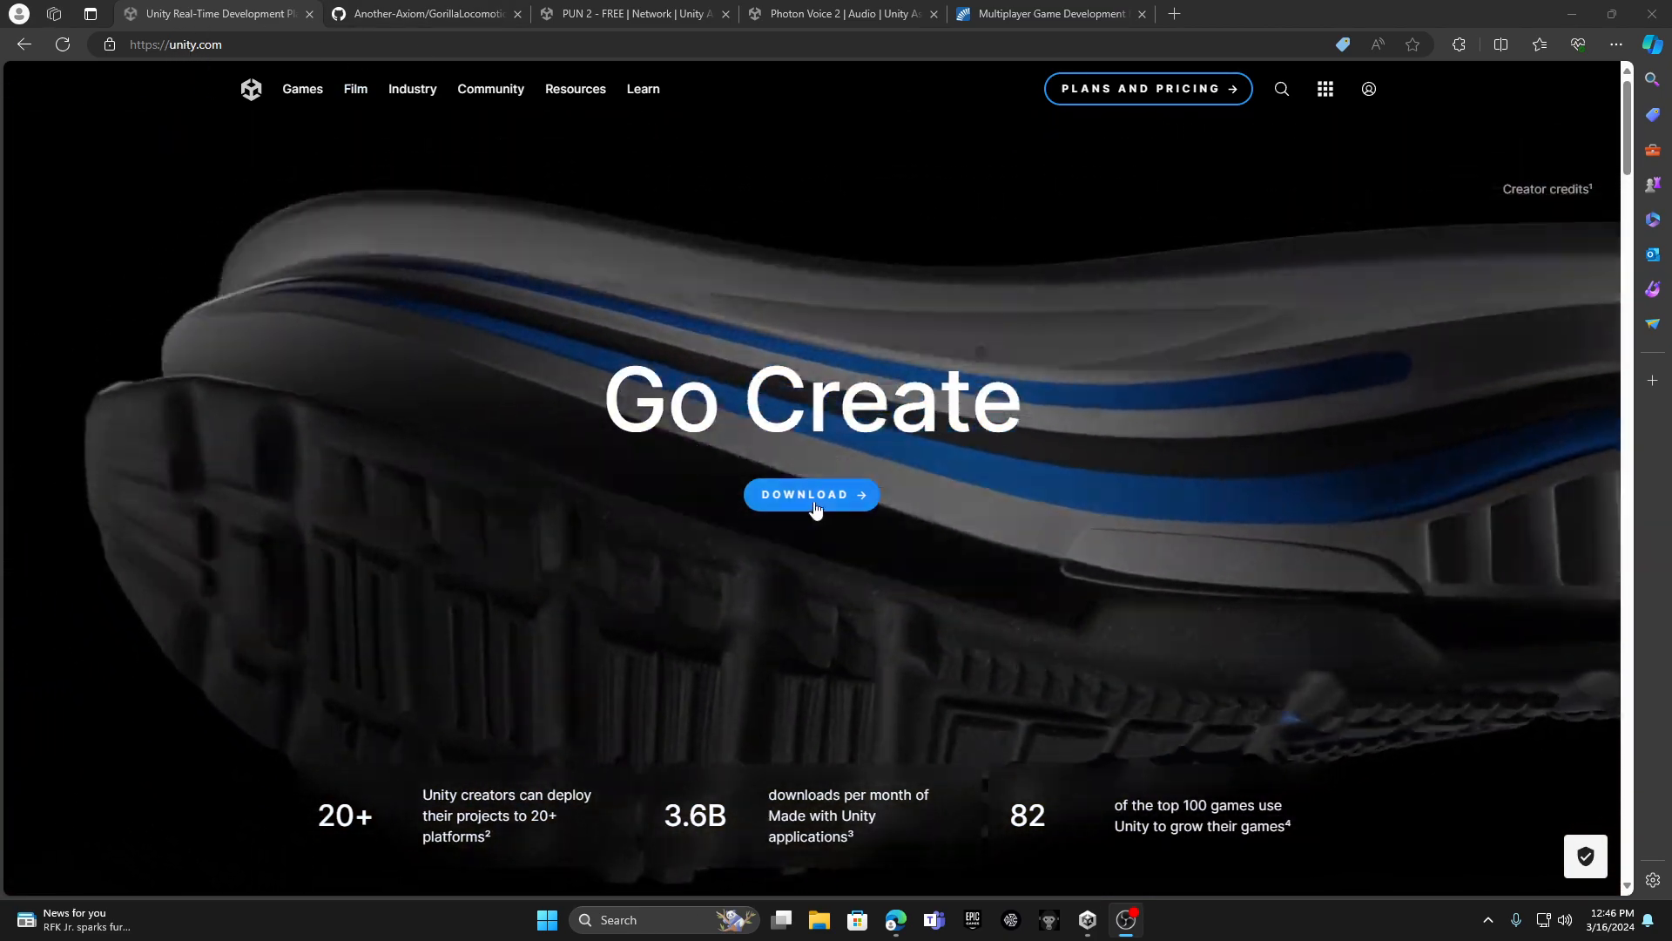
Download the Unity Hub installer for Windows, check it in its folder, and close the download tab
{"action": "left_click", "coordinate": [816, 509]}
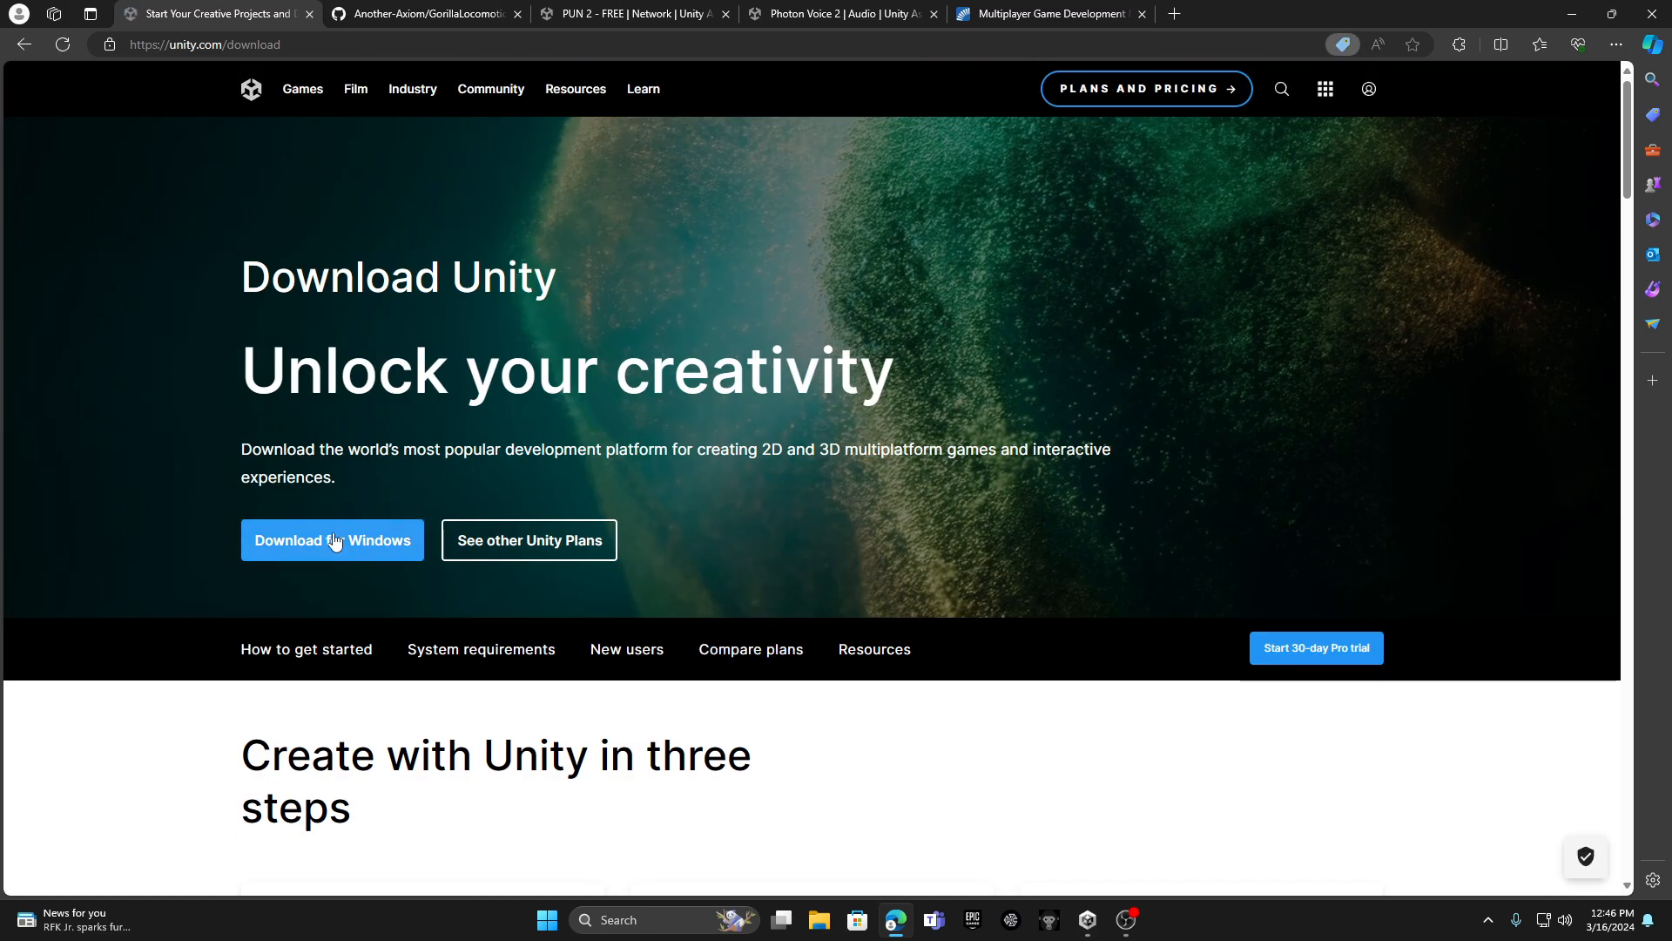
{"action": "left_click", "coordinate": [331, 540]}
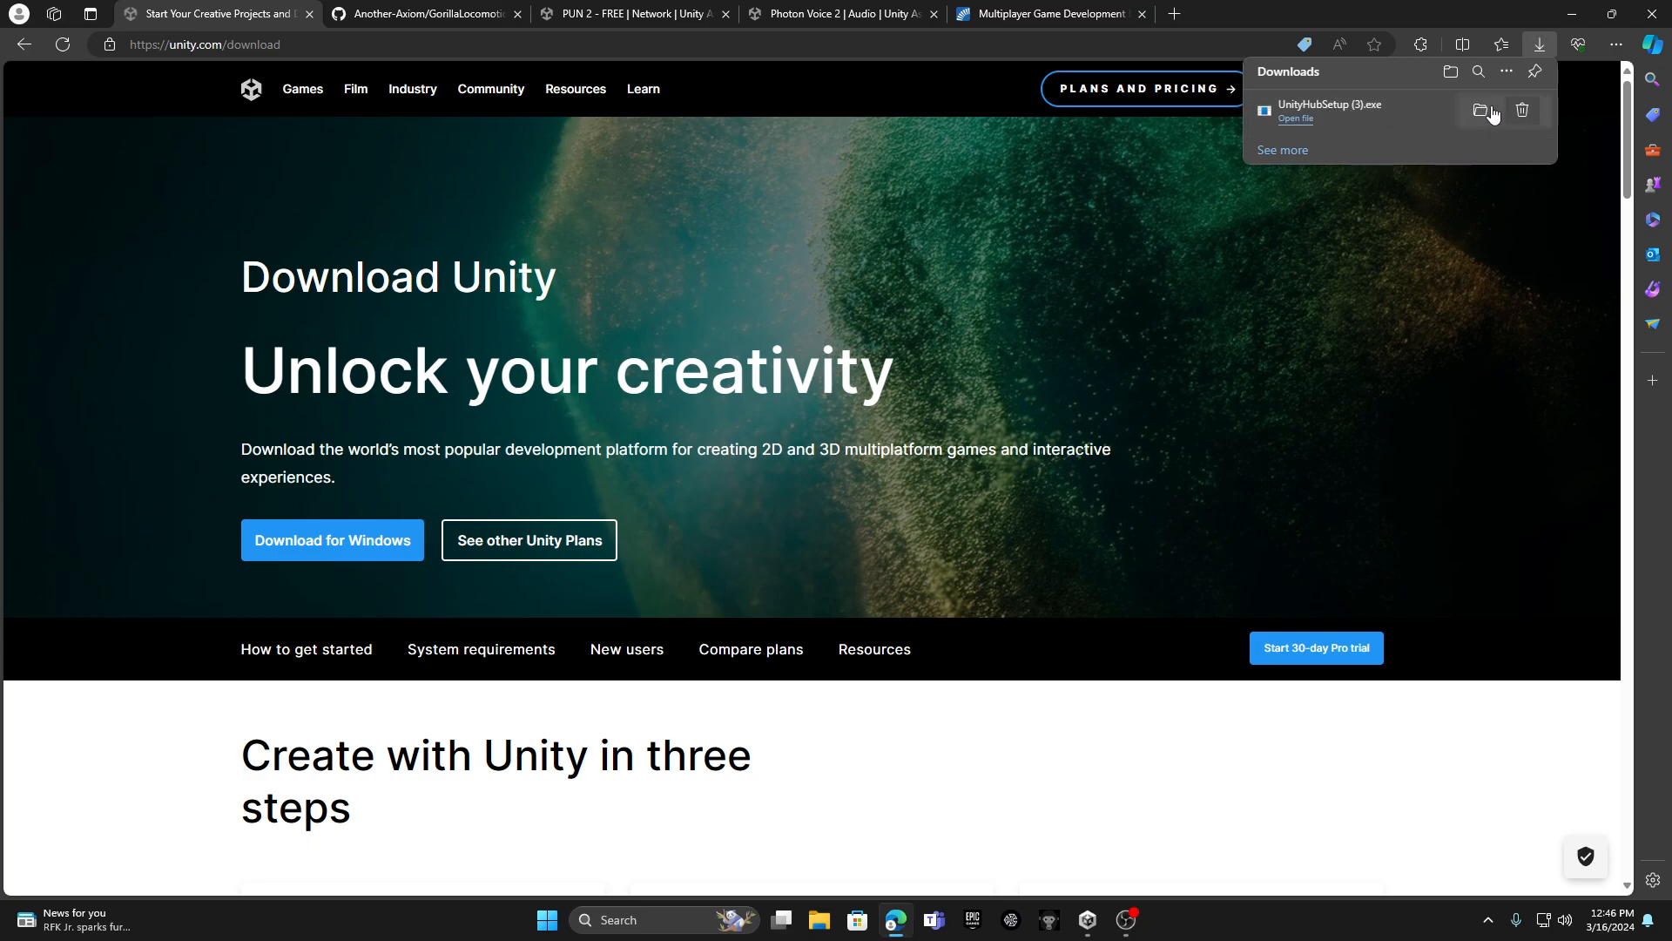
{"action": "left_click", "coordinate": [1481, 111]}
{"action": "right_click", "coordinate": [504, 311]}
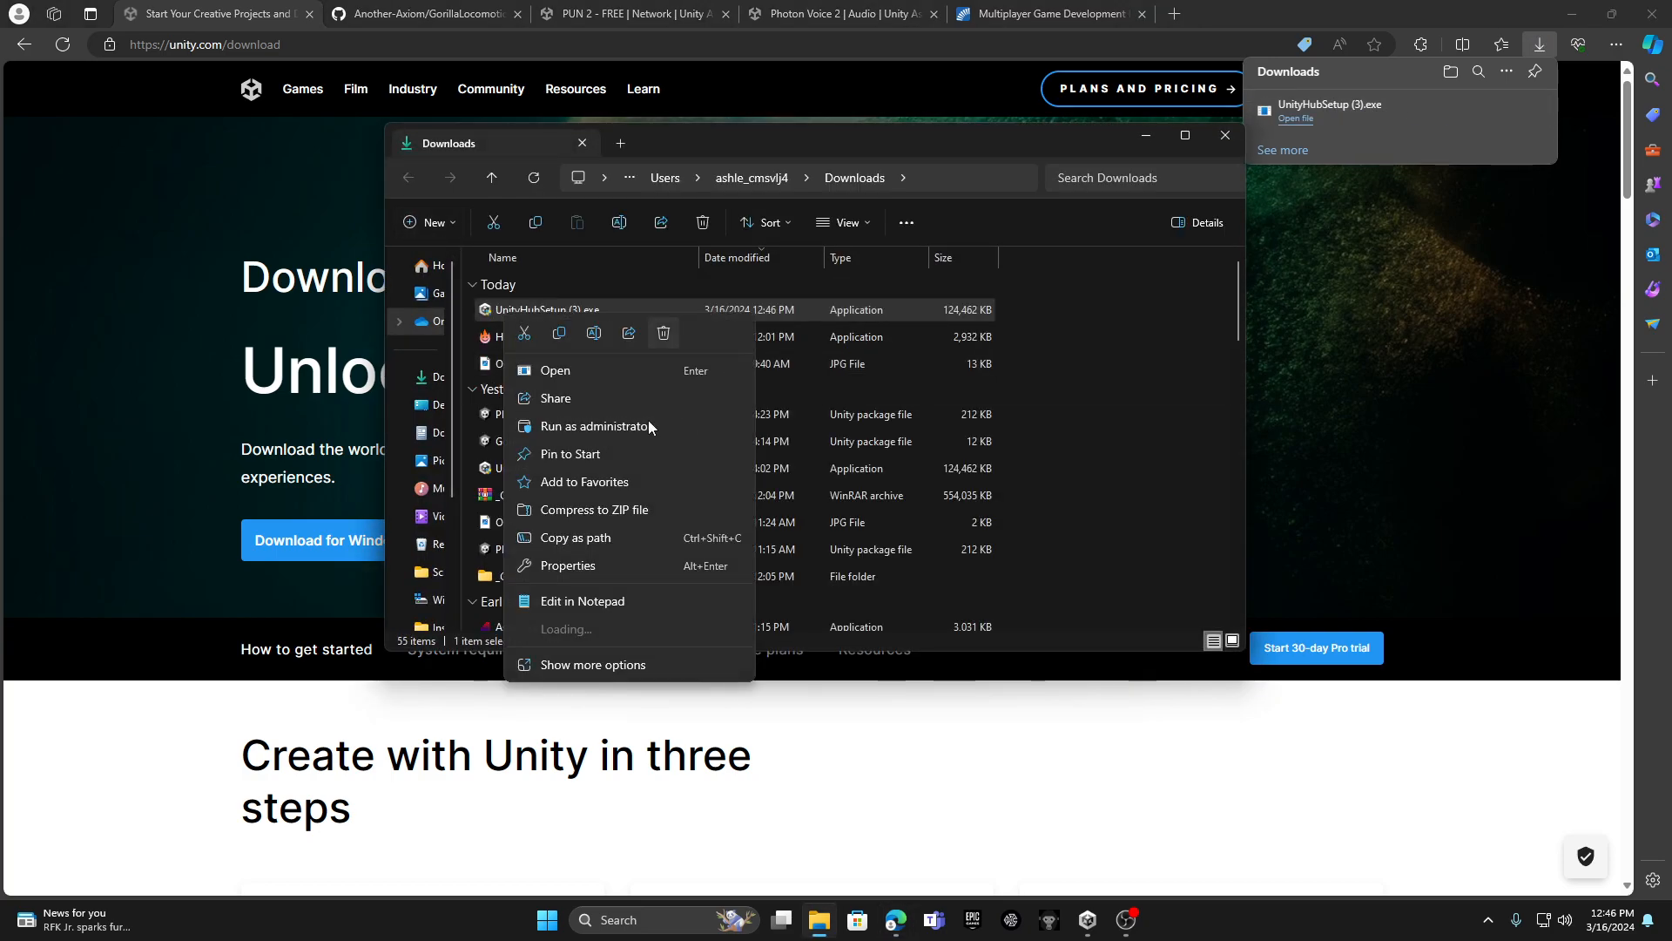
{"action": "left_click", "coordinate": [1224, 135]}
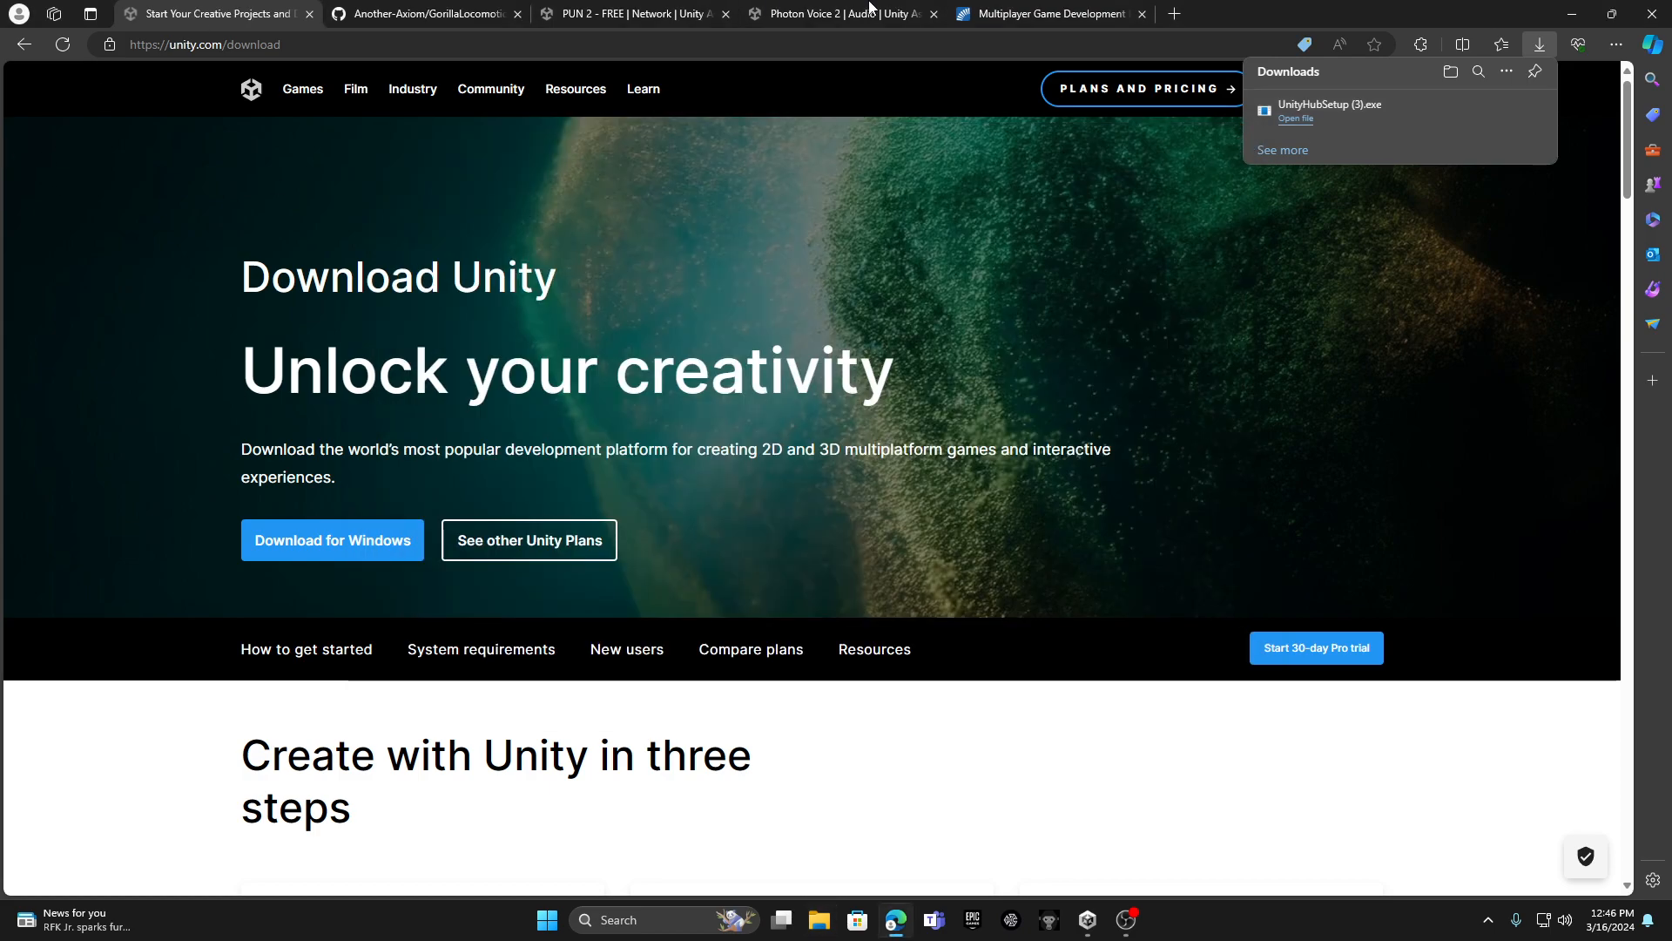
{"action": "left_click", "coordinate": [309, 14]}
Maximize Unity Hub and open the Installs section of its Preferences
{"action": "double_click", "coordinate": [1540, 26]}
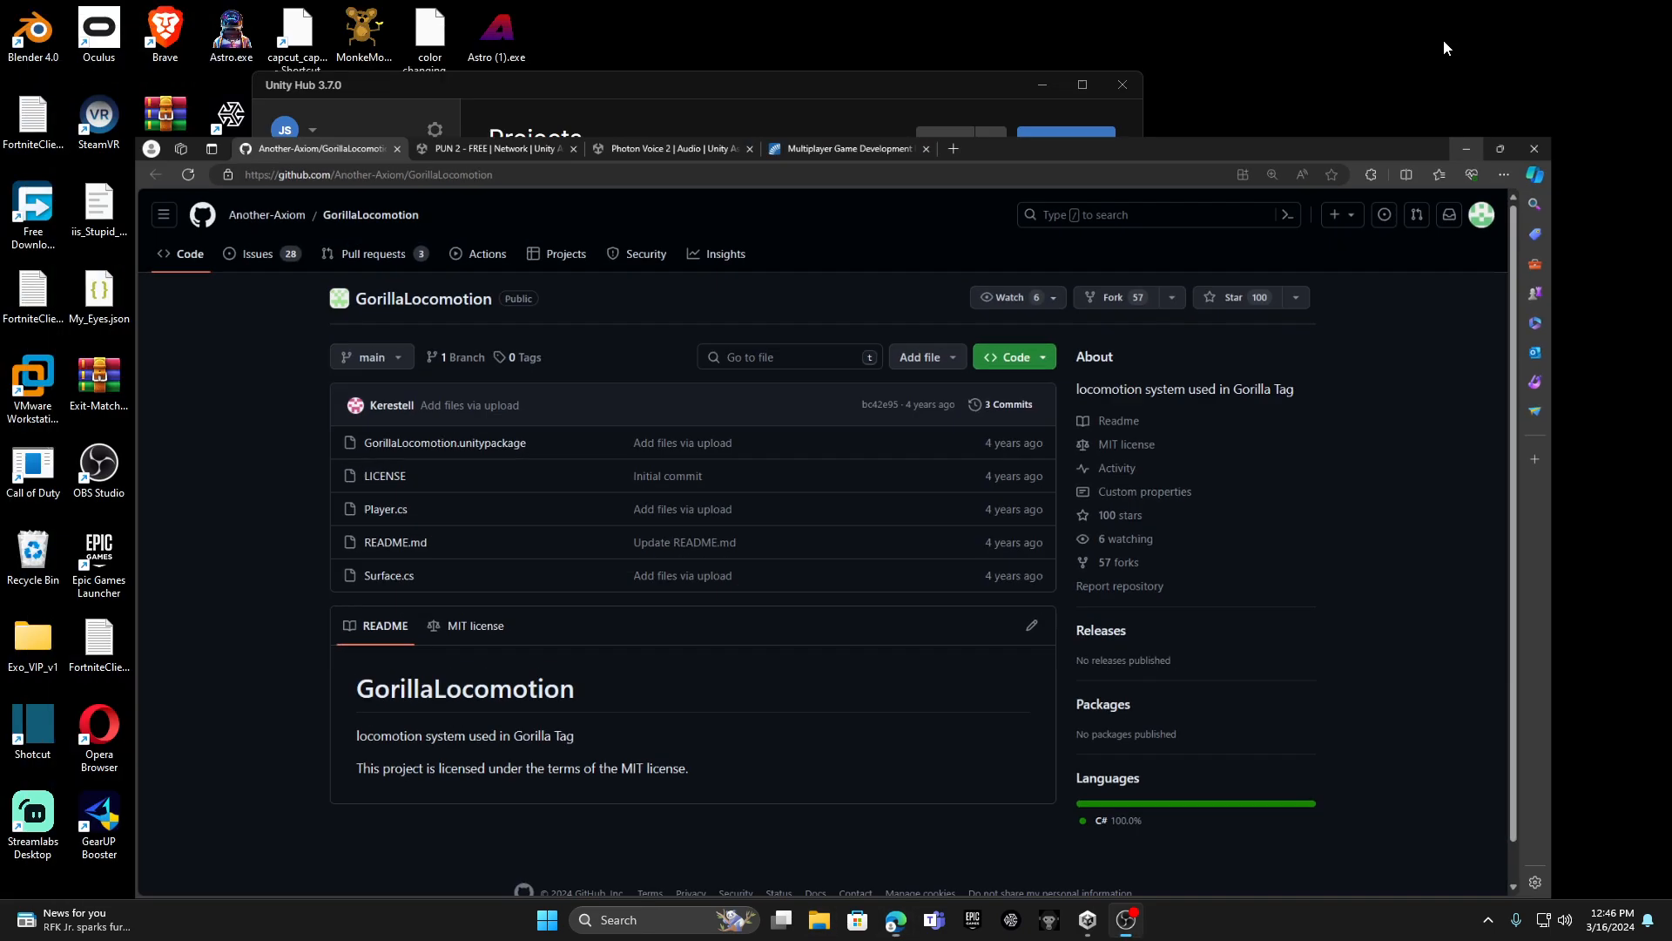
{"action": "left_click", "coordinate": [321, 230]}
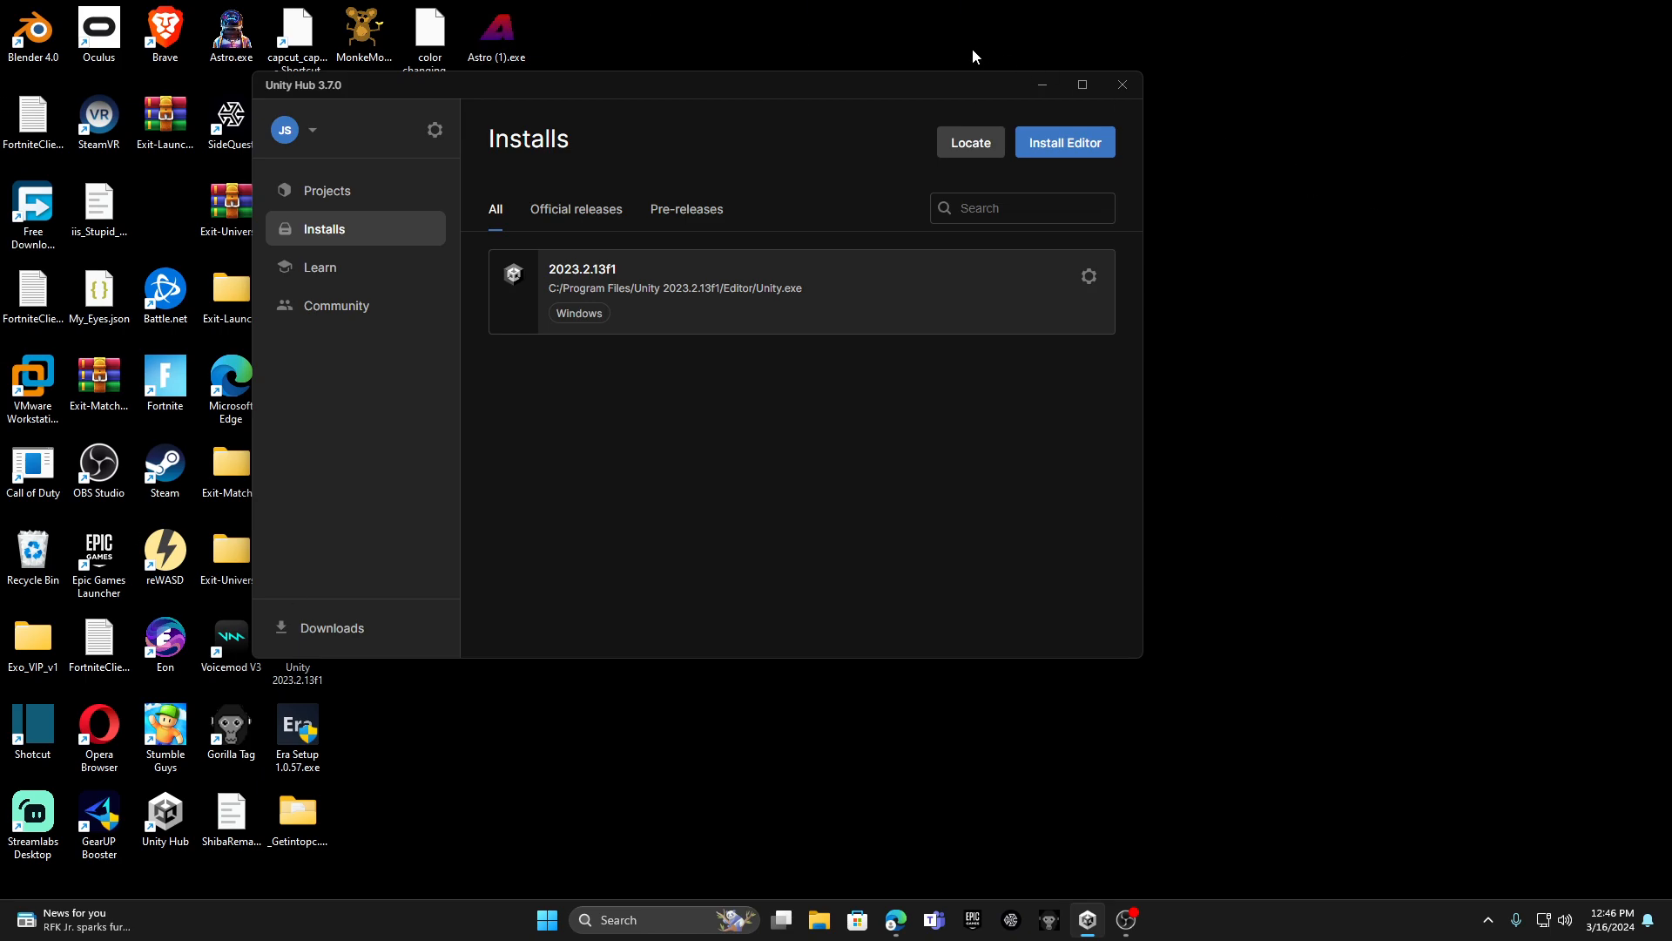
{"action": "left_click", "coordinate": [1083, 84]}
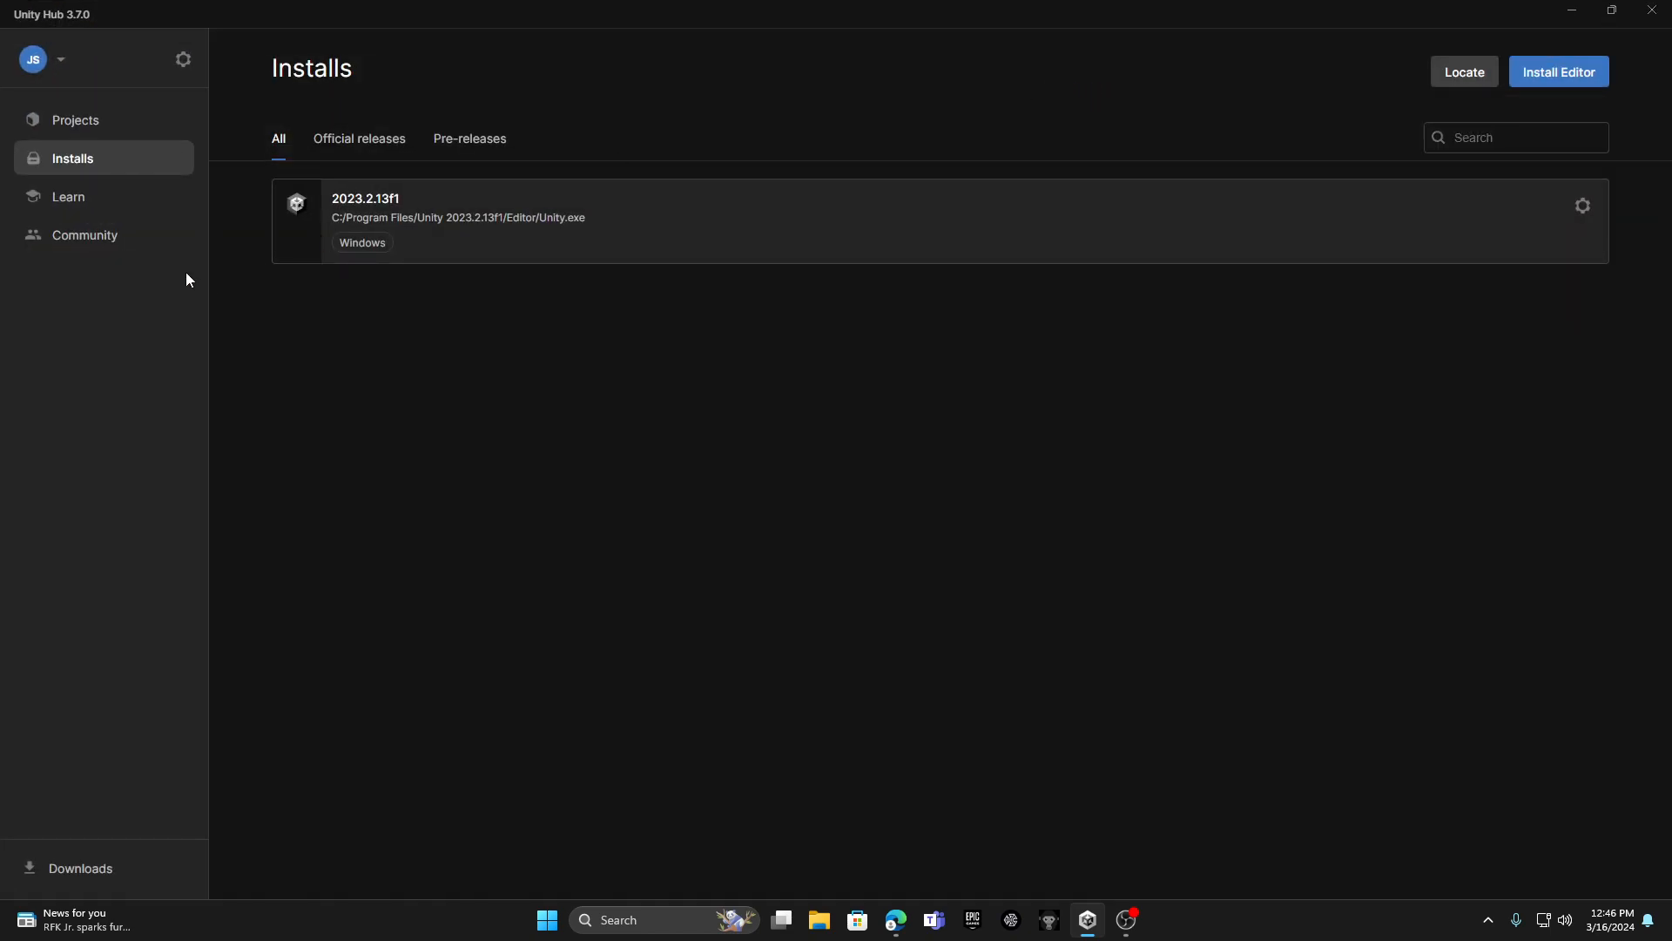
{"action": "left_click", "coordinate": [88, 127]}
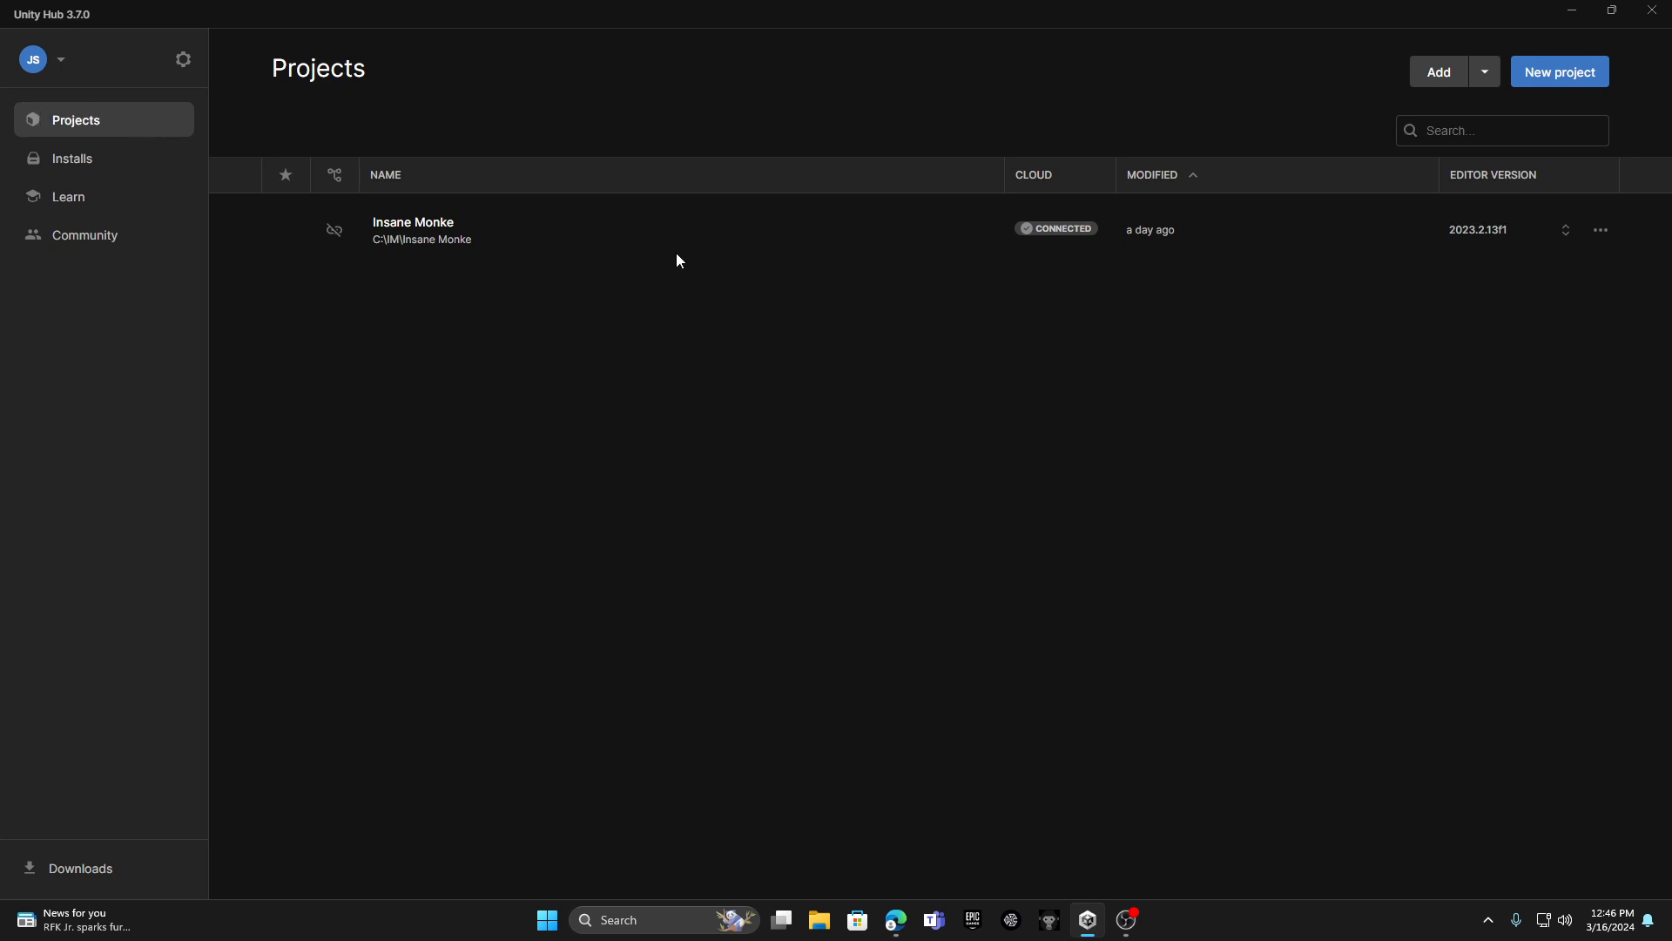
{"action": "left_click", "coordinate": [87, 160]}
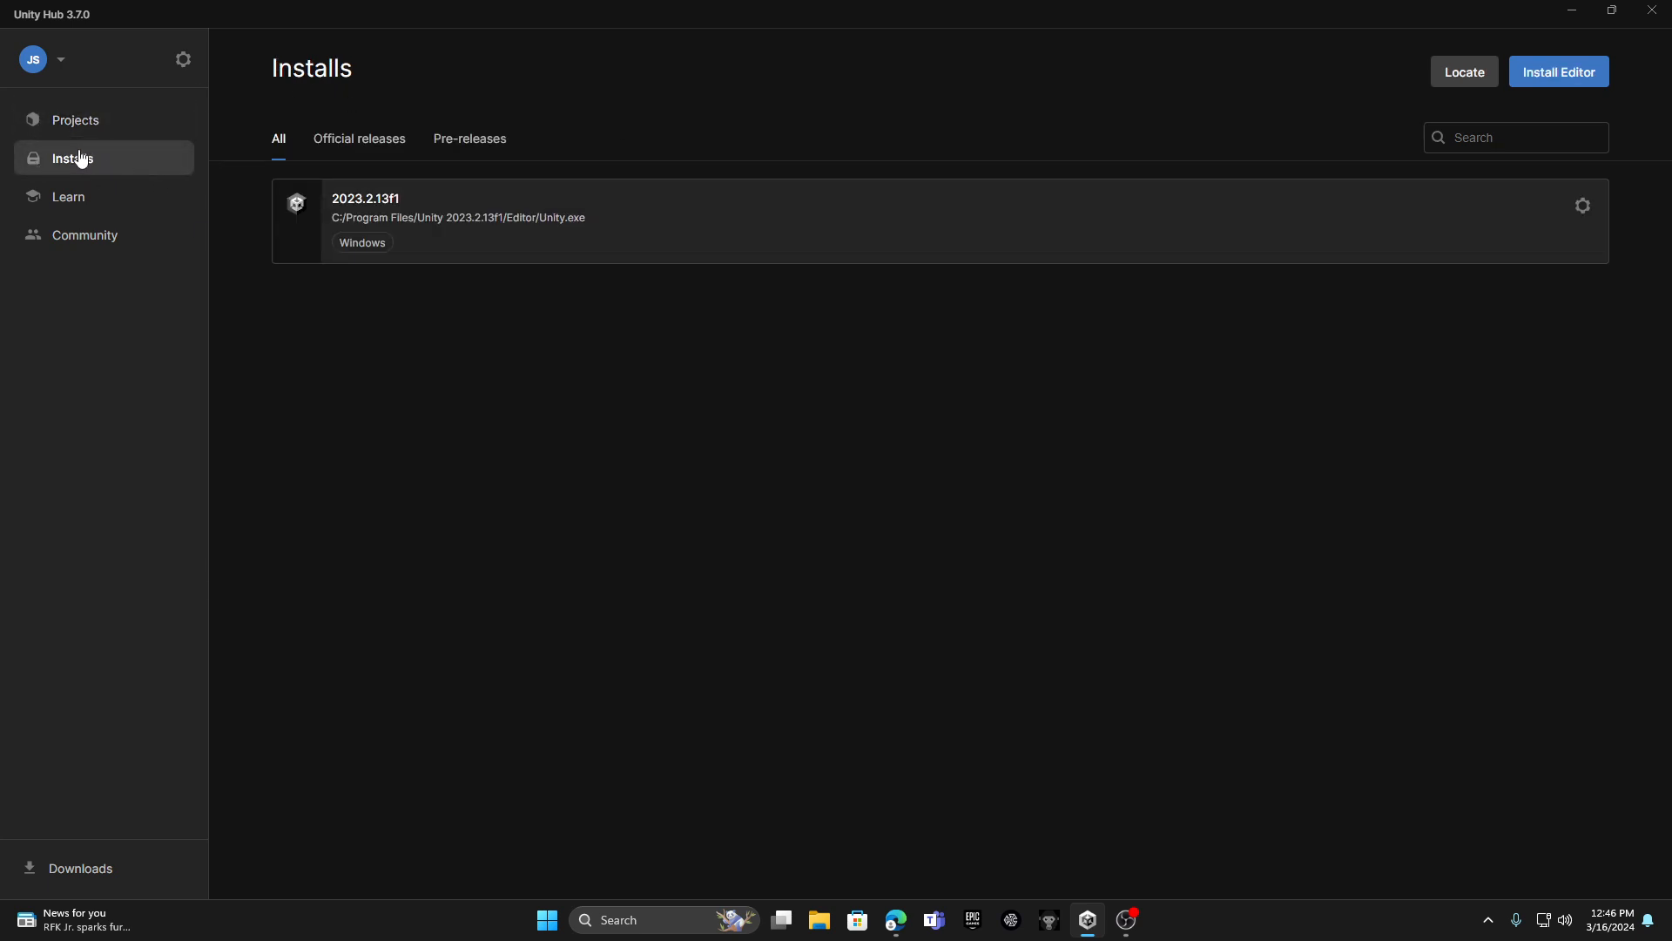
{"action": "left_click", "coordinate": [185, 61]}
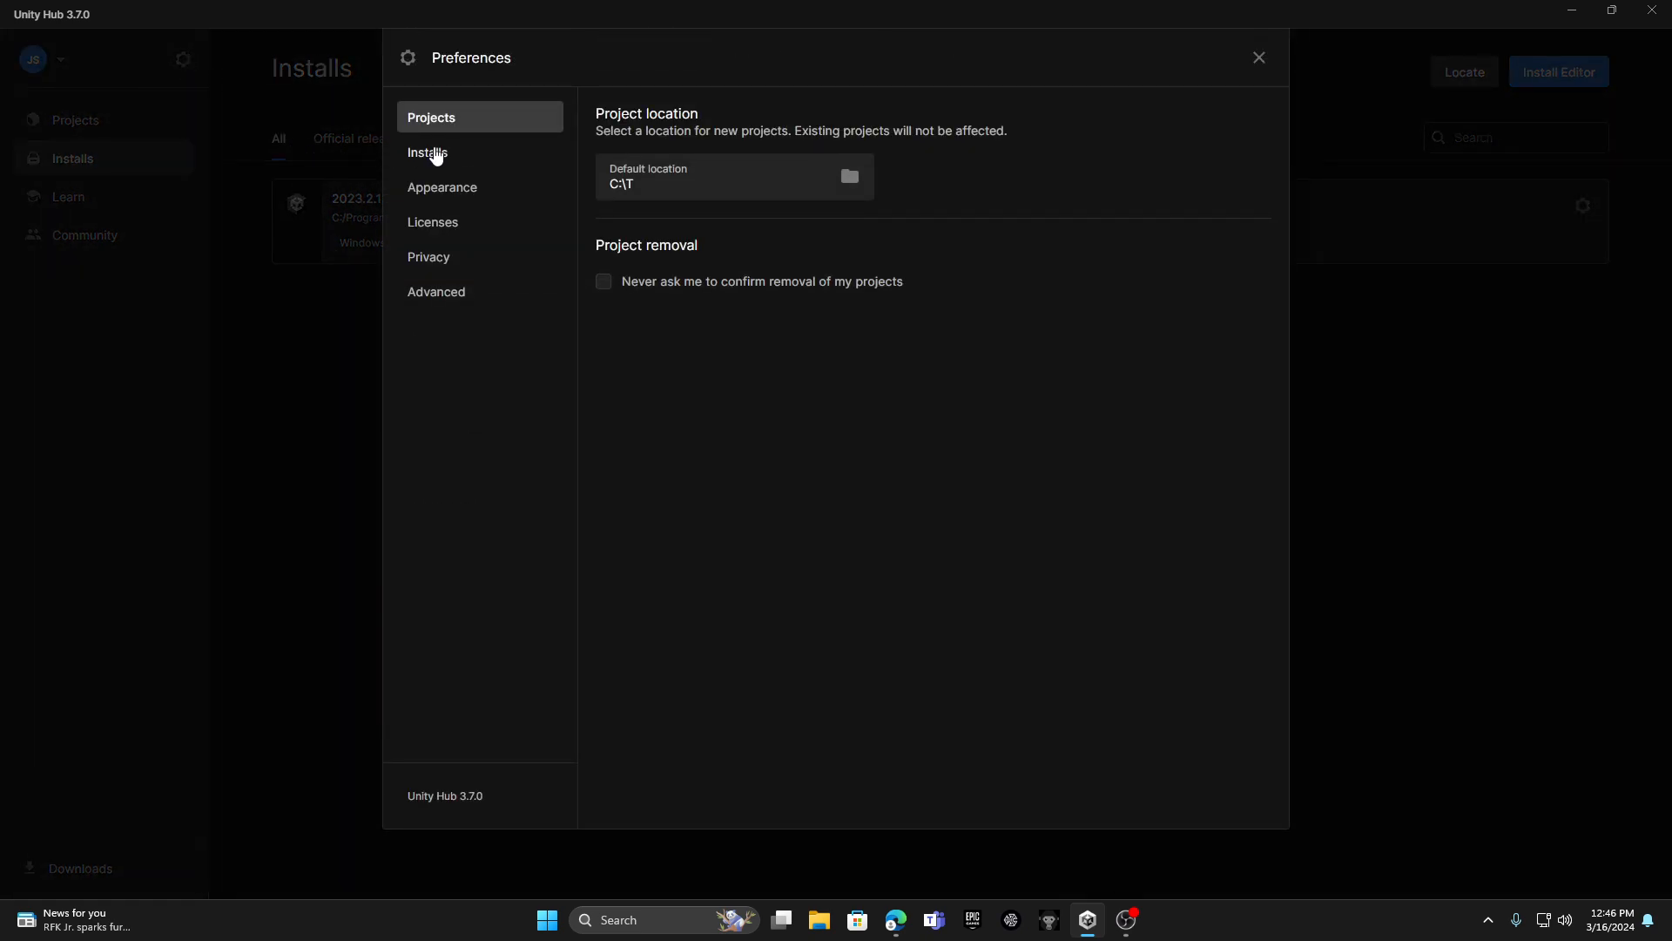
{"action": "left_click", "coordinate": [438, 155]}
Set the editor installs location to the Desktop\Unity Download folder
{"action": "left_click", "coordinate": [674, 169]}
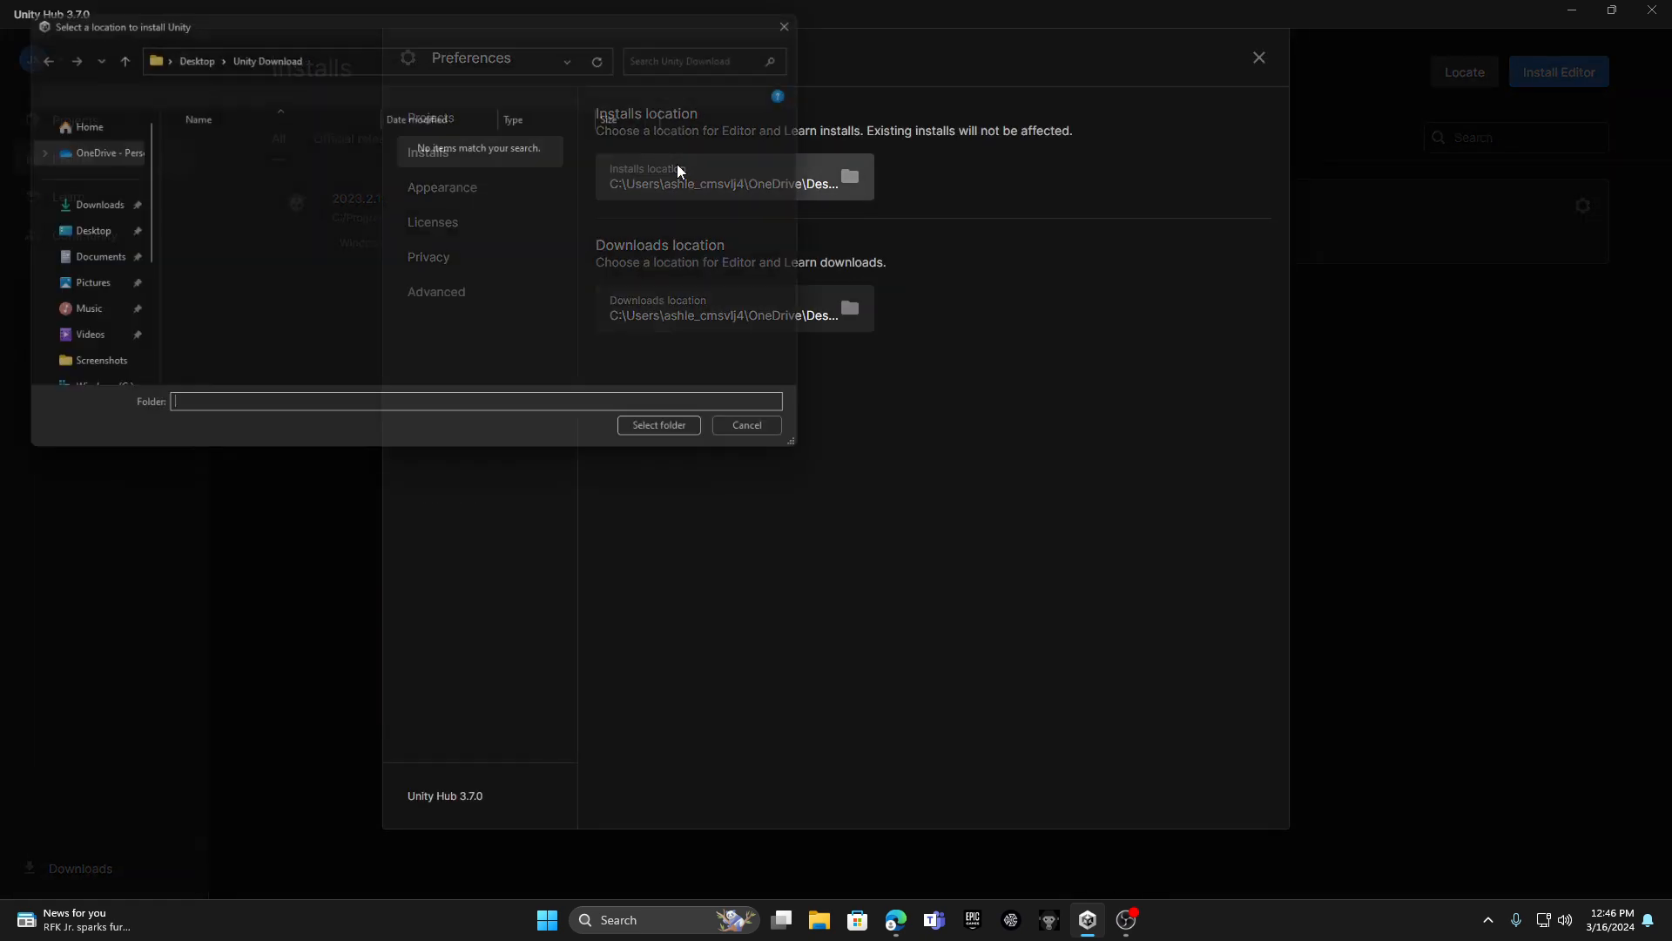
{"action": "left_click", "coordinate": [70, 232]}
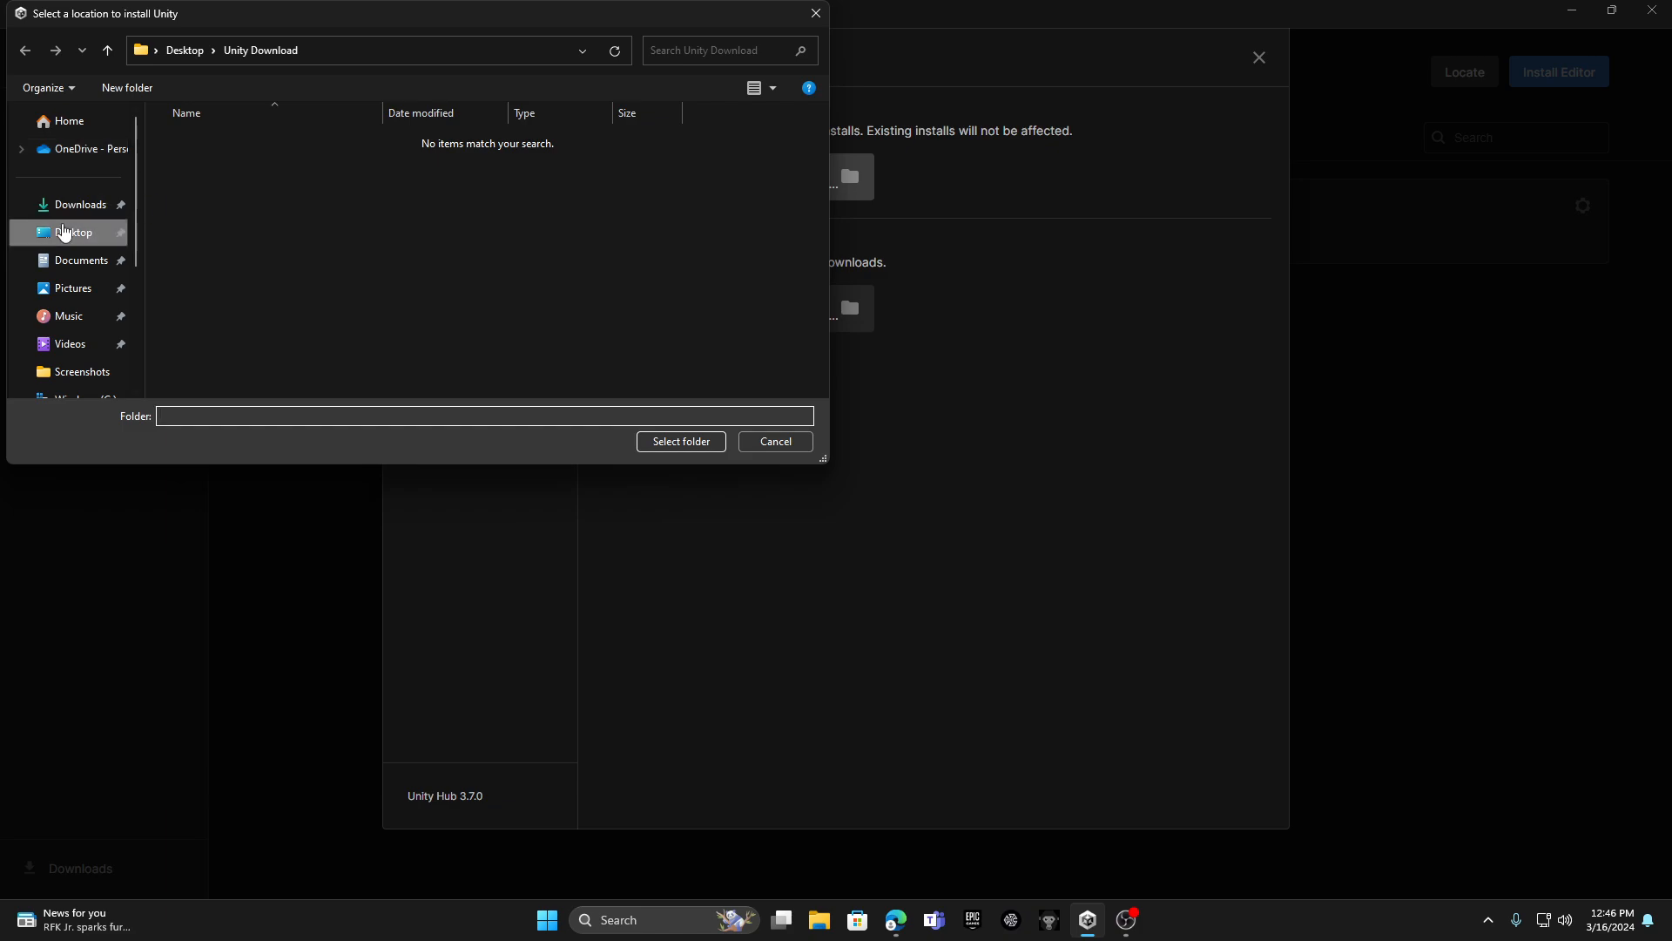
{"action": "right_click", "coordinate": [226, 331]}
{"action": "right_click", "coordinate": [200, 342]}
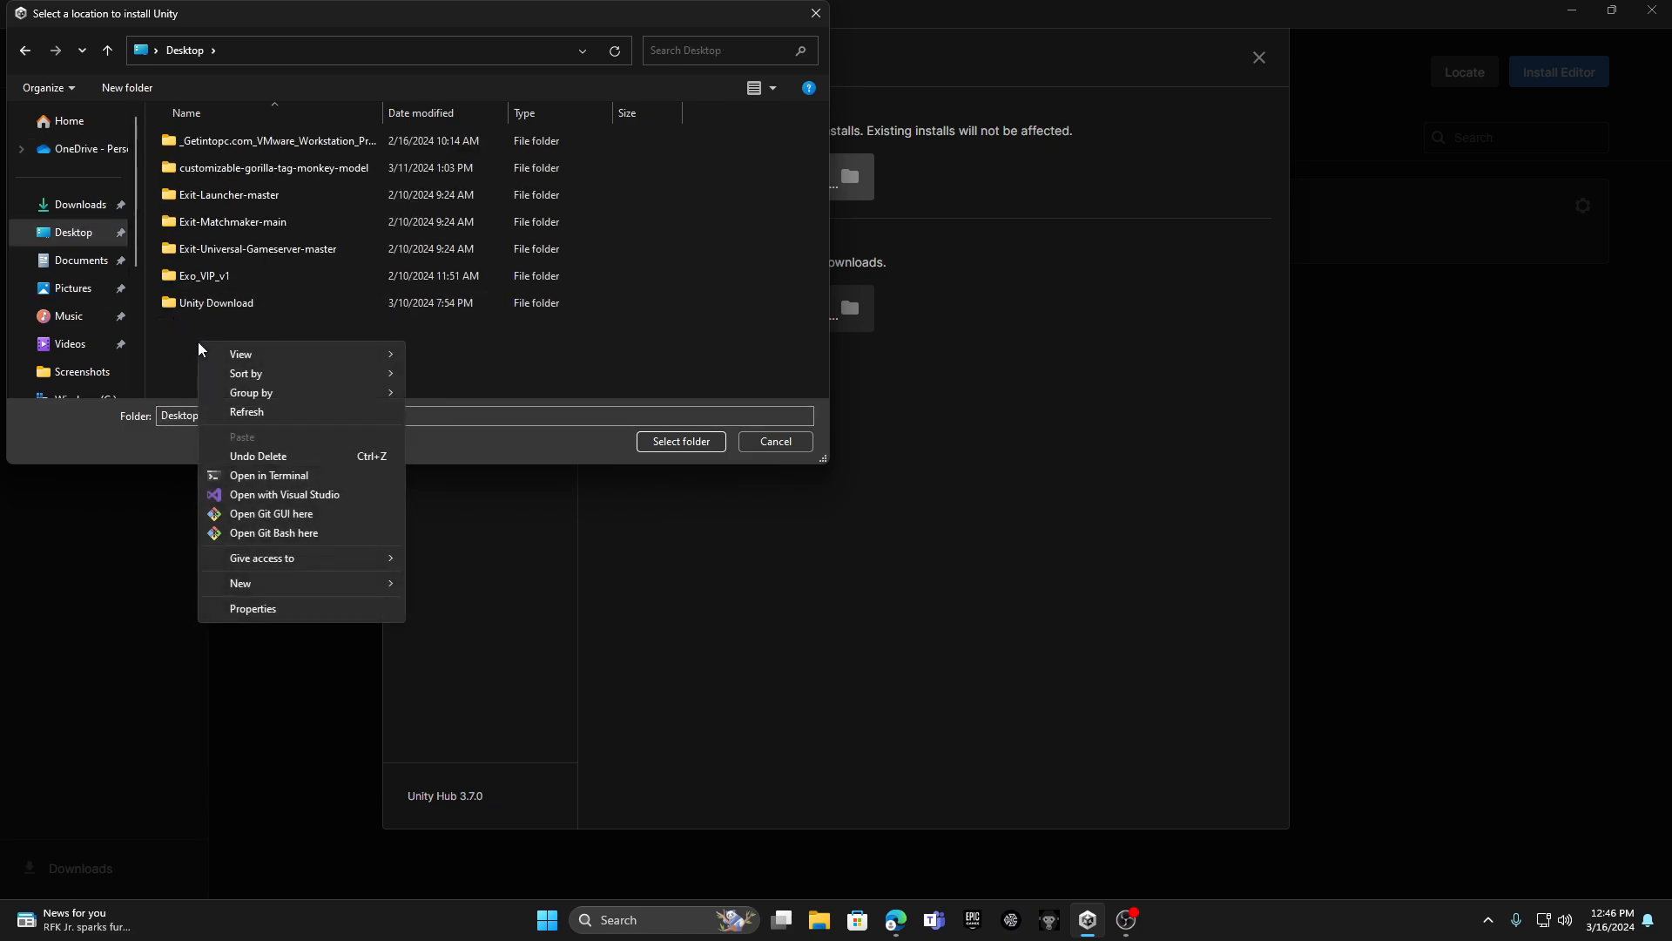
{"action": "mouse_move", "coordinate": [274, 589]}
{"action": "left_click", "coordinate": [474, 362]}
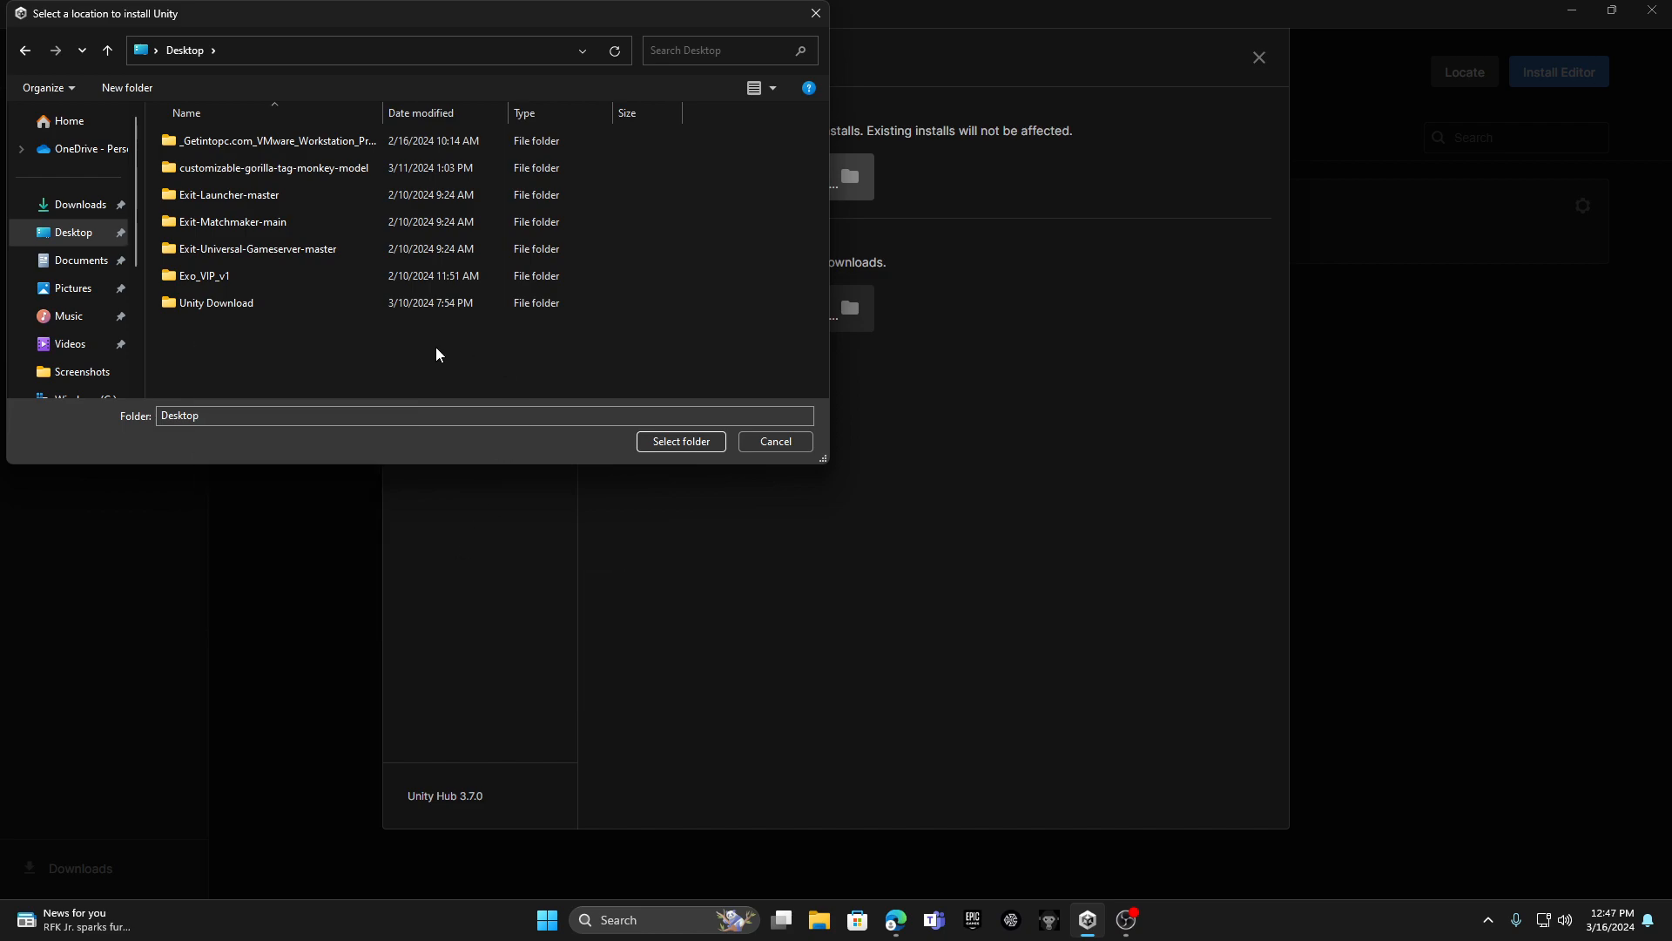
{"action": "double_click", "coordinate": [232, 303]}
{"action": "left_click", "coordinate": [660, 446]}
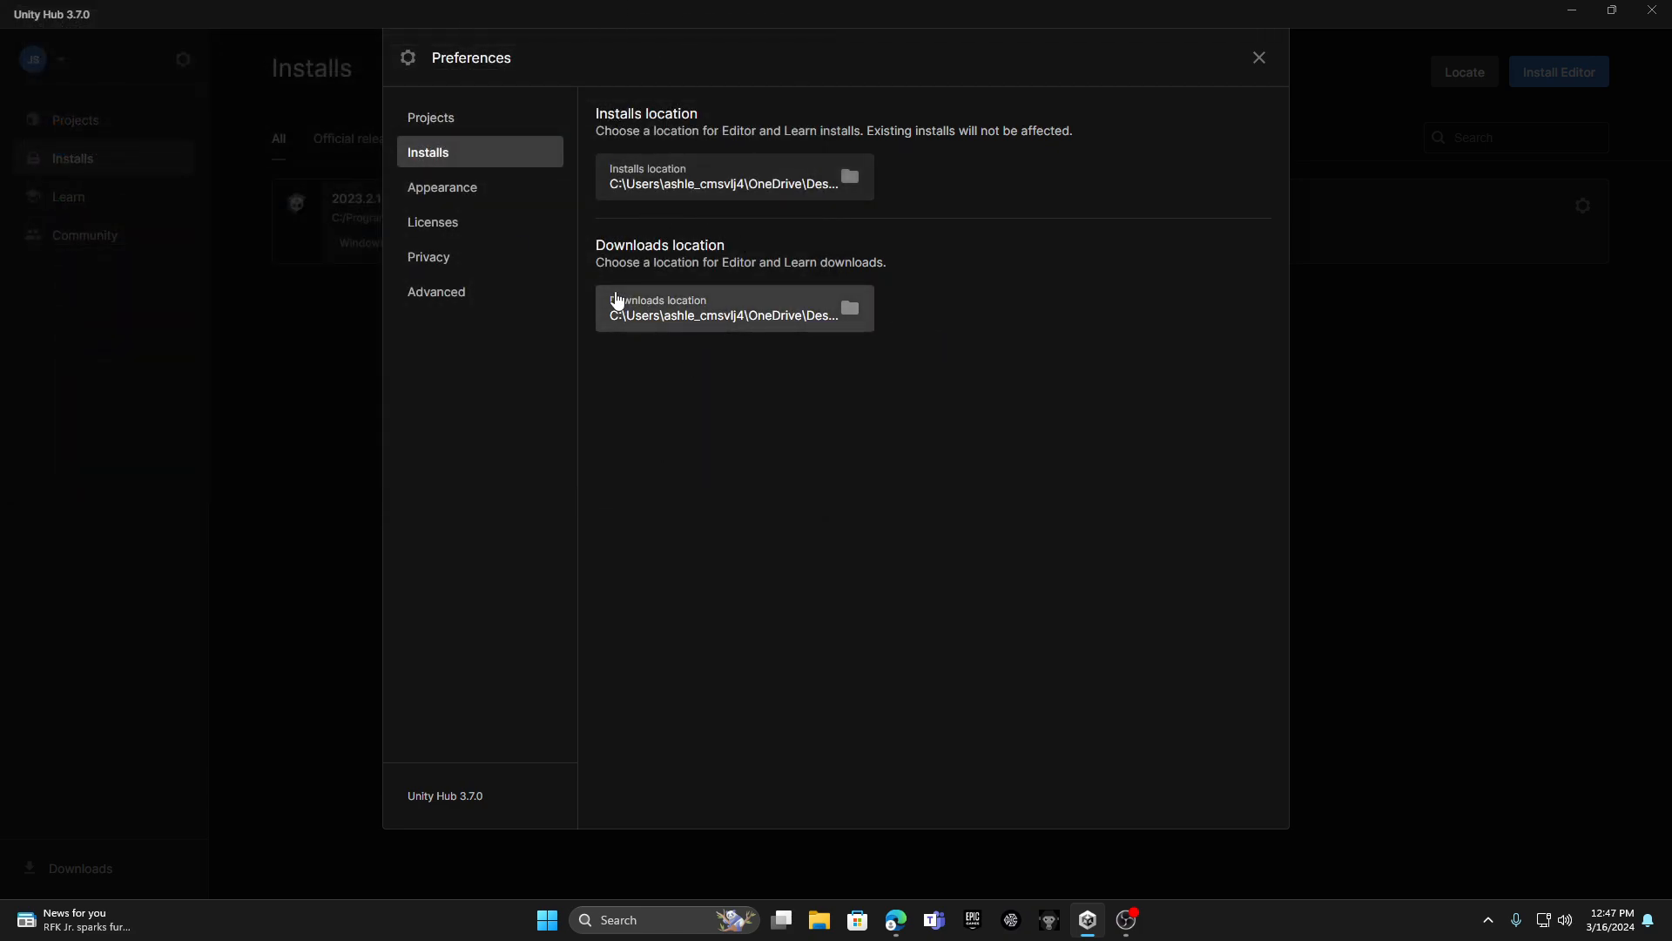
Set the downloads location to Desktop\Unity Download as well and close Preferences
{"action": "left_click", "coordinate": [667, 307]}
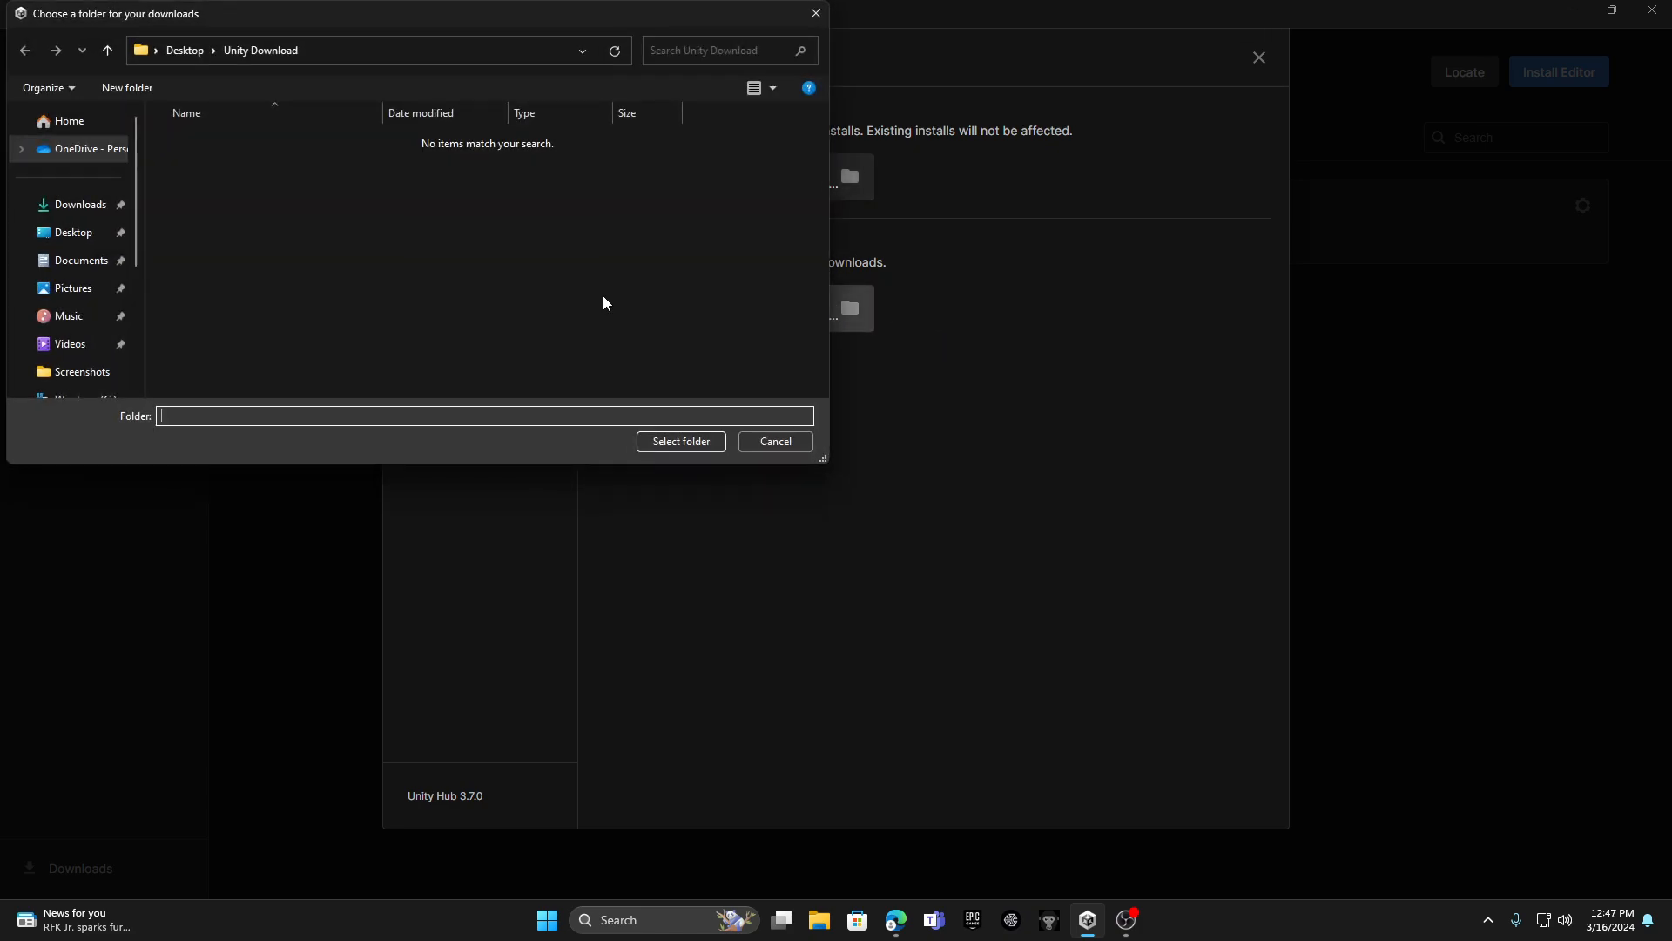
{"action": "left_click", "coordinate": [70, 235]}
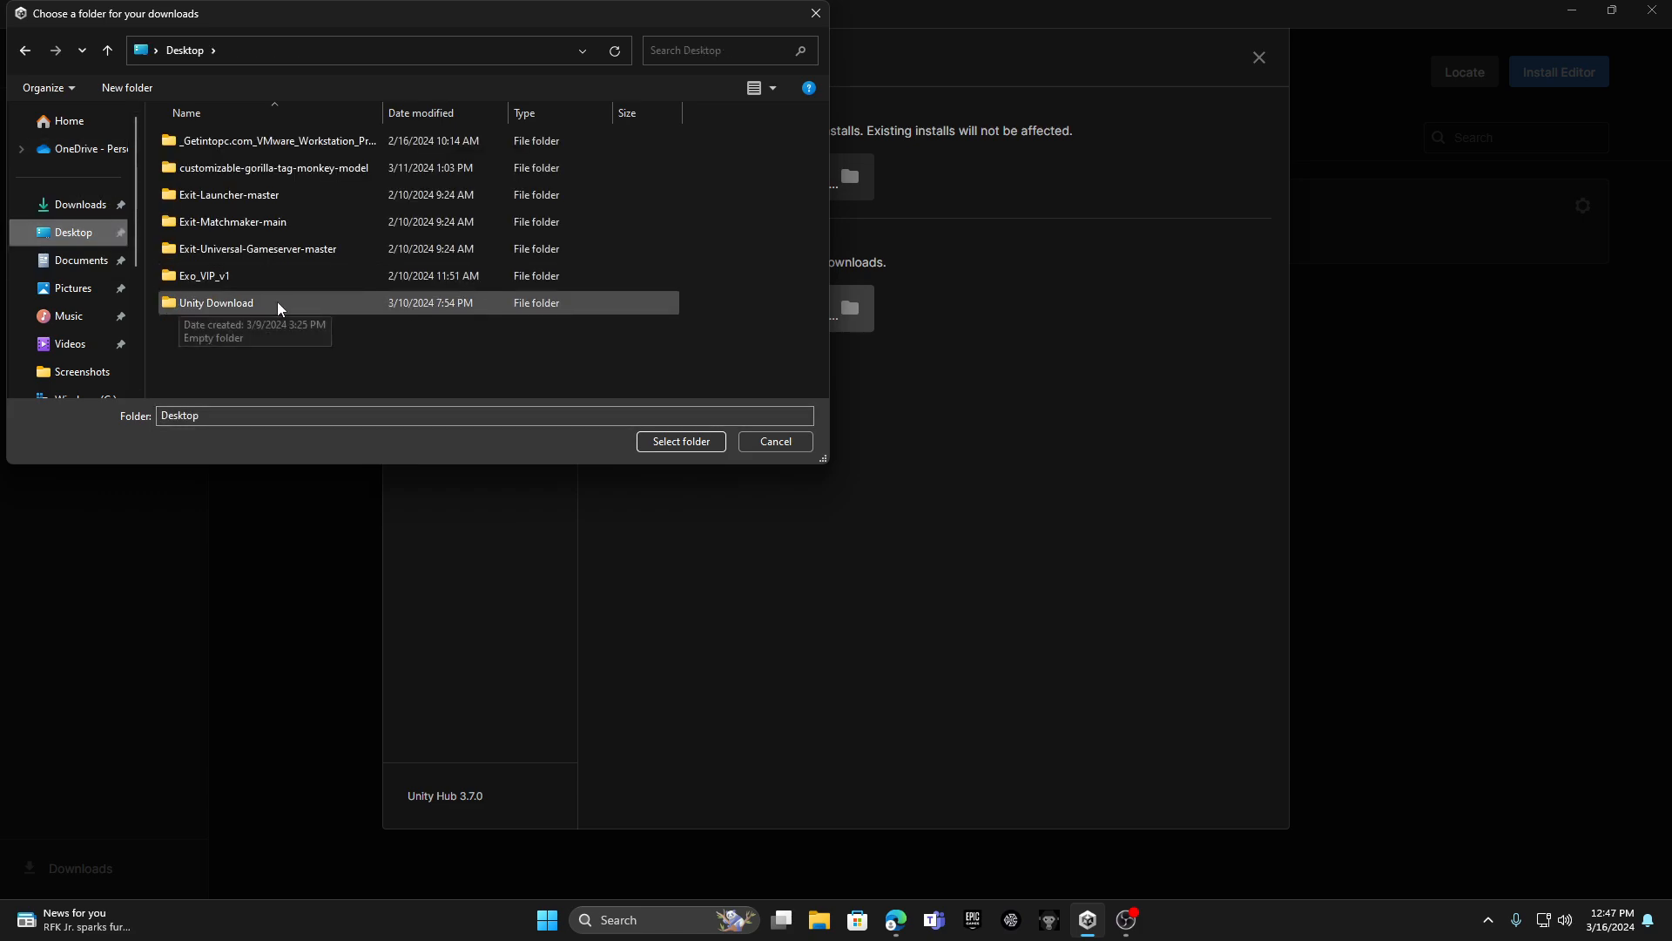
{"action": "left_click", "coordinate": [195, 302]}
{"action": "double_click", "coordinate": [195, 302]}
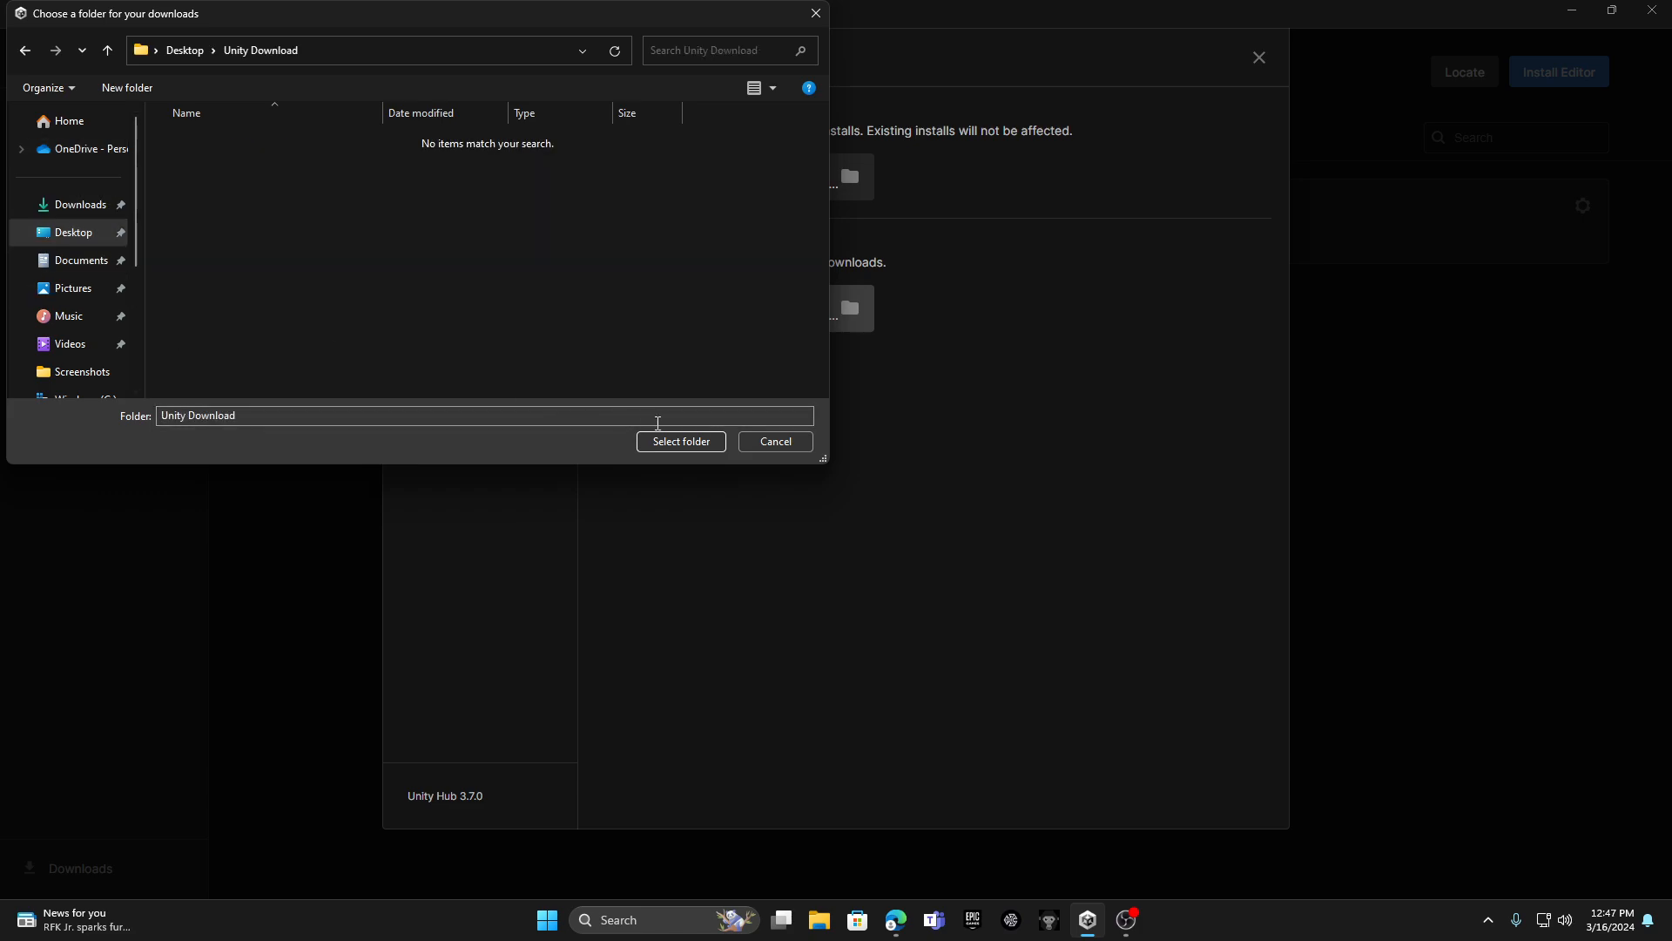
{"action": "left_click", "coordinate": [681, 441]}
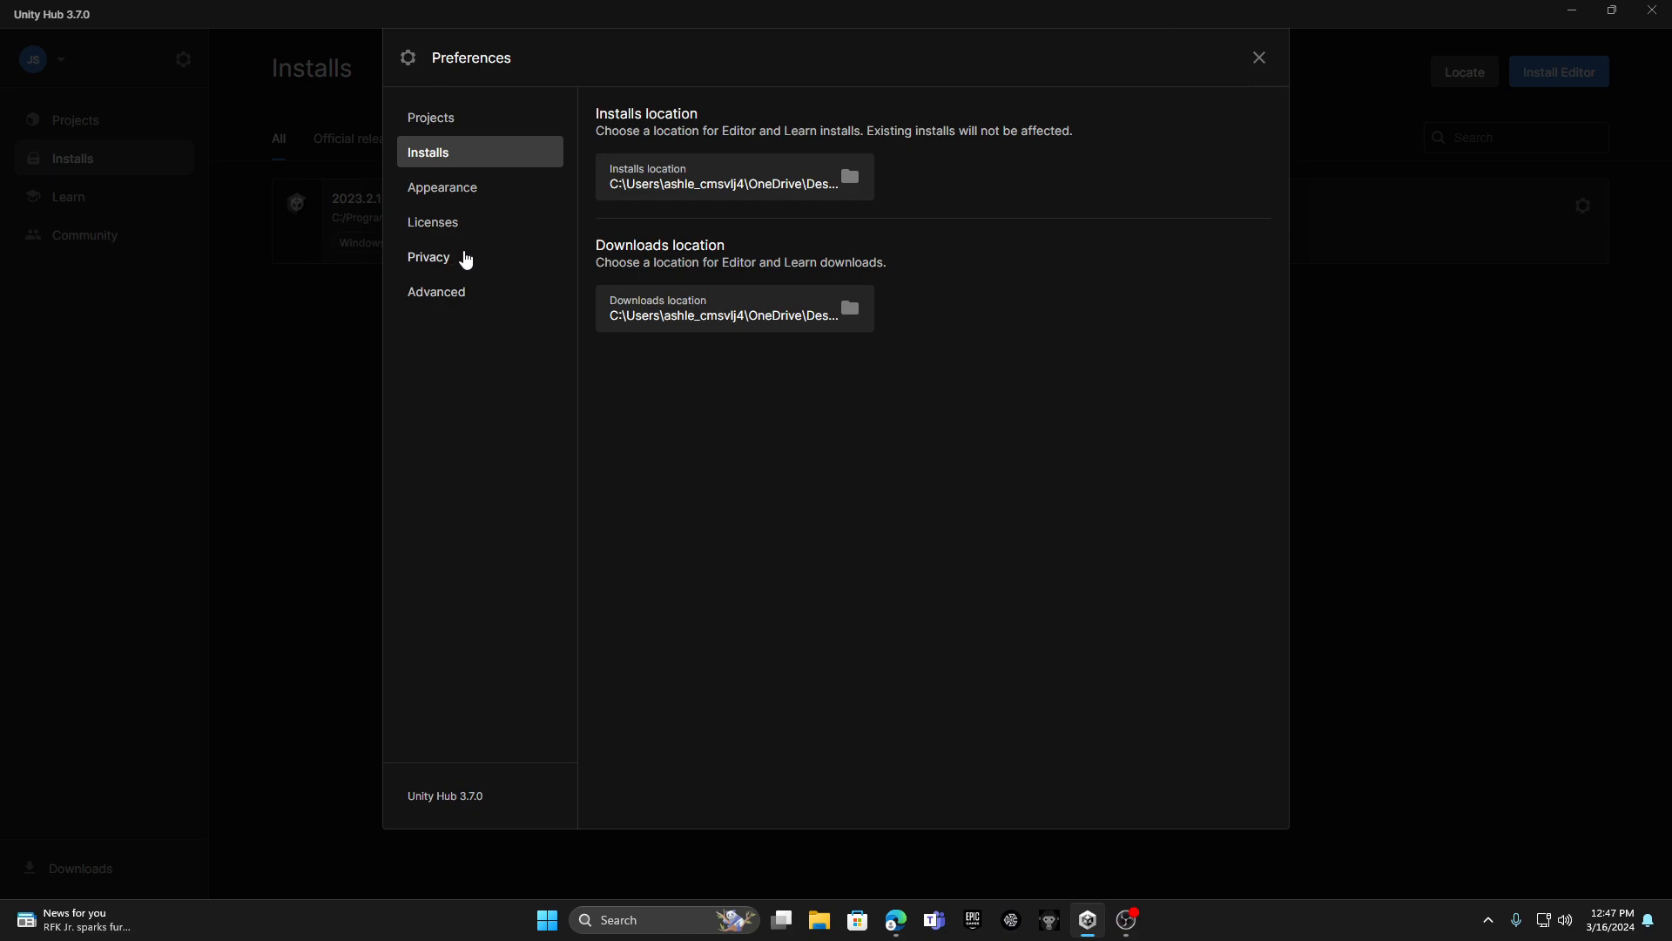
{"action": "left_click", "coordinate": [1259, 58]}
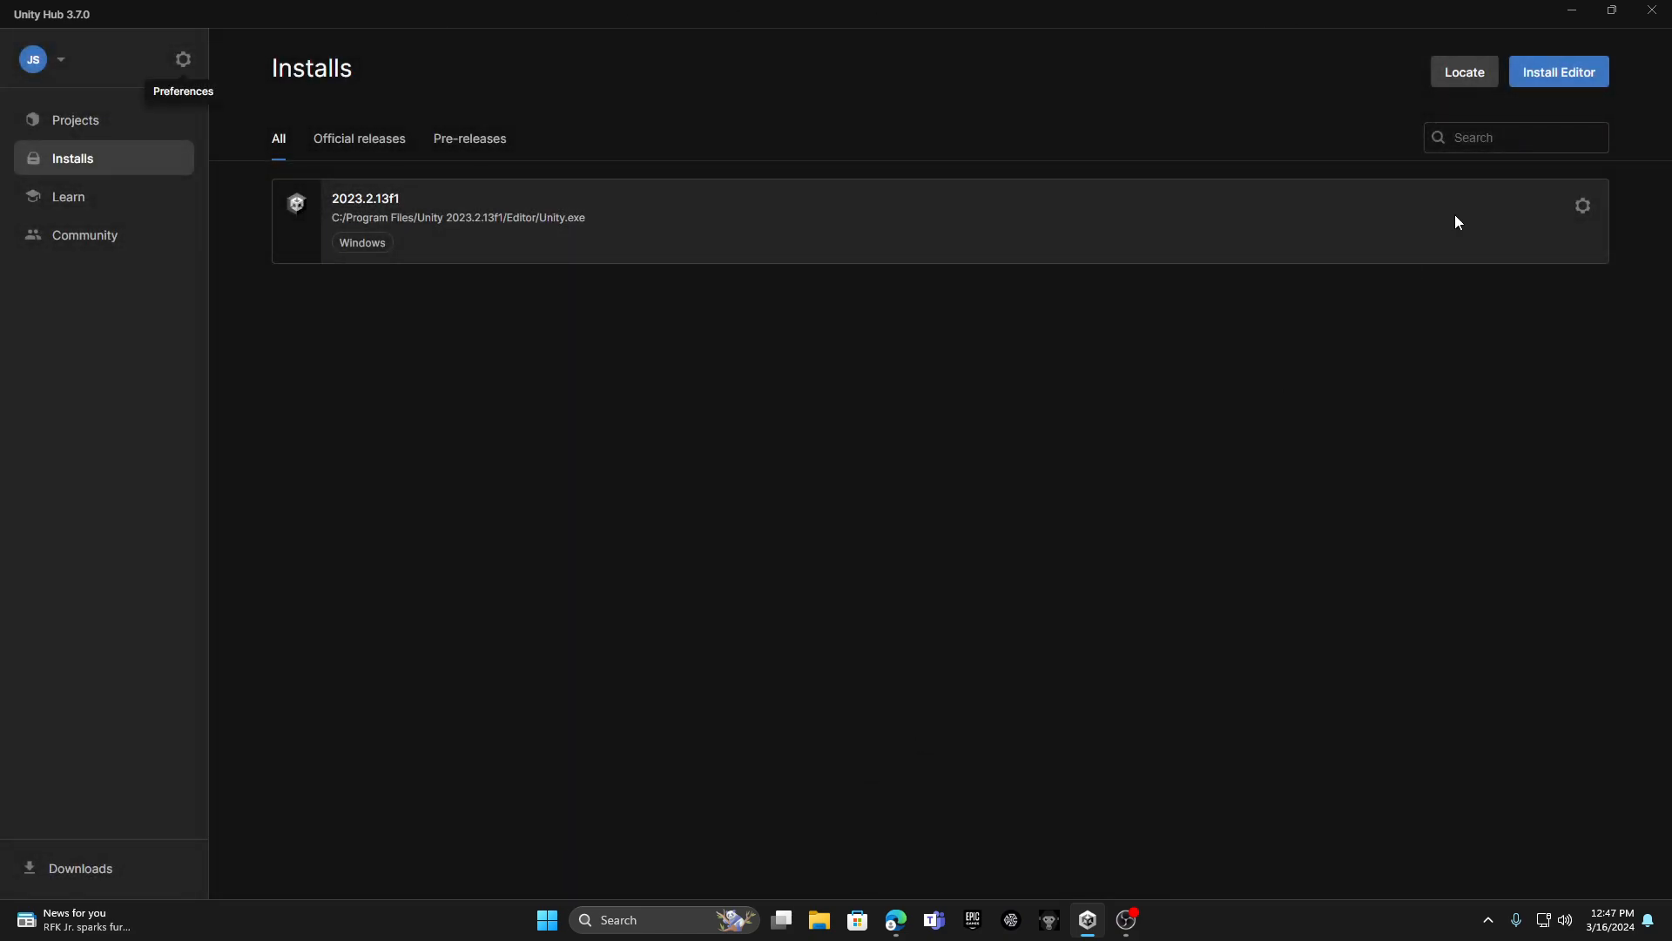
Choose editor 2022.3.21f1 LTS with Visual Studio Community 2022 and Android Build Support modules
{"action": "left_click", "coordinate": [1558, 70]}
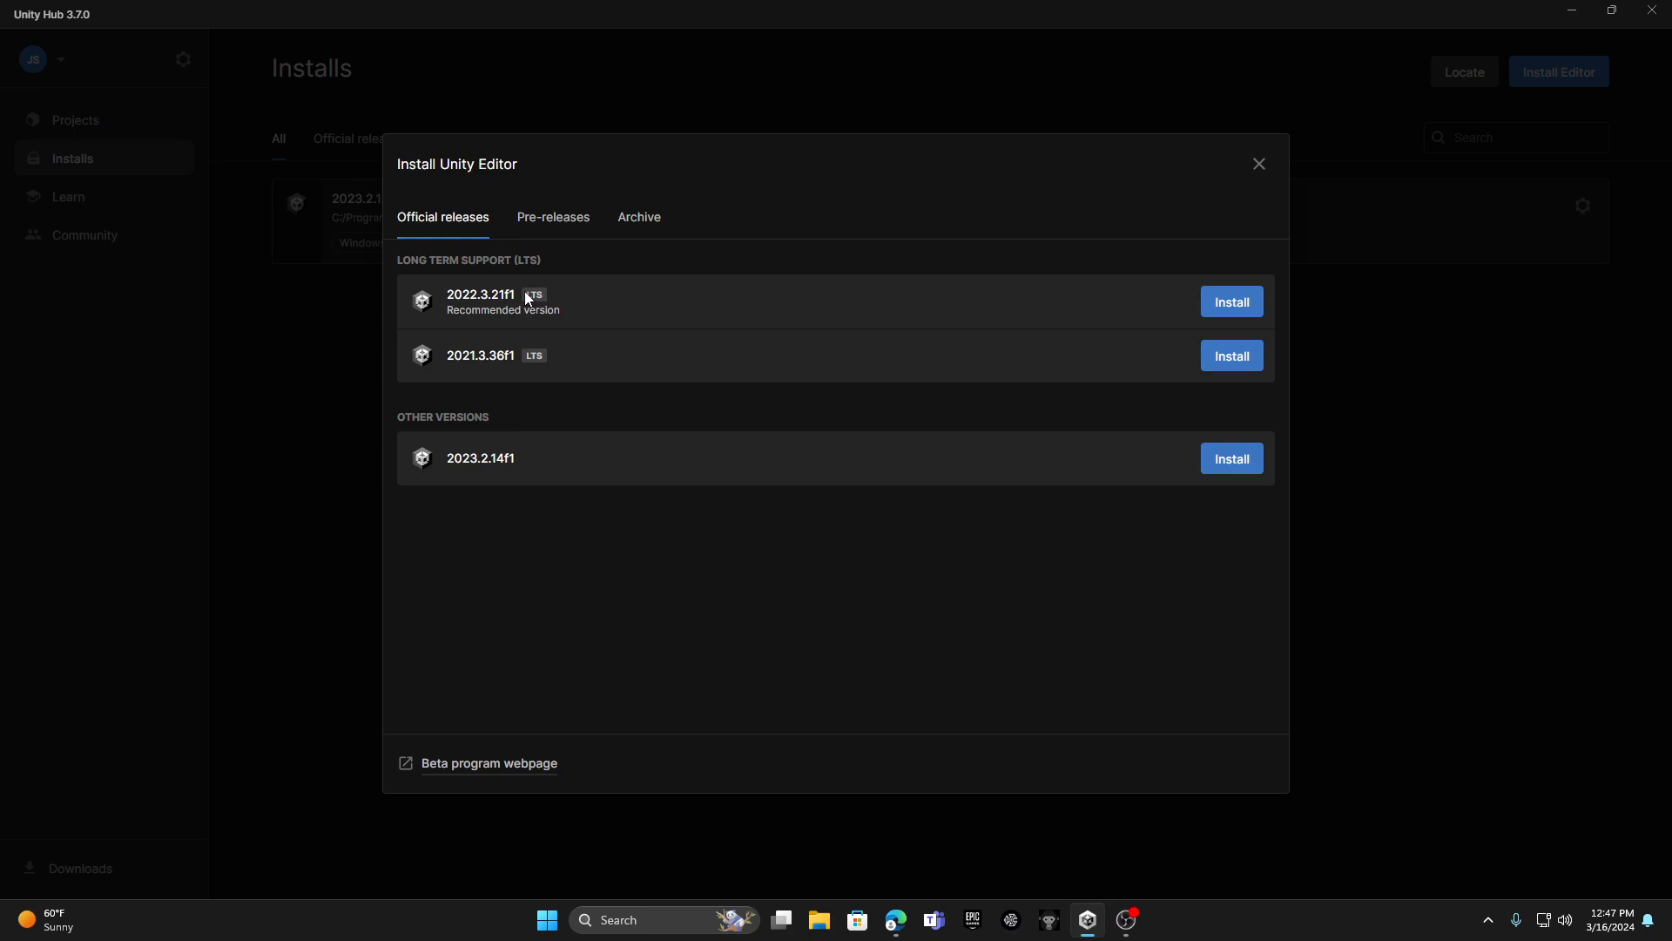
{"action": "left_click", "coordinate": [1240, 301]}
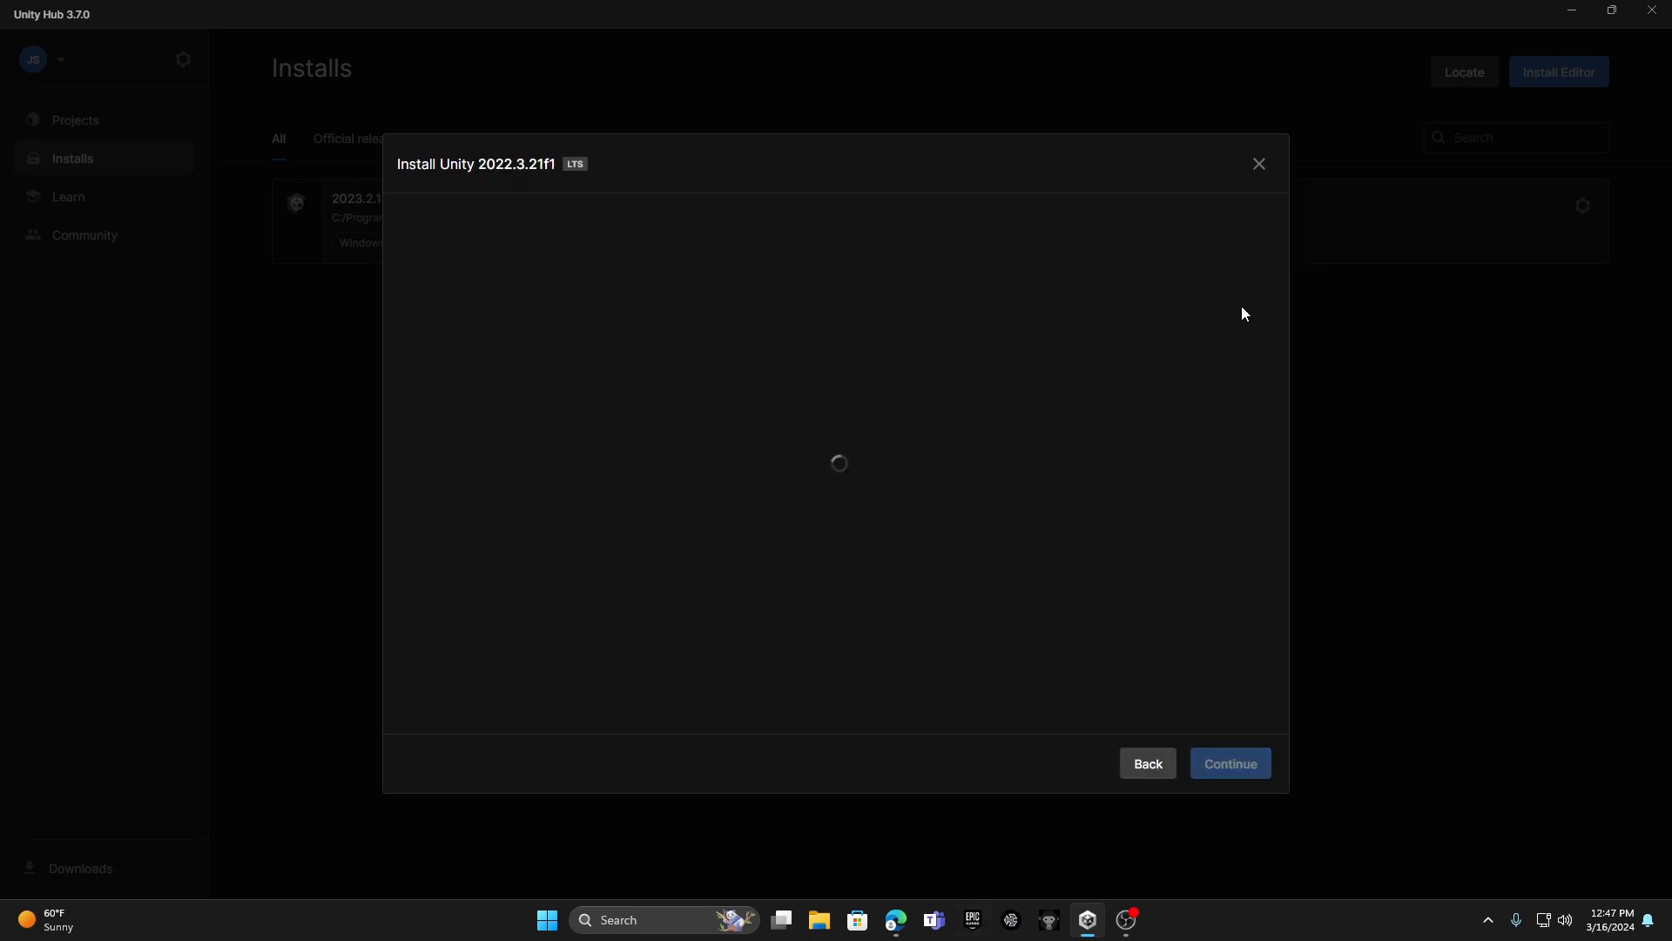
{"action": "left_click", "coordinate": [709, 289]}
{"action": "left_click", "coordinate": [578, 281]}
{"action": "left_click", "coordinate": [518, 365]}
{"action": "left_click", "coordinate": [501, 365]}
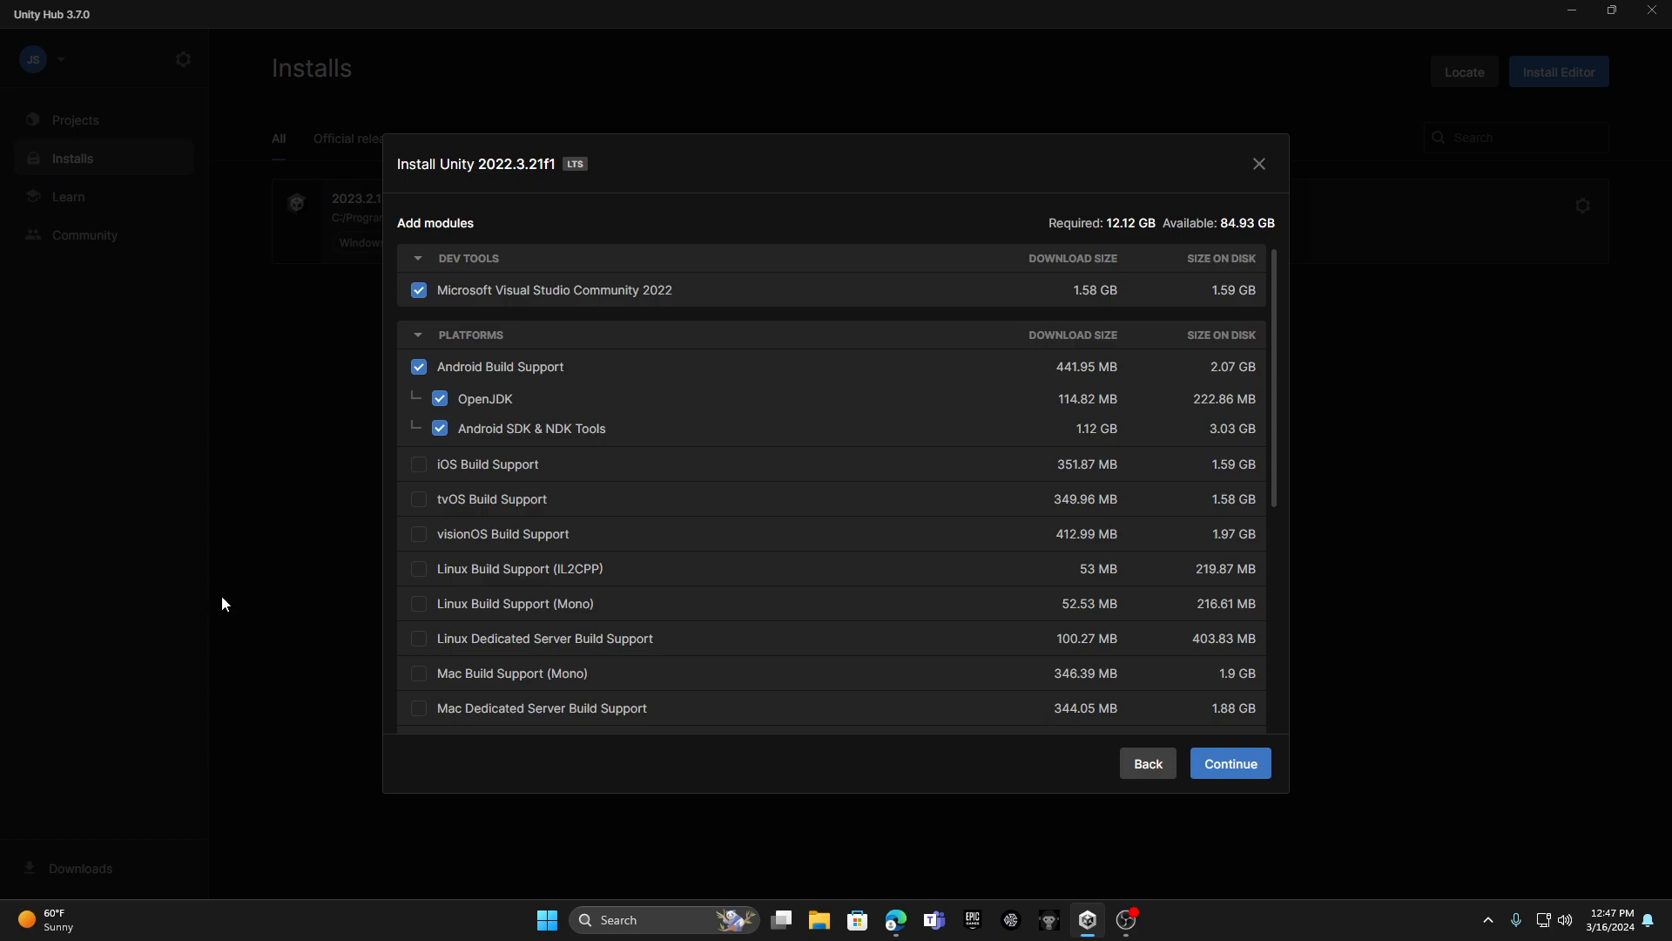
Accept the Visual Studio and Android SDK licence terms, close the dialog, and minimize Hub
{"action": "left_click", "coordinate": [1219, 763]}
{"action": "left_click", "coordinate": [408, 508]}
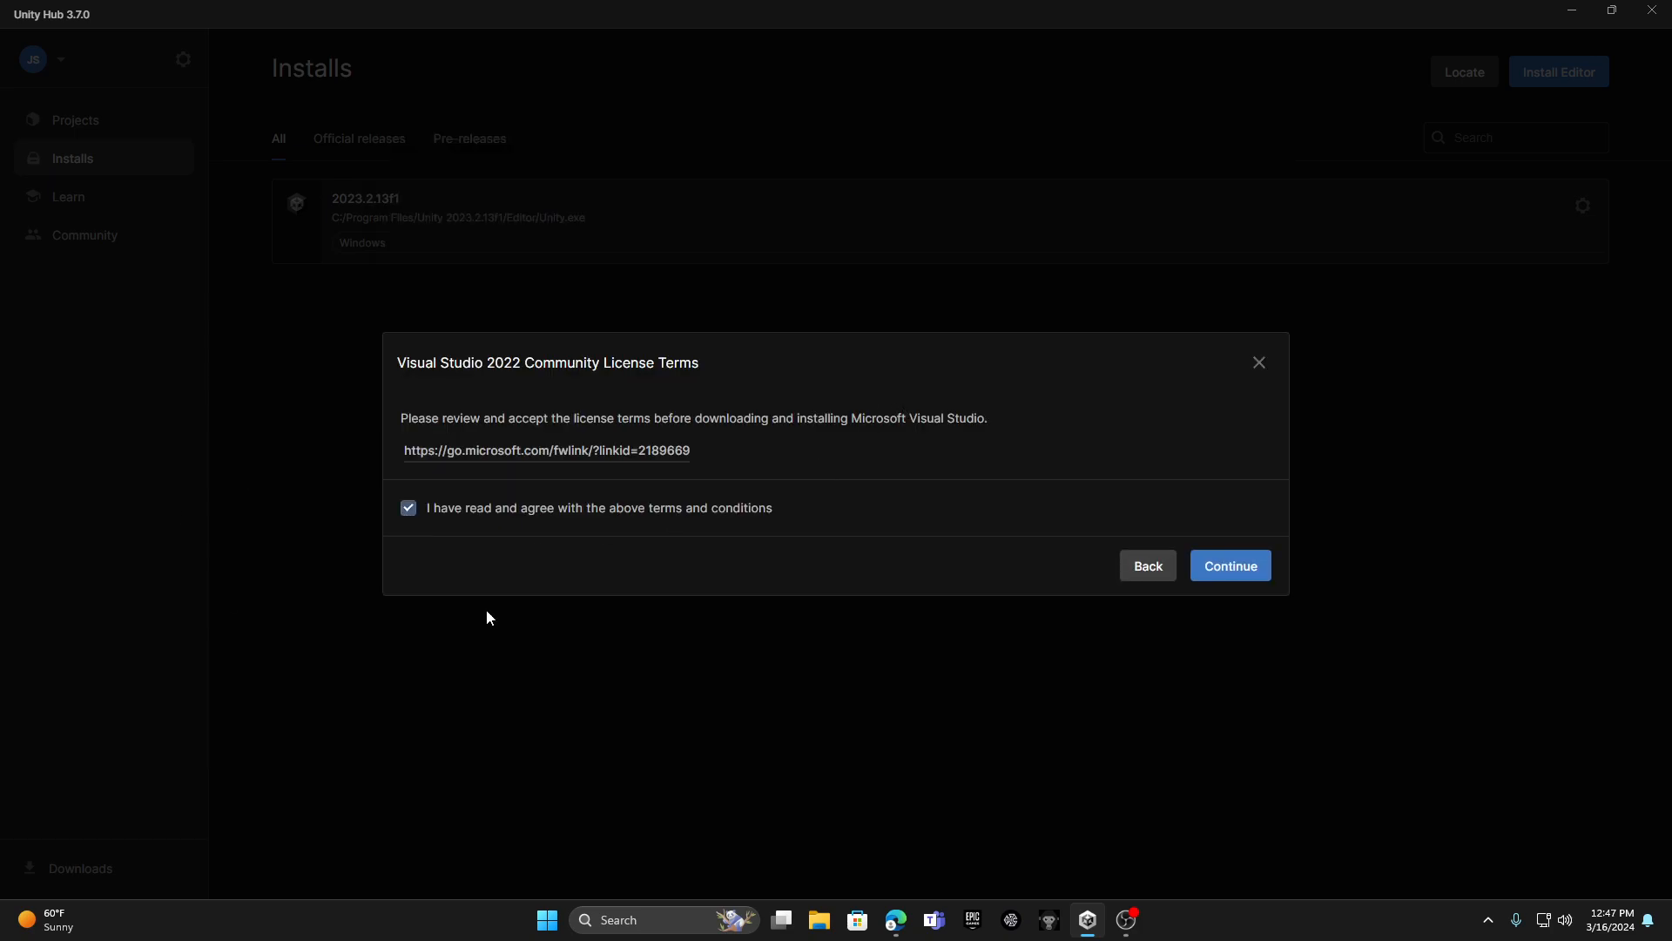
{"action": "left_click", "coordinate": [1246, 567]}
{"action": "left_click", "coordinate": [408, 710]}
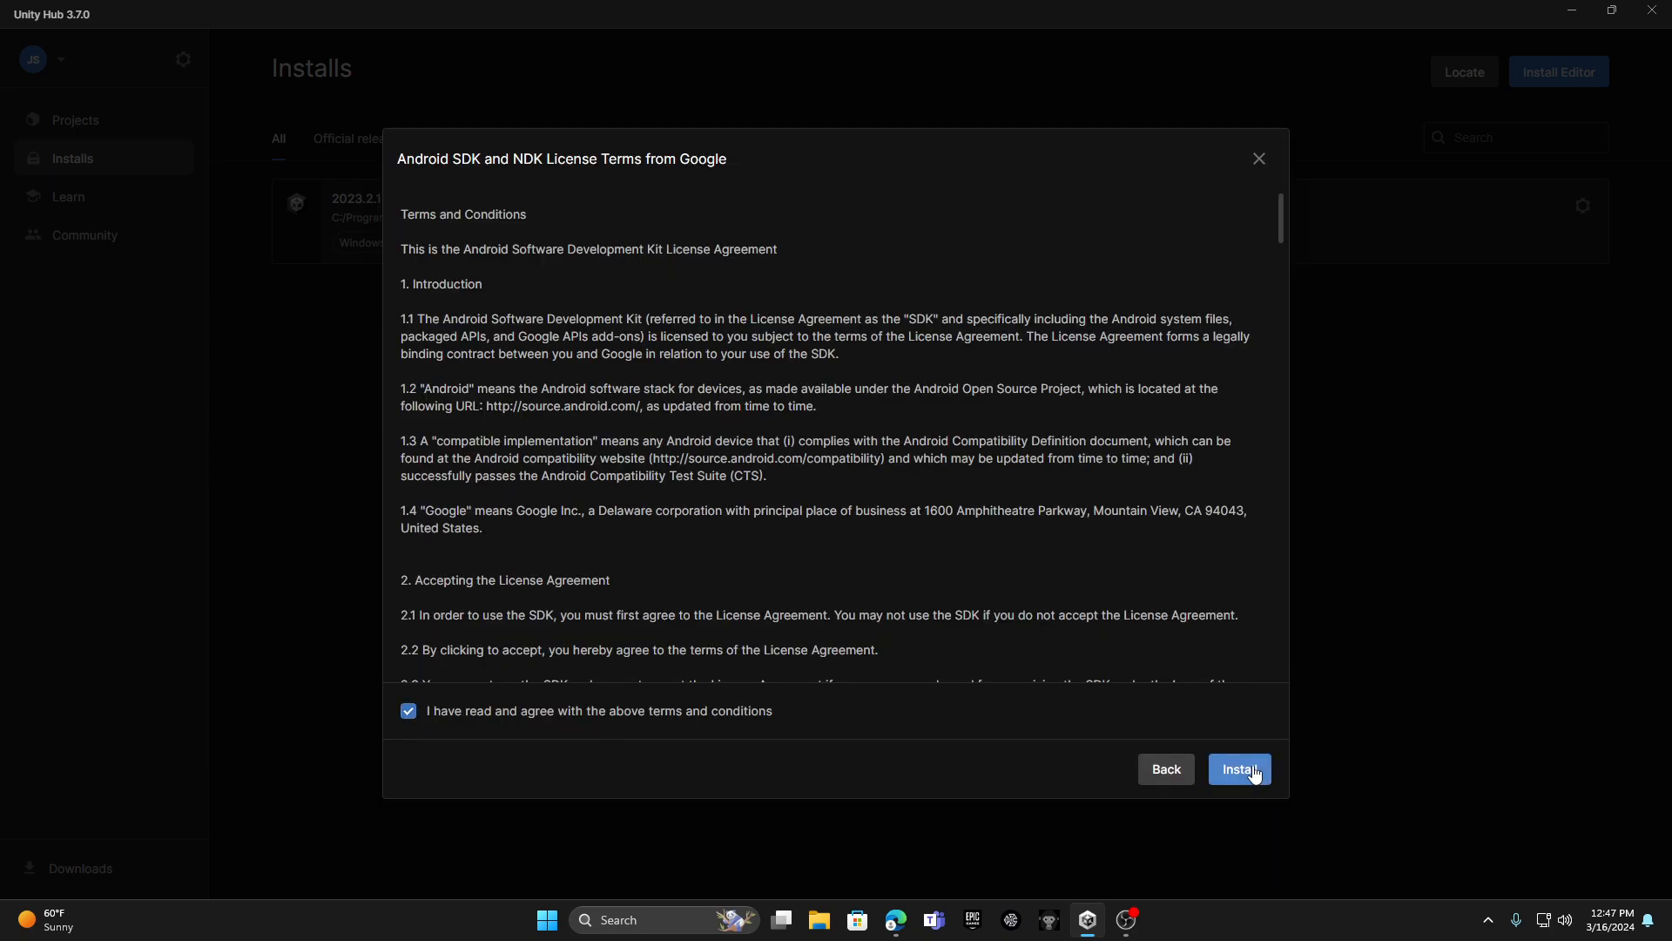
{"action": "left_click", "coordinate": [1259, 158]}
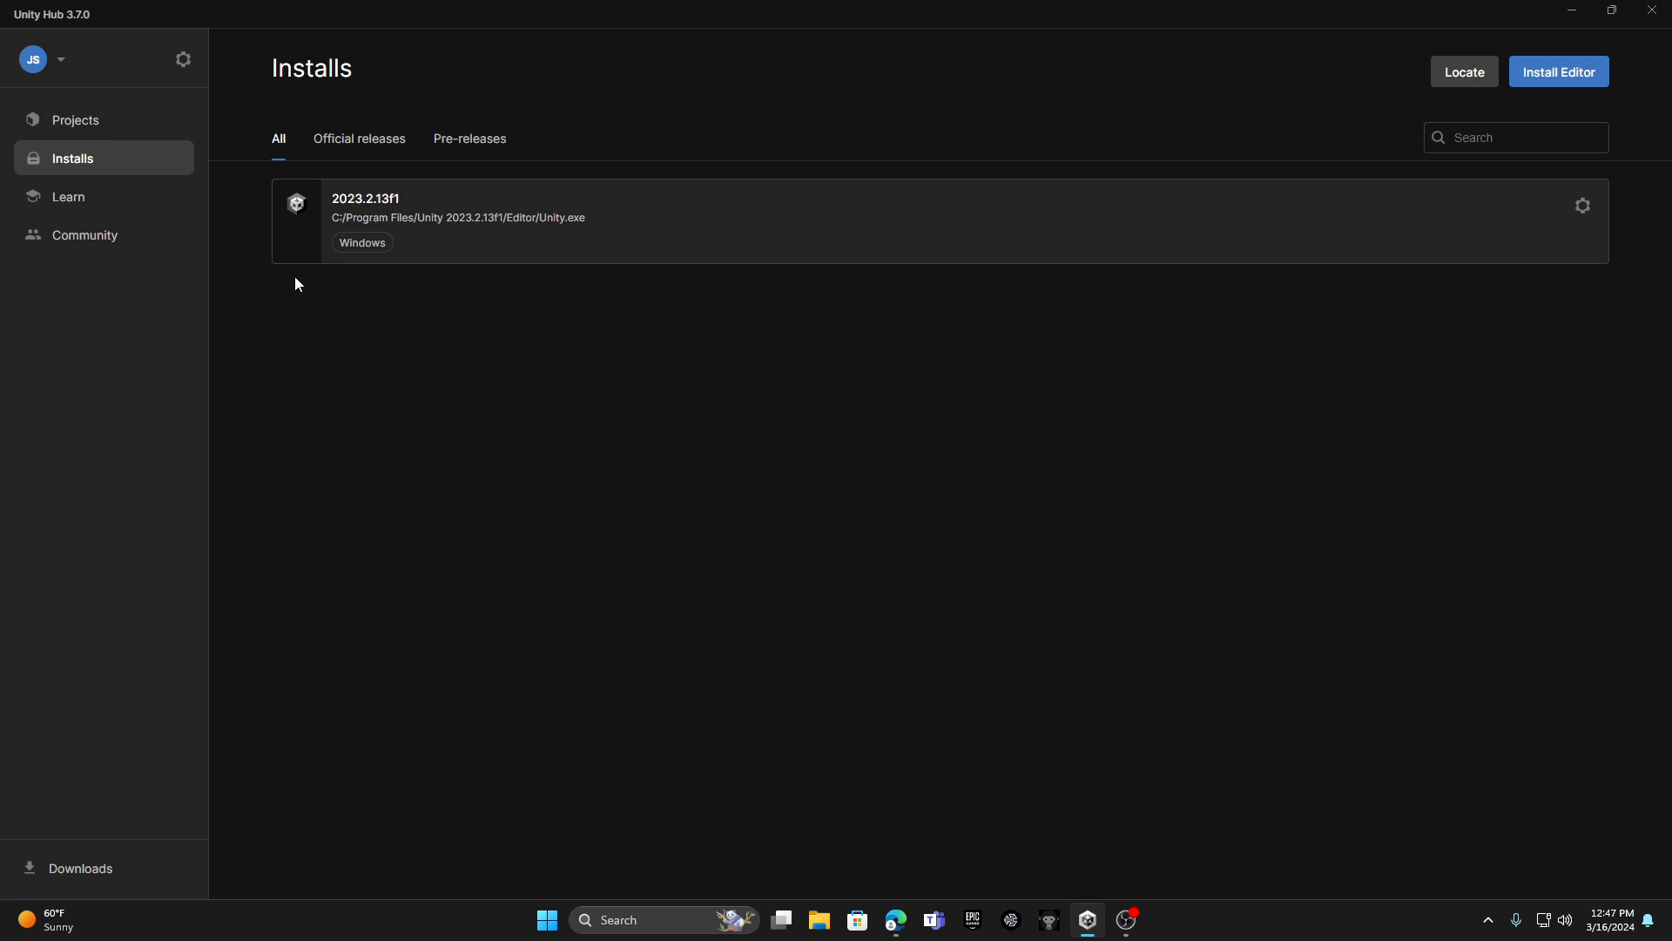
{"action": "left_click", "coordinate": [1572, 10]}
Check the empty Unity Download folder, then fully quit Unity Hub from the system tray
{"action": "double_click", "coordinate": [401, 216]}
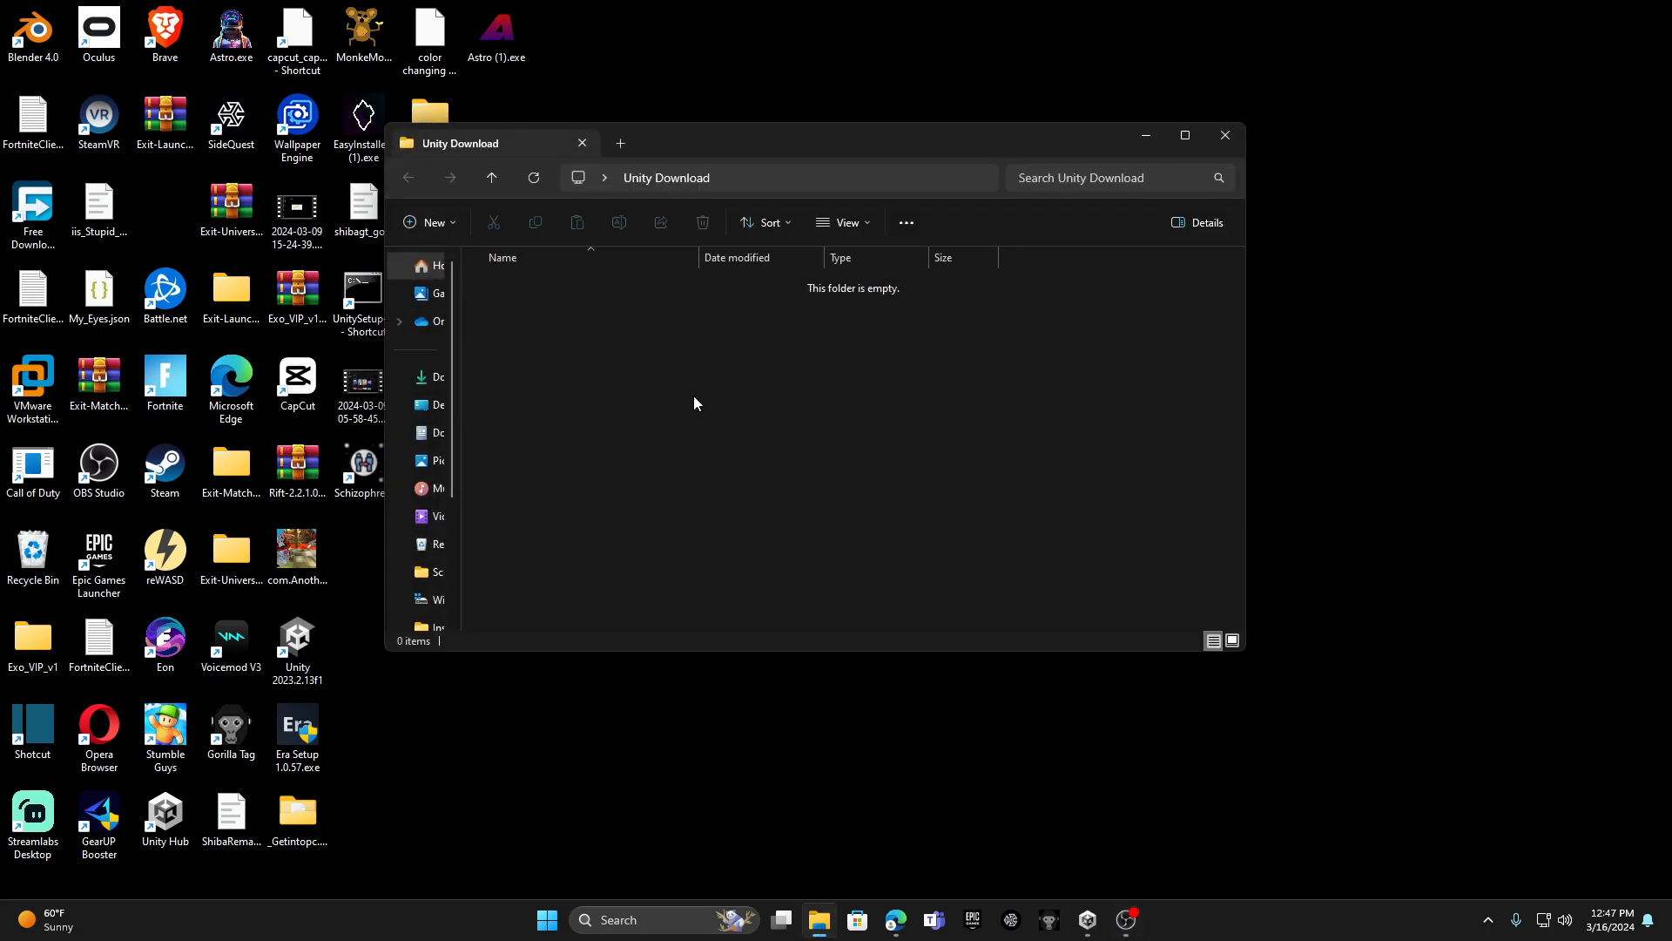
{"action": "left_click", "coordinate": [1225, 137]}
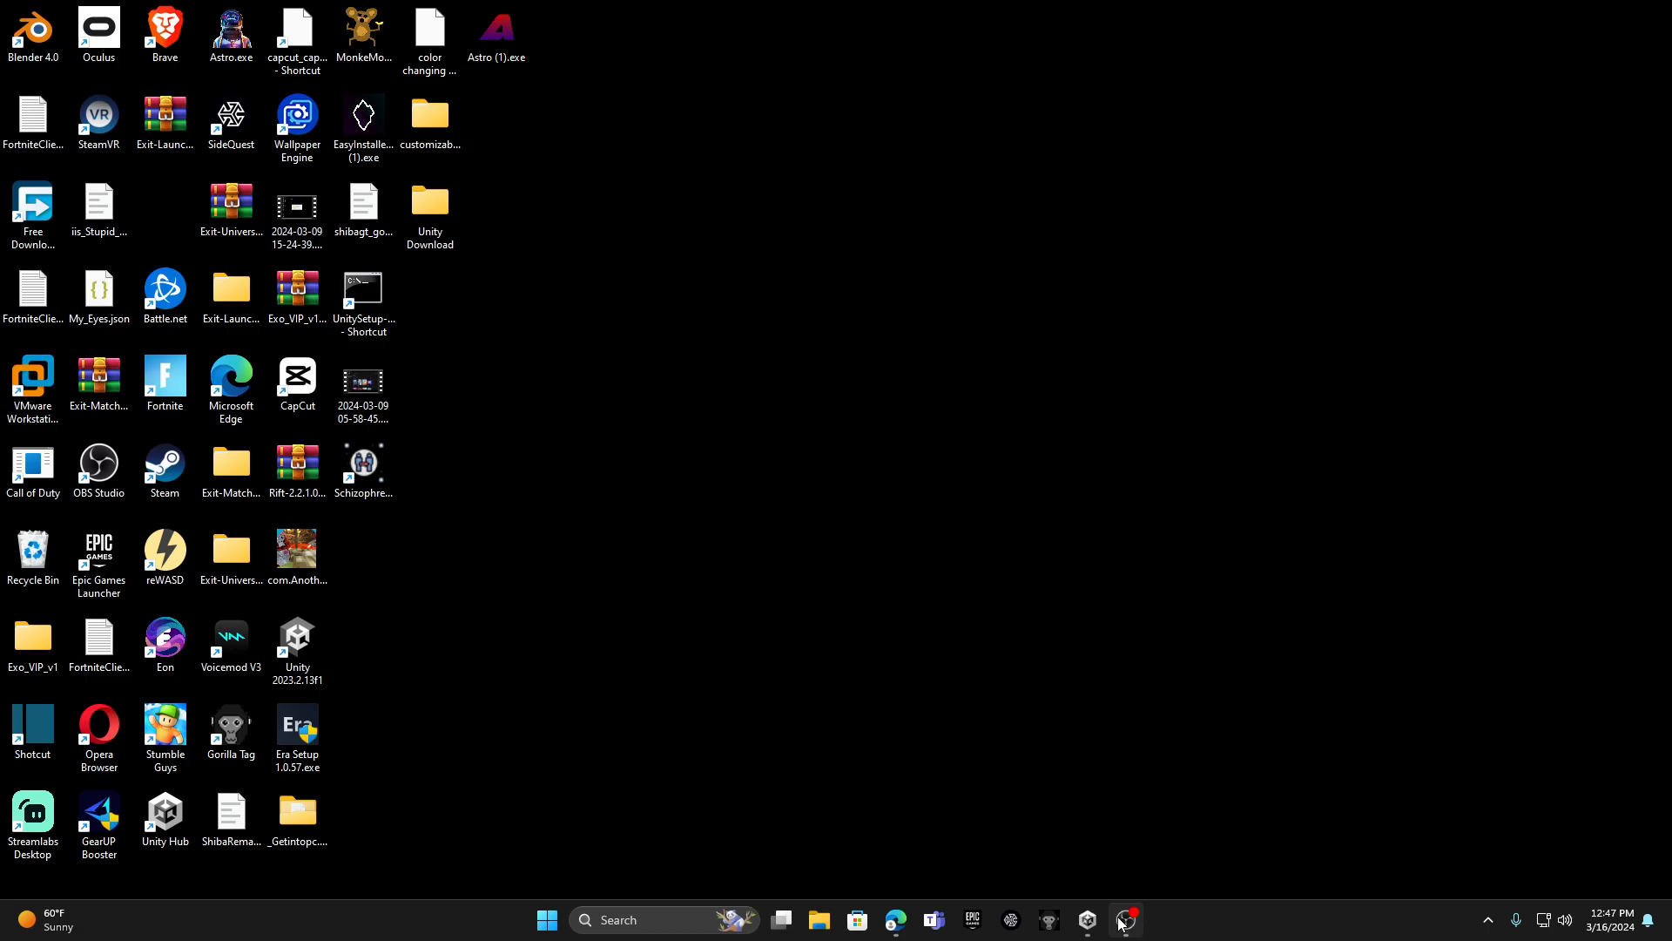
{"action": "left_click", "coordinate": [1087, 919]}
{"action": "left_click", "coordinate": [1650, 10]}
{"action": "left_click", "coordinate": [1489, 920]}
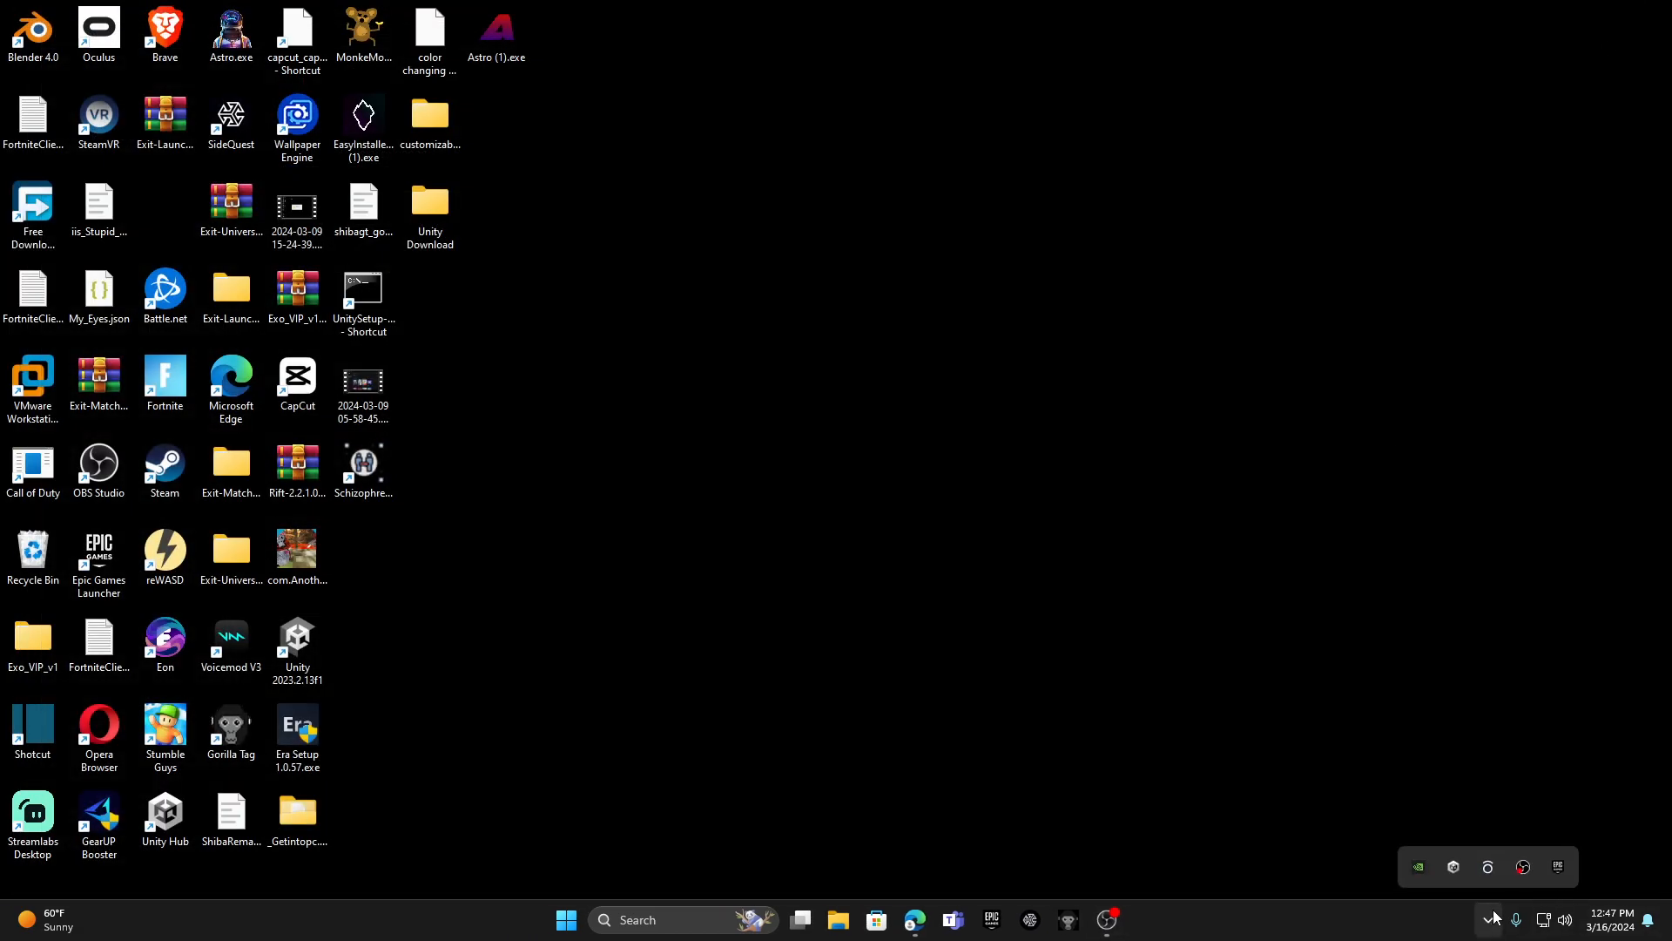
{"action": "right_click", "coordinate": [1454, 867]}
{"action": "left_click", "coordinate": [1502, 843]}
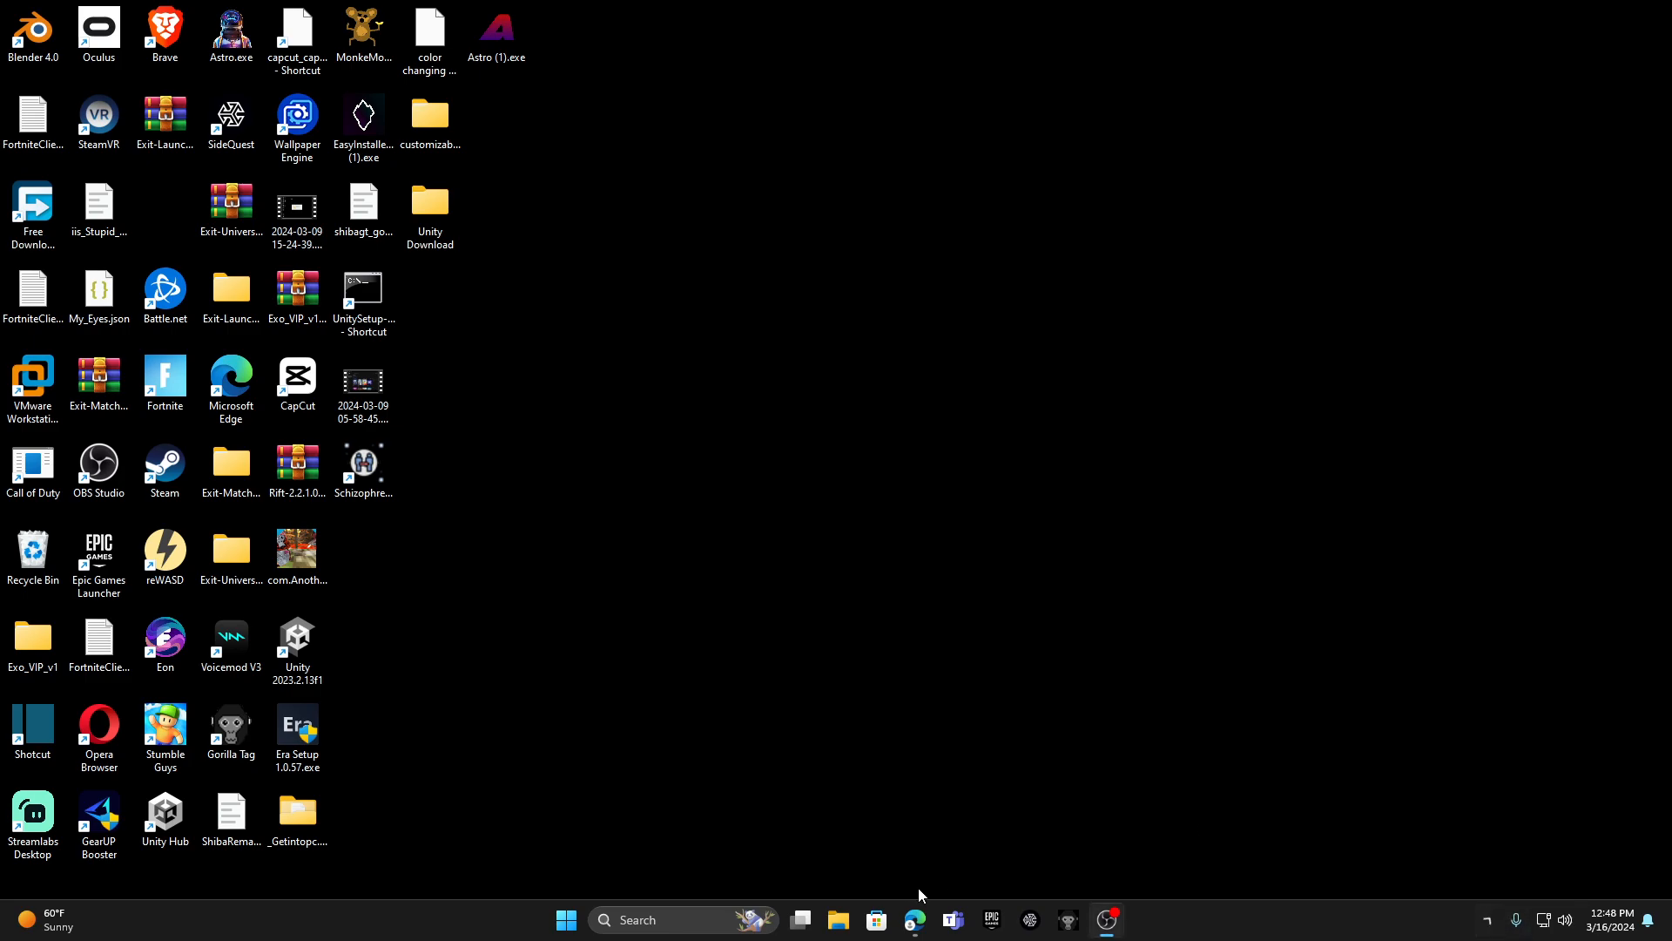
Relaunch Unity Hub from its desktop shortcut and restore and reposition its window
{"action": "double_click", "coordinate": [183, 826]}
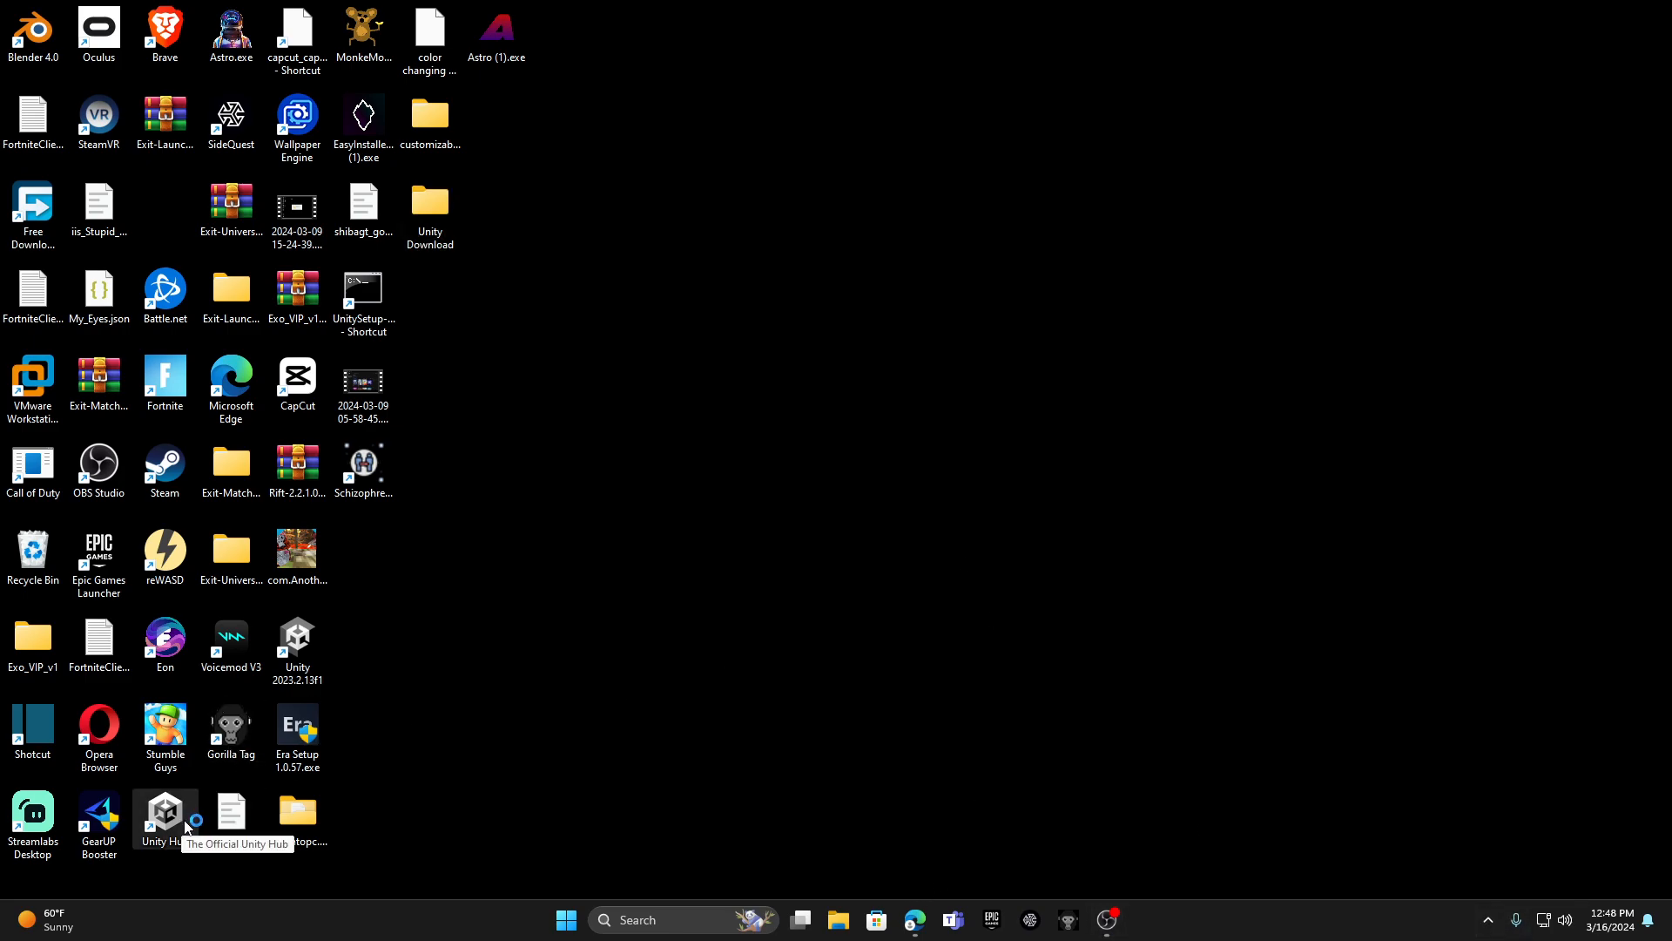
{"action": "left_click_drag", "start_coordinate": [470, 621], "coordinate": [361, 622]}
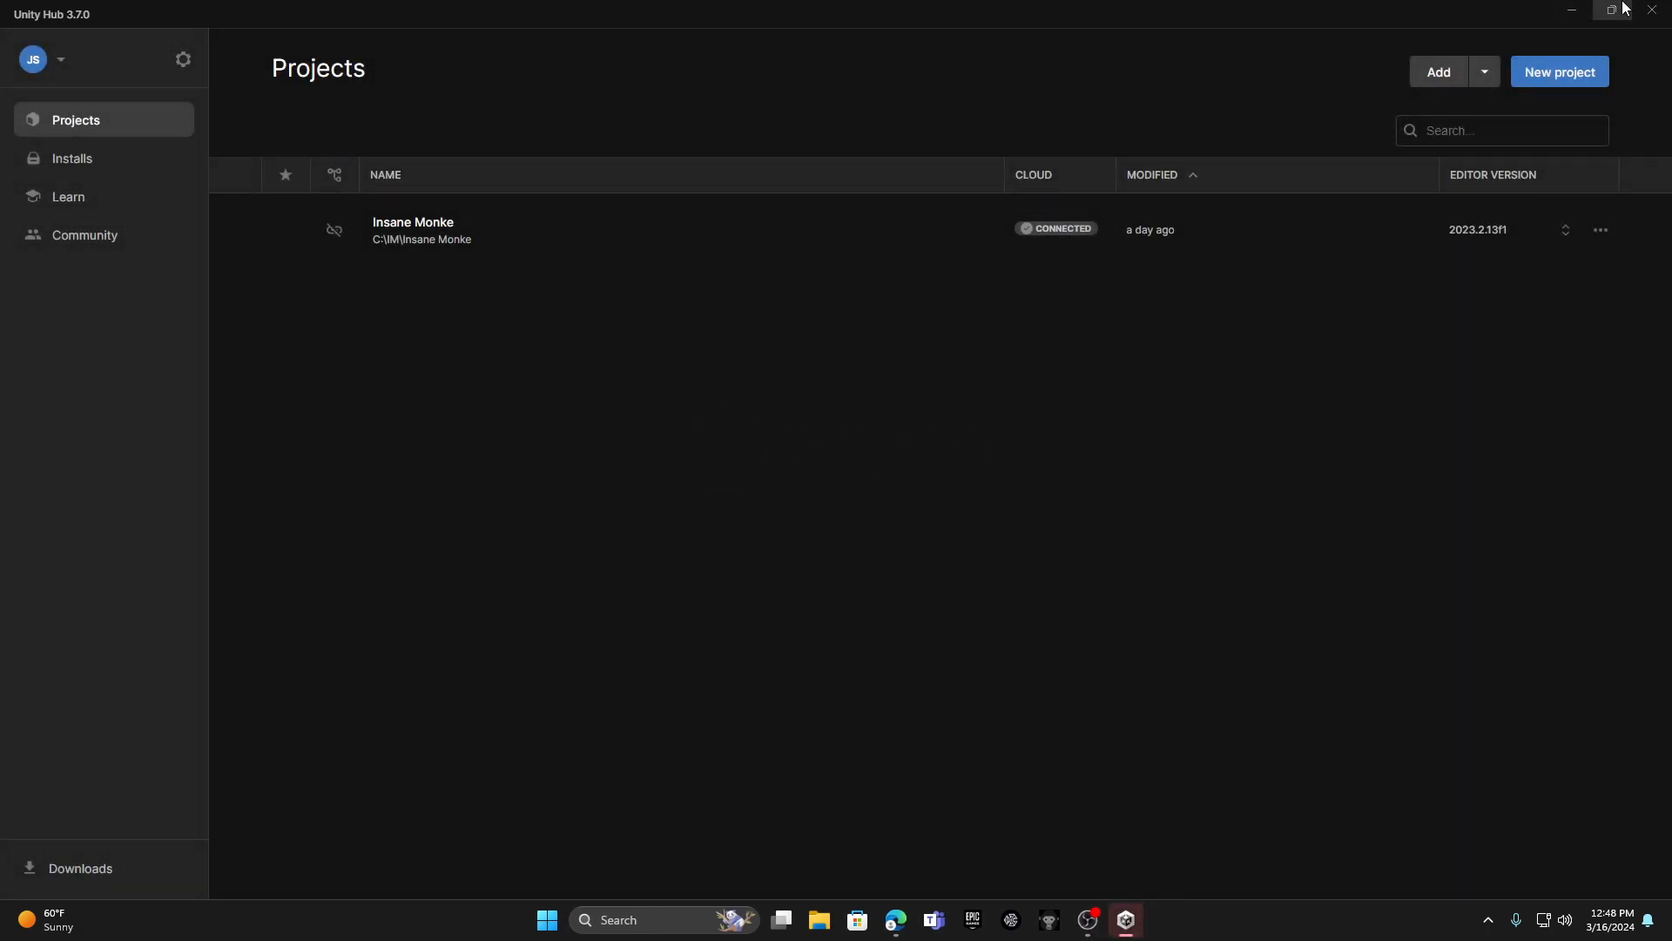
{"action": "left_click", "coordinate": [1616, 7]}
{"action": "left_click_drag", "start_coordinate": [838, 77], "coordinate": [1141, 49]}
{"action": "left_click_drag", "start_coordinate": [411, 629], "coordinate": [306, 631]}
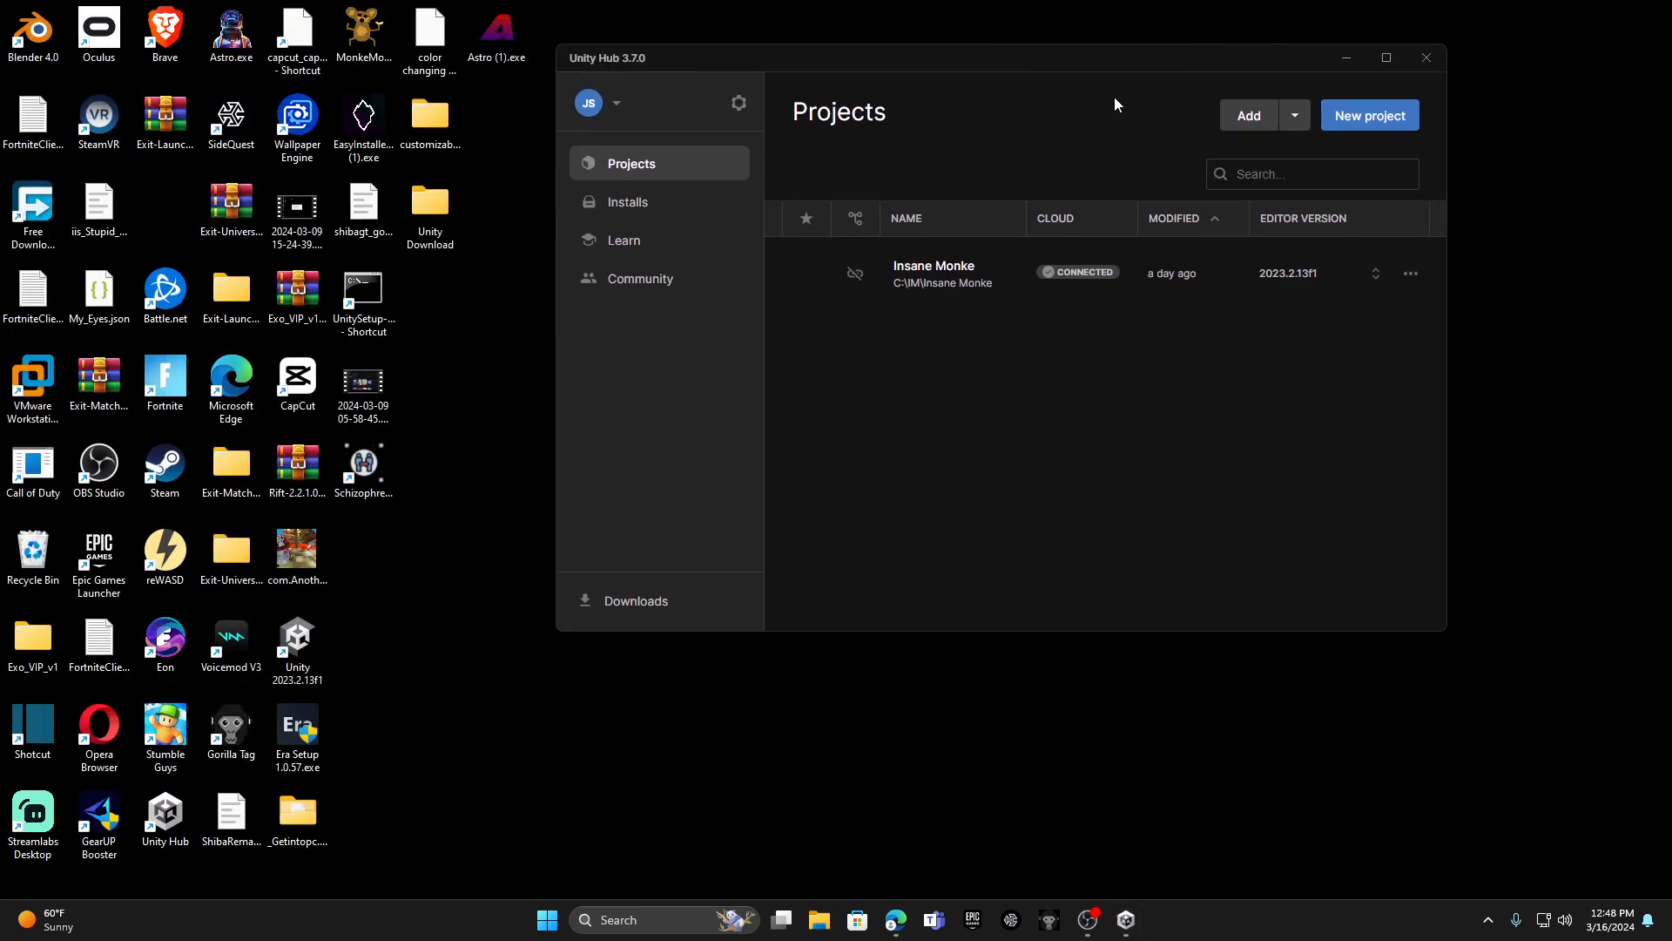
Maximize Unity Hub, verify 2023.2.13f1 is the only installed editor, and return to Projects
{"action": "left_click", "coordinate": [1387, 57]}
{"action": "left_click", "coordinate": [42, 161]}
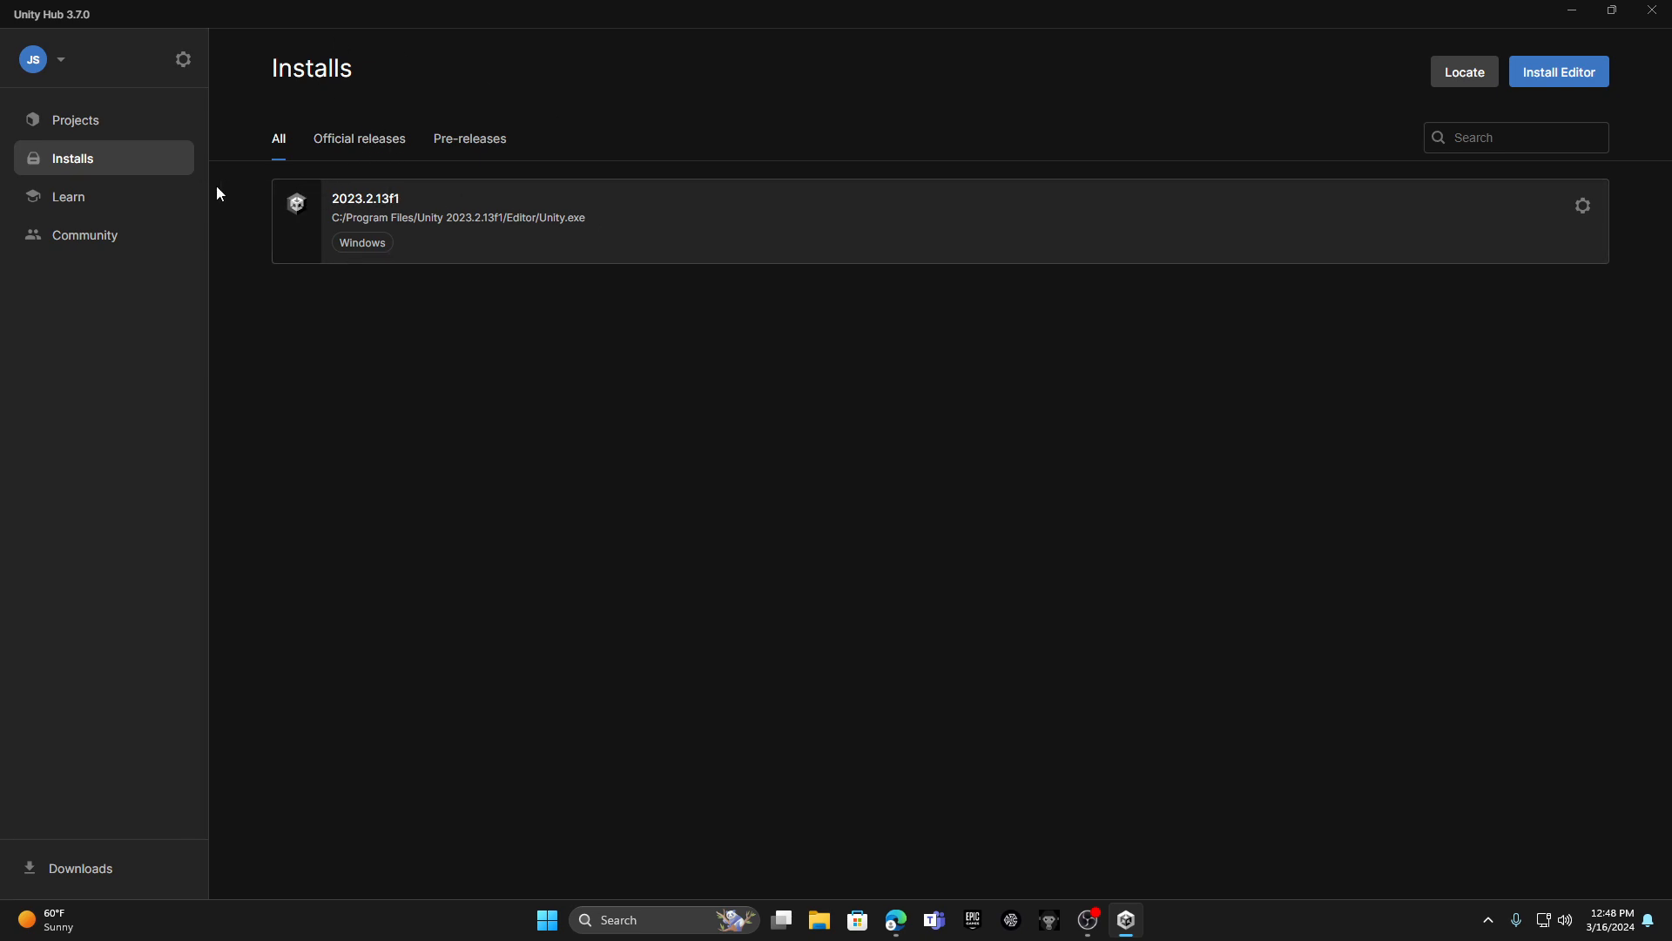
{"action": "left_click_drag", "start_coordinate": [589, 218], "coordinate": [518, 208]}
{"action": "left_click", "coordinate": [78, 122]}
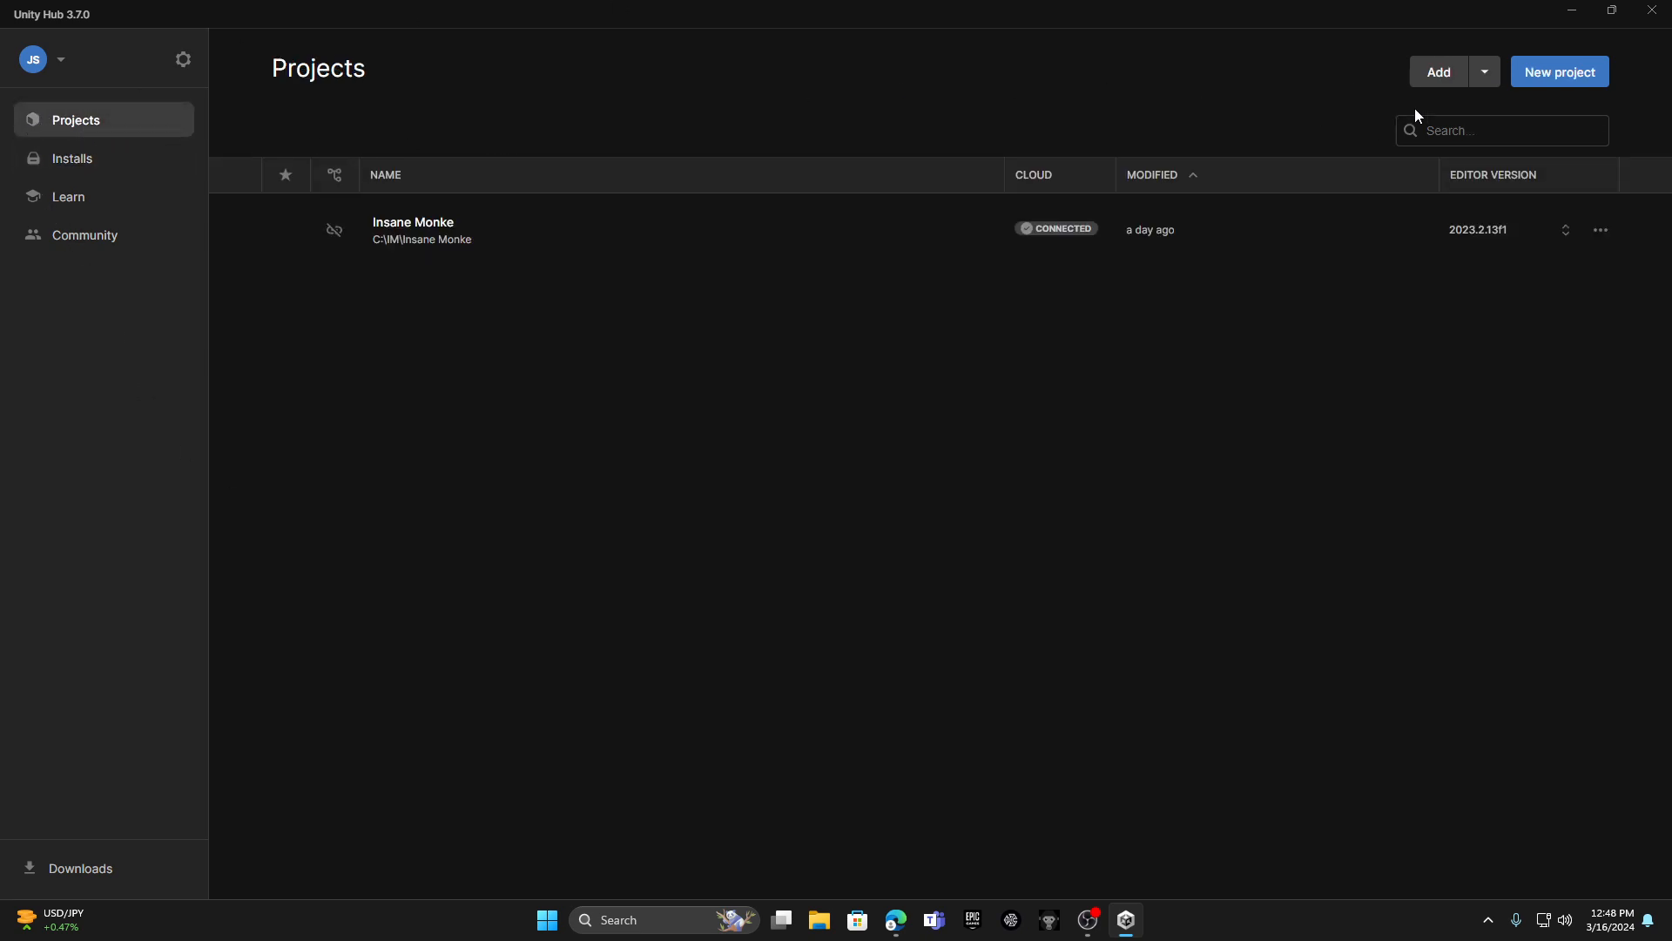
Begin a new project from the 2D template and name it Tutorial
{"action": "left_click", "coordinate": [1573, 64]}
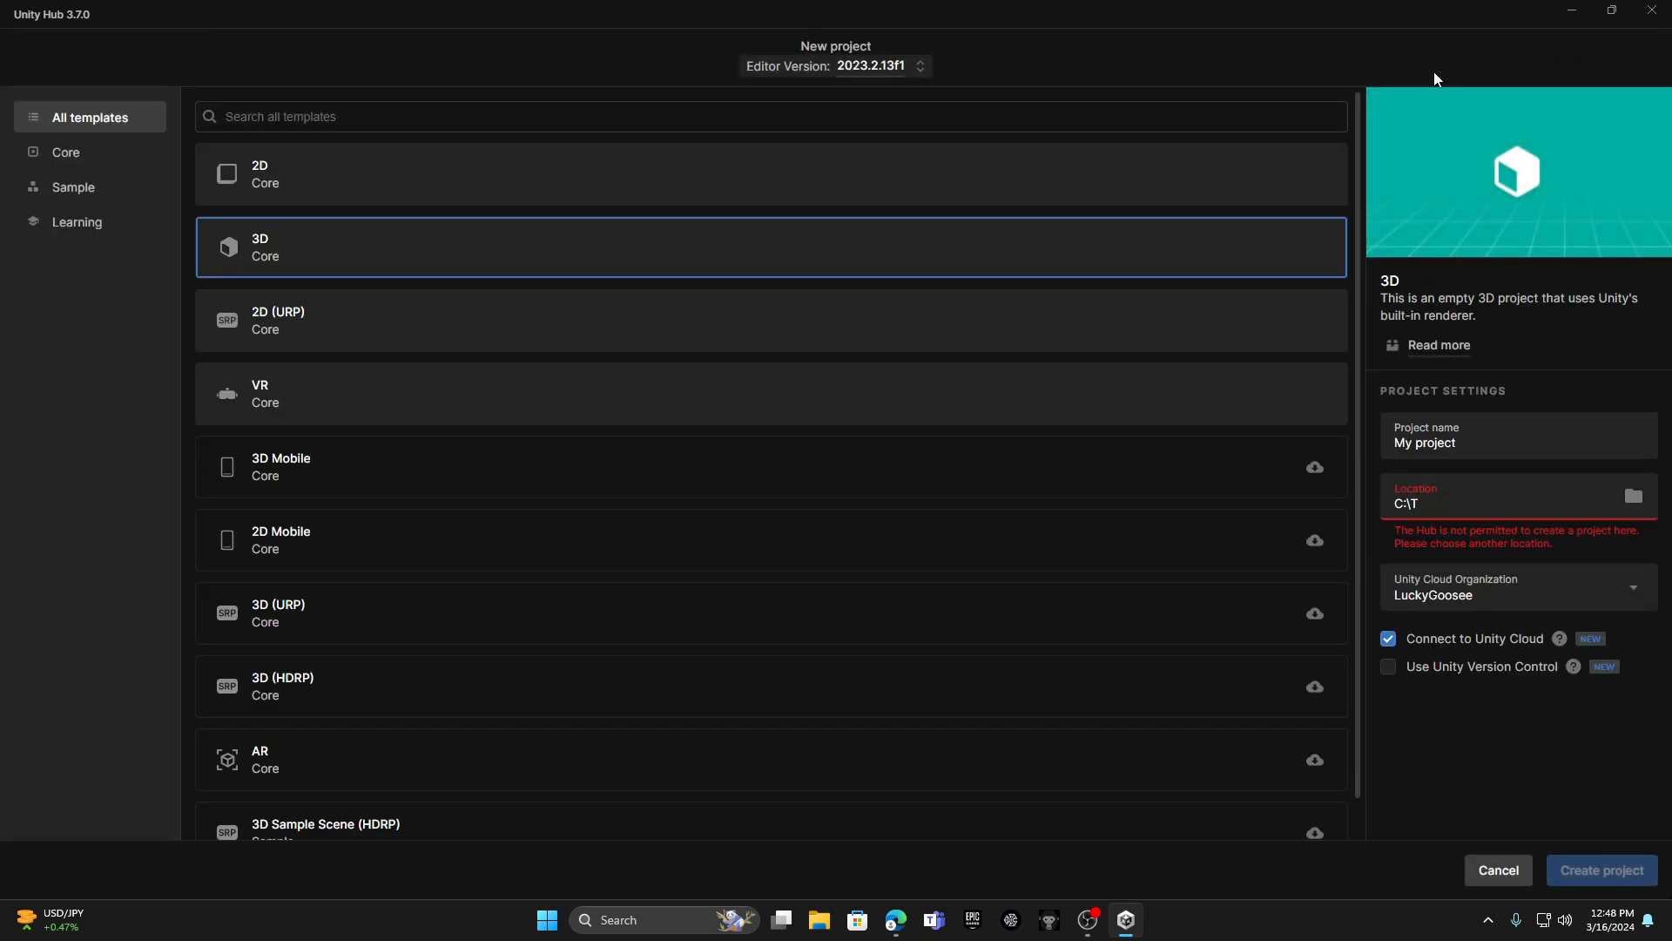
{"action": "left_click", "coordinate": [301, 196]}
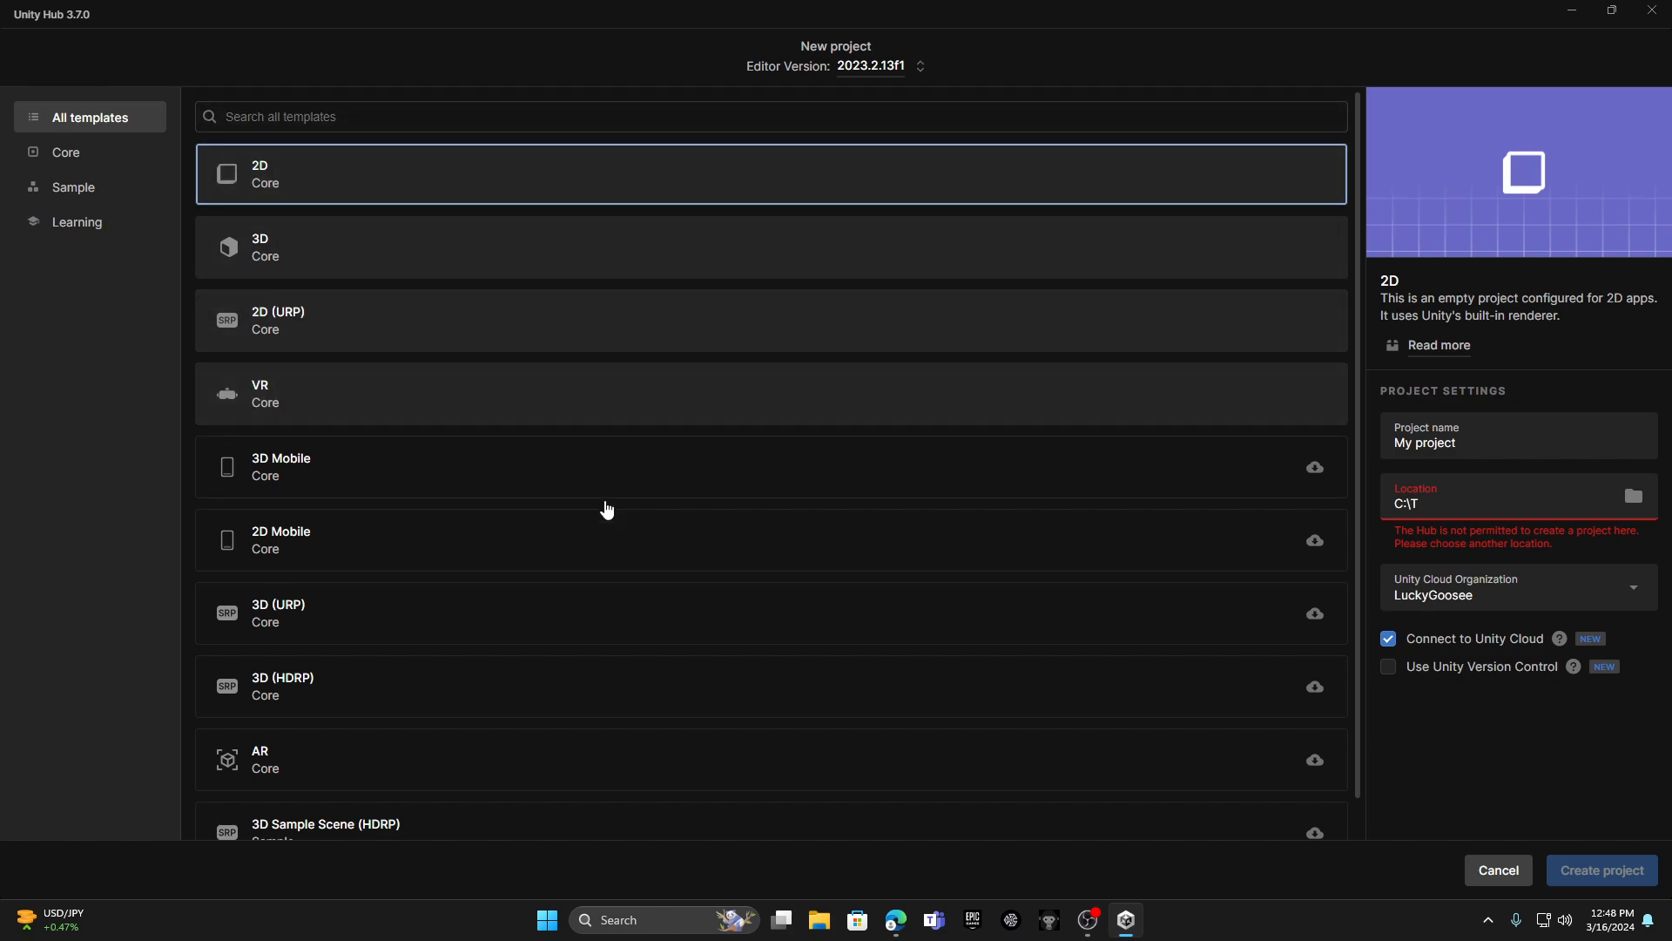
{"action": "left_click", "coordinate": [1530, 432]}
{"action": "key", "text": "BackSpace"}
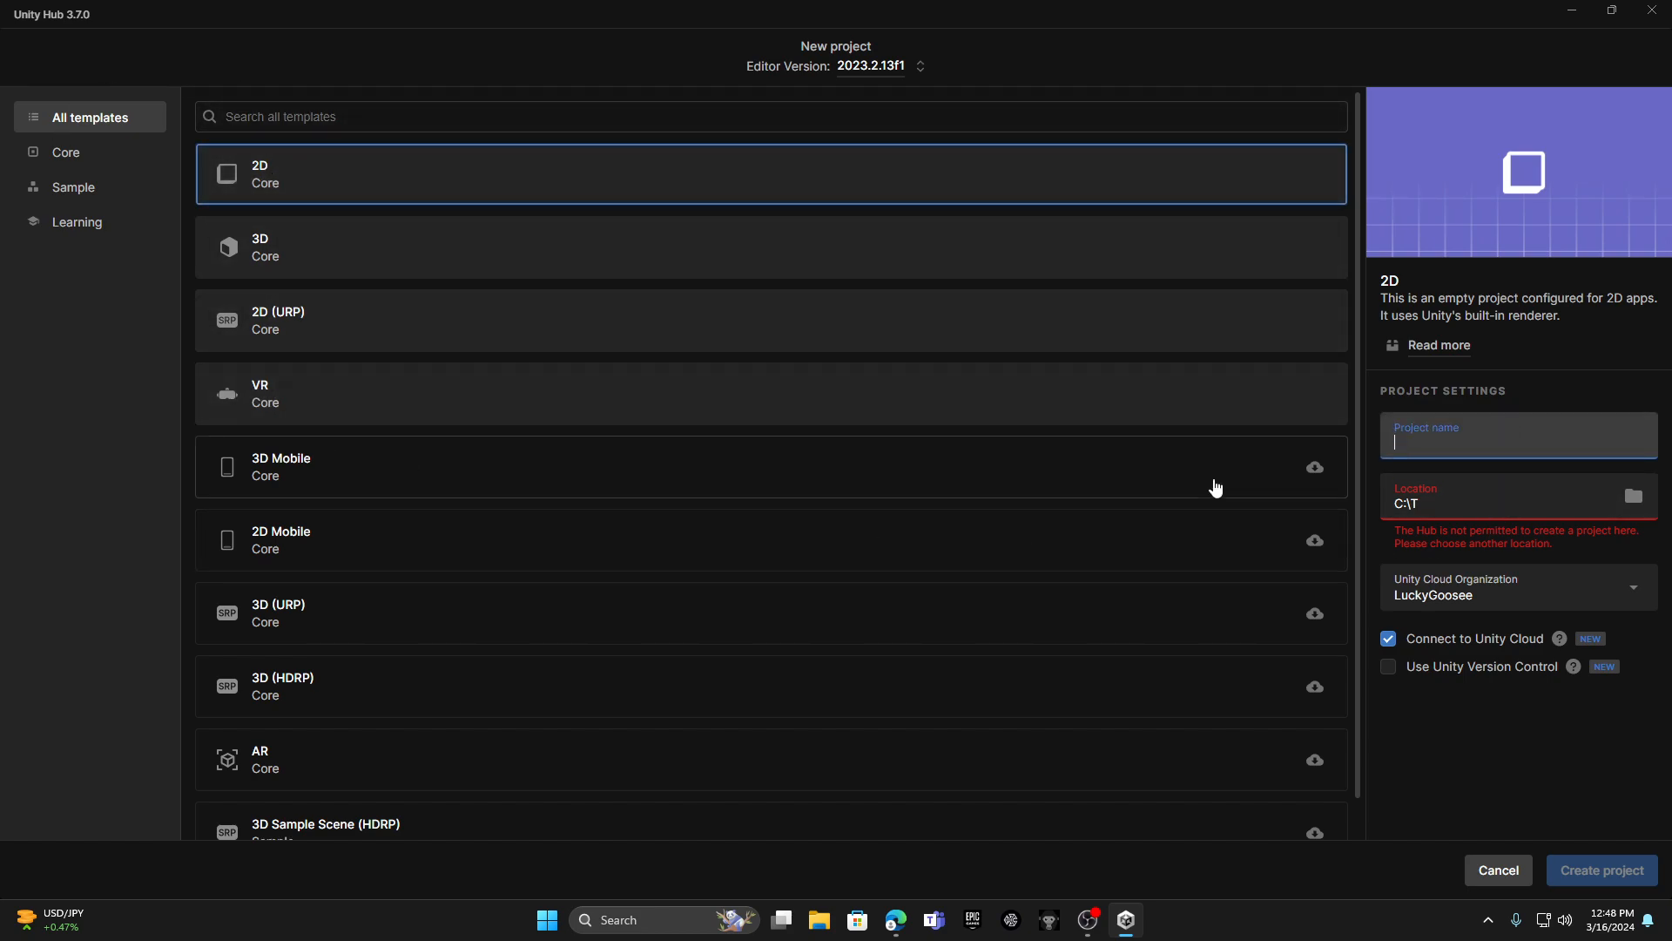
{"action": "type", "text": "Tutorial"}
Browse to the C: drive and create a new folder there for the project
{"action": "left_click", "coordinate": [1456, 497]}
{"action": "scroll", "coordinate": [74, 279], "scroll_direction": "down", "scroll_amount": 4}
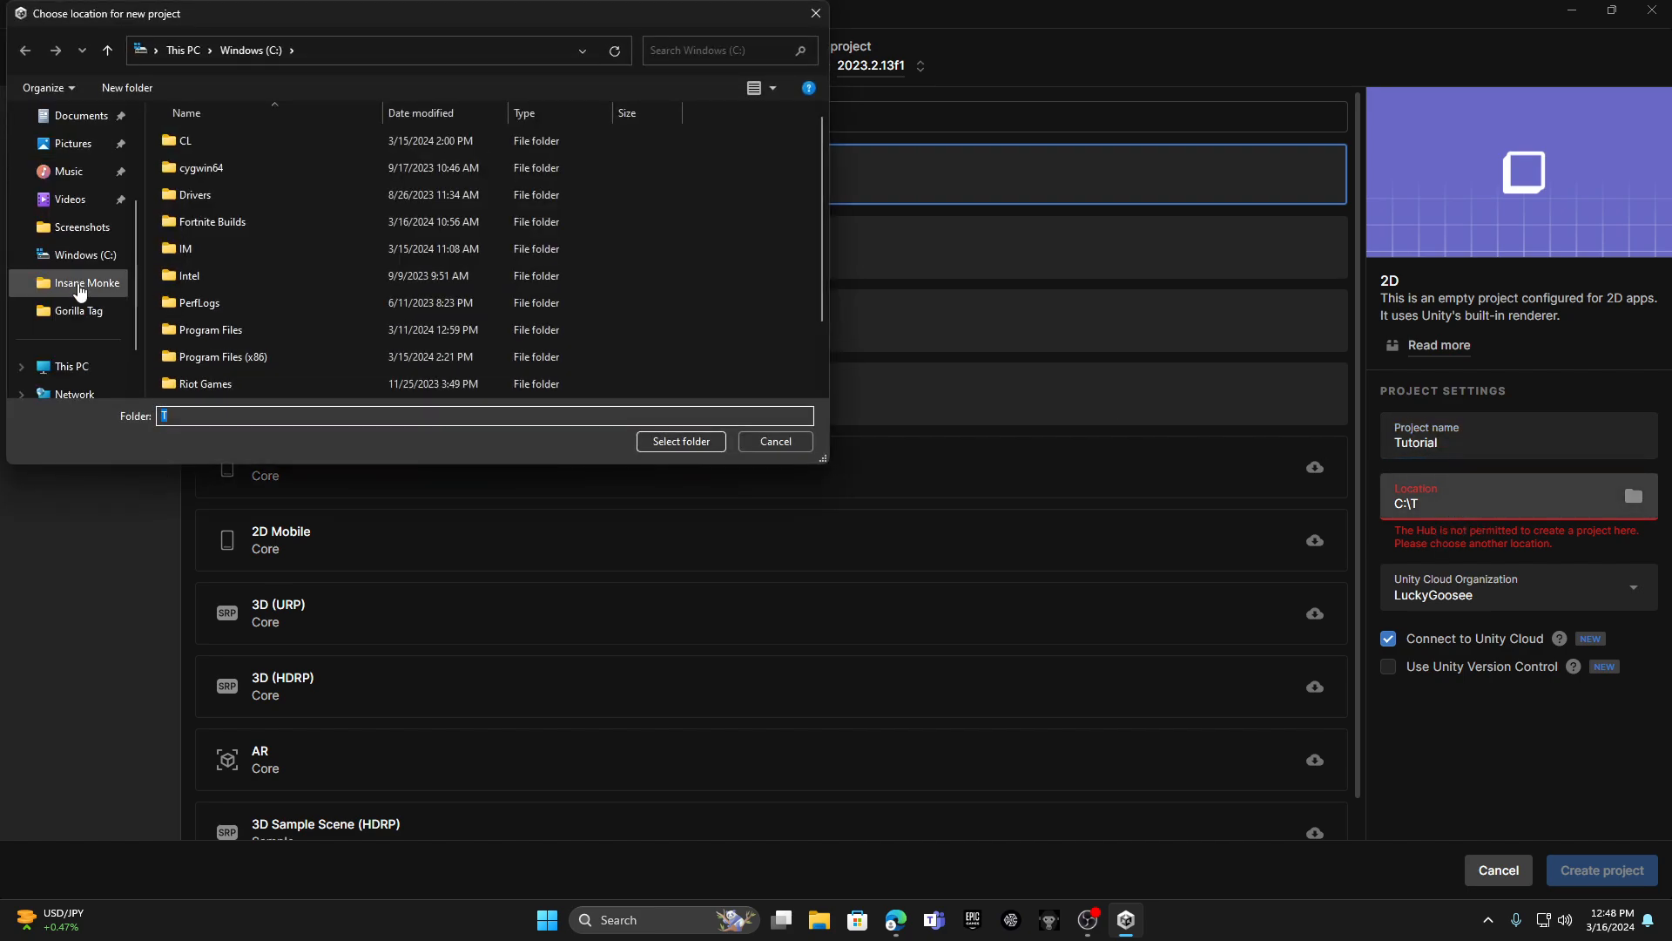
{"action": "left_click", "coordinate": [69, 312]}
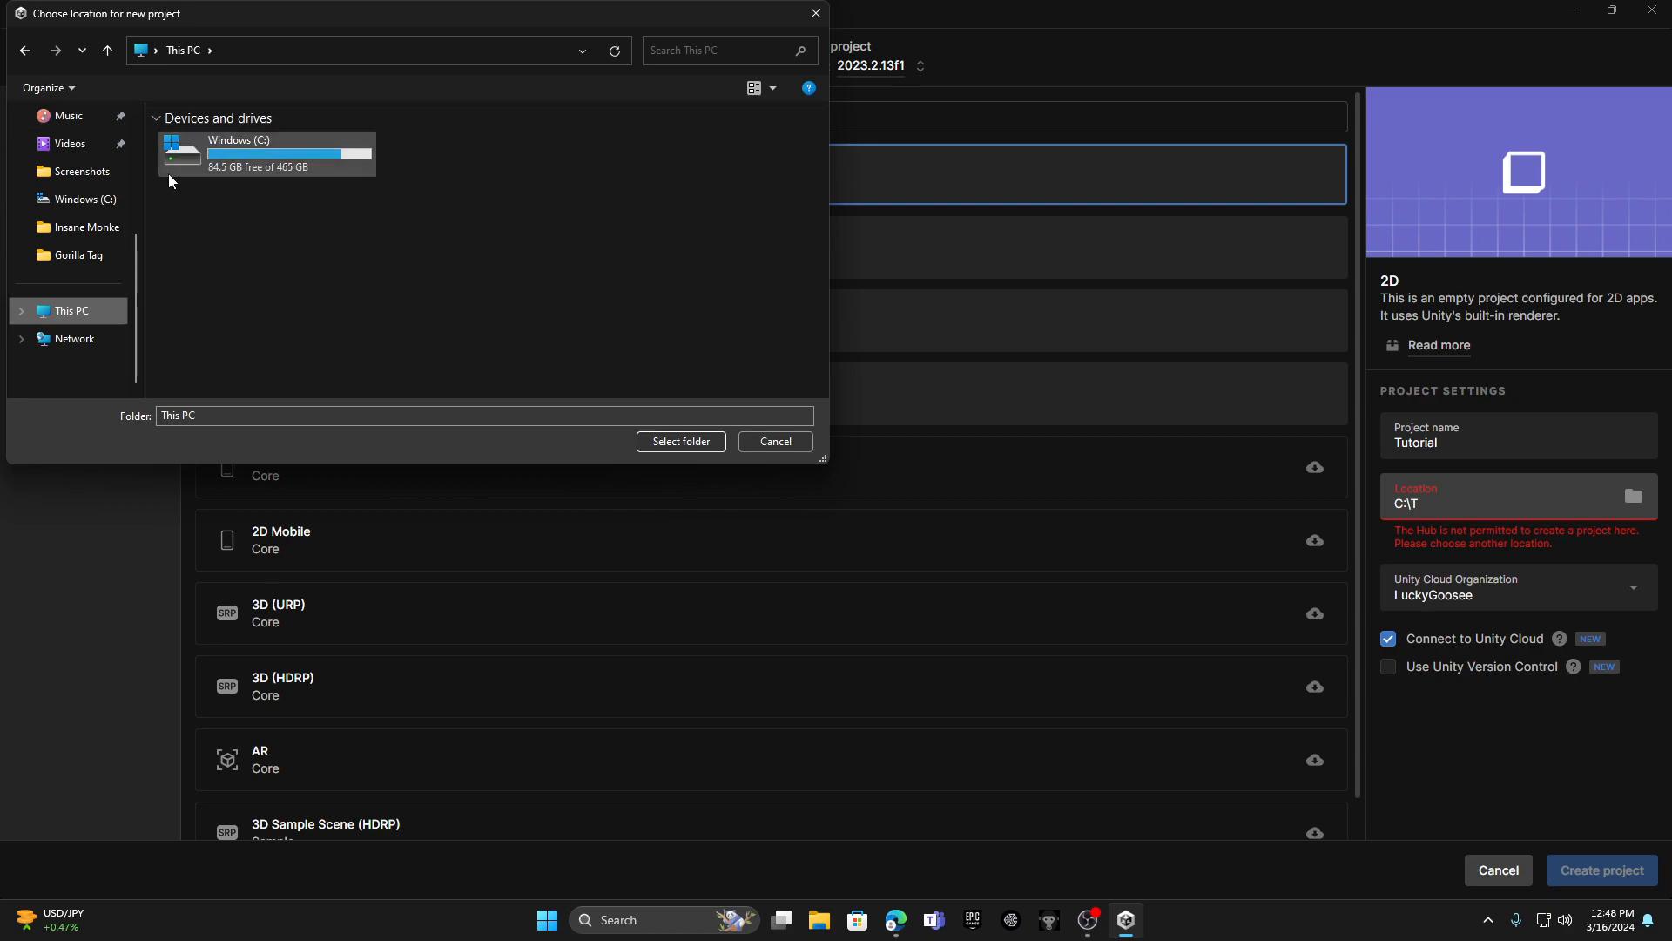
{"action": "double_click", "coordinate": [179, 150]}
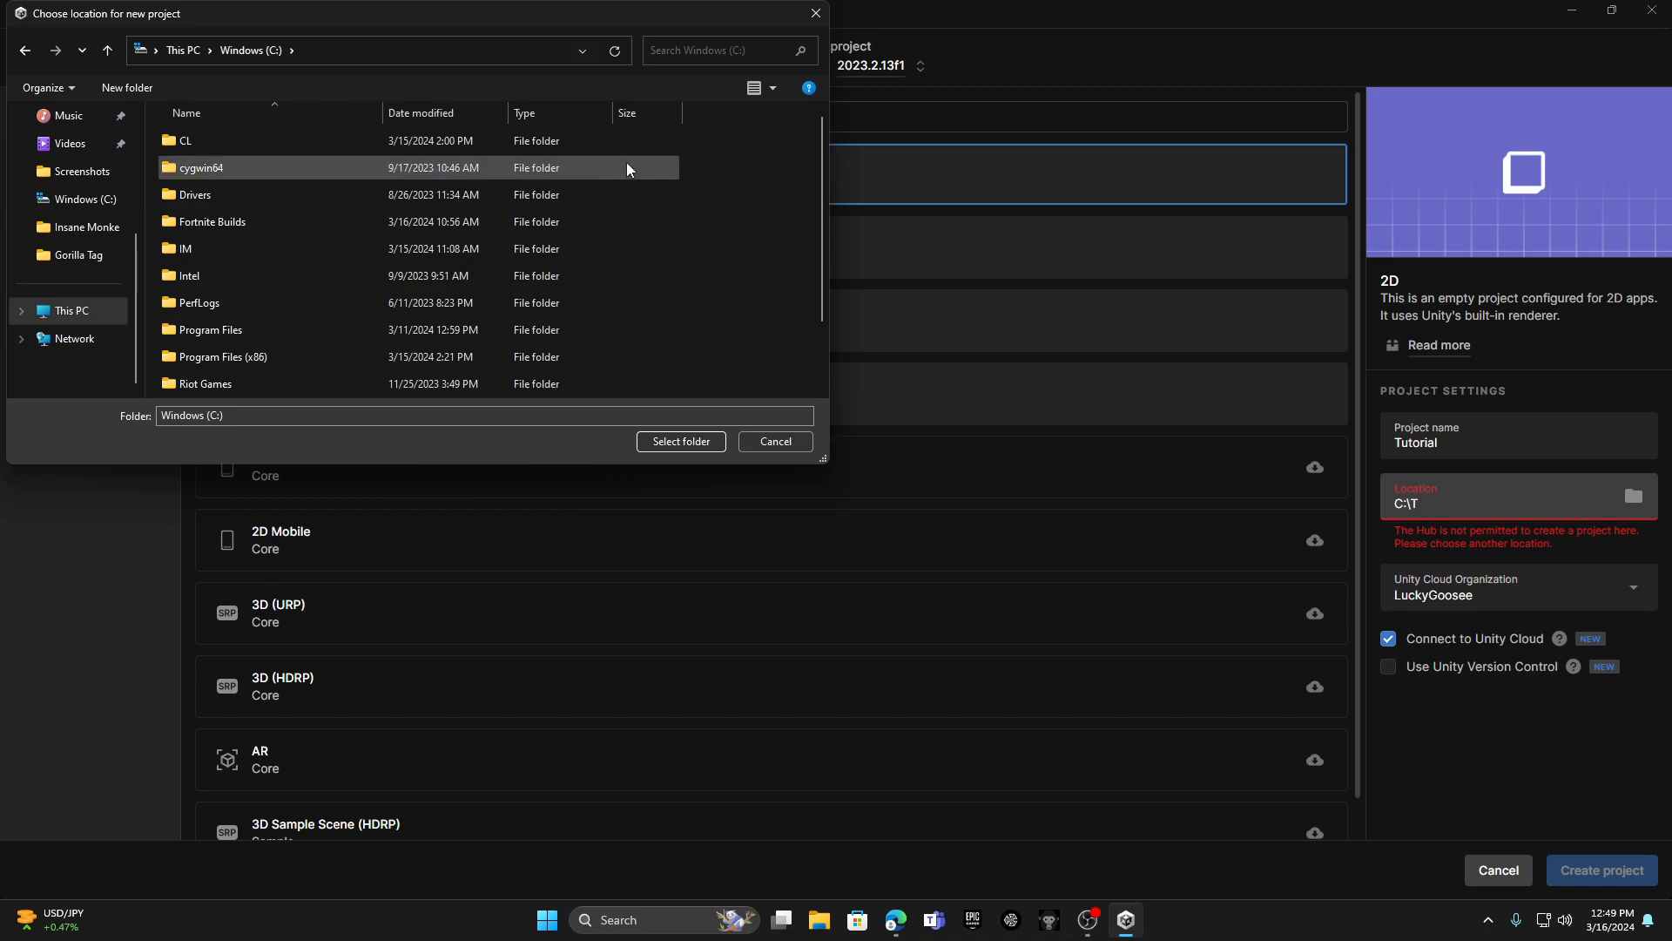
{"action": "right_click", "coordinate": [754, 192]}
{"action": "mouse_move", "coordinate": [819, 415]}
{"action": "left_click", "coordinate": [998, 409]}
Name the folder T, use C:\T as the project location, and keep the existing cloud organization
{"action": "key", "text": "BackSpace"}
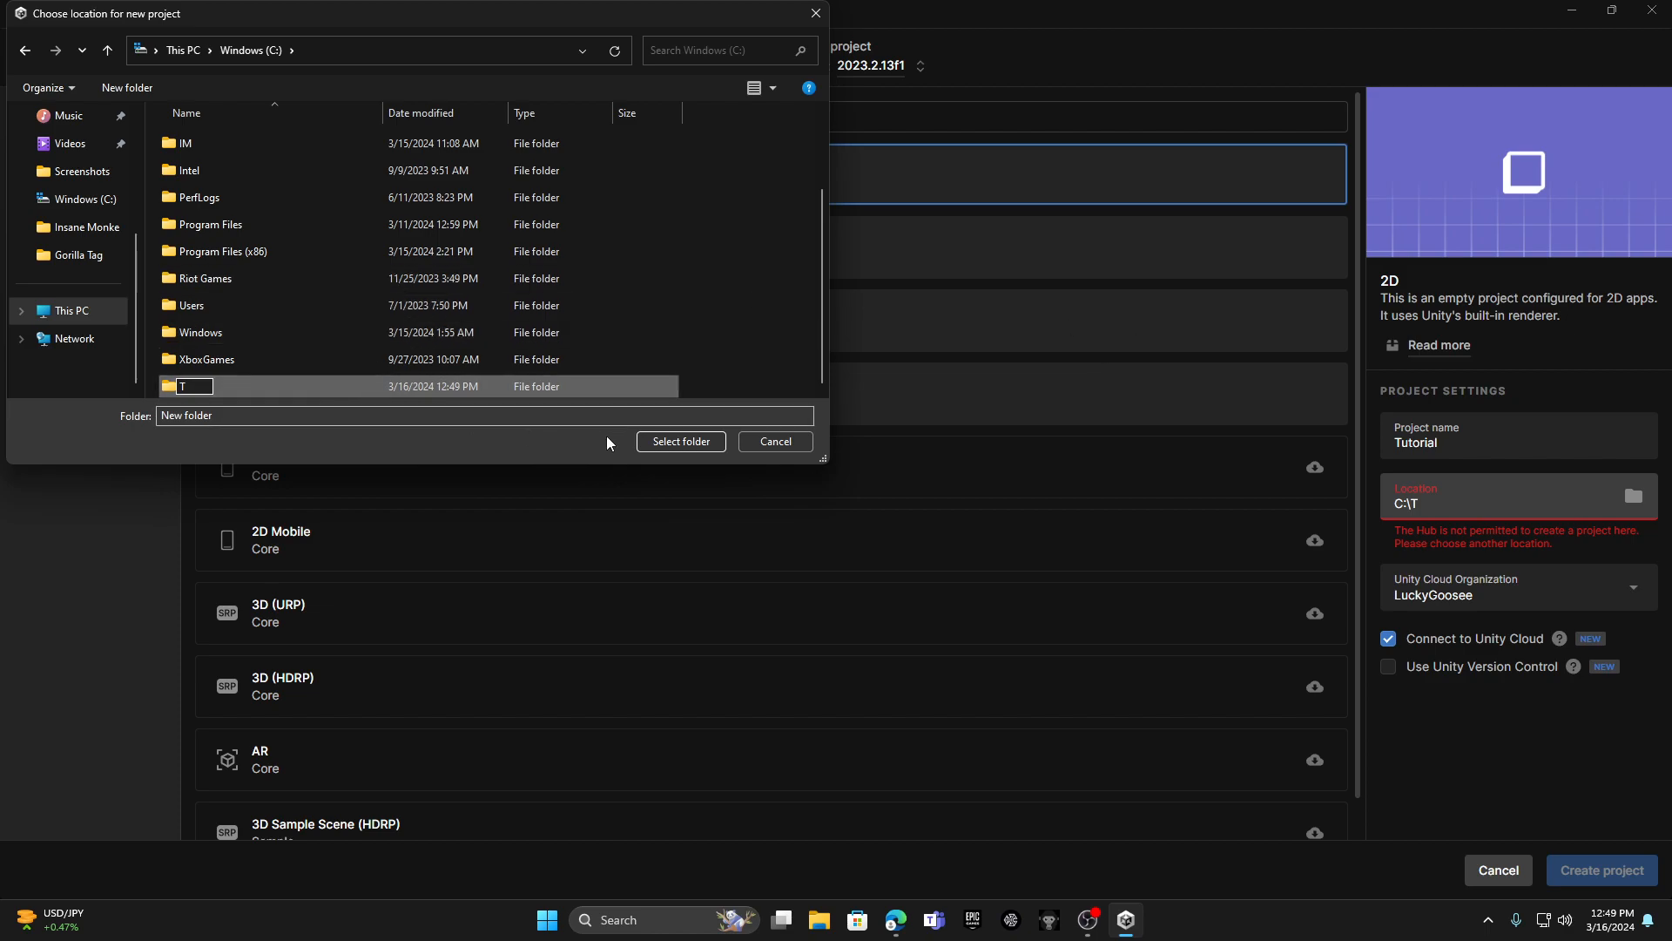
{"action": "key", "text": "Return"}
{"action": "double_click", "coordinate": [227, 388]}
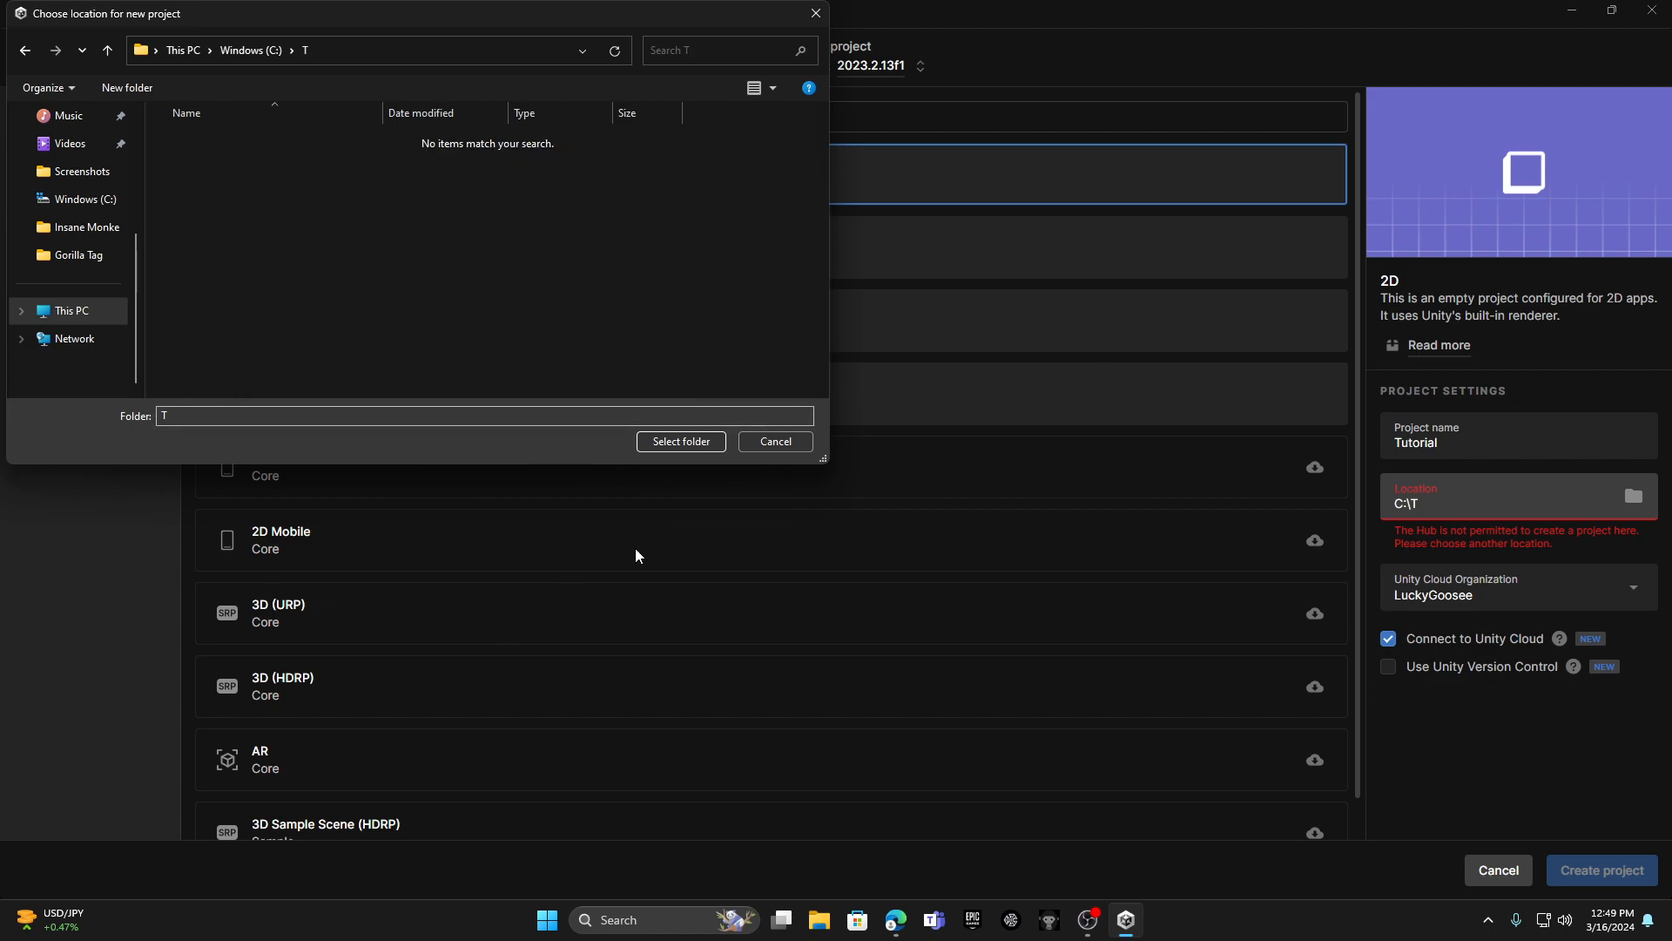
{"action": "left_click", "coordinate": [681, 442]}
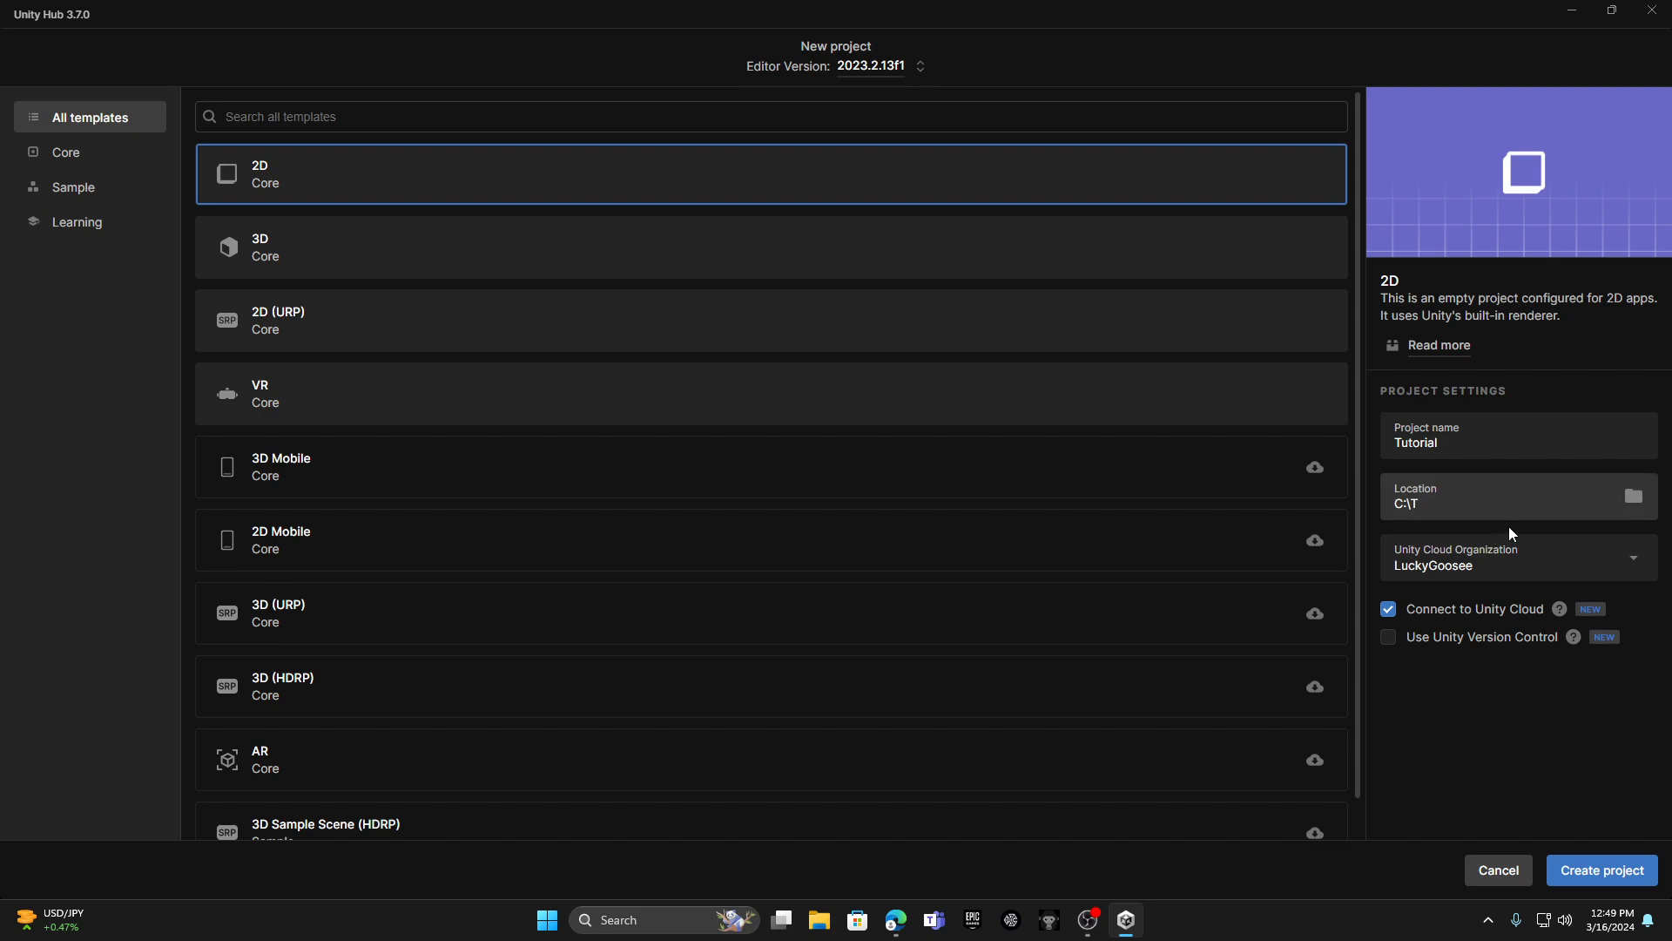
{"action": "left_click", "coordinate": [1465, 574]}
{"action": "left_click", "coordinate": [1426, 584]}
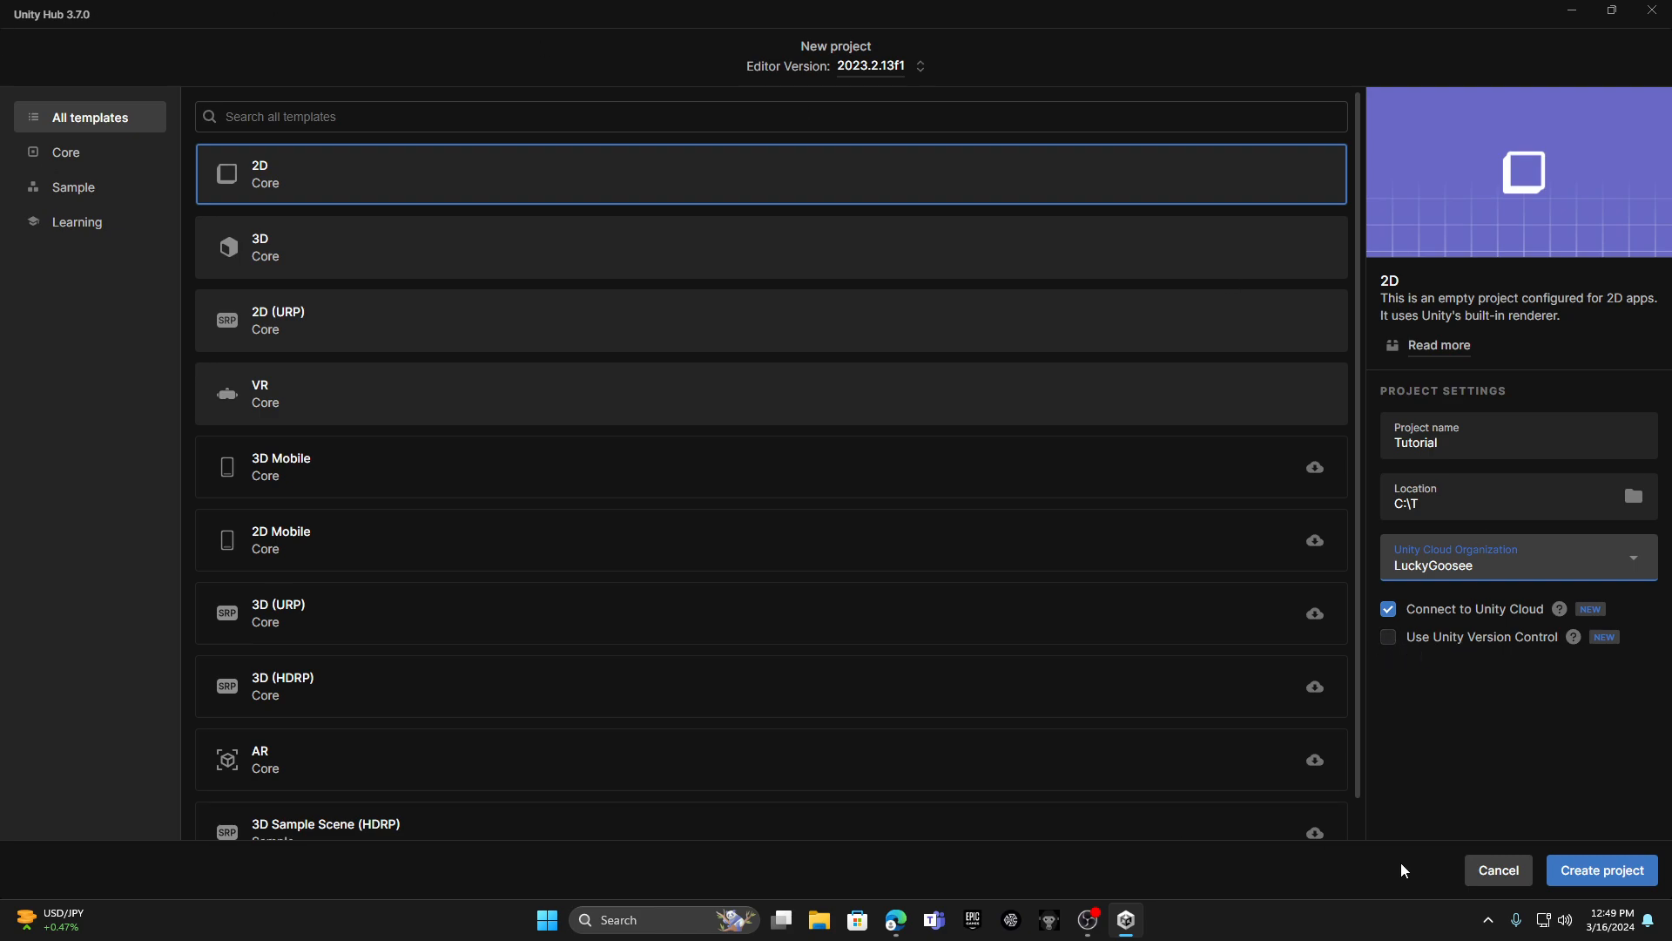
Create the Tutorial project and wait for the editor to open it with SampleScene
{"action": "left_click", "coordinate": [1605, 877]}
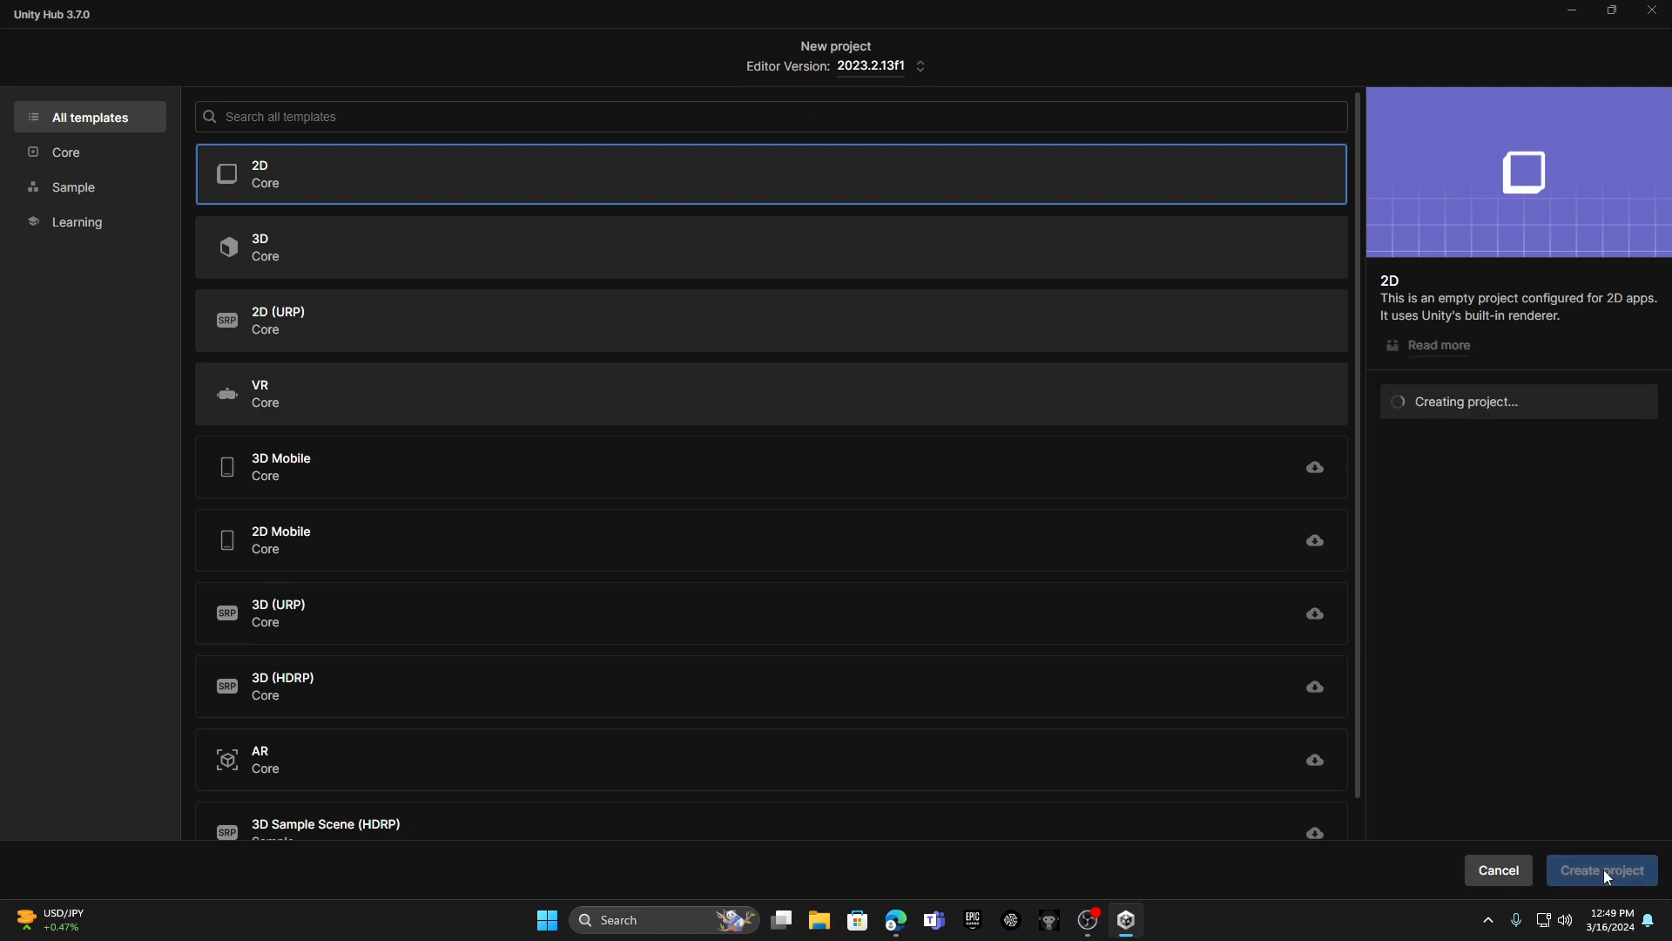
{"action": "mouse_move", "coordinate": [1514, 425]}
{"action": "left_mouse_down"}
{"action": "mouse_move", "coordinate": [1254, 415]}
{"action": "mouse_move", "coordinate": [1535, 408]}
{"action": "left_mouse_up"}
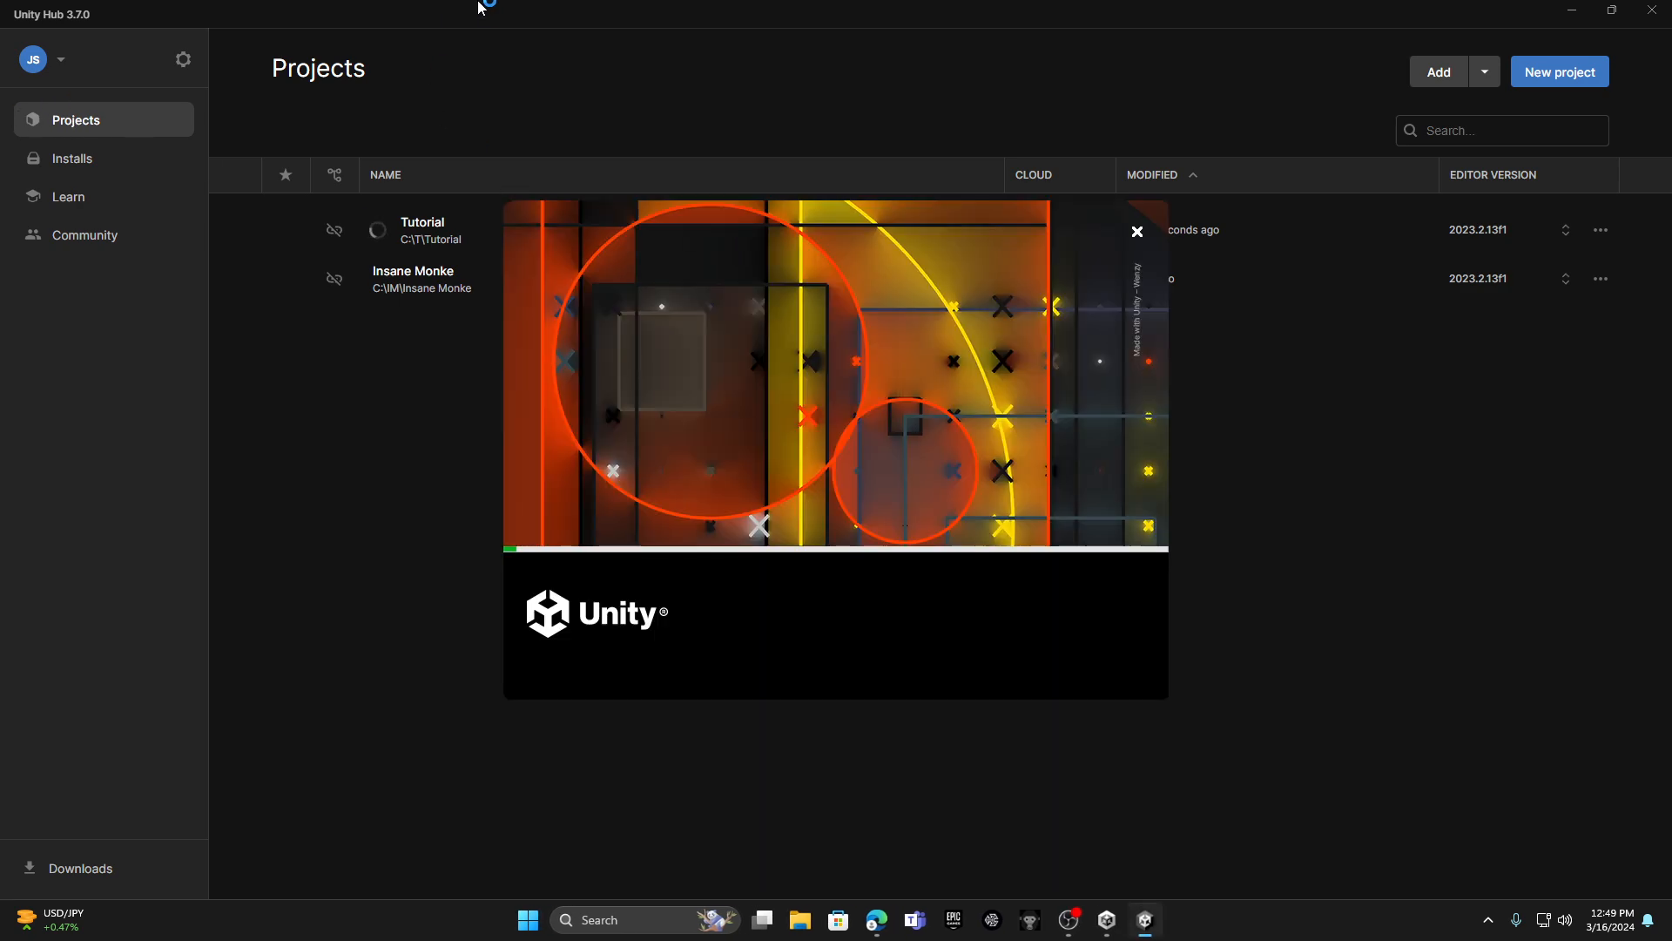
{"action": "left_click_drag", "start_coordinate": [453, 4], "coordinate": [488, 31]}
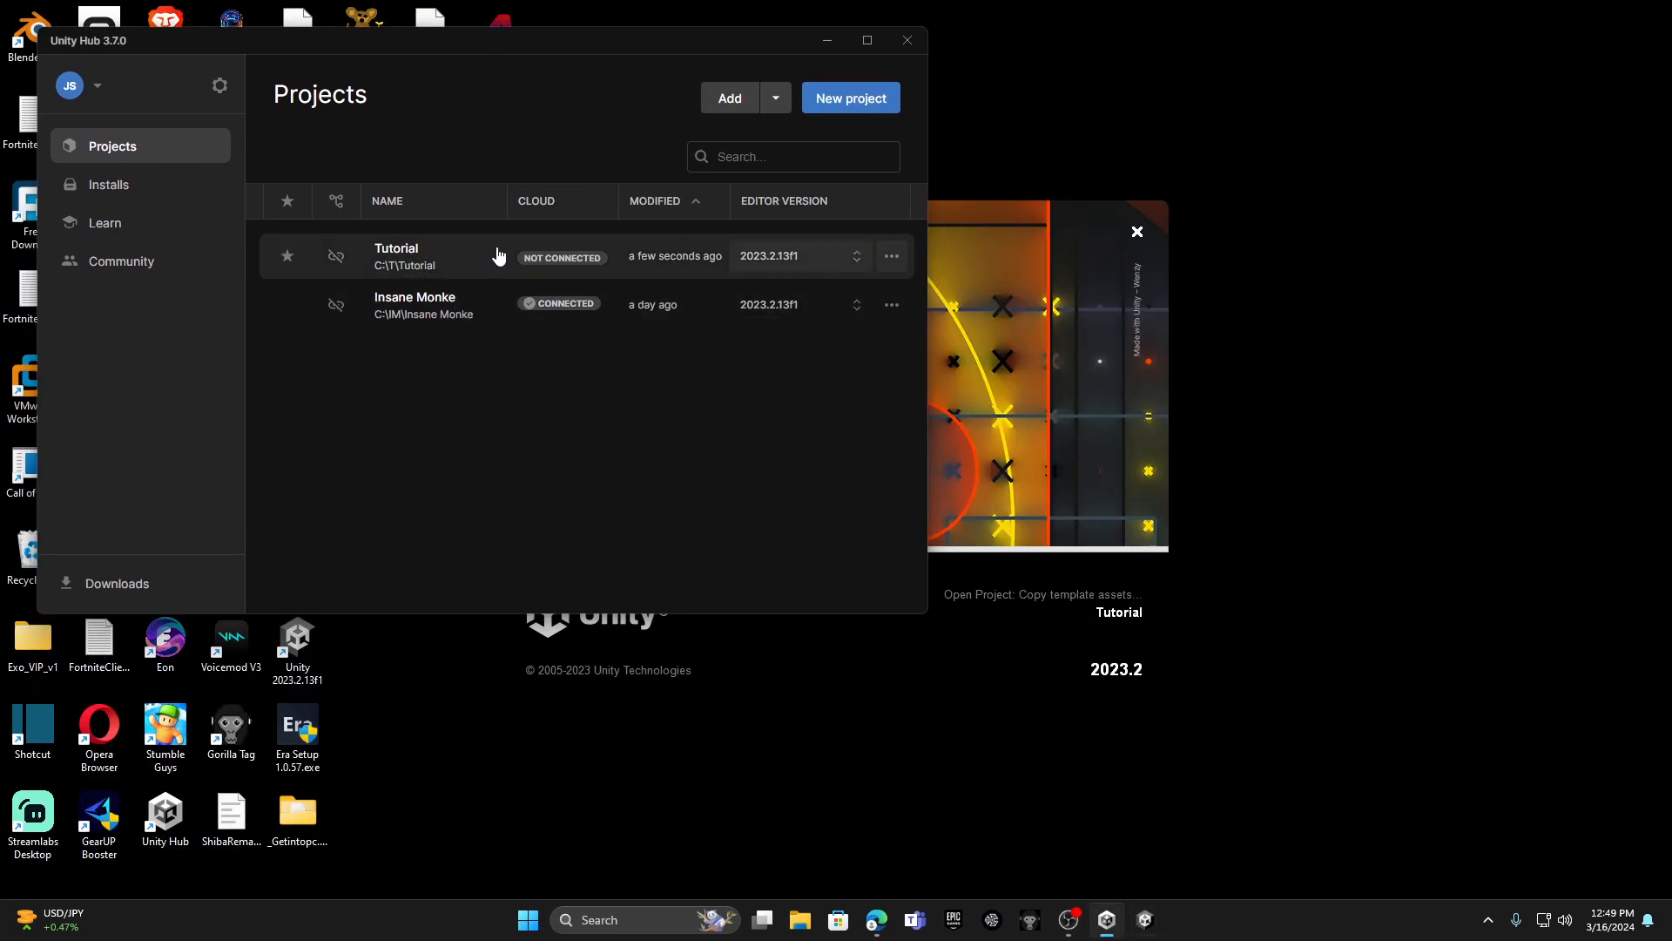
{"action": "left_click_drag", "start_coordinate": [774, 31], "coordinate": [907, 67]}
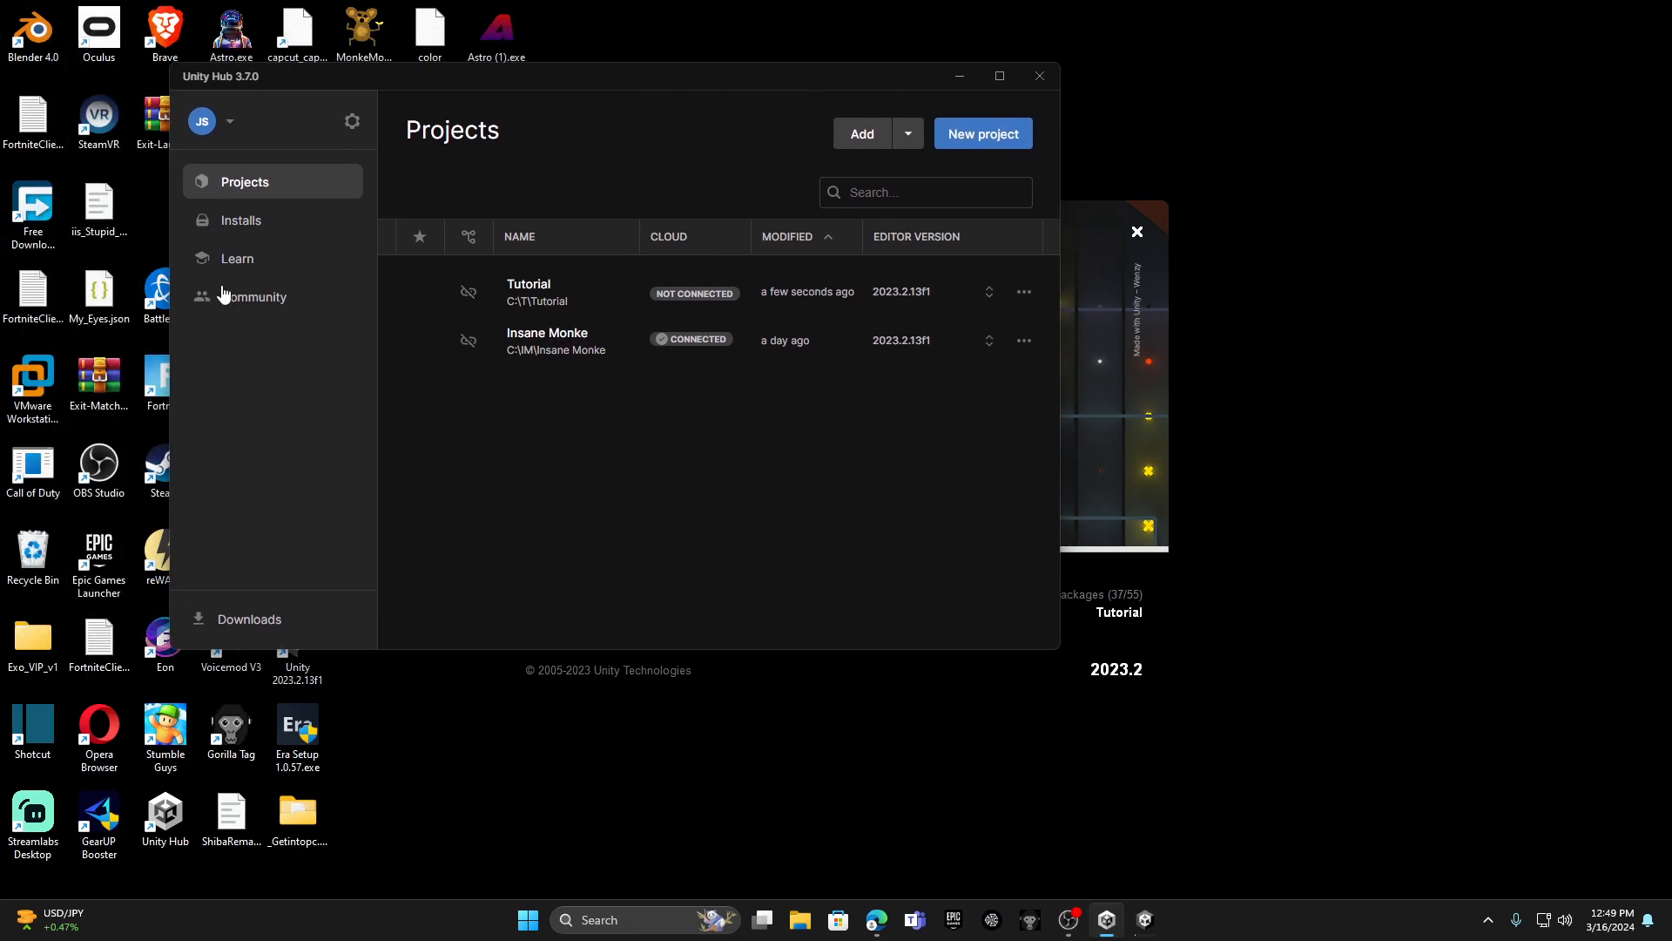
{"action": "left_click", "coordinate": [961, 76]}
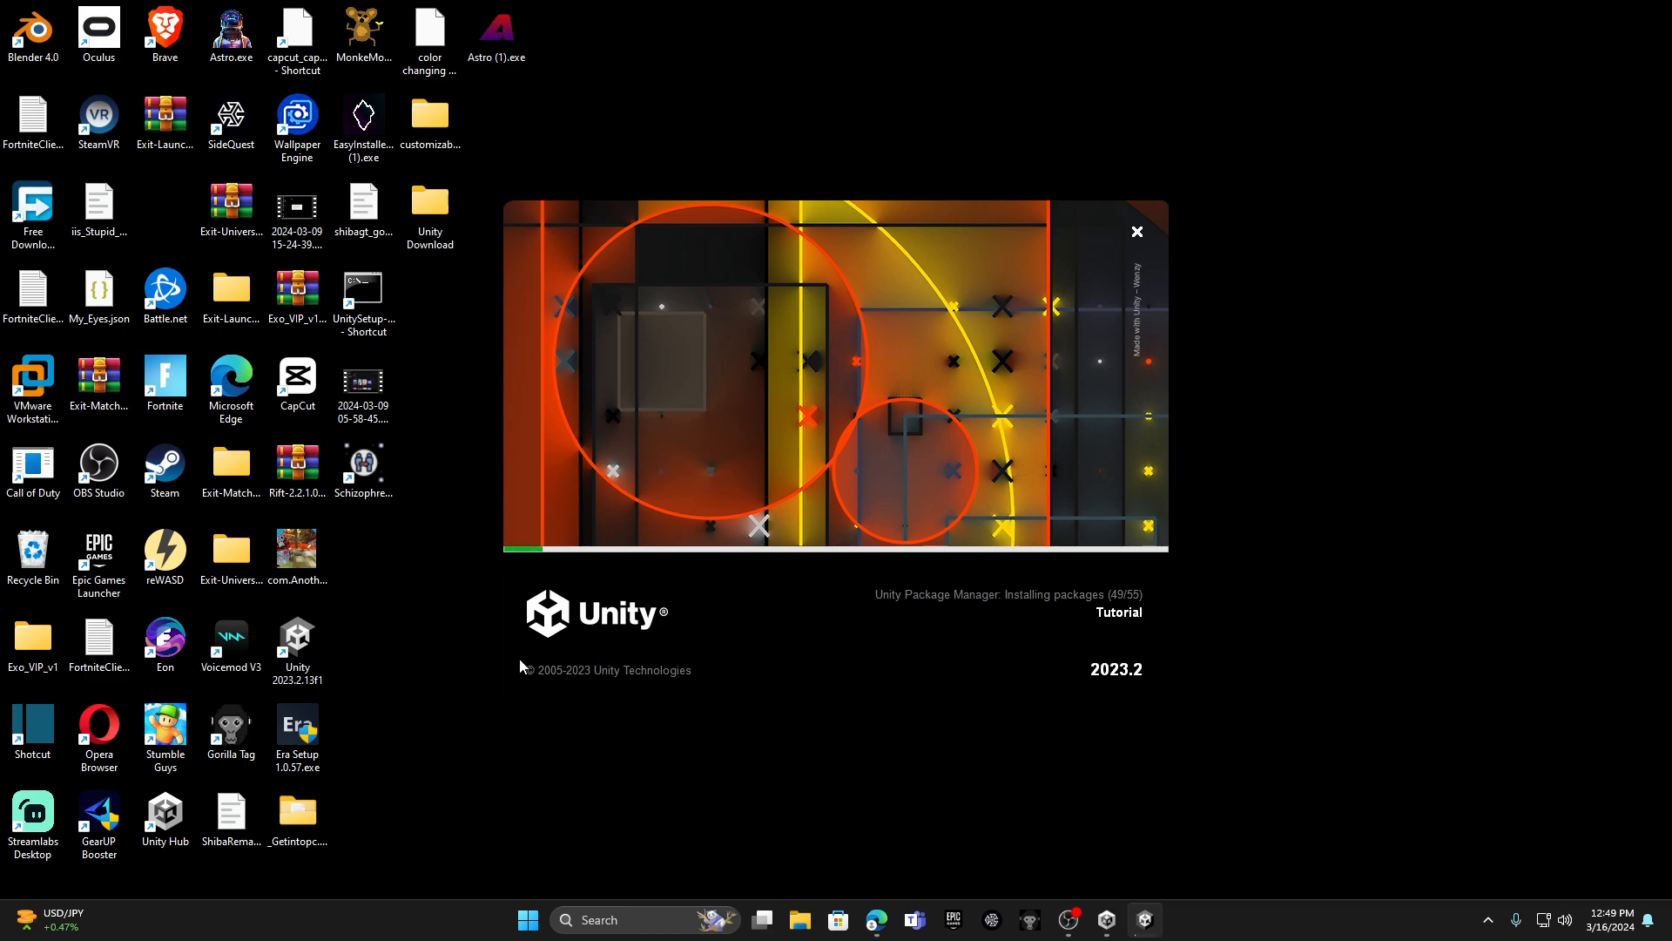
{"action": "left_click_drag", "start_coordinate": [999, 267], "coordinate": [997, 179]}
{"action": "left_click_drag", "start_coordinate": [1422, 269], "coordinate": [1390, 384]}
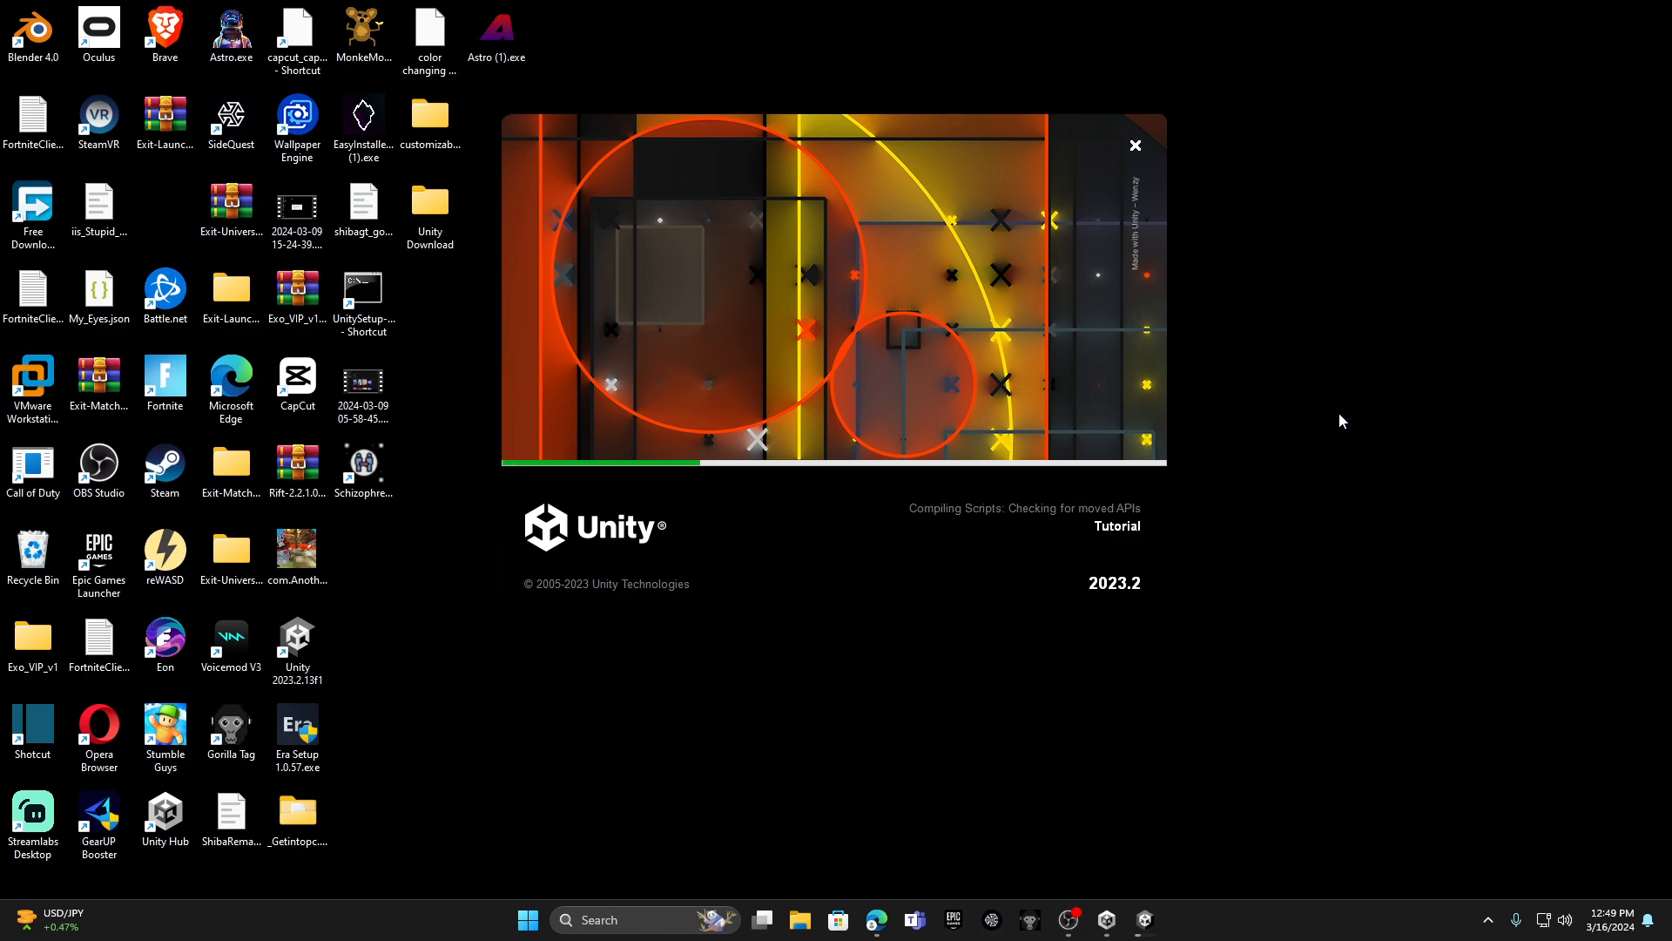
{"action": "key", "text": "End"}
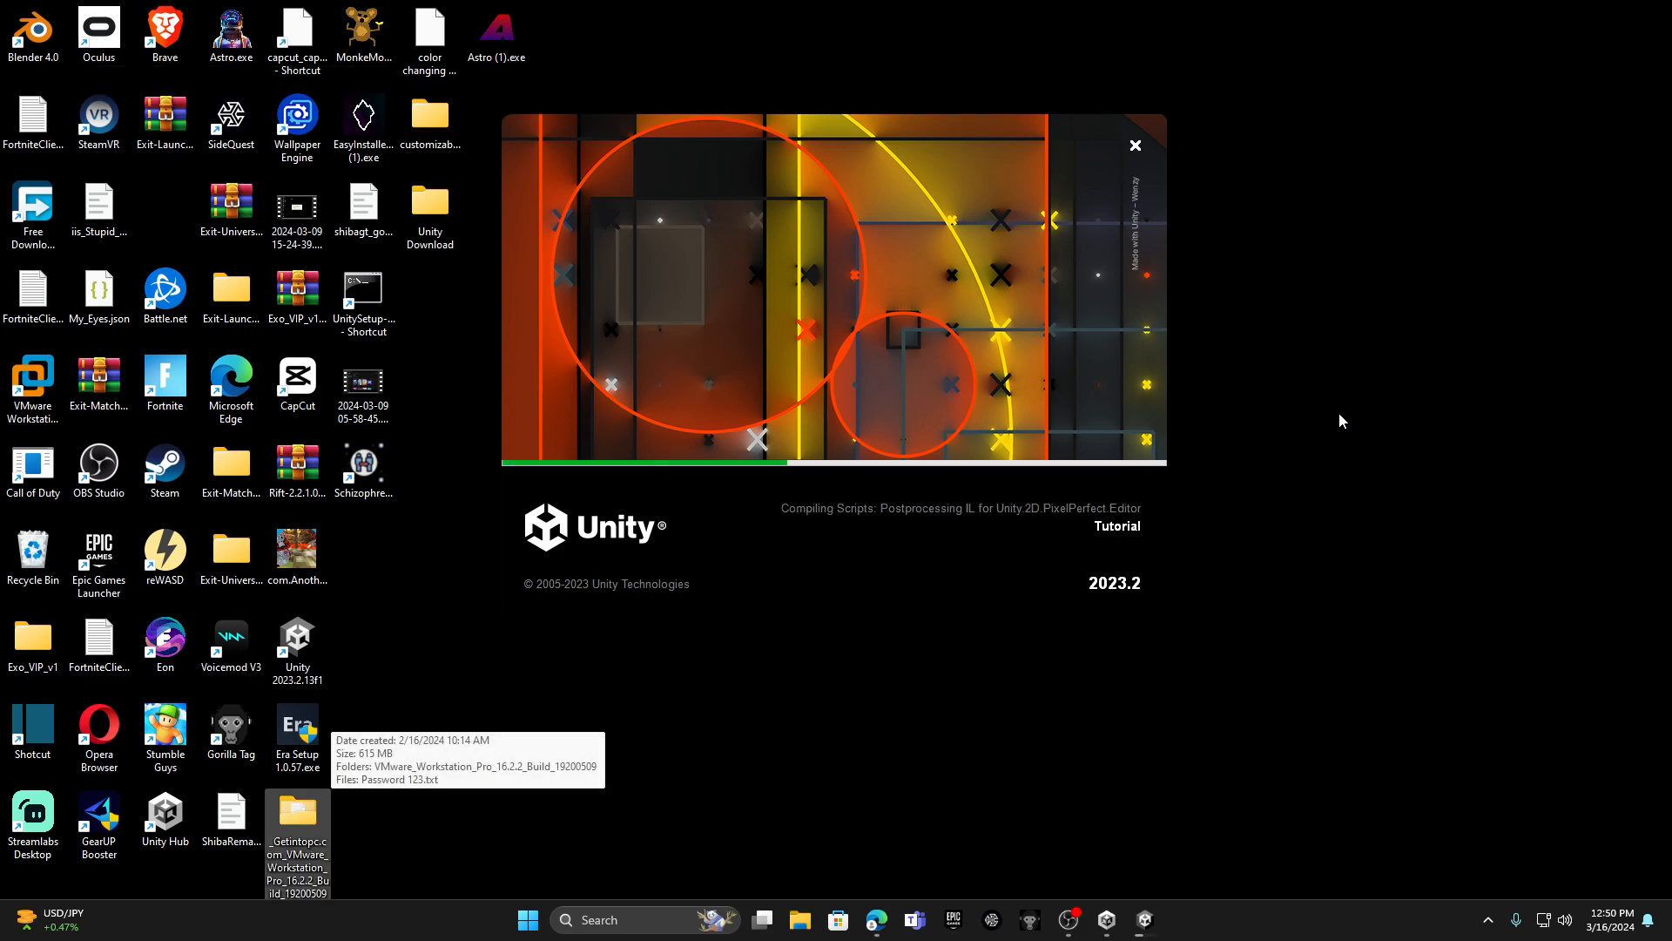
{"action": "left_click", "coordinate": [557, 697]}
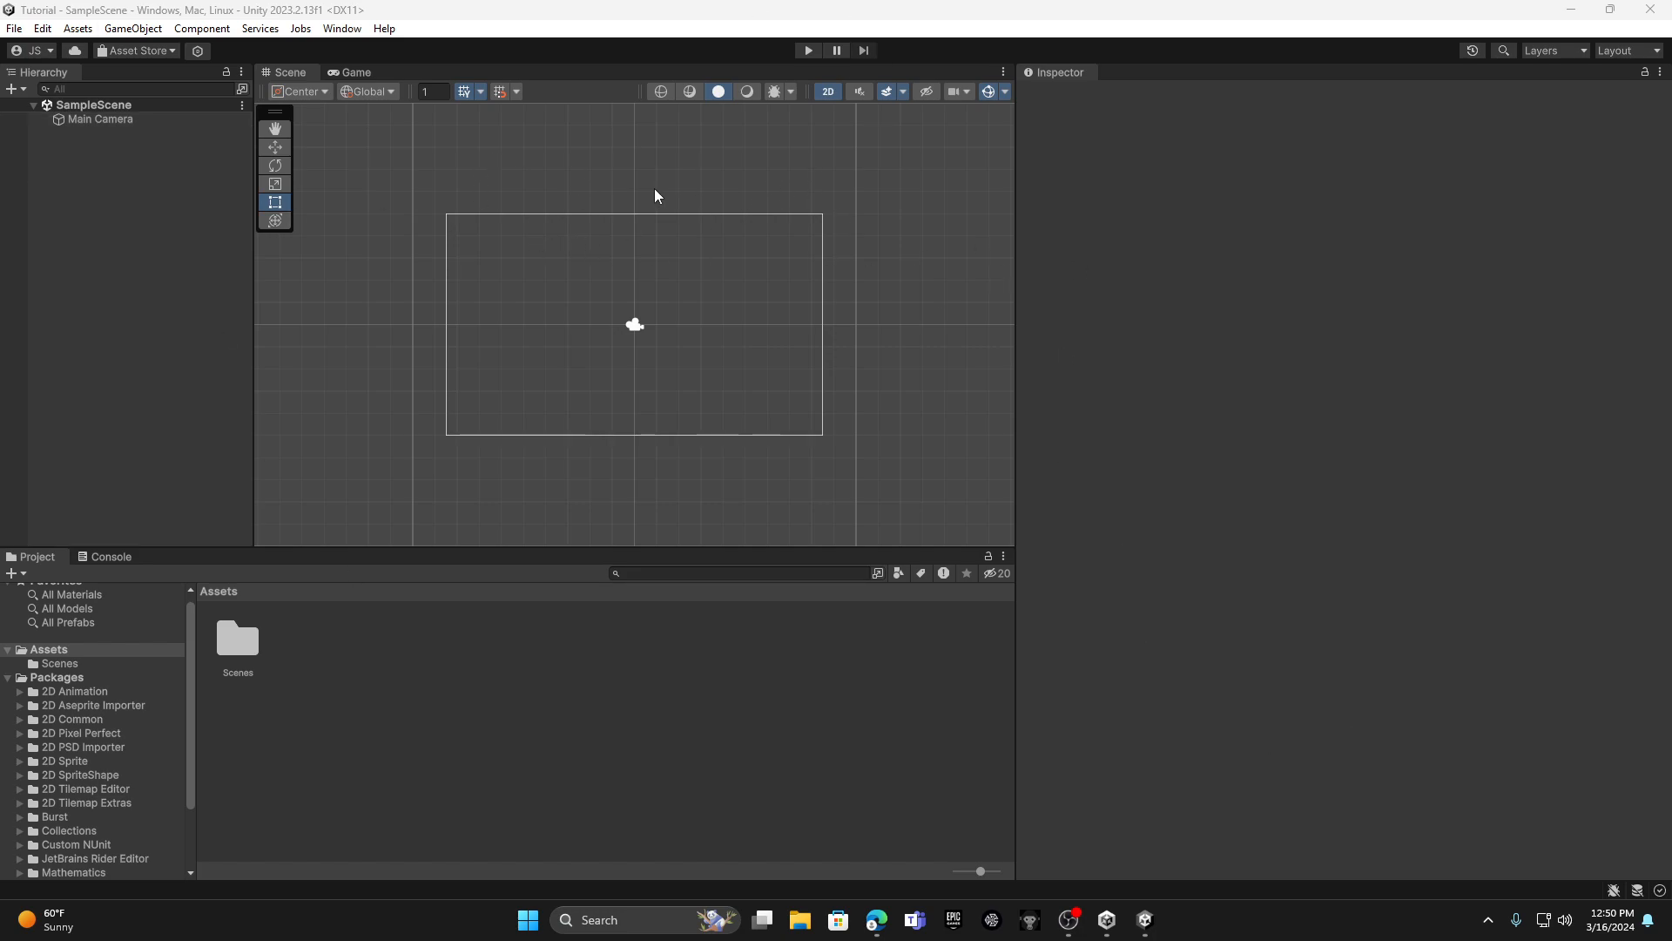
Delete the Main Camera and switch the Scene view from 2D to 3D perspective
{"action": "right_click", "coordinate": [127, 115]}
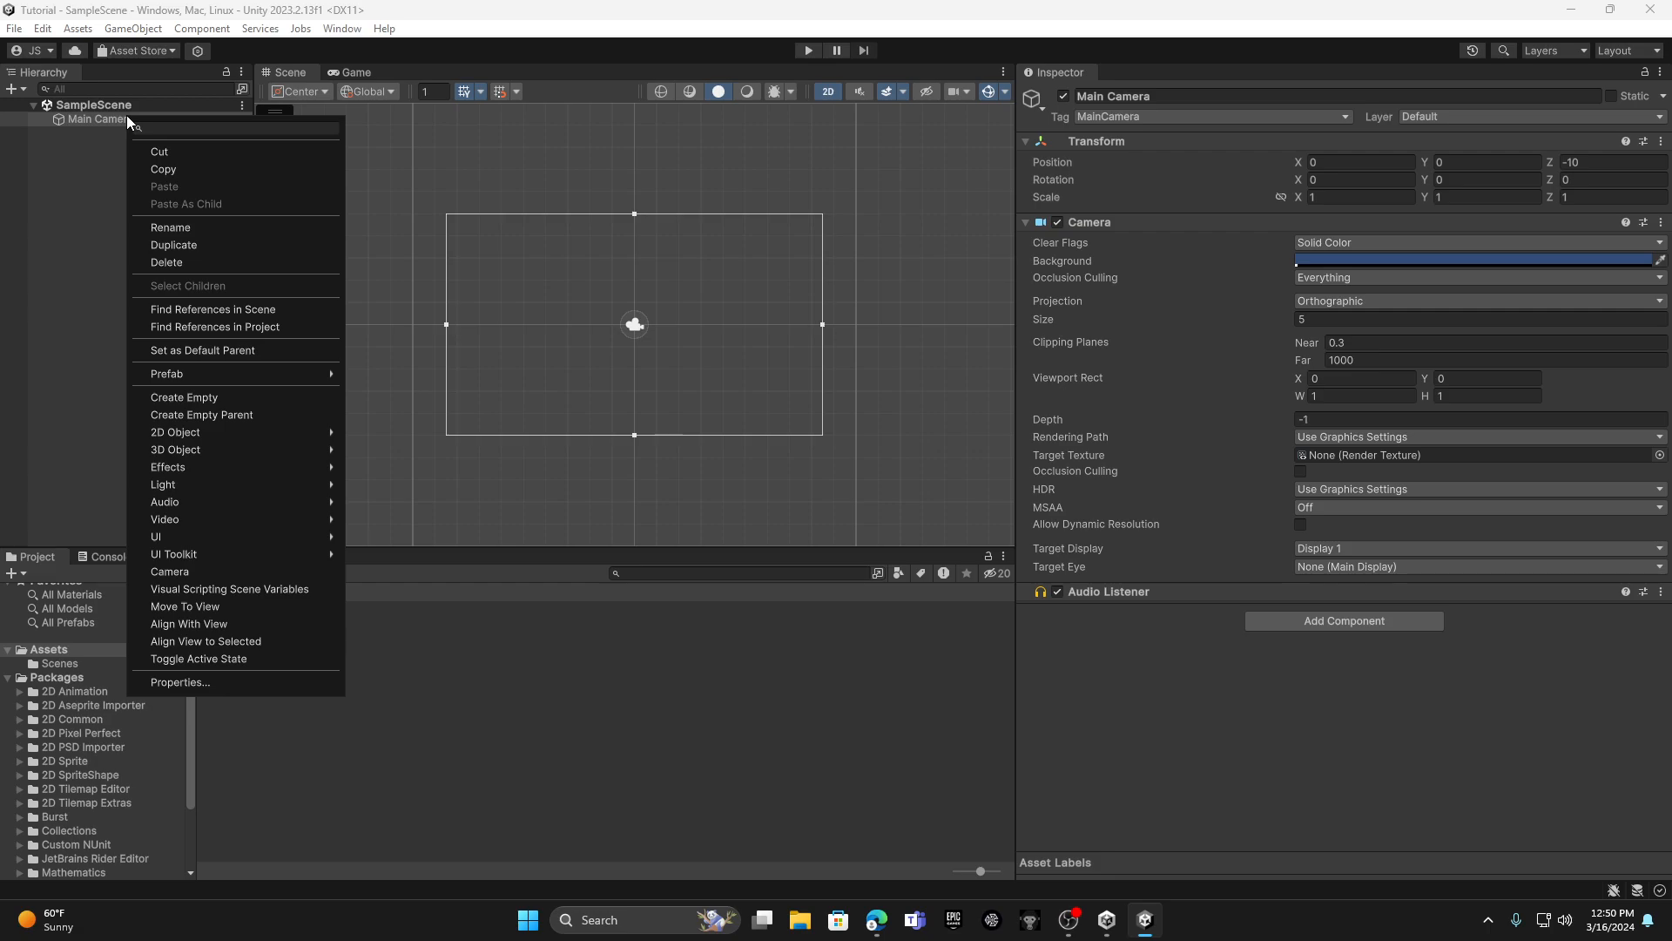
{"action": "left_click", "coordinate": [165, 263]}
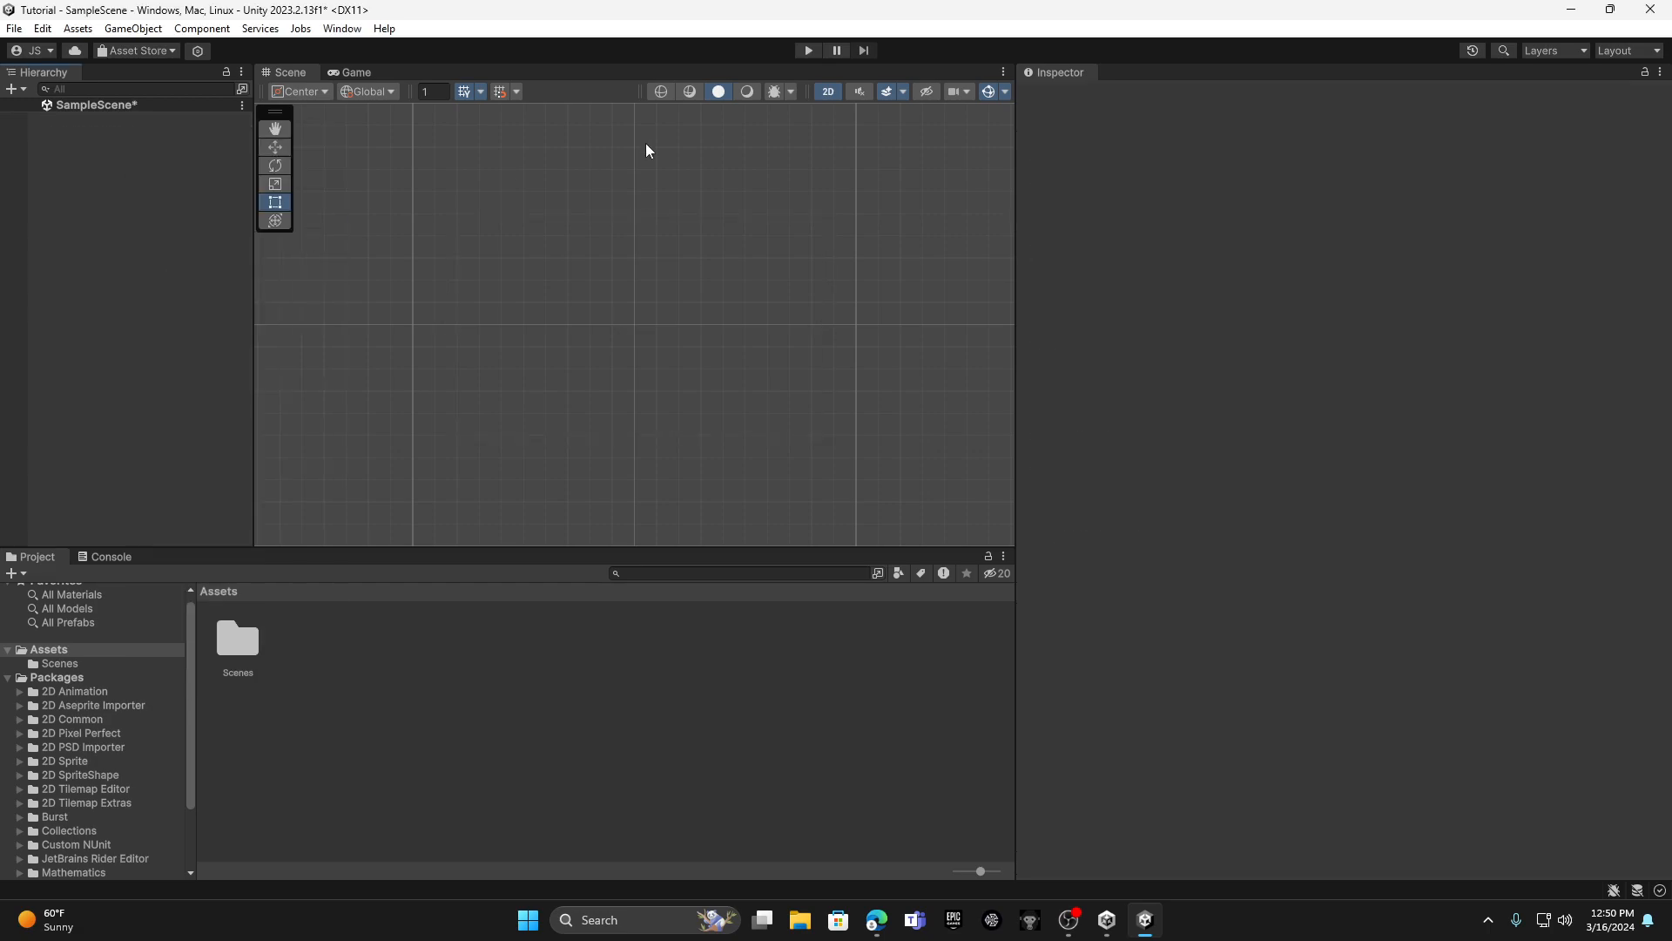
{"action": "left_click", "coordinate": [828, 92]}
{"action": "right_click_drag", "start_coordinate": [701, 335], "coordinate": [643, 225]}
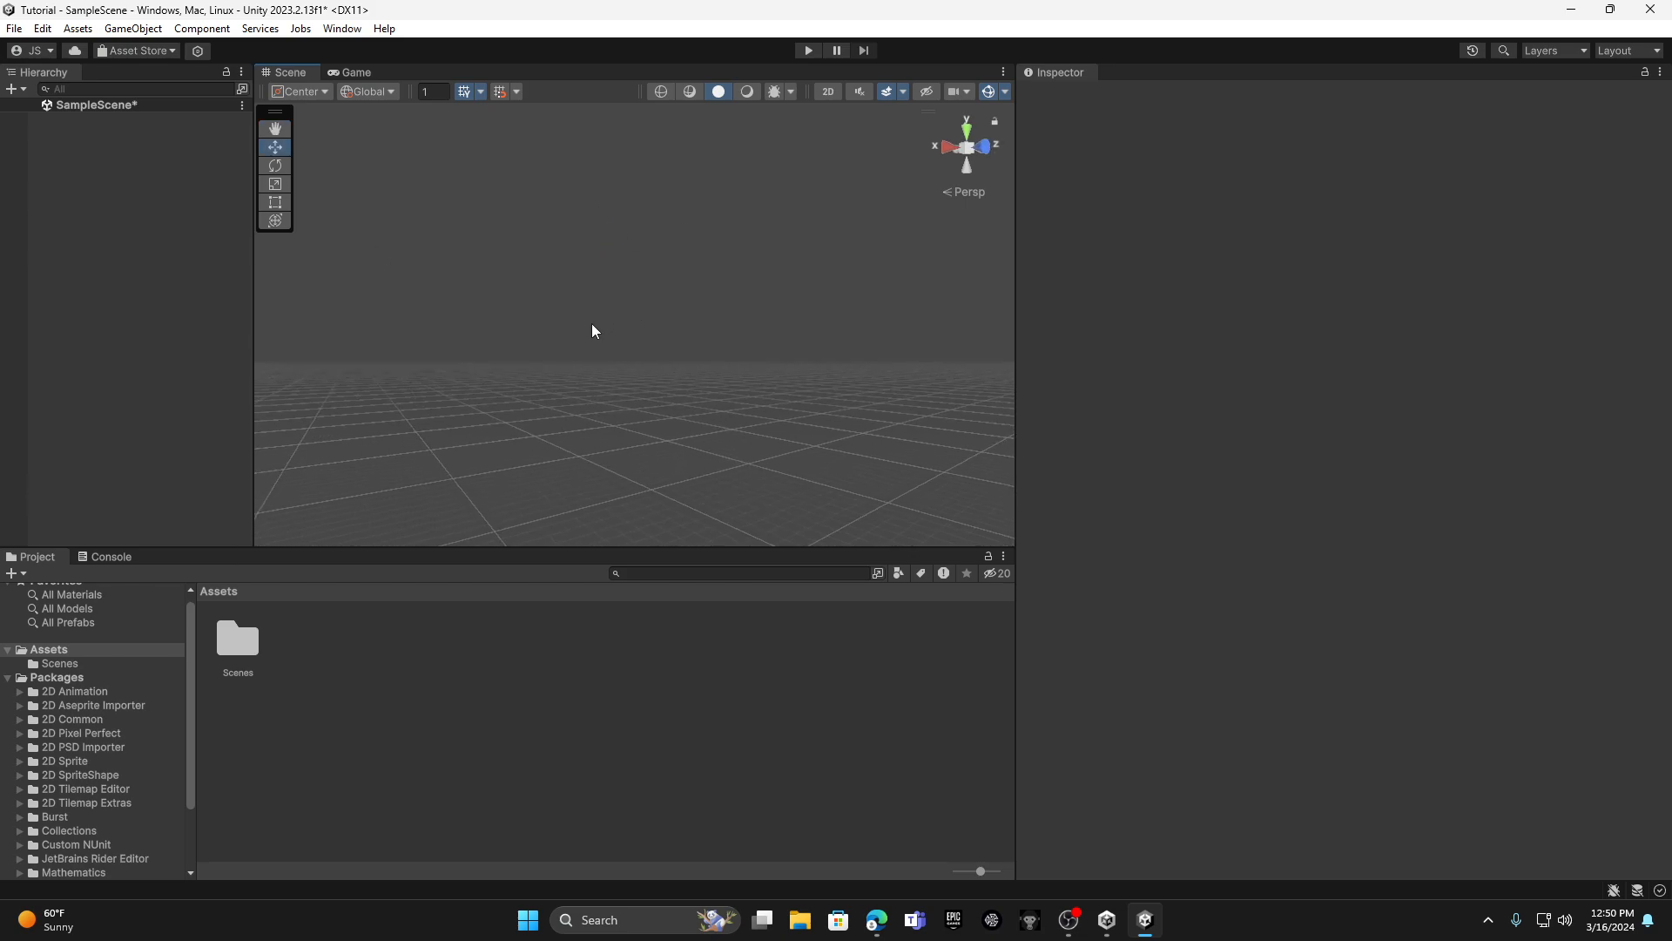
{"action": "right_click_drag", "start_coordinate": [630, 262], "coordinate": [170, 411]}
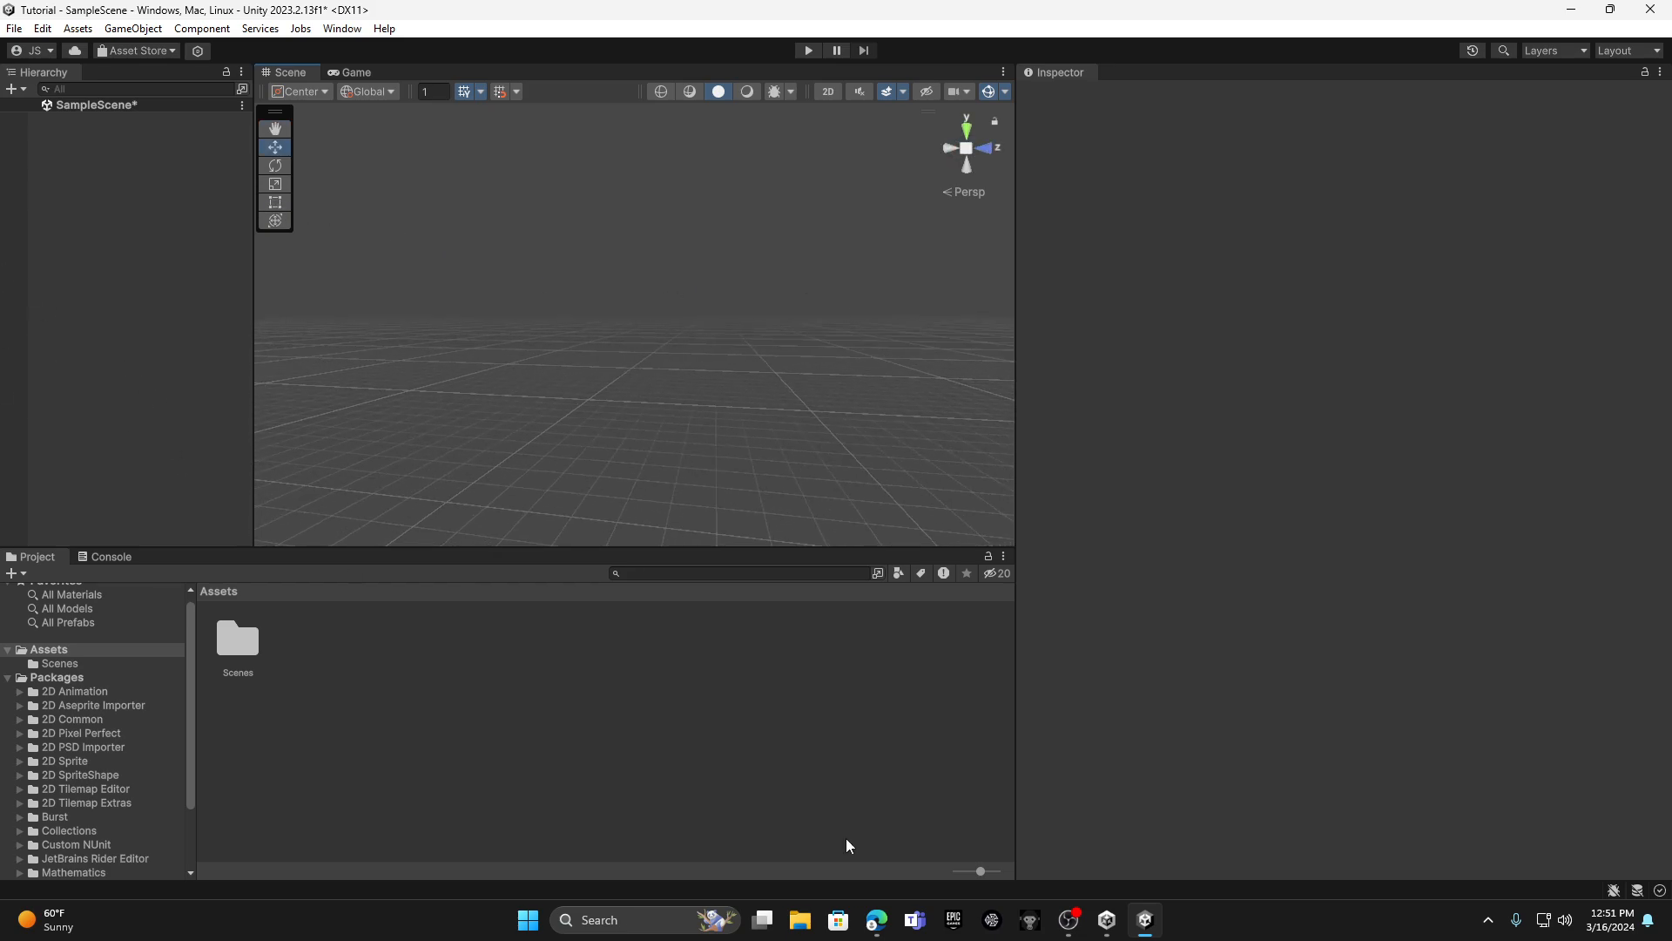
{"action": "left_click", "coordinate": [42, 29]}
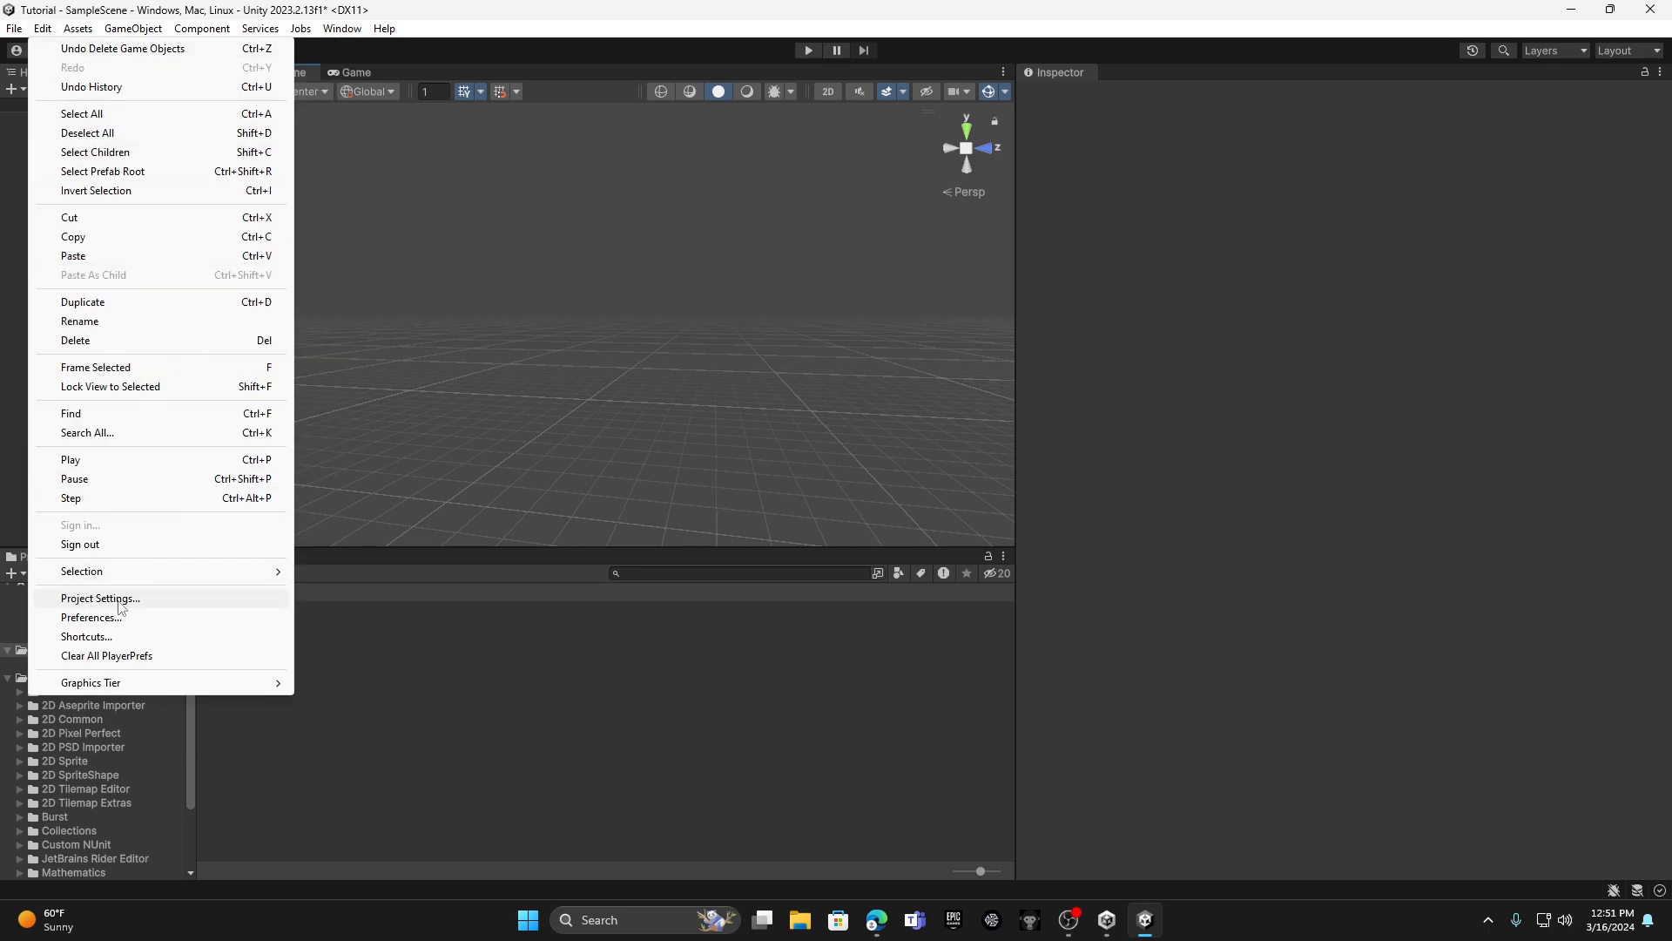
Install the XR Plugin Management package from Project Settings, then close the settings window
{"action": "left_click", "coordinate": [88, 599]}
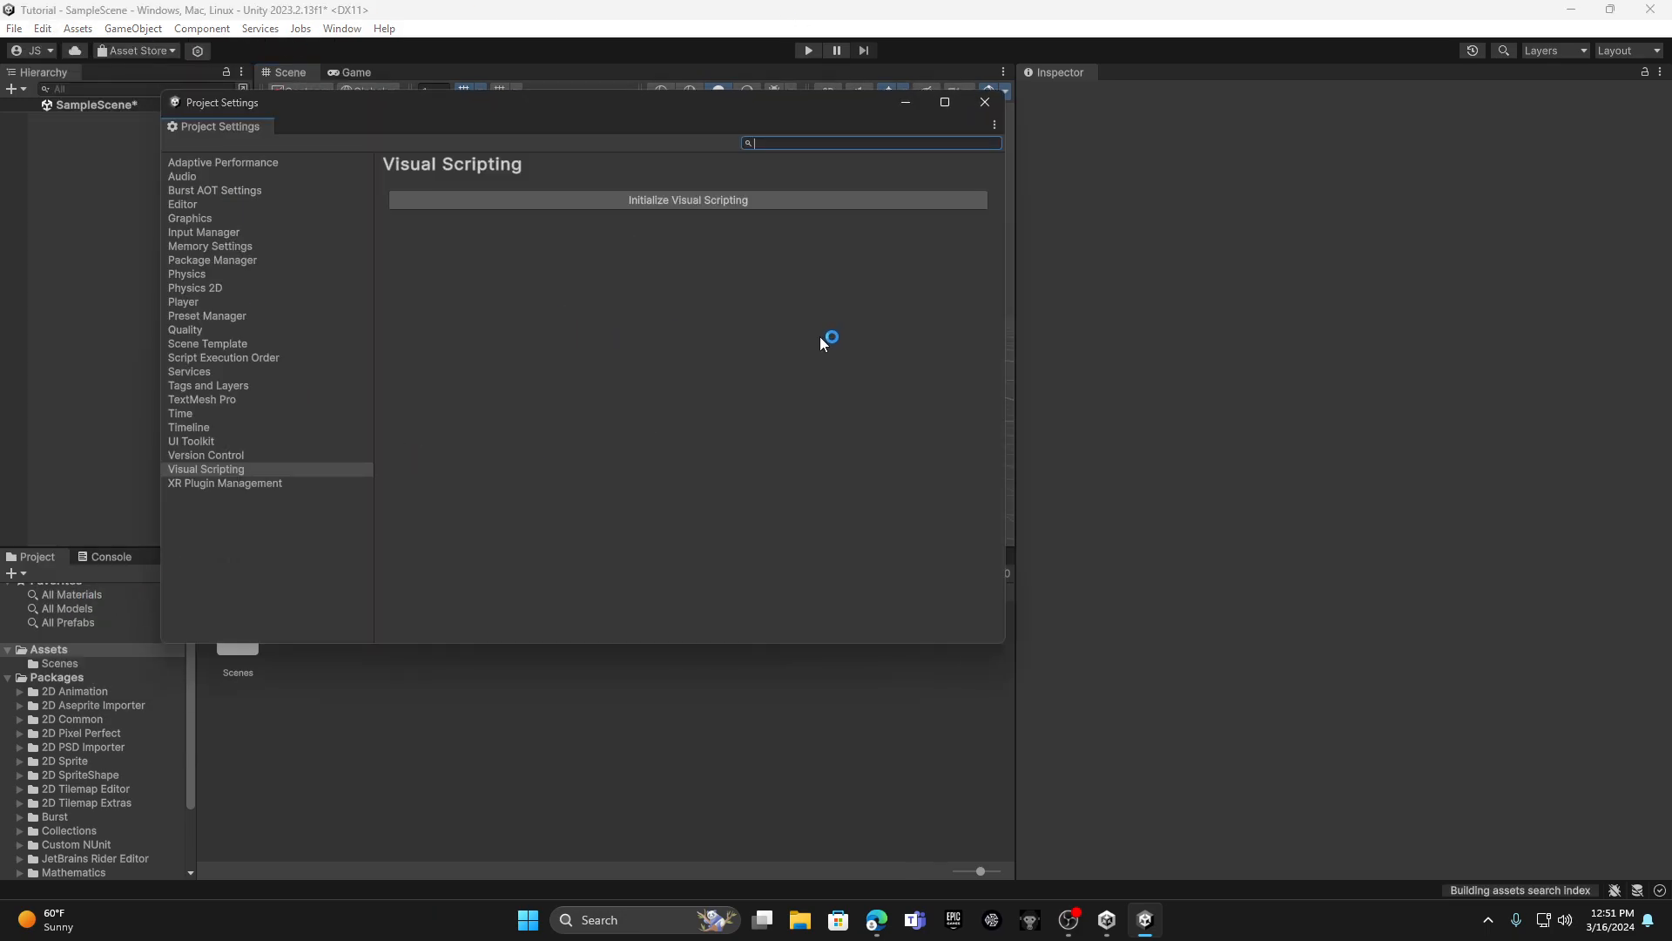
{"action": "left_click", "coordinate": [179, 483]}
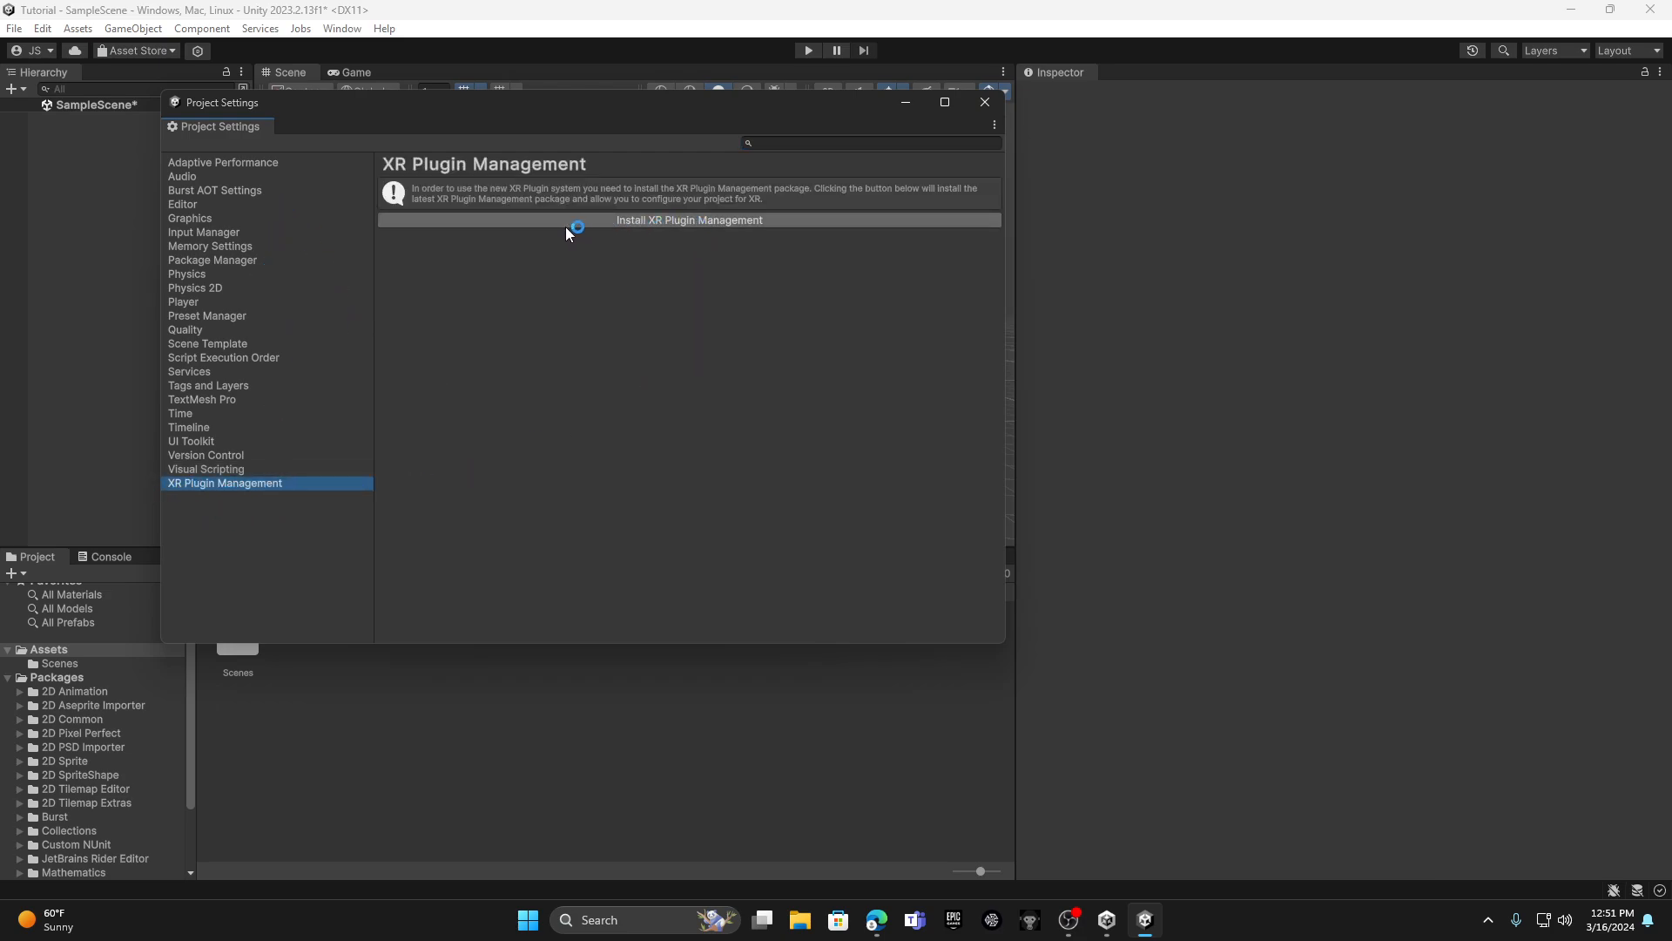
{"action": "left_click", "coordinate": [621, 221]}
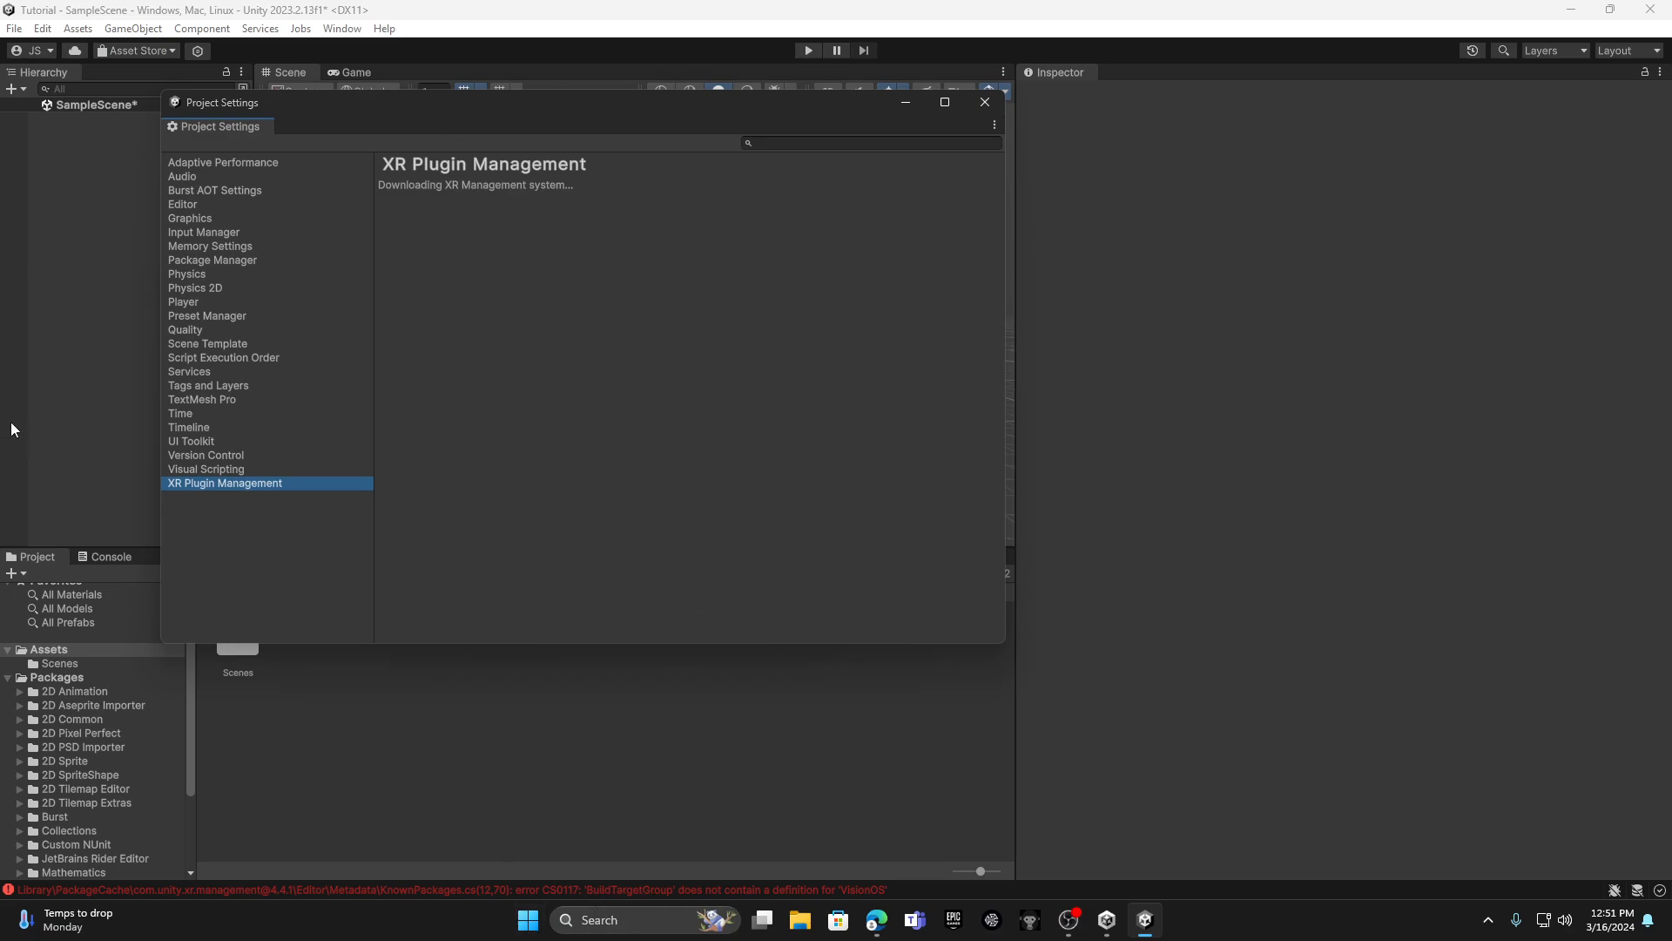
{"action": "left_click", "coordinate": [986, 103]}
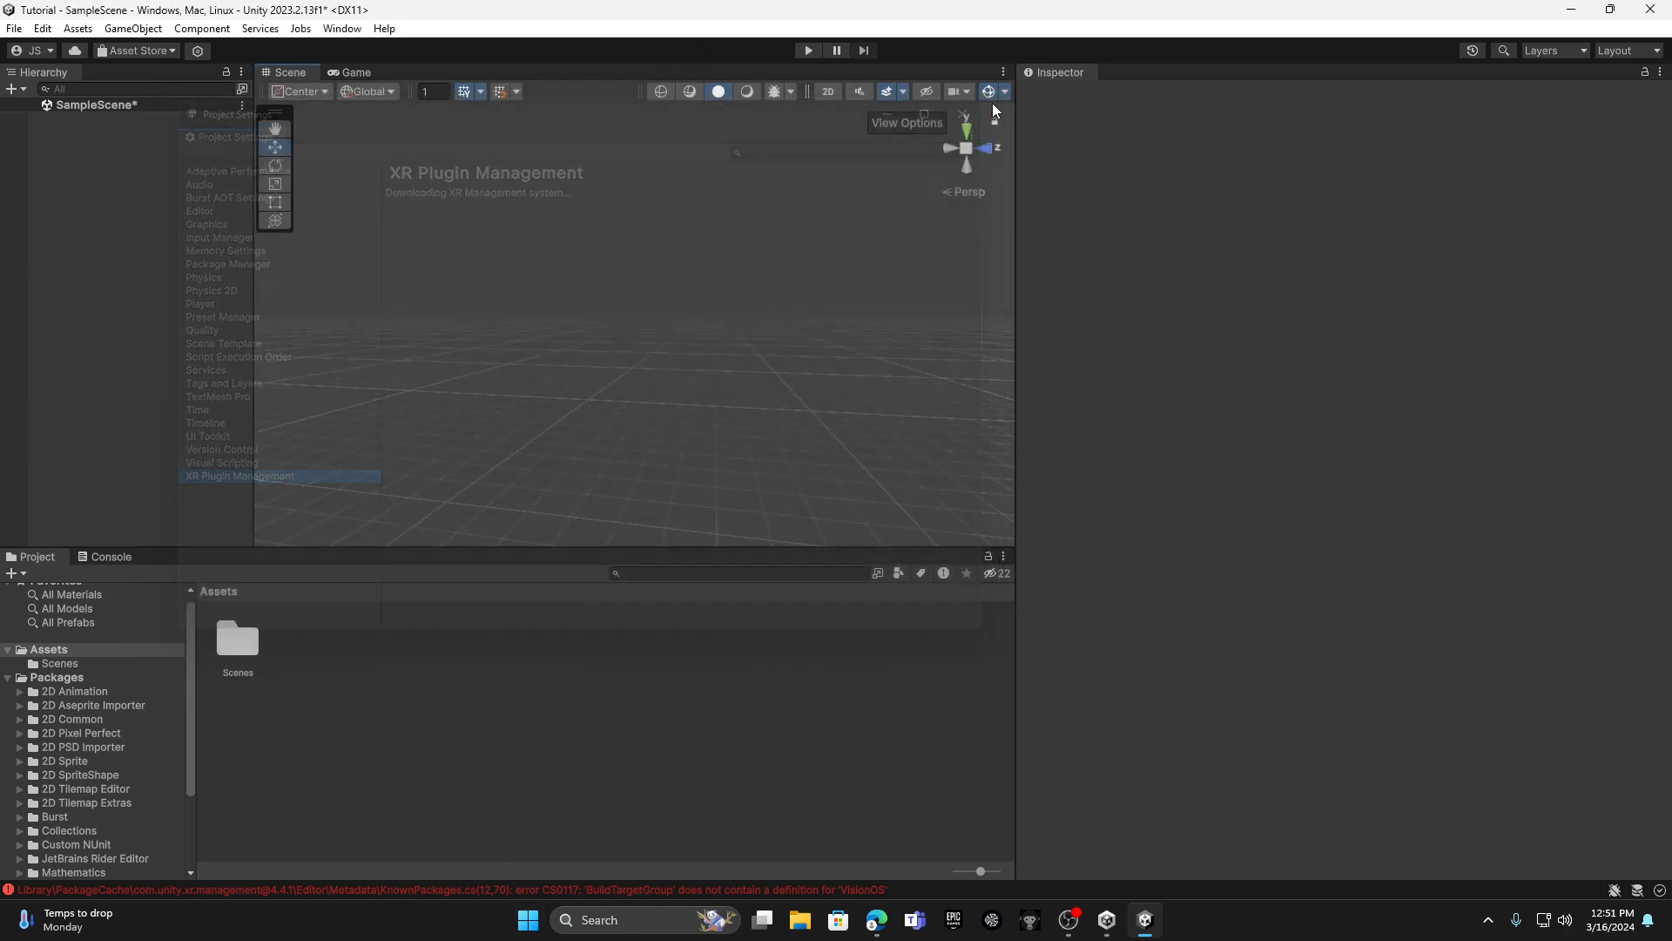
Open KnownPackages.cs from the console error, change line 12's VisionOS to Standalone, and save
{"action": "left_click", "coordinate": [109, 560]}
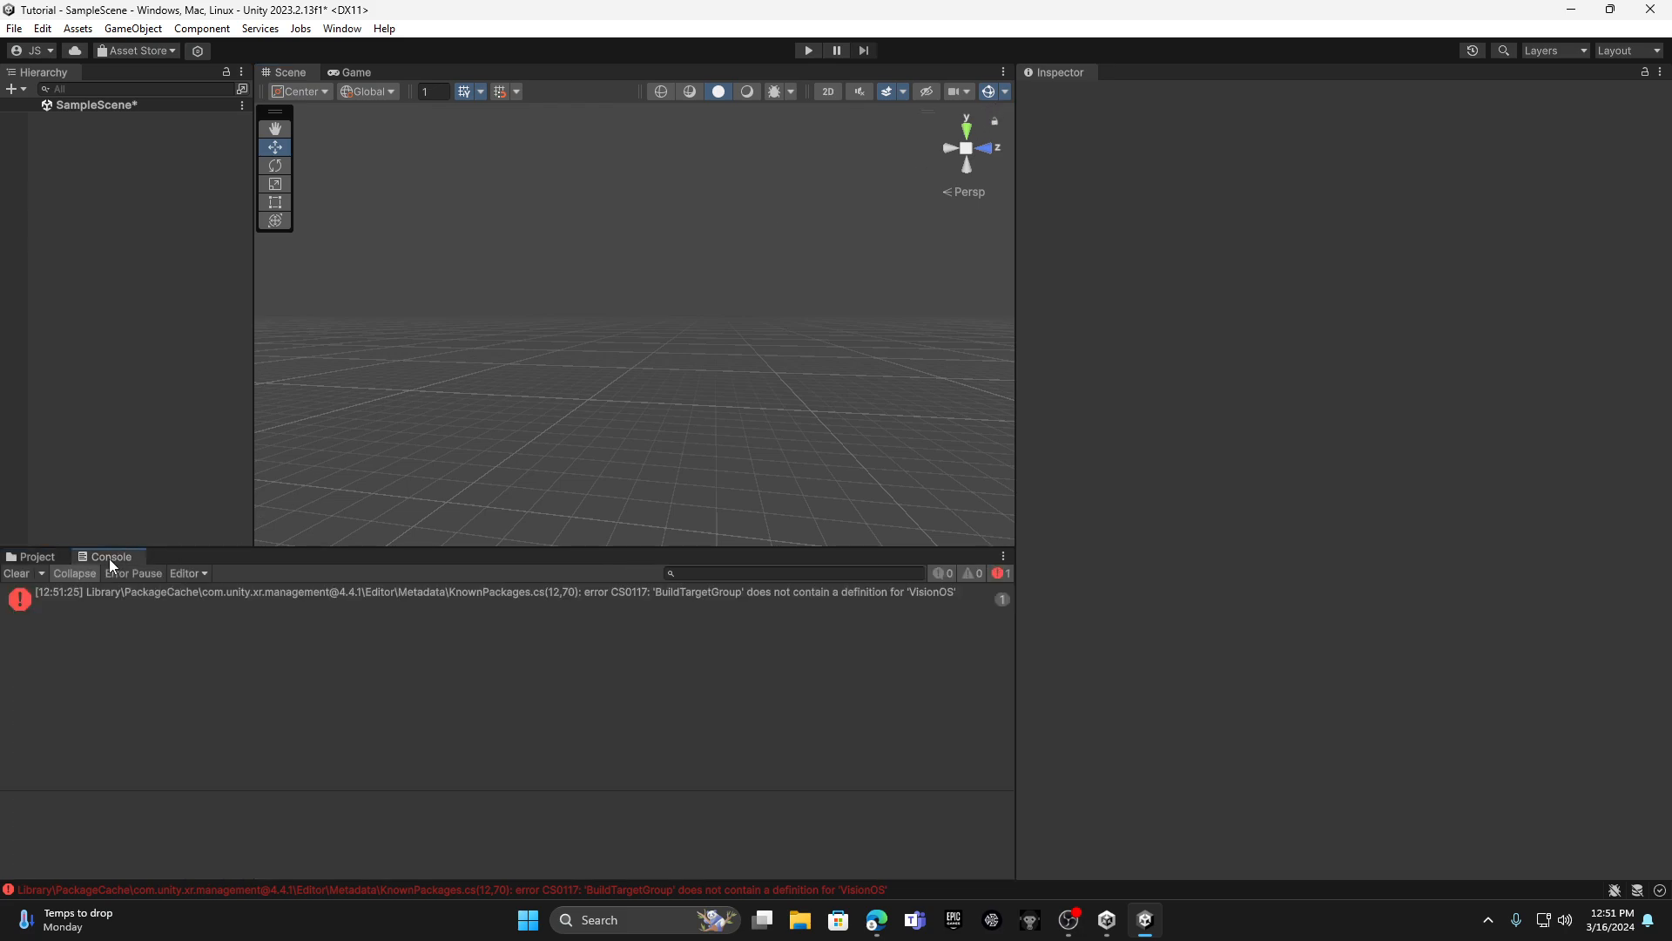
{"action": "double_click", "coordinate": [326, 591]}
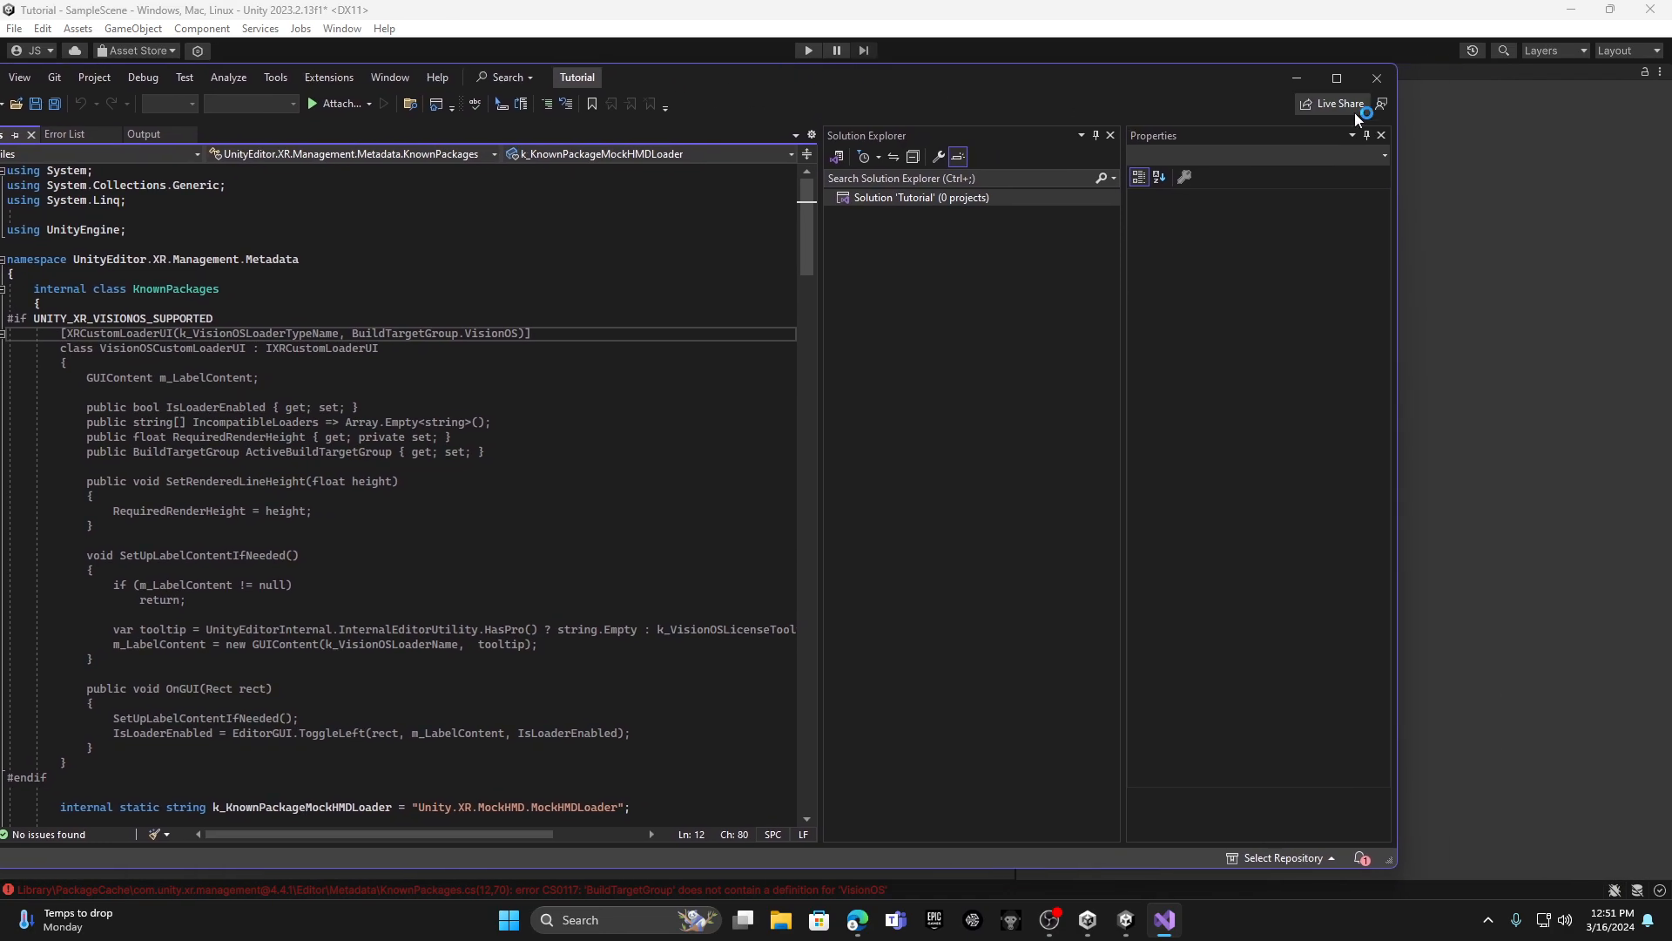
{"action": "left_click", "coordinate": [1336, 77]}
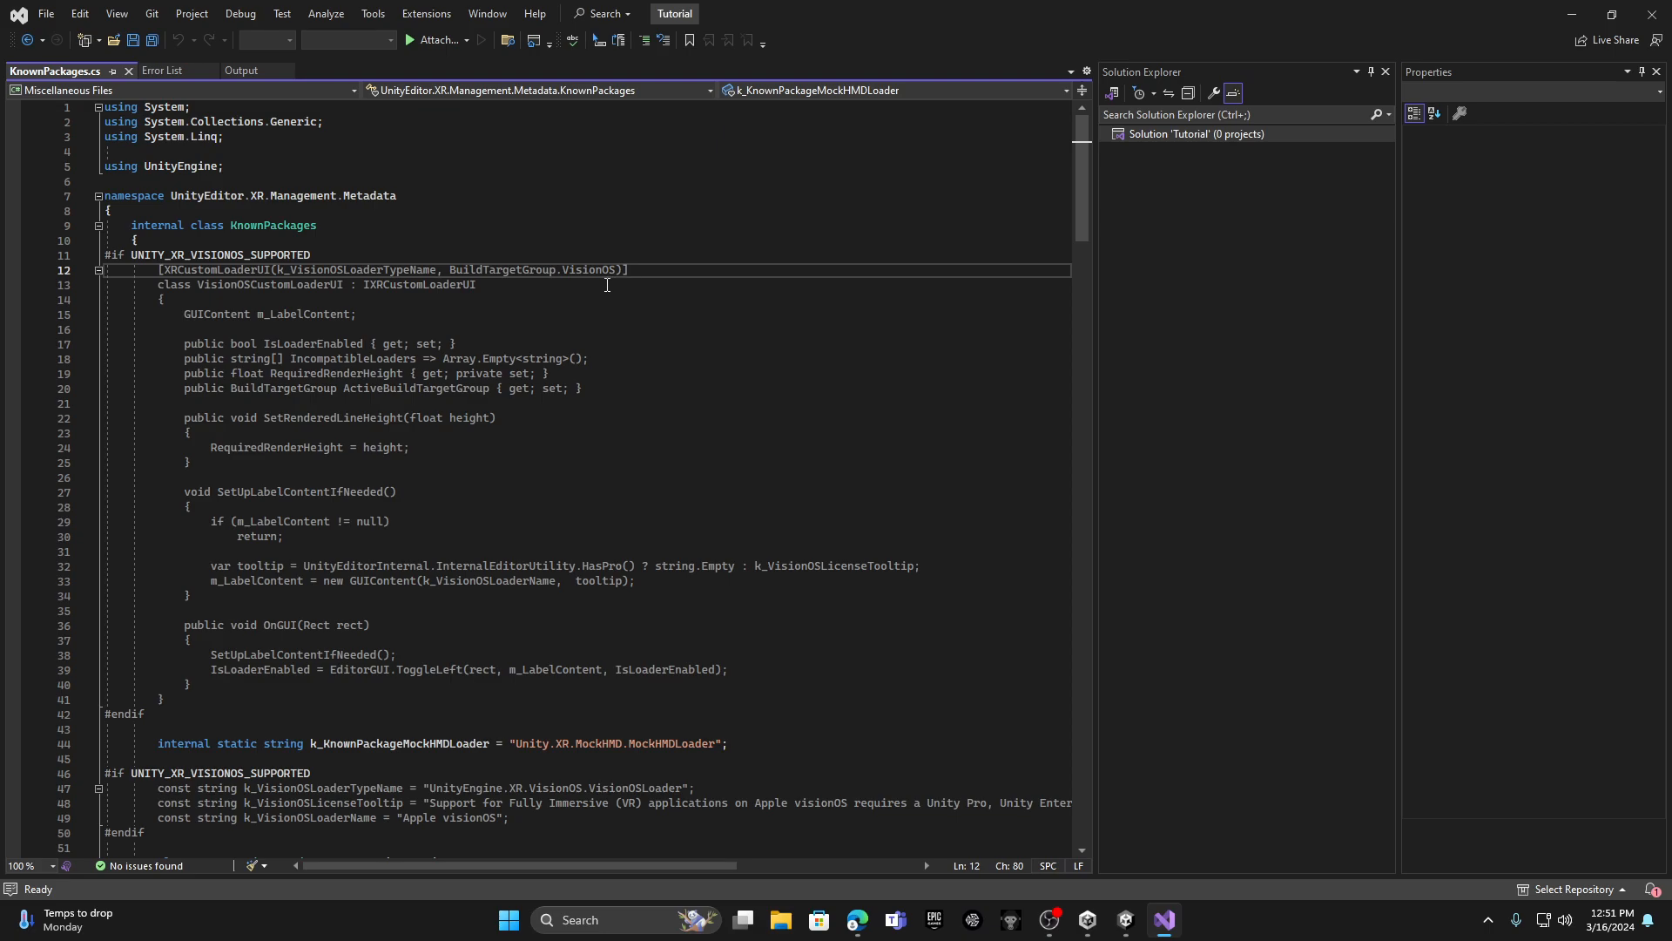
{"action": "key", "text": "BackSpace"}
{"action": "key", "text": "BackSpace"}
{"action": "key", "text": "BackSpace"}
{"action": "key", "text": "BackSpace"}
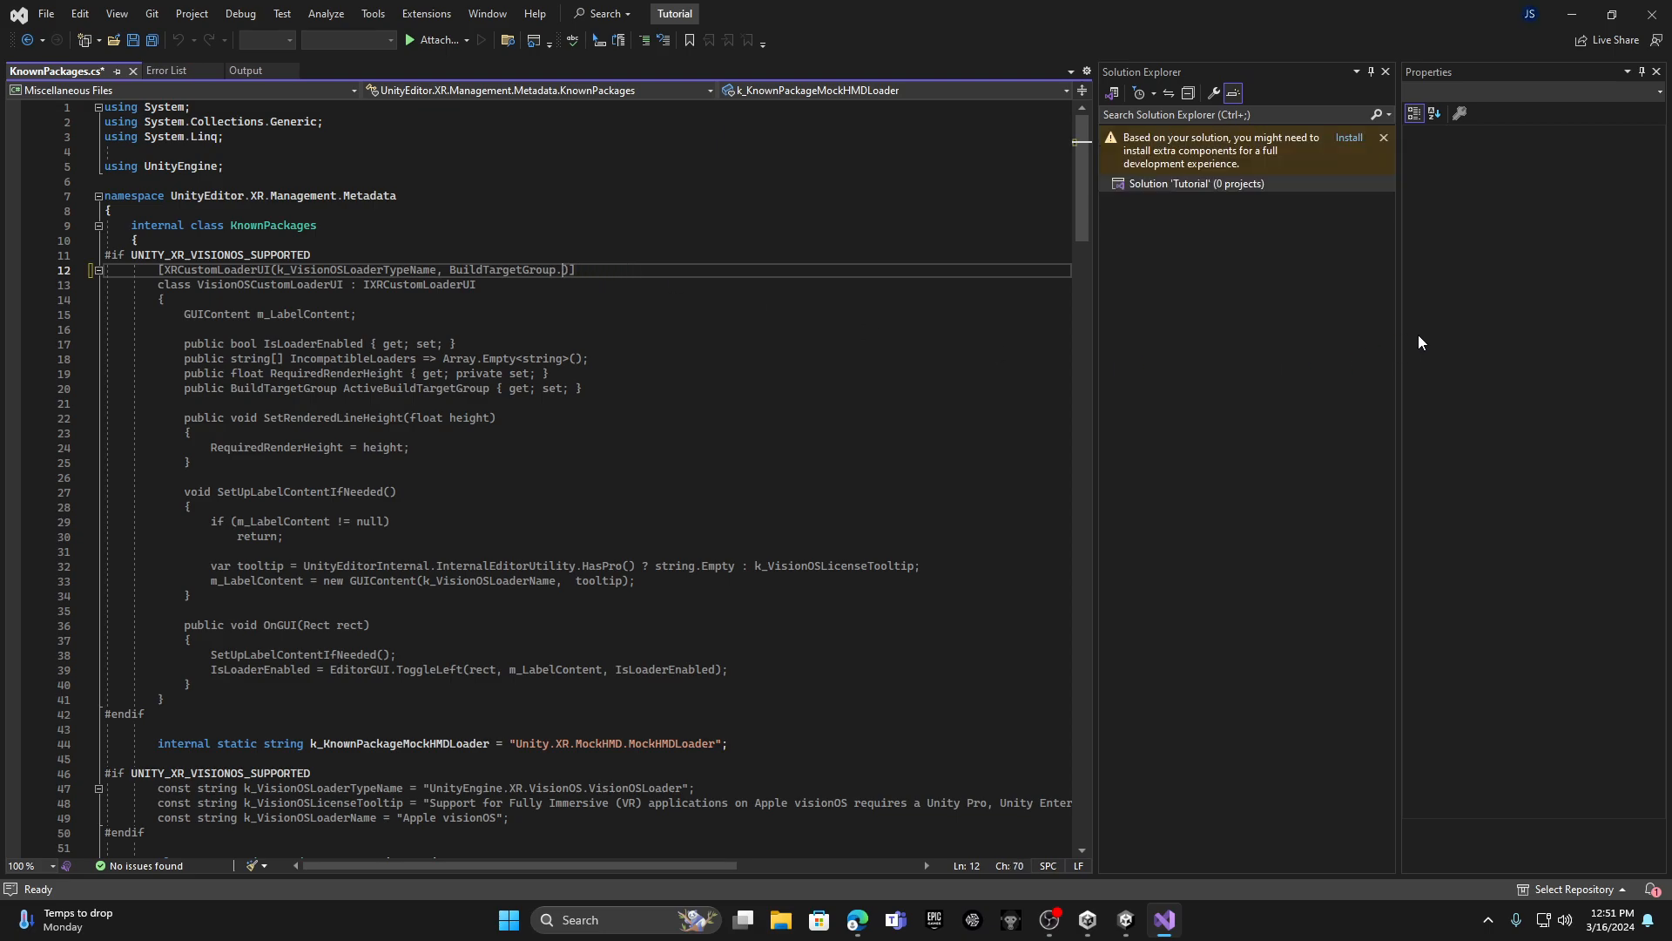
{"action": "type", "text": "Standalone"}
{"action": "key", "text": "ctrl+s"}
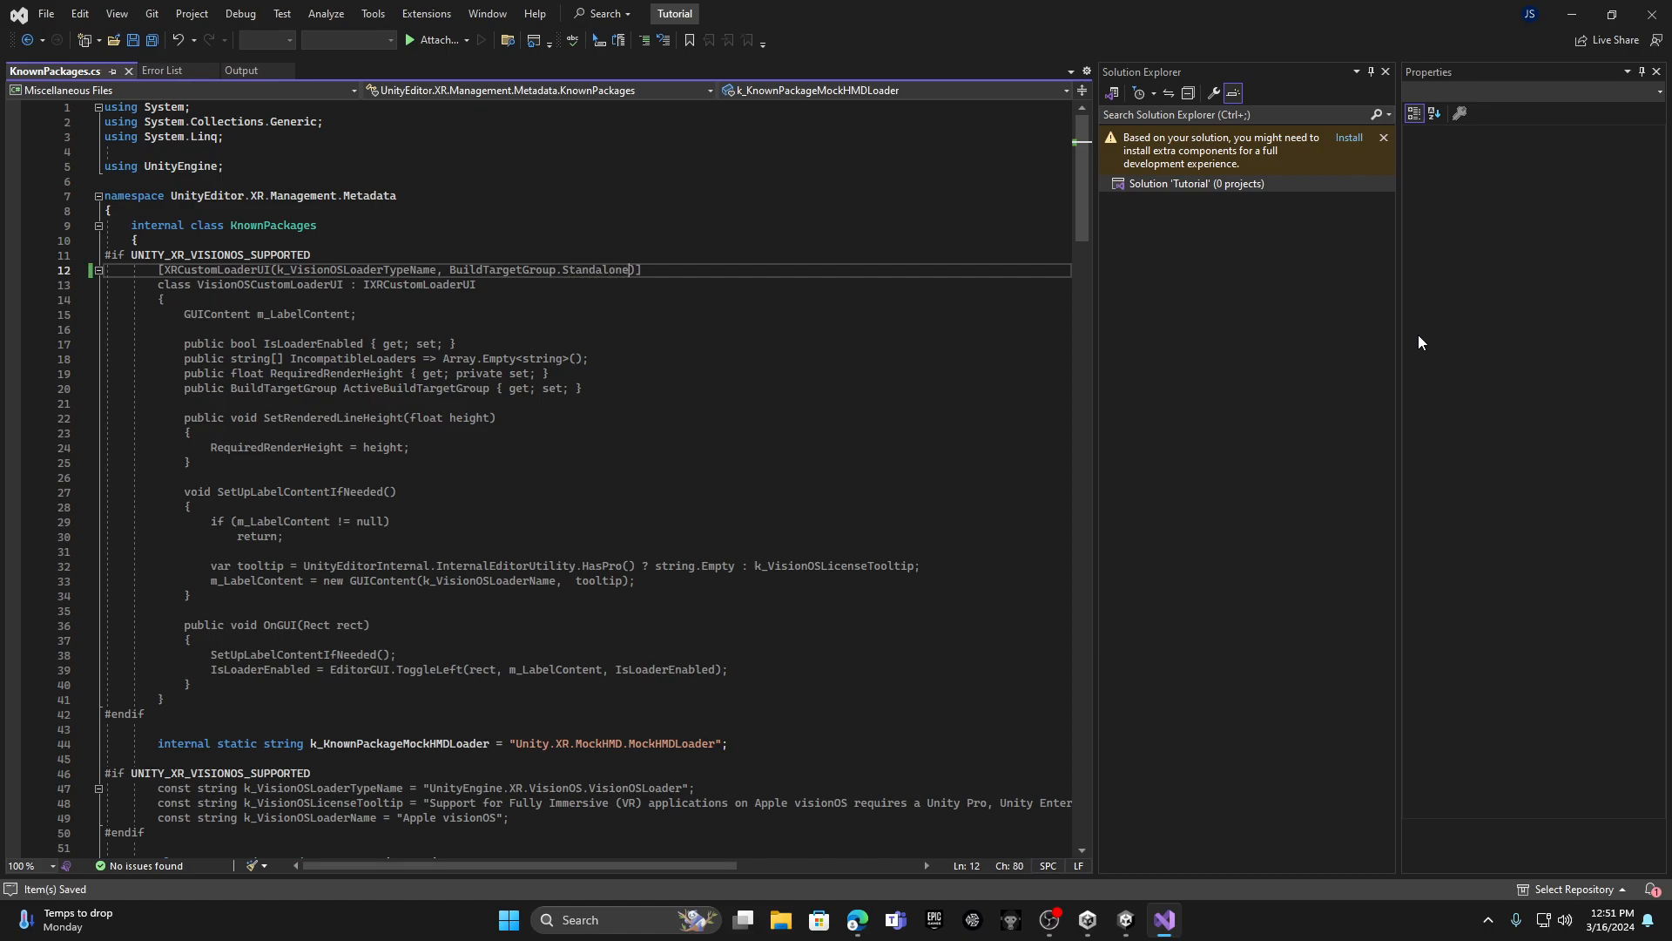
{"action": "left_click_drag", "start_coordinate": [1085, 174], "coordinate": [1074, 684]}
Replace BuildTargetGroup.VisionOS with Standalone on line 232 as well, then return to Unity
{"action": "left_click", "coordinate": [492, 491]}
{"action": "left_click", "coordinate": [495, 478]}
{"action": "key", "text": "BackSpace"}
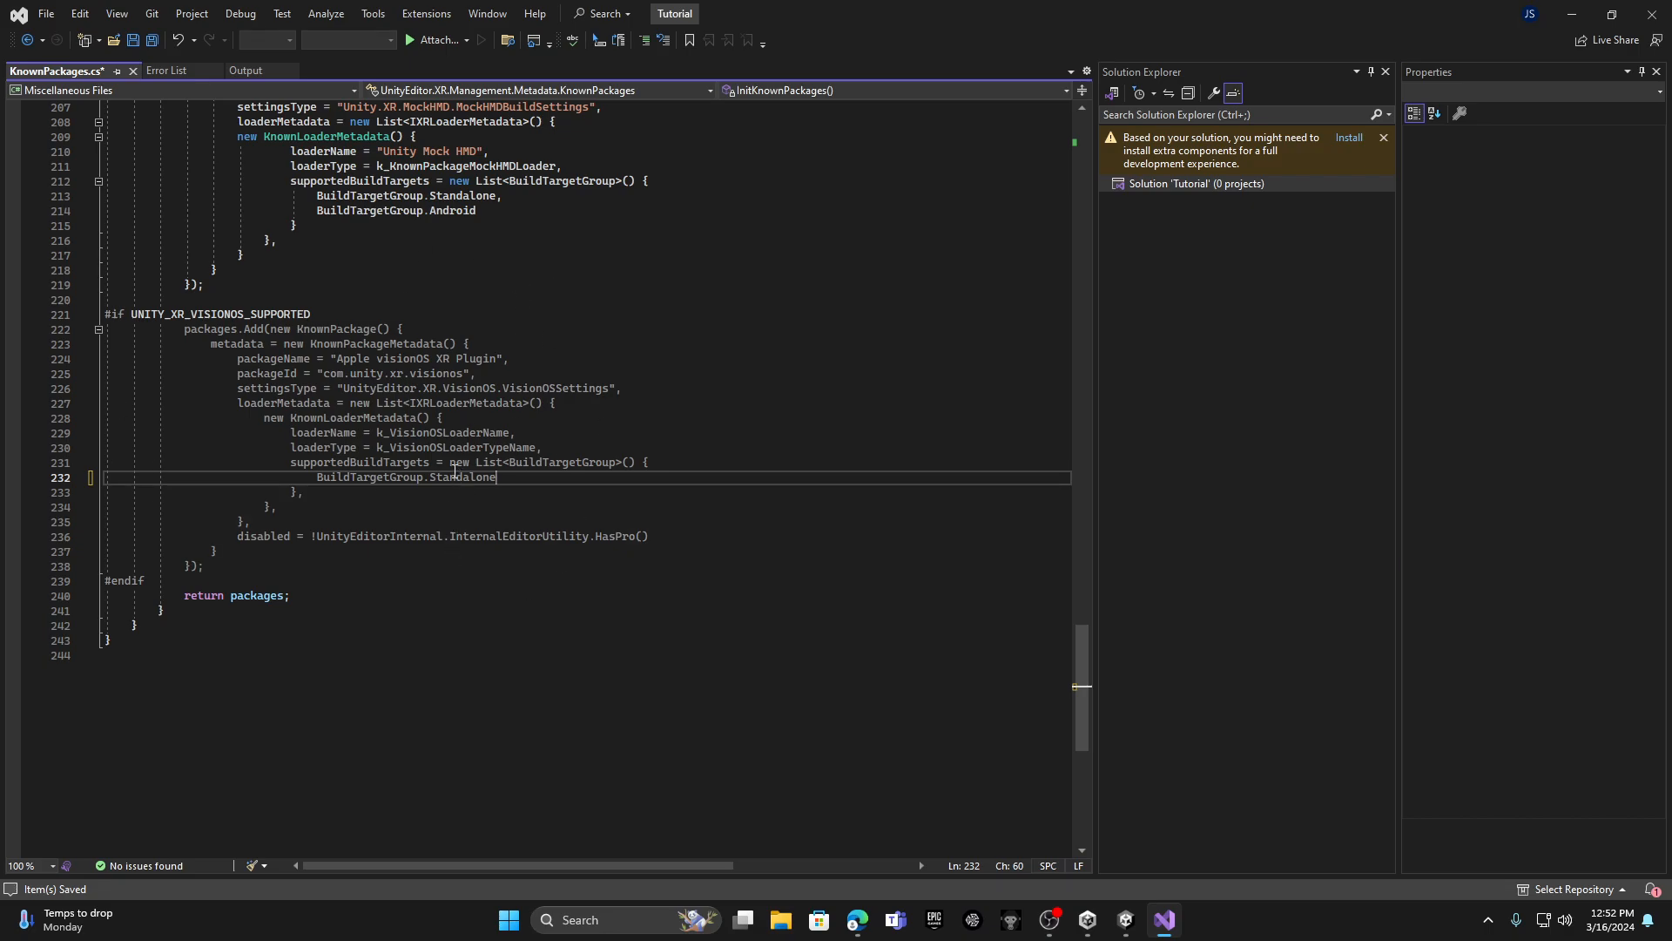
{"action": "left_click", "coordinate": [1572, 14]}
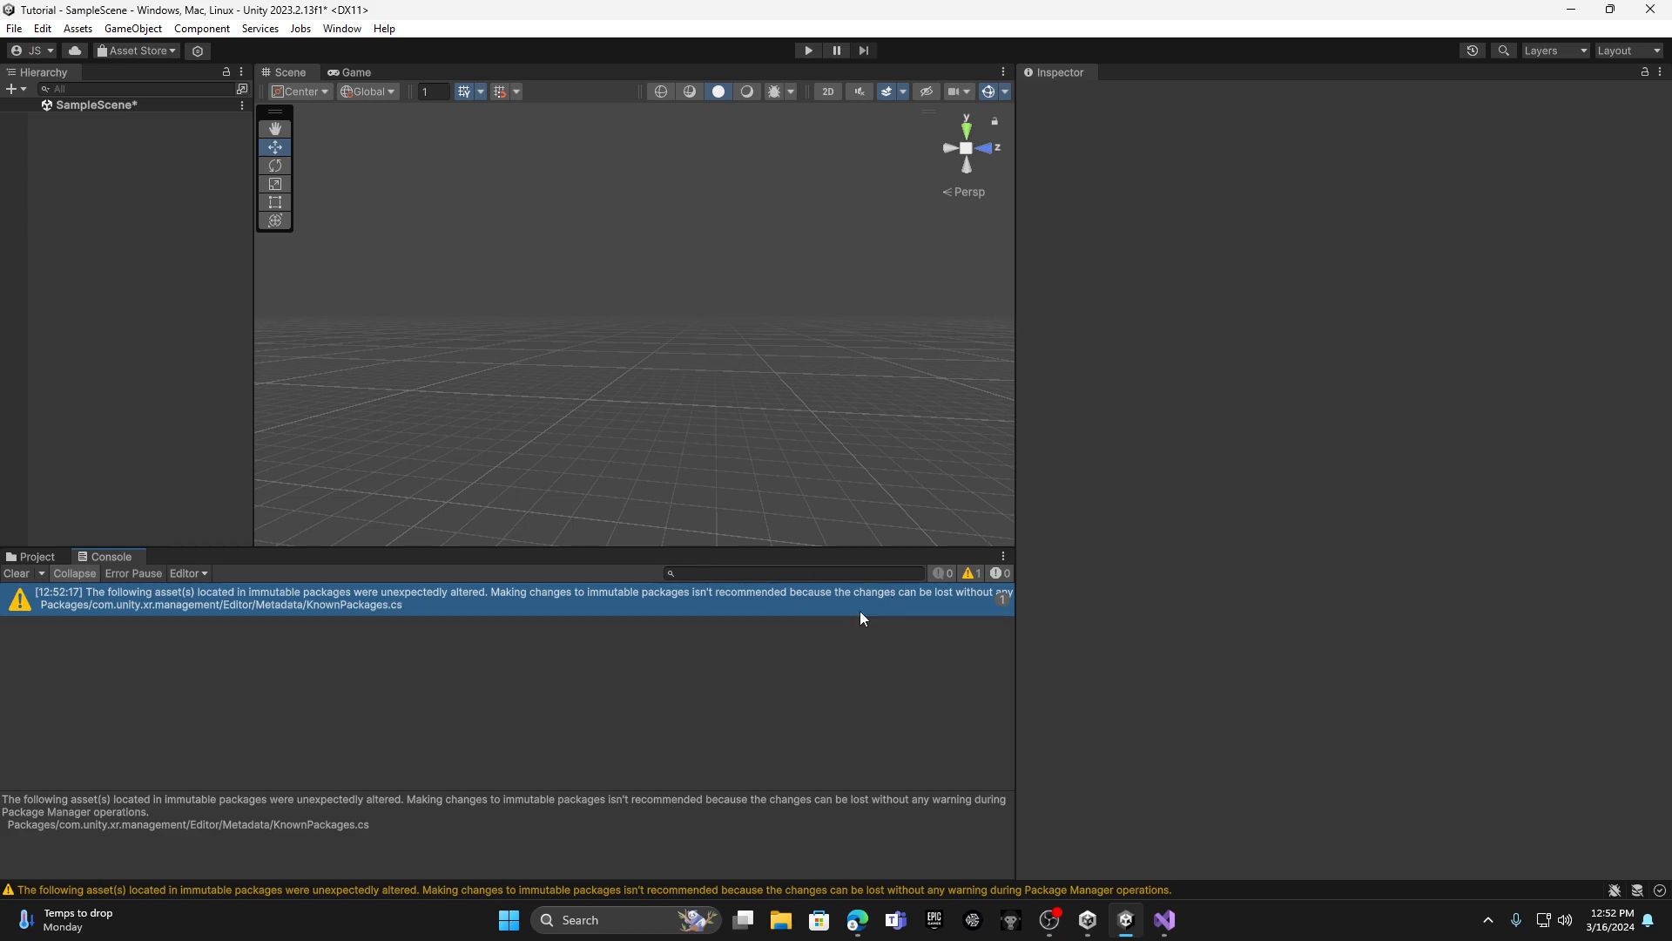
Close the Visual Studio code editor
{"action": "left_click", "coordinate": [27, 559]}
{"action": "left_click", "coordinate": [1165, 921]}
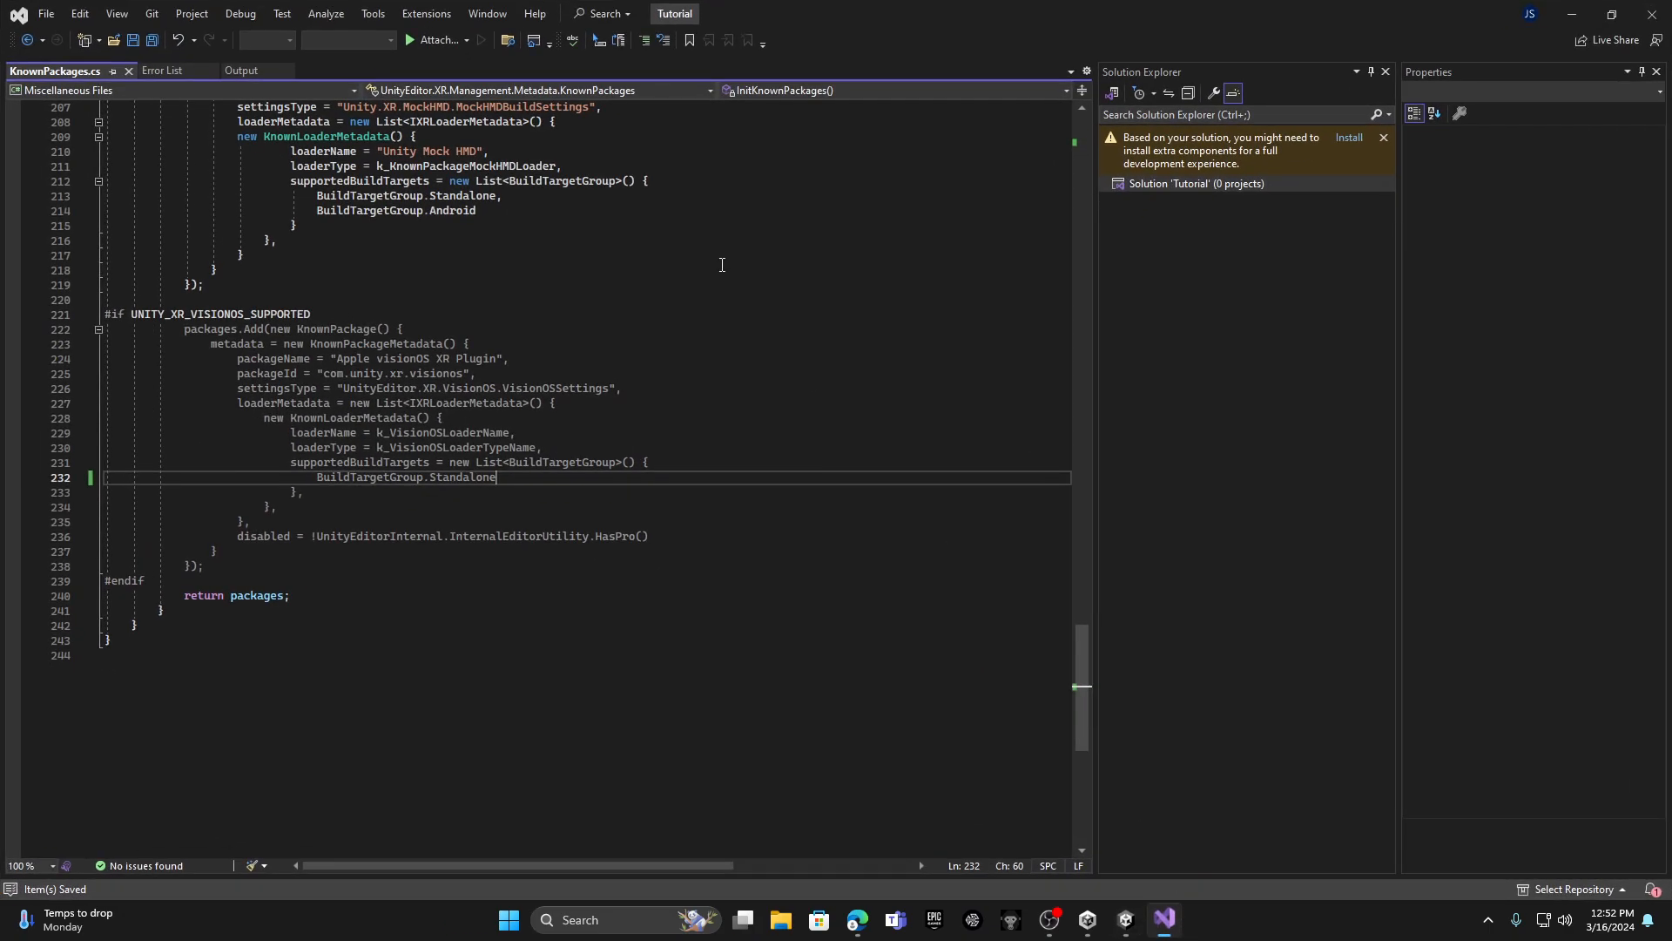
{"action": "left_click", "coordinate": [1655, 11]}
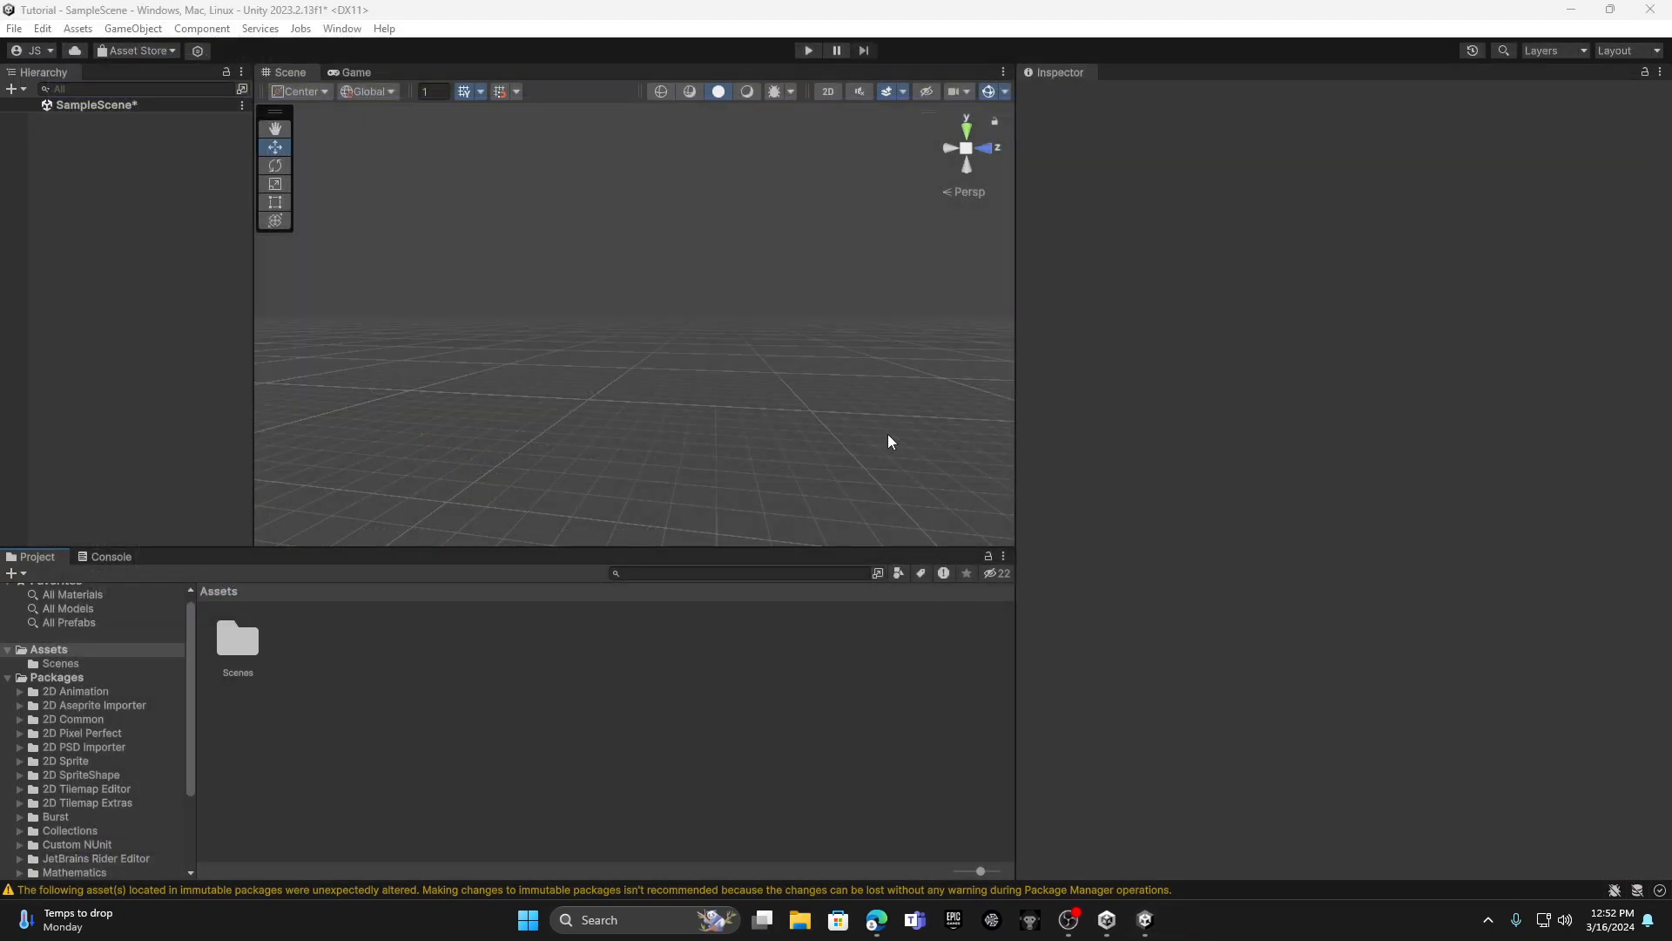
Enable the Open XR plug-in provider in Project Settings > XR Plug-in Management
{"action": "left_click", "coordinate": [42, 28]}
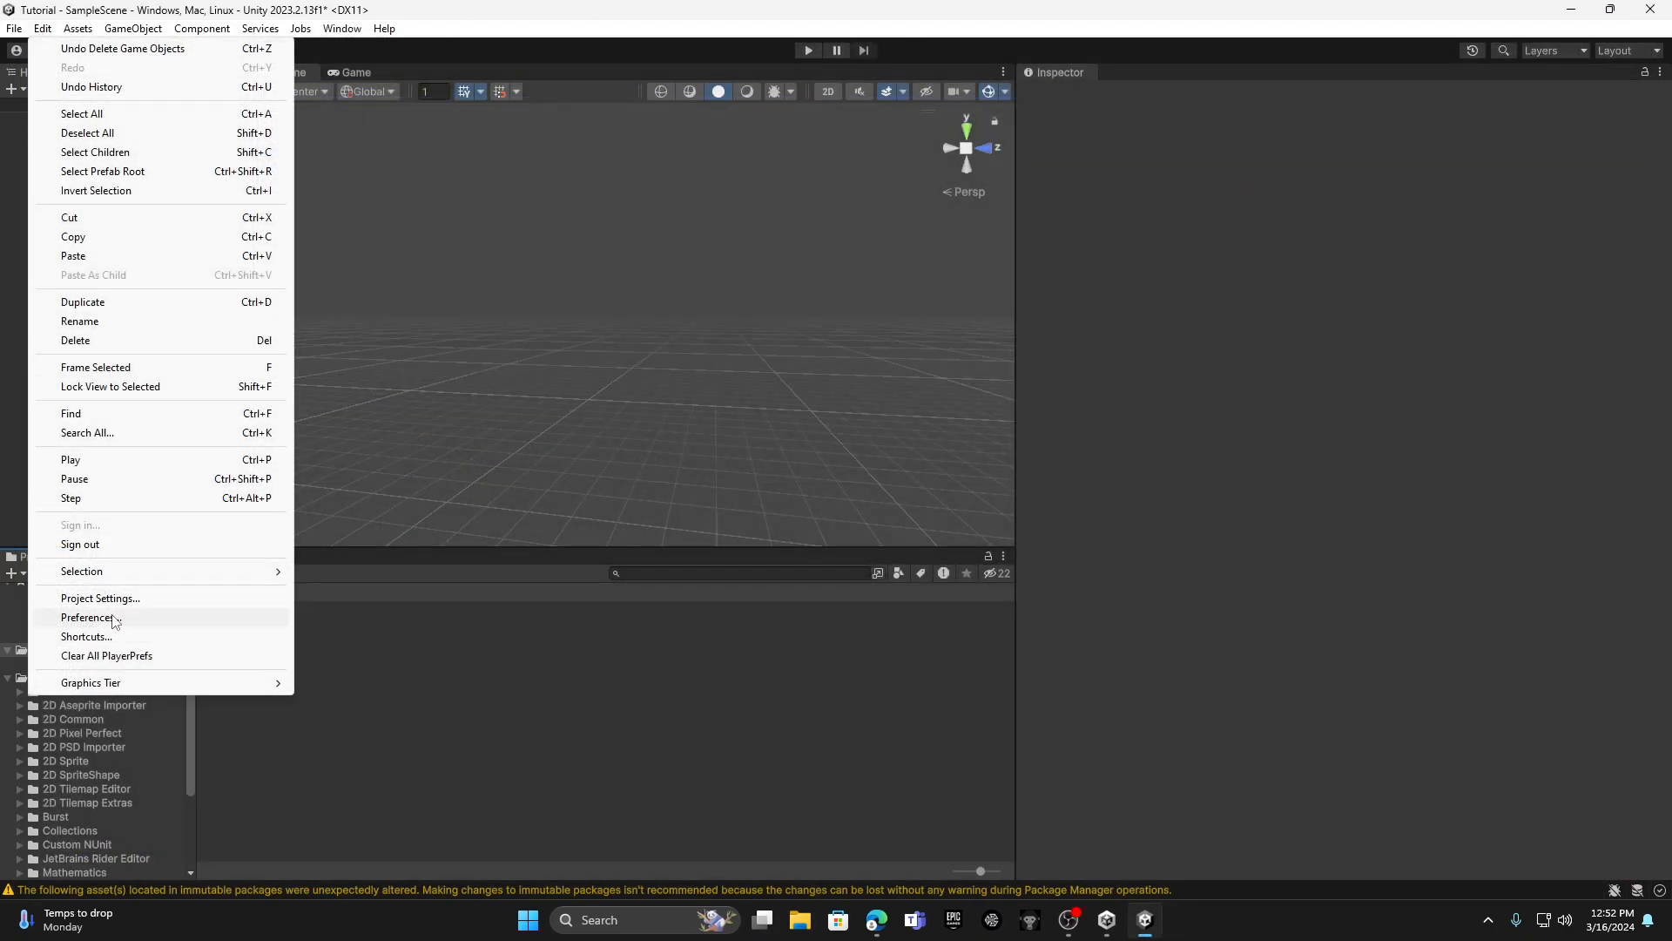
{"action": "left_click", "coordinate": [120, 600]}
{"action": "left_click", "coordinate": [213, 484]}
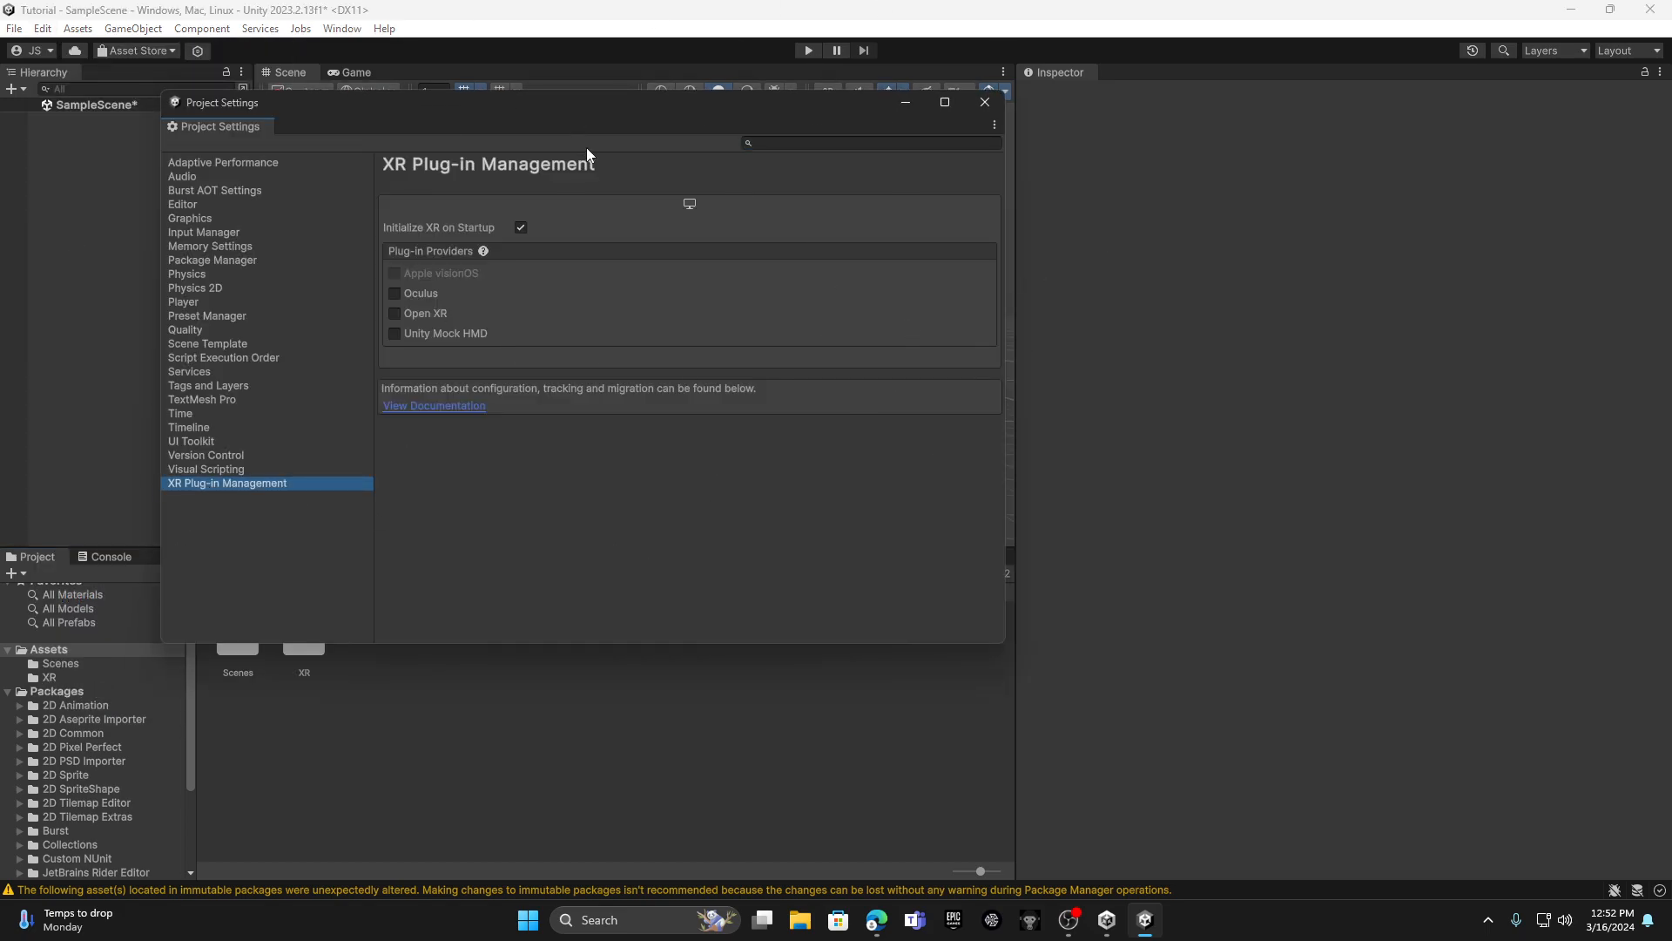
{"action": "left_click", "coordinate": [395, 314]}
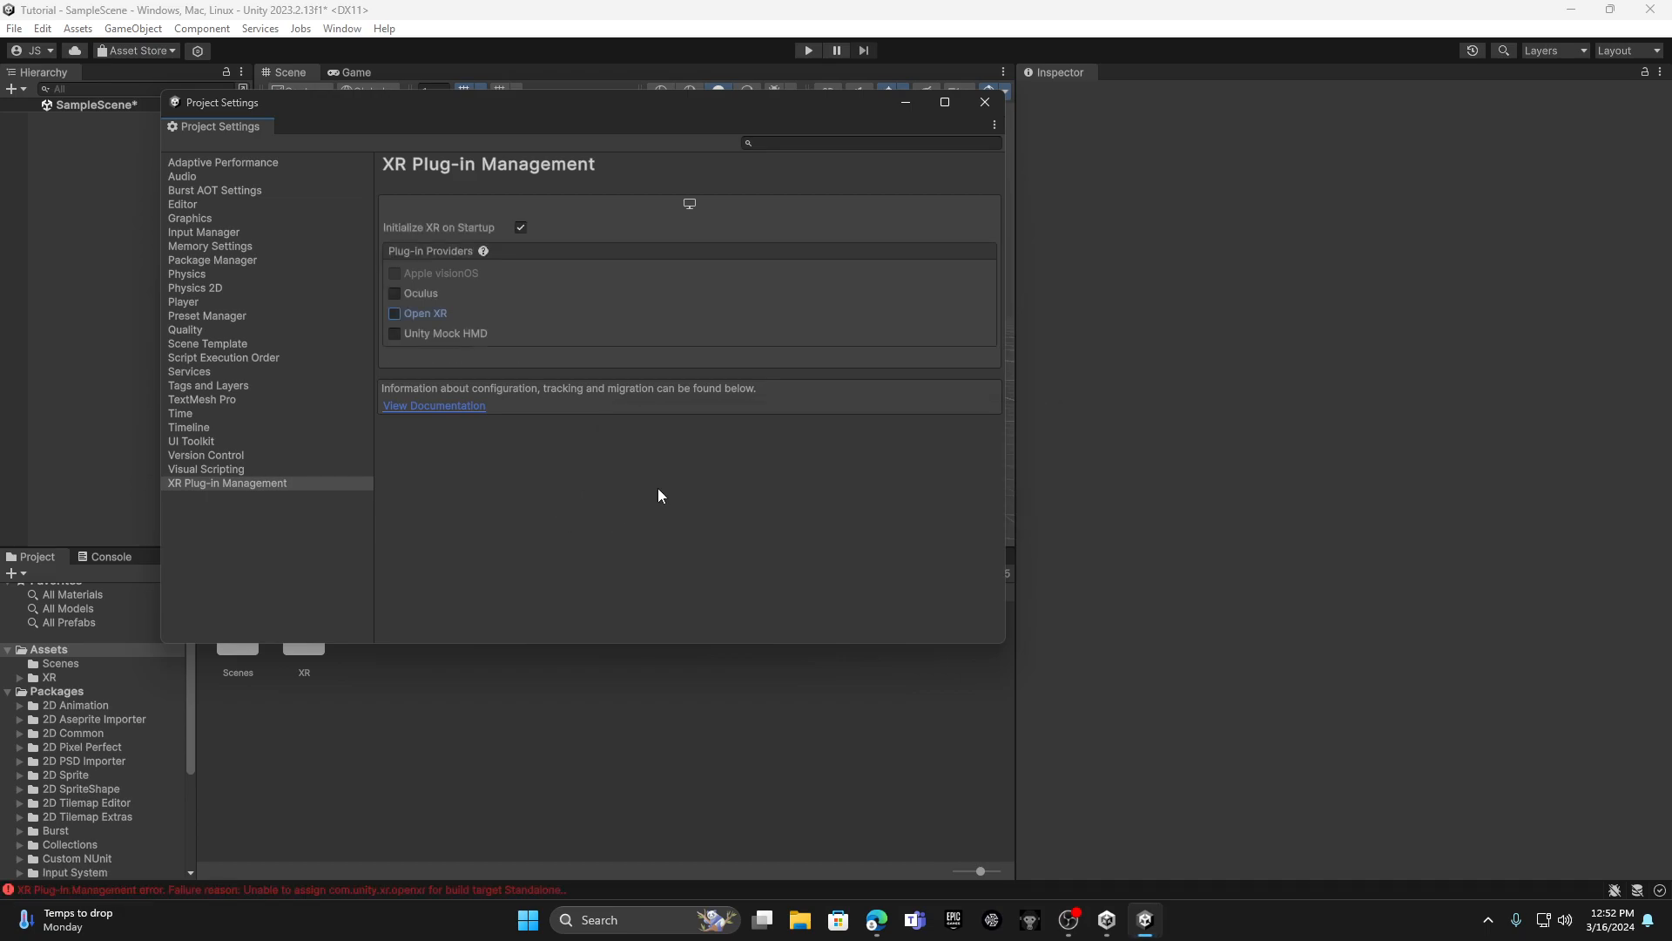
Close Project Settings and inspect an XR error from the Console in Visual Studio
{"action": "left_click", "coordinate": [976, 112]}
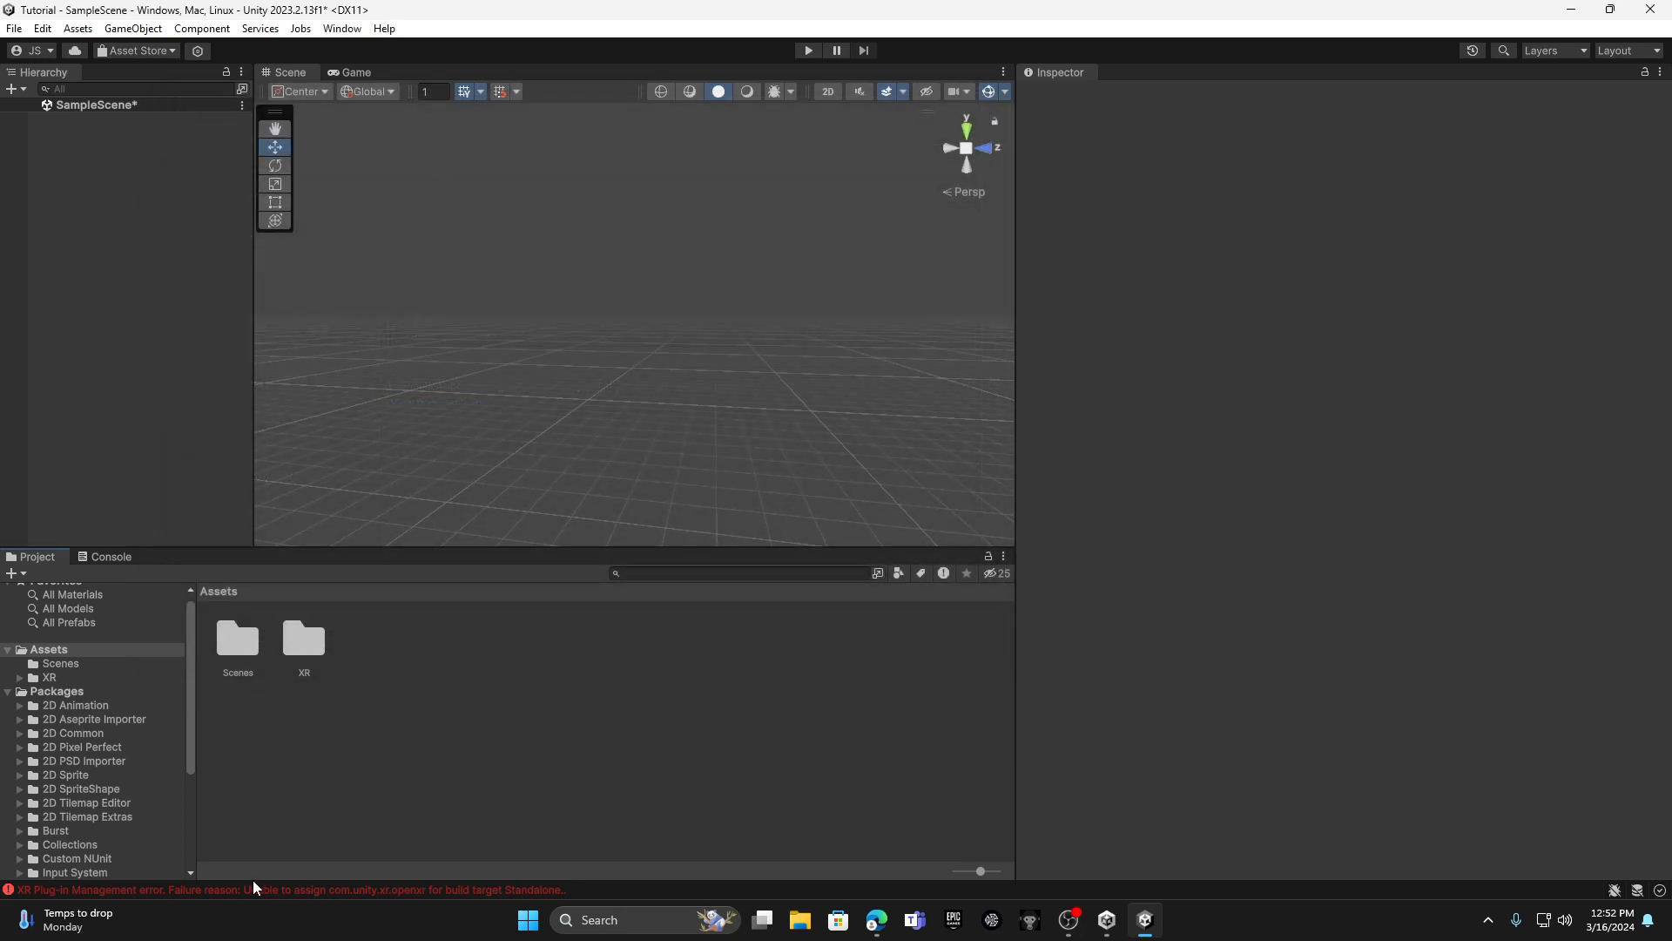
{"action": "left_click", "coordinate": [357, 890]}
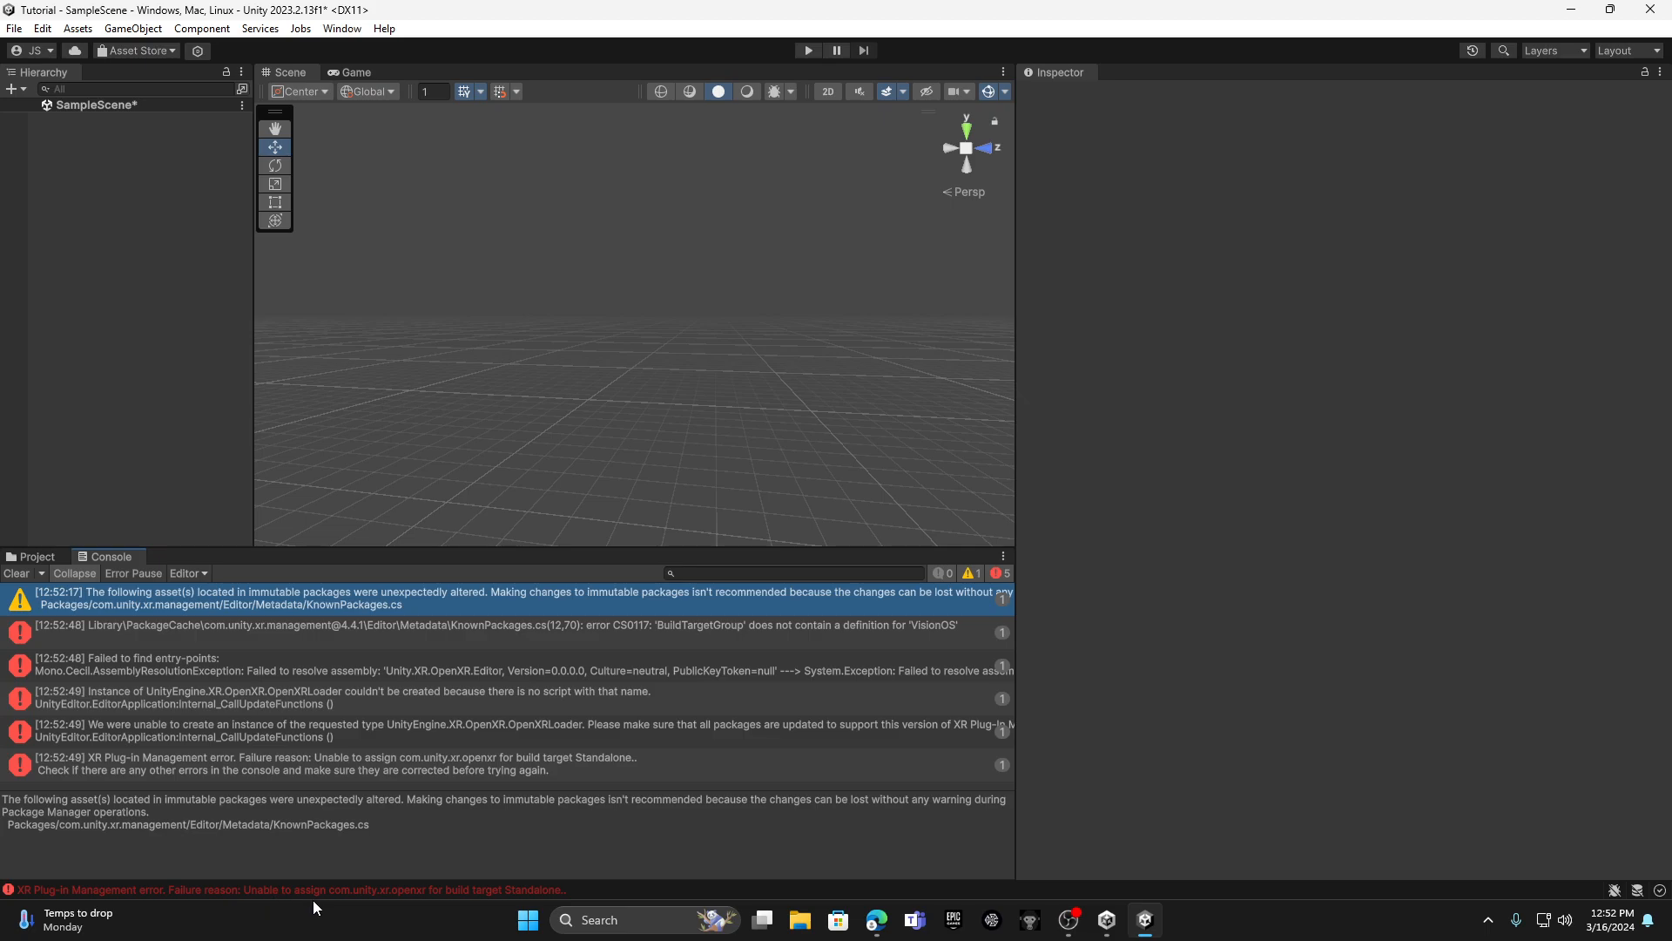
{"action": "double_click", "coordinate": [497, 890]}
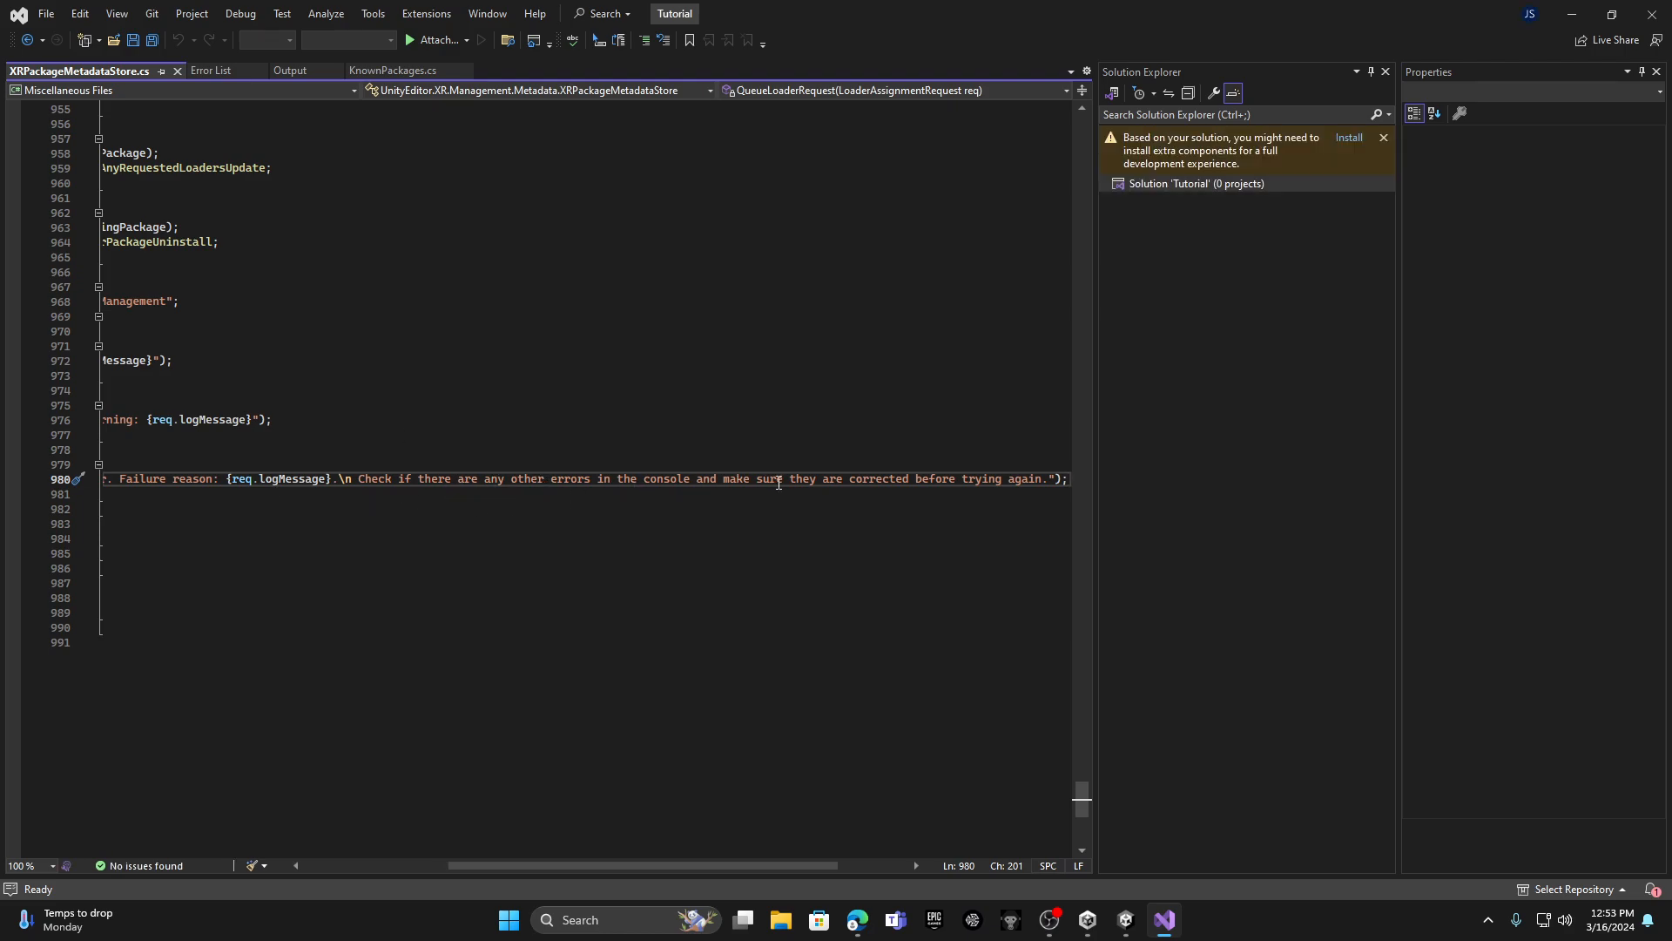
{"action": "left_click", "coordinate": [1652, 14]}
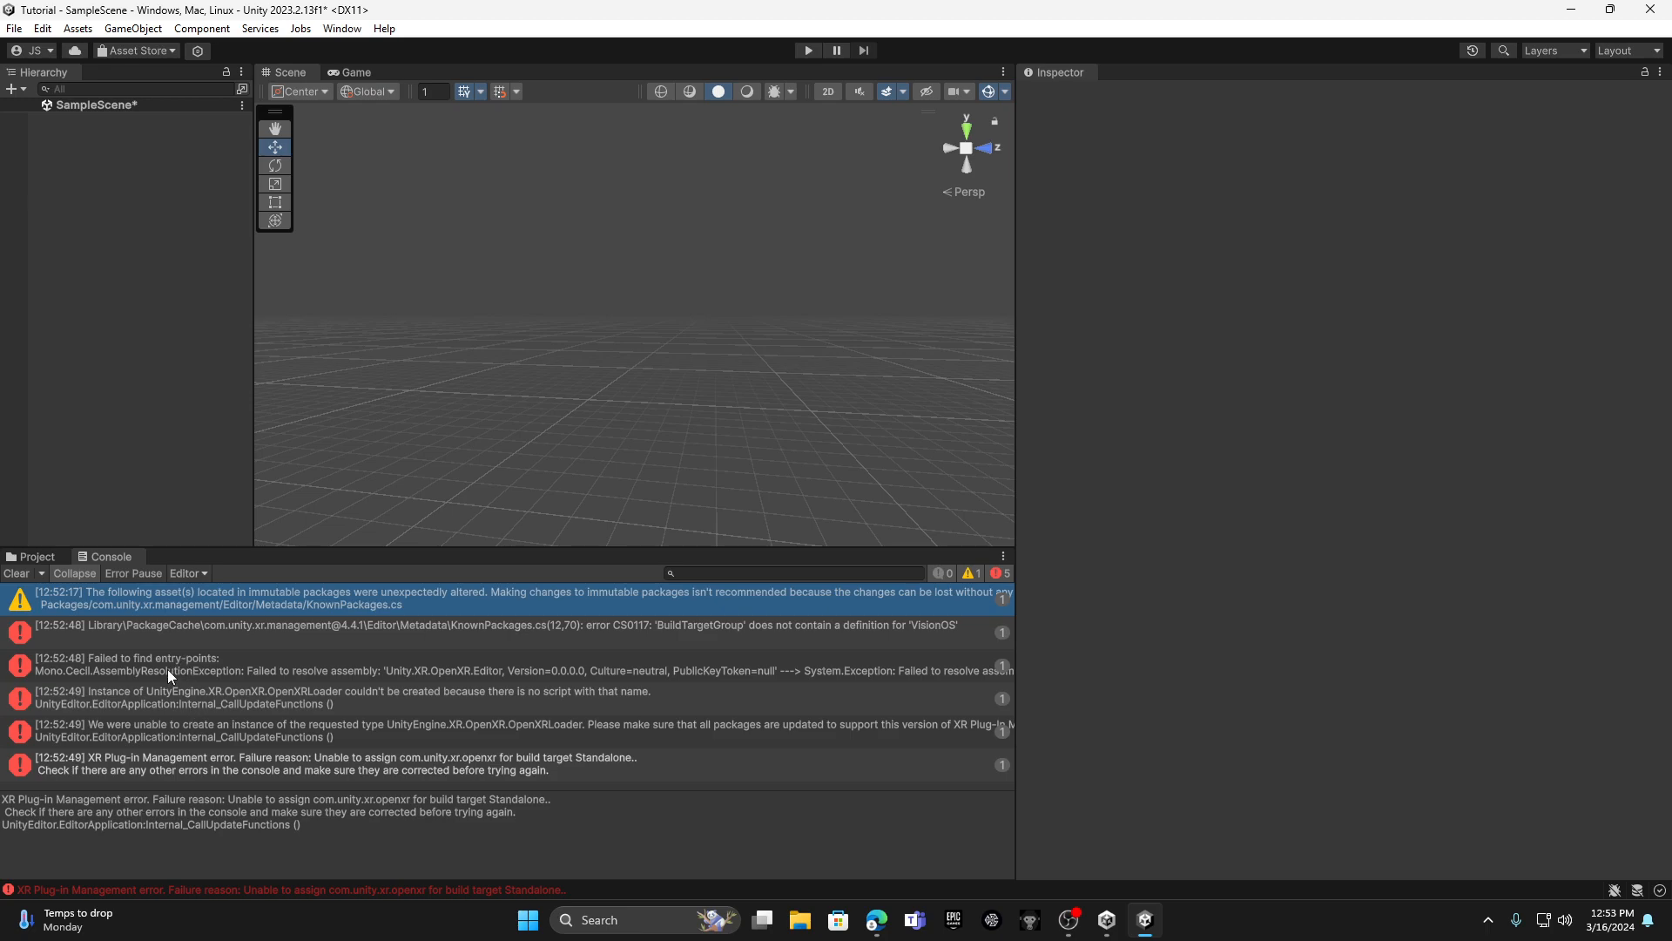
Review each Console error, ending with the OpenXRLoader instance failure details
{"action": "left_click", "coordinate": [167, 670]}
{"action": "left_click", "coordinate": [169, 698]}
{"action": "left_click", "coordinate": [174, 761]}
{"action": "left_click", "coordinate": [159, 733]}
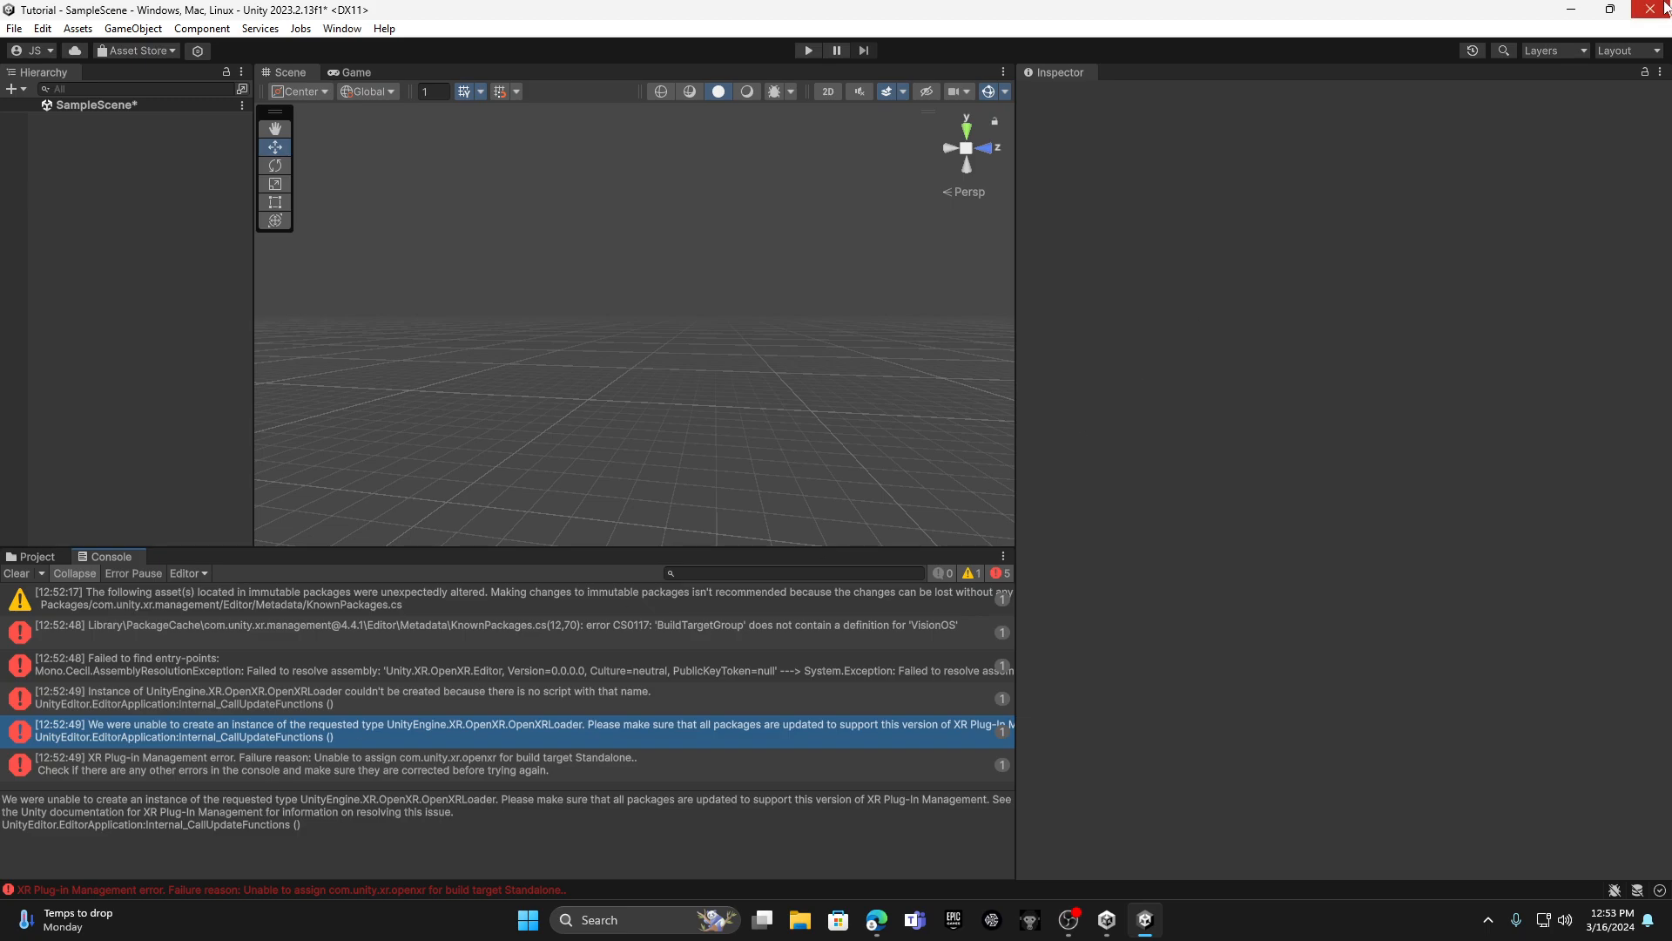
Save the scene and reopen Tutorial from Unity Hub, ignoring Safe Mode and declining native input backends
{"action": "left_click", "coordinate": [13, 29]}
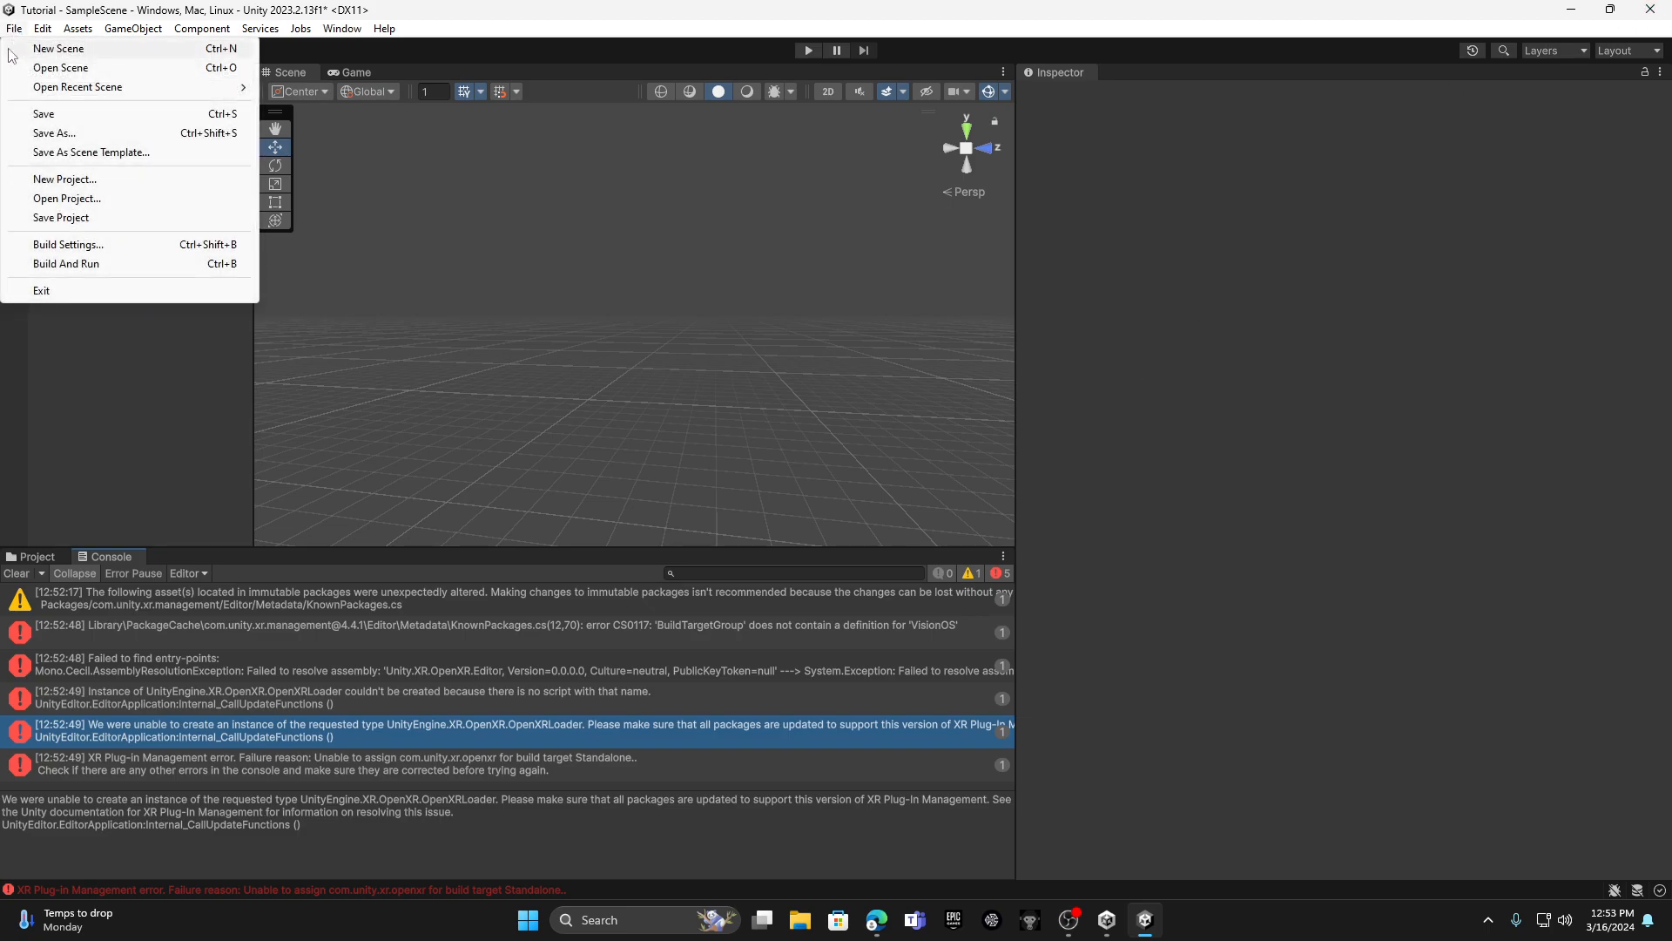
{"action": "left_click", "coordinate": [43, 114]}
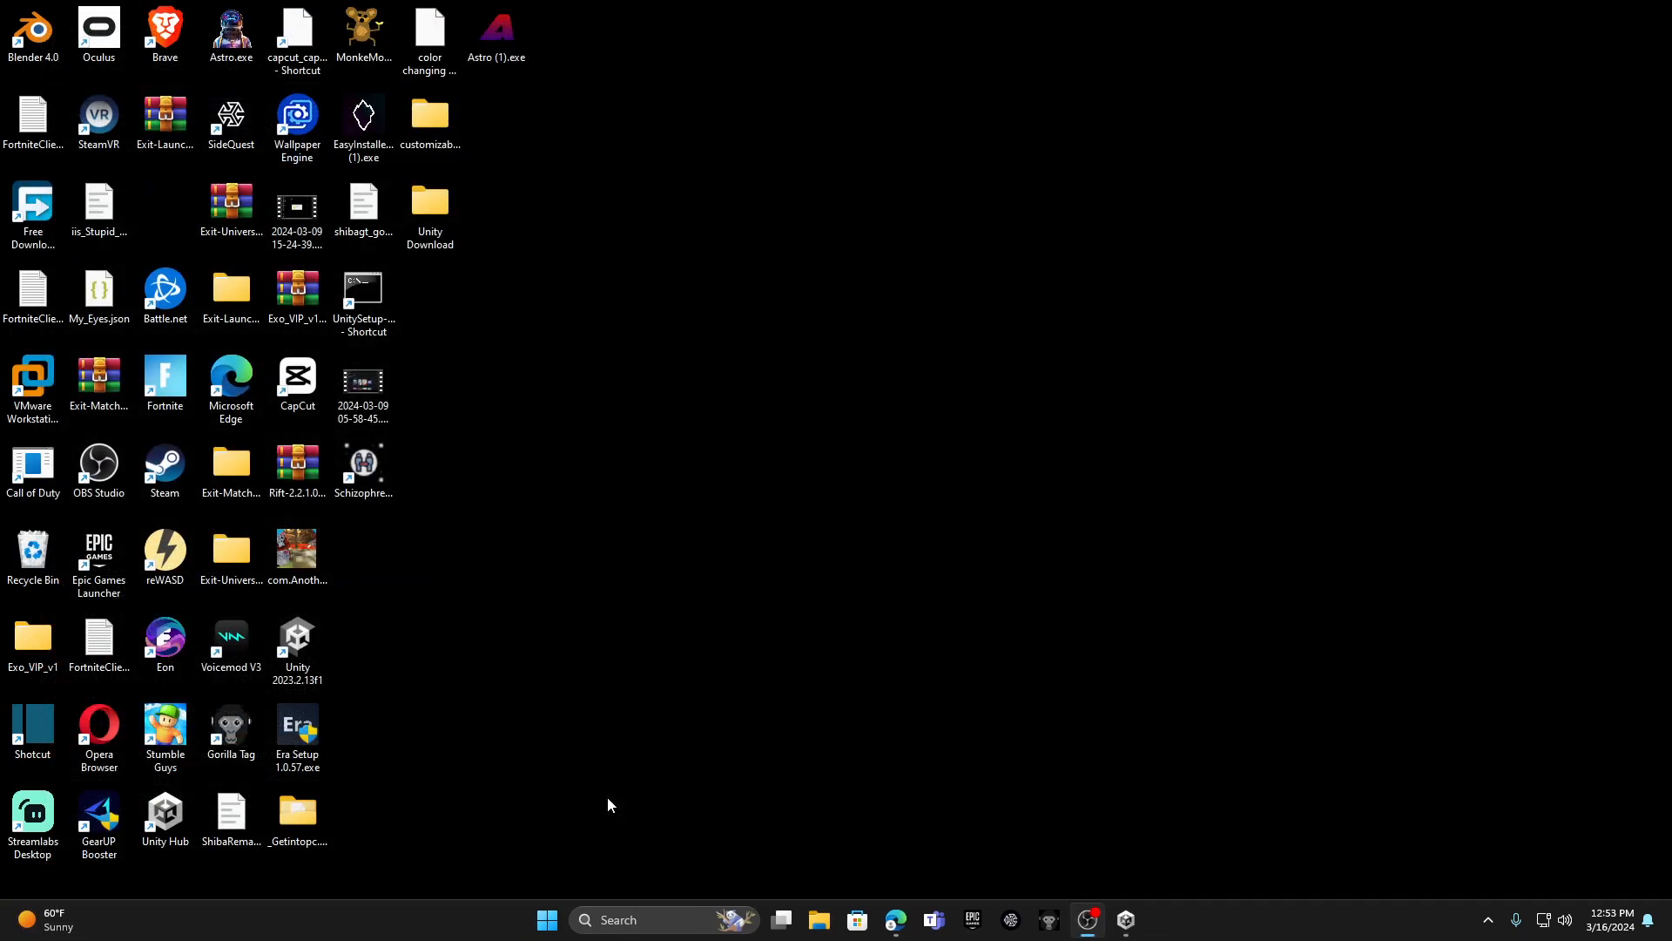
{"action": "left_click", "coordinate": [1126, 919]}
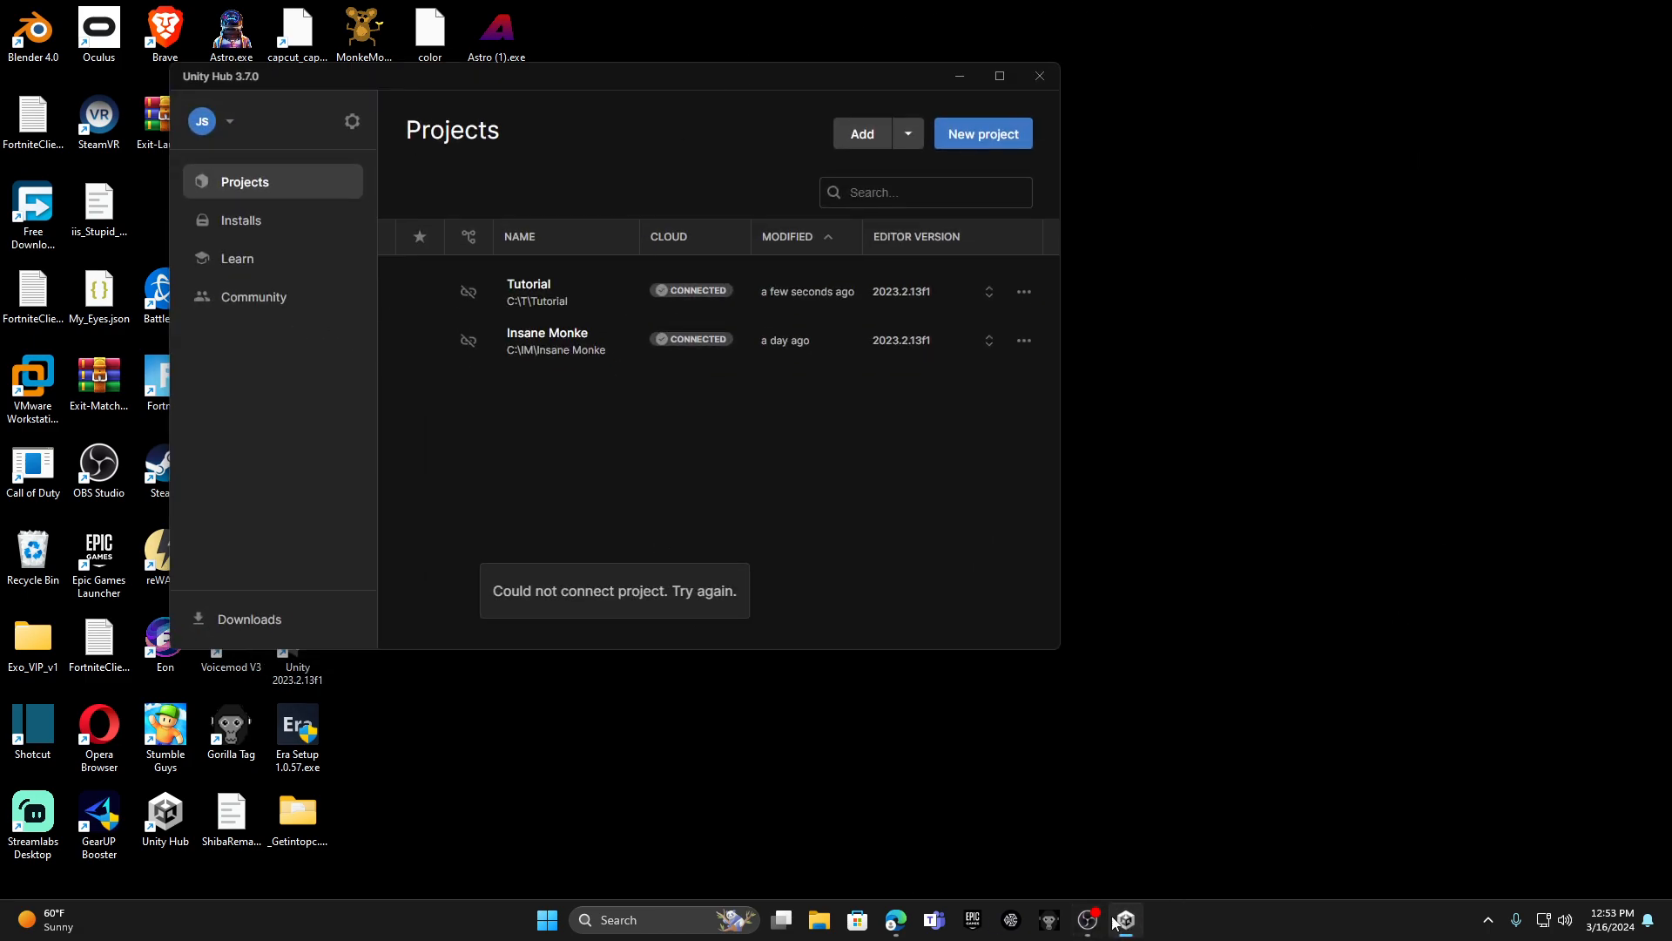
{"action": "left_click", "coordinate": [566, 293]}
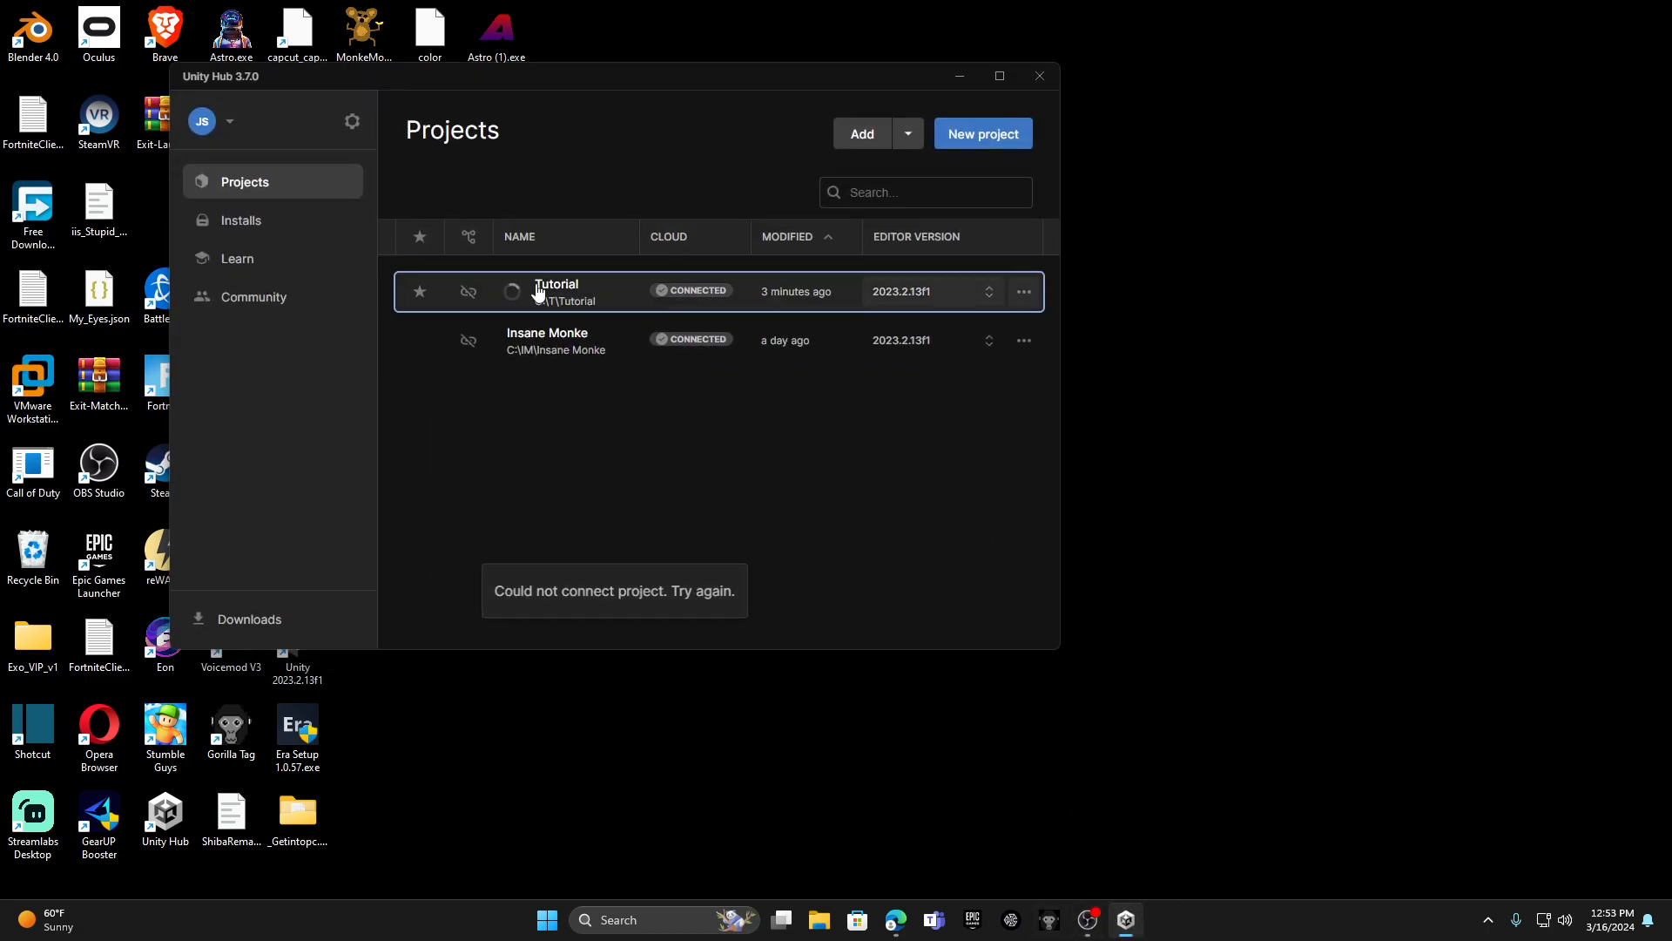
{"action": "left_click", "coordinate": [951, 73]}
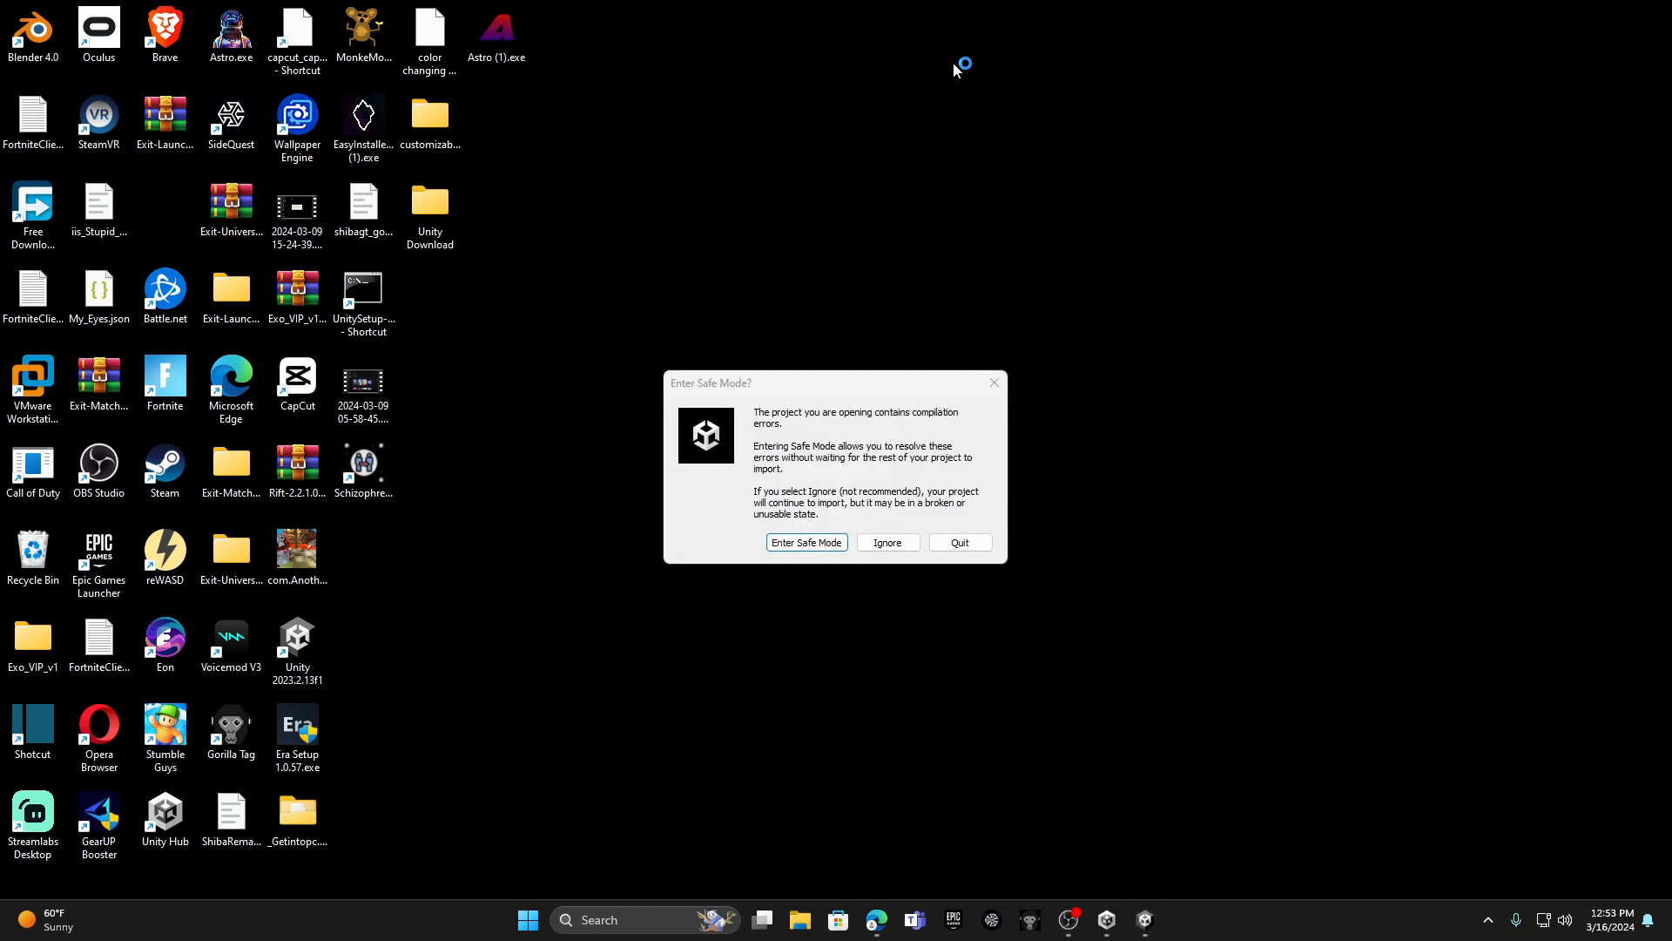
{"action": "left_click", "coordinate": [885, 543]}
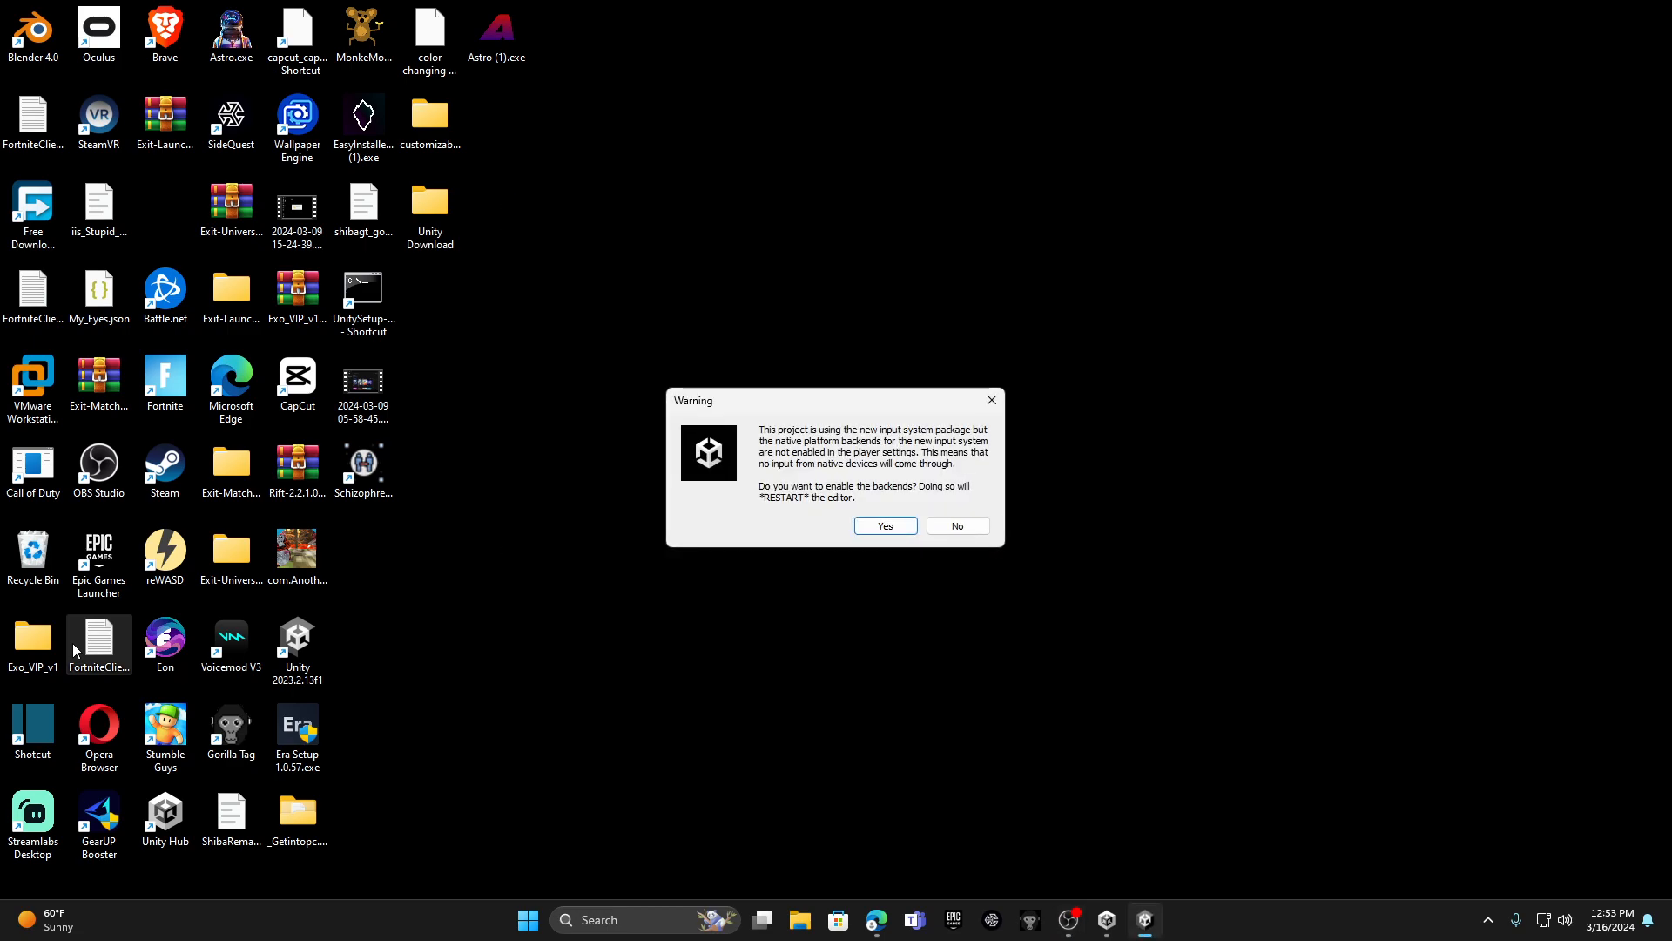
{"action": "left_click", "coordinate": [957, 525]}
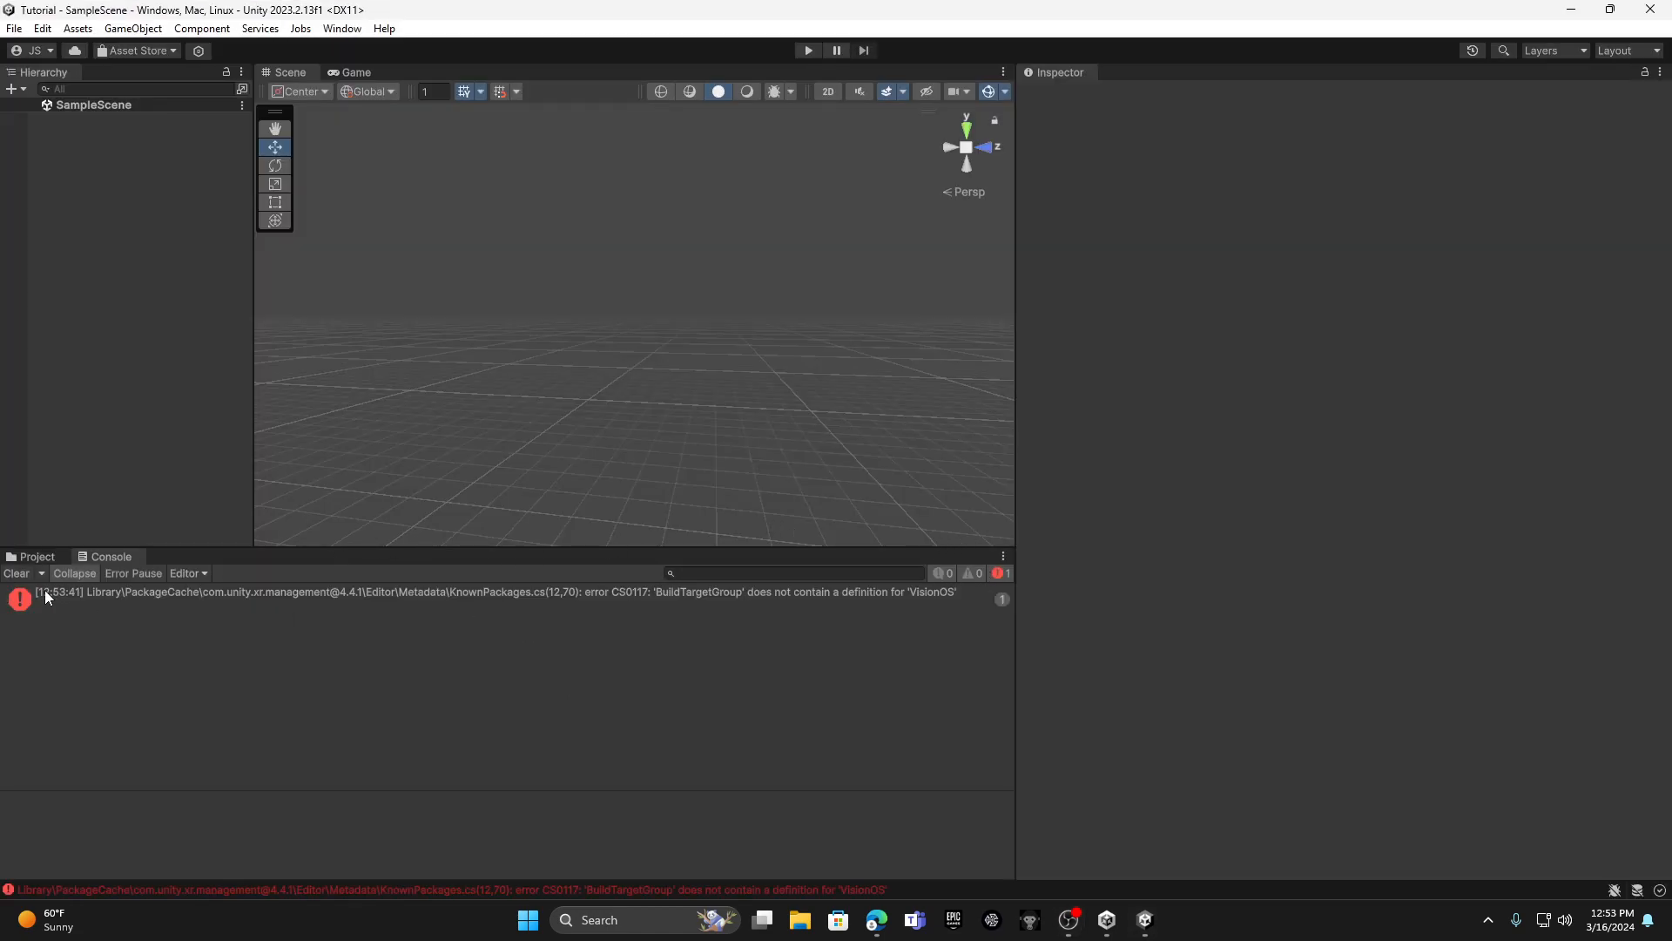
Open KnownPackages.cs from the error and change line 12's VisionOS build target to Standalone
{"action": "double_click", "coordinate": [567, 596]}
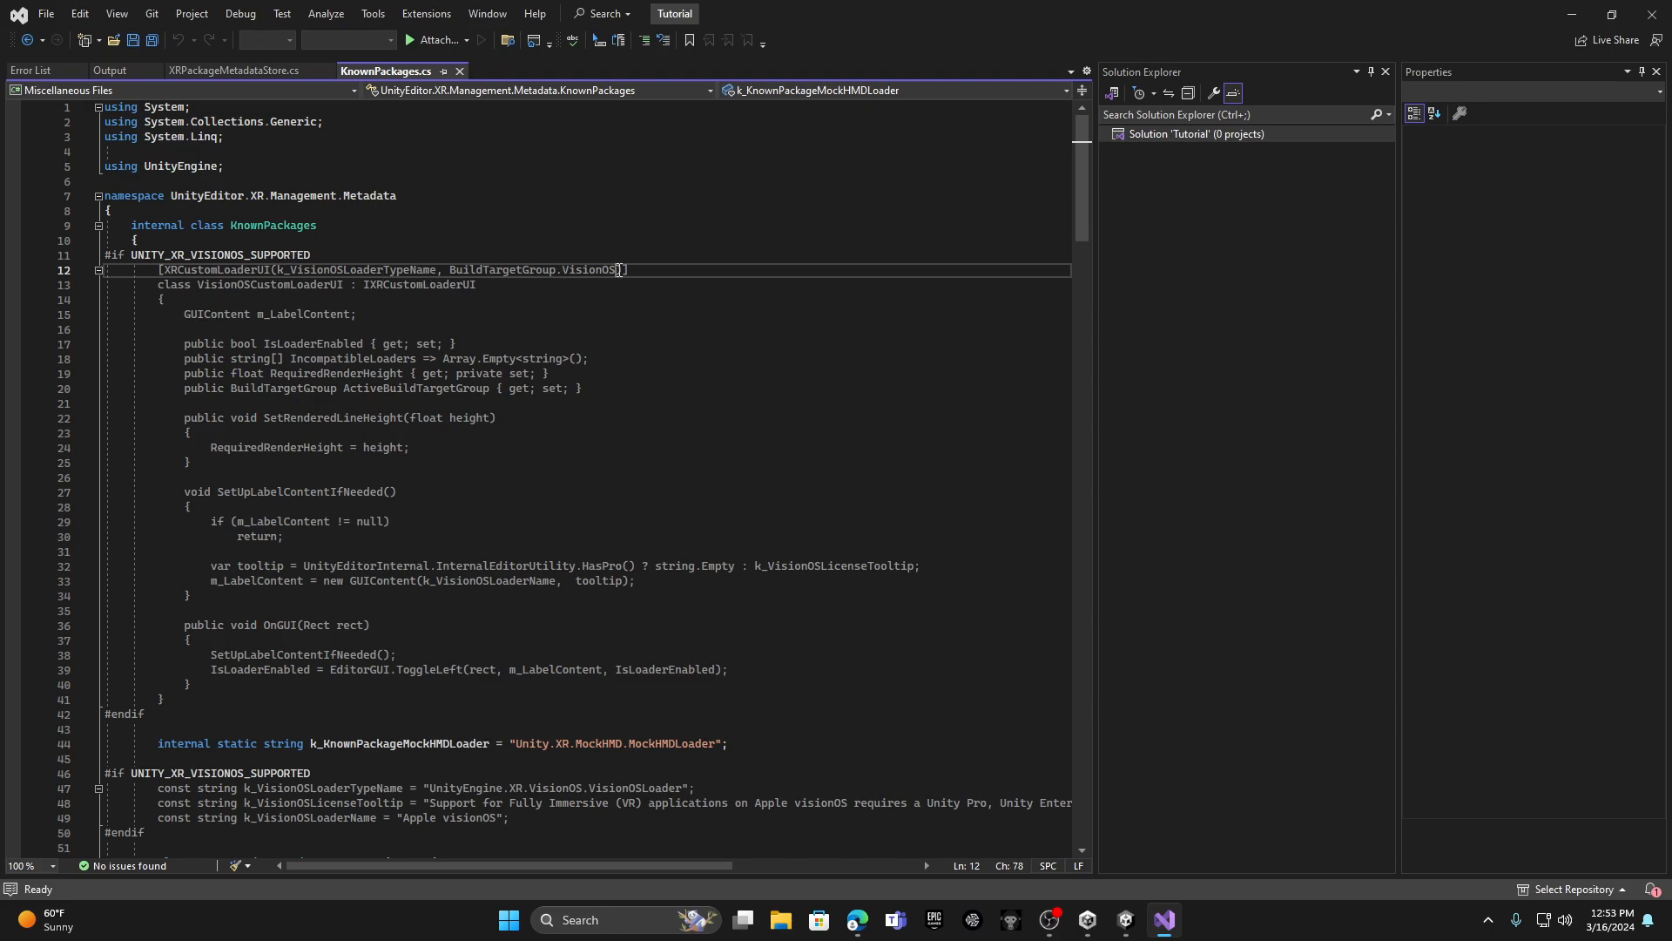
{"action": "key", "text": "BackSpace"}
{"action": "key", "text": "BackSpace"}
{"action": "key", "text": "BackSpace"}
{"action": "key", "text": "BackSpace"}
{"action": "key", "text": "BackSpace"}
{"action": "key", "text": "BackSpace"}
{"action": "key", "text": "BackSpace"}
{"action": "key", "text": "BackSpace"}
{"action": "type", "text": "st"}
{"action": "key", "text": "BackSpace"}
{"action": "key", "text": "BackSpace"}
{"action": "type", "text": "Standa"}
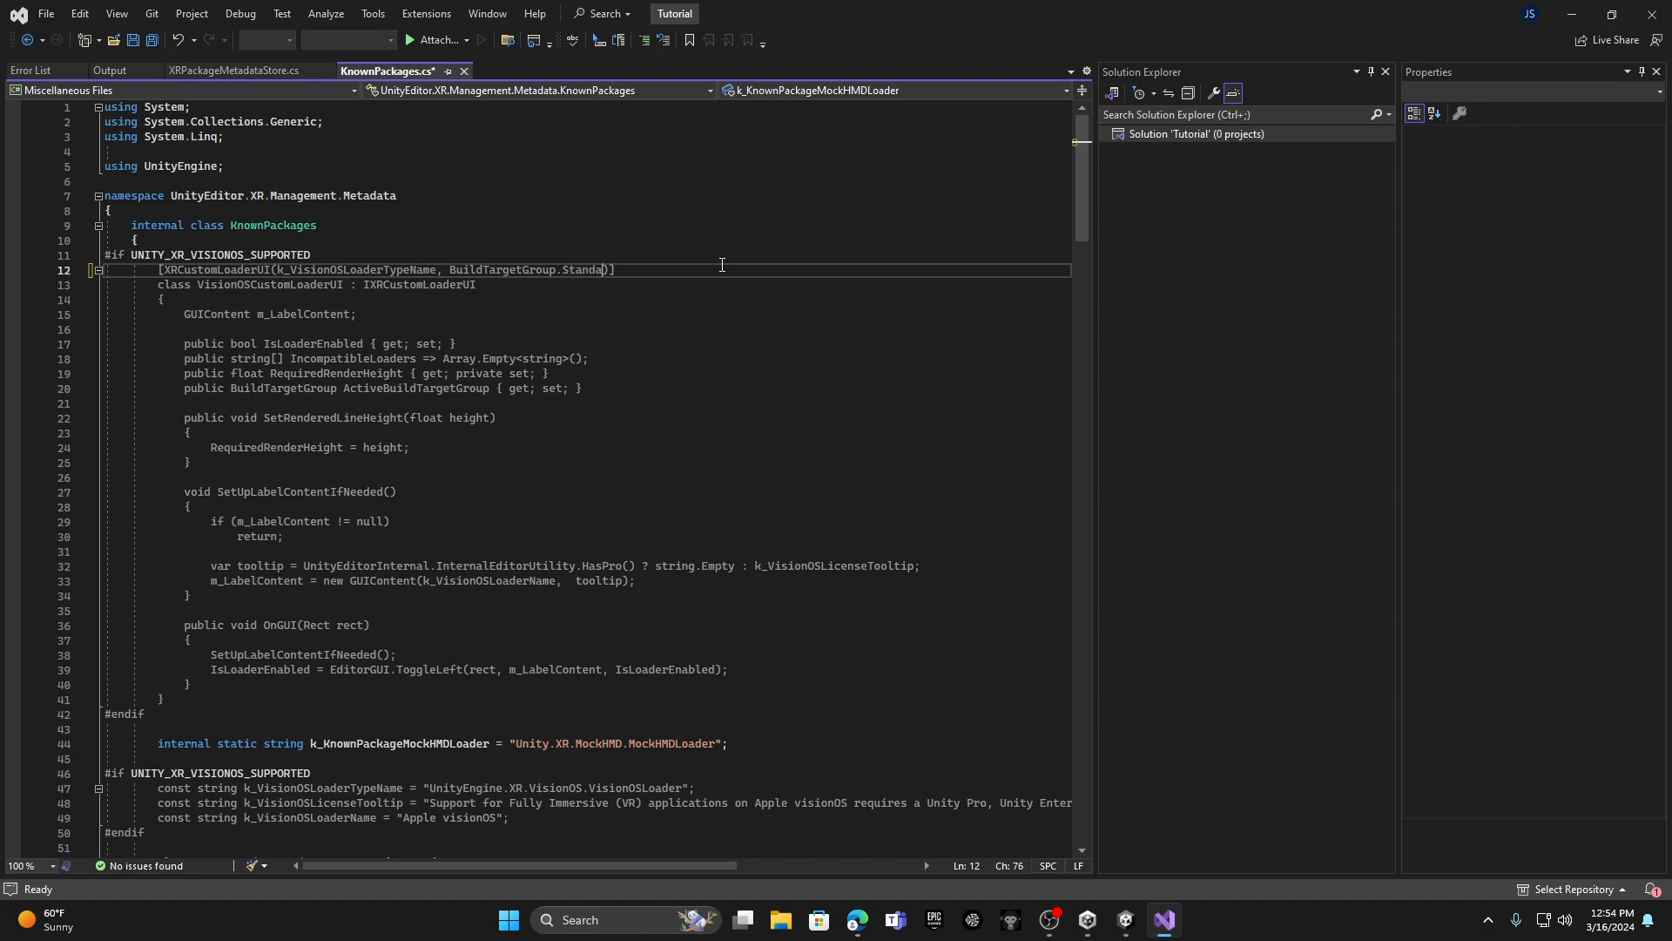
{"action": "type", "text": "lone"}
{"action": "key", "text": "ctrl+s"}
Change line 232's VisionOS target to Standalone, save KnownPackages.cs, and return to Unity
{"action": "left_click_drag", "start_coordinate": [1081, 169], "coordinate": [1071, 649]}
{"action": "left_click", "coordinate": [528, 576]}
{"action": "left_click", "coordinate": [526, 554]}
{"action": "key", "text": "BackSpace"}
{"action": "key", "text": "BackSpace"}
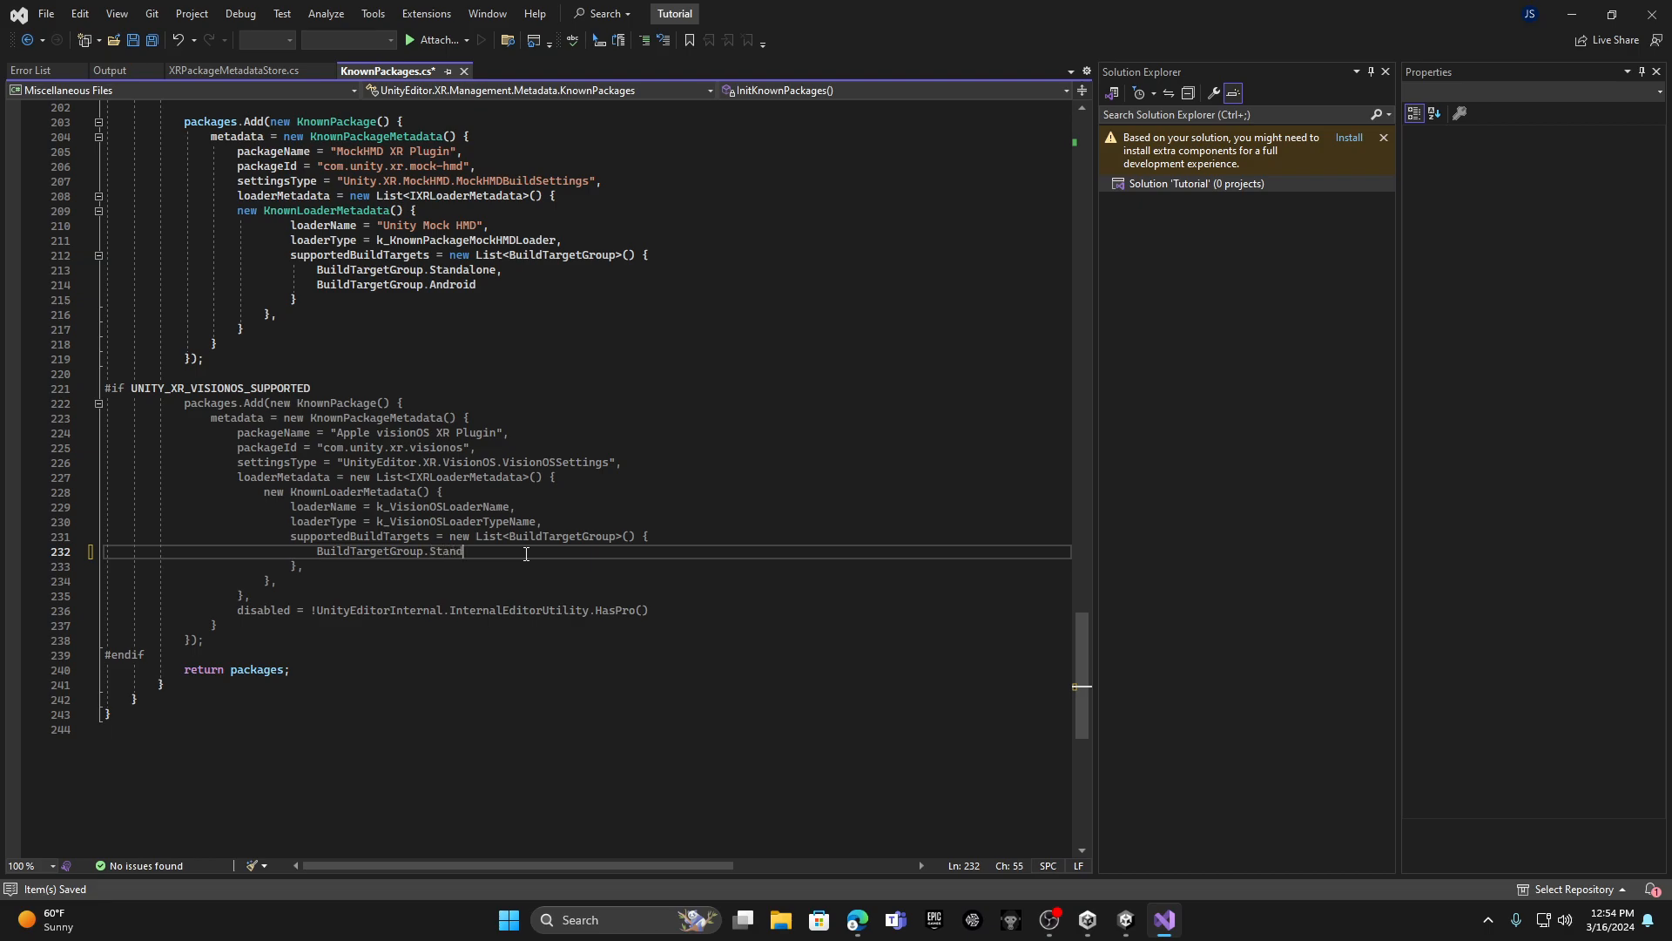
{"action": "key", "text": "ctrl+s"}
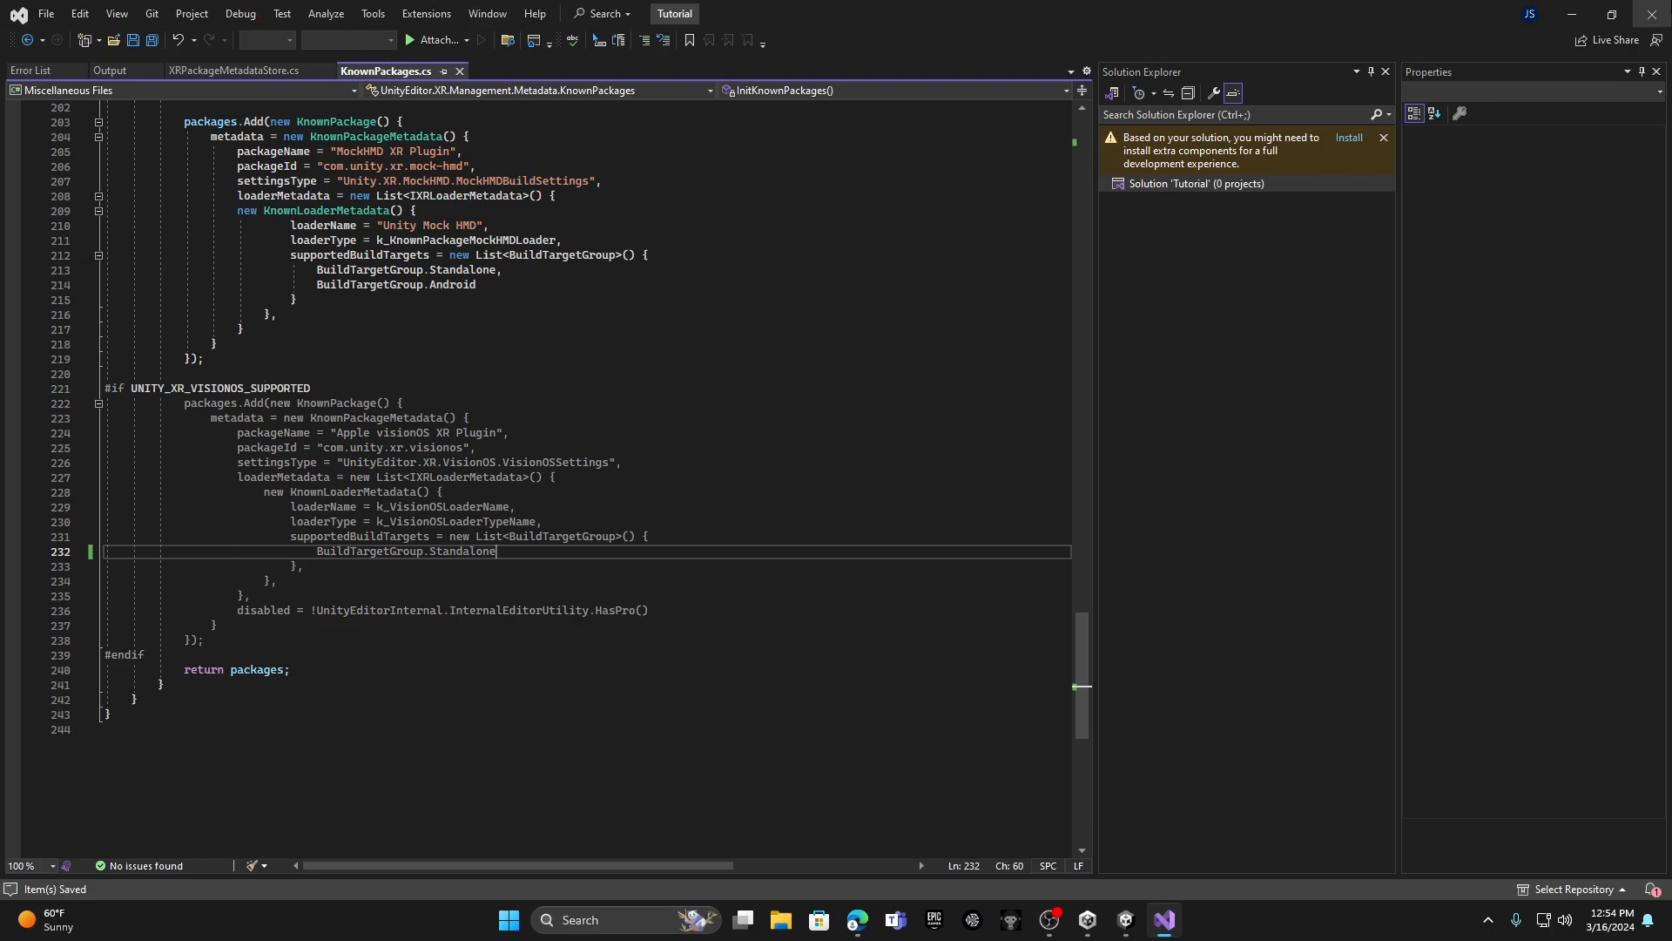
{"action": "key", "text": "alt+Tab"}
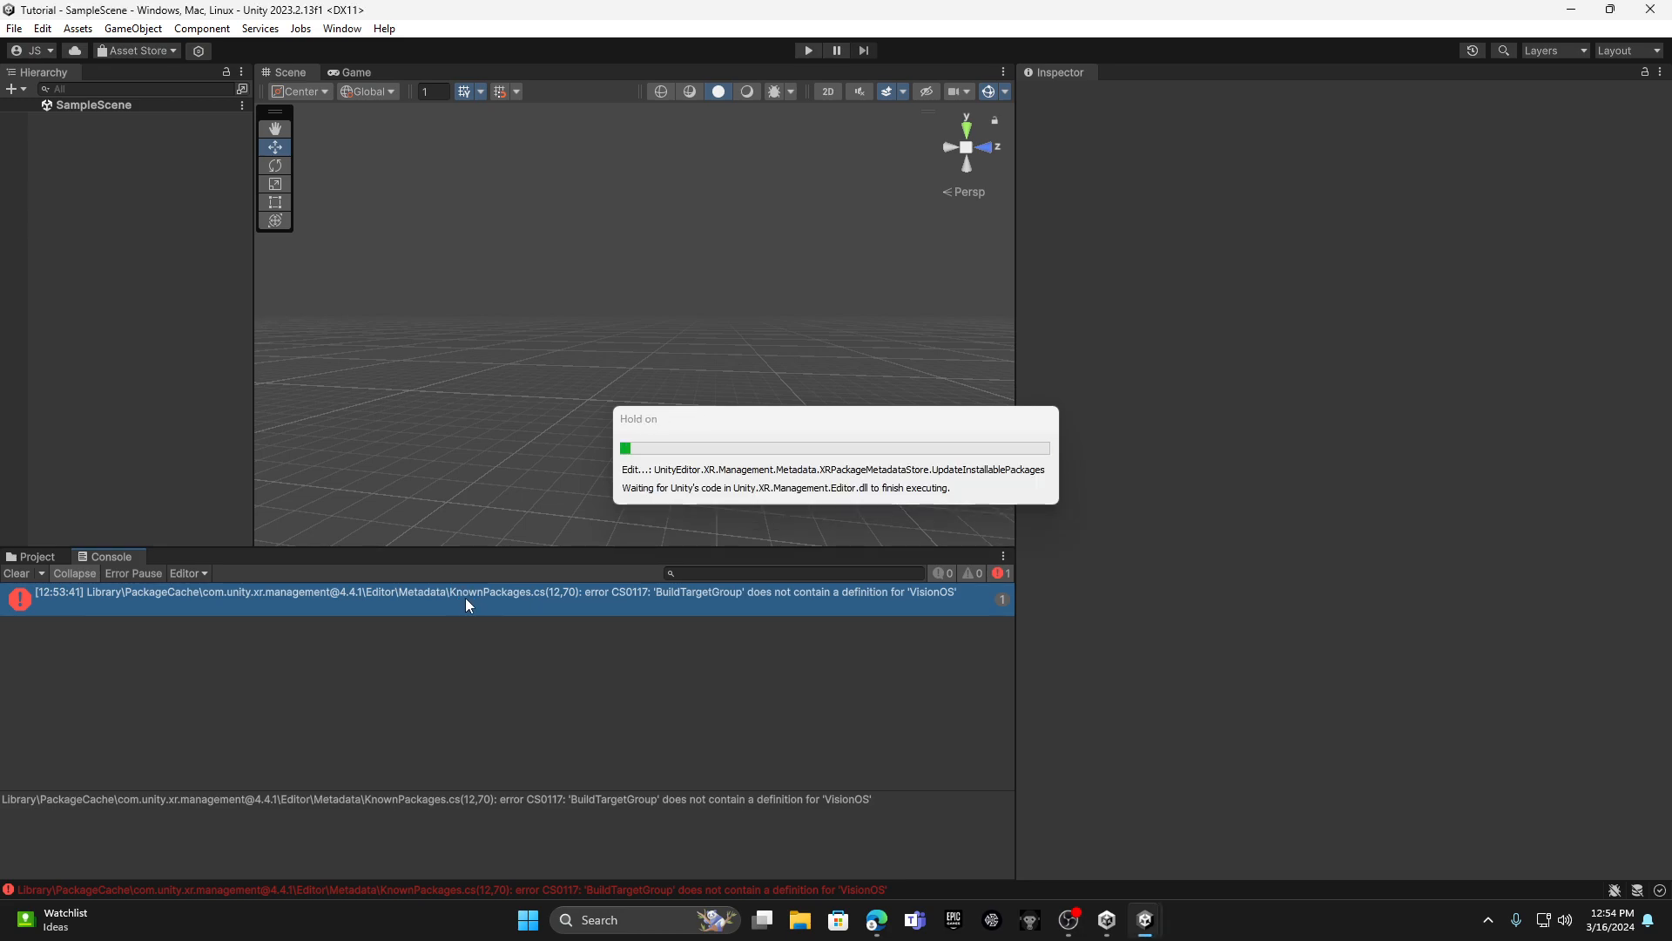
Tick OpenXR in XR Plug-in Management and open its Project Validation issues list
{"action": "left_click", "coordinate": [44, 554]}
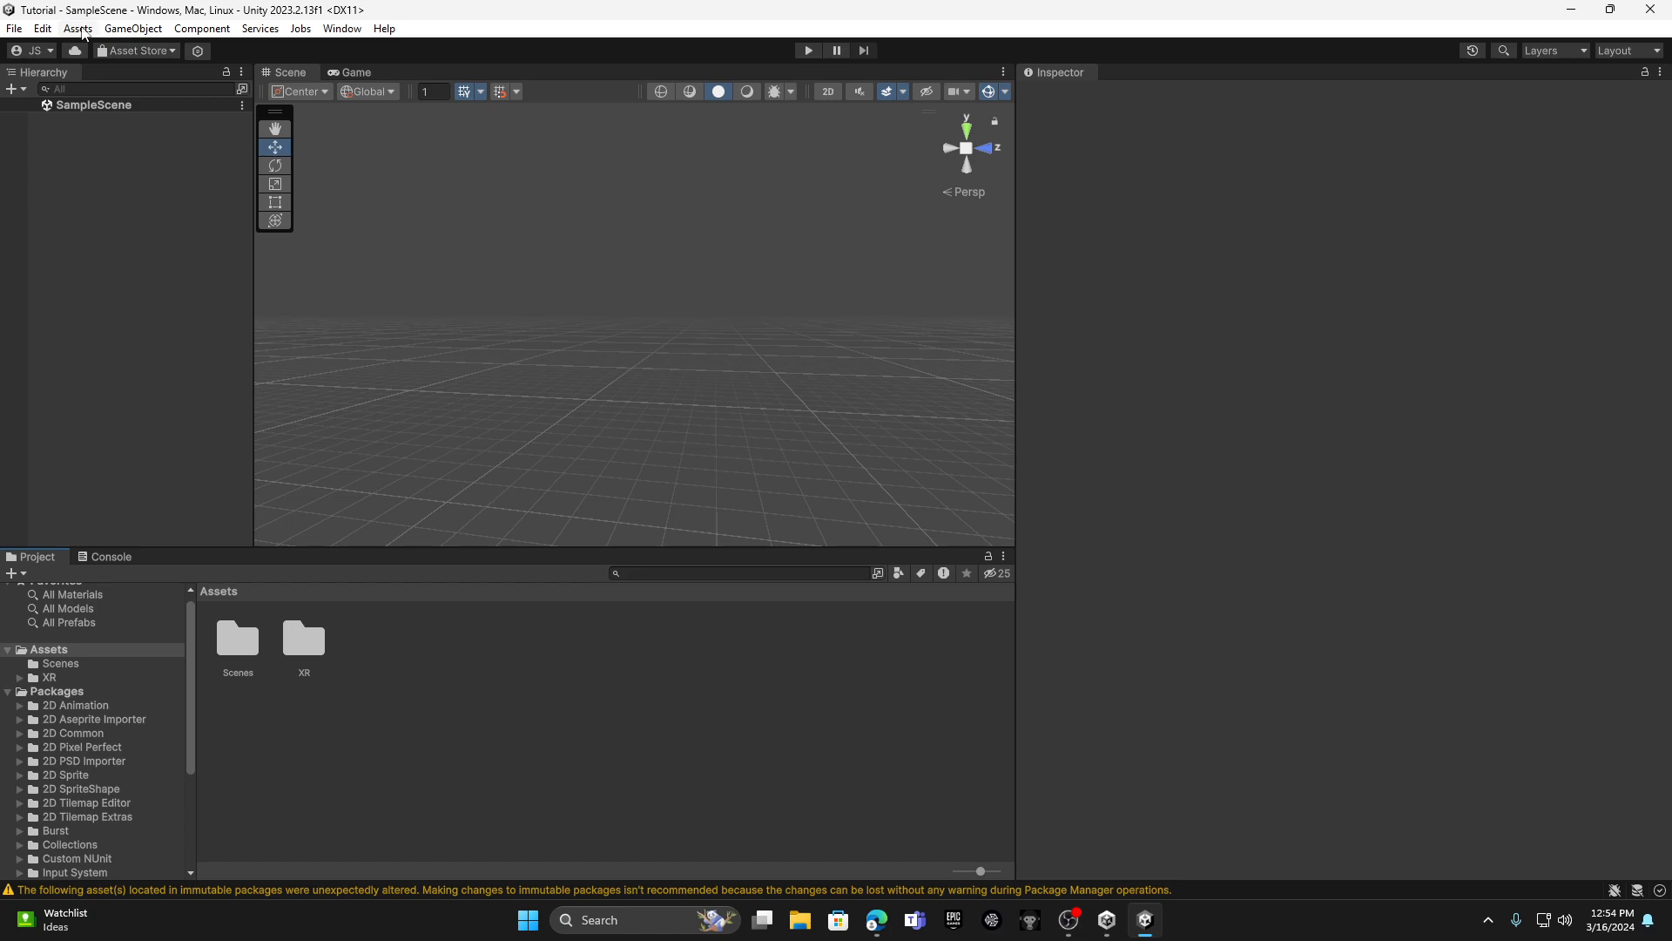
{"action": "left_click", "coordinate": [43, 29]}
{"action": "left_click", "coordinate": [96, 599]}
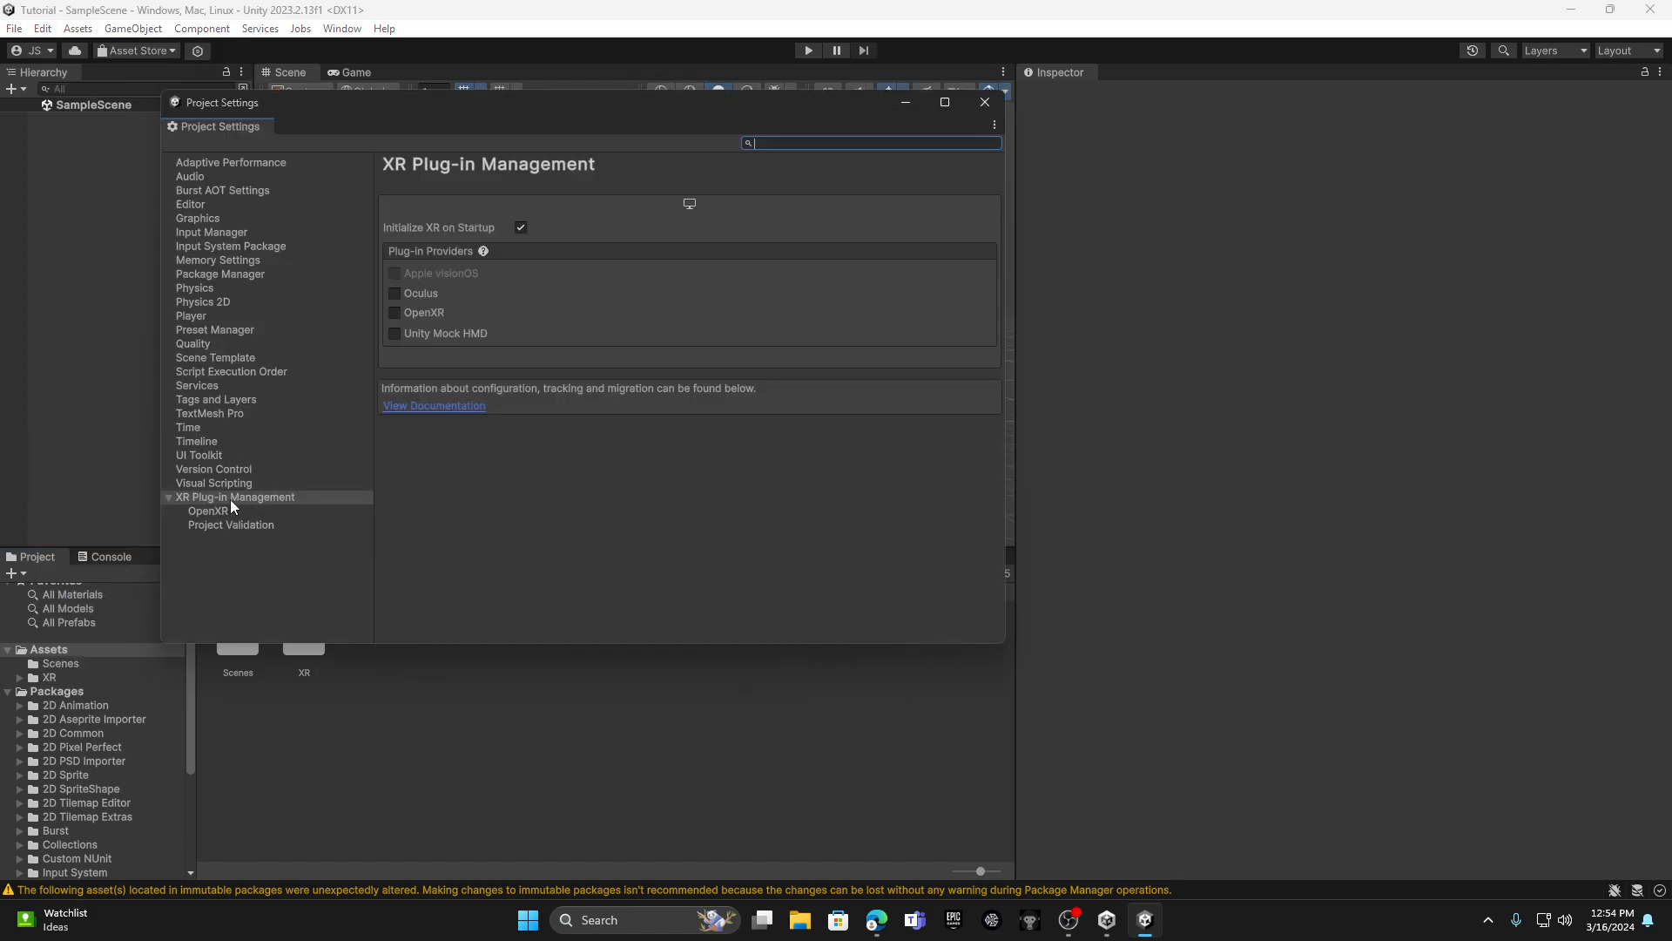
{"action": "left_click", "coordinate": [395, 314]}
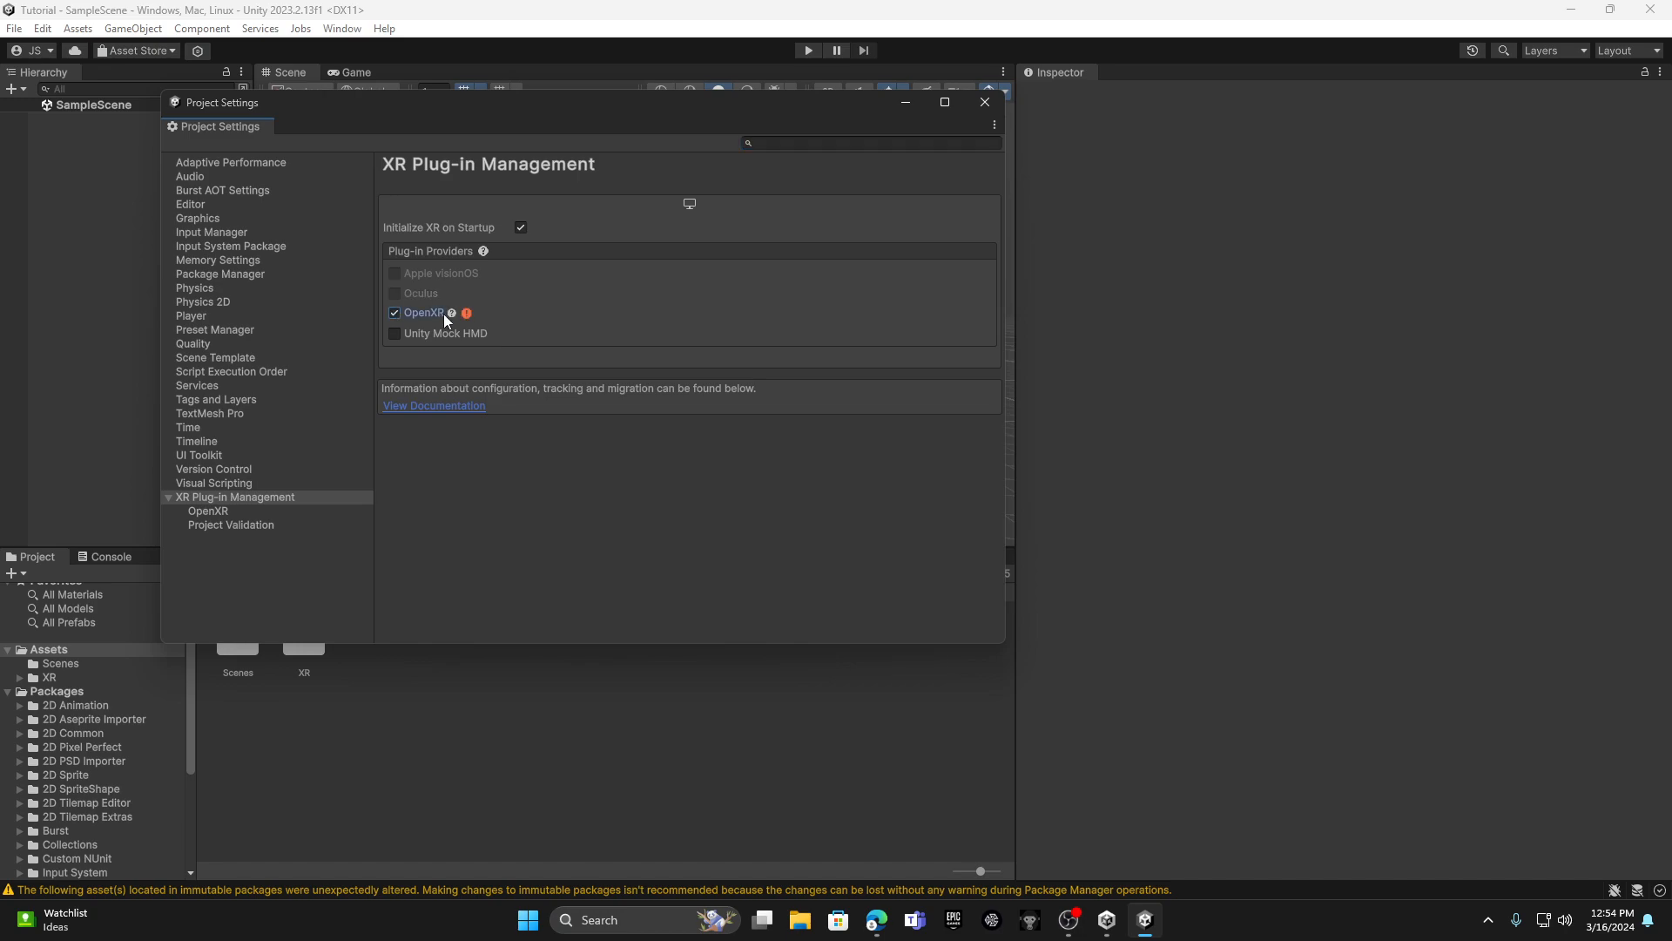
{"action": "left_click", "coordinate": [468, 313]}
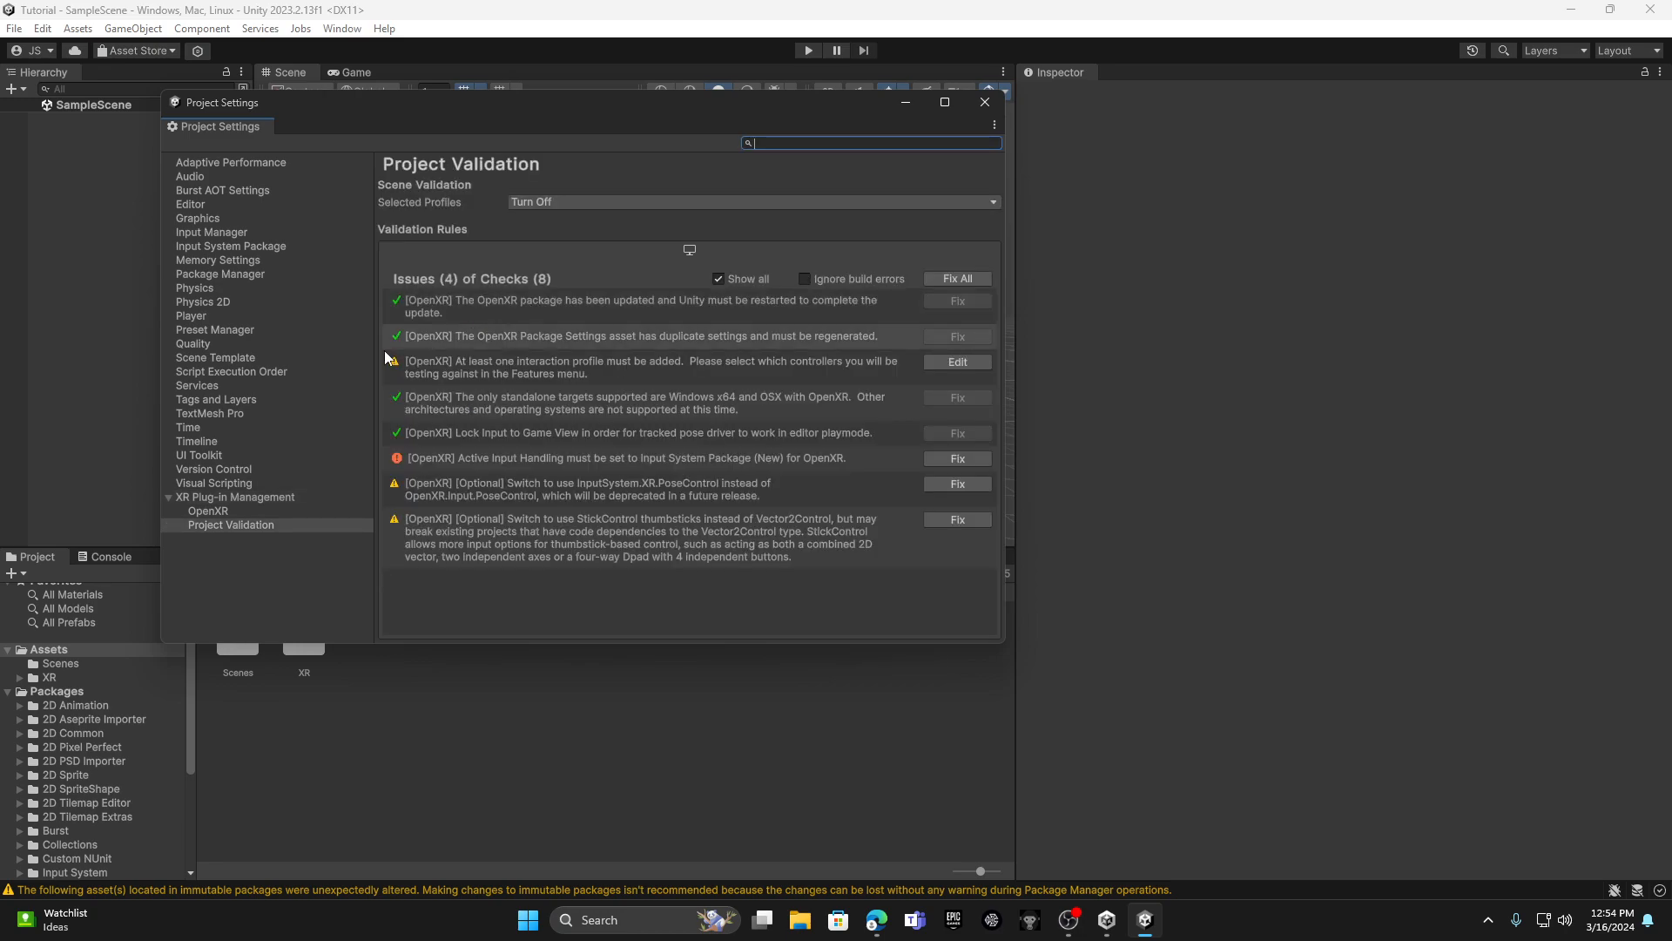
{"action": "left_click", "coordinate": [228, 499]}
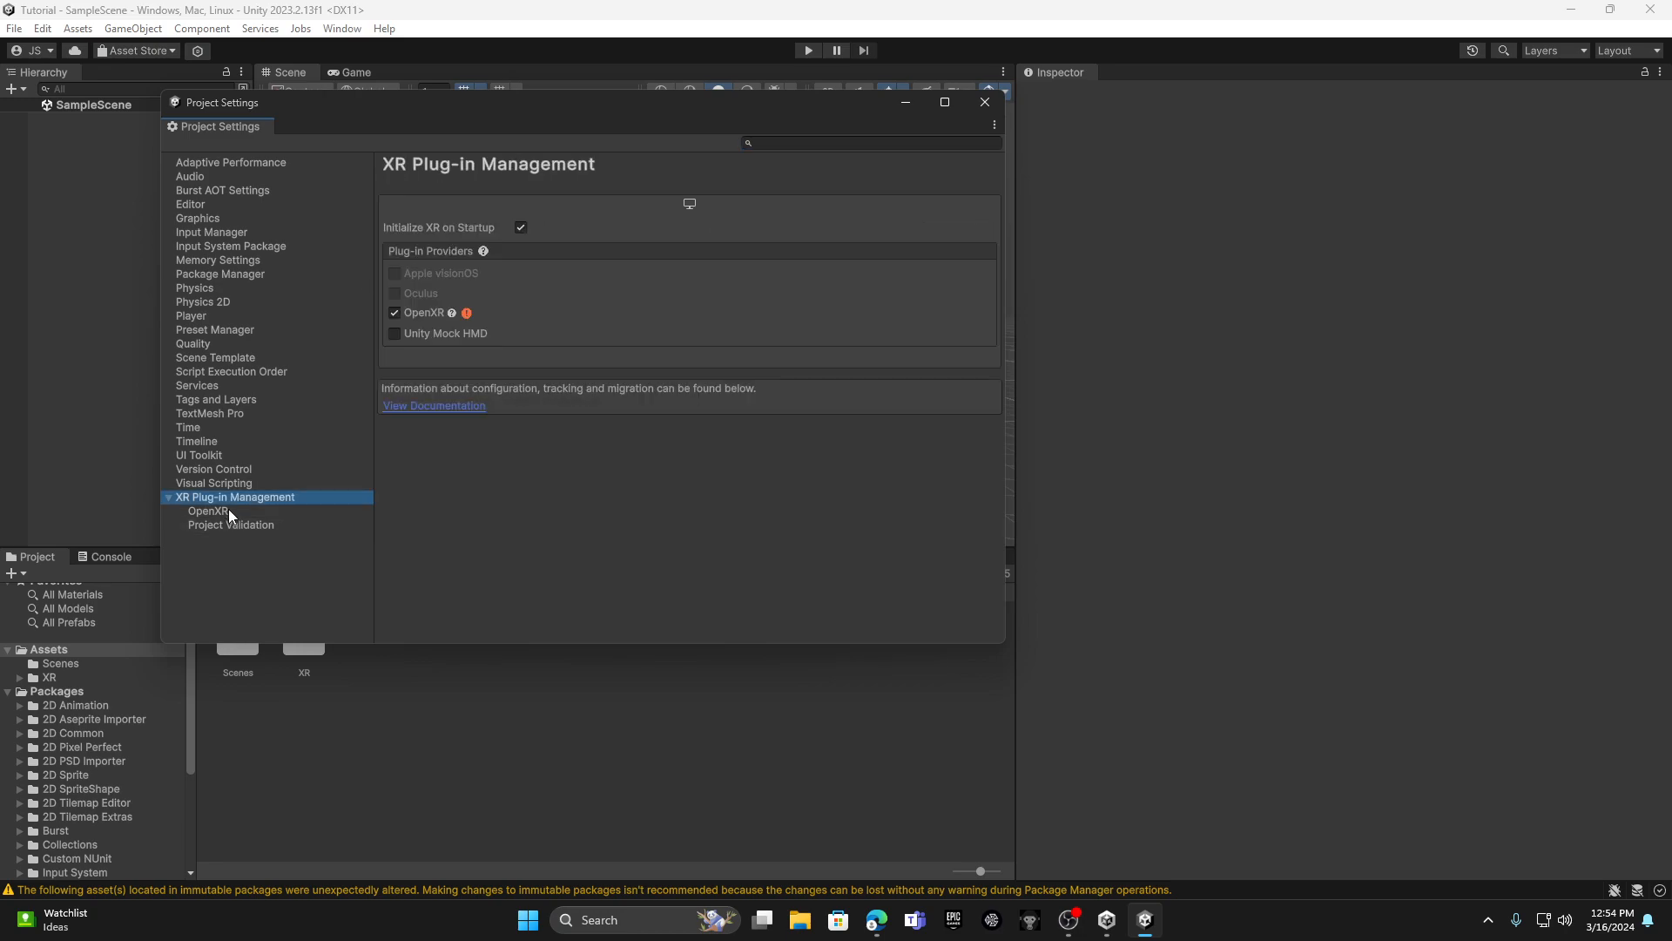
{"action": "left_click", "coordinate": [468, 314]}
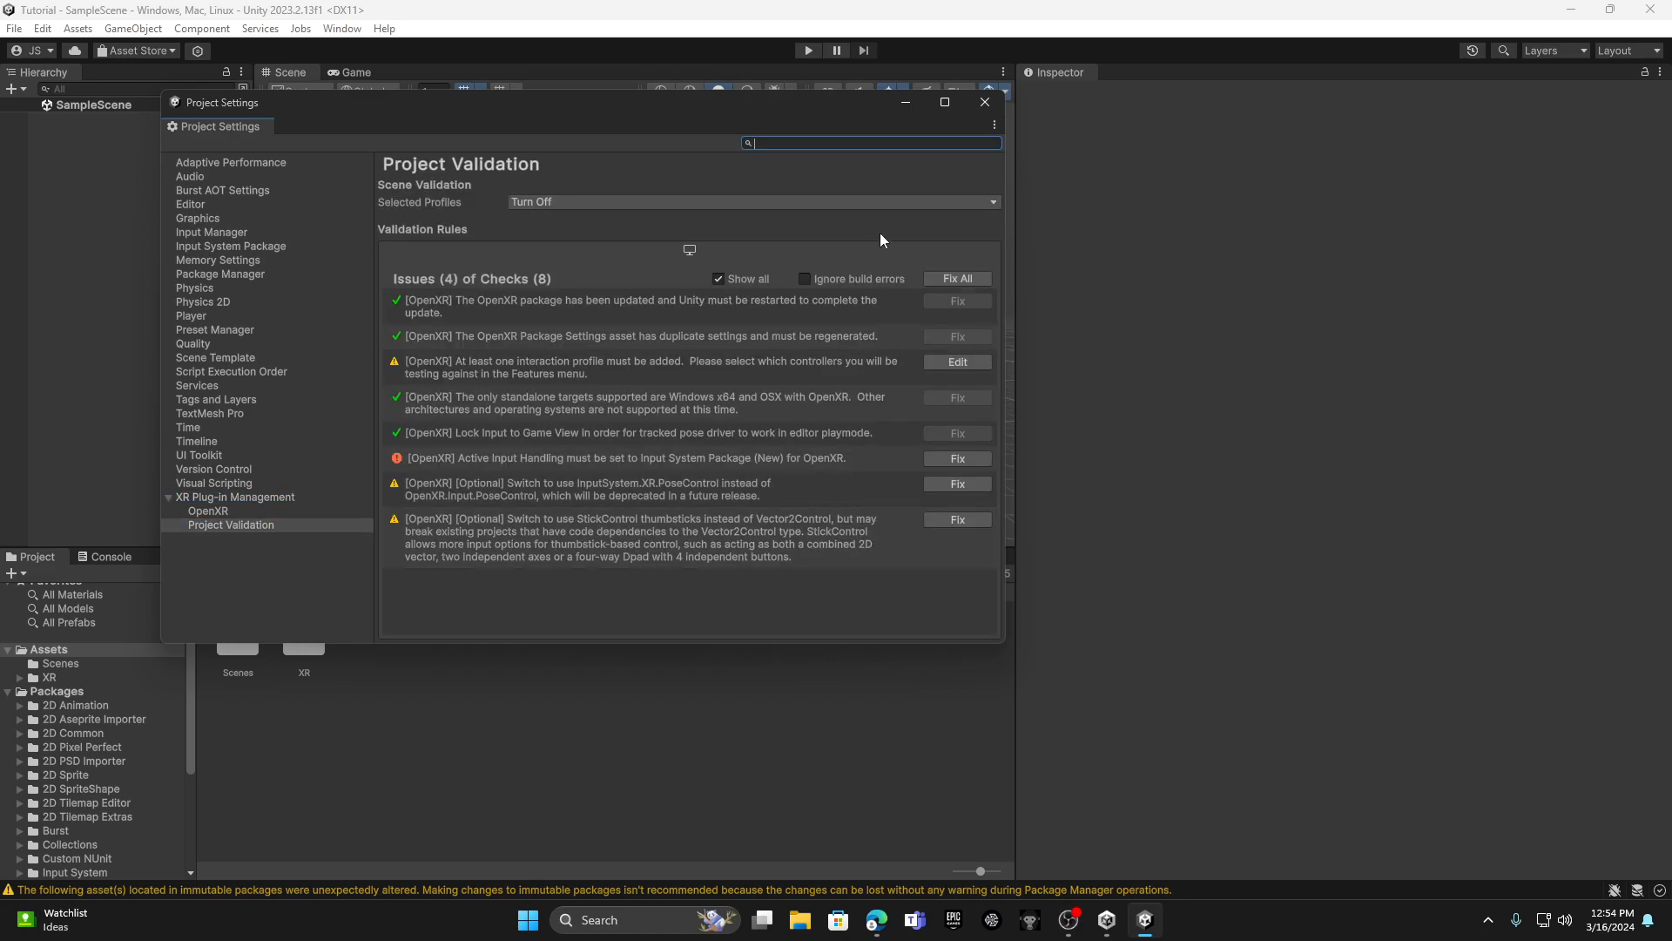
Fix All validation issues and apply the required editor restart
{"action": "left_click", "coordinate": [952, 282]}
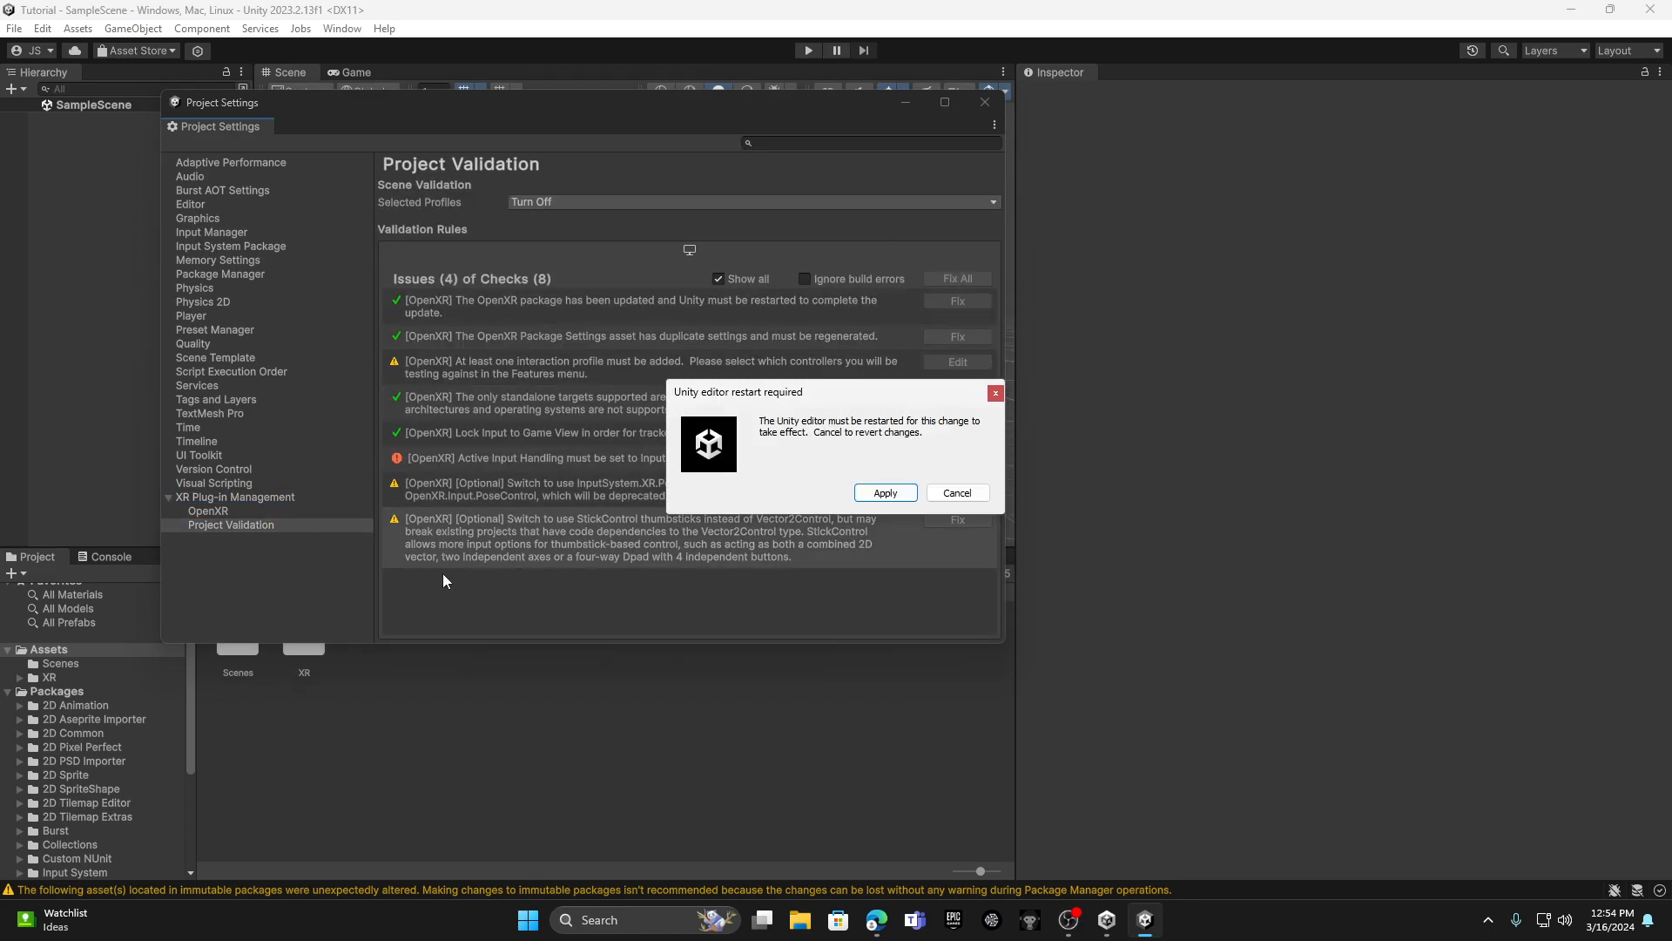
{"action": "left_click", "coordinate": [885, 492]}
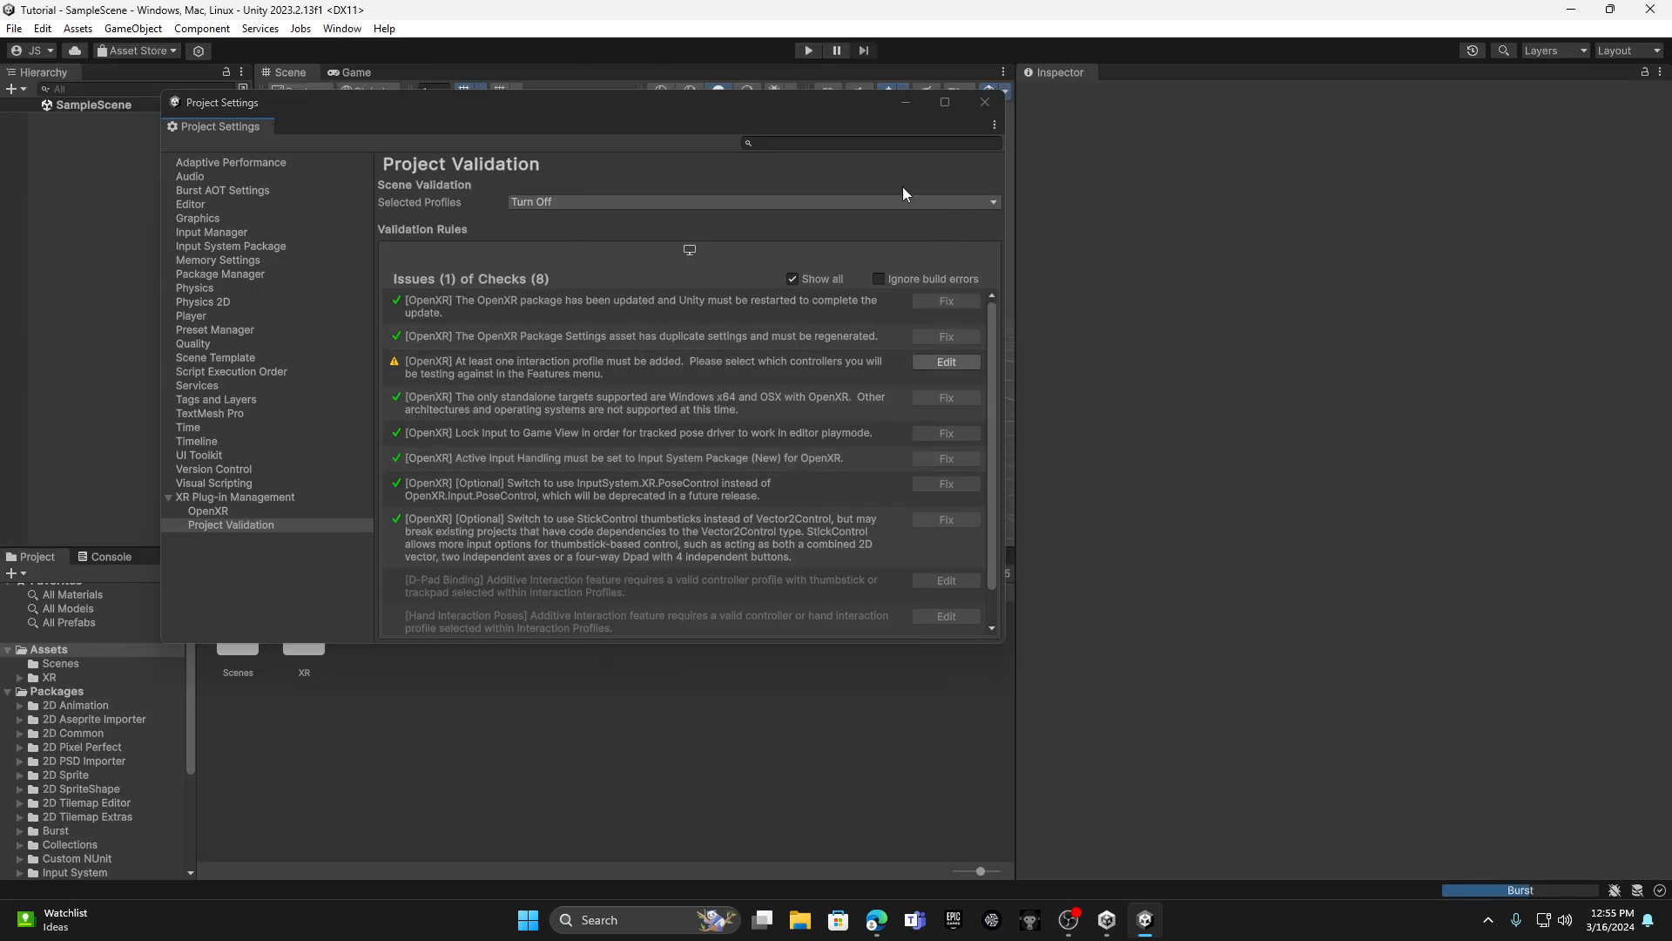
Set the OpenXR render mode to Multi-pass
{"action": "left_click", "coordinate": [209, 510]}
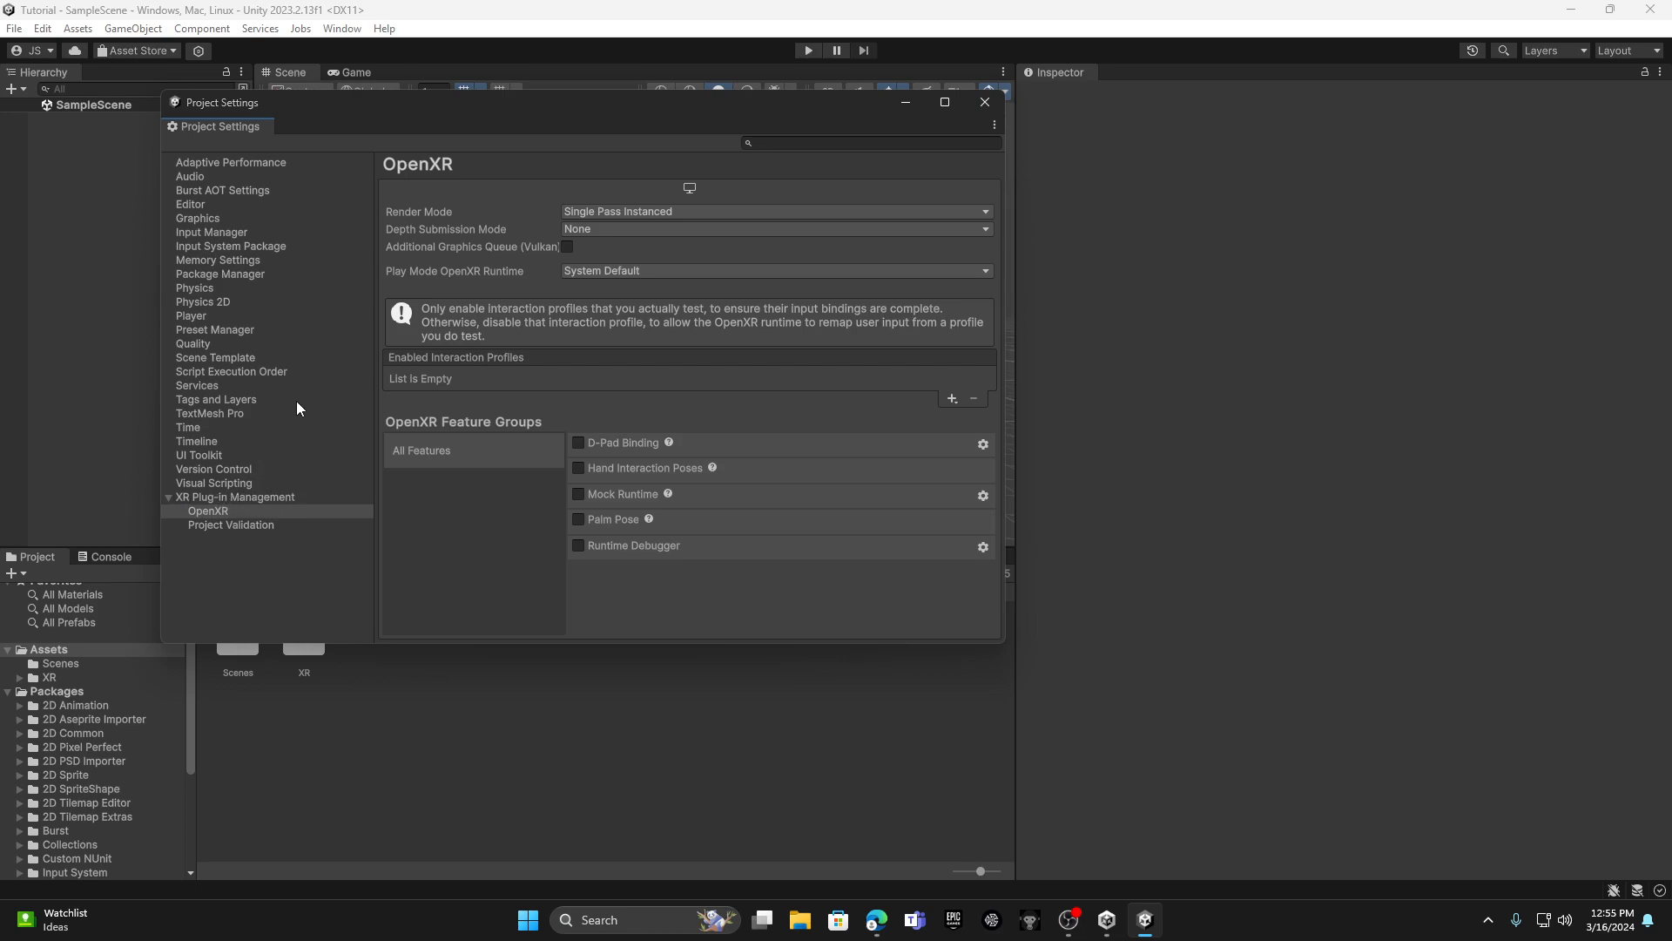
{"action": "left_click", "coordinate": [604, 213]}
{"action": "left_click", "coordinate": [607, 230]}
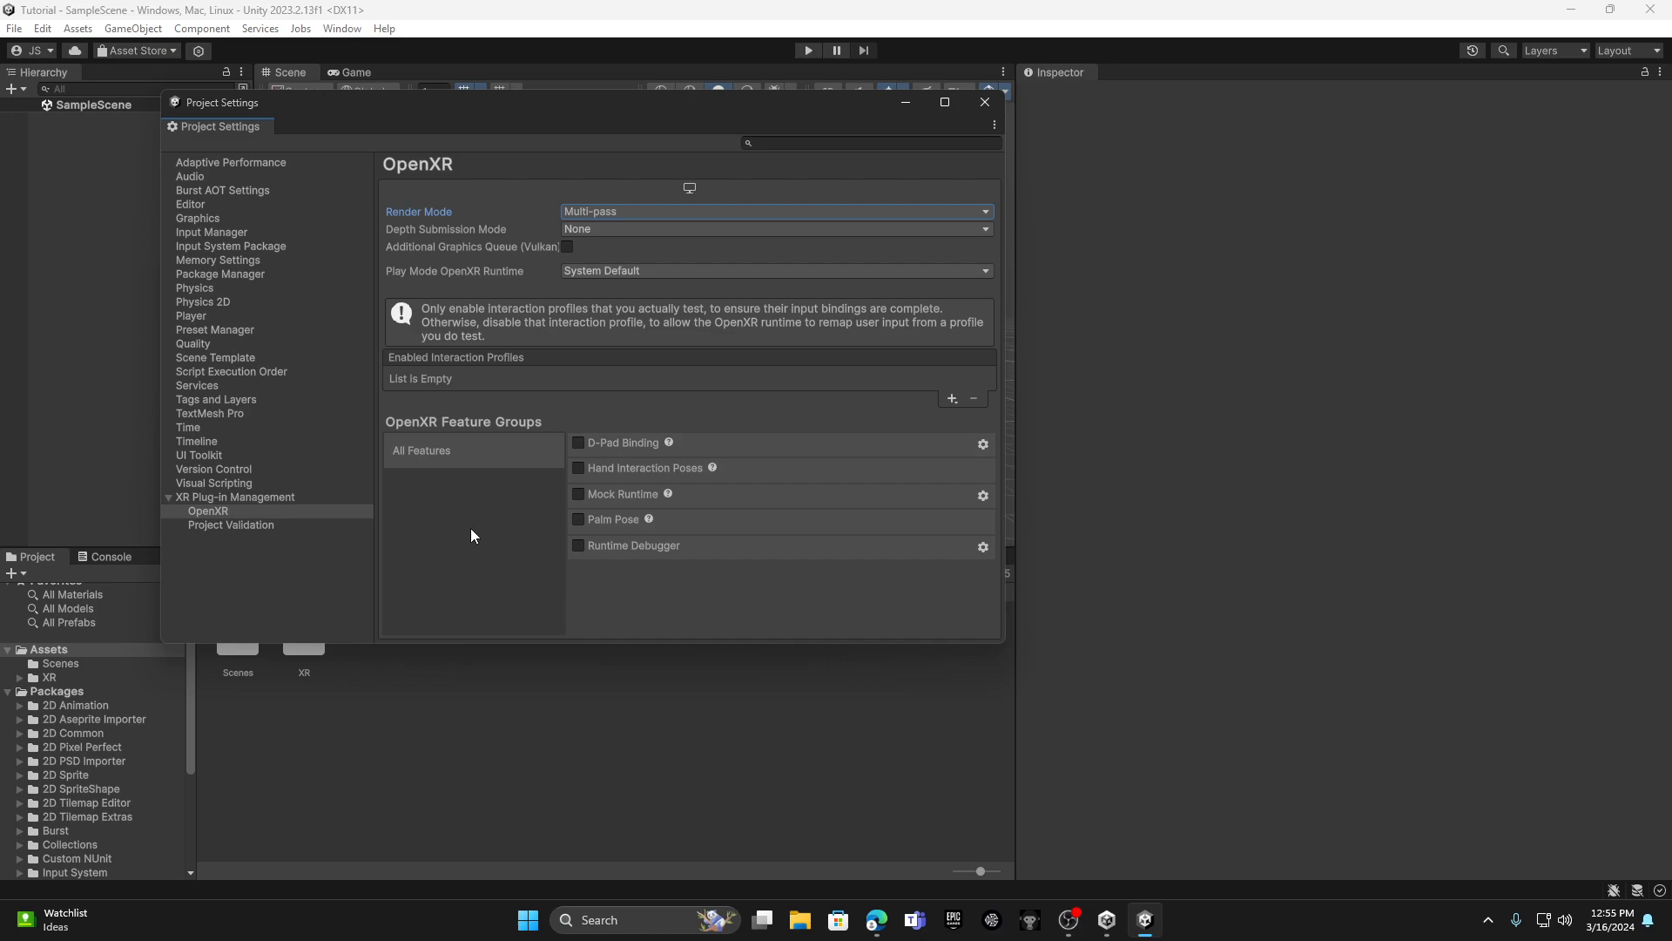
Add the Oculus Touch and Valve Index controller interaction profiles
{"action": "left_click", "coordinate": [950, 400]}
{"action": "left_click", "coordinate": [1008, 576]}
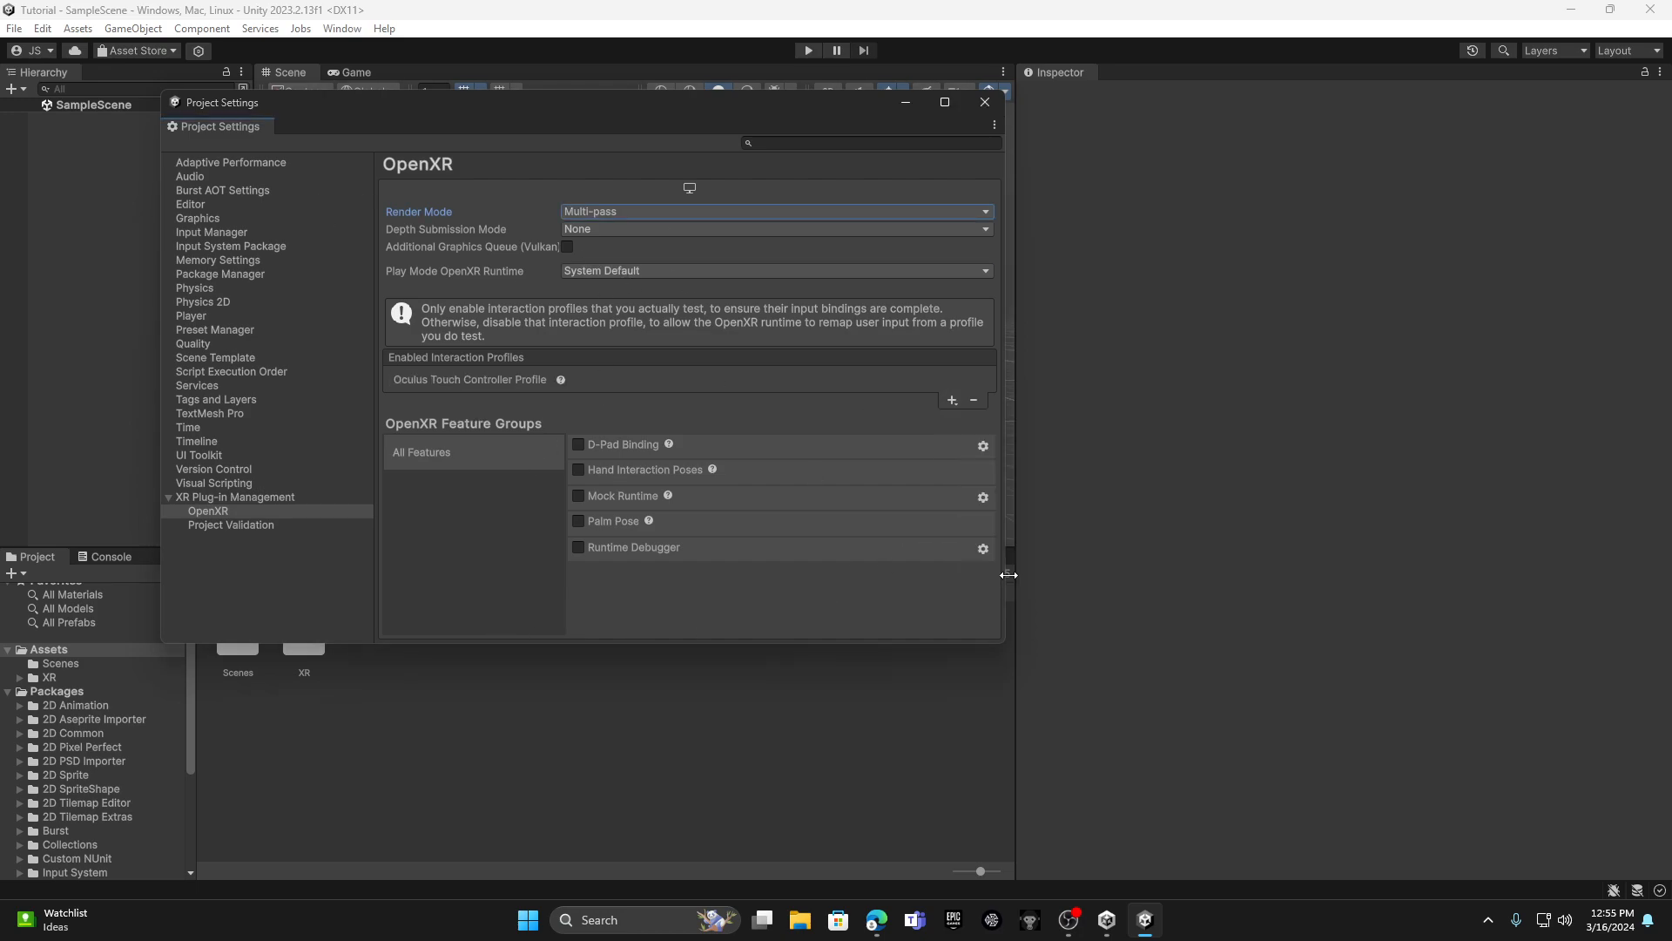
{"action": "left_click", "coordinate": [952, 401]}
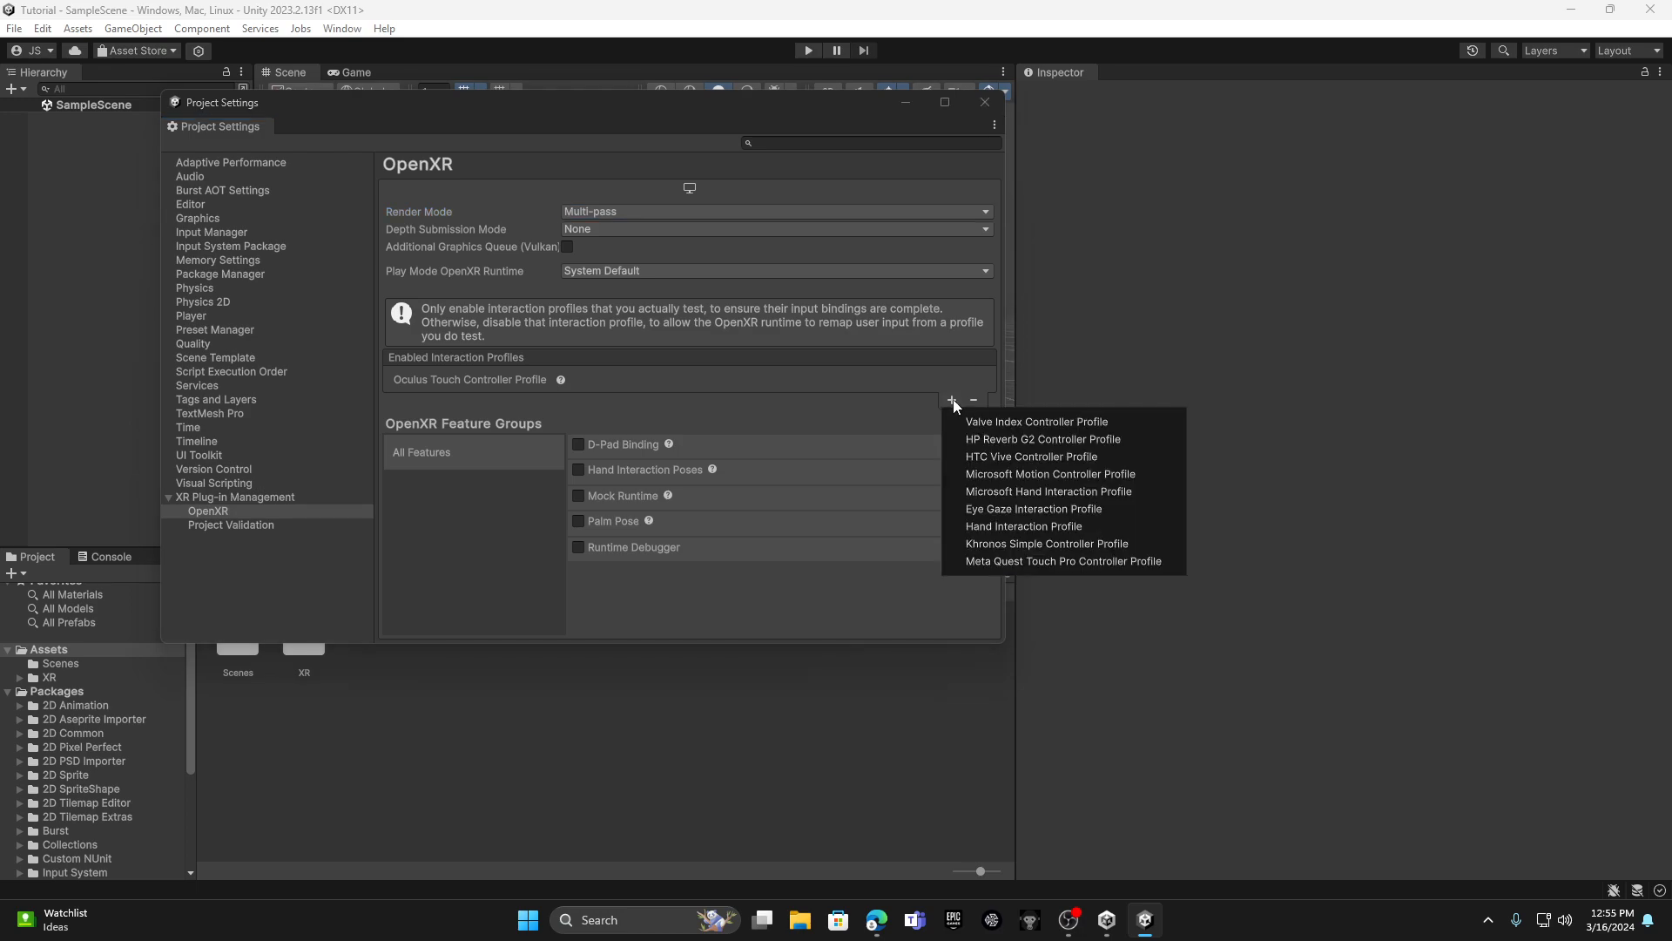
{"action": "left_click", "coordinate": [971, 422]}
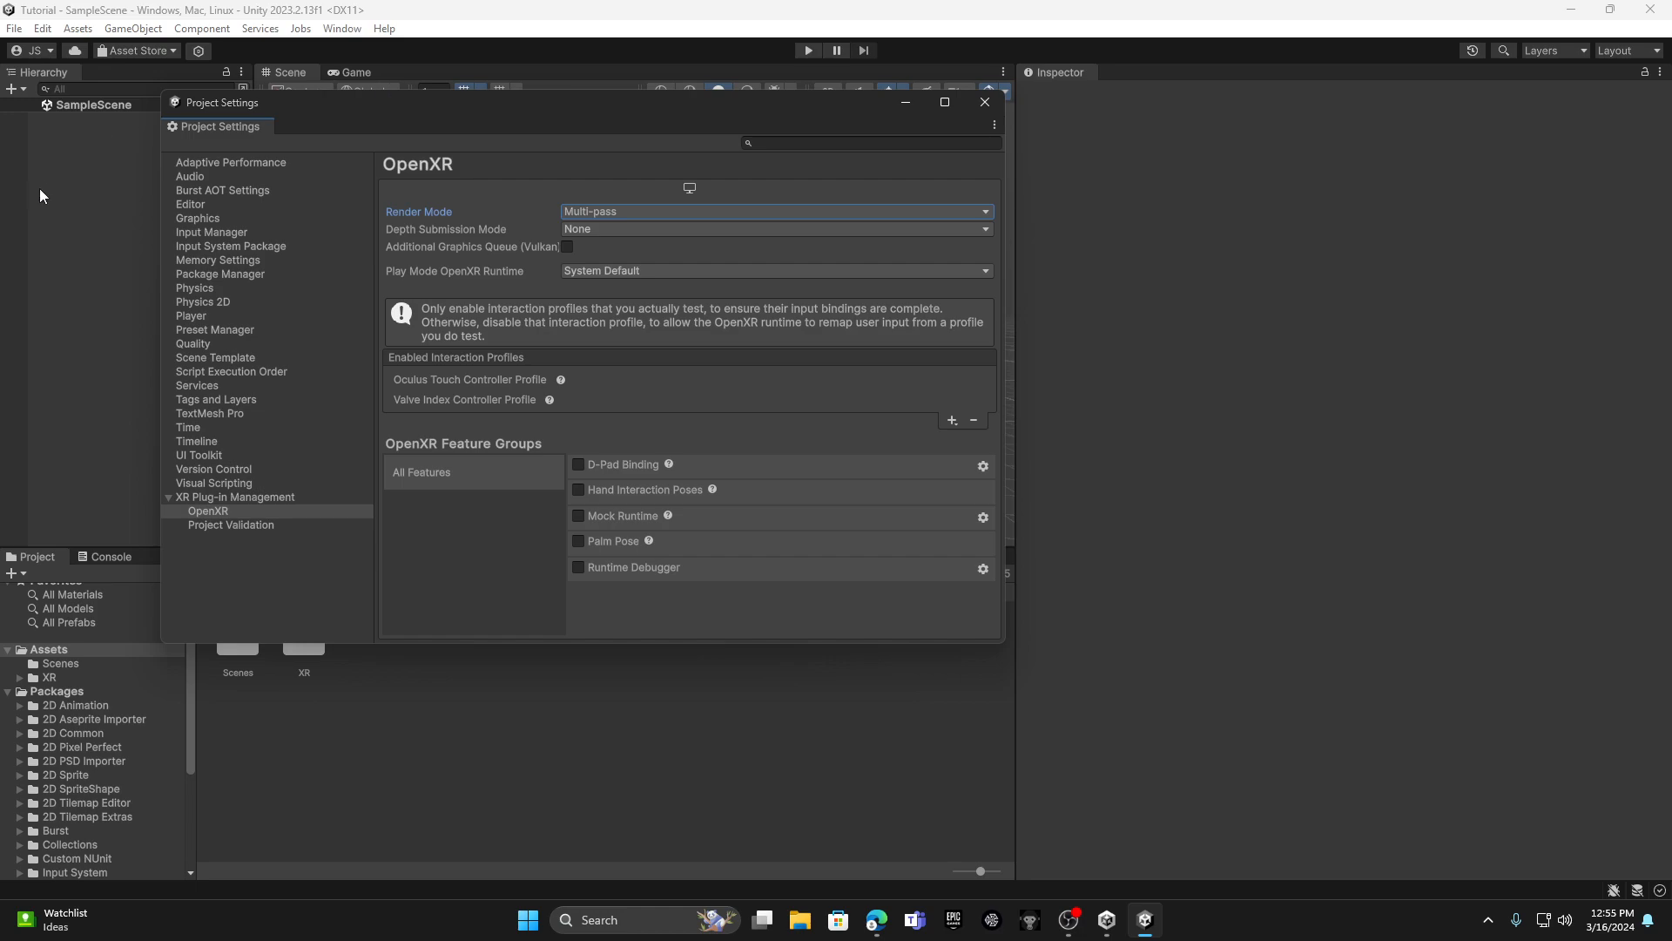
{"action": "left_click_drag", "start_coordinate": [429, 116], "coordinate": [416, 127]}
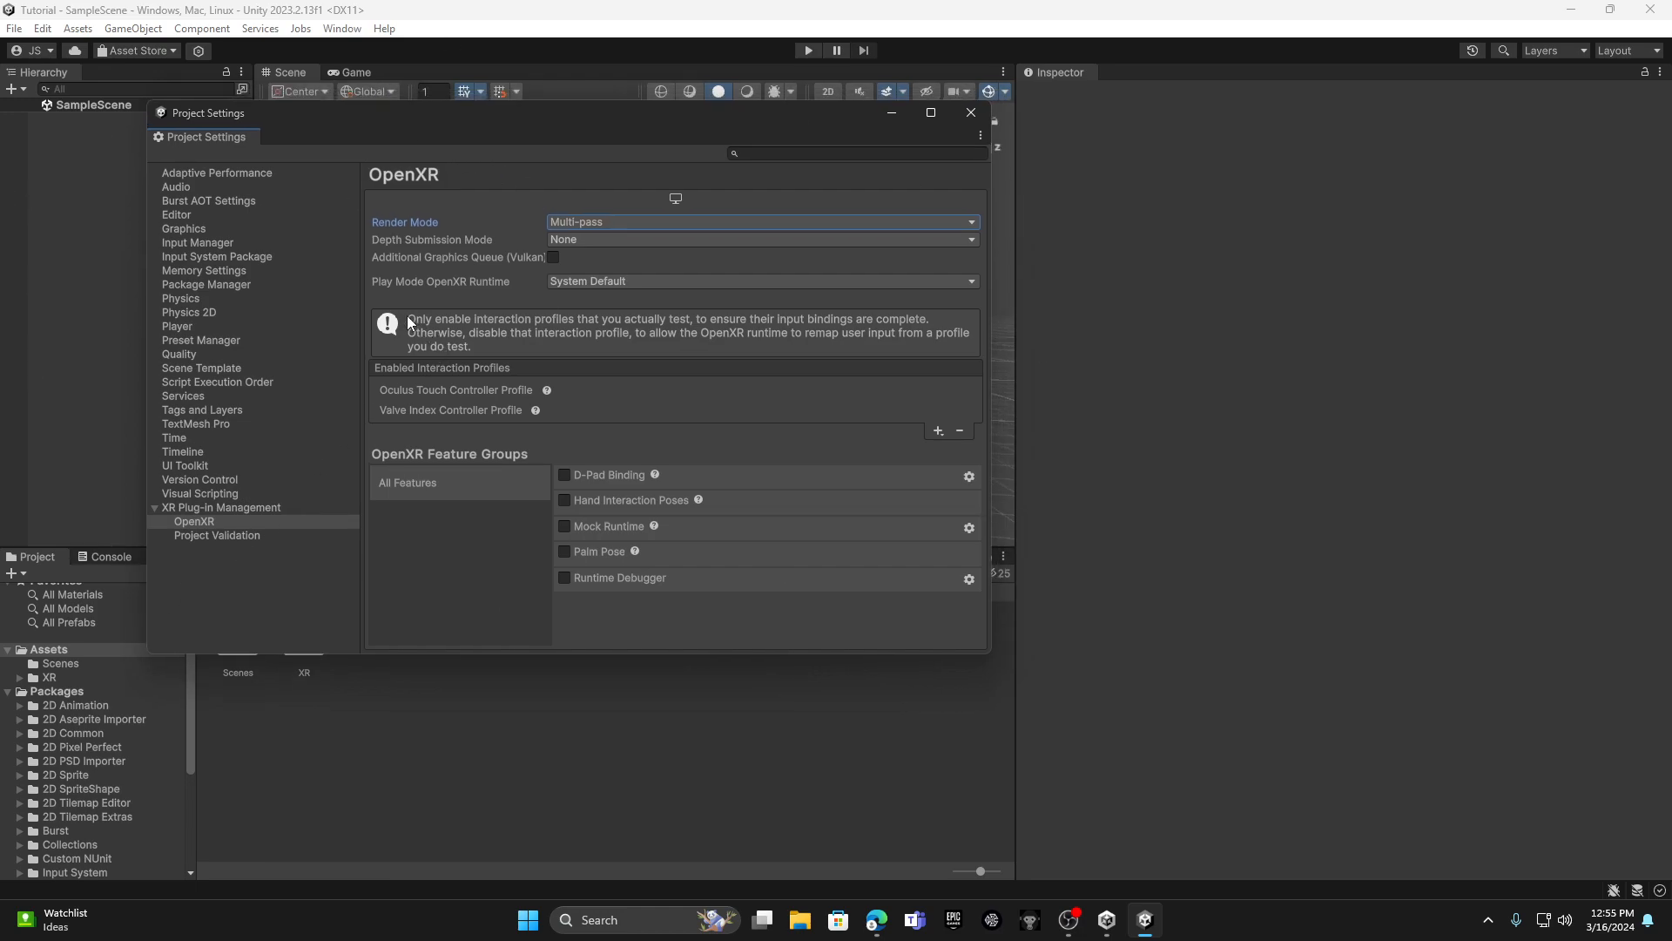
Confirm Project Validation is clear, close Project Settings, and bring up the GorillaLocomotion repository page
{"action": "left_click", "coordinate": [181, 508]}
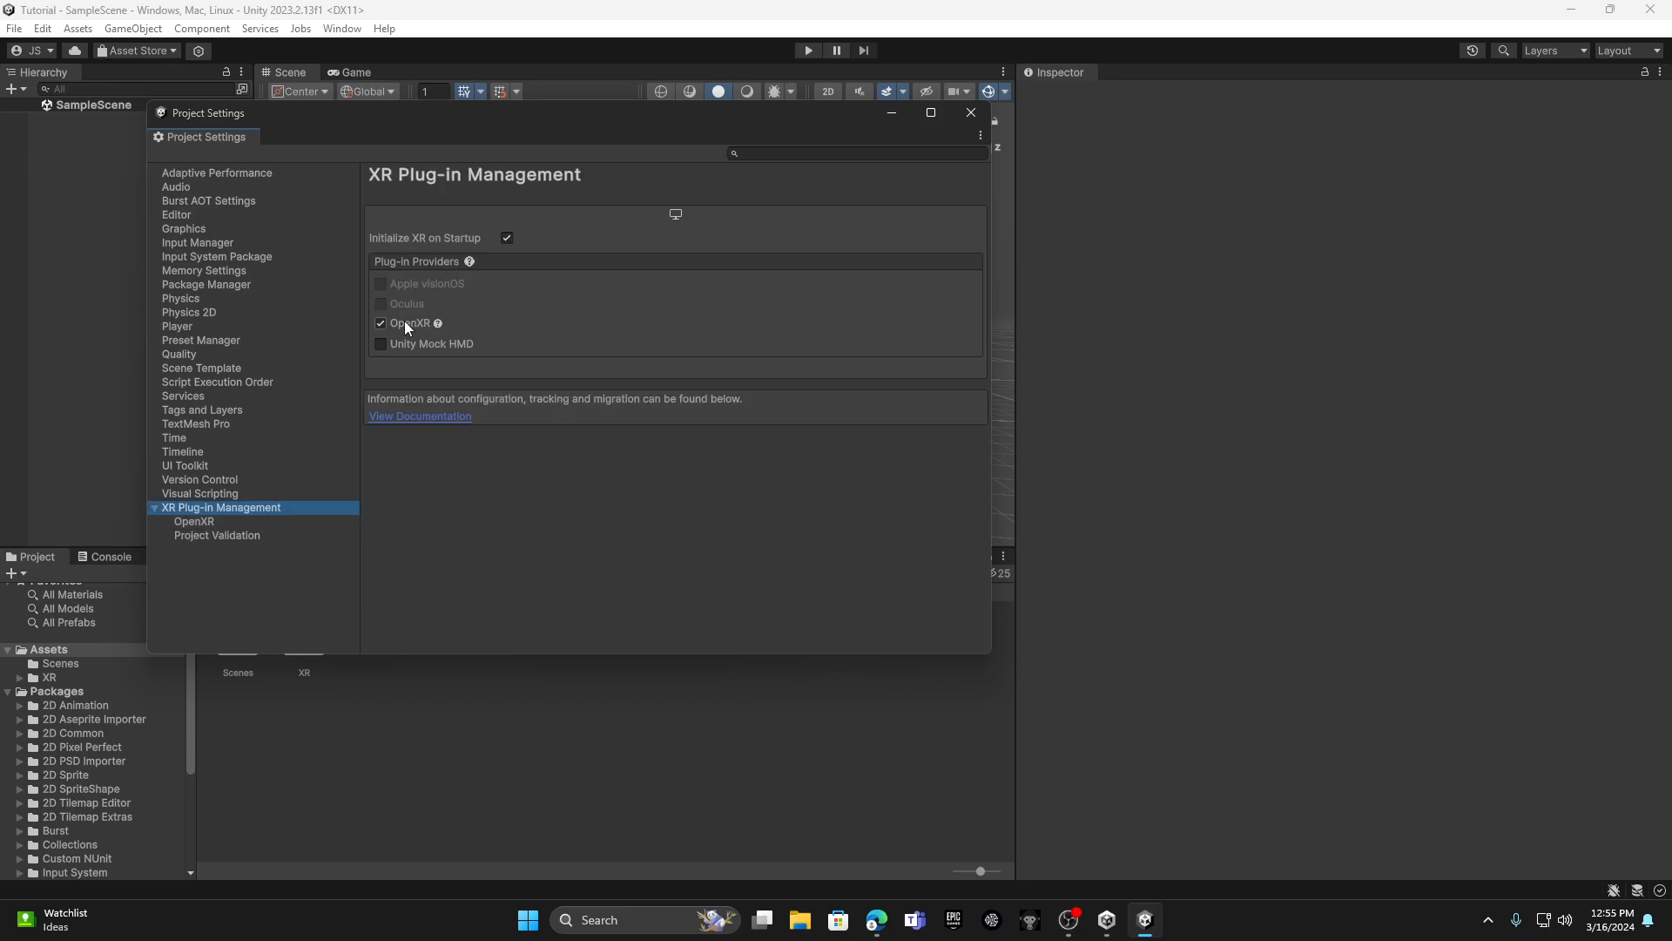
{"action": "left_click", "coordinate": [275, 535]}
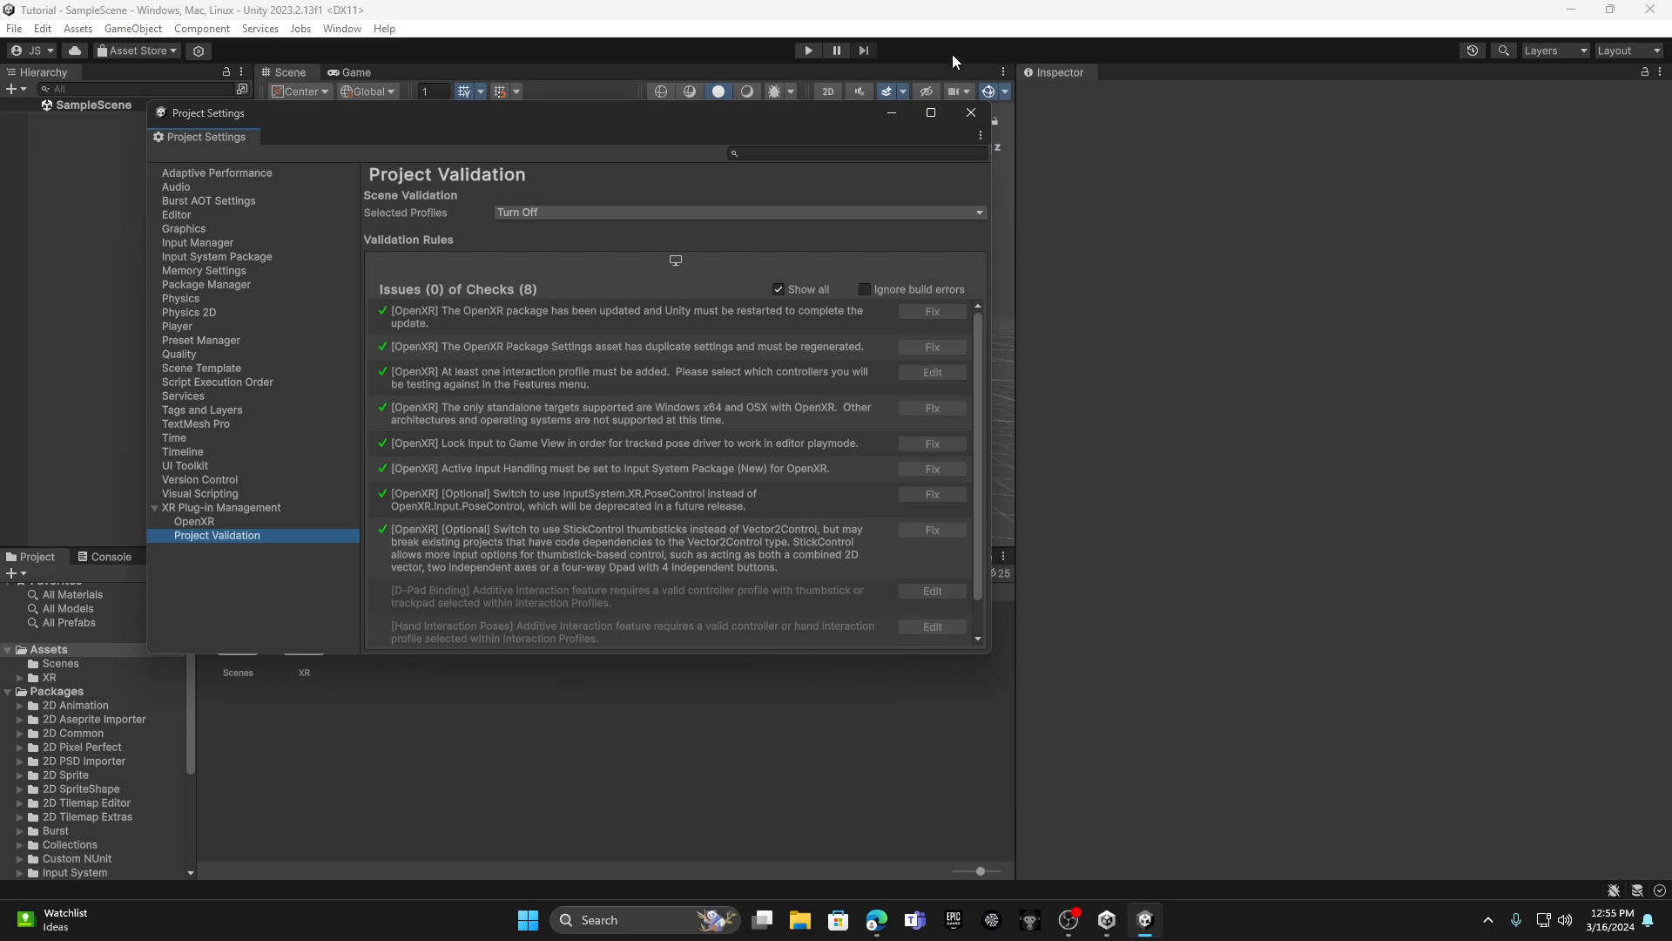
{"action": "left_click", "coordinate": [972, 114]}
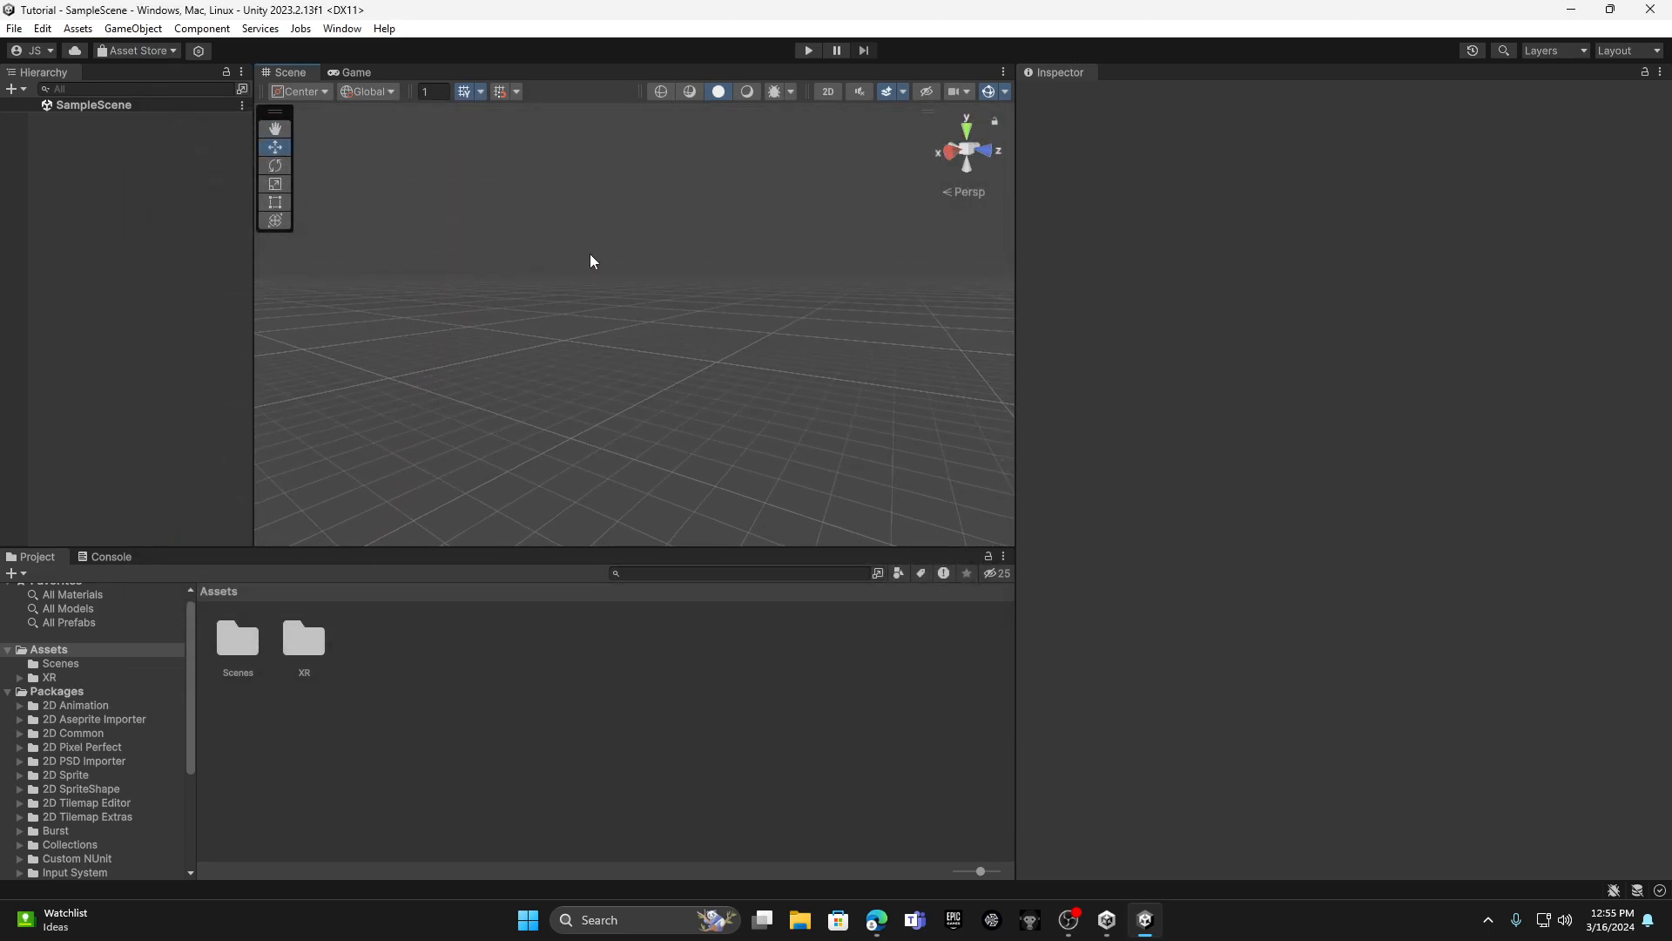
{"action": "left_click", "coordinate": [348, 72]}
{"action": "left_click", "coordinate": [294, 77]}
{"action": "right_click_drag", "start_coordinate": [601, 261], "coordinate": [601, 328]}
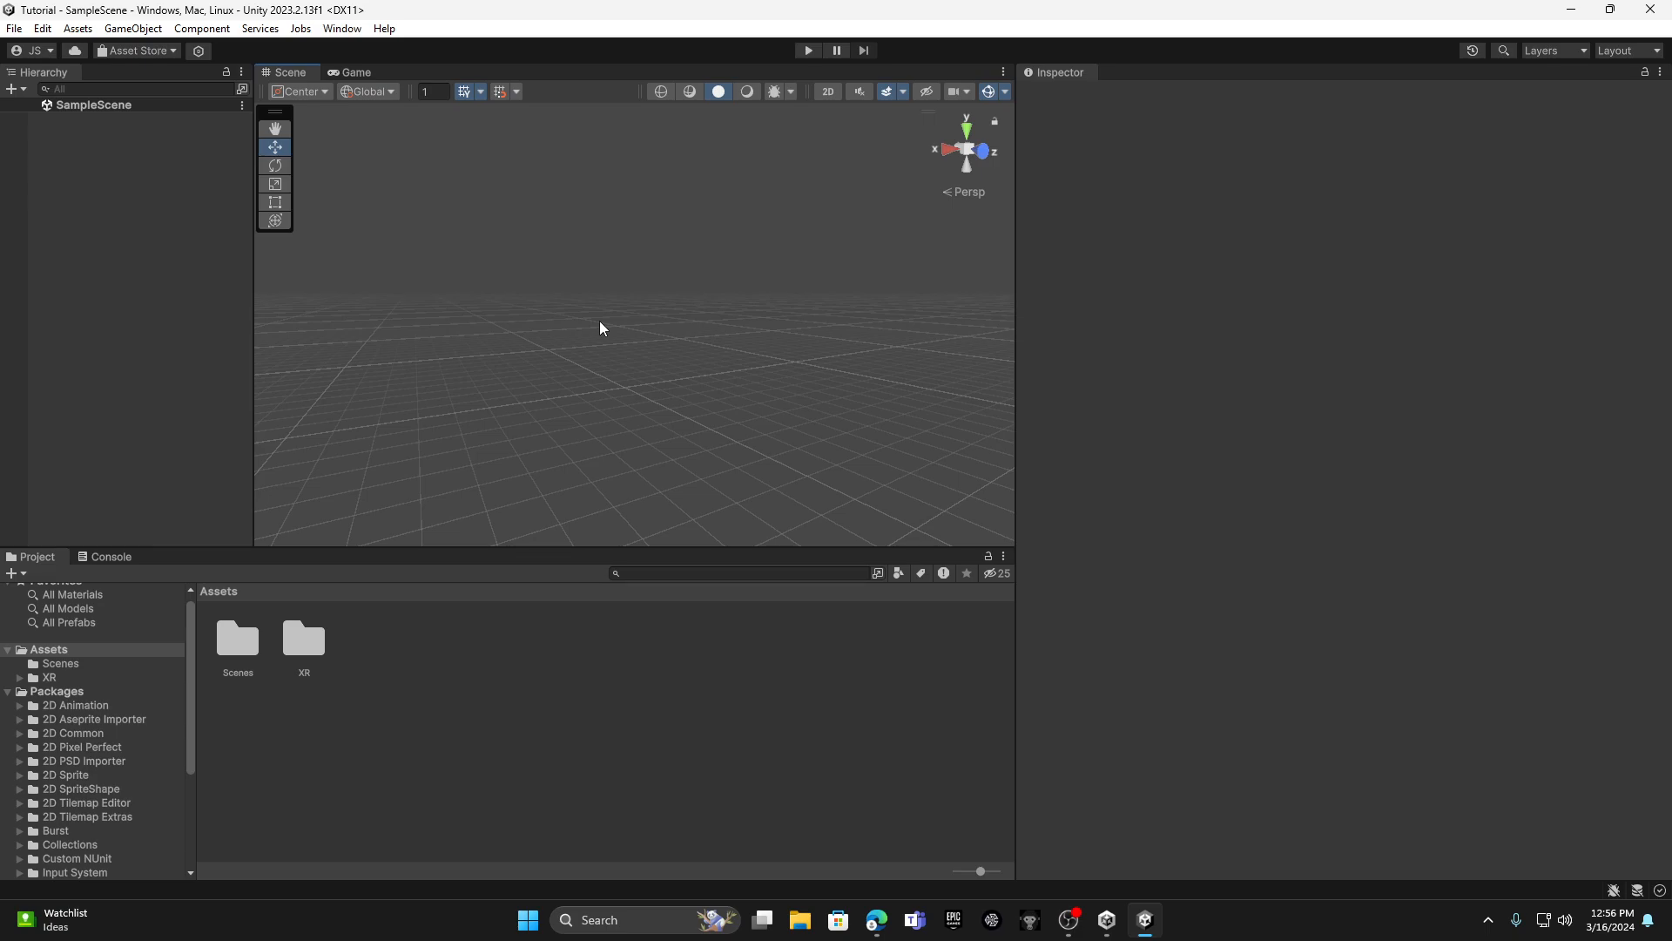
{"action": "left_click", "coordinate": [880, 922]}
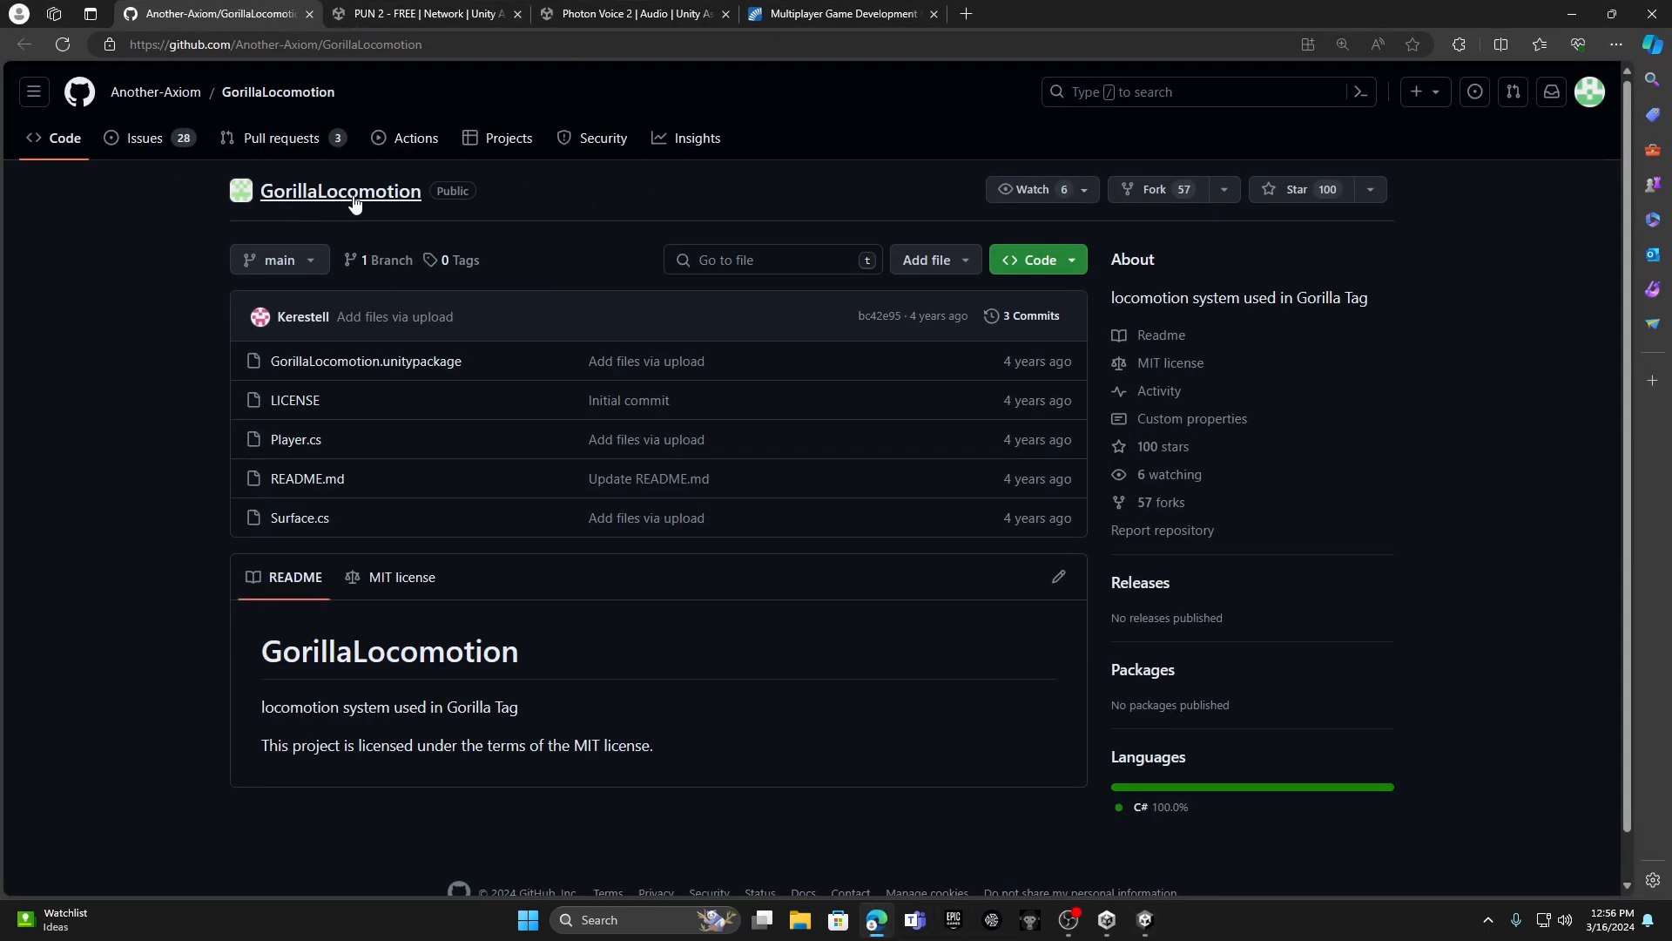
Download GorillaLocomotion.unitypackage via Download raw file and show it in the Downloads folder
{"action": "left_click", "coordinate": [358, 363]}
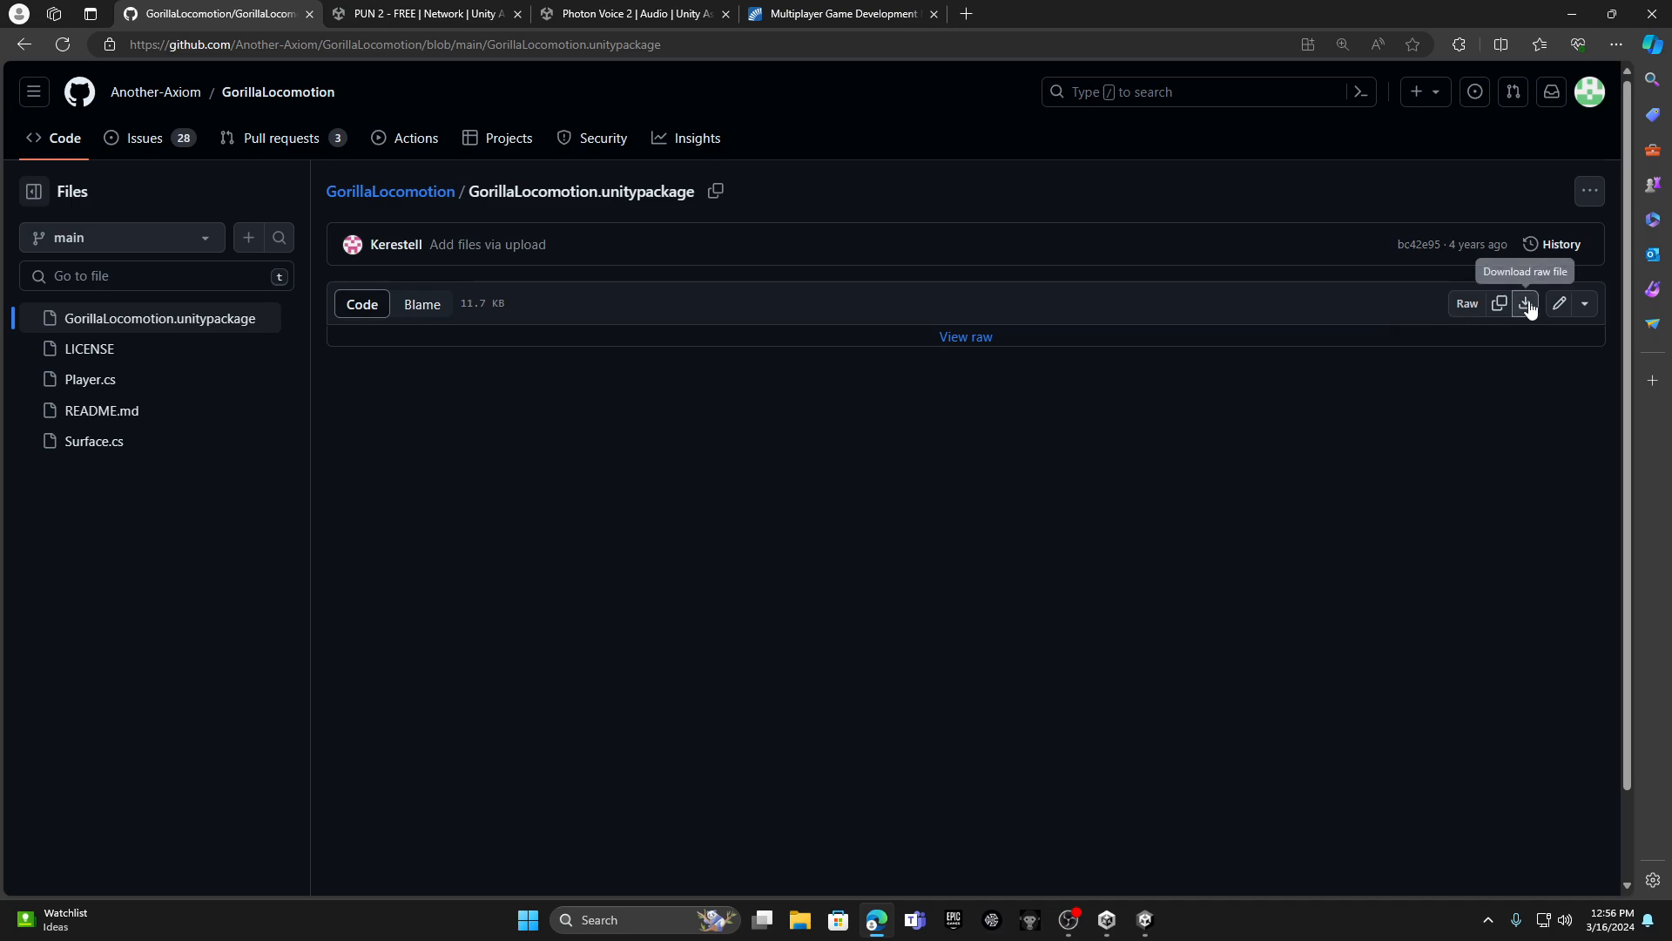
{"action": "left_click", "coordinate": [1527, 304]}
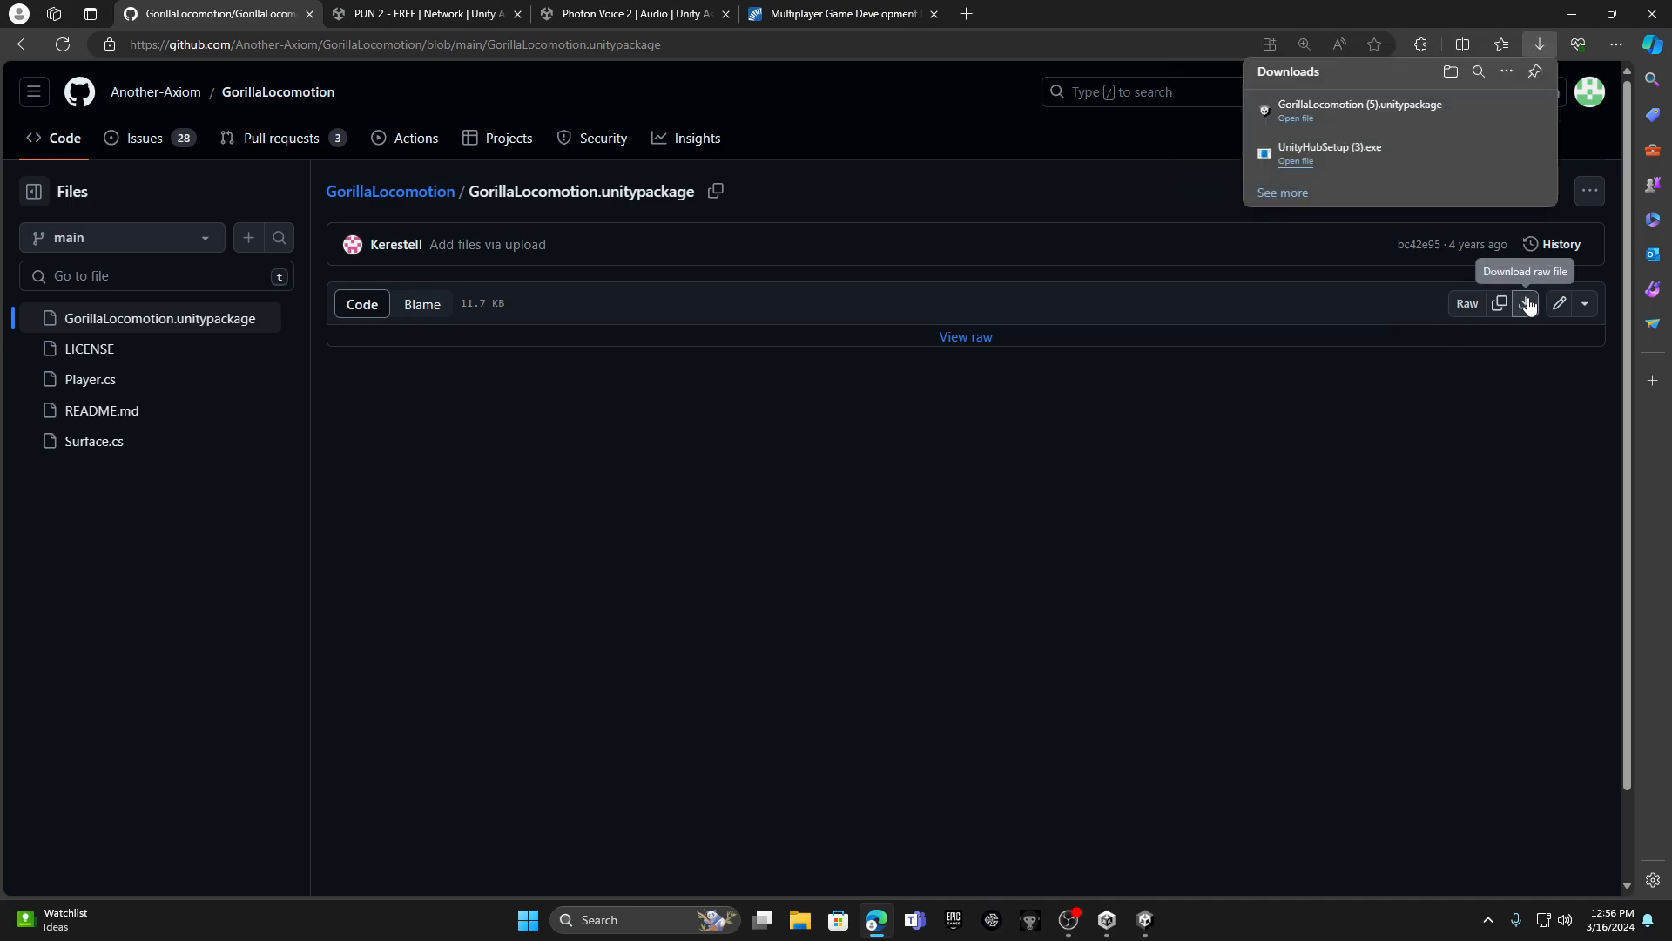
{"action": "left_click", "coordinate": [1480, 110]}
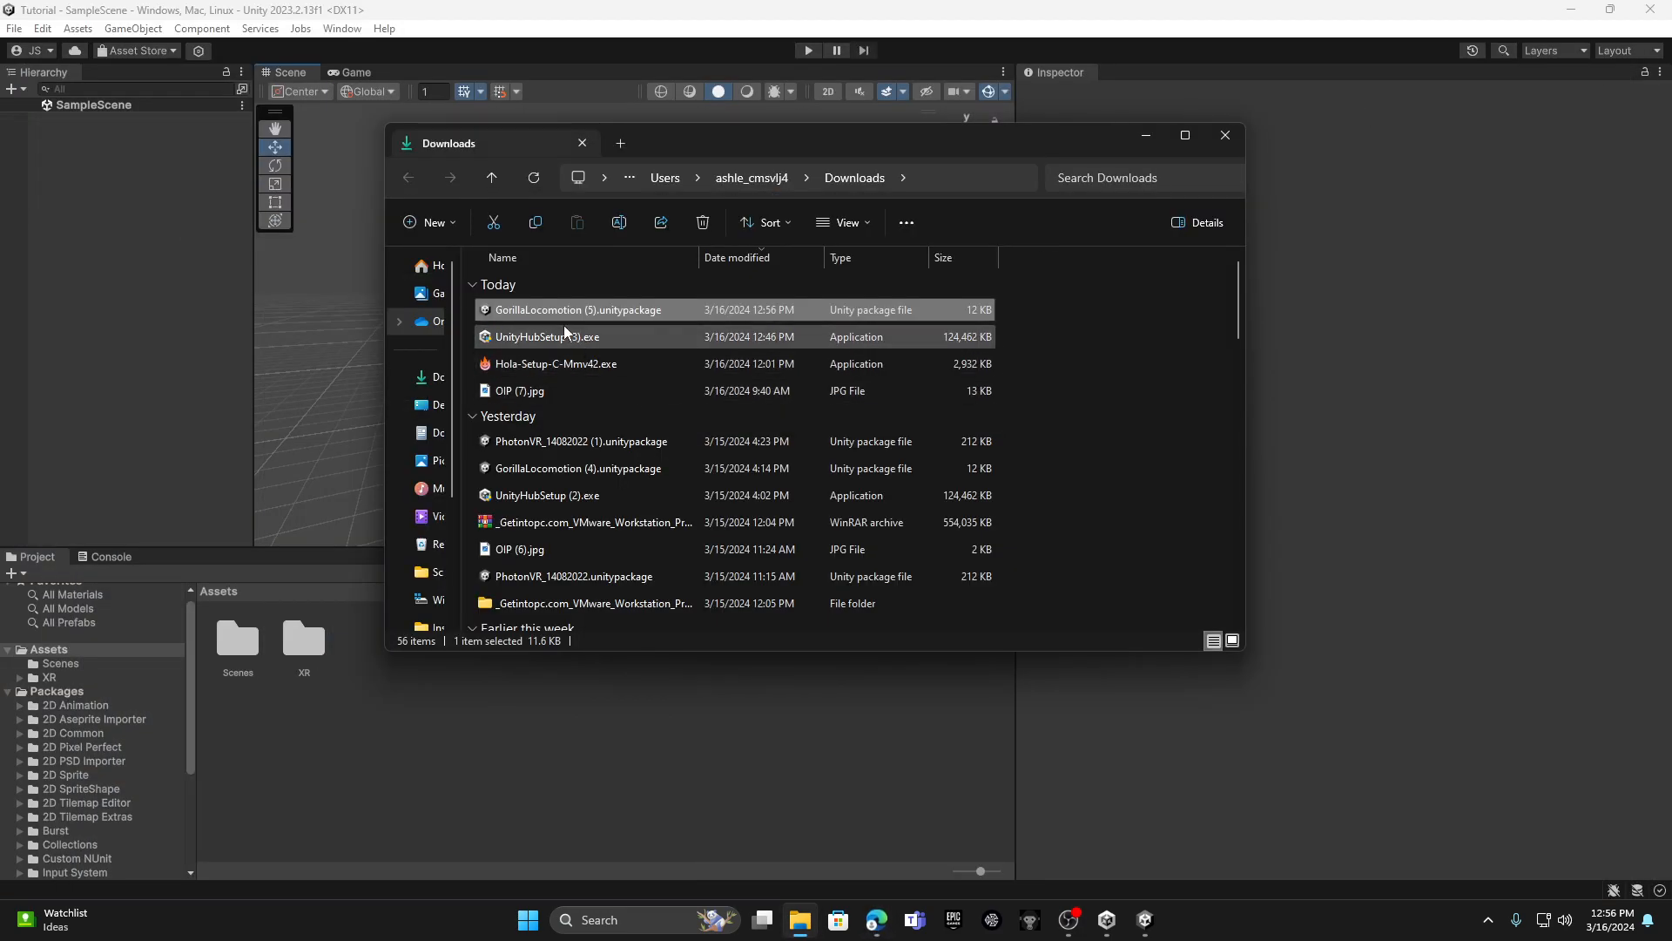
Drag GorillaLocomotion (5).unitypackage into Unity's Assets panel and close File Explorer
{"action": "left_click_drag", "start_coordinate": [554, 312], "coordinate": [557, 312]}
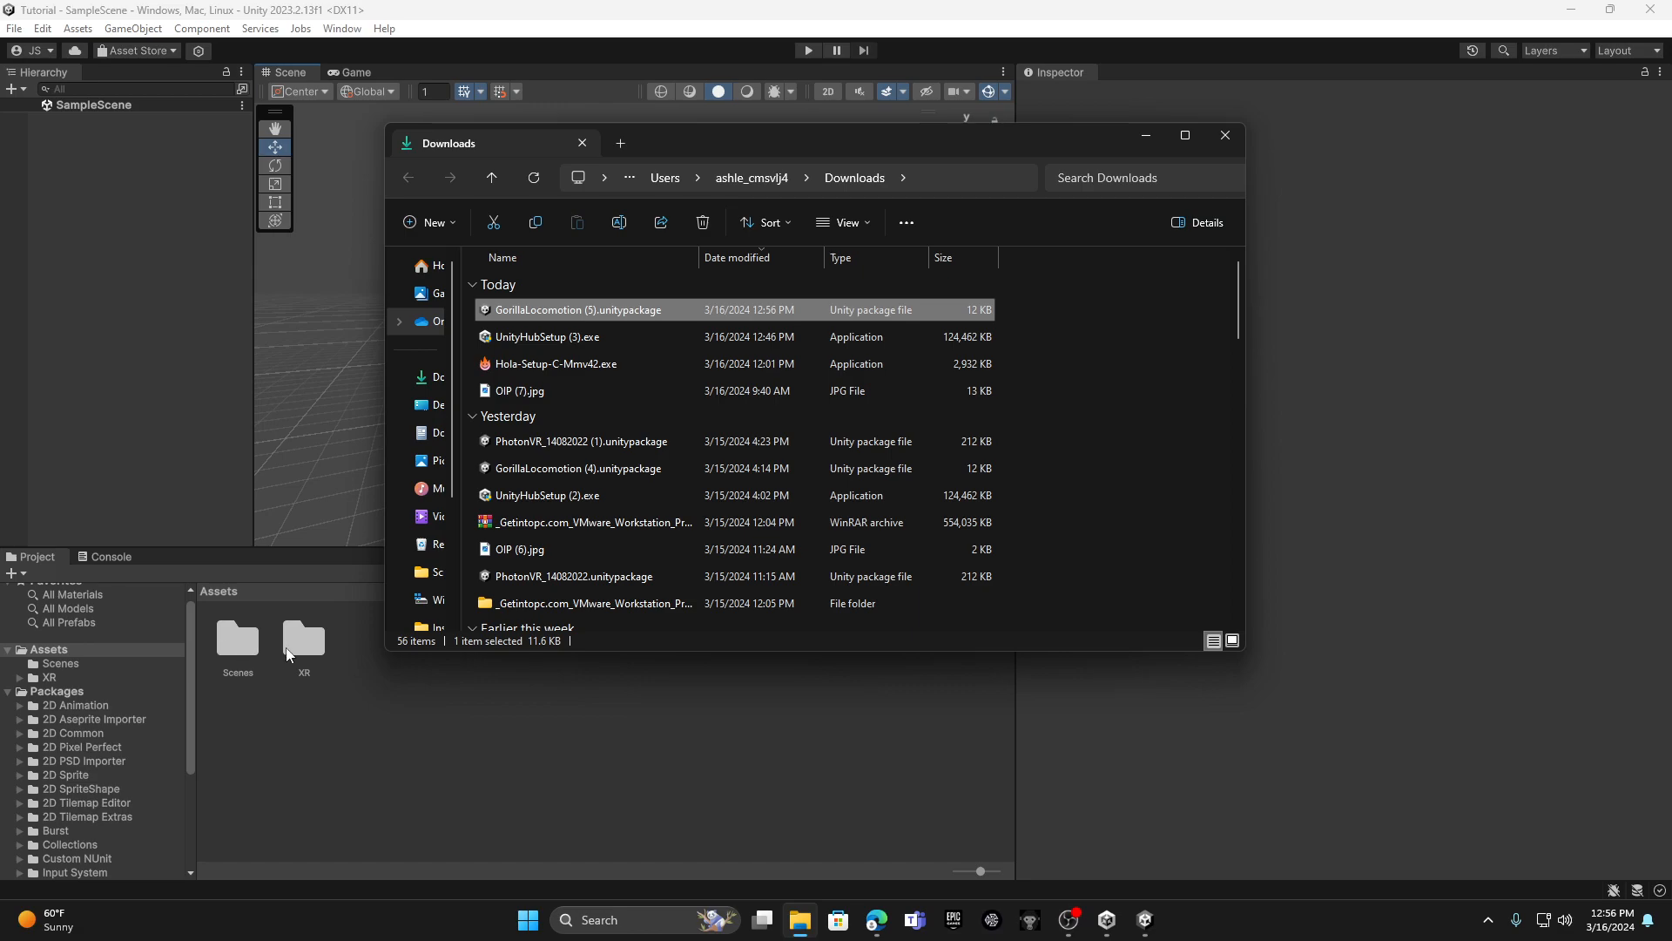
{"action": "left_click_drag", "start_coordinate": [515, 307], "coordinate": [434, 720]}
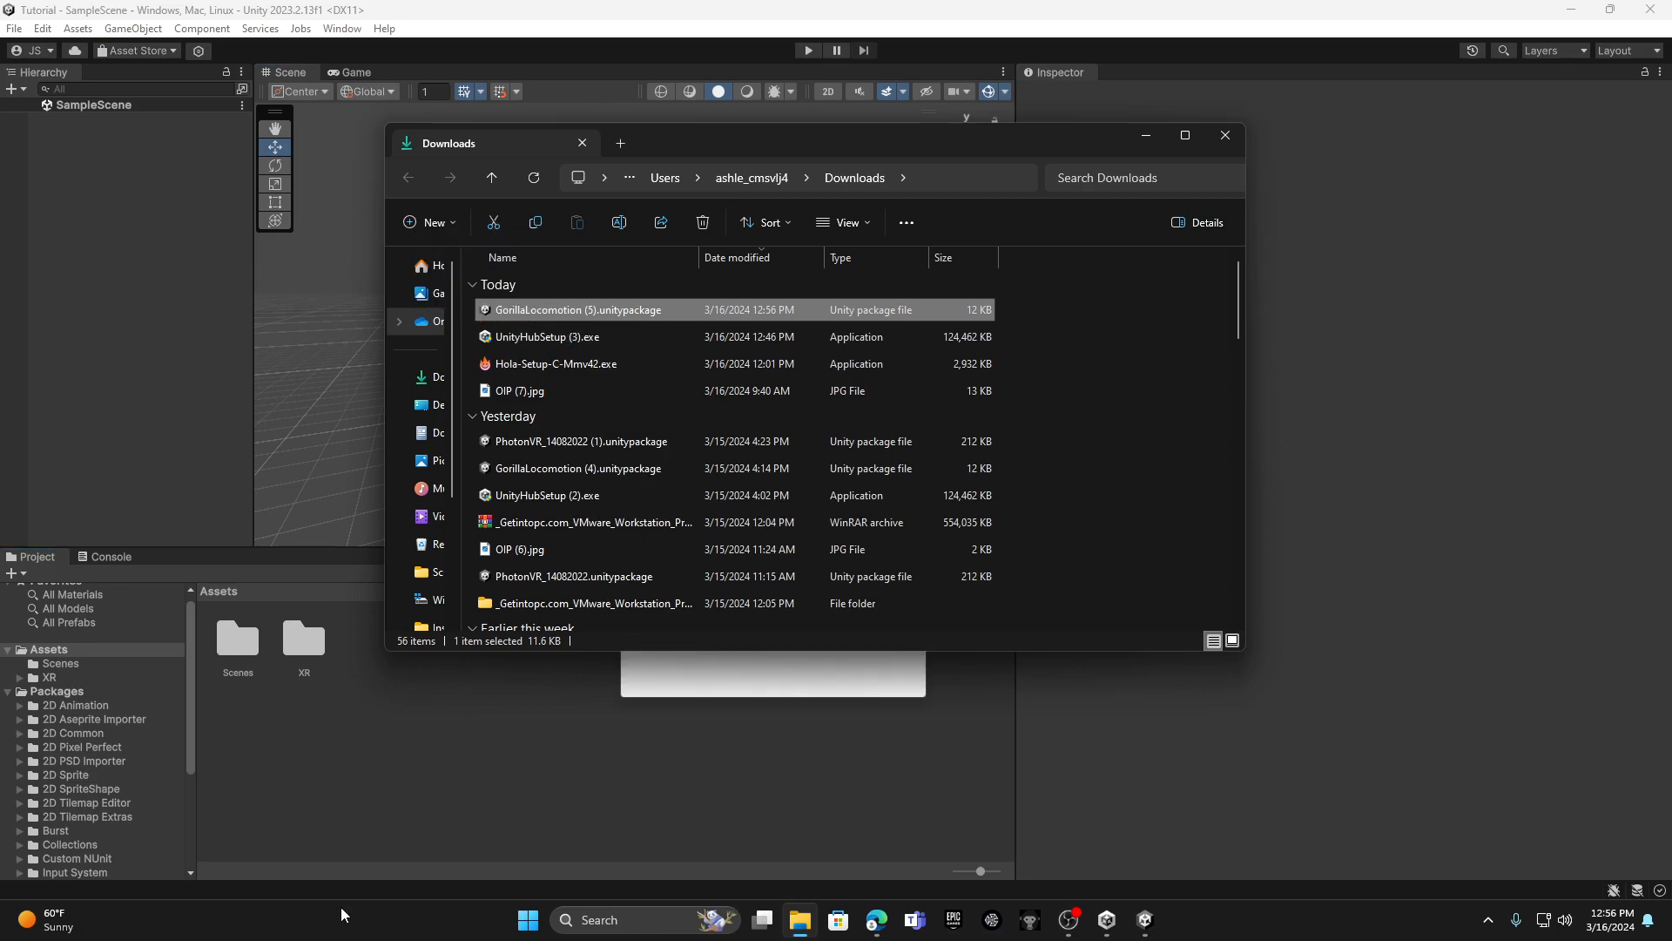
{"action": "left_click", "coordinate": [1225, 135]}
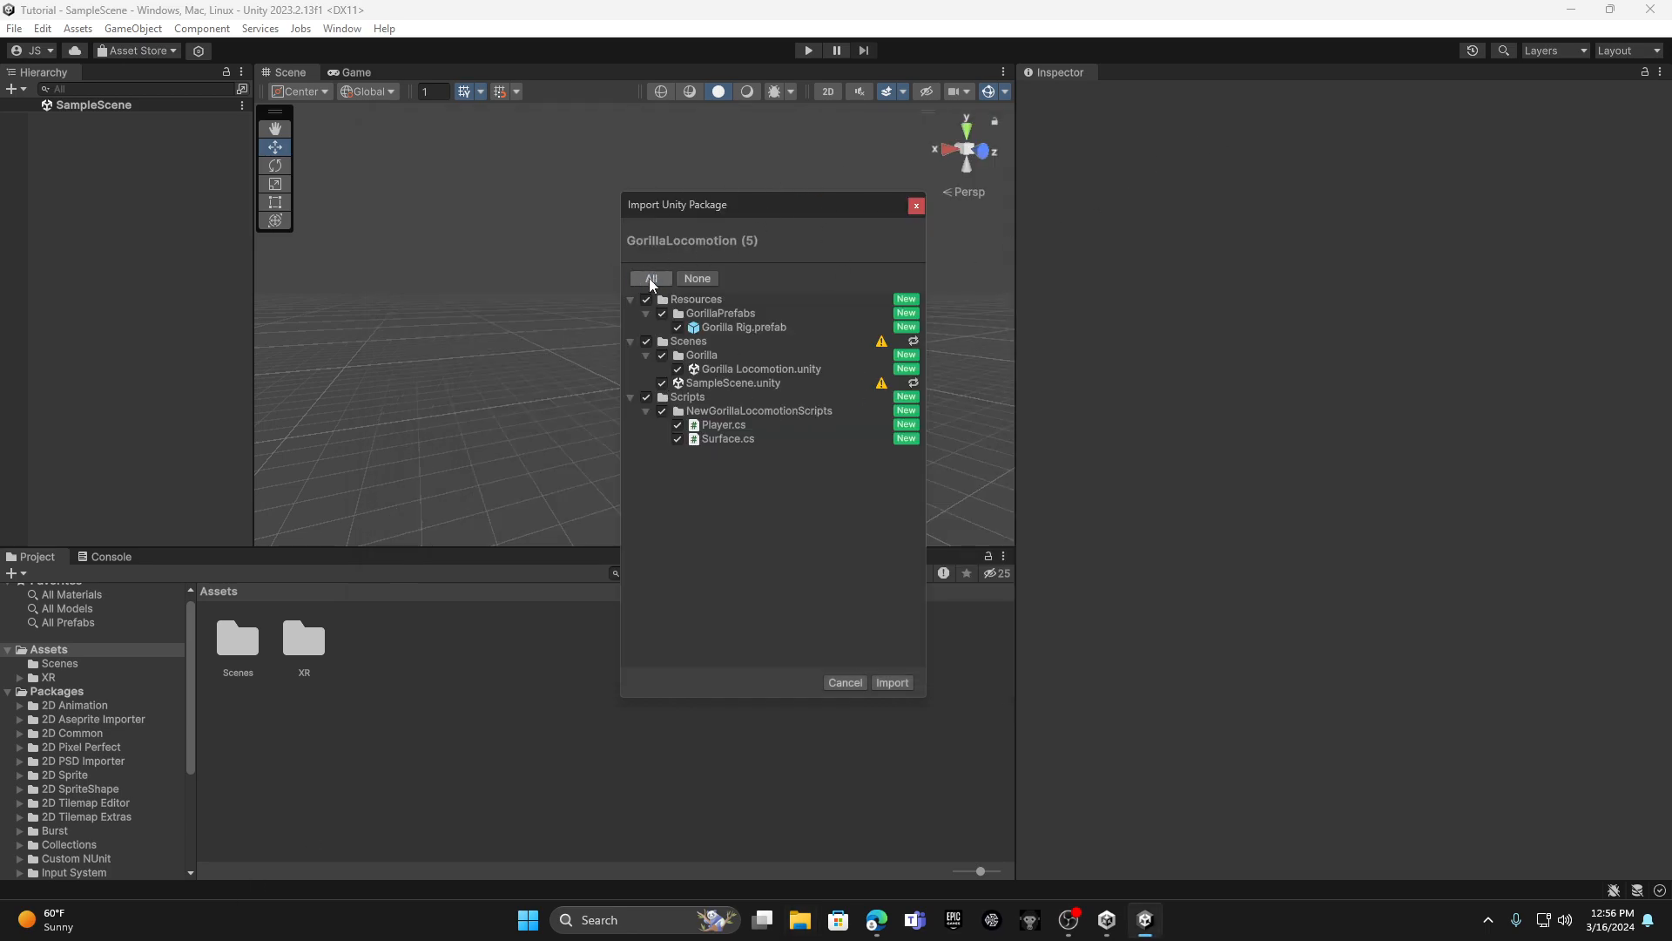
Import the full GorillaLocomotion package and open Assets/Resources/GorillaPrefabs holding Gorilla Rig
{"action": "left_click", "coordinate": [893, 683]}
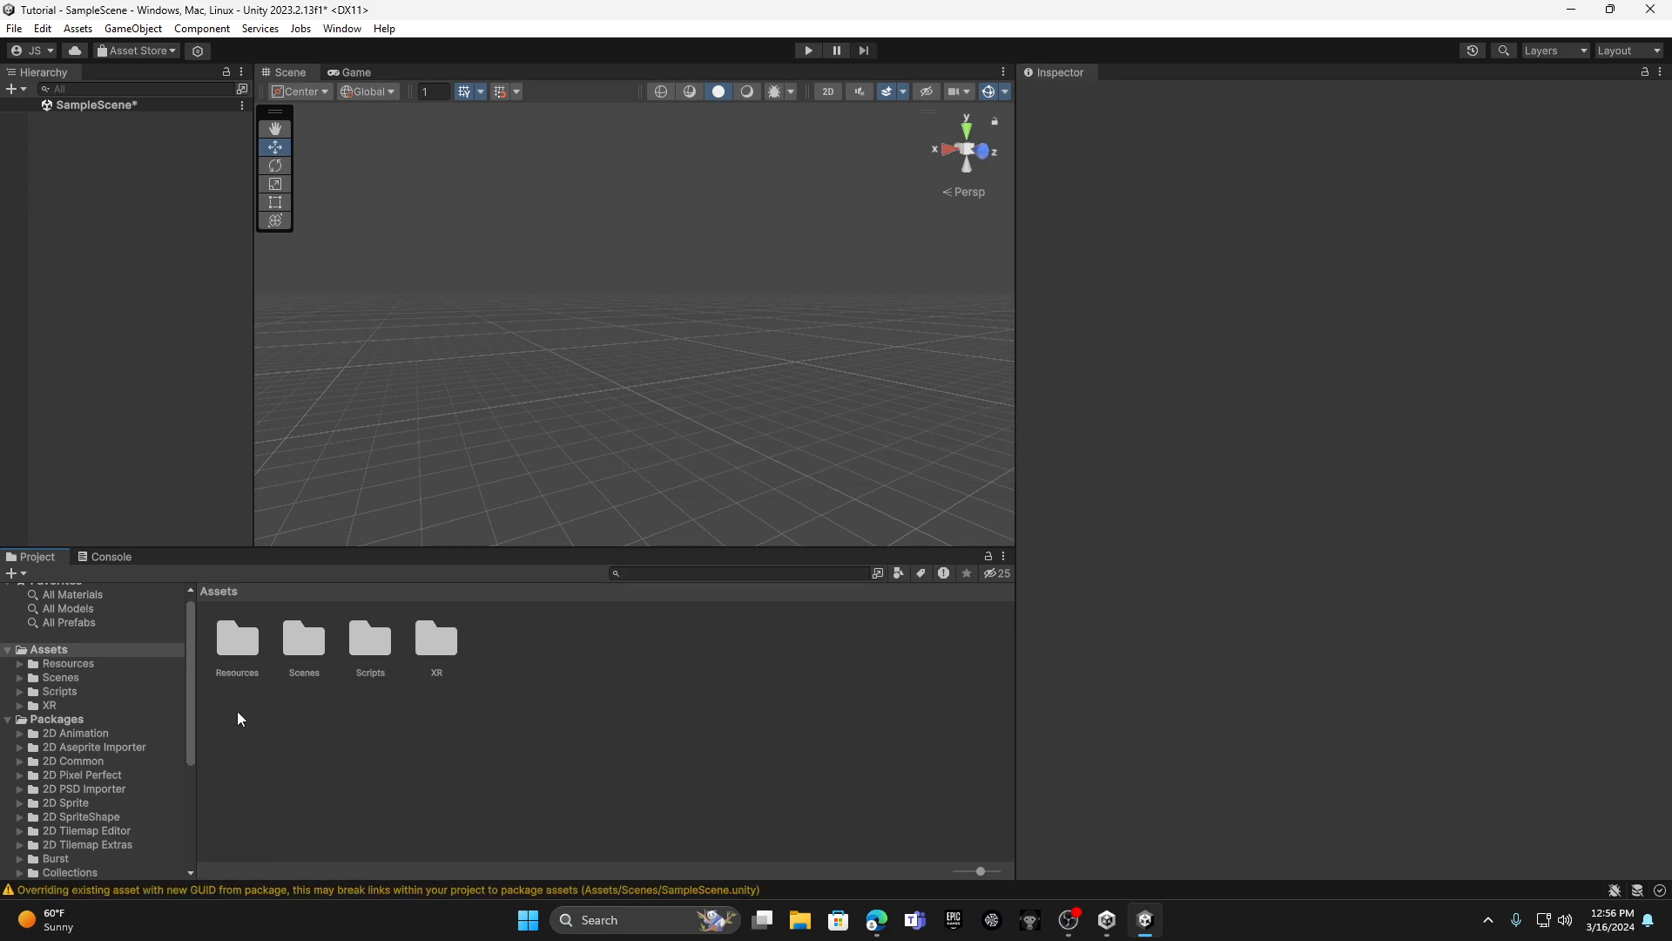
{"action": "left_click", "coordinate": [236, 641]}
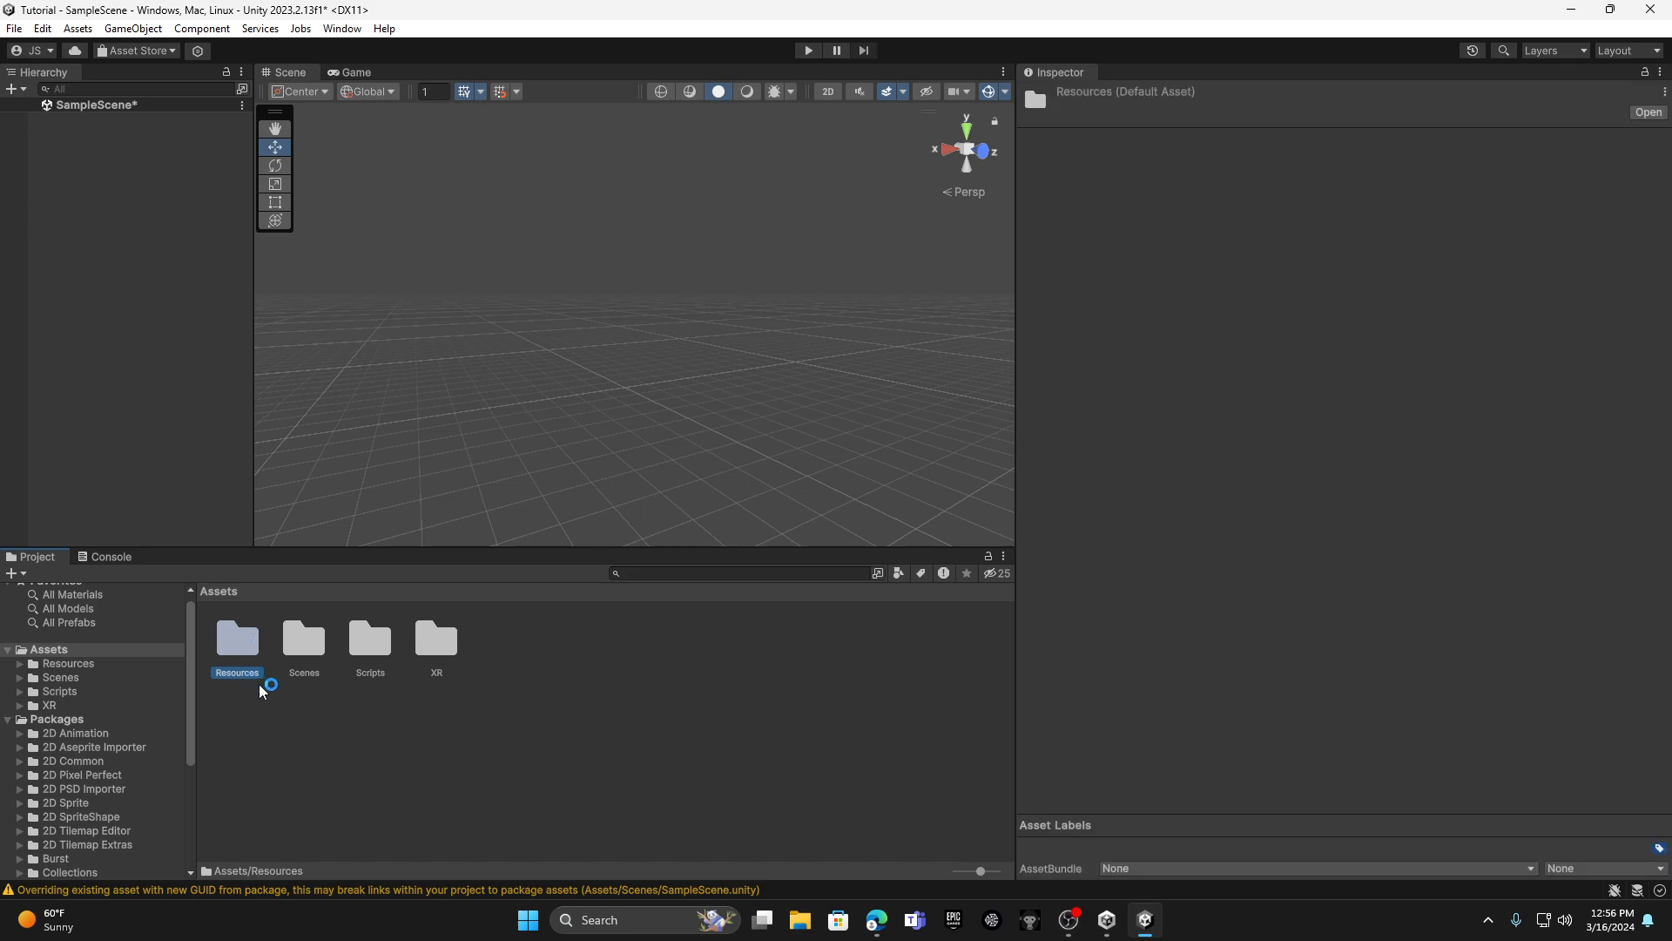
{"action": "left_click", "coordinate": [64, 651]}
{"action": "double_click", "coordinate": [245, 654]}
{"action": "double_click", "coordinate": [250, 655]}
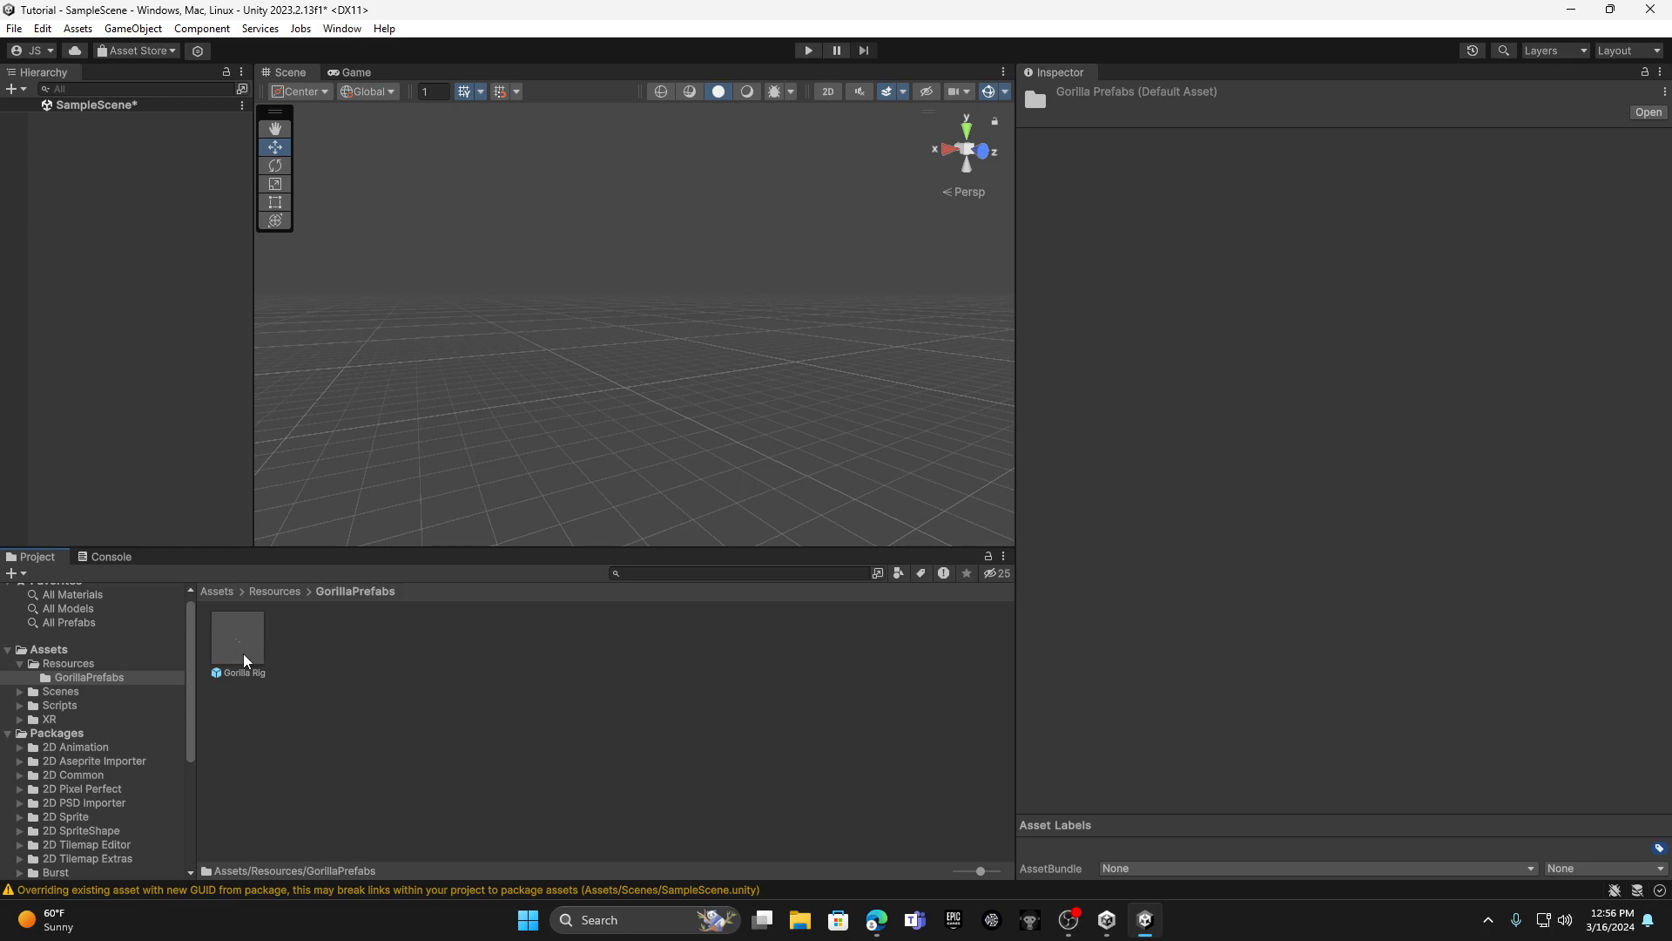
{"action": "right_click_drag", "start_coordinate": [568, 222], "coordinate": [582, 290]}
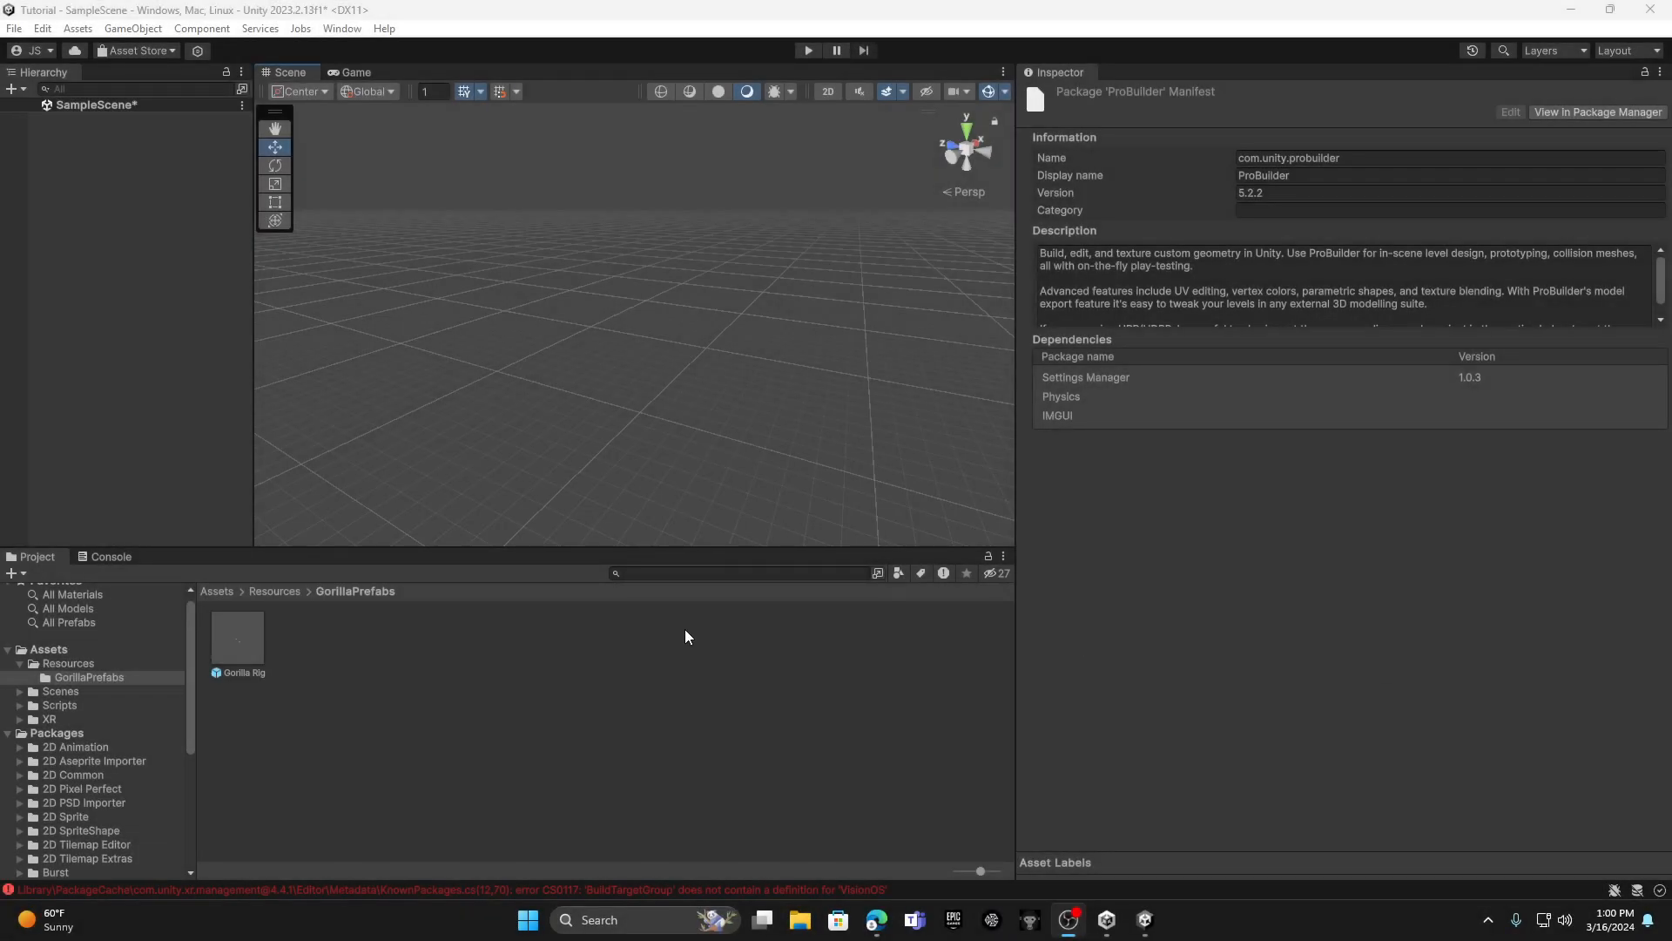
Open KnownPackages.cs from the Console error and change line 12's VisionOS to Standalone, saving
{"action": "left_click", "coordinate": [359, 888]}
{"action": "double_click", "coordinate": [458, 625]}
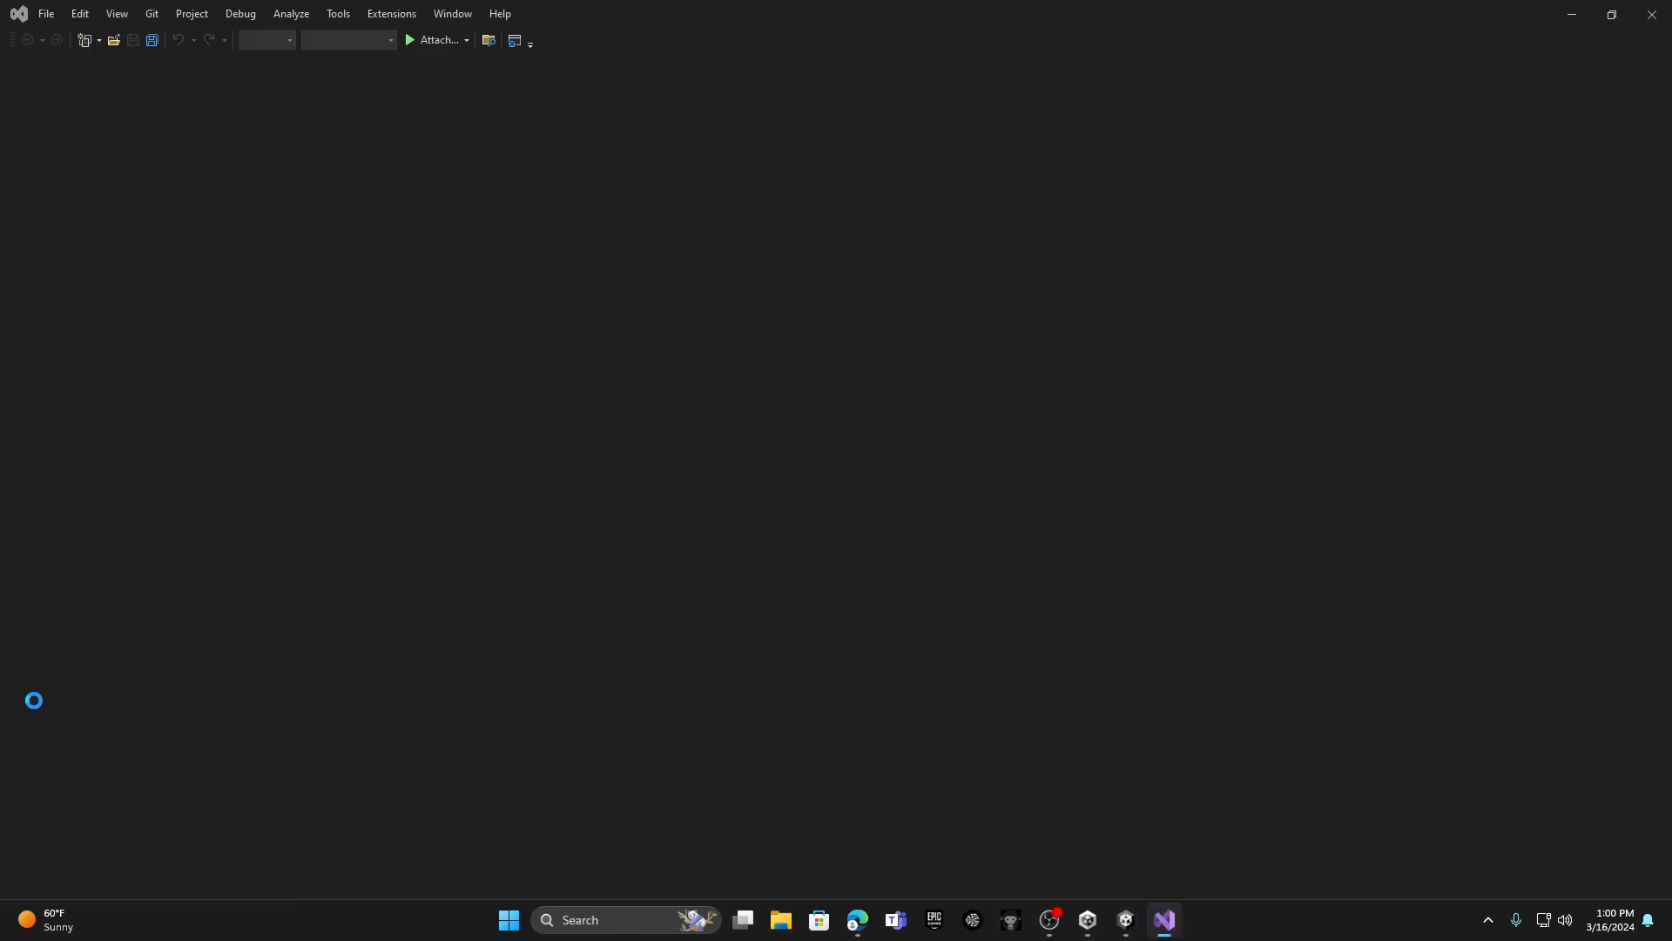
{"action": "left_click", "coordinate": [951, 519]}
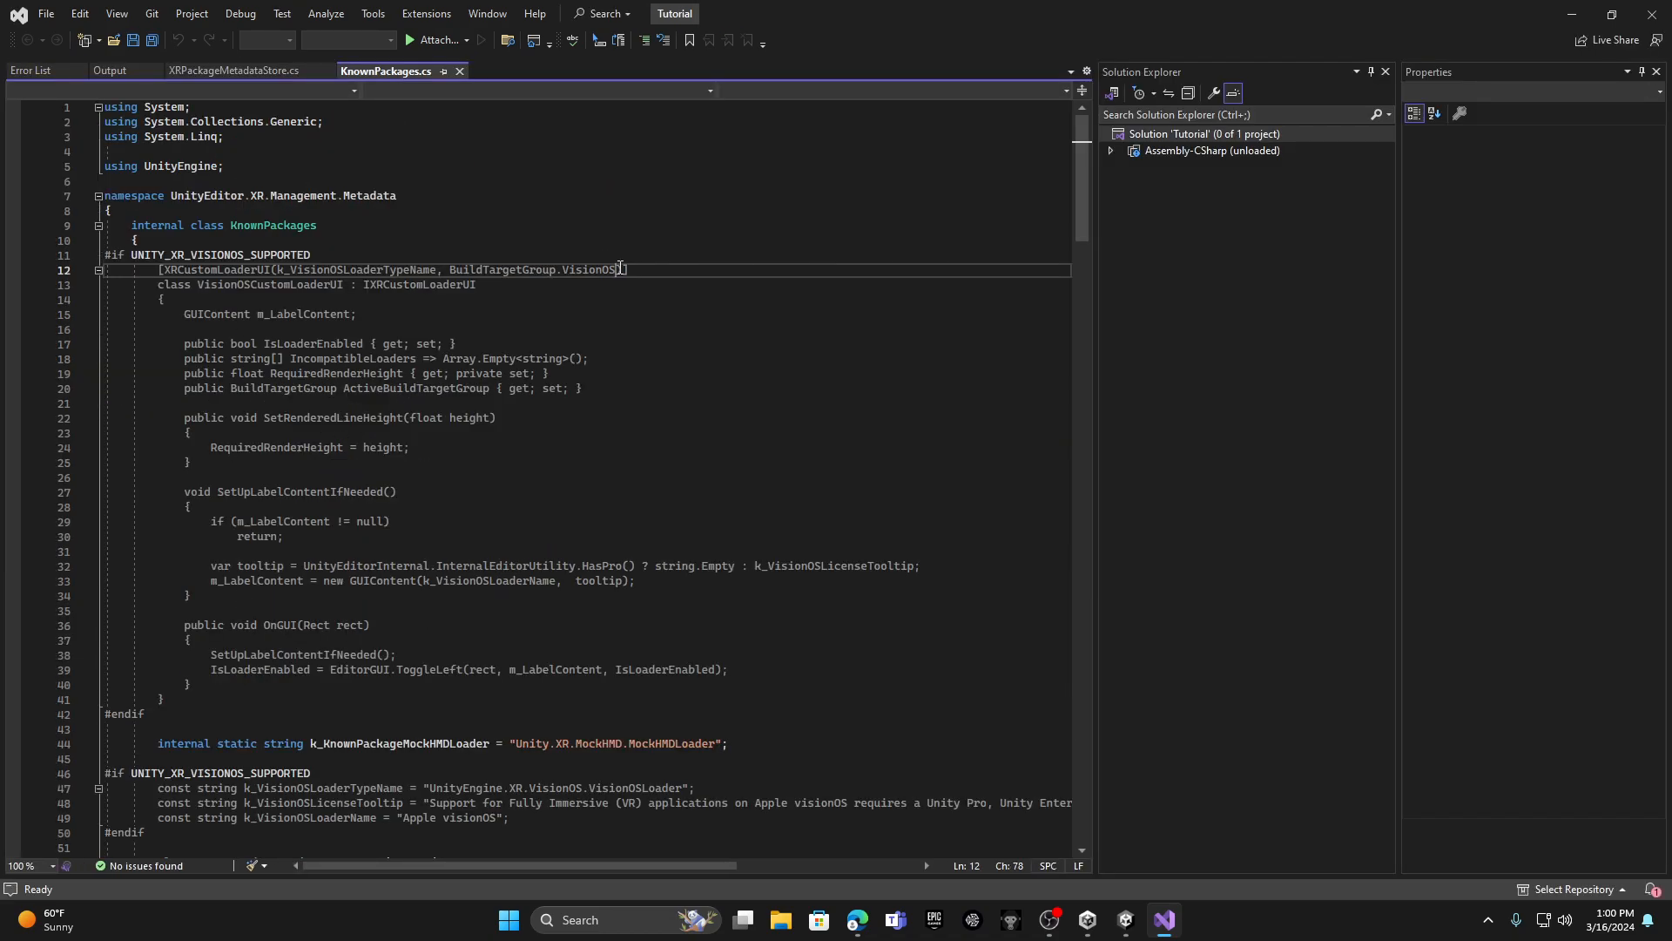
{"action": "key", "text": "BackSpace"}
{"action": "key", "text": "BackSpace"}
{"action": "key", "text": "BackSpace"}
{"action": "type", "text": "Standalone"}
{"action": "key", "text": "ctrl+s"}
Change VisionOS to Standalone on line 232, save the file, and return to Unity
{"action": "left_click_drag", "start_coordinate": [1080, 192], "coordinate": [1052, 714]}
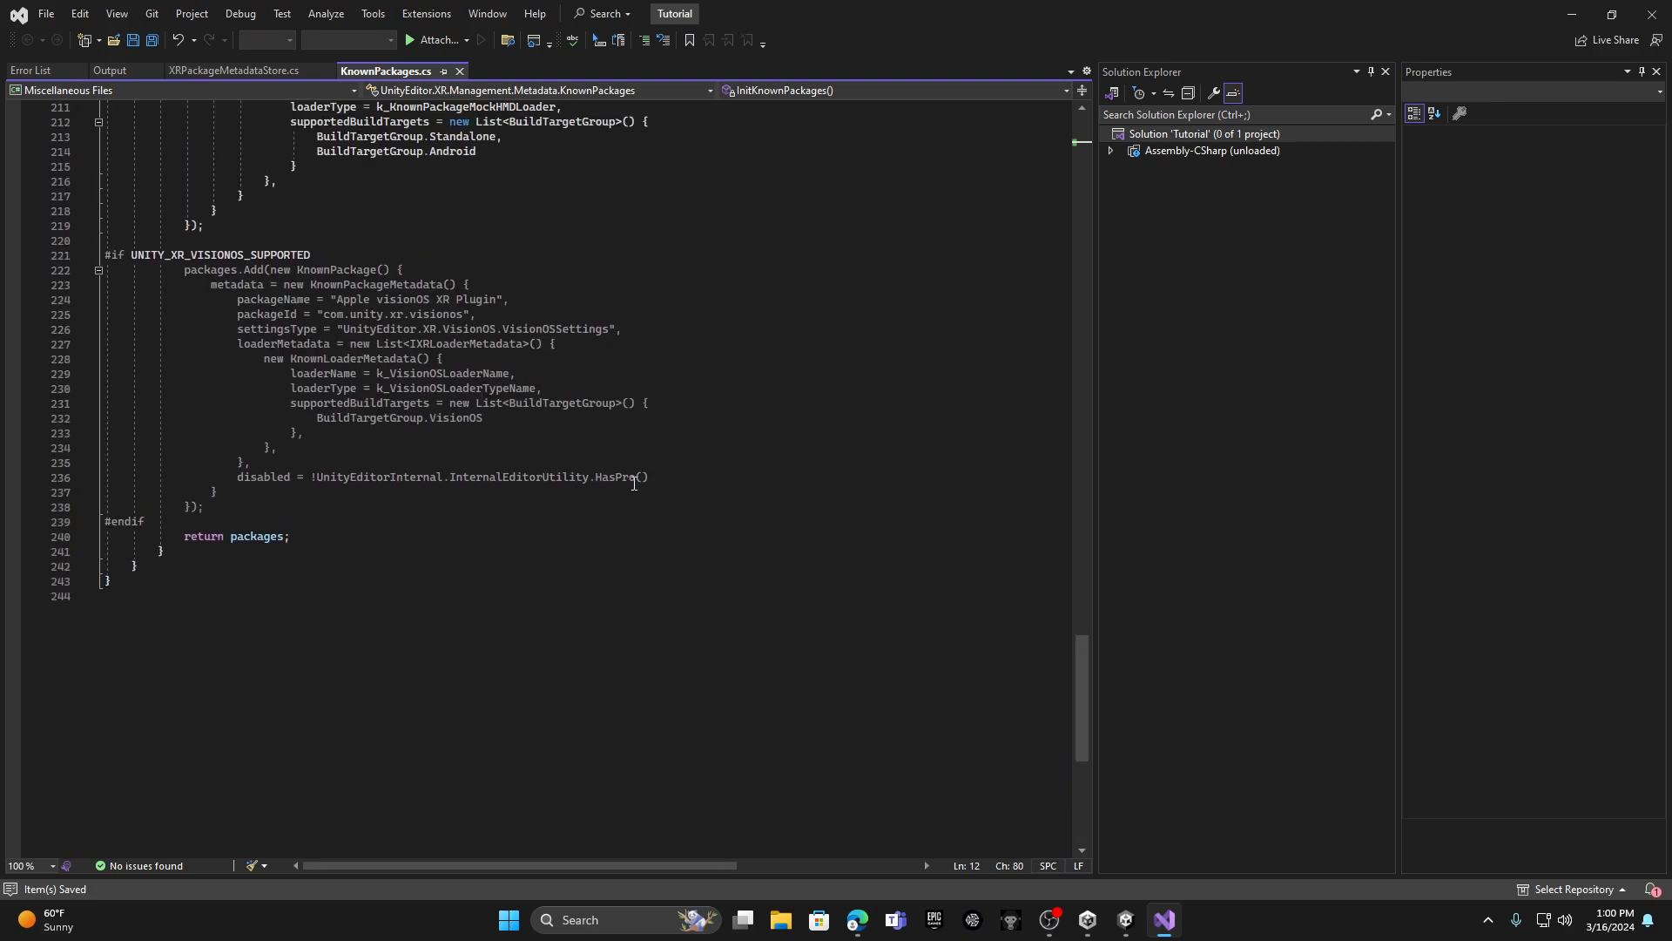
{"action": "left_click", "coordinate": [496, 419]}
{"action": "key", "text": "BackSpace"}
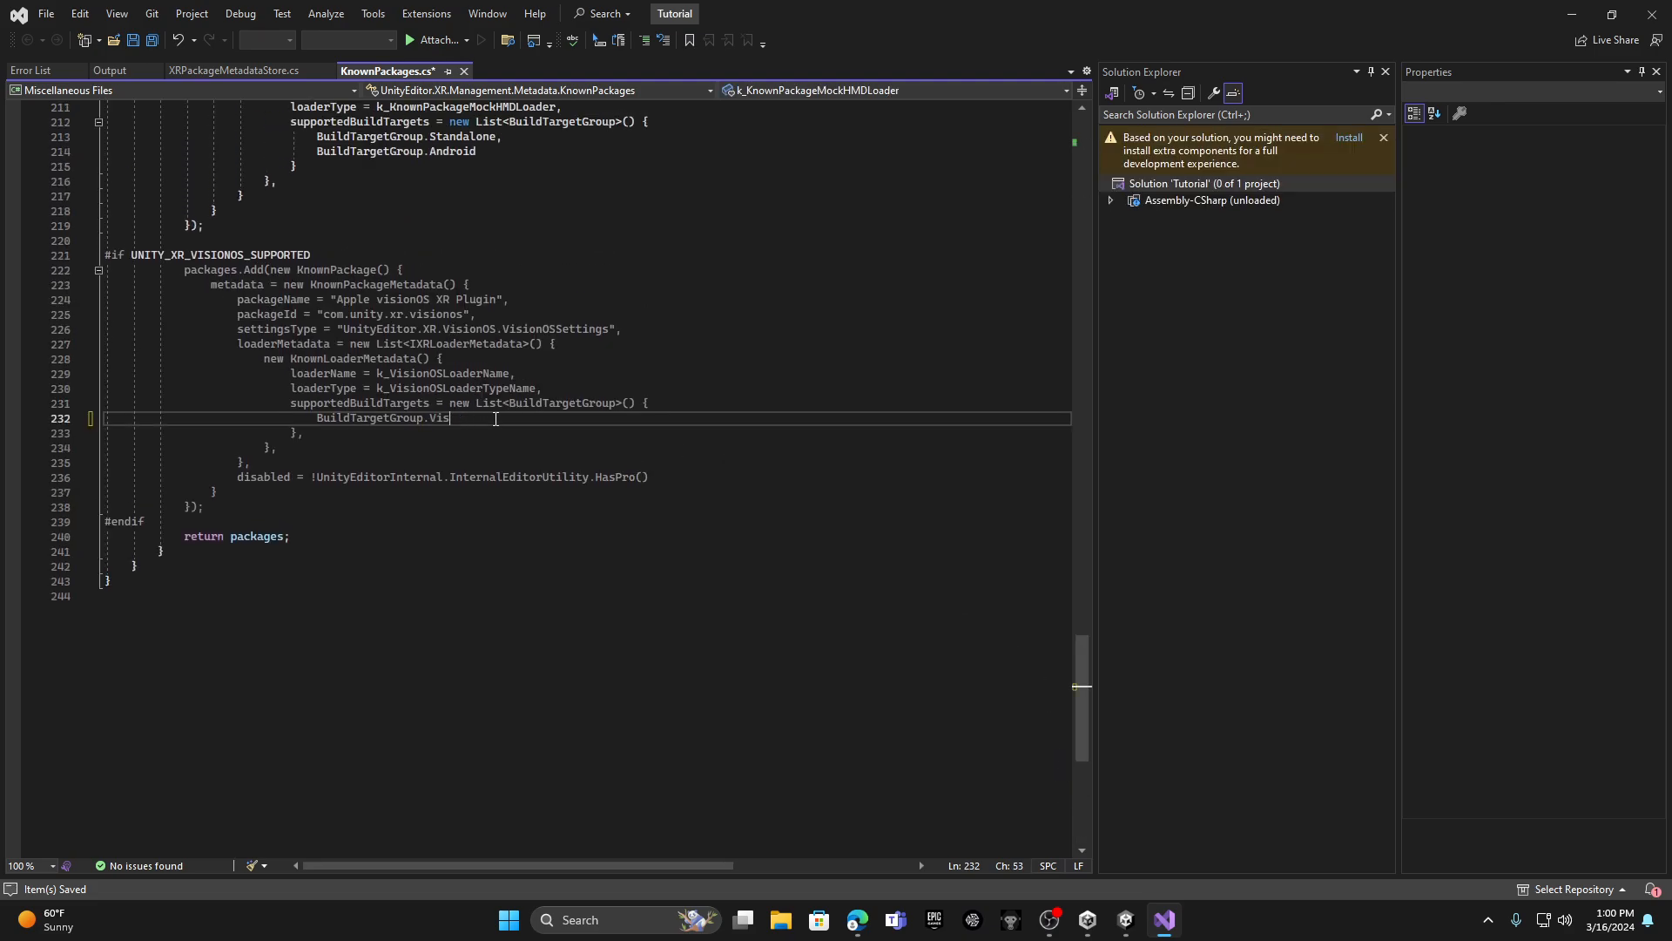
{"action": "type", "text": "Standalone"}
{"action": "key", "text": "ctrl+s"}
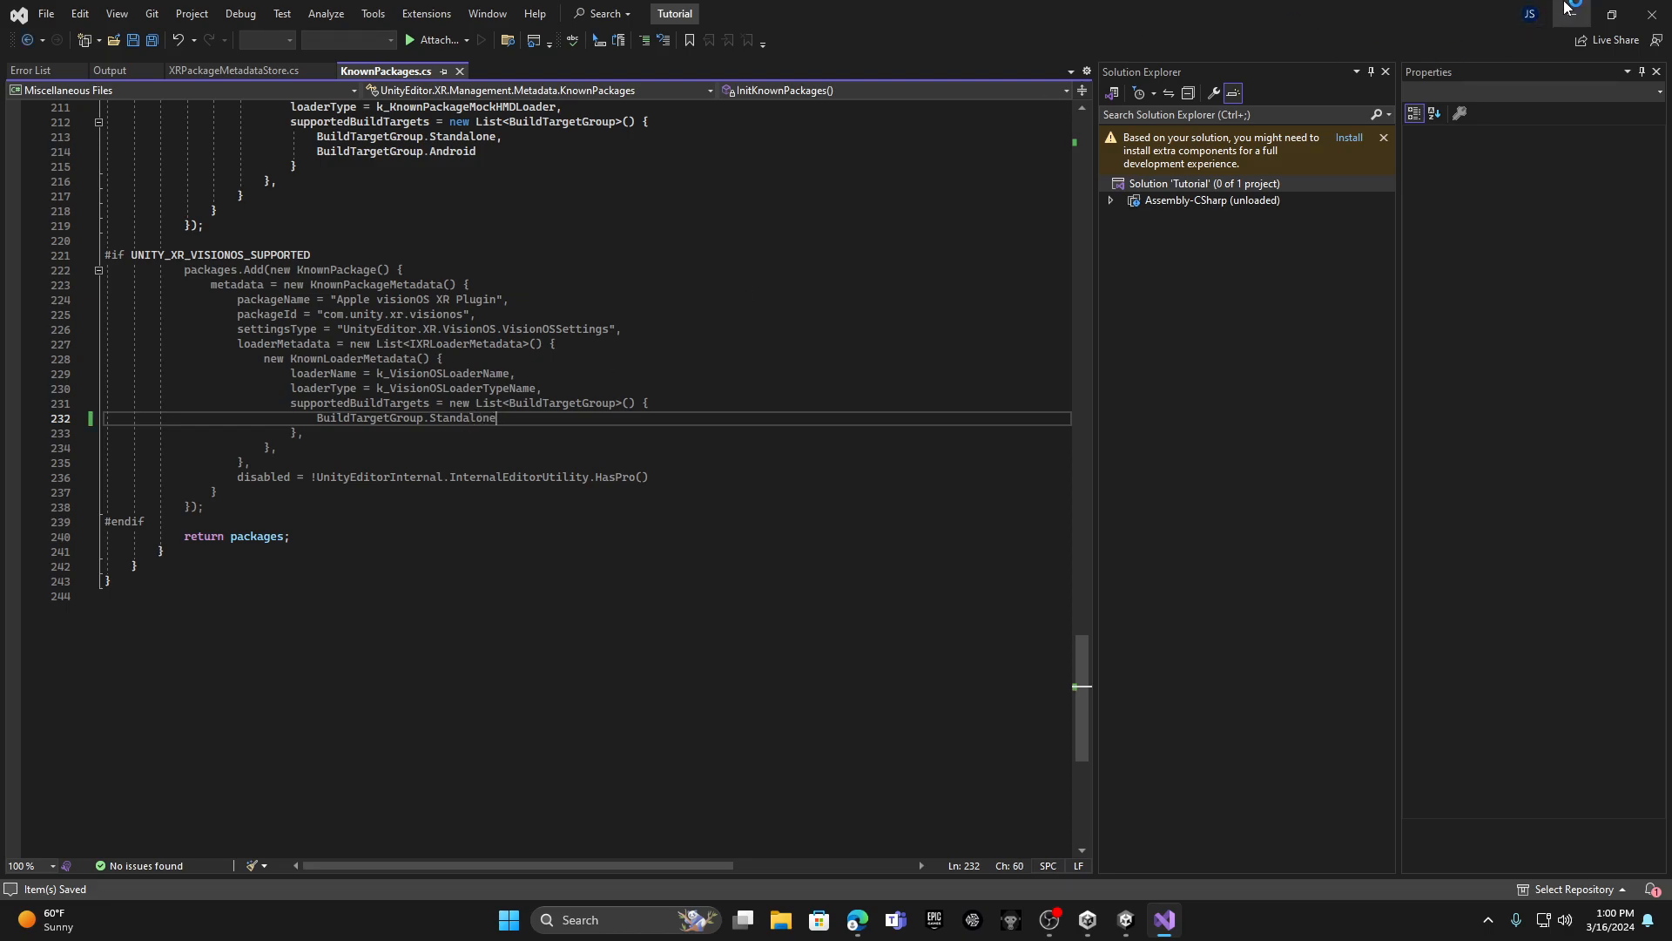
{"action": "left_click", "coordinate": [1573, 14]}
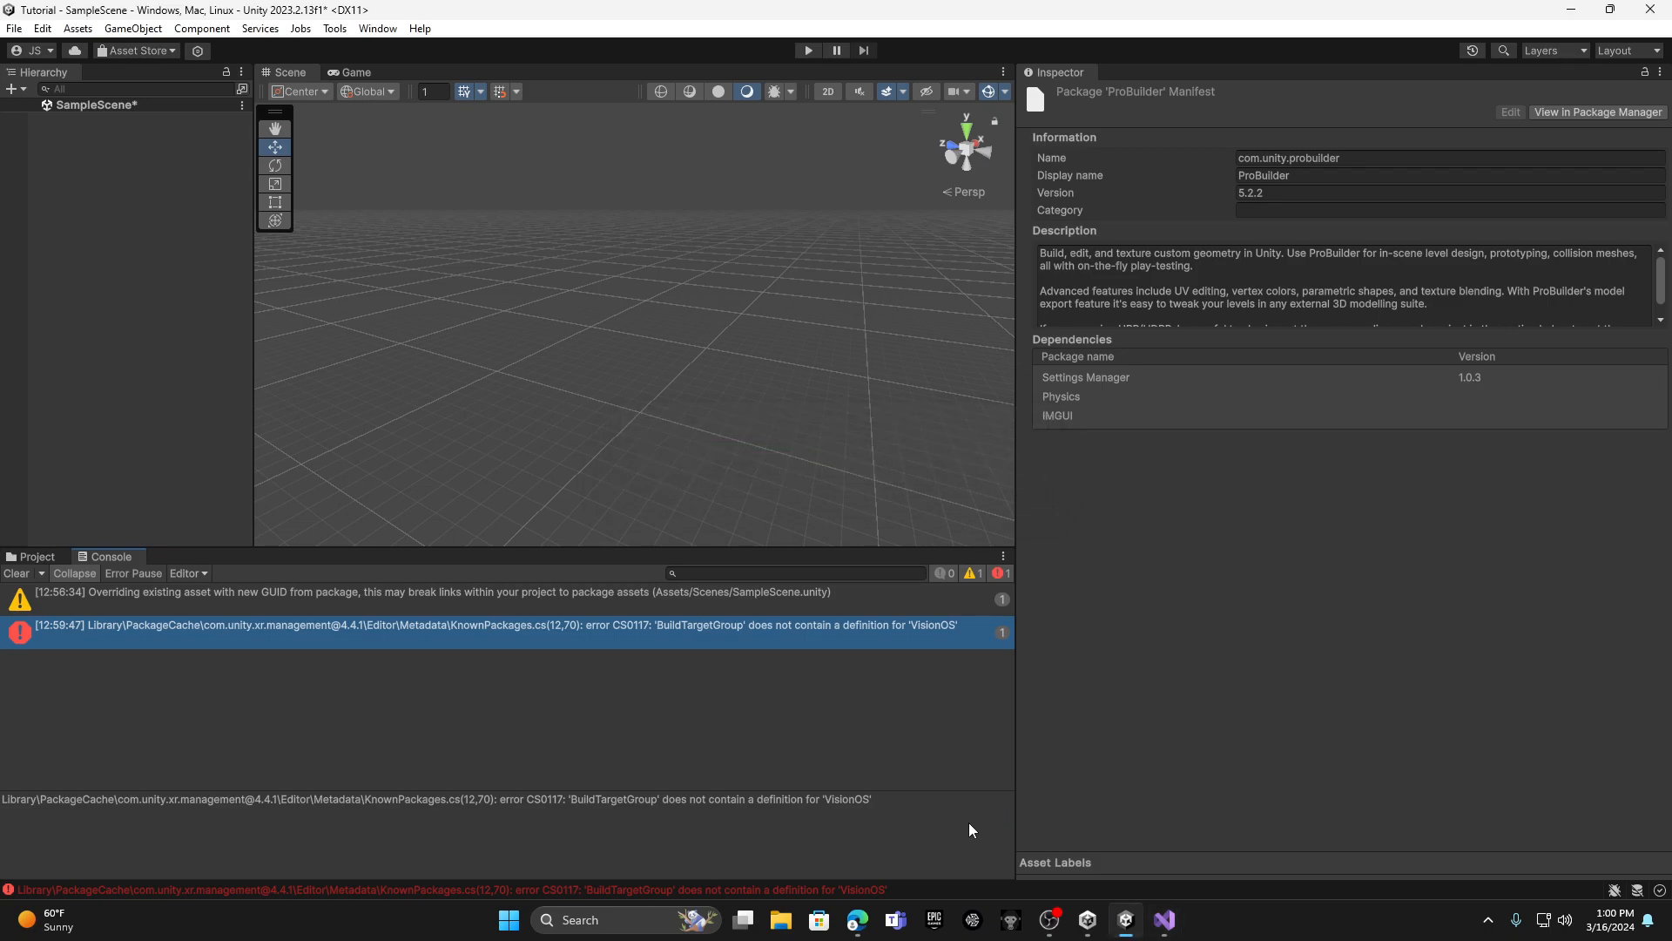
Show the Project asset folders and orbit the scene camera around the greybox layout
{"action": "left_click", "coordinate": [33, 557]}
{"action": "right_click_drag", "start_coordinate": [596, 183], "coordinate": [744, 99]}
{"action": "right_click_drag", "start_coordinate": [530, 168], "coordinate": [888, 343]}
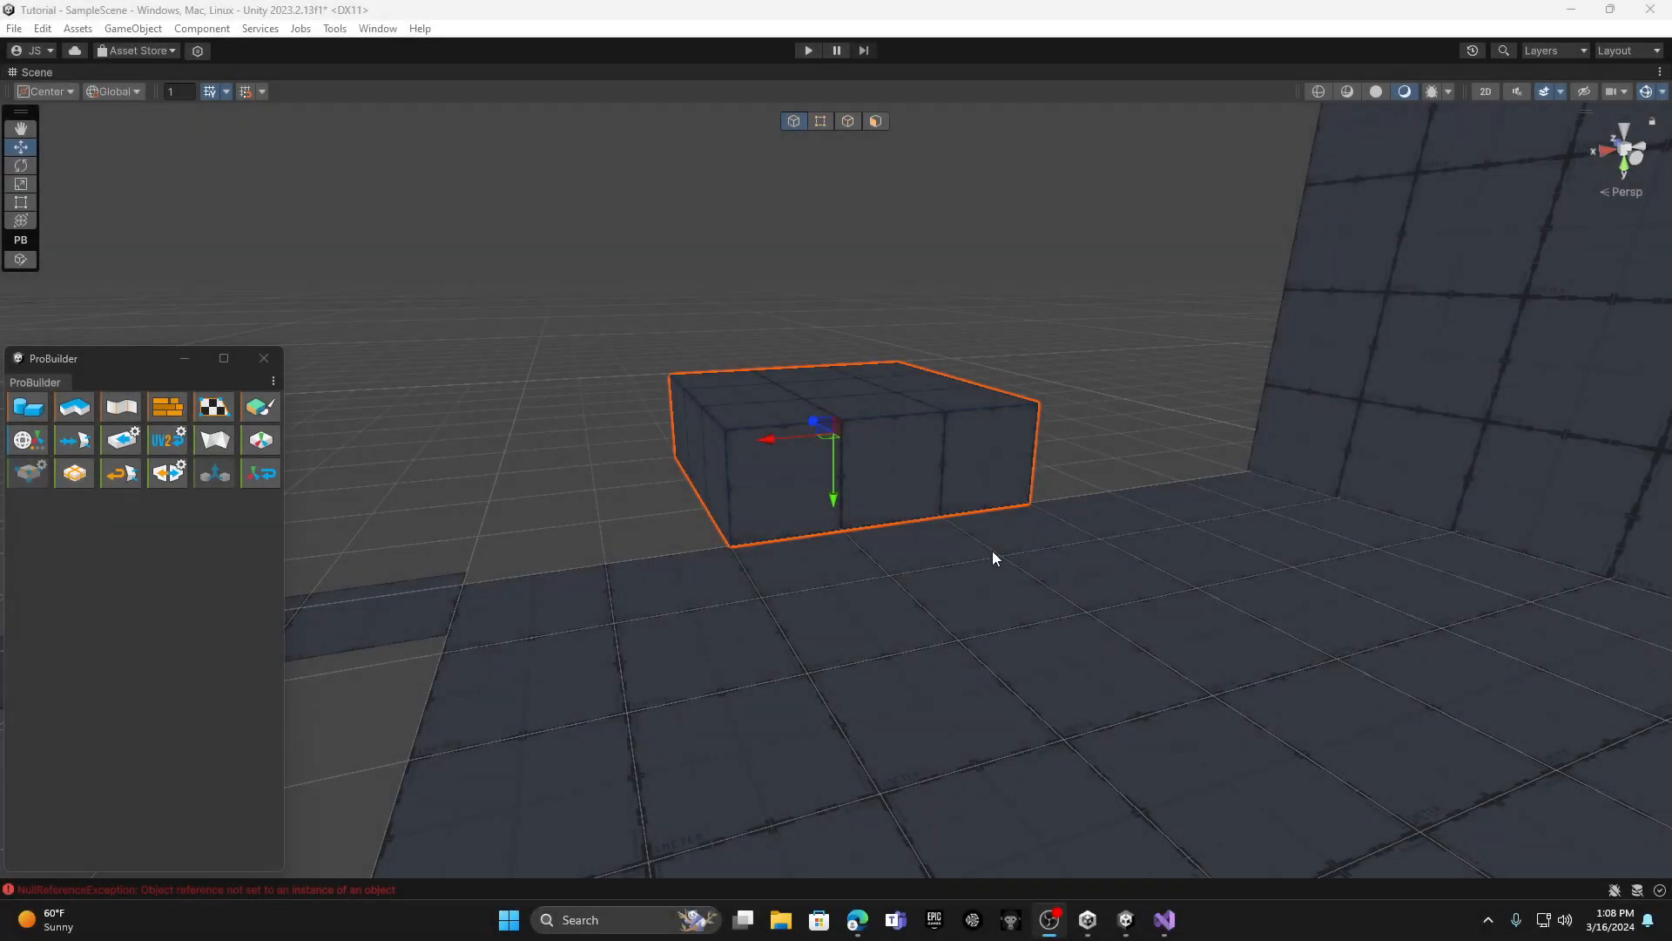
Close the floating ProBuilder window and un-maximize the Scene view to restore the full layout
{"action": "right_click_drag", "start_coordinate": [736, 378], "coordinate": [230, 89]}
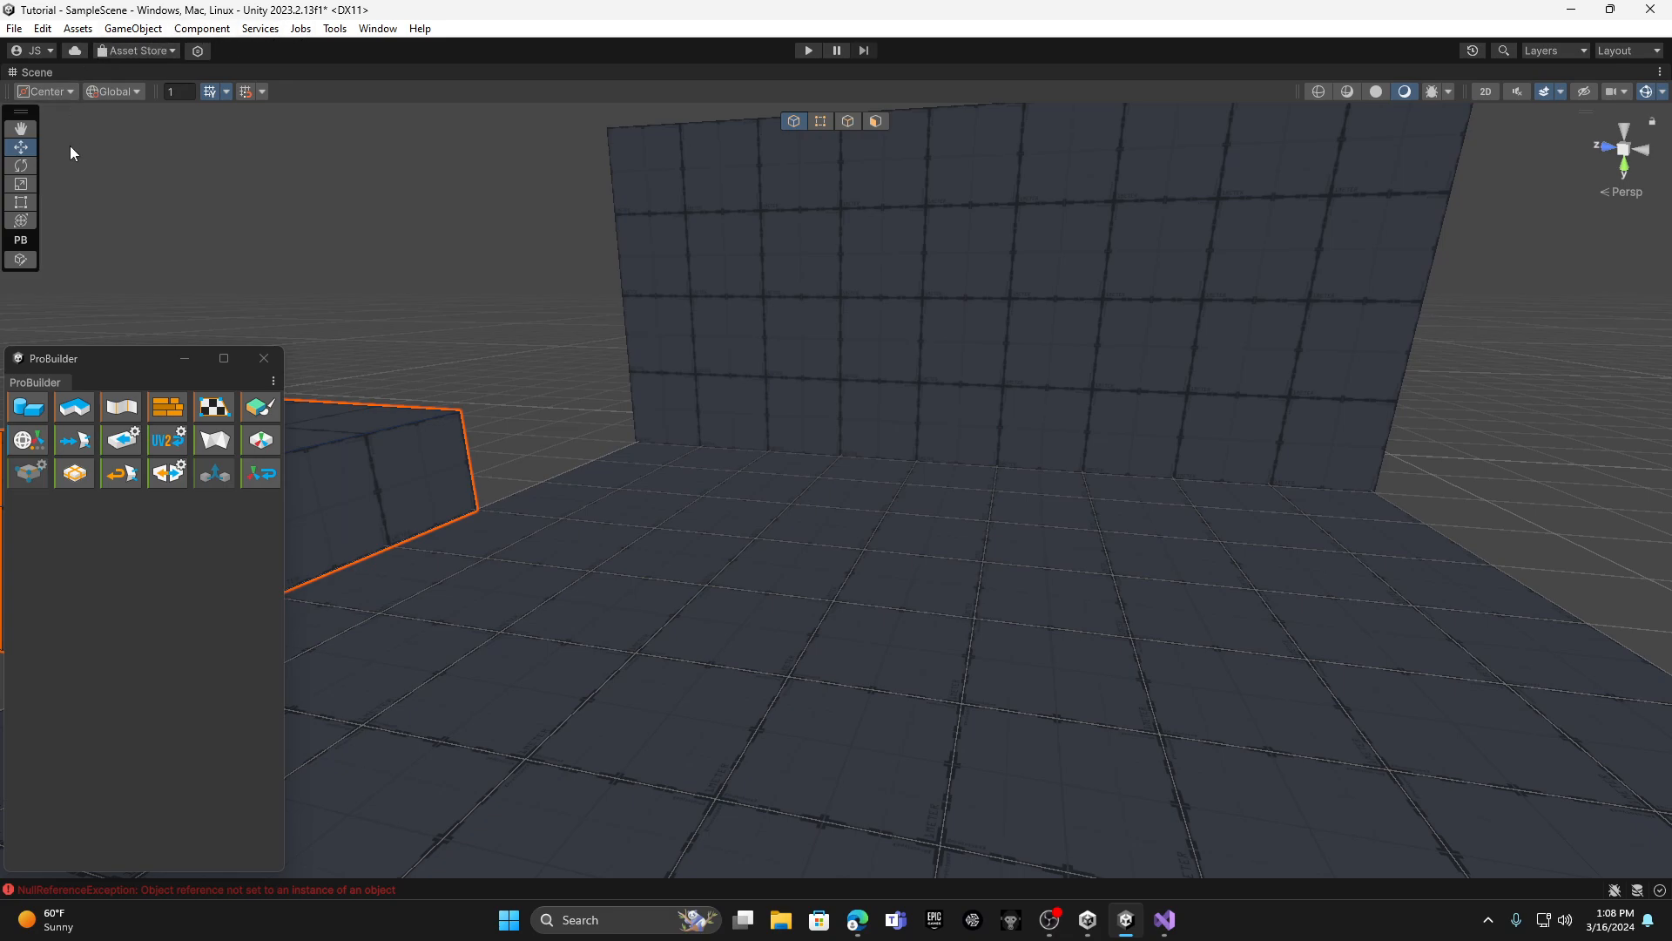
{"action": "right_click_drag", "start_coordinate": [706, 198], "coordinate": [816, 384]}
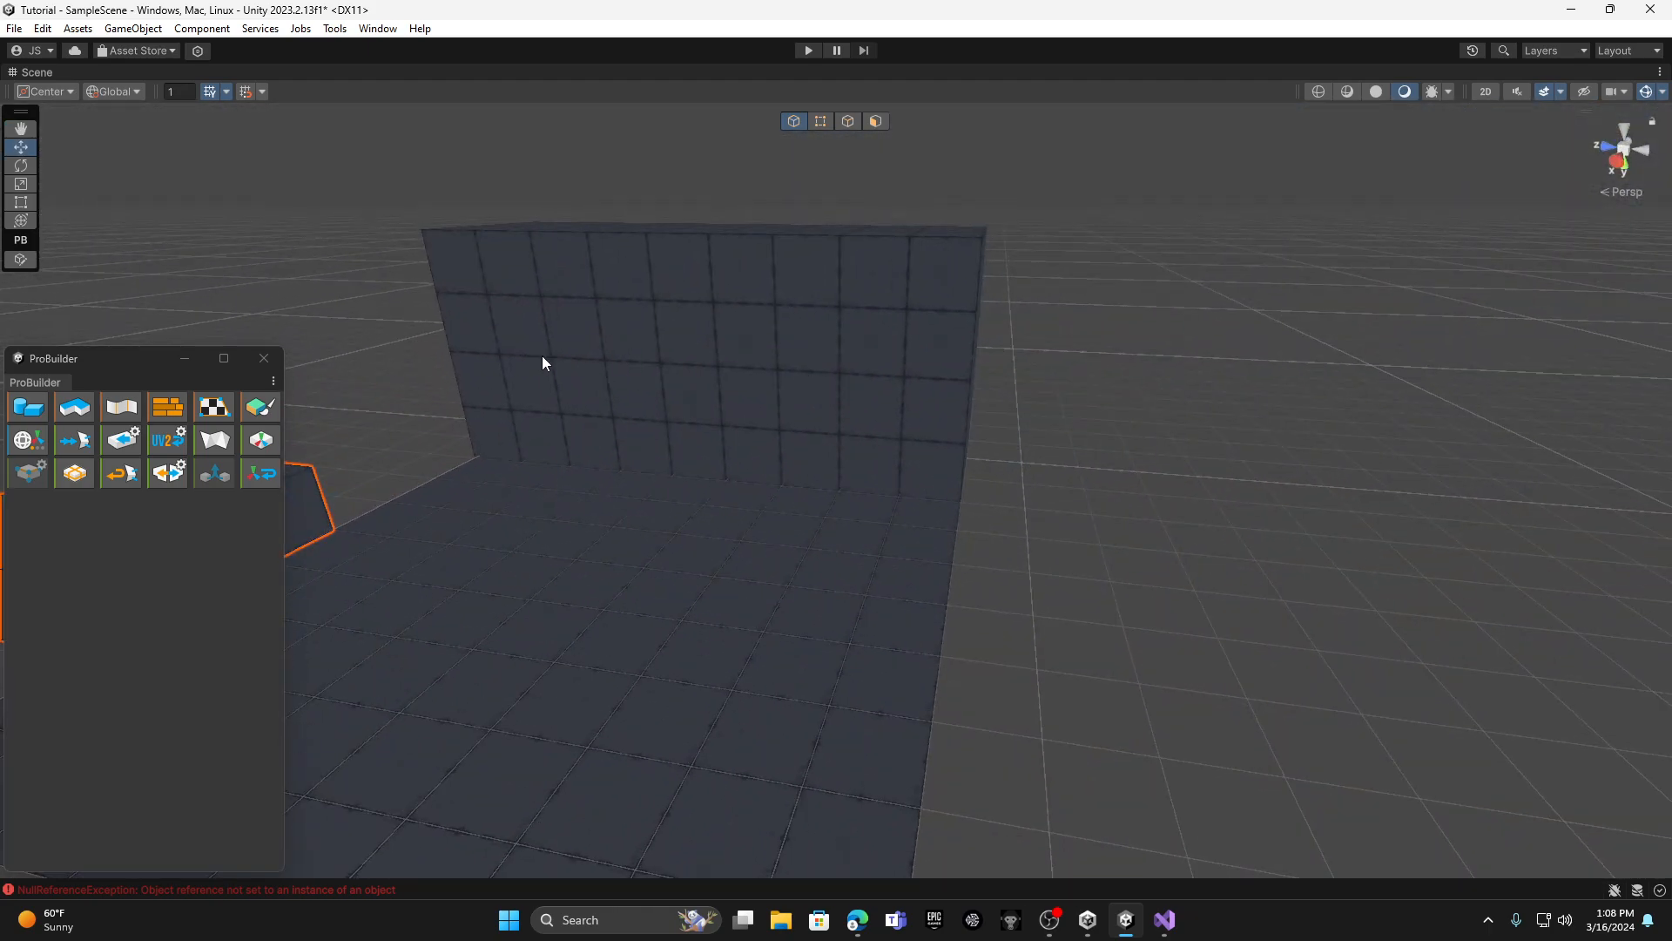
{"action": "left_click", "coordinate": [264, 358]}
{"action": "right_click_drag", "start_coordinate": [478, 206], "coordinate": [791, 87]}
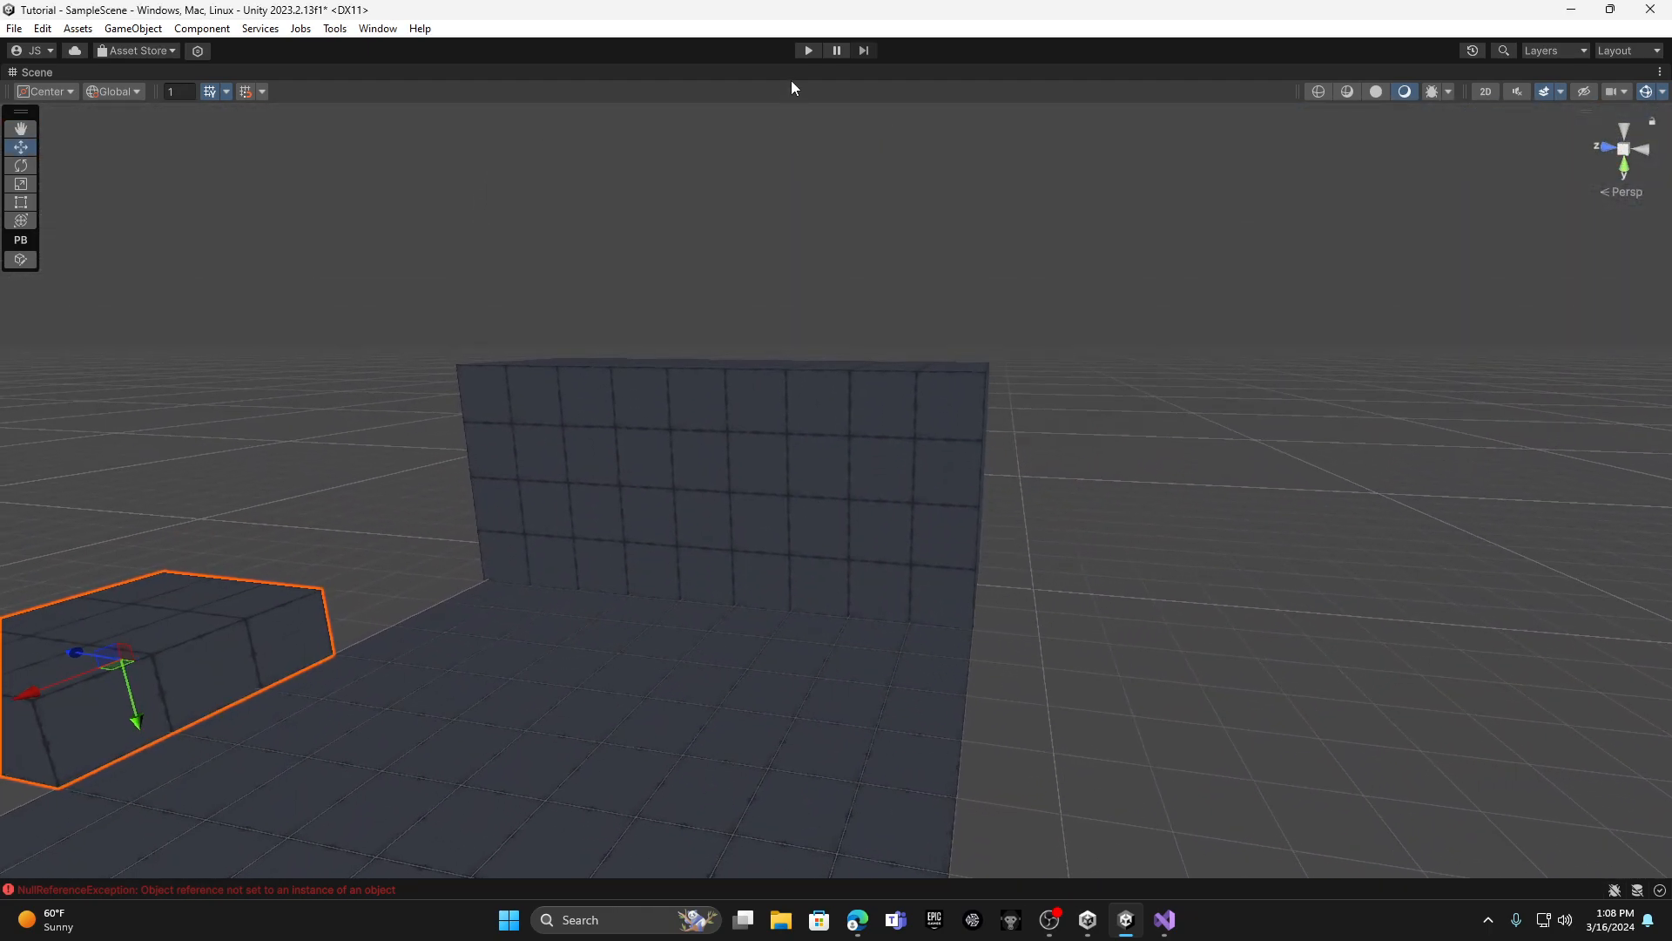
{"action": "right_click", "coordinate": [35, 71]}
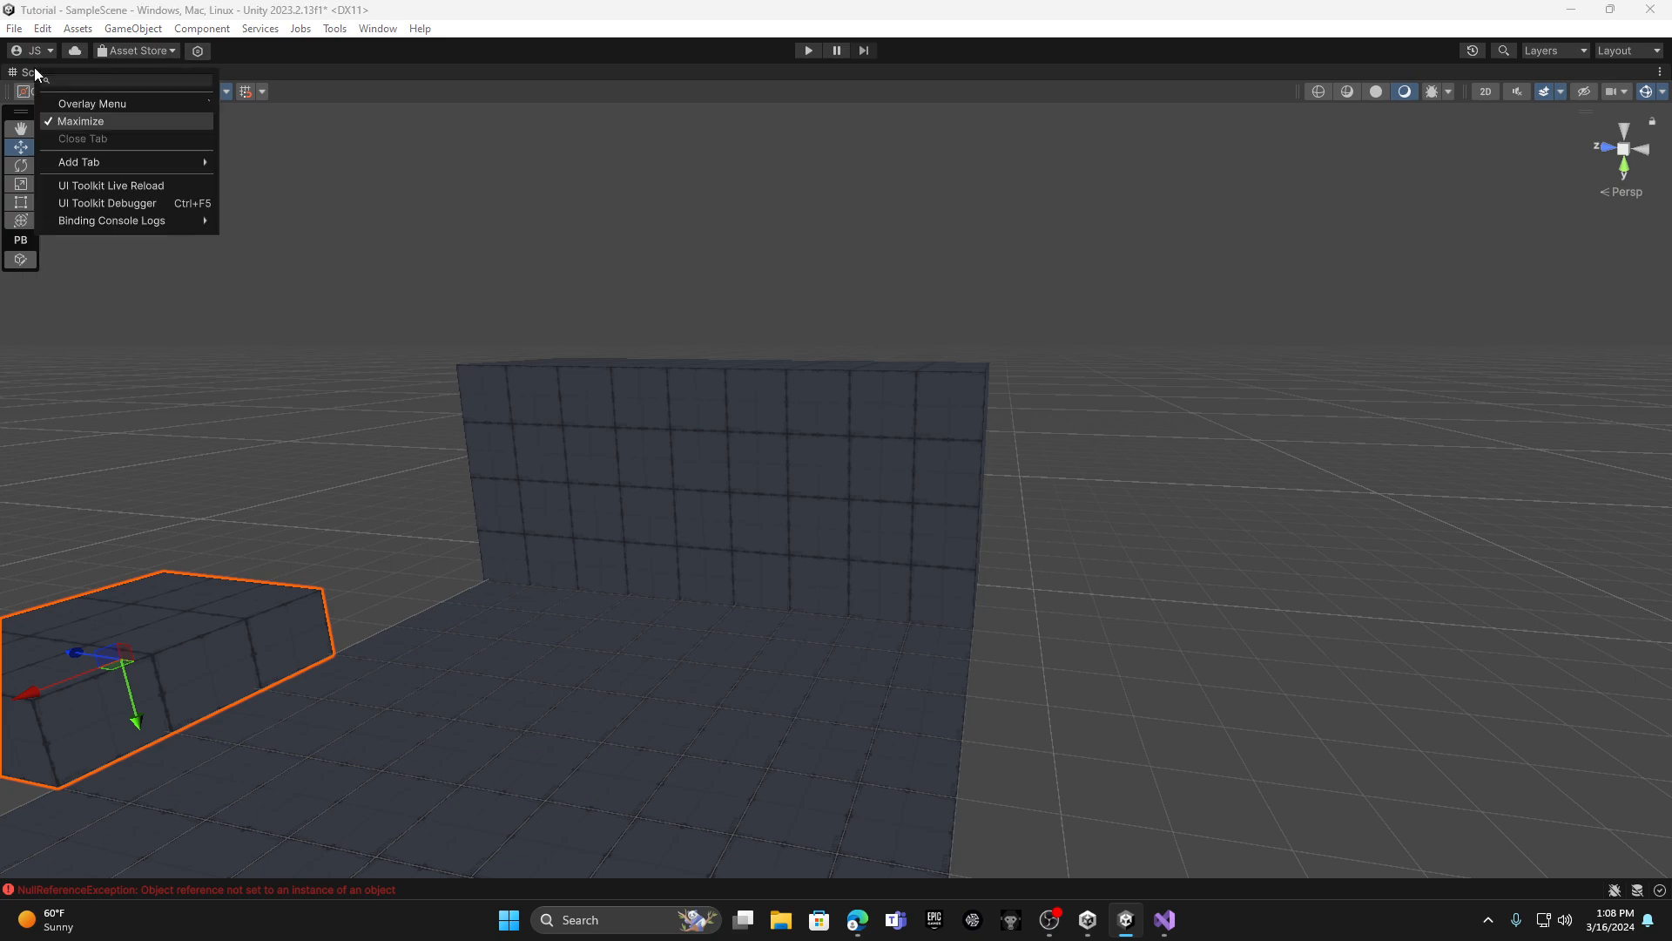
{"action": "left_click", "coordinate": [60, 122]}
{"action": "right_click_drag", "start_coordinate": [723, 308], "coordinate": [849, 314]}
Save SampleScene, quit the editor, and reopen the Tutorial project from Unity Hub
{"action": "left_click", "coordinate": [14, 28]}
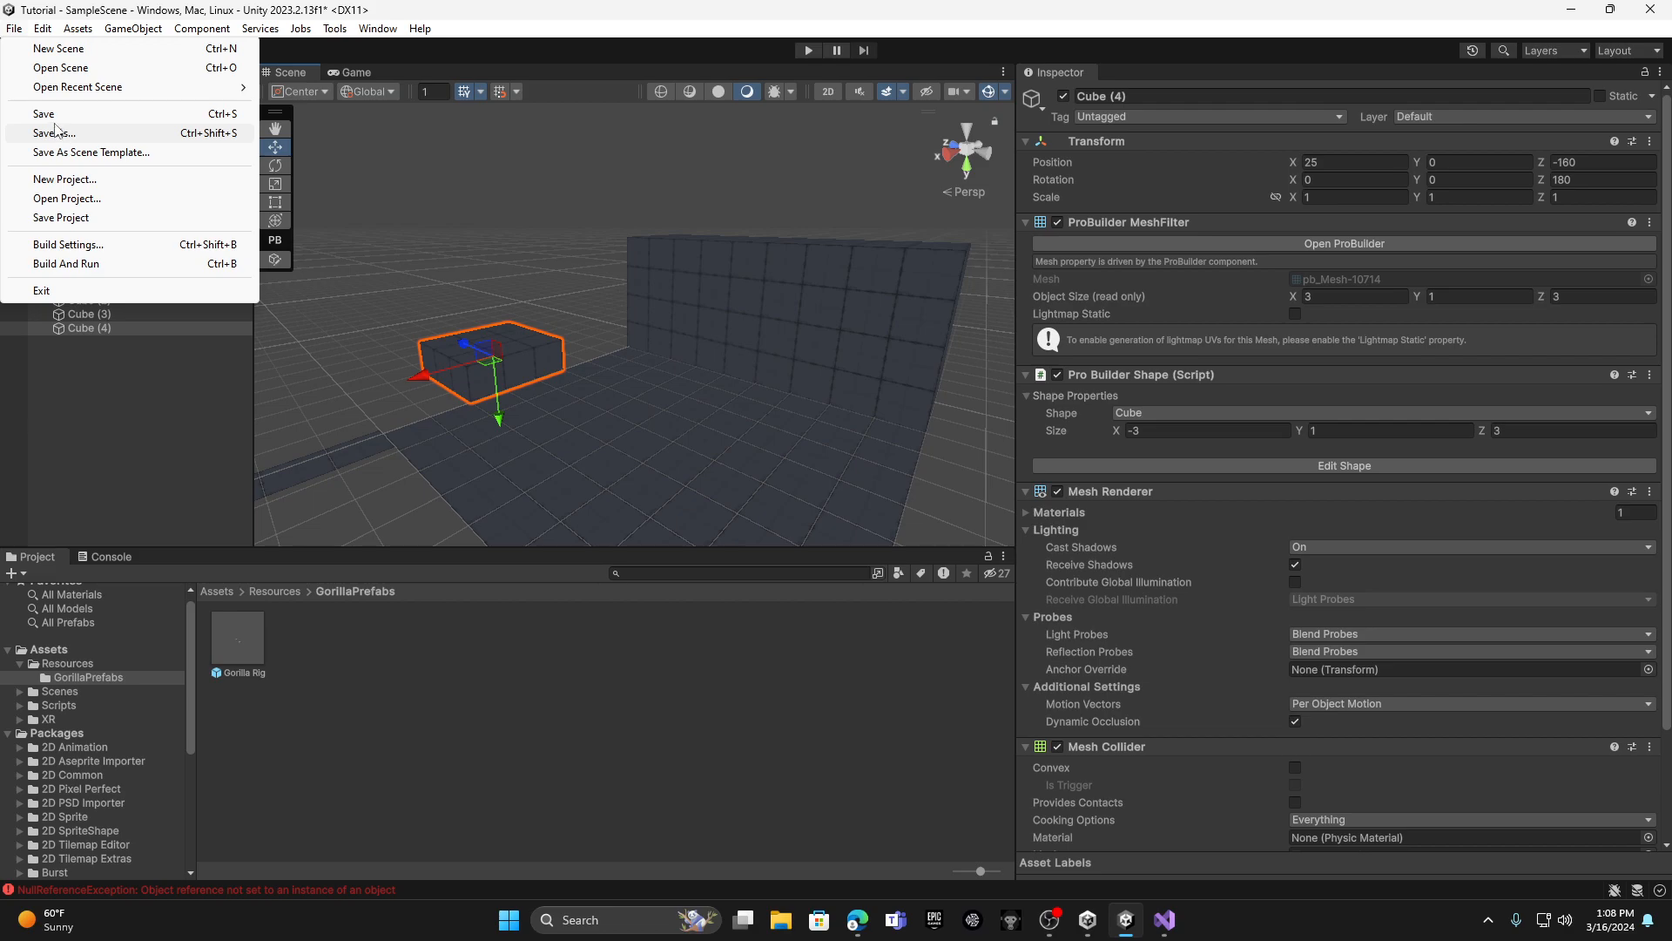
{"action": "left_click", "coordinate": [44, 113]}
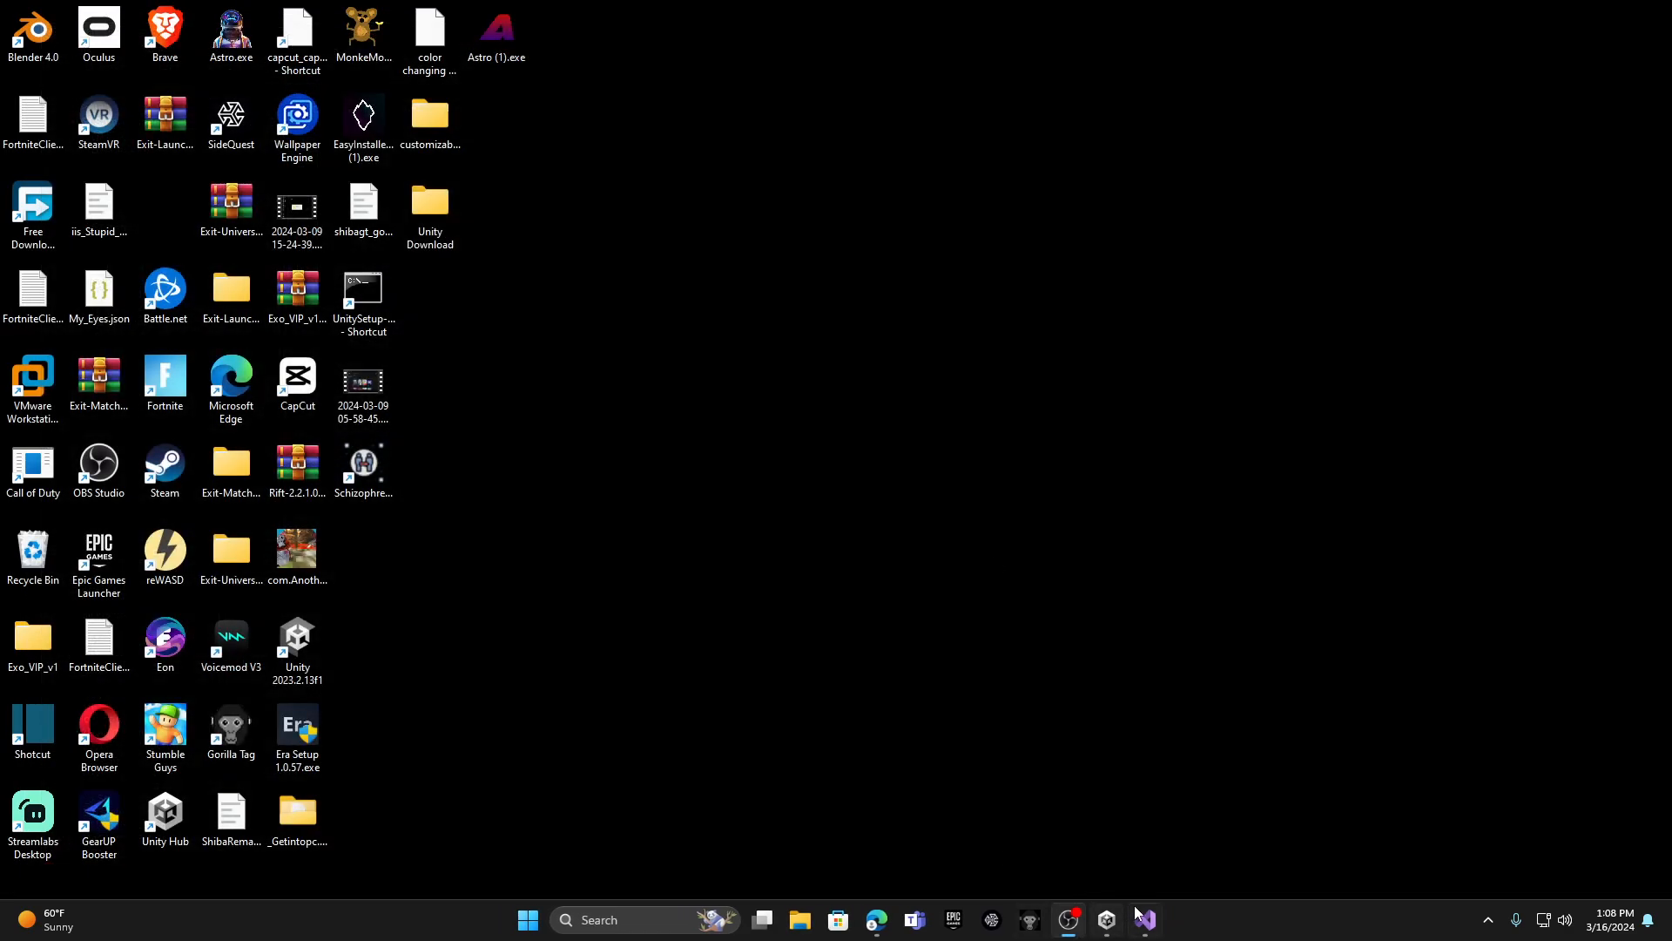
{"action": "left_click", "coordinate": [1111, 919]}
{"action": "left_click", "coordinate": [587, 293]}
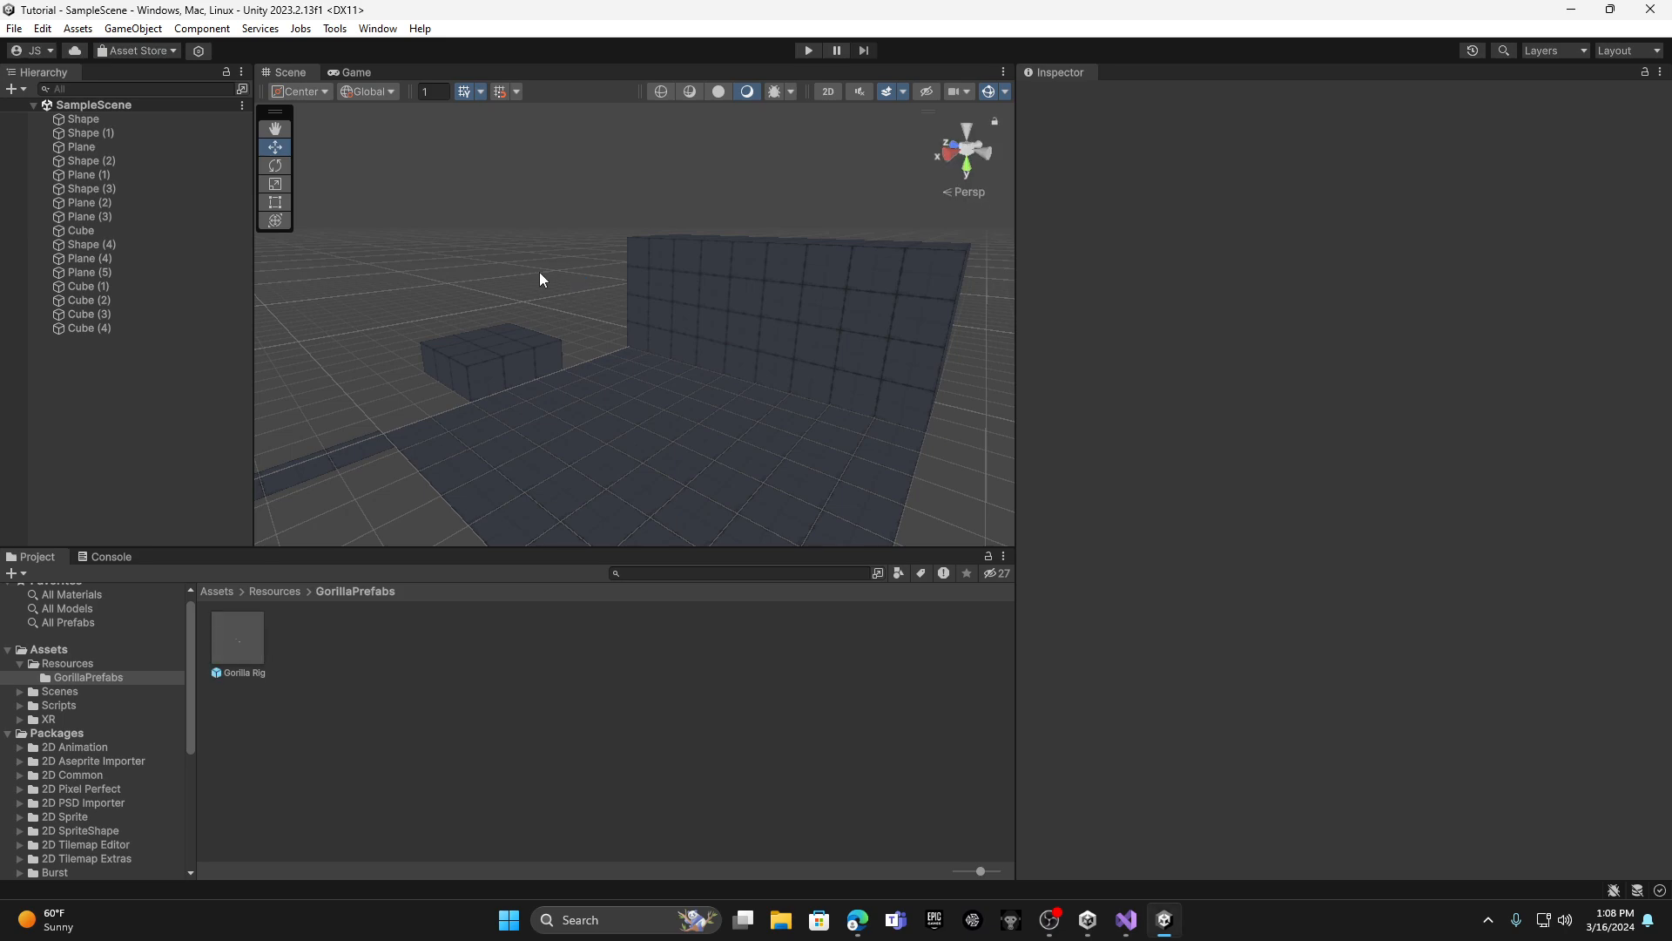
Orbit and pan the reopened scene so the cube wall sits centred in view
{"action": "right_click_drag", "start_coordinate": [539, 279], "coordinate": [862, 188]}
{"action": "mouse_move", "coordinate": [314, 174]}
{"action": "right_mouse_down"}
{"action": "mouse_move", "coordinate": [571, 340]}
{"action": "mouse_move", "coordinate": [672, 257]}
{"action": "mouse_move", "coordinate": [650, 217]}
{"action": "mouse_move", "coordinate": [311, 202]}
{"action": "mouse_move", "coordinate": [448, 212]}
{"action": "mouse_move", "coordinate": [388, 197]}
{"action": "mouse_move", "coordinate": [448, 189]}
{"action": "mouse_move", "coordinate": [627, 224]}
{"action": "mouse_move", "coordinate": [279, 154]}
{"action": "mouse_move", "coordinate": [675, 209]}
{"action": "mouse_move", "coordinate": [289, 166]}
{"action": "right_mouse_up"}
{"action": "left_click_drag", "start_coordinate": [476, 254], "coordinate": [526, 228]}
{"action": "right_click_drag", "start_coordinate": [526, 228], "coordinate": [704, 300]}
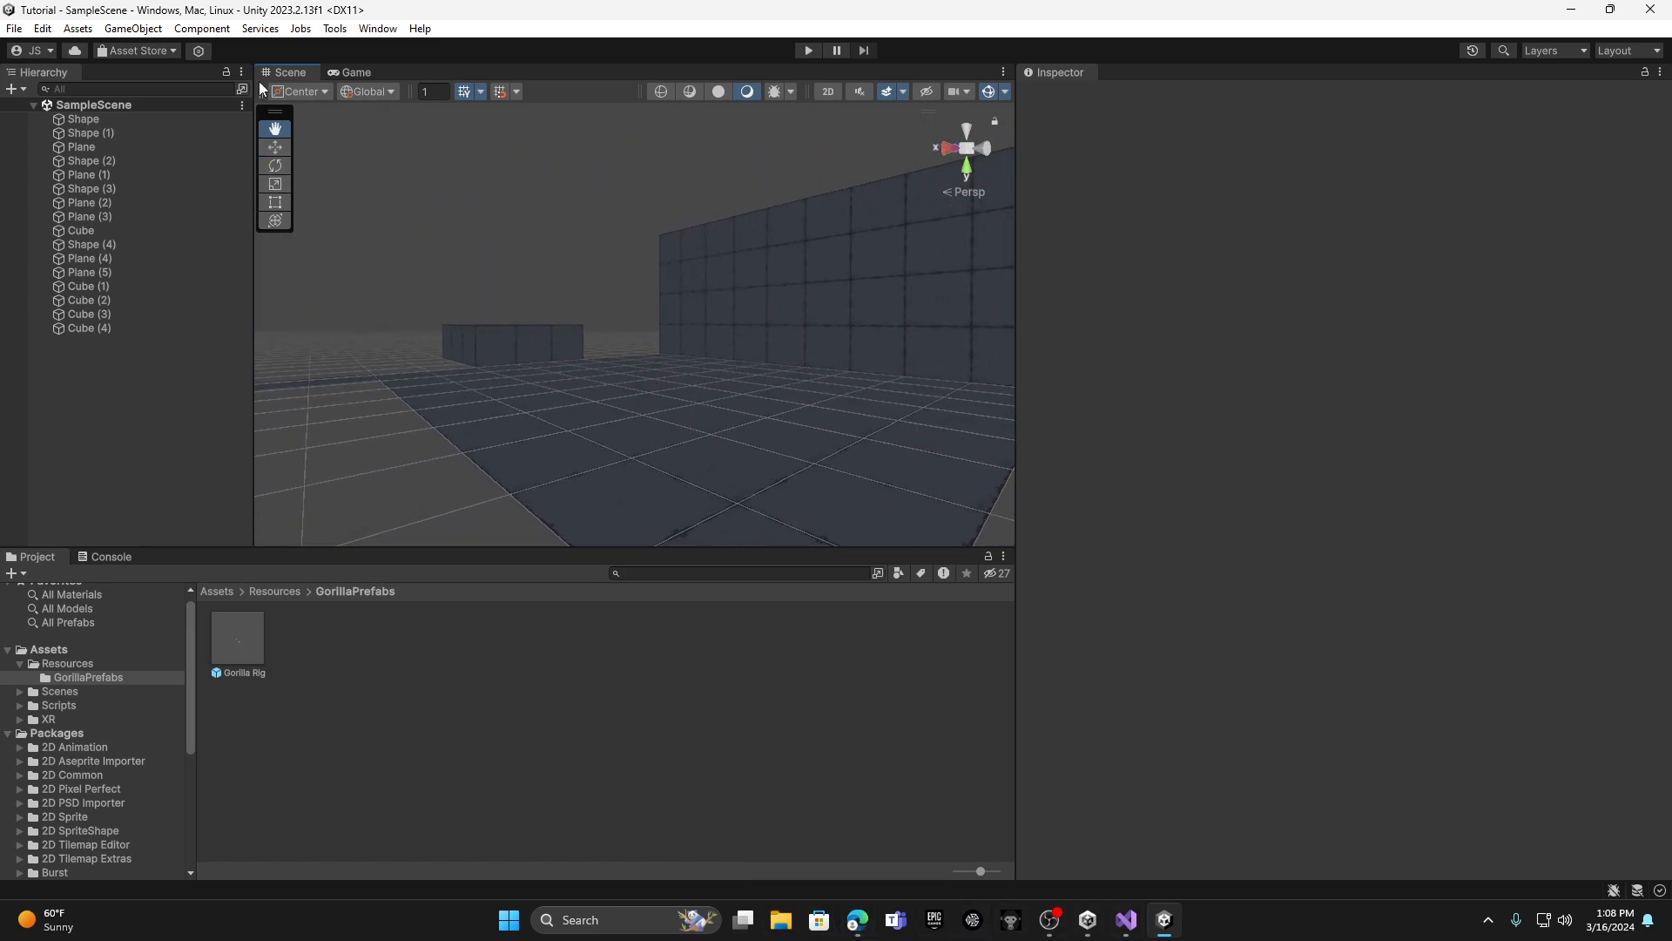
Search the Unity Registry for 'pro', confirm ProBuilder 5.2.2 is installed, and close Package Manager
{"action": "left_click", "coordinate": [378, 29]}
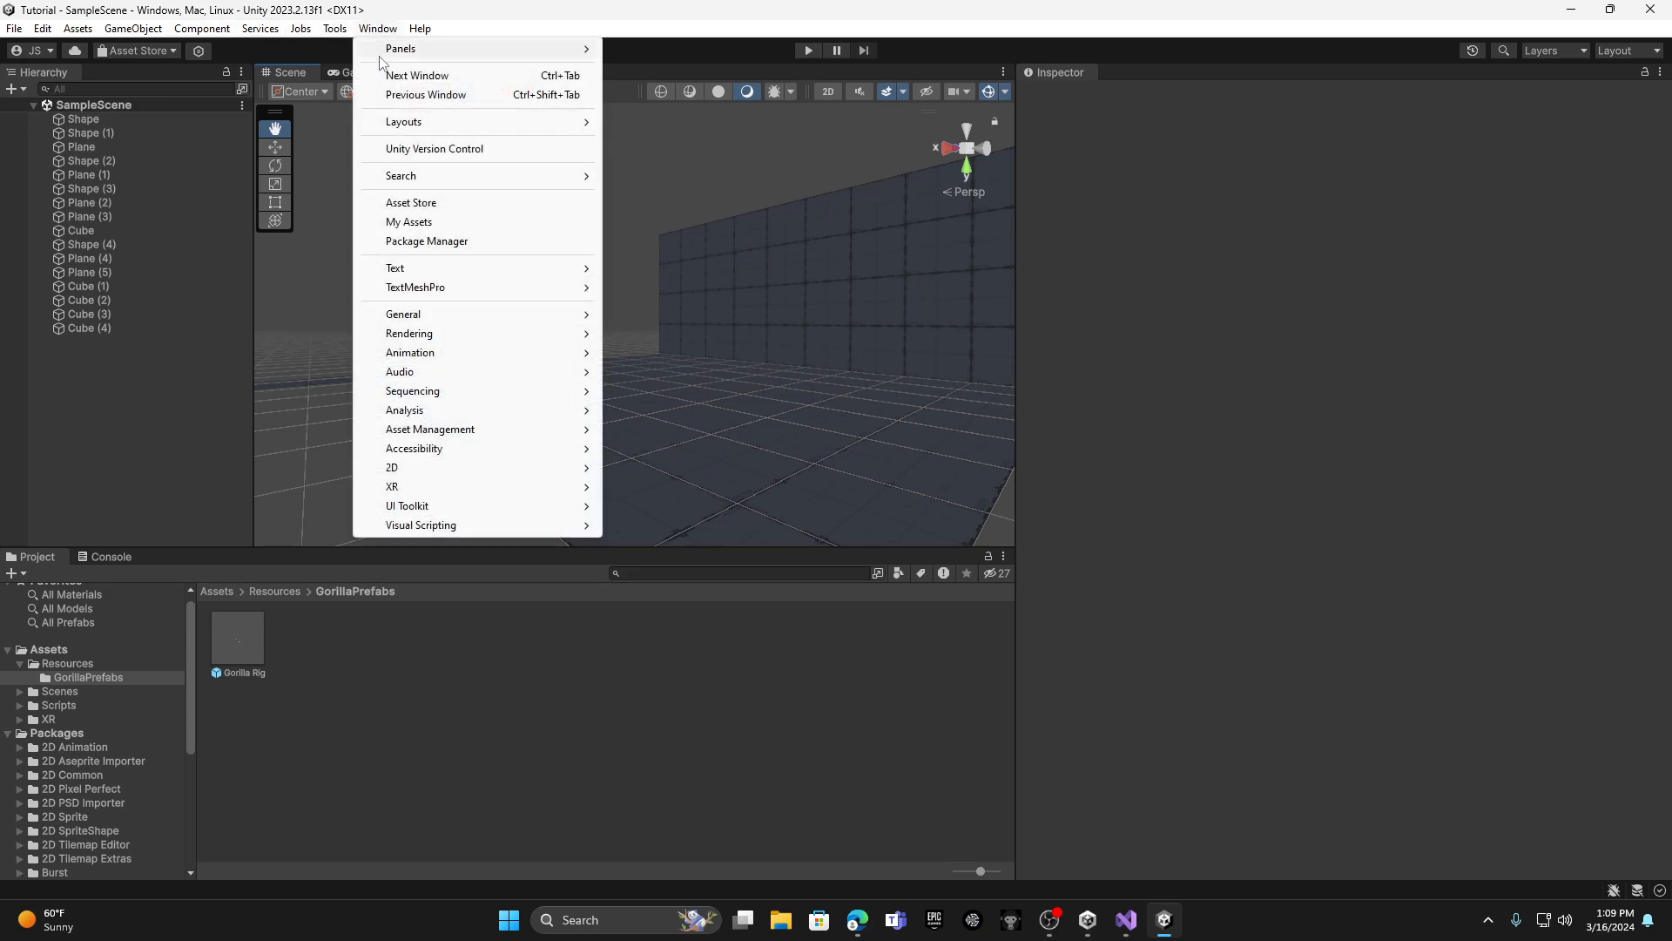
{"action": "left_click", "coordinate": [435, 241]}
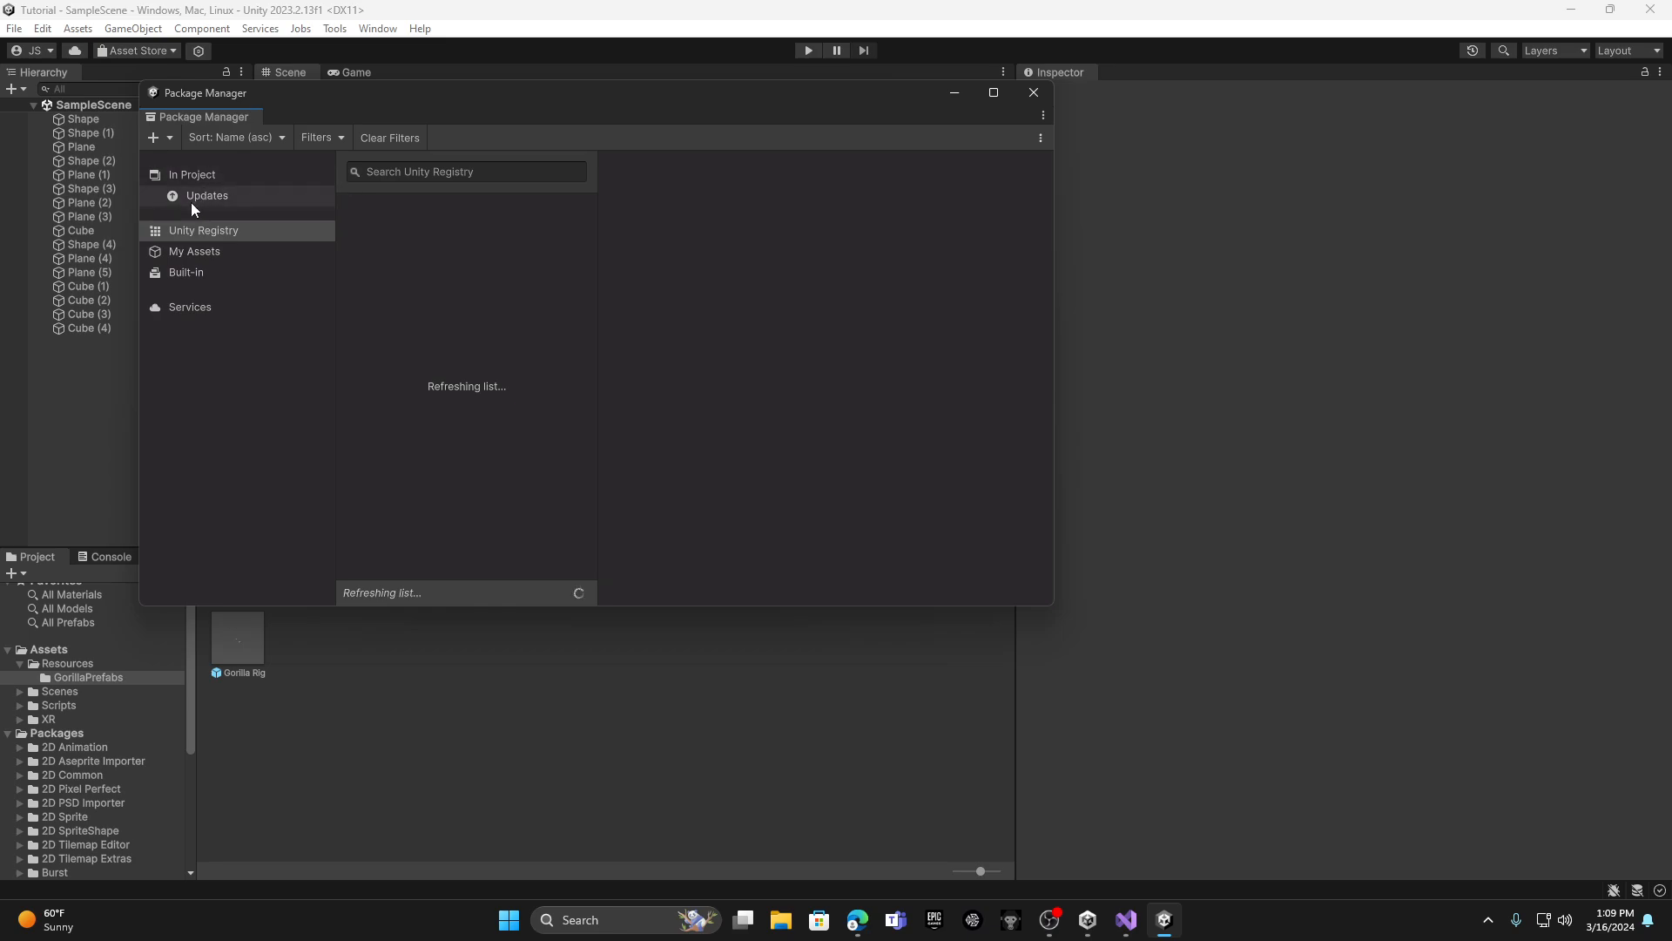
{"action": "left_click", "coordinate": [199, 233]}
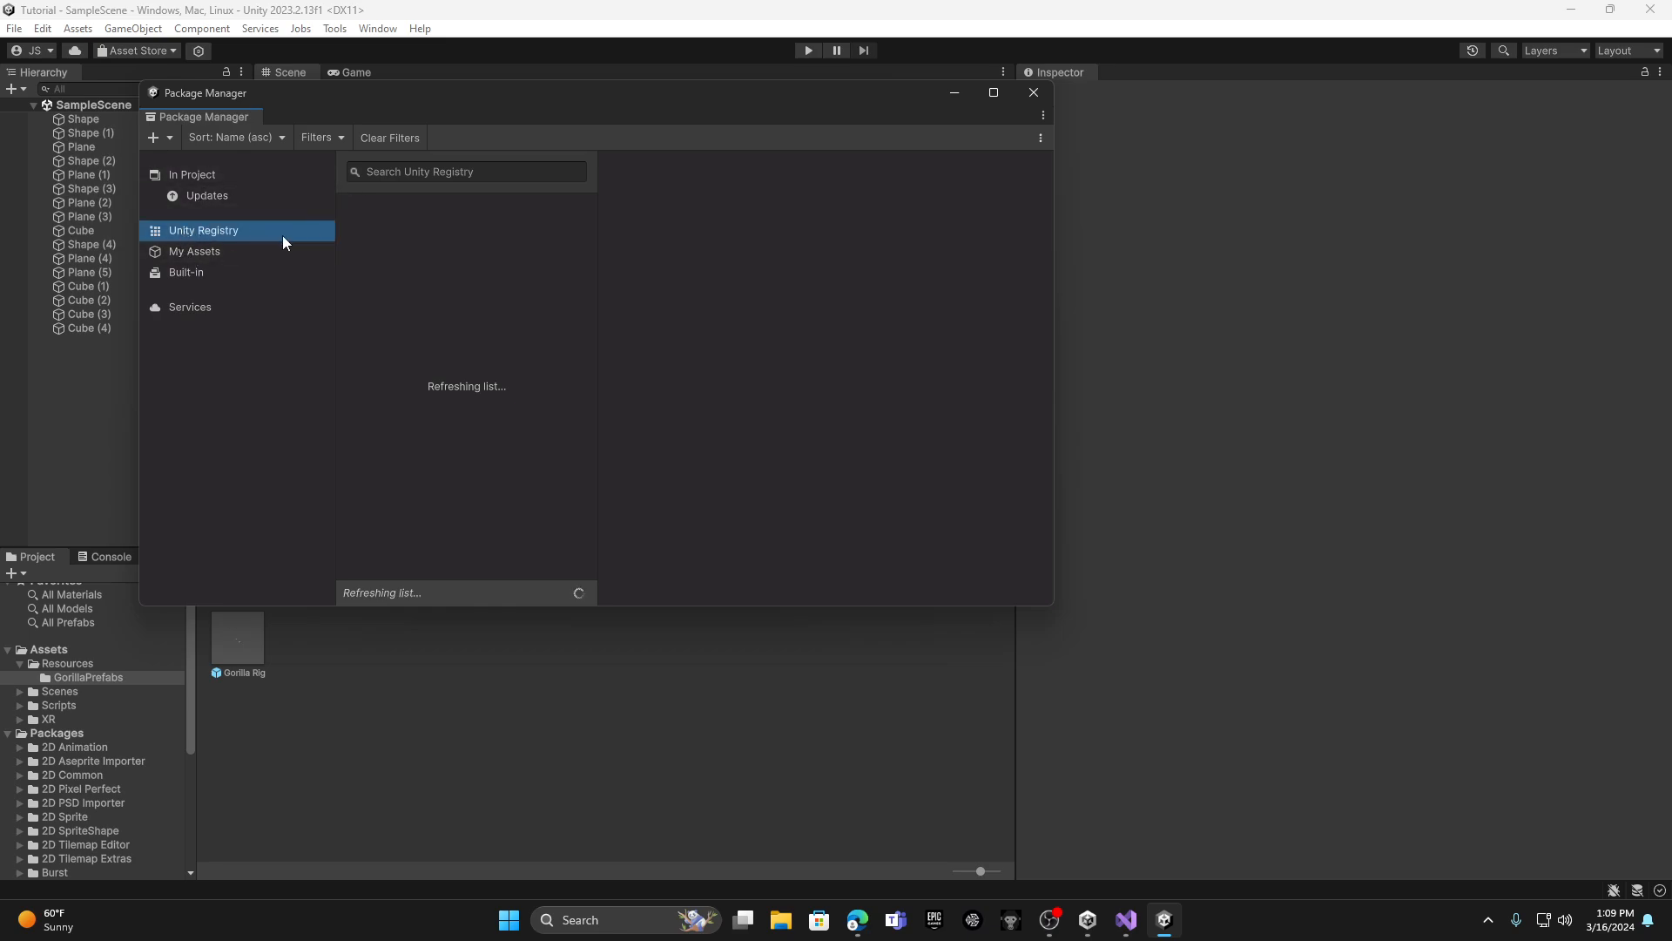
{"action": "left_click", "coordinate": [453, 170]}
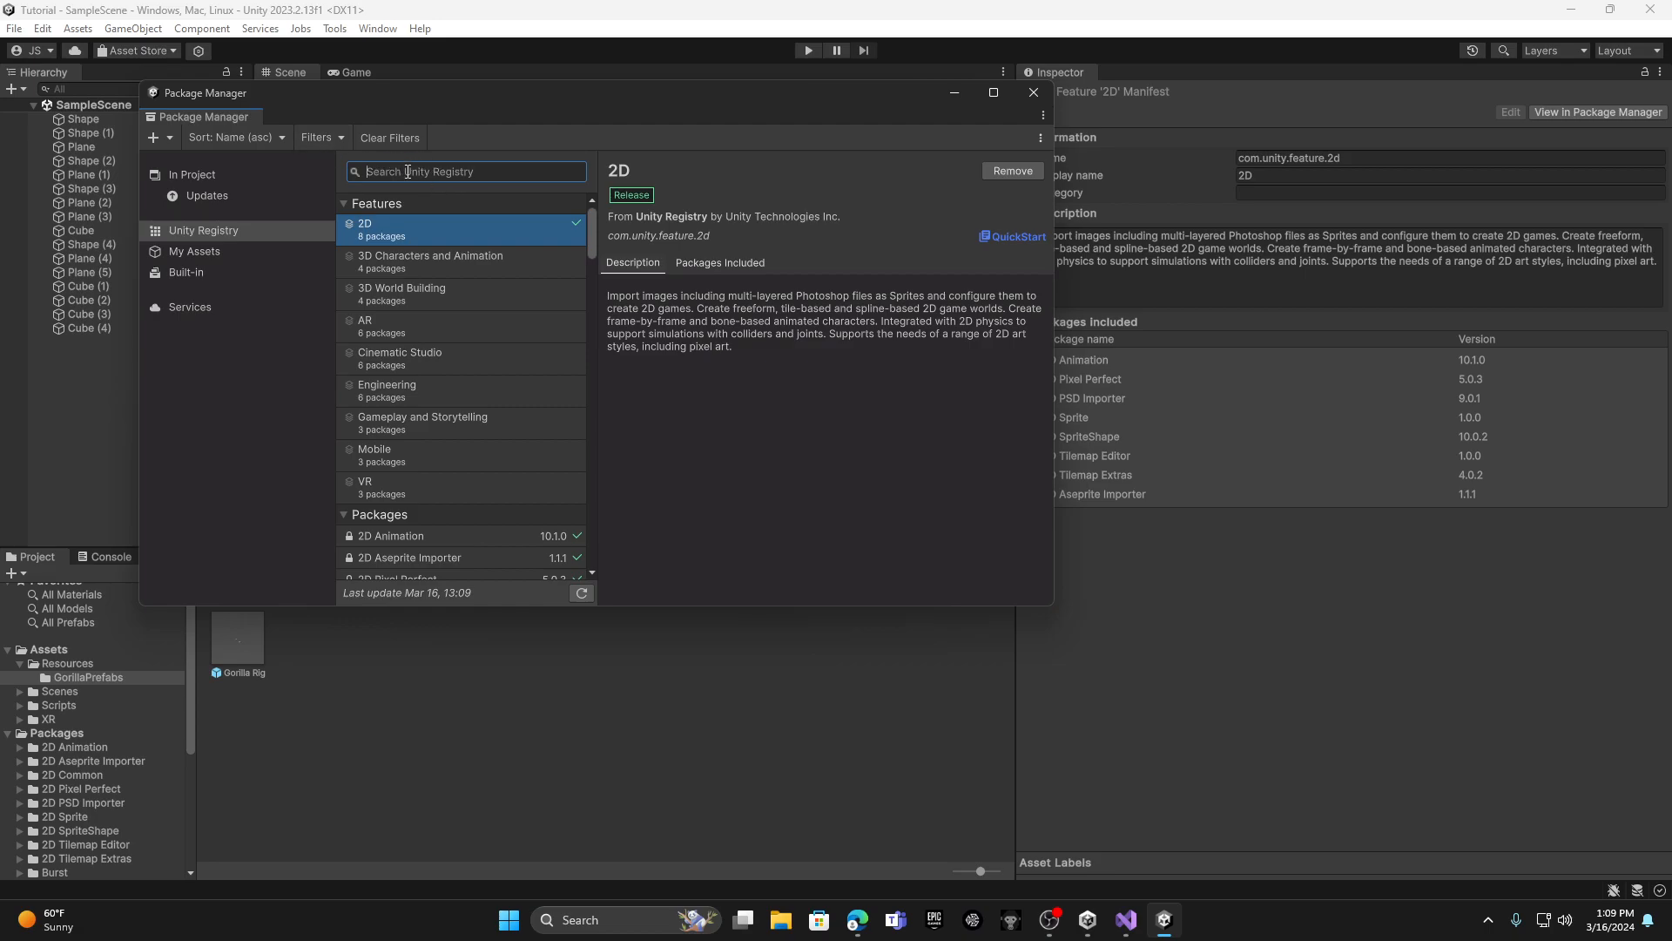
{"action": "type", "text": "pro builder"}
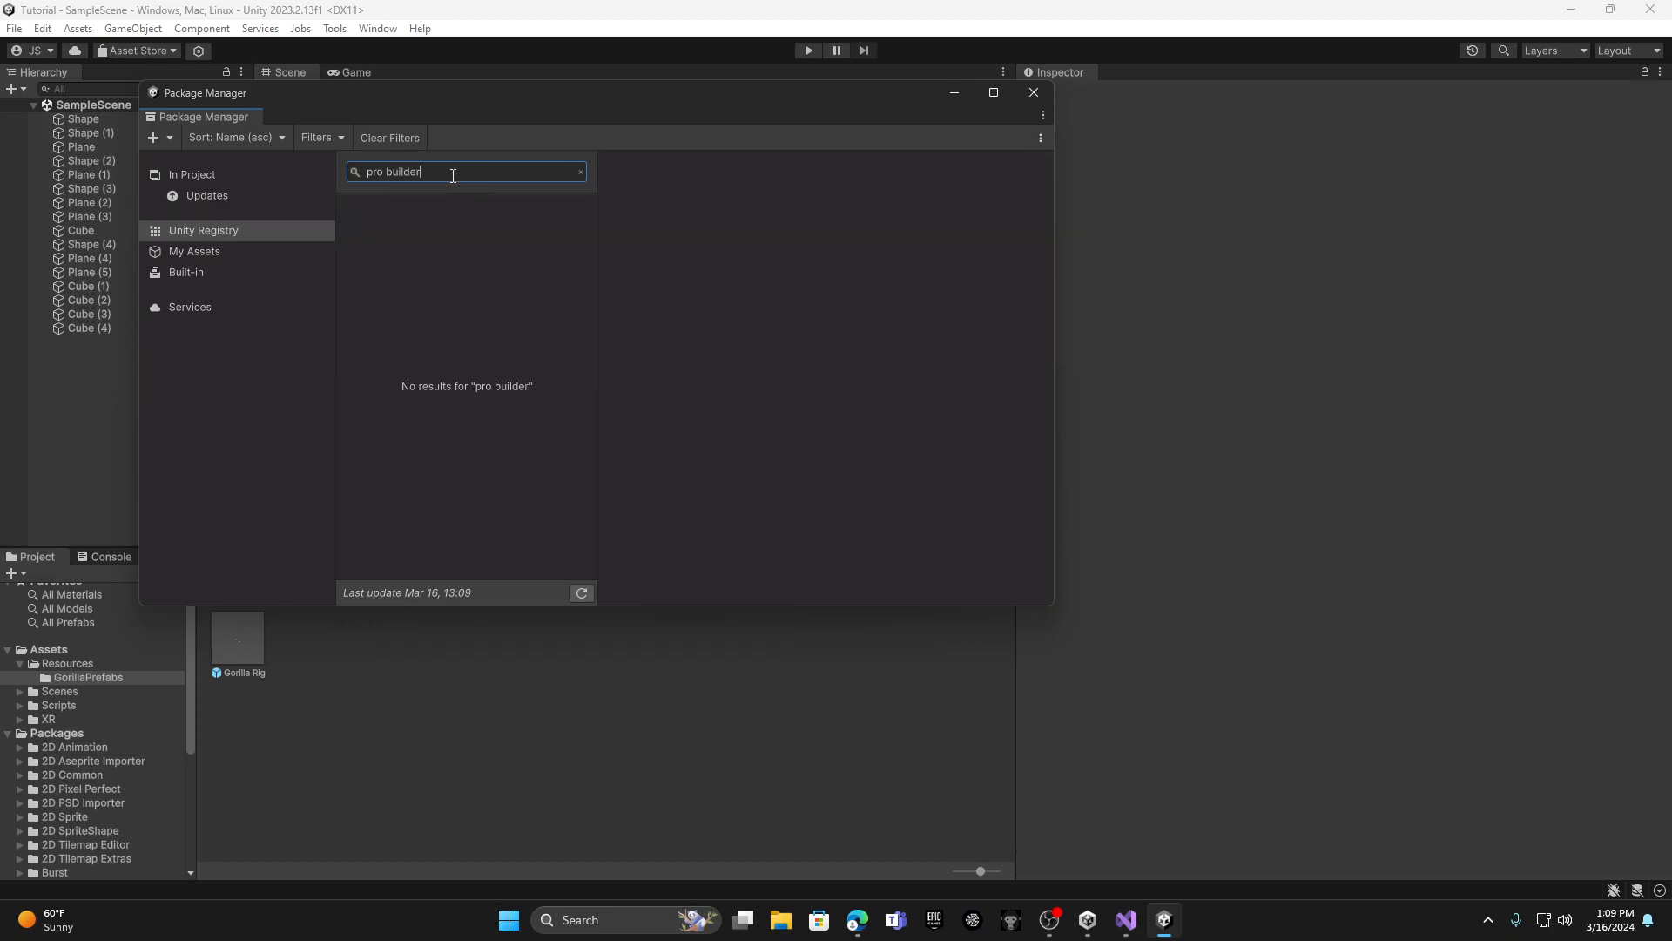
{"action": "key", "text": "BackSpace"}
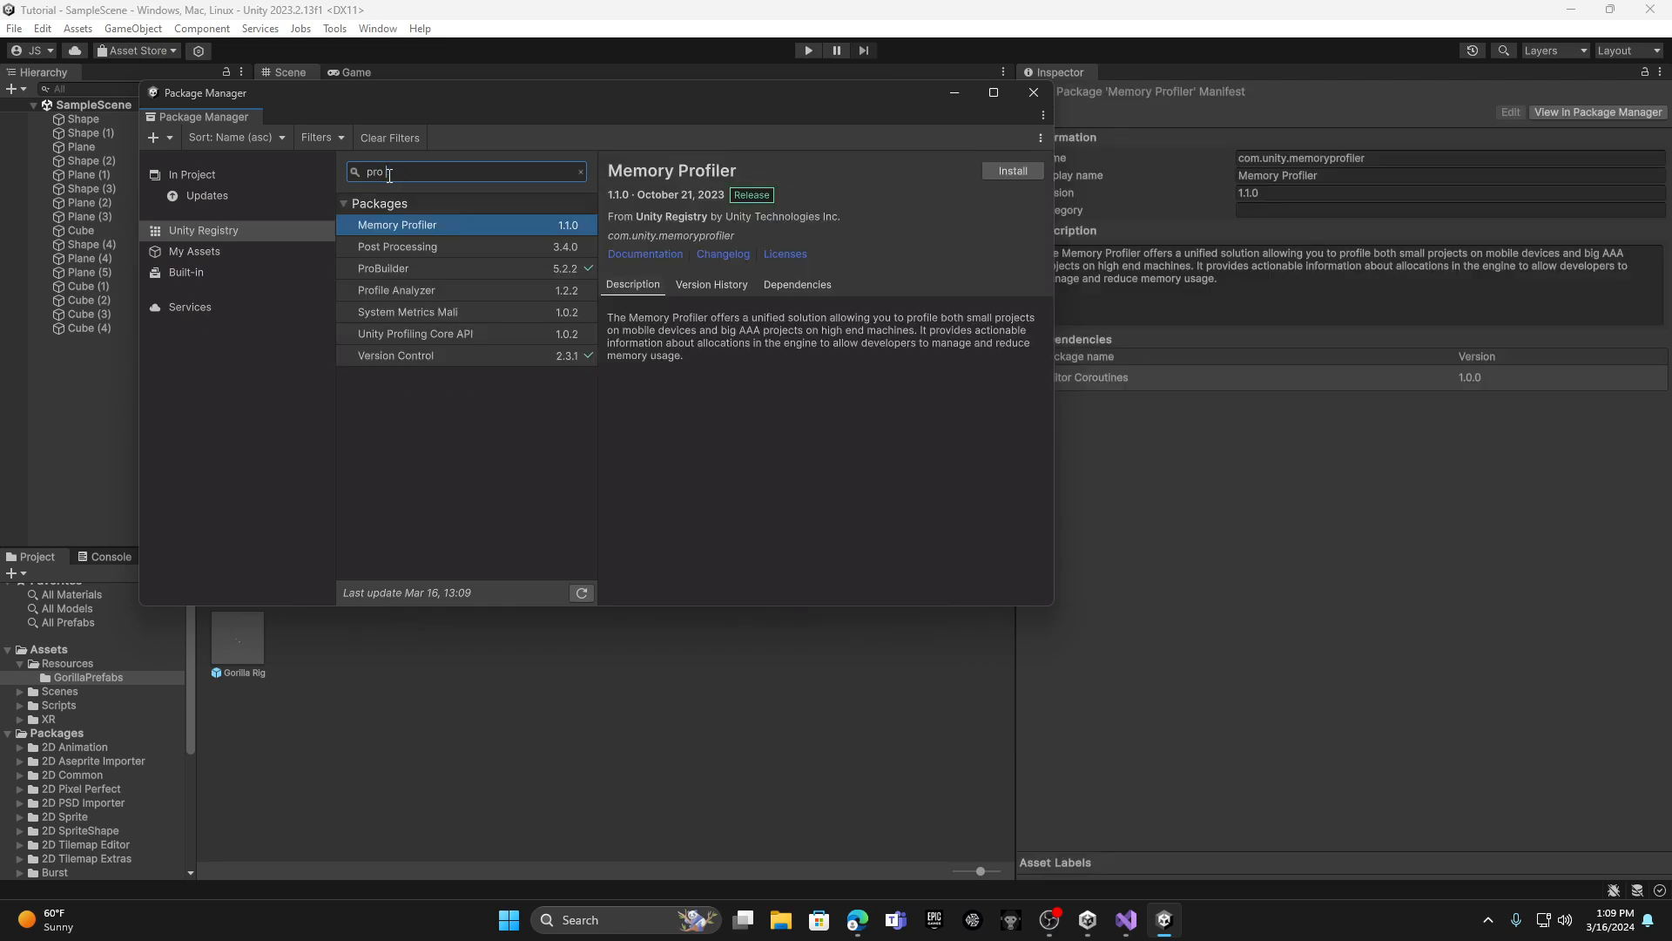
{"action": "left_click", "coordinate": [378, 270]}
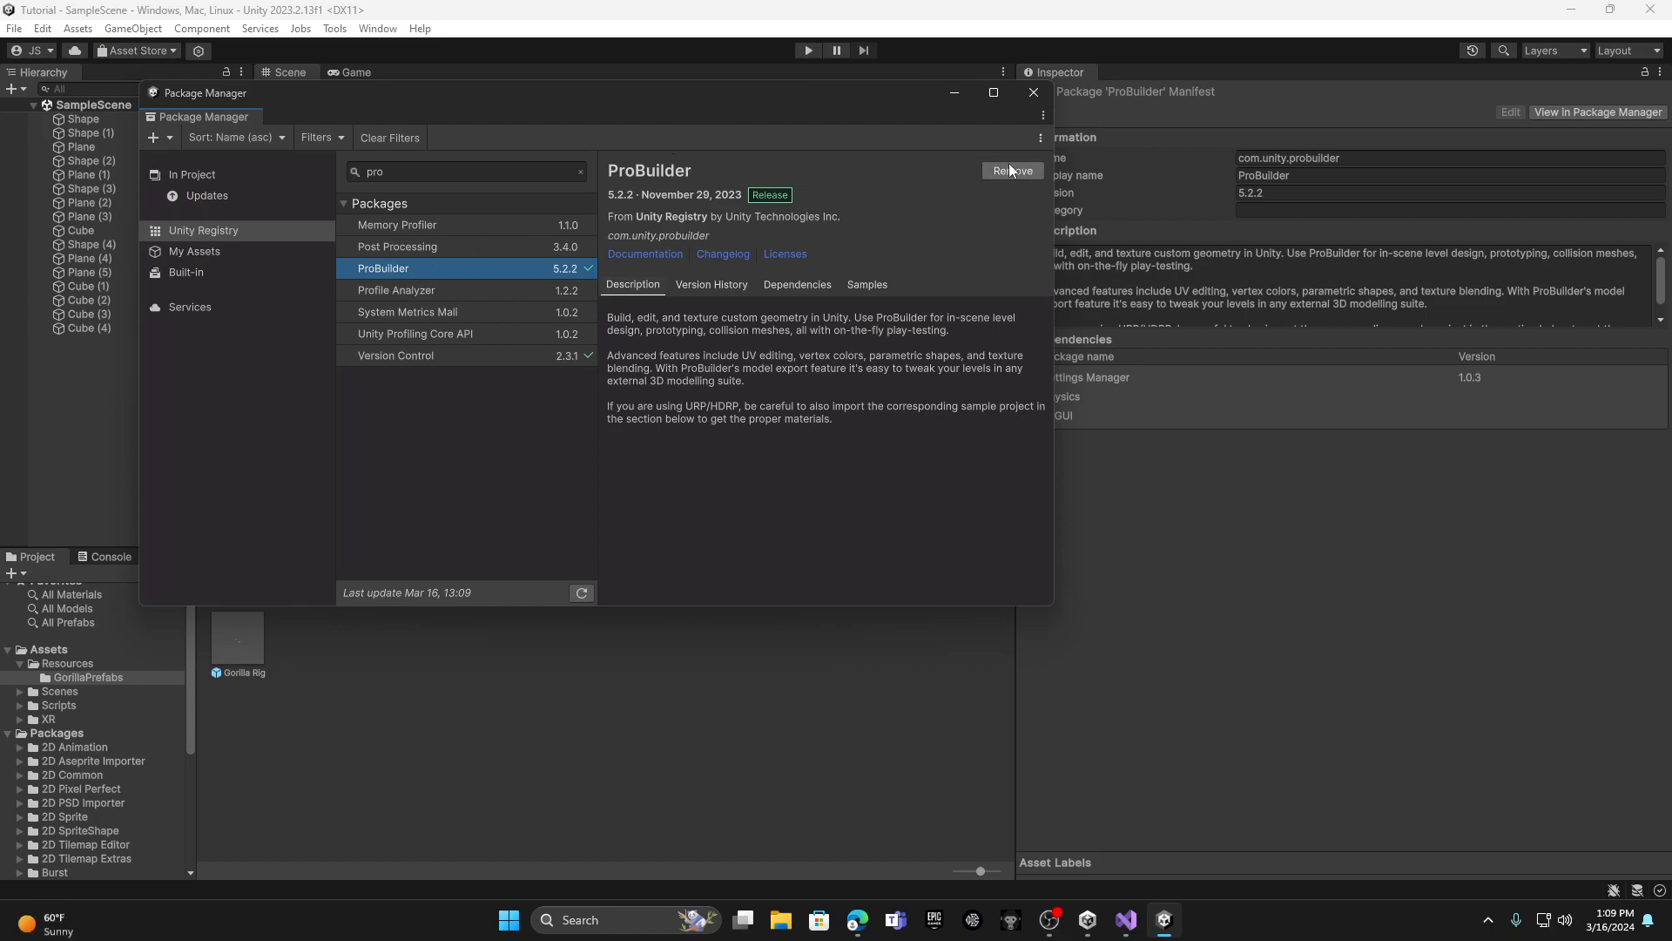
{"action": "left_click", "coordinate": [1041, 96]}
Open the ProBuilder window and start a New Shape cube sized -3, 1, 3
{"action": "left_click", "coordinate": [336, 30]}
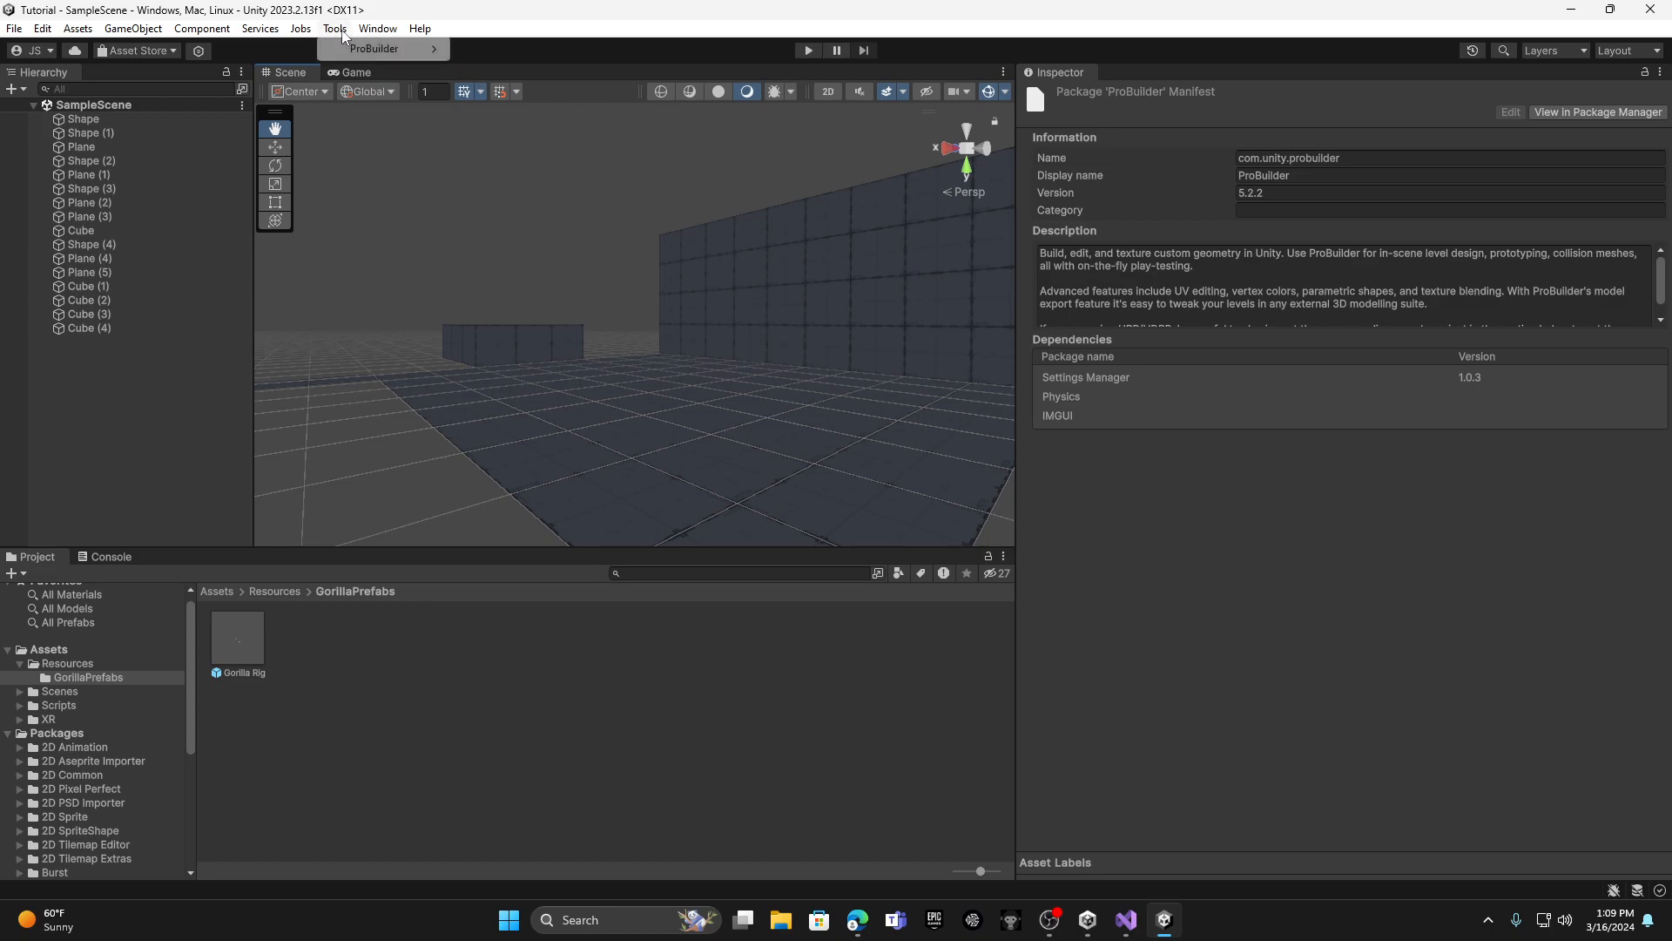
{"action": "mouse_move", "coordinate": [348, 52]}
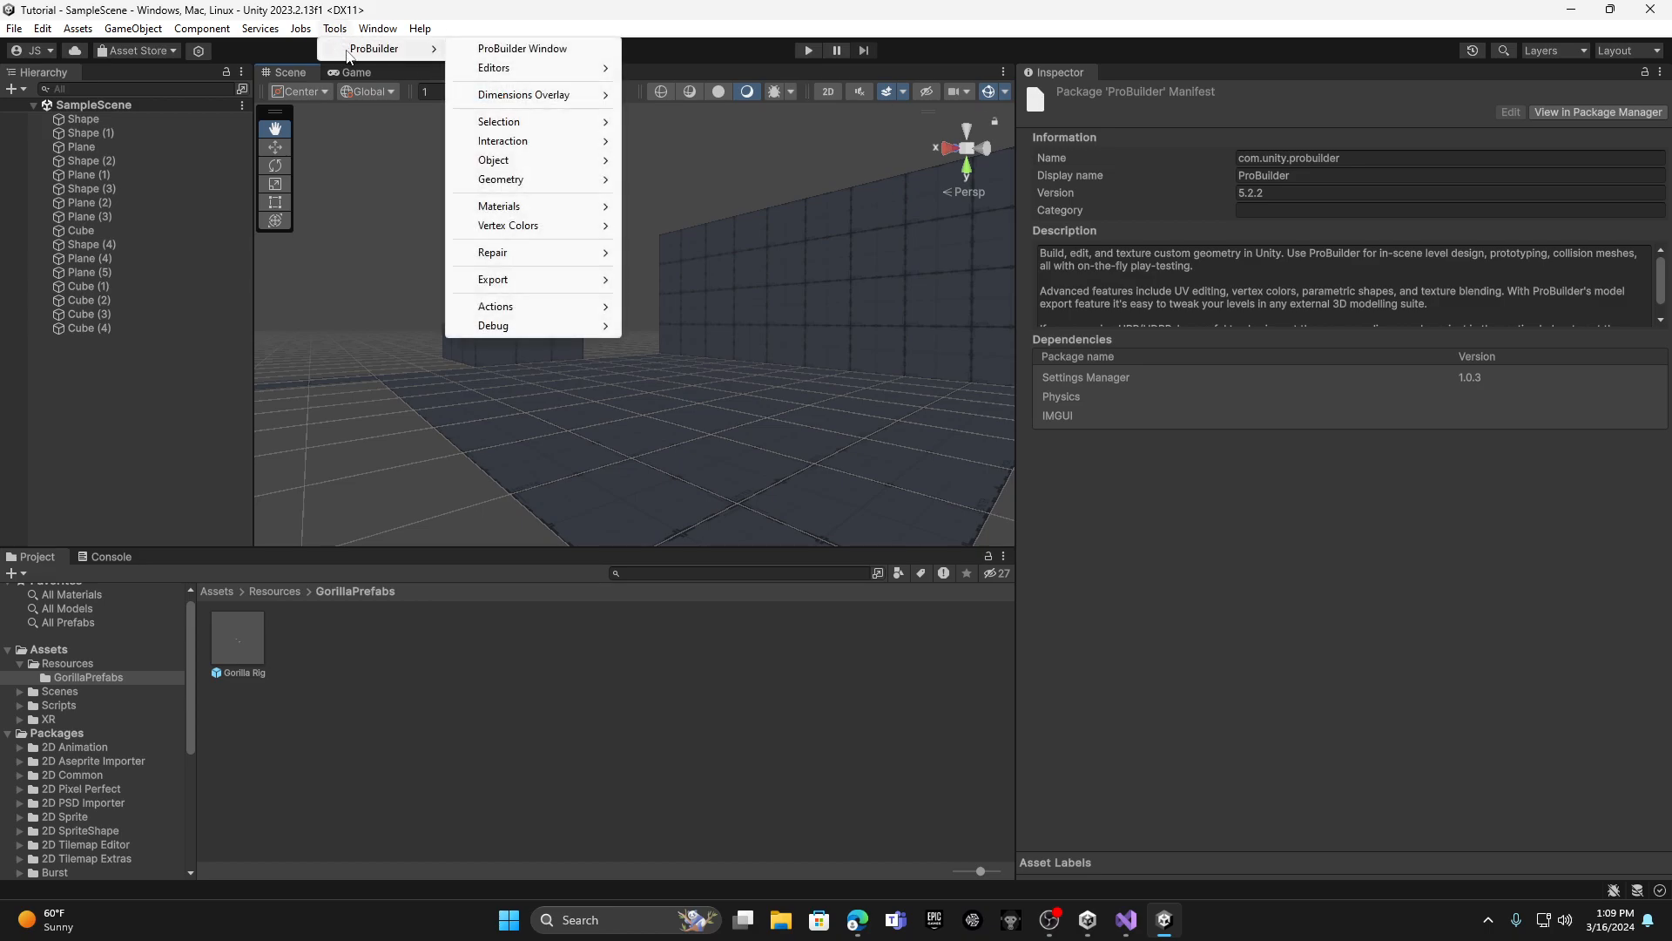
{"action": "left_click", "coordinate": [523, 49]}
{"action": "left_click_drag", "start_coordinate": [137, 354], "coordinate": [162, 310]}
{"action": "right_click_drag", "start_coordinate": [643, 280], "coordinate": [836, 322]}
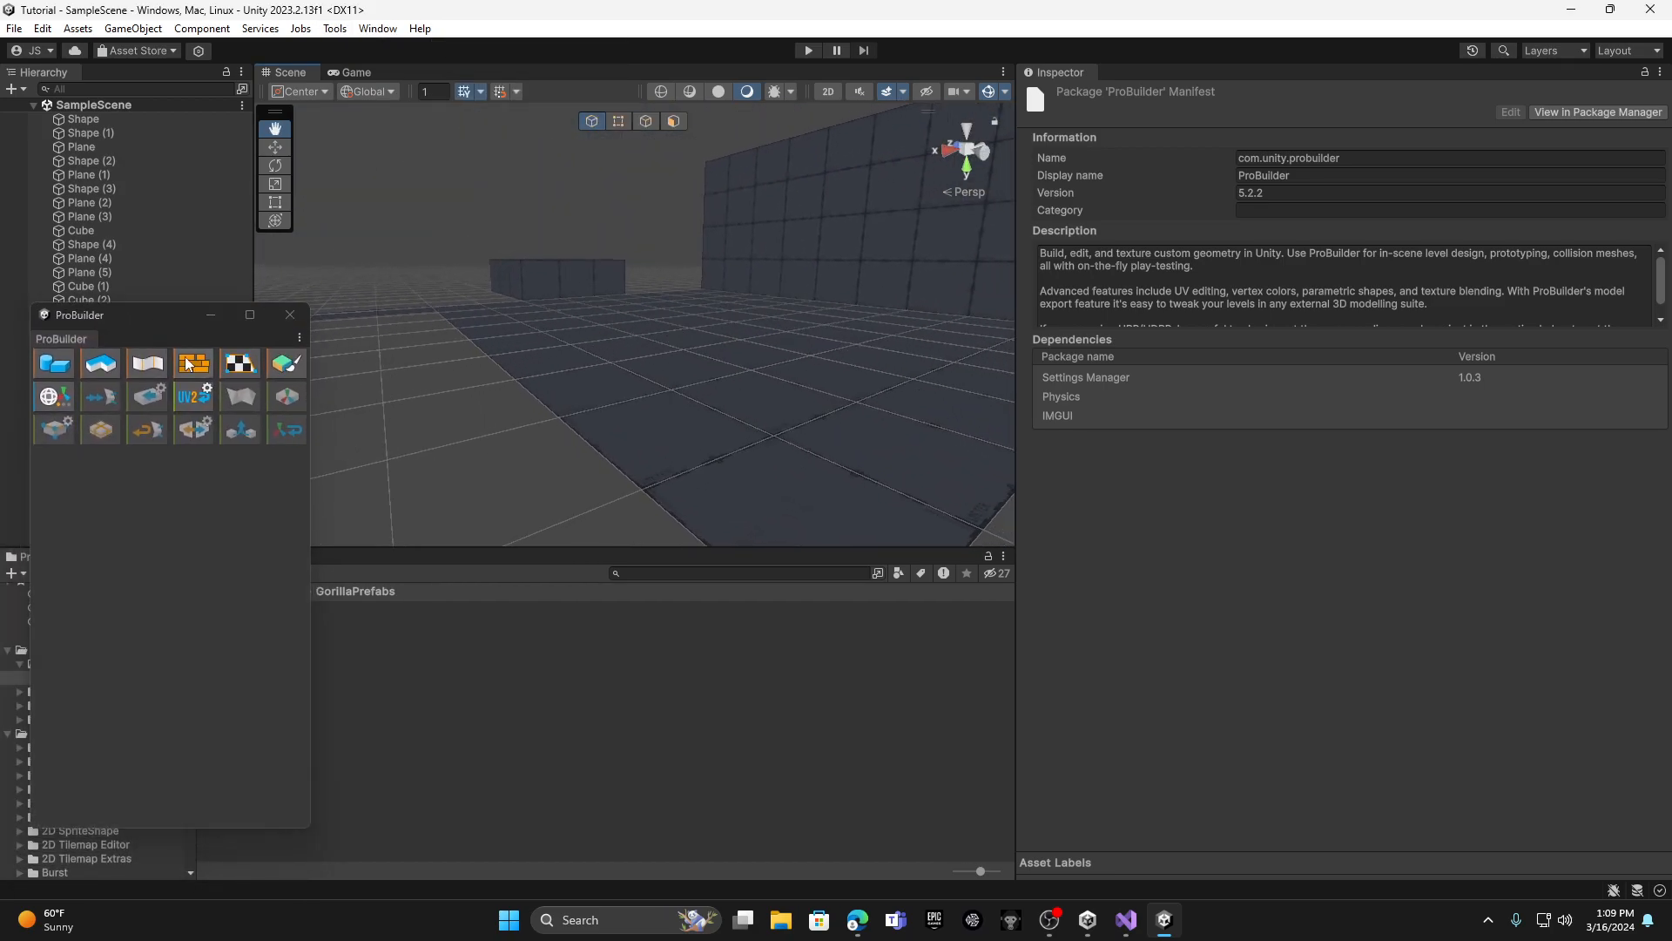
{"action": "left_click", "coordinate": [59, 370]}
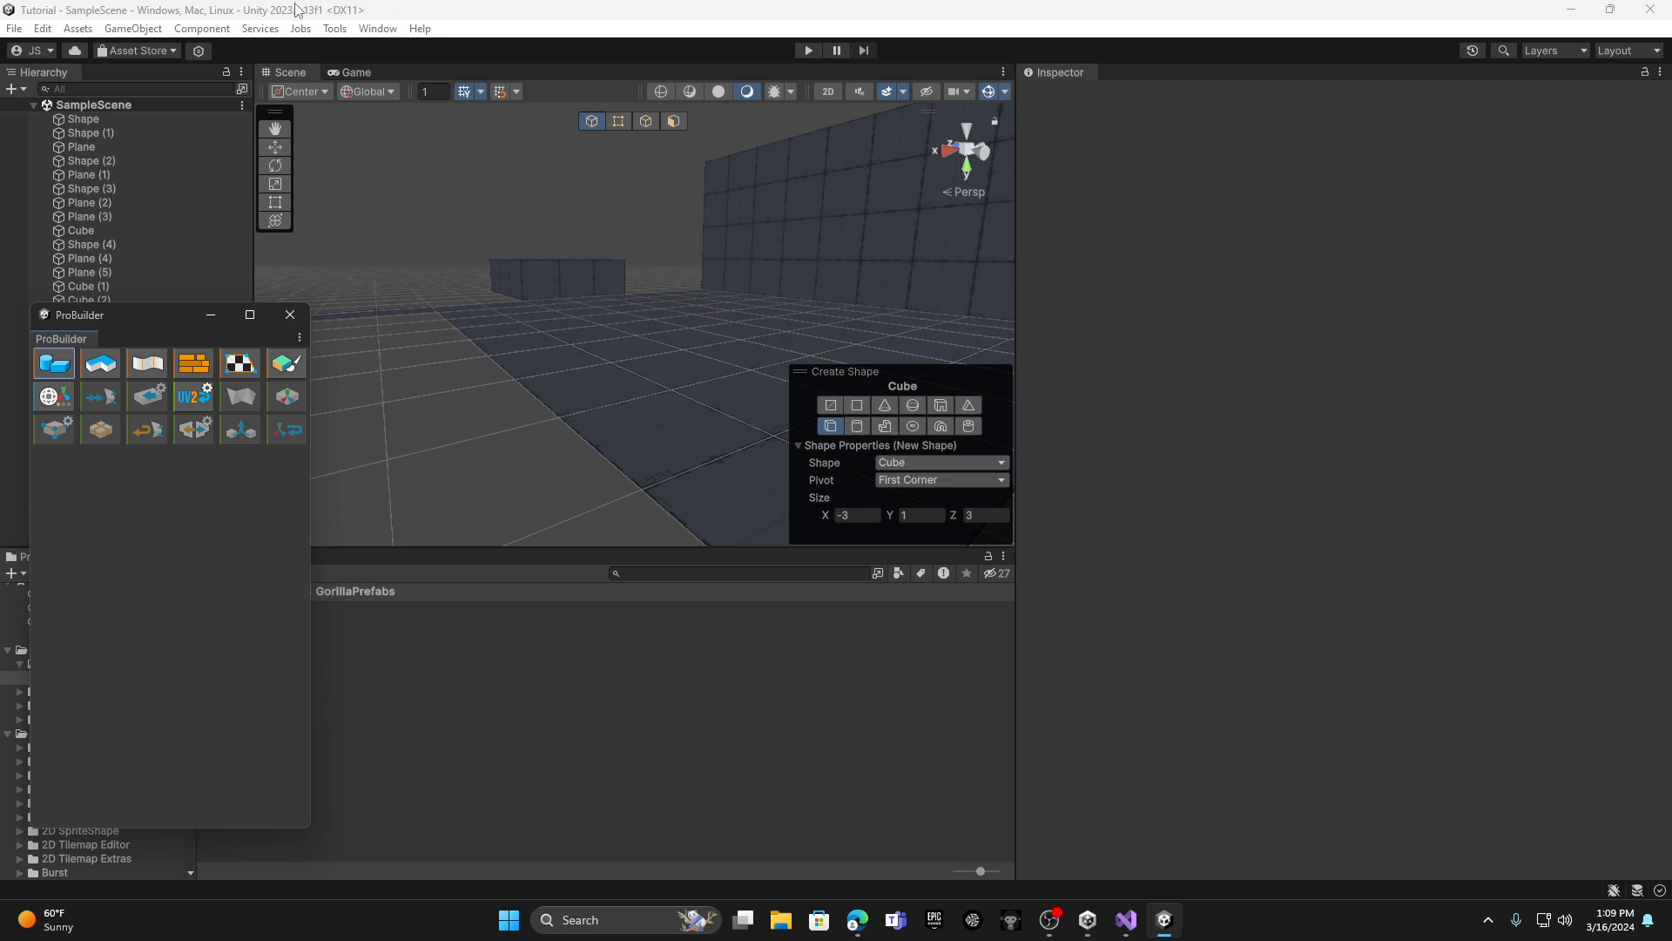
{"action": "right_click", "coordinate": [285, 72]}
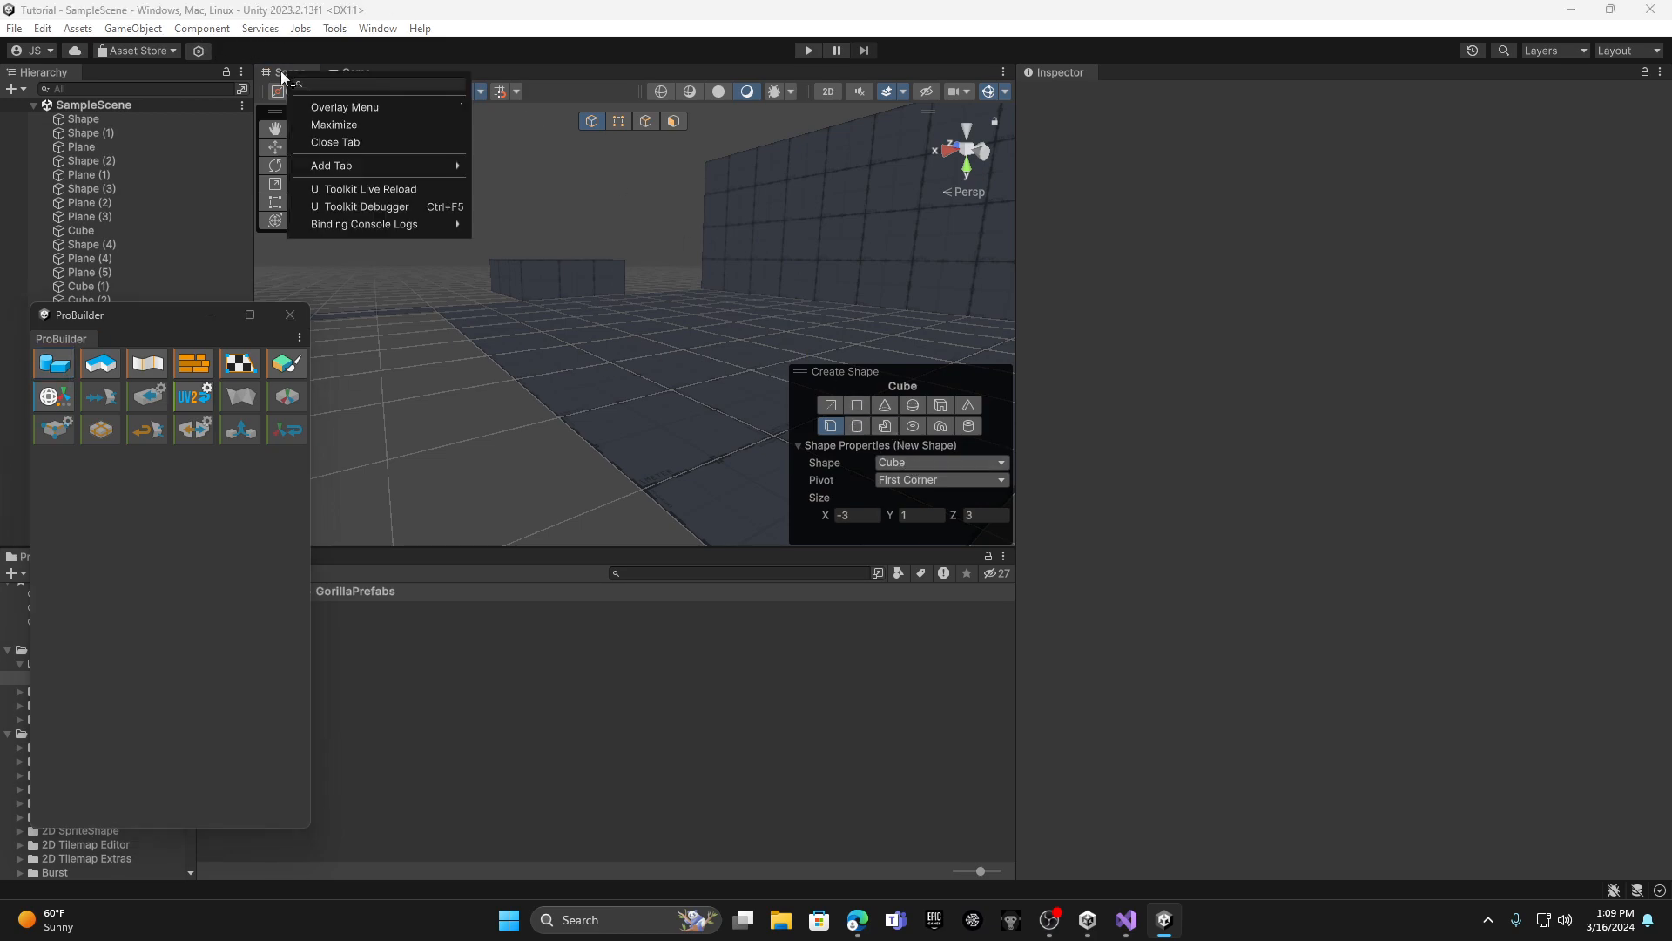
Maximize the Scene view and draw a flat -4, 0, 7 floor slab beside the existing floor
{"action": "left_click", "coordinate": [334, 124]}
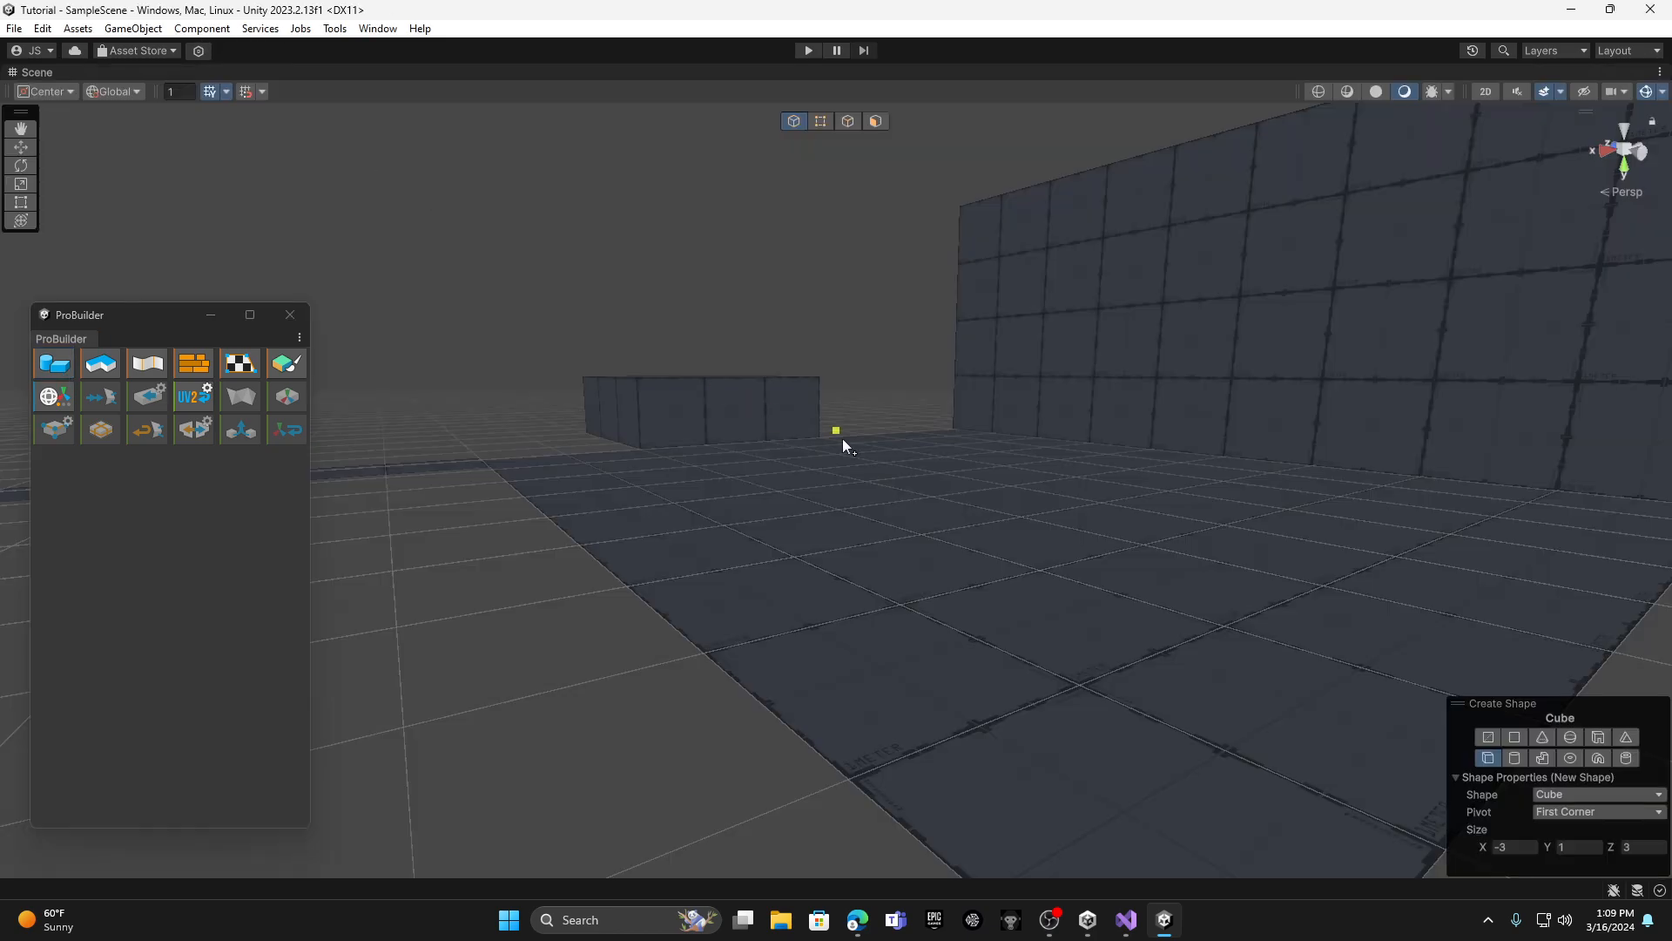
{"action": "right_click_drag", "start_coordinate": [1552, 703], "coordinate": [1065, 552]}
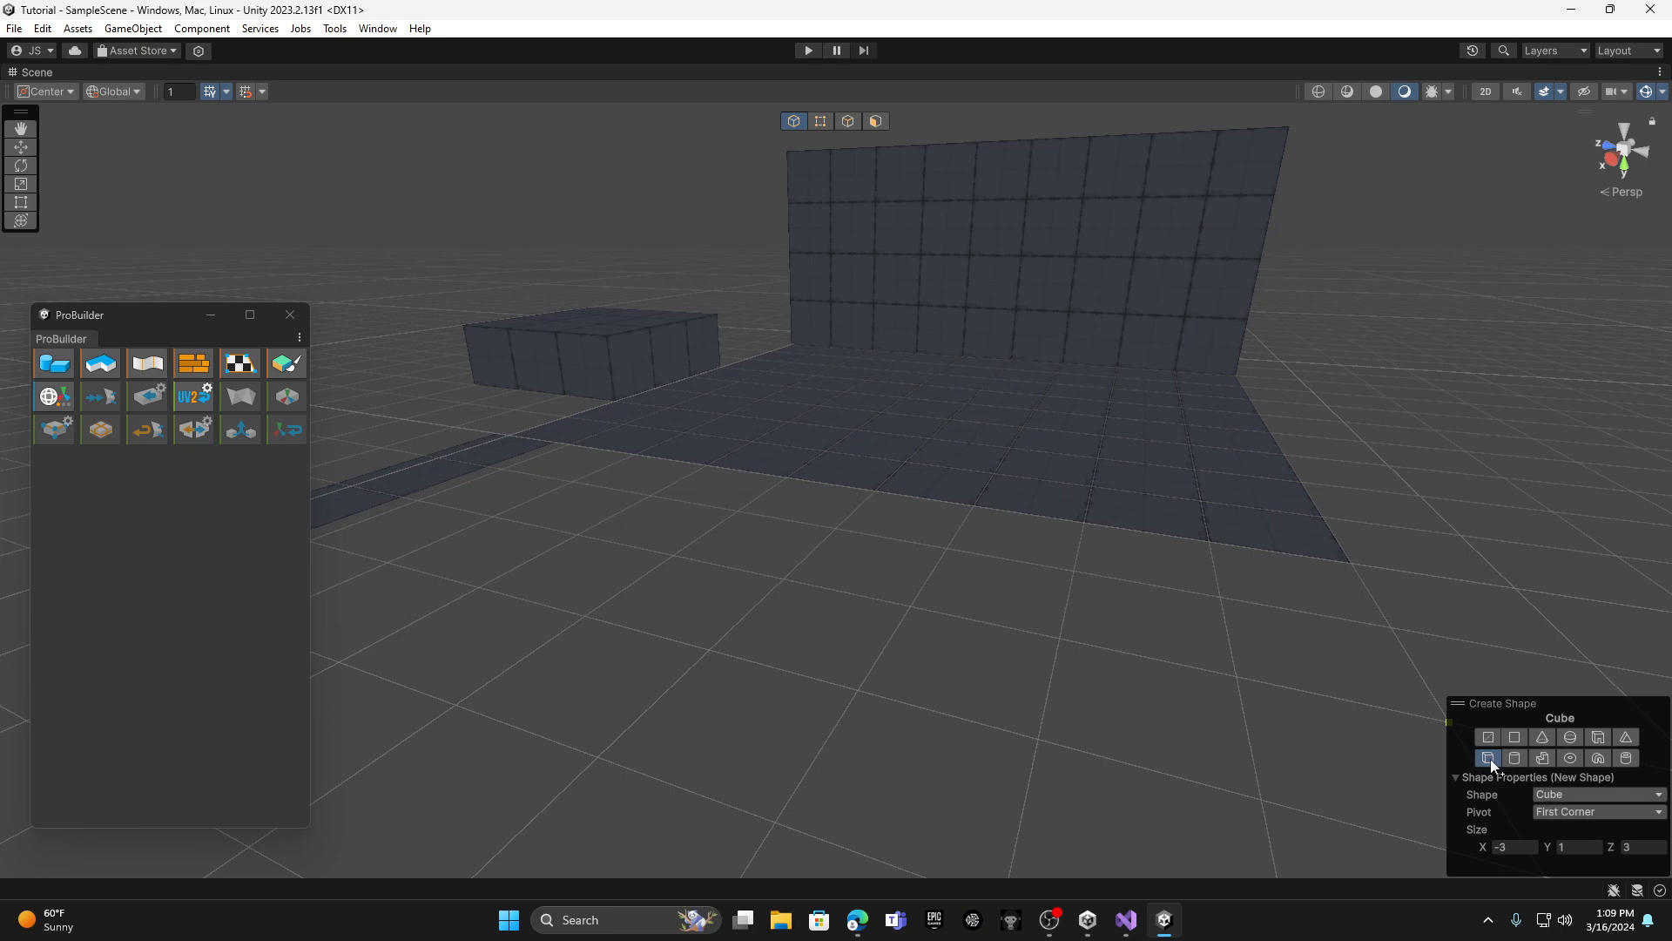
{"action": "left_click_drag", "start_coordinate": [1047, 590], "coordinate": [164, 561]}
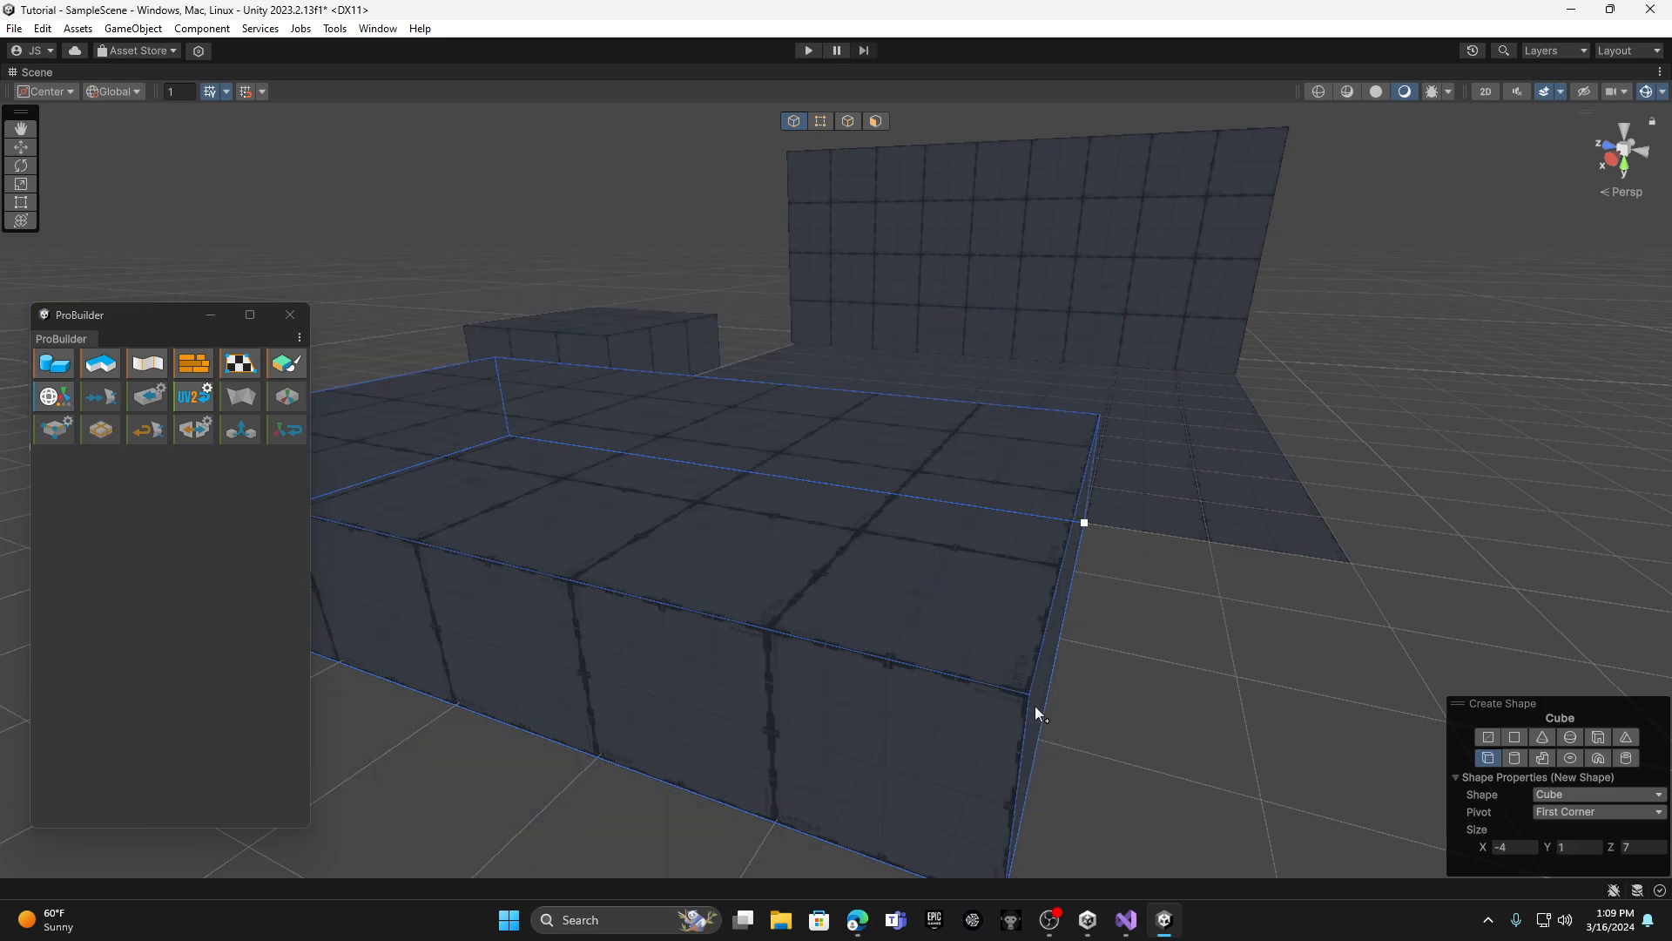
{"action": "left_click", "coordinate": [1001, 694]}
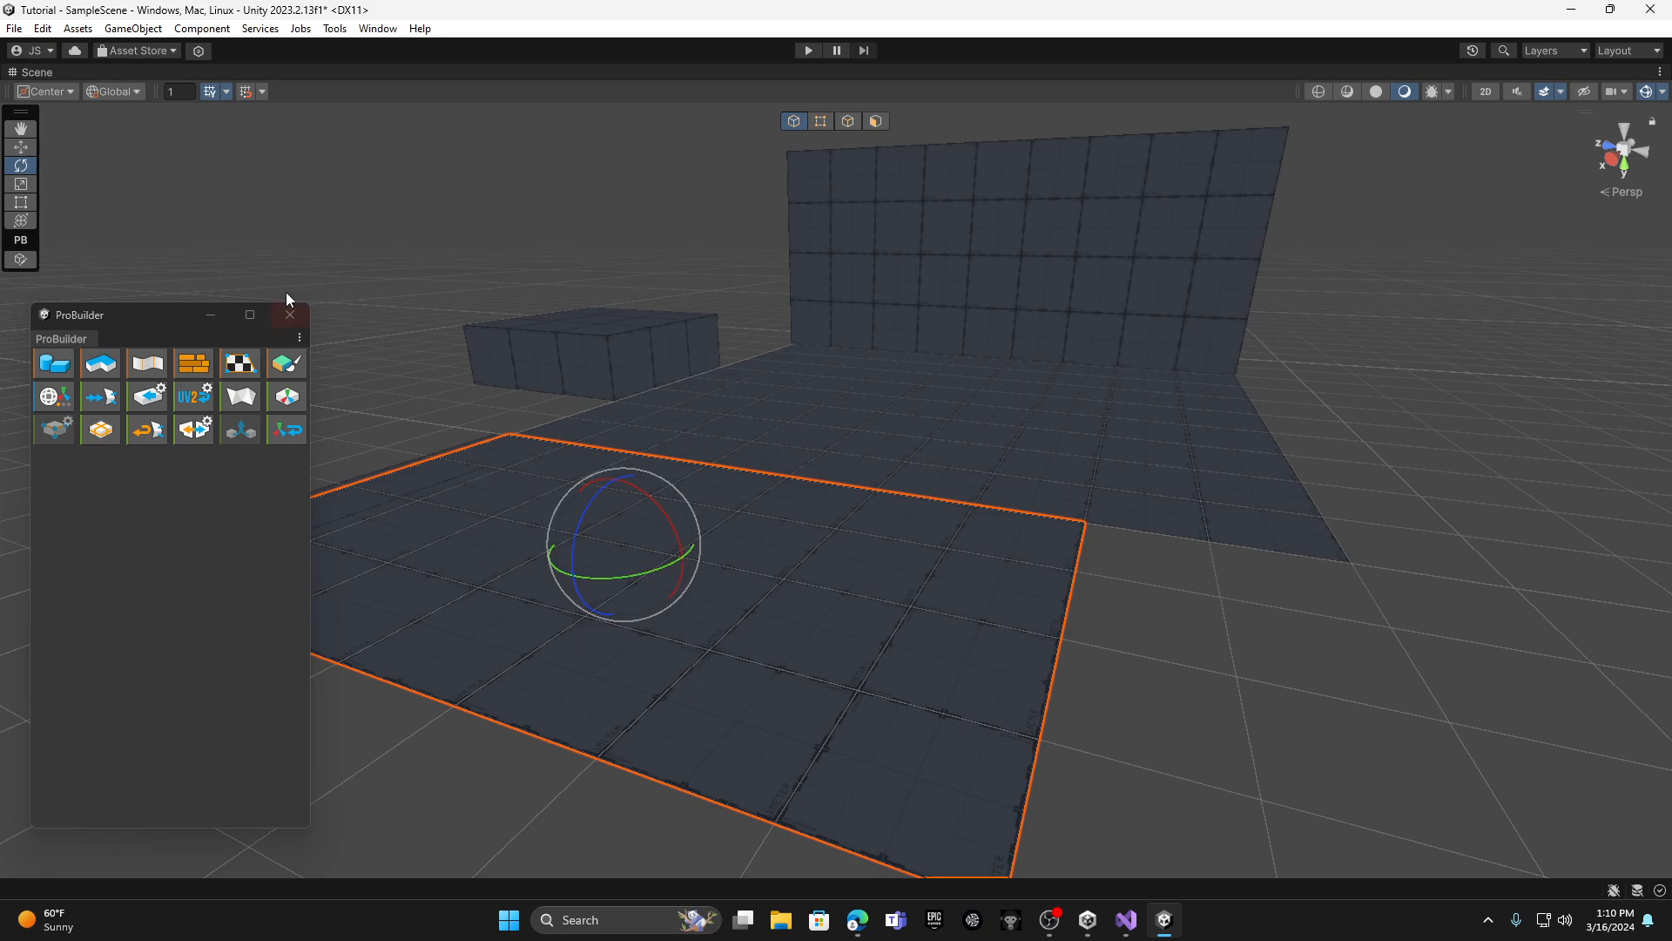
{"action": "left_click", "coordinate": [21, 147]}
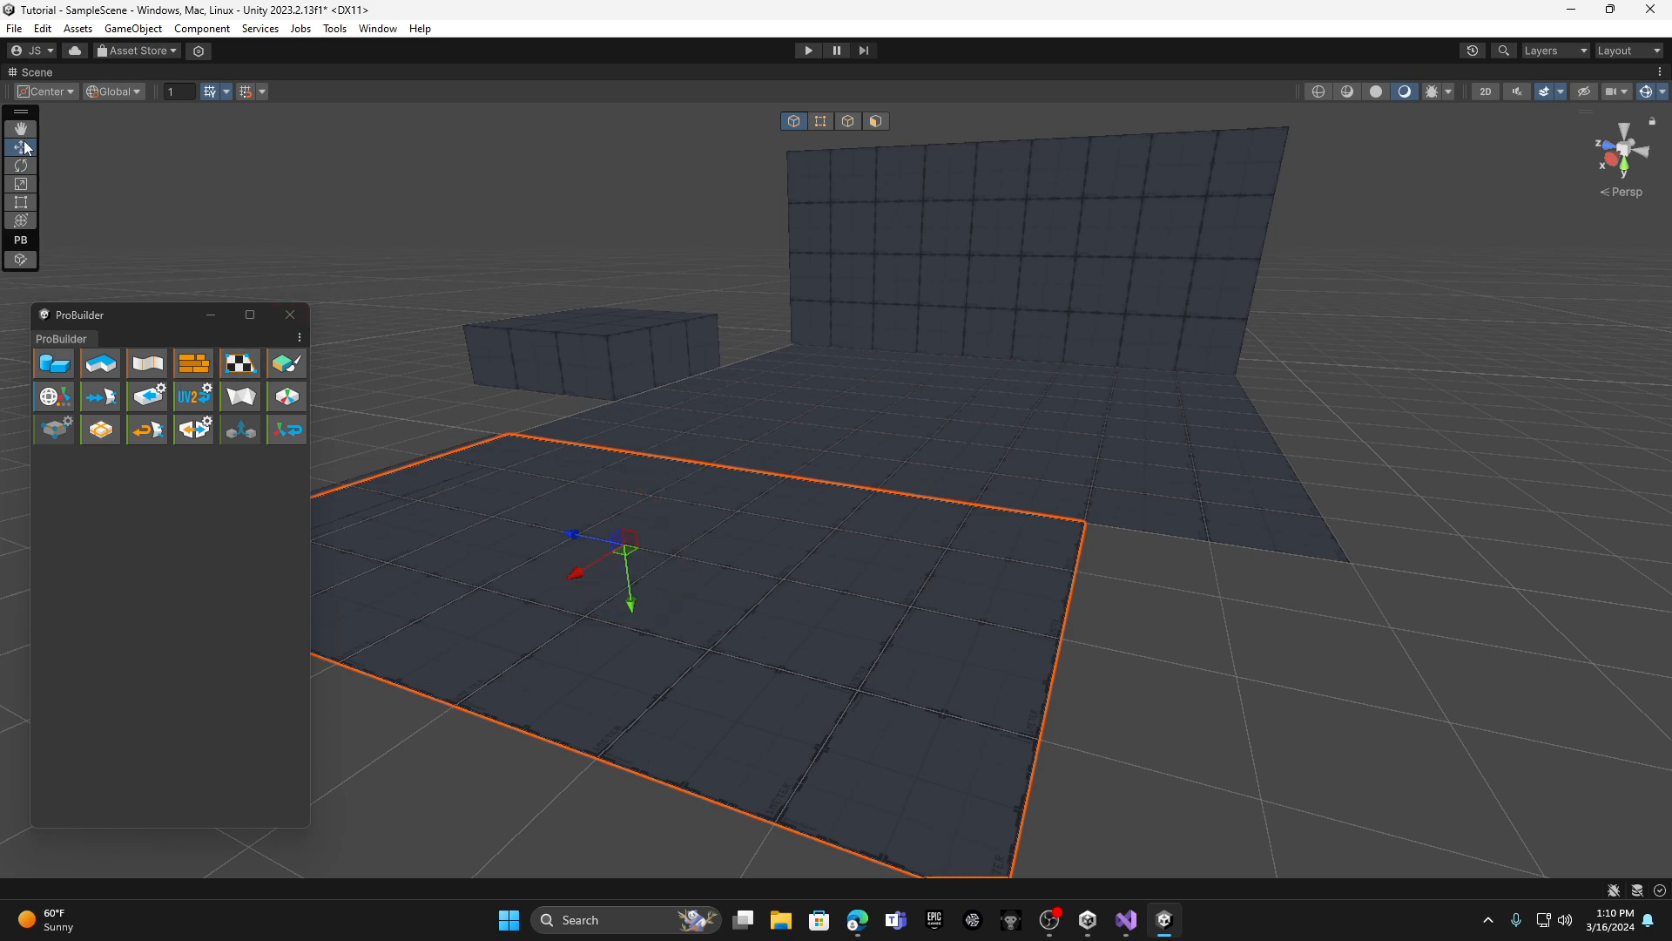
Start another ProBuilder cube and drag out its base on the floor
{"action": "left_click", "coordinate": [54, 363]}
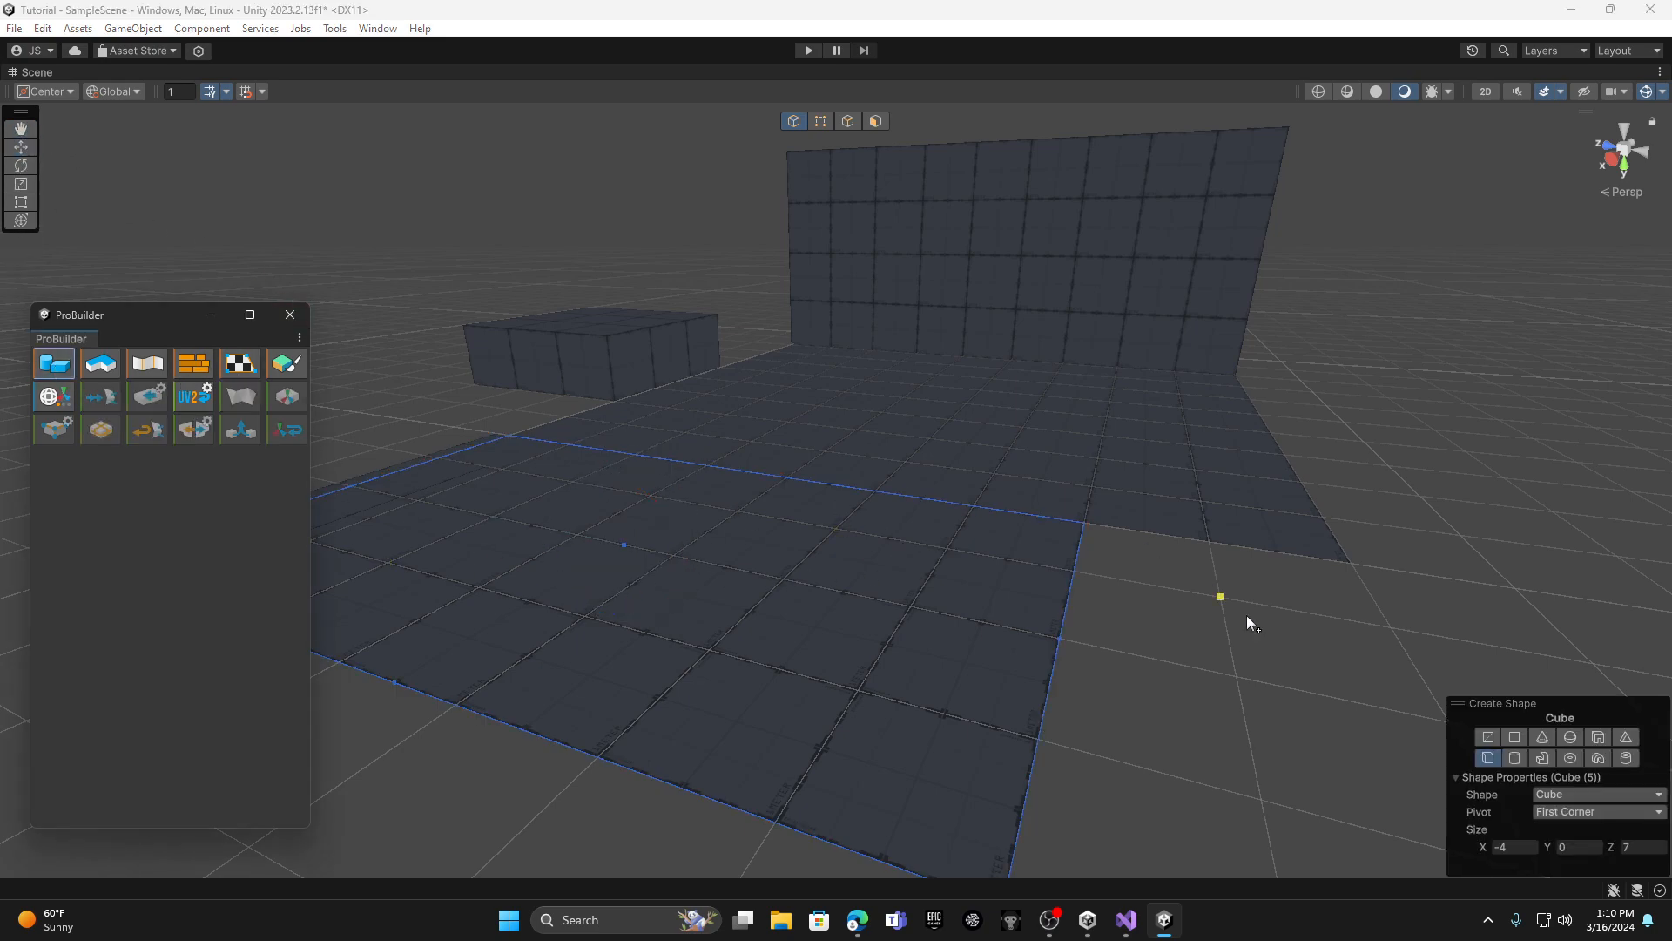
{"action": "left_click_drag", "start_coordinate": [1082, 570], "coordinate": [1150, 567]}
{"action": "left_click_drag", "start_coordinate": [1398, 663], "coordinate": [1102, 917]}
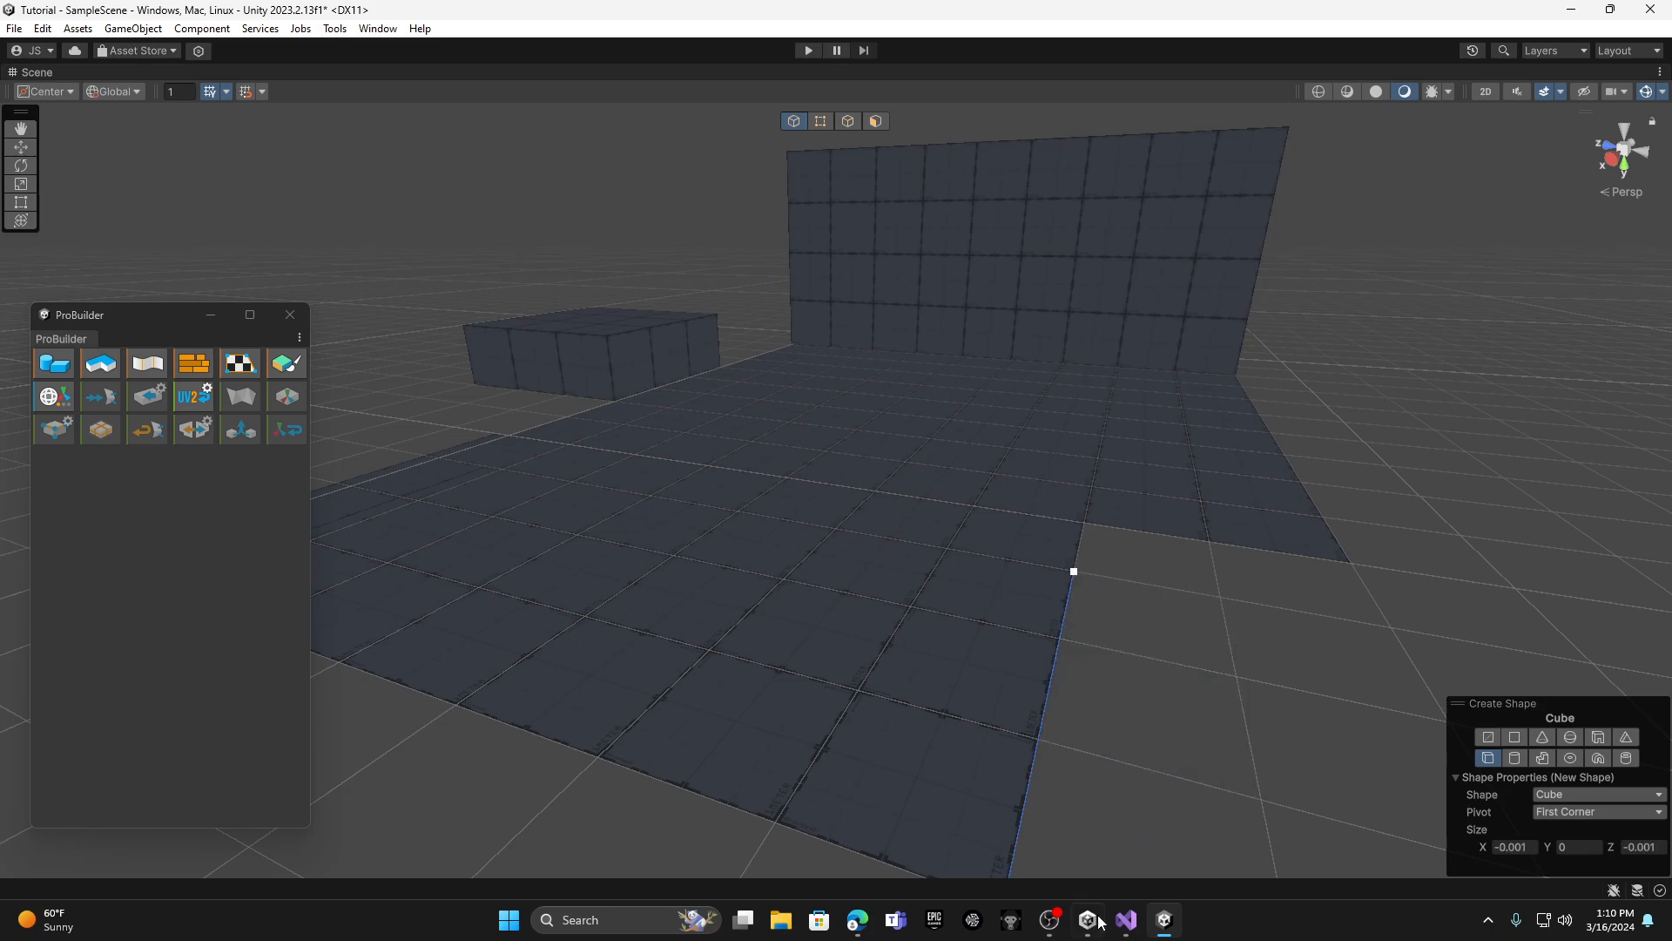
{"action": "left_click_drag", "start_coordinate": [1108, 817], "coordinate": [788, 670], "text": "alt"}
Cancel the unfinished cube, then draw a box and a 1 × 3 × 7 wall along the floor edge
{"action": "key", "text": "Escape"}
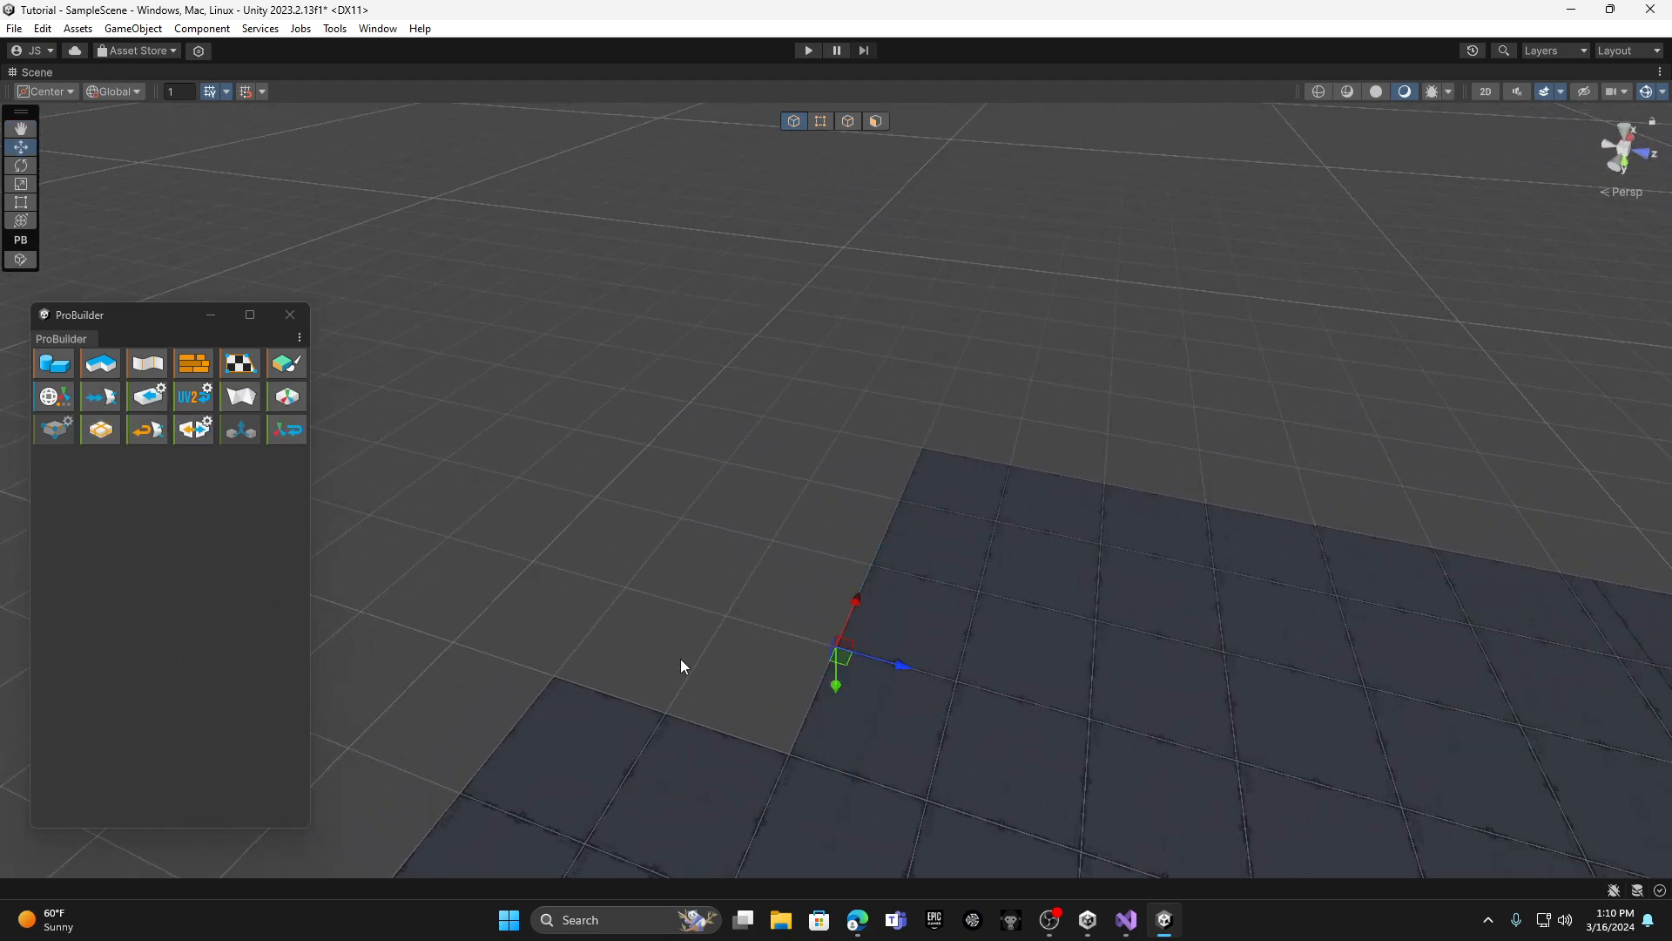
{"action": "left_click", "coordinate": [53, 364]}
{"action": "left_click_drag", "start_coordinate": [666, 713], "coordinate": [728, 411]}
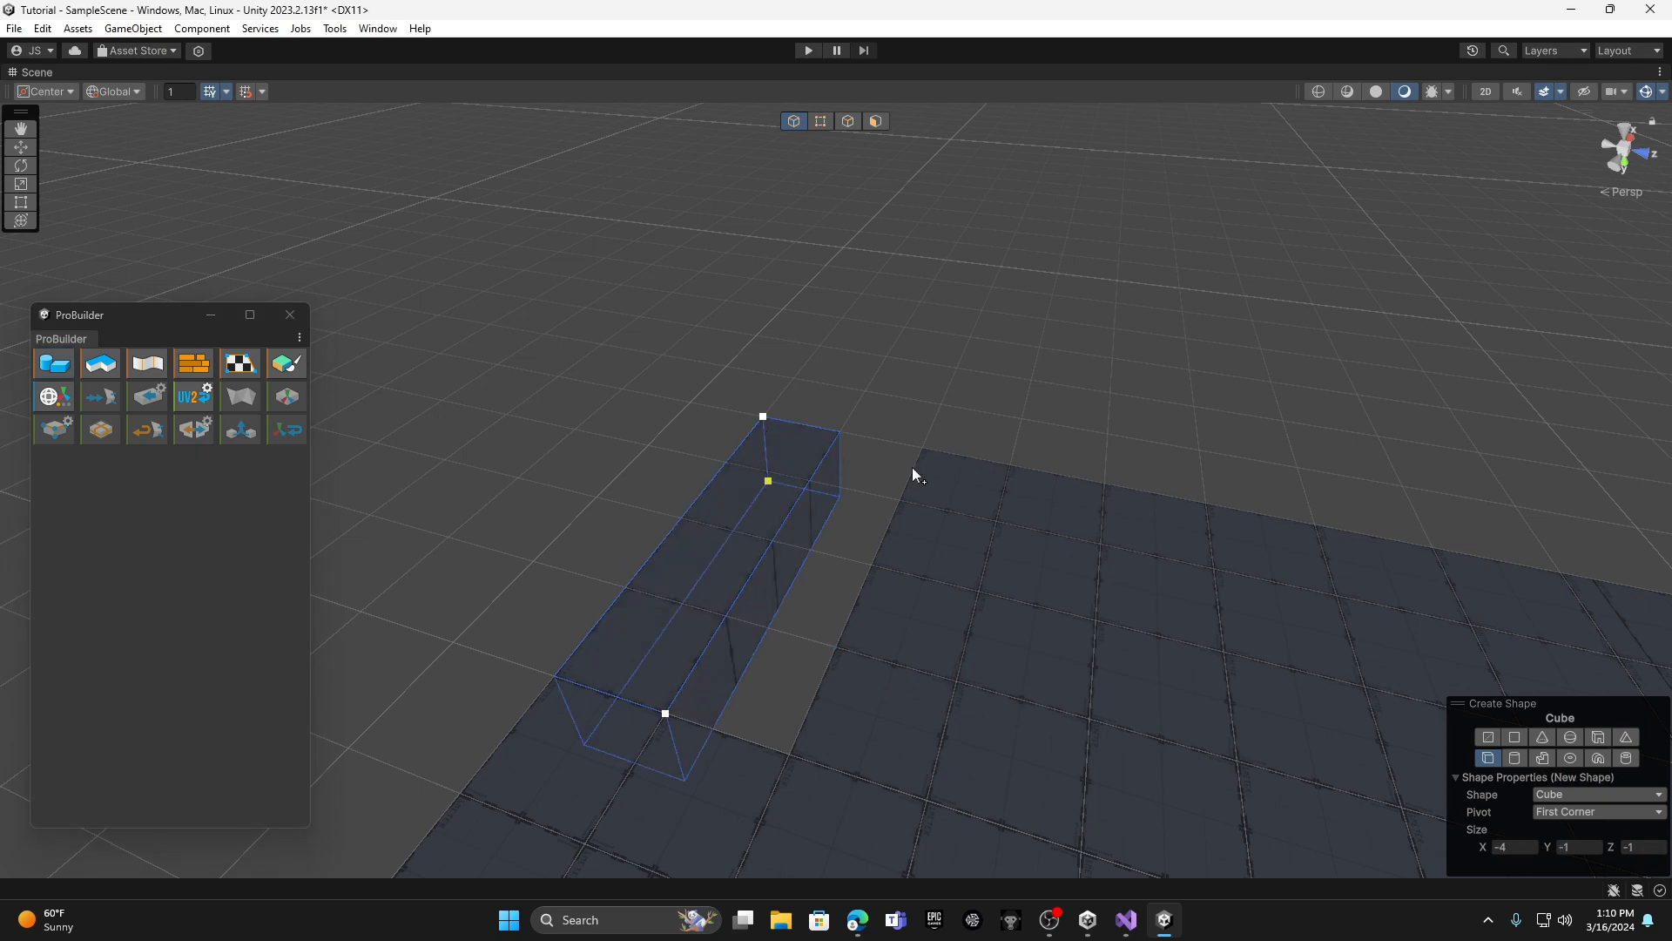
{"action": "left_click", "coordinate": [859, 512]}
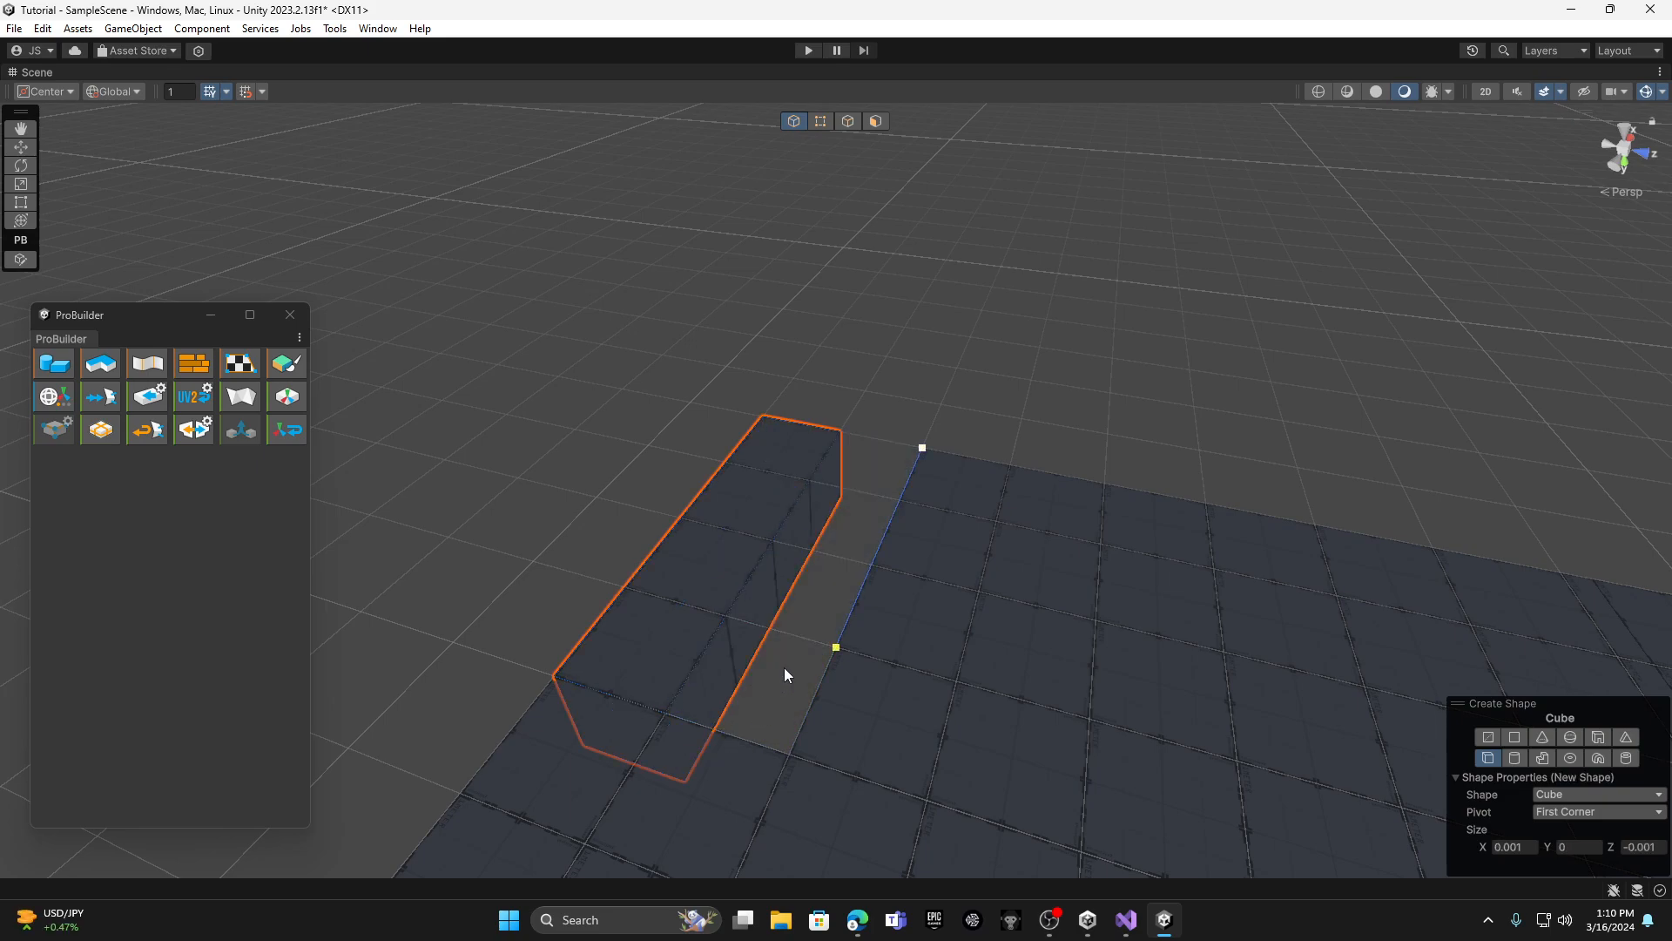
{"action": "left_click_drag", "start_coordinate": [784, 668], "coordinate": [730, 699]}
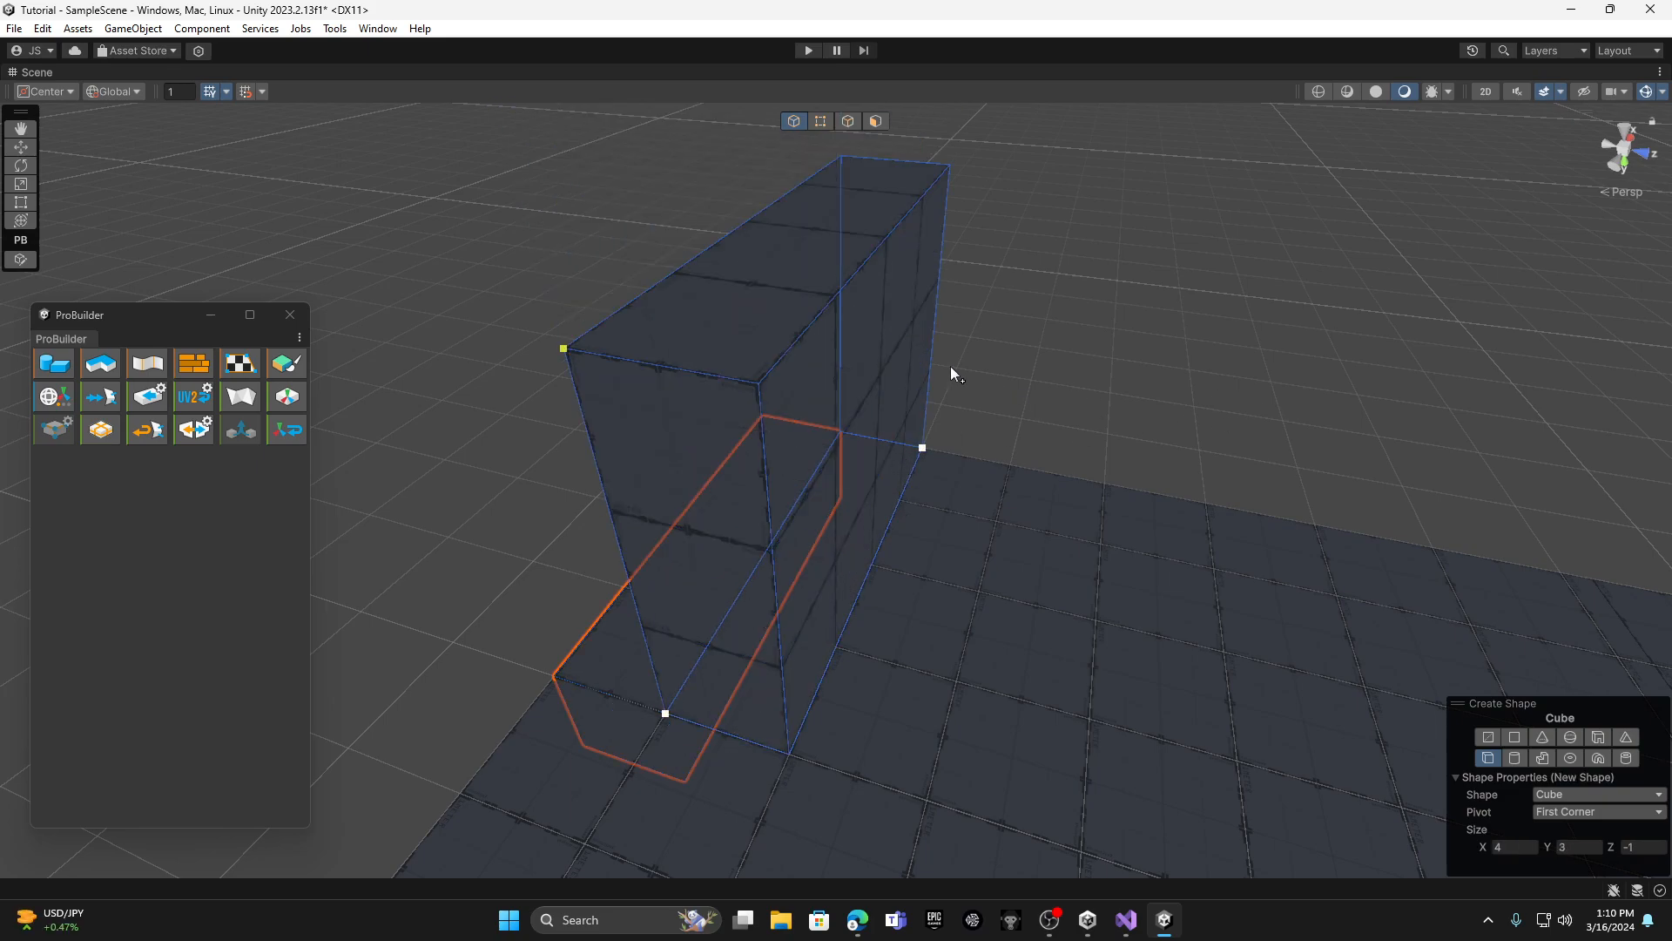
{"action": "left_click", "coordinate": [1080, 383]}
{"action": "key", "text": "Escape"}
{"action": "right_click_drag", "start_coordinate": [1123, 378], "coordinate": [1045, 359]}
Undo a failed flat attempt and draw a long 3-unit-high wall along another floor edge
{"action": "left_click", "coordinate": [70, 364]}
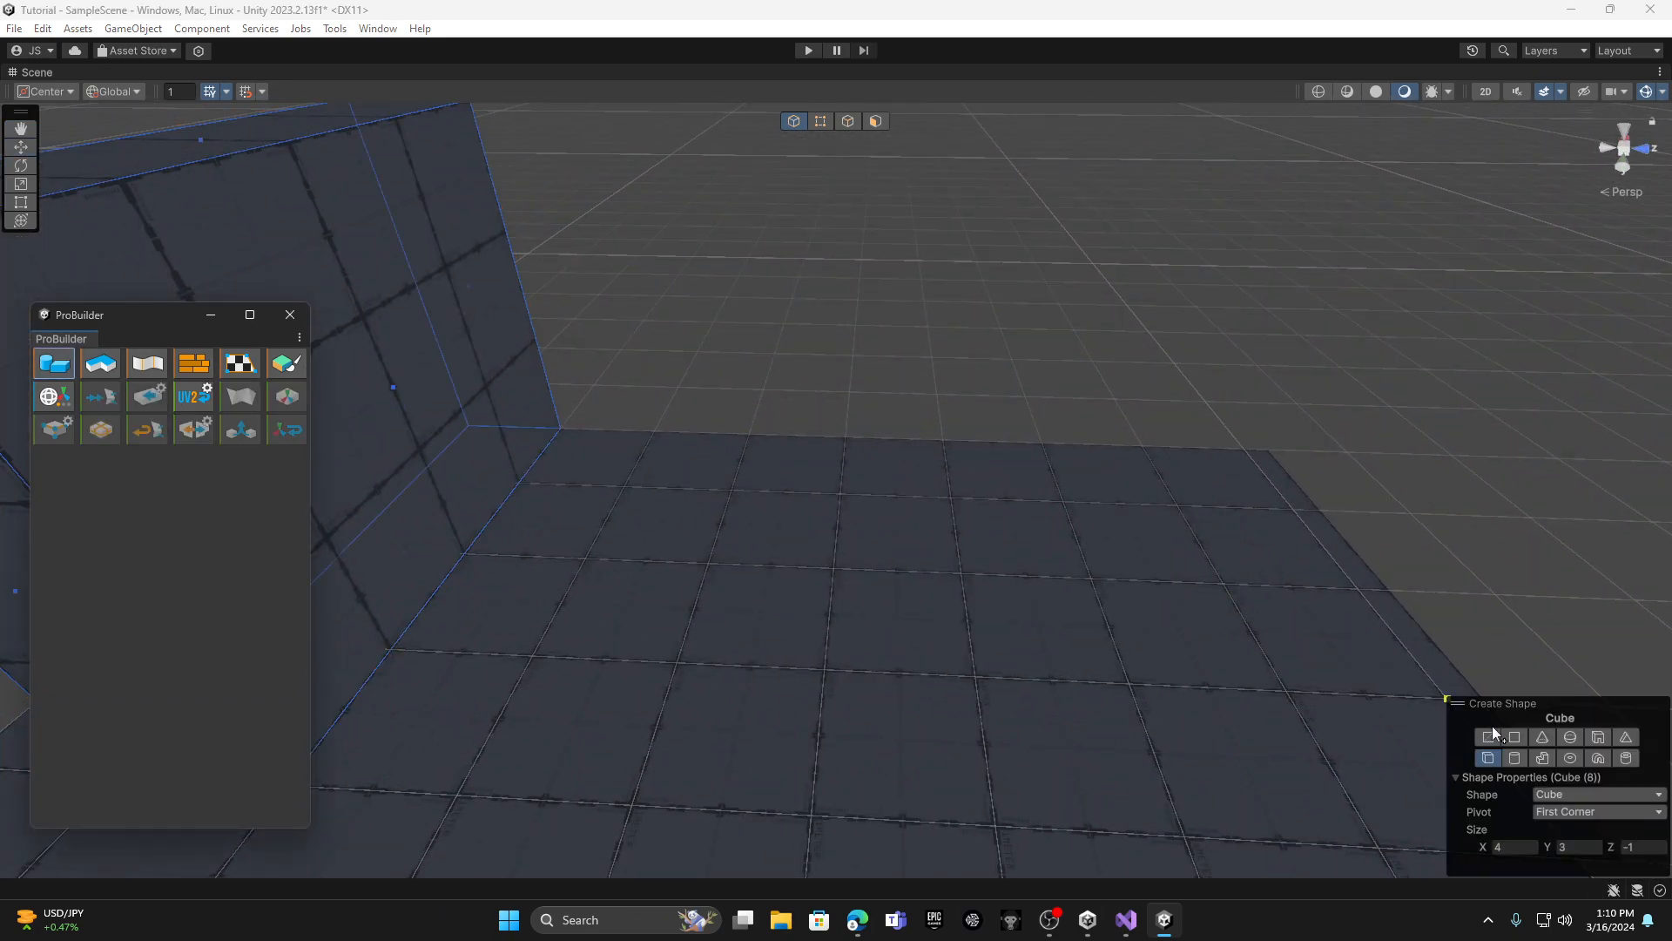
{"action": "mouse_move", "coordinate": [864, 447]}
{"action": "left_mouse_down"}
{"action": "mouse_move", "coordinate": [843, 400]}
{"action": "mouse_move", "coordinate": [563, 363]}
{"action": "mouse_move", "coordinate": [697, 484]}
{"action": "left_mouse_up"}
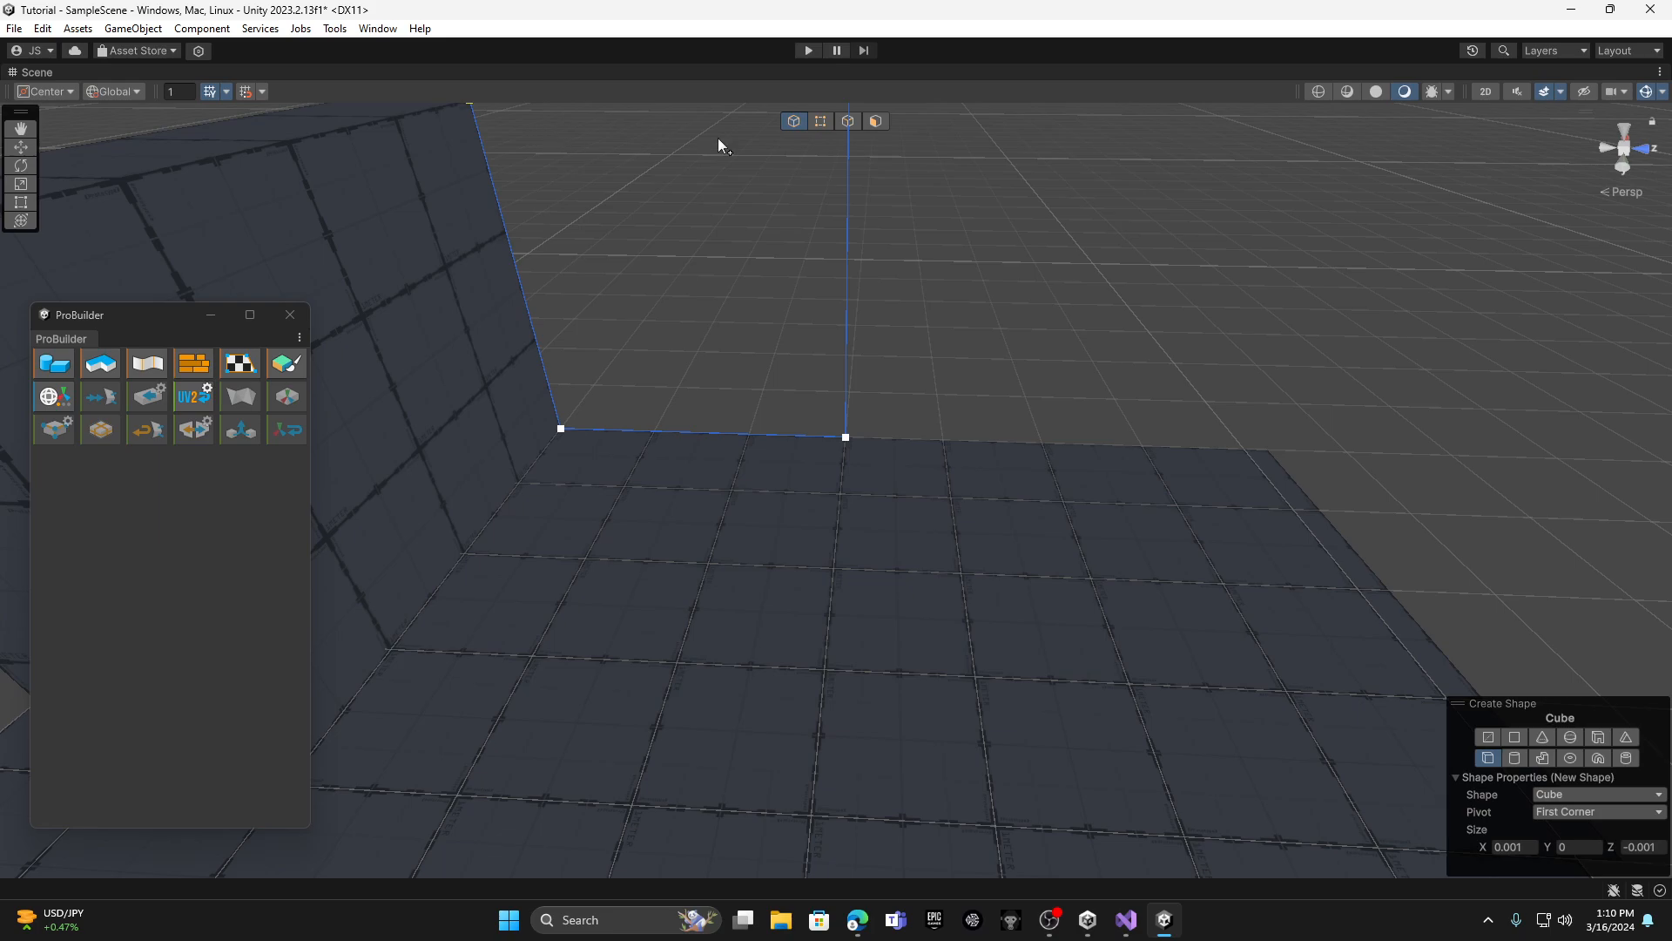
{"action": "left_click", "coordinate": [895, 139]}
{"action": "key", "text": "ctrl+z"}
{"action": "key", "text": "ctrl+z"}
{"action": "key", "text": "ctrl+z"}
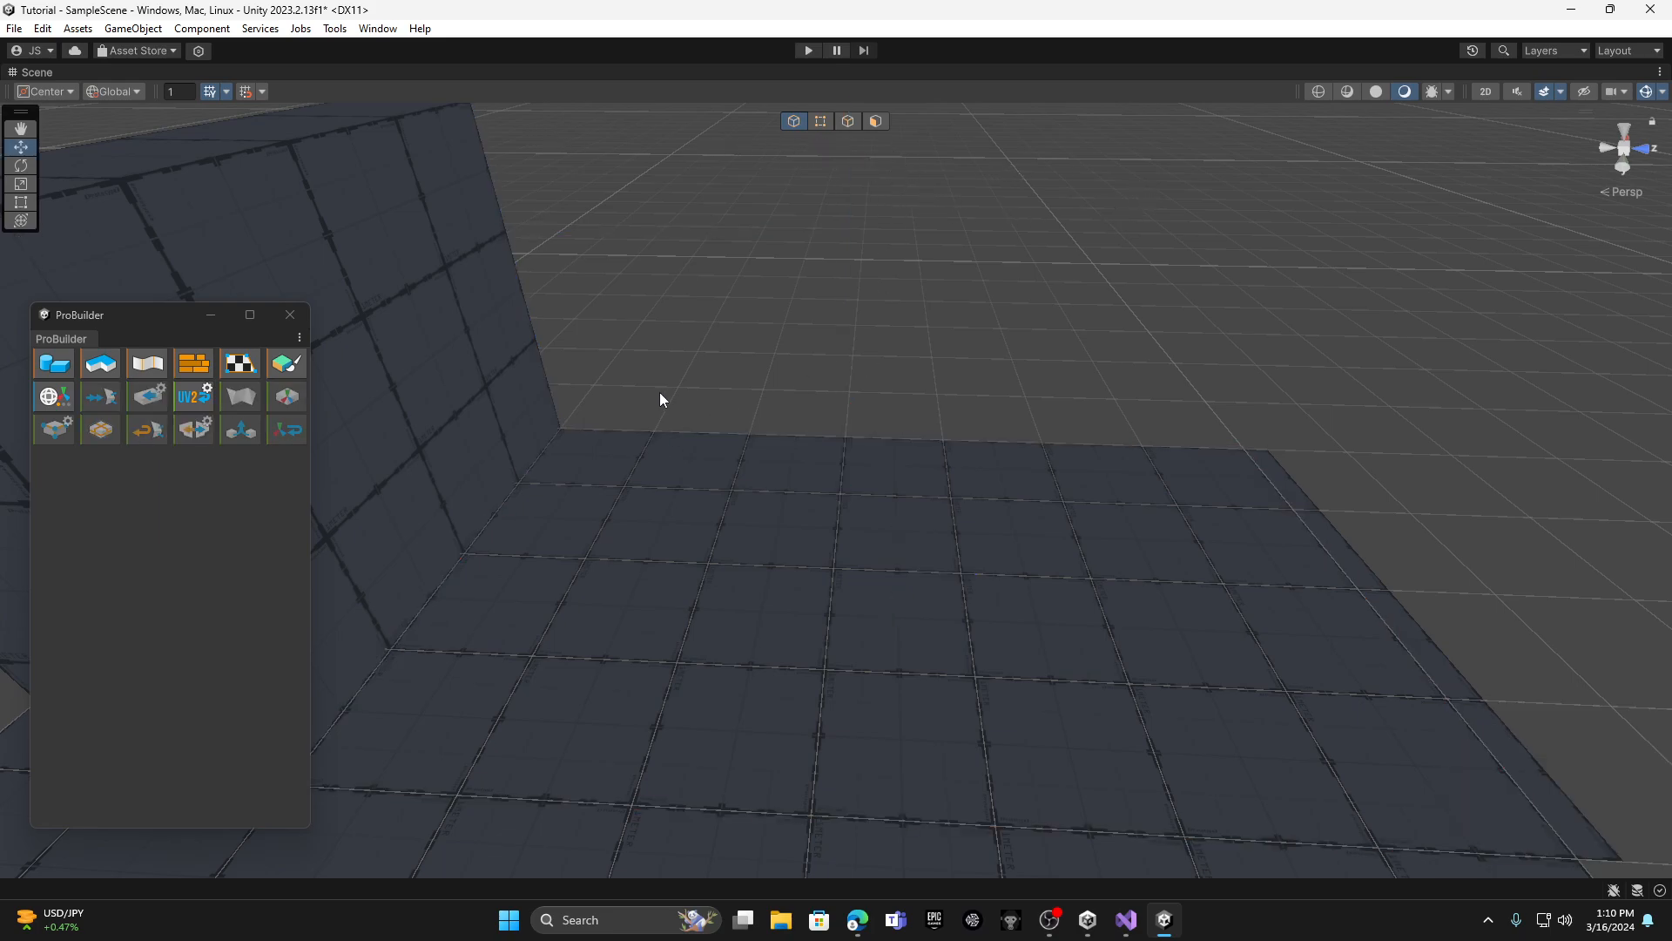
{"action": "key", "text": "ctrl+shift+k"}
{"action": "left_click_drag", "start_coordinate": [601, 381], "coordinate": [1222, 440]}
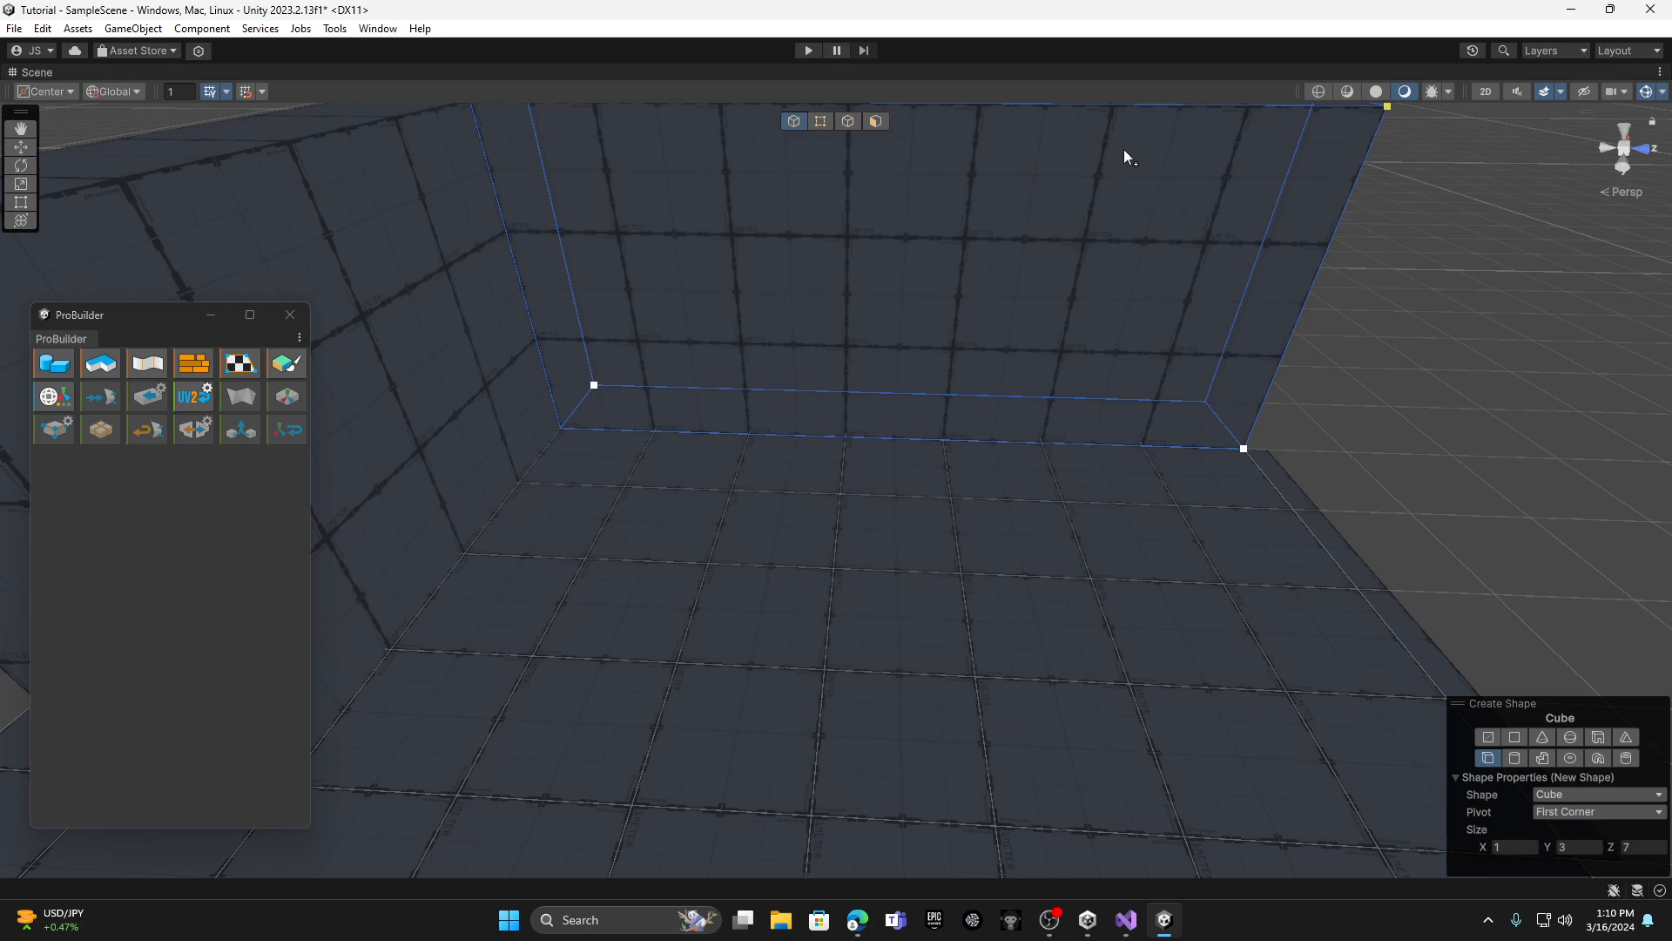
{"action": "left_click", "coordinate": [1123, 155]}
{"action": "left_click_drag", "start_coordinate": [1121, 157], "coordinate": [697, 522], "text": "alt"}
{"action": "left_click", "coordinate": [54, 363]}
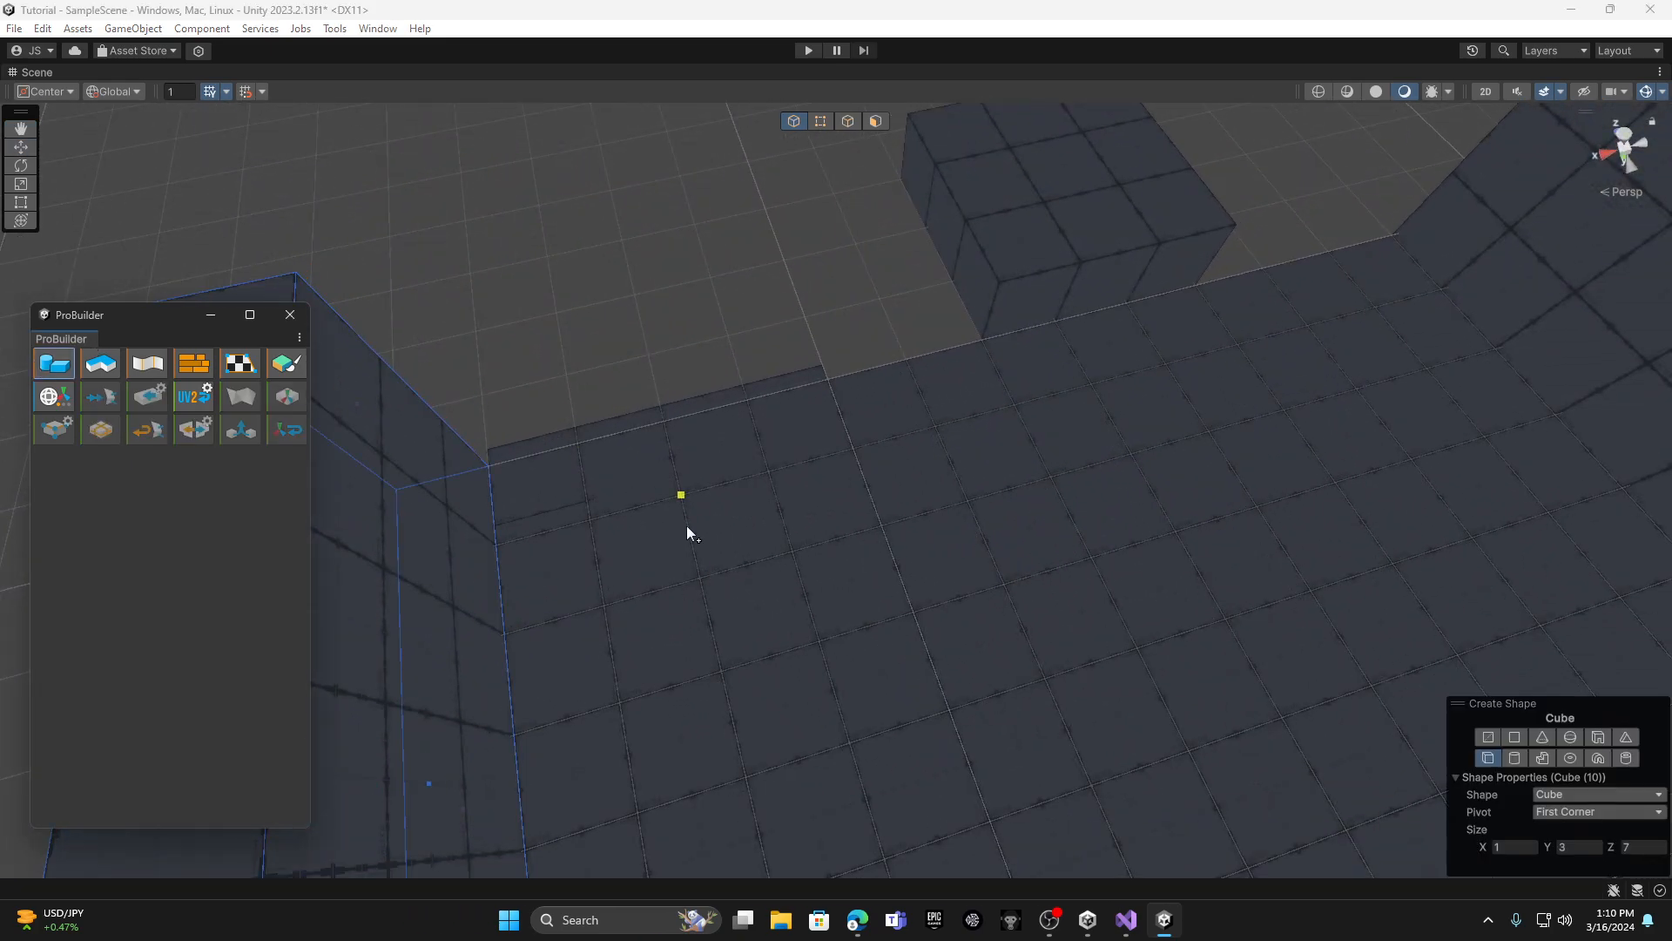
Cancel a misplaced shape and build a 3-unit-high box near the far wall
{"action": "left_click", "coordinate": [634, 423]}
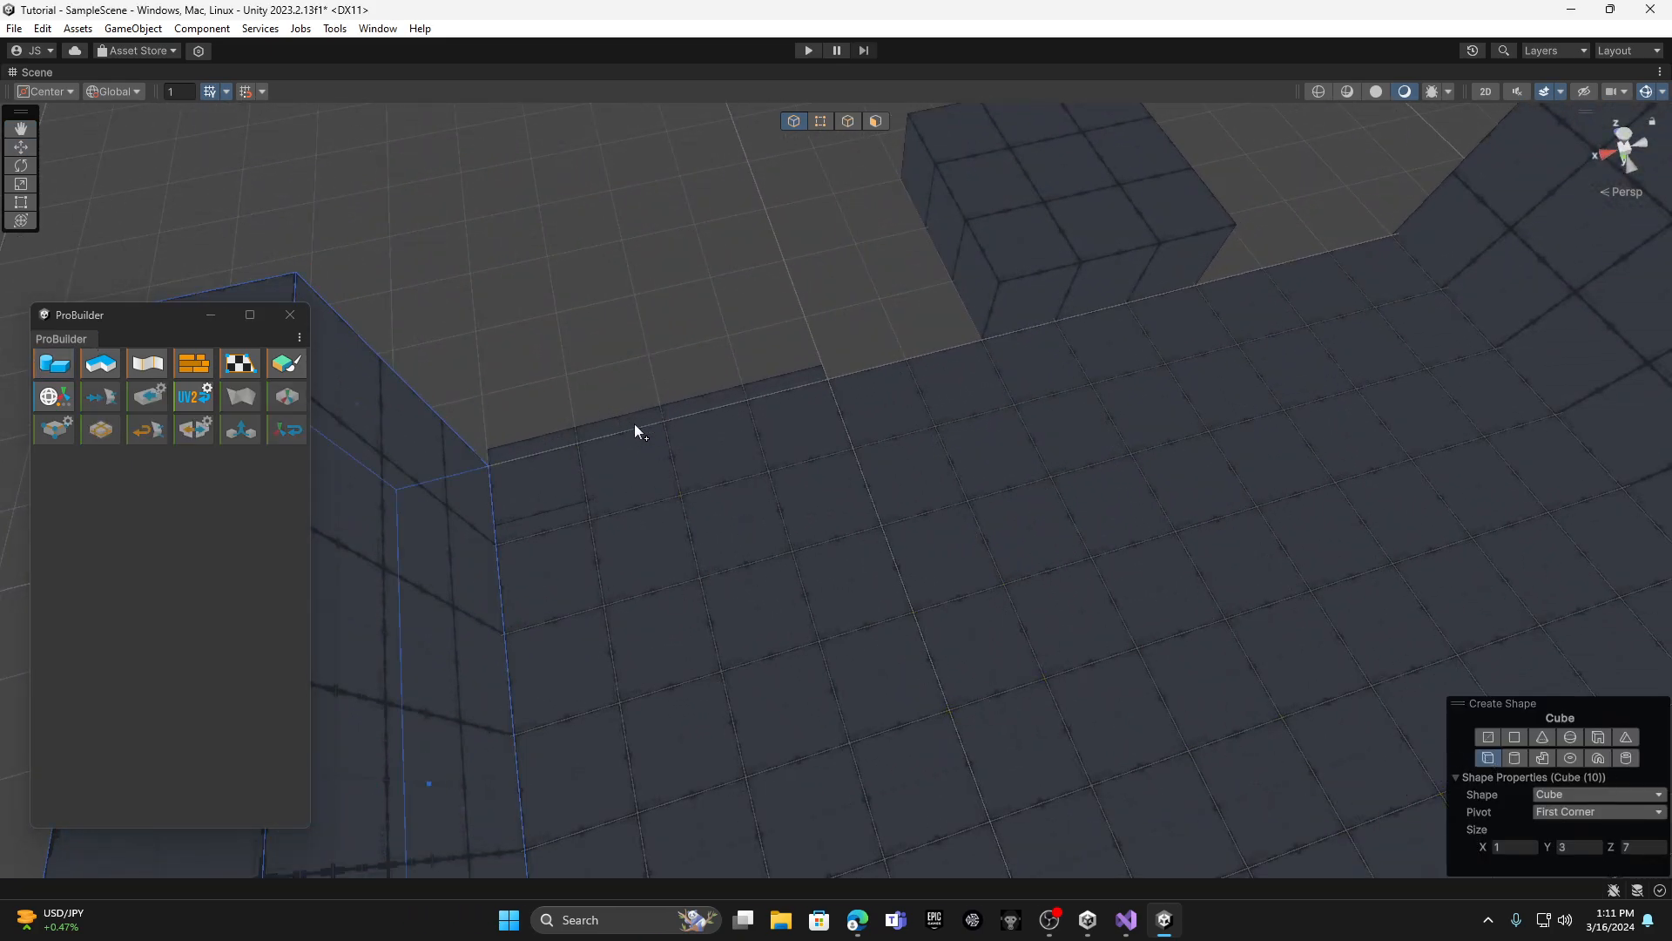
{"action": "key", "text": "ctrl+z"}
{"action": "left_click_drag", "start_coordinate": [473, 383], "coordinate": [538, 384]}
{"action": "left_click", "coordinate": [796, 329]}
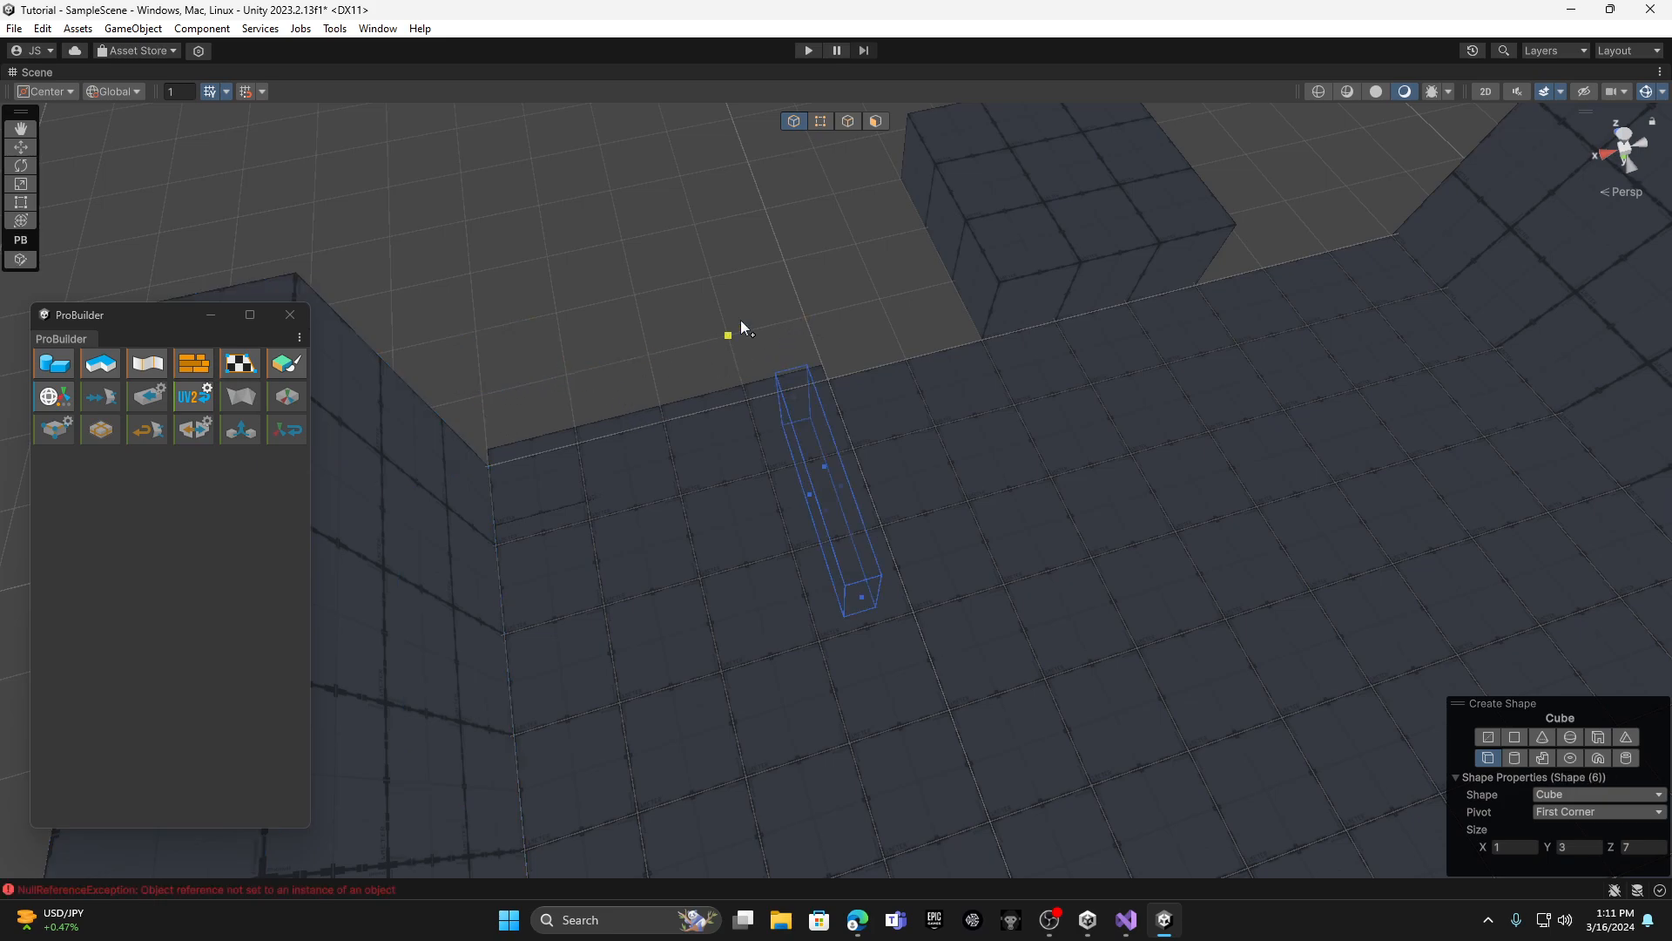
{"action": "left_click", "coordinate": [711, 365]}
{"action": "left_click_drag", "start_coordinate": [511, 399], "coordinate": [674, 354]}
{"action": "left_click_drag", "start_coordinate": [556, 312], "coordinate": [841, 374]}
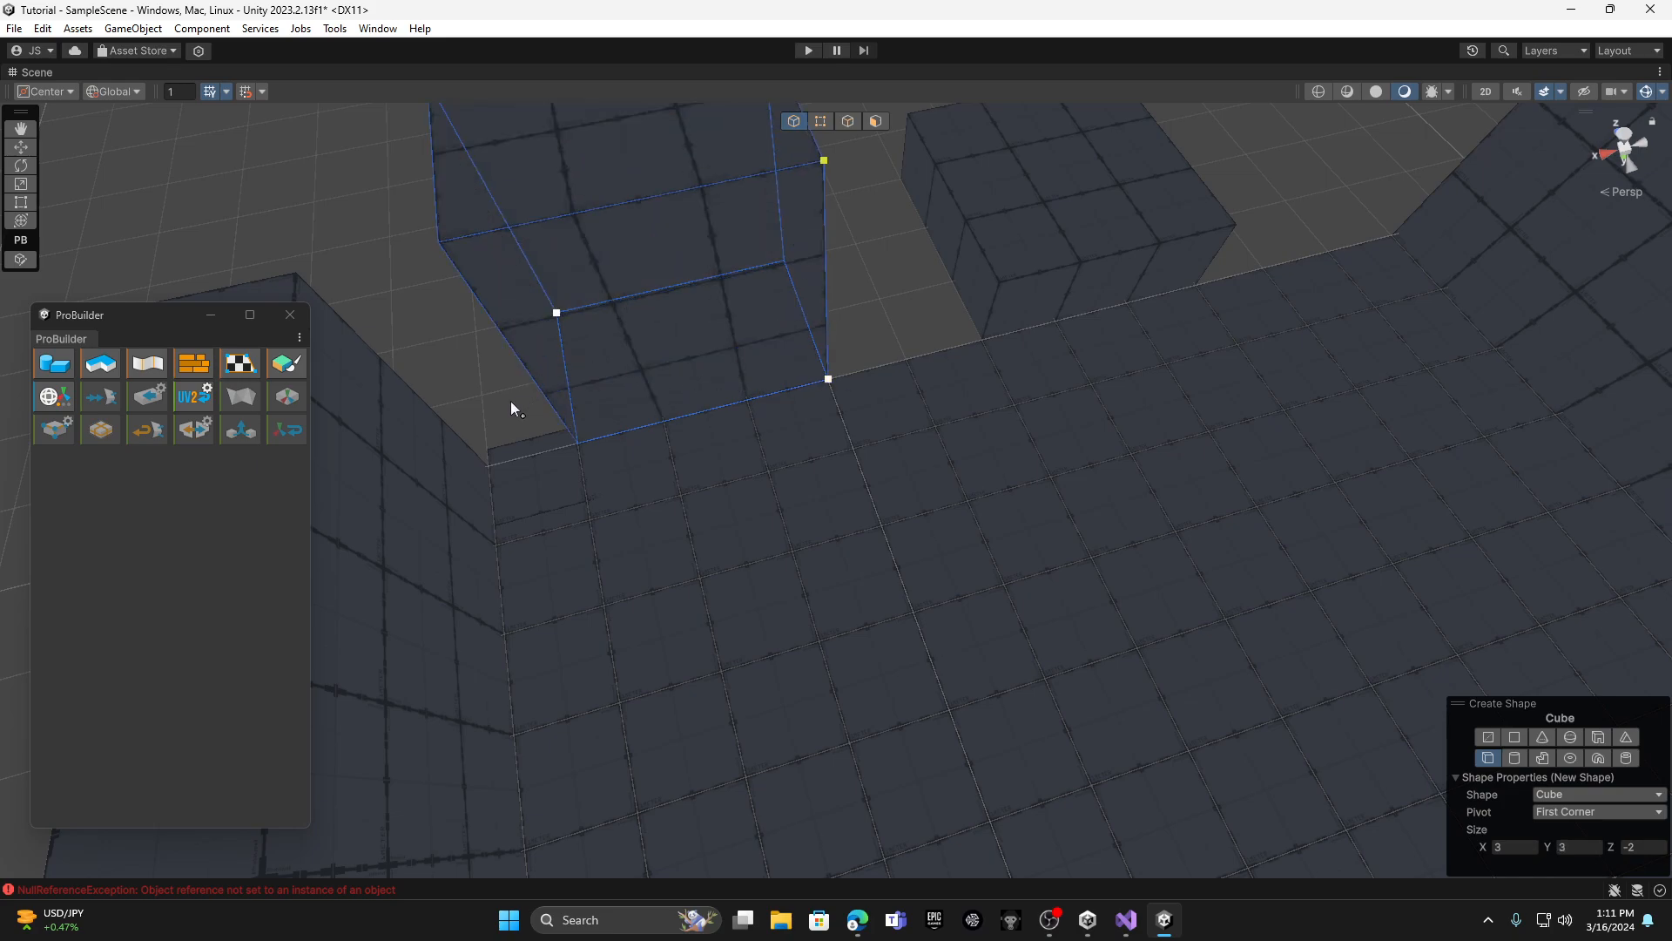
{"action": "left_click", "coordinate": [429, 251]}
{"action": "right_click_drag", "start_coordinate": [429, 251], "coordinate": [758, 410]}
Add a tall wall block on the floor with a new ProBuilder cube
{"action": "left_click", "coordinate": [68, 373]}
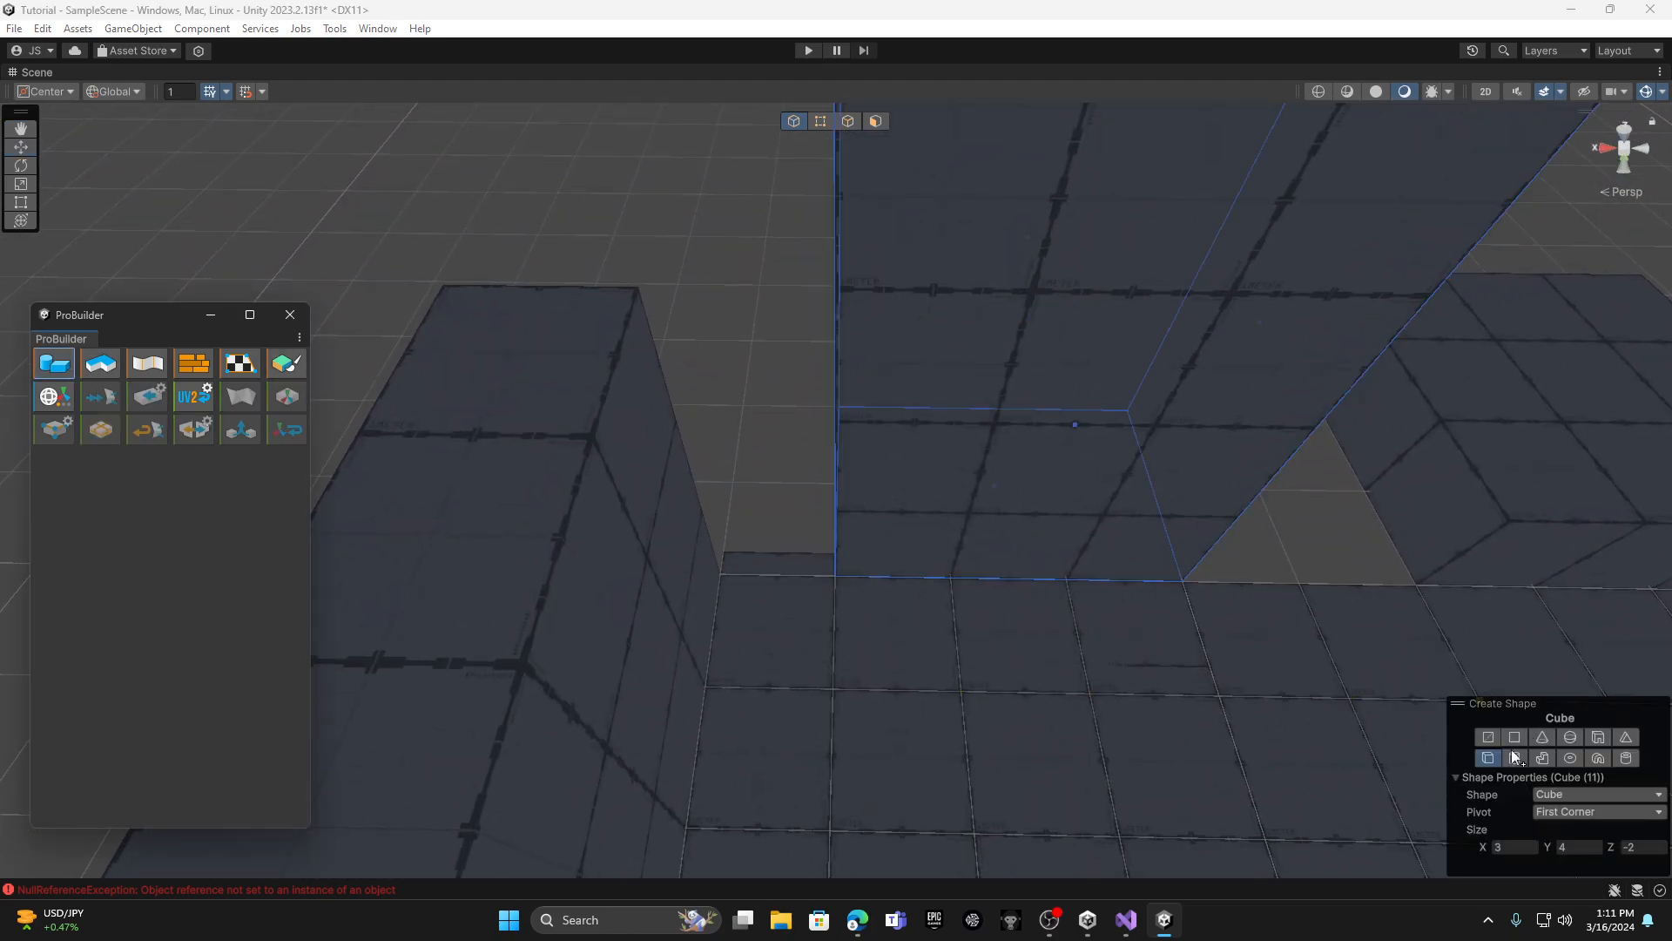
{"action": "left_click", "coordinate": [766, 428]}
{"action": "mouse_move", "coordinate": [807, 521]}
{"action": "left_mouse_down"}
{"action": "mouse_move", "coordinate": [771, 535]}
{"action": "mouse_move", "coordinate": [782, 437]}
{"action": "mouse_move", "coordinate": [783, 518]}
{"action": "left_mouse_up"}
{"action": "left_click_drag", "start_coordinate": [783, 458], "coordinate": [786, 537]}
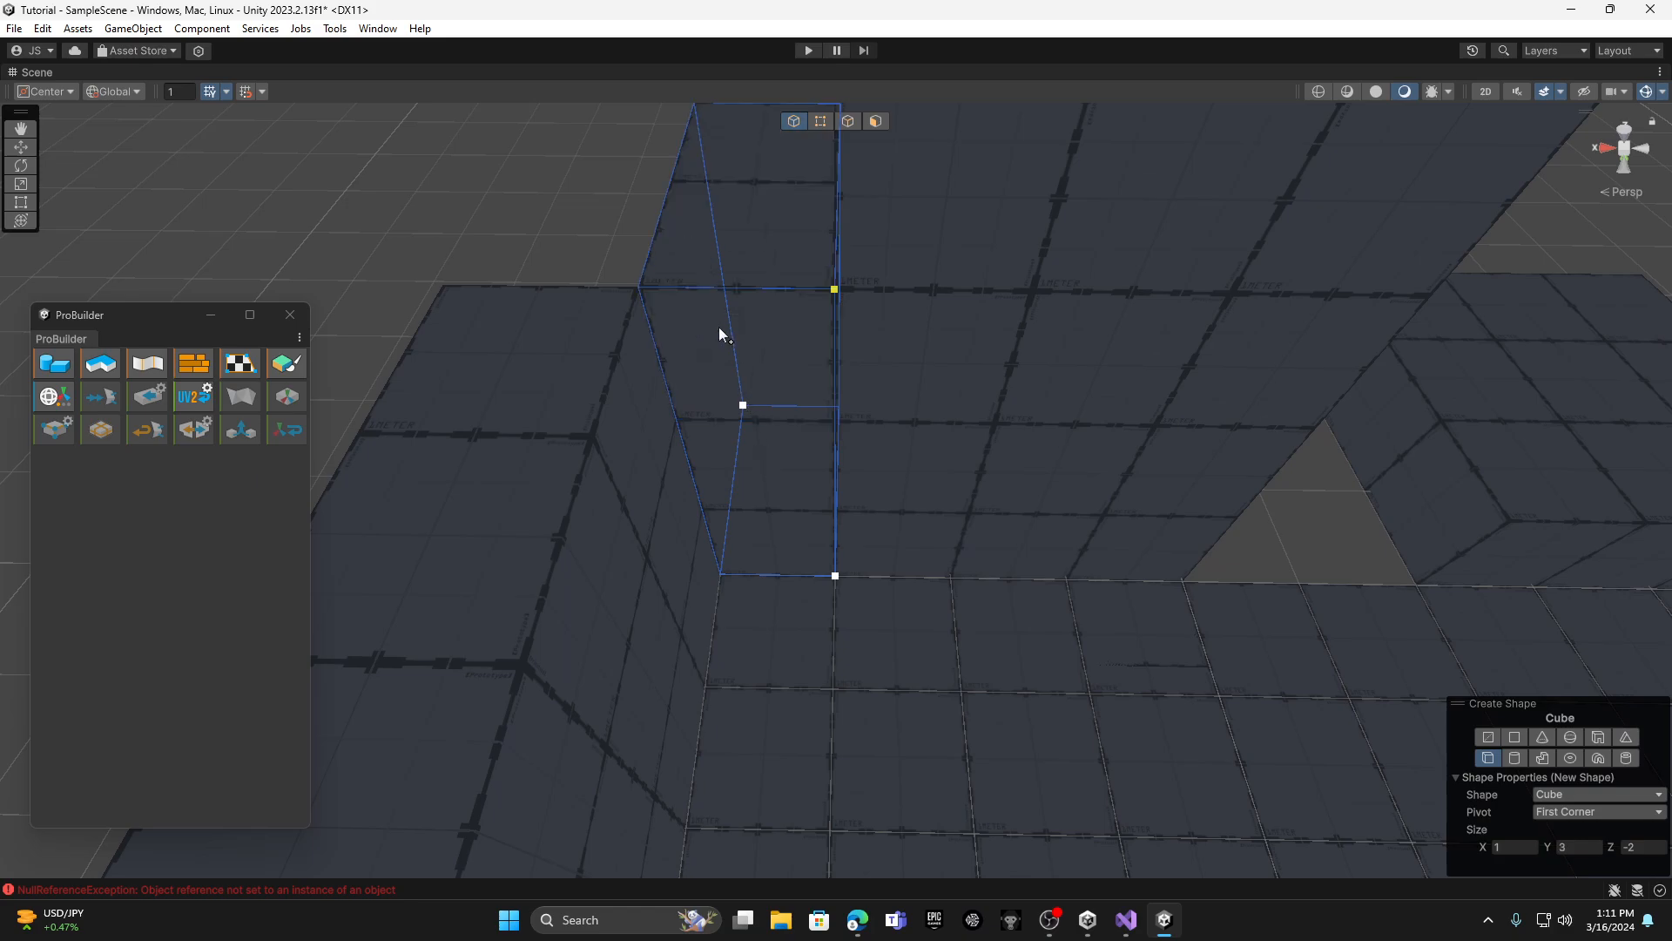
{"action": "left_click", "coordinate": [708, 314]}
{"action": "left_click_drag", "start_coordinate": [1257, 458], "coordinate": [1231, 255], "text": "alt"}
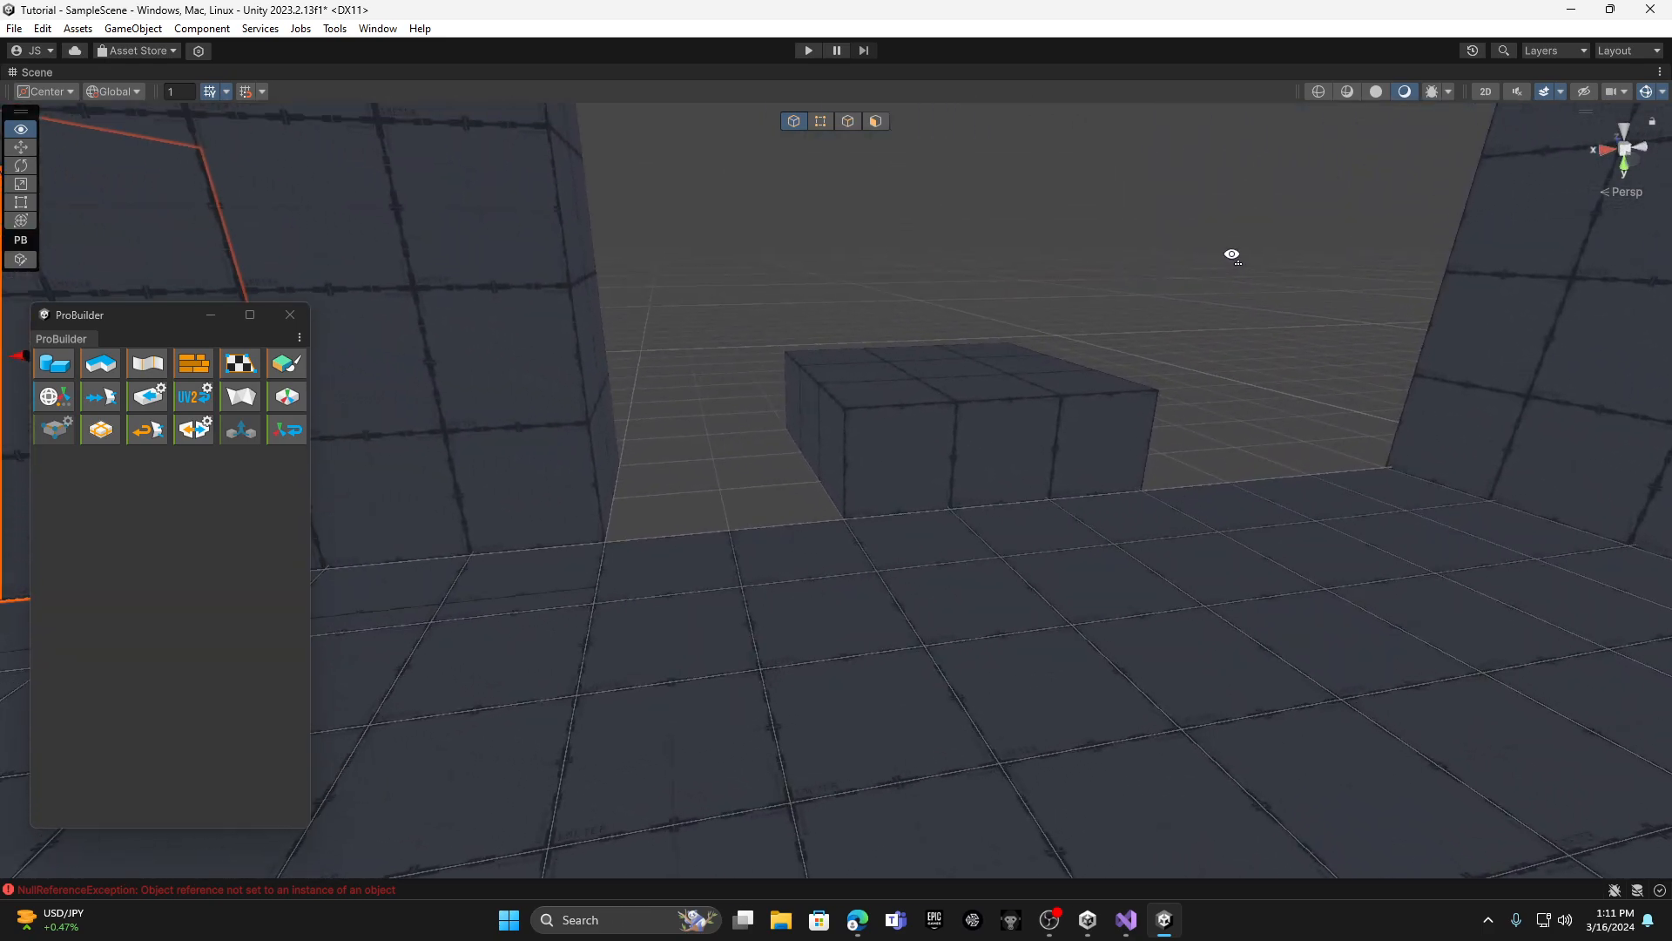
Build a 4-unit-high wall panel beside the low box and begin a 1×1 cube on it
{"action": "left_click", "coordinate": [64, 372]}
{"action": "left_click_drag", "start_coordinate": [634, 486], "coordinate": [821, 519]}
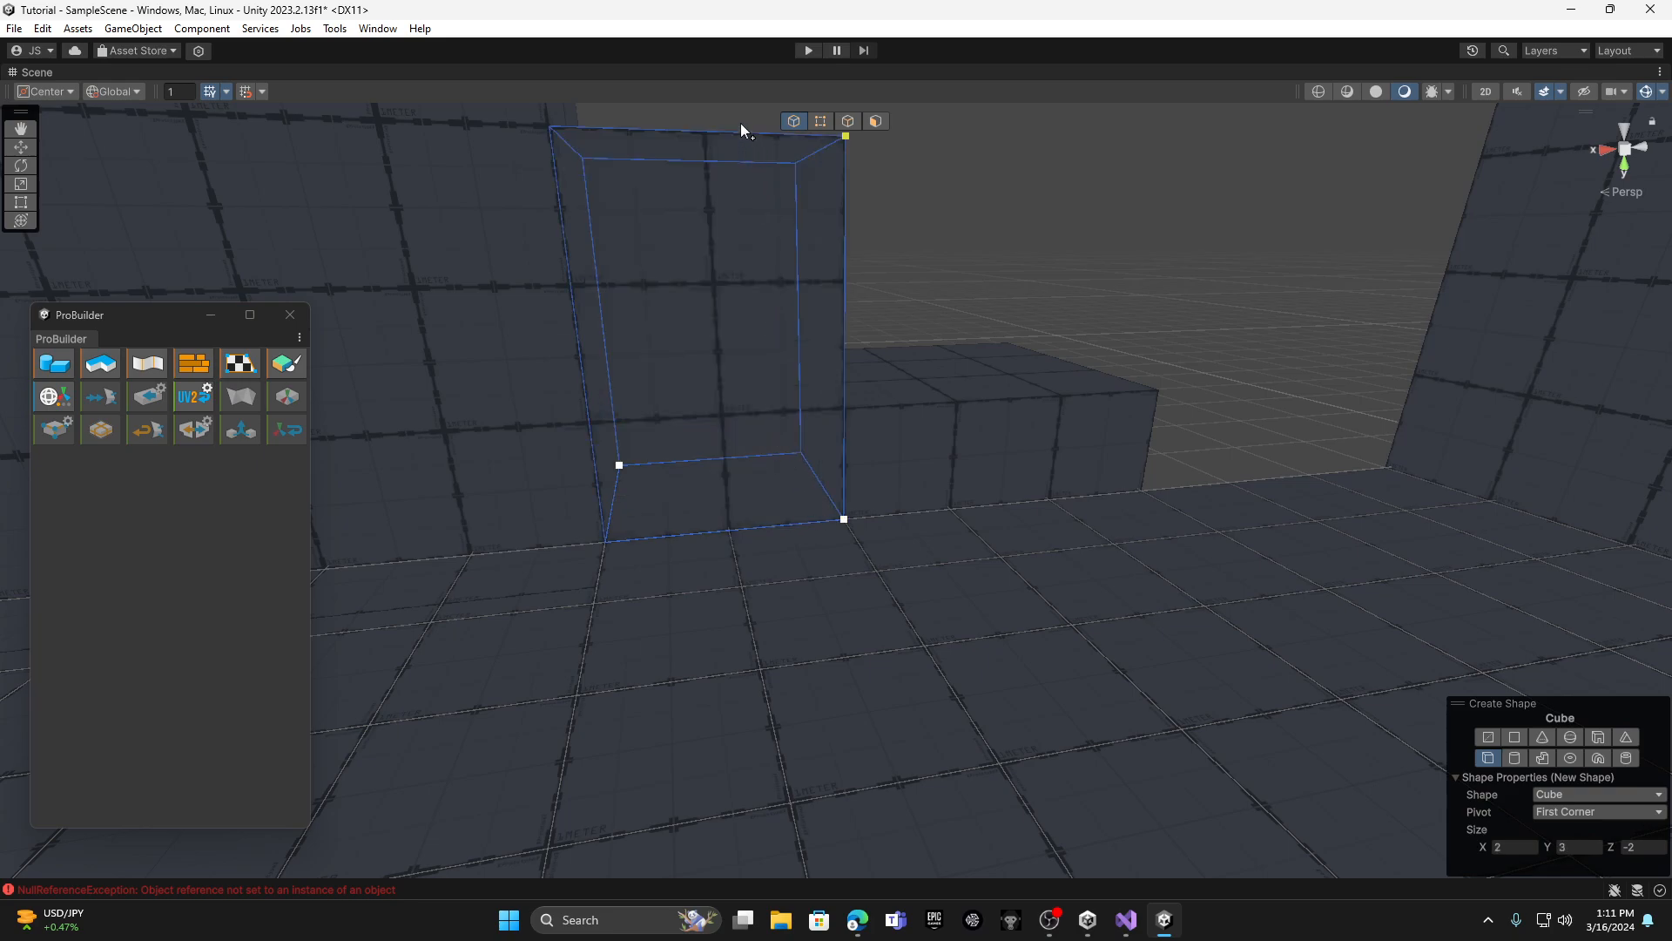
{"action": "right_click_drag", "start_coordinate": [736, 154], "coordinate": [668, 192]}
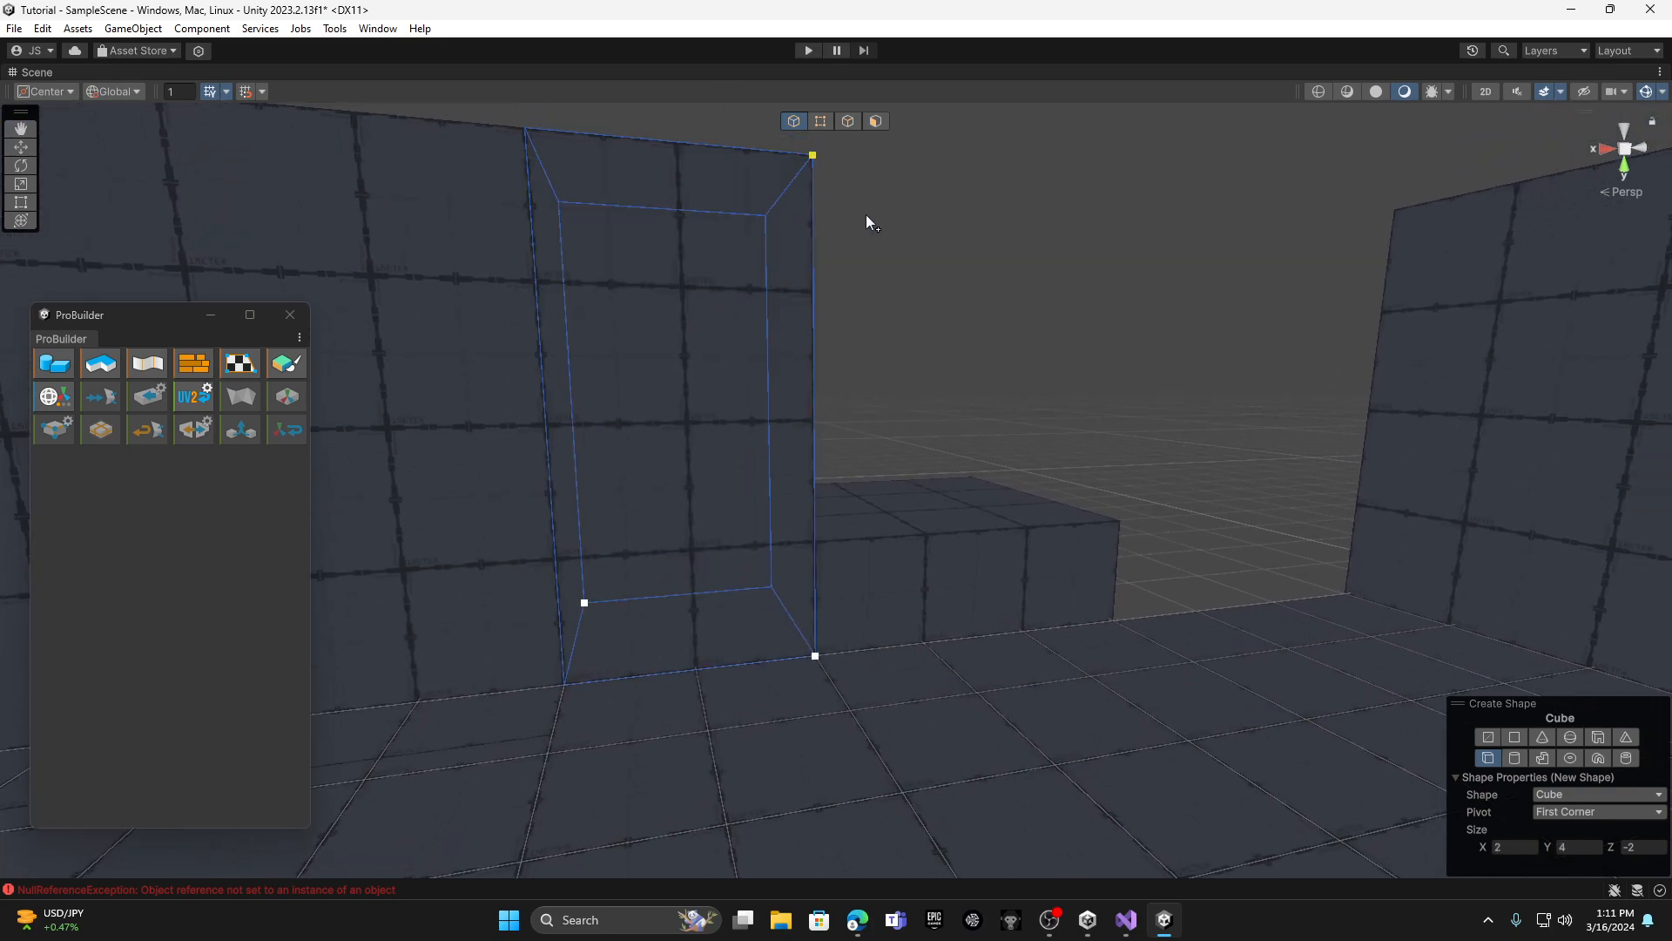
{"action": "left_click", "coordinate": [808, 185]}
{"action": "left_click", "coordinate": [933, 520]}
{"action": "left_click", "coordinate": [55, 370]}
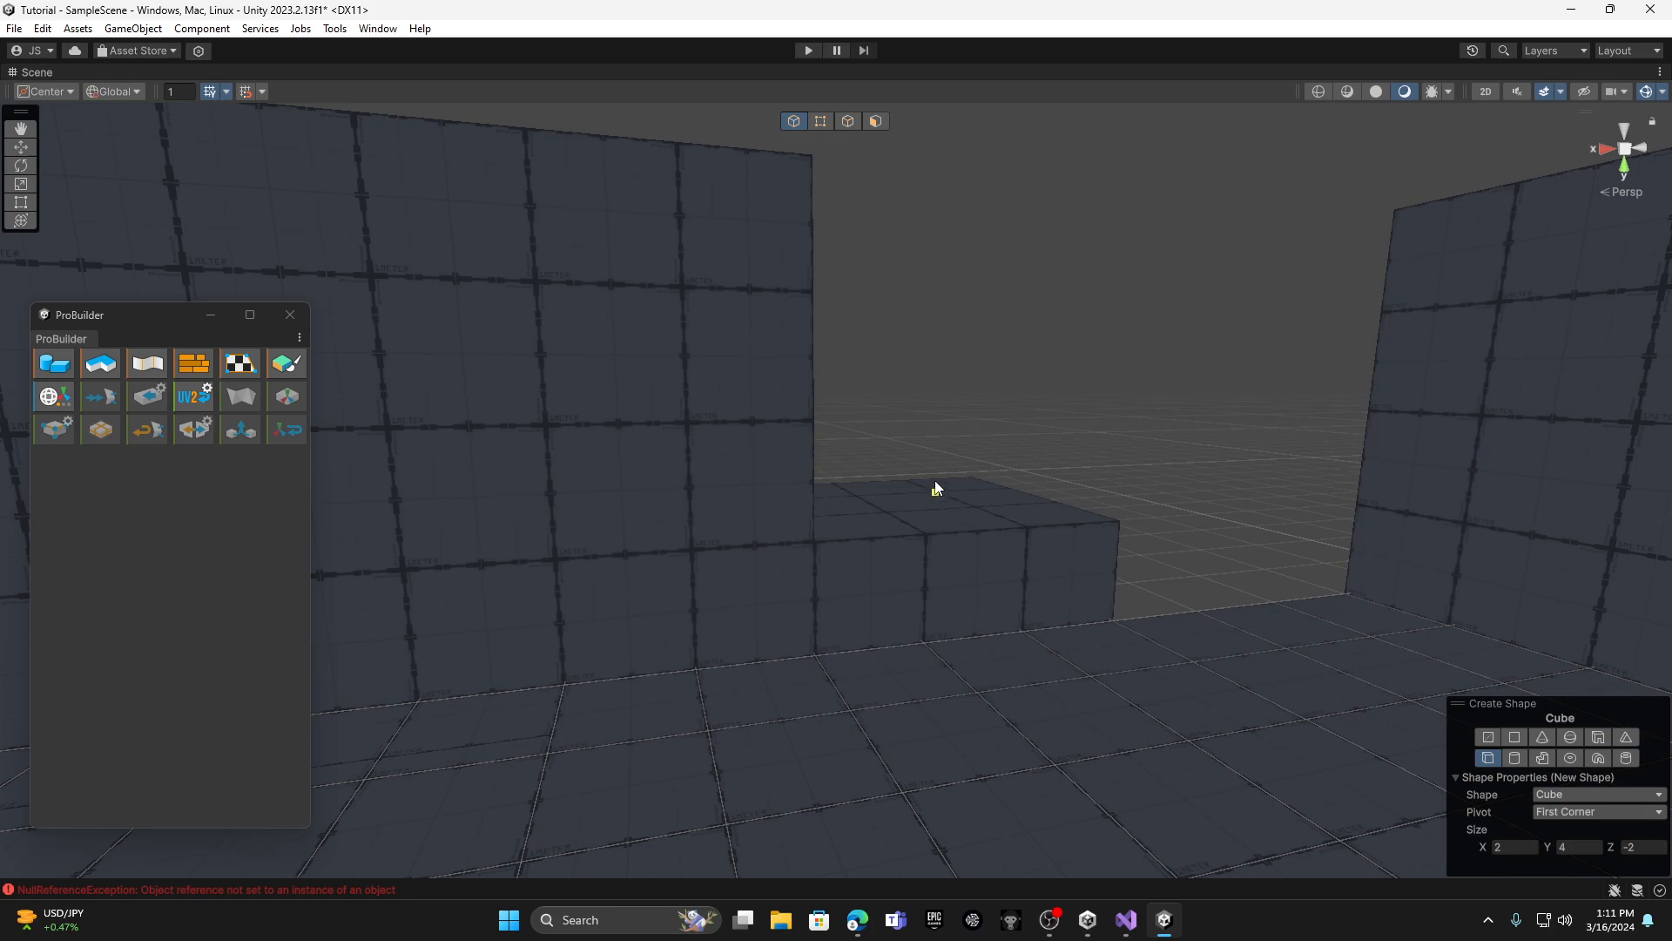
{"action": "left_click_drag", "start_coordinate": [925, 451], "coordinate": [896, 520]}
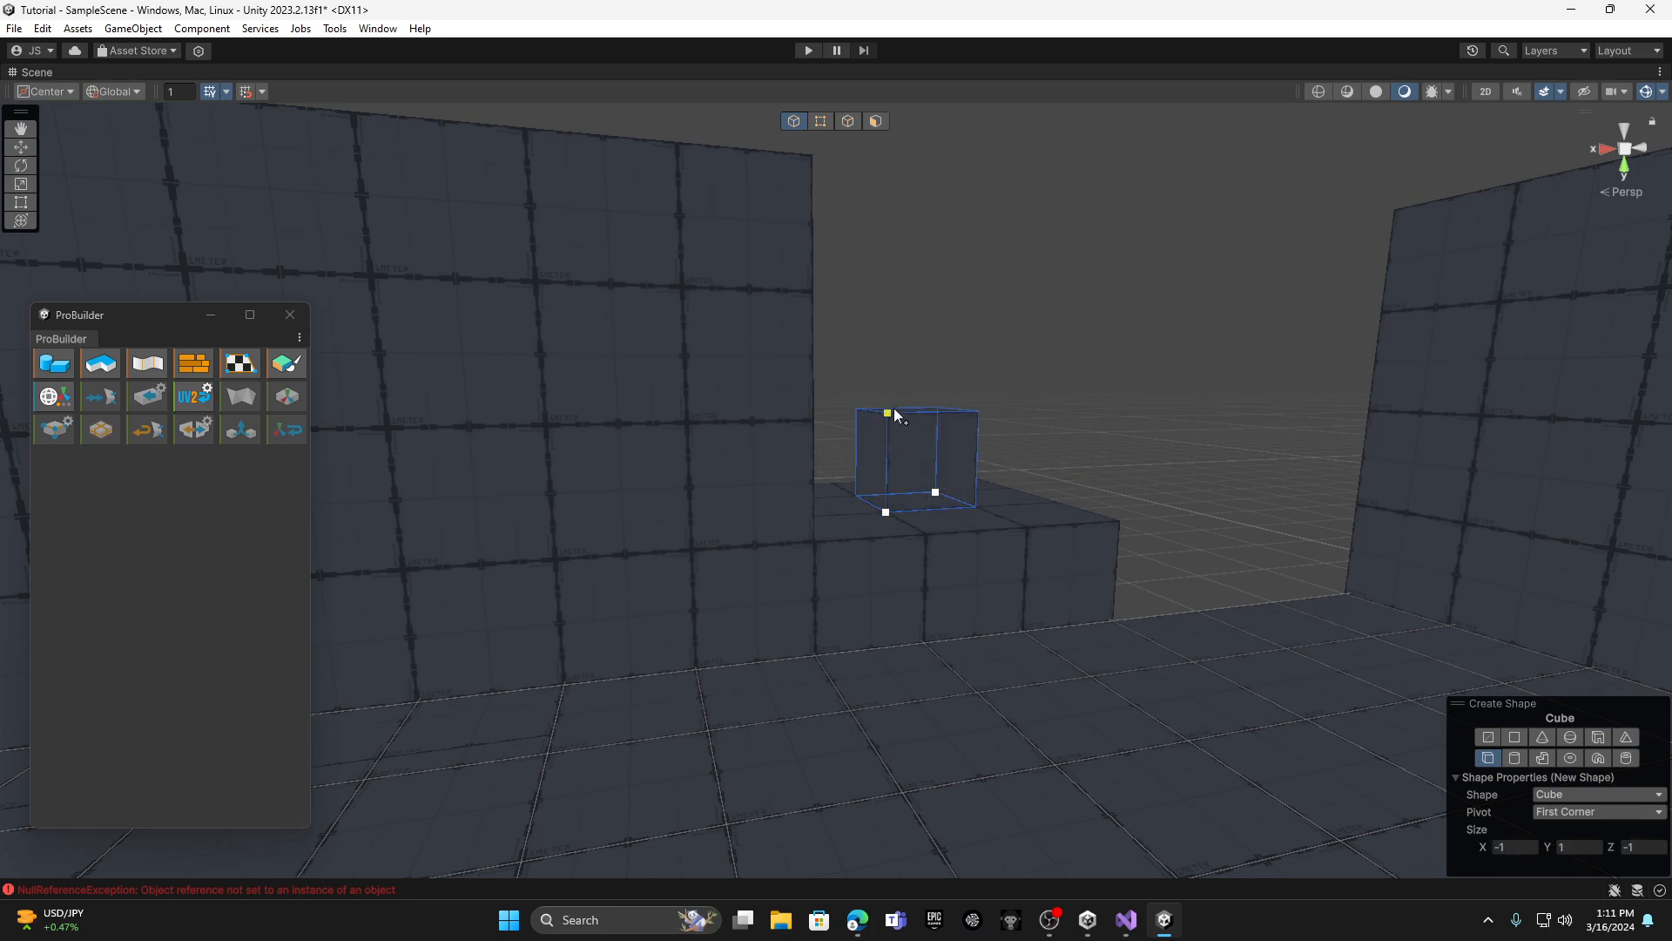
Finish the small cube, then delete the tall block and the low box
{"action": "left_click", "coordinate": [824, 168]}
{"action": "right_click_drag", "start_coordinate": [1010, 335], "coordinate": [1240, 400]}
{"action": "right_click", "coordinate": [928, 409]}
{"action": "left_click", "coordinate": [993, 515]}
{"action": "left_click", "coordinate": [981, 572]}
{"action": "right_click", "coordinate": [982, 574]}
{"action": "left_click", "coordinate": [1041, 678]}
Draw a new flat cube slab across the floor
{"action": "left_click", "coordinate": [89, 373]}
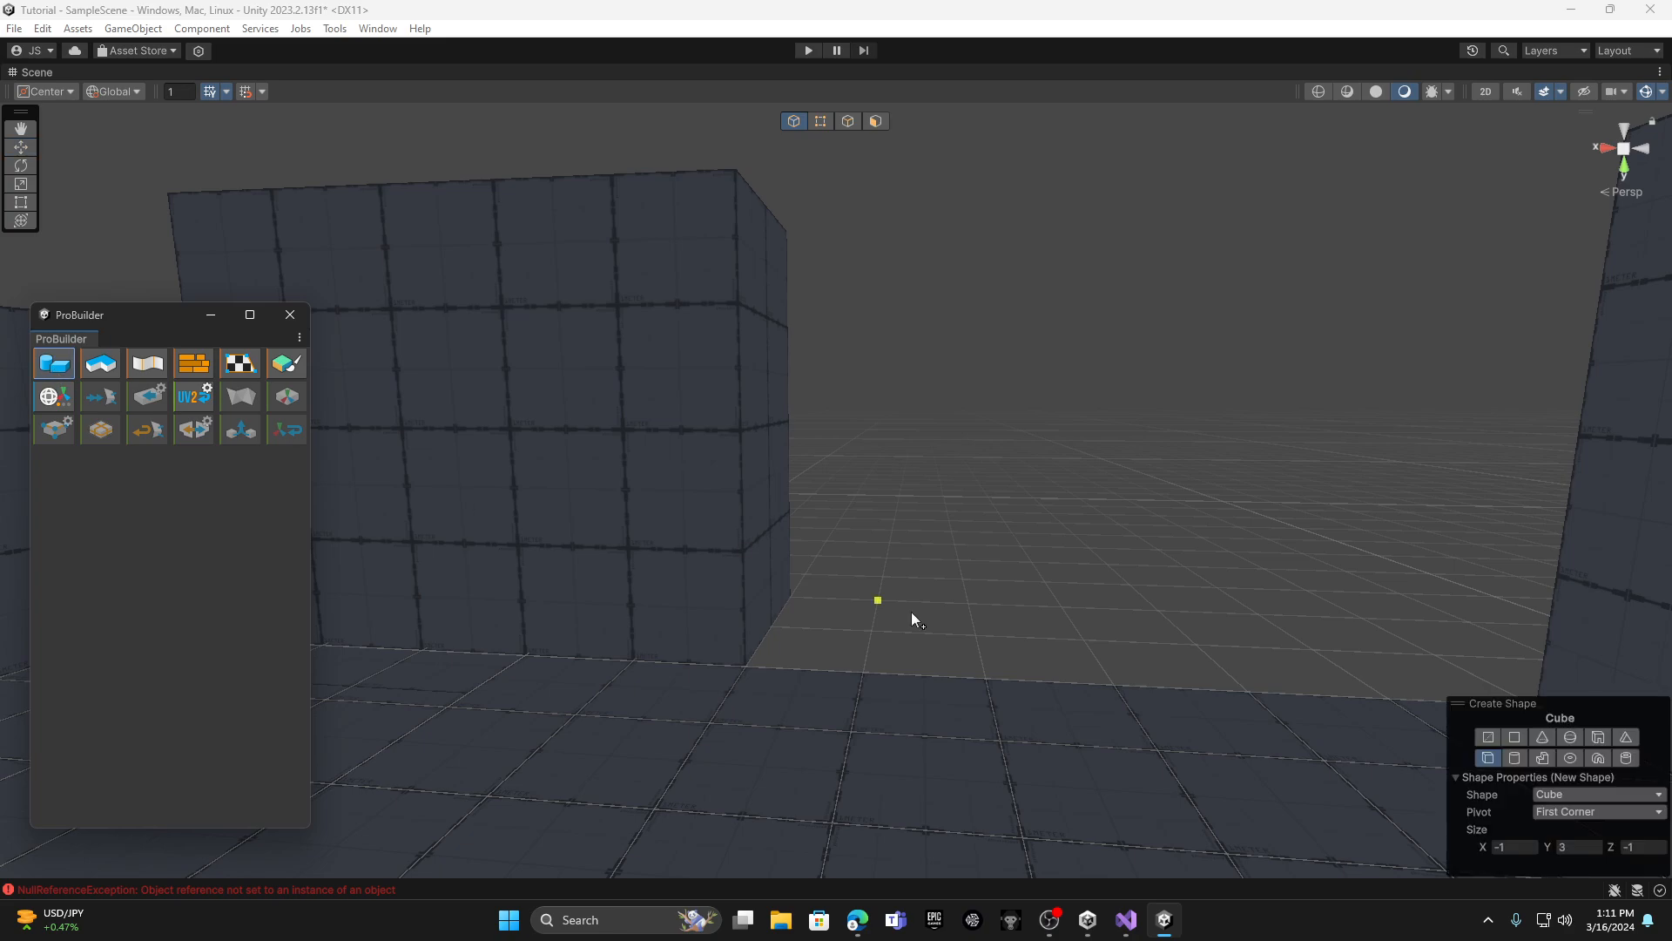
{"action": "left_click_drag", "start_coordinate": [802, 592], "coordinate": [1489, 692]}
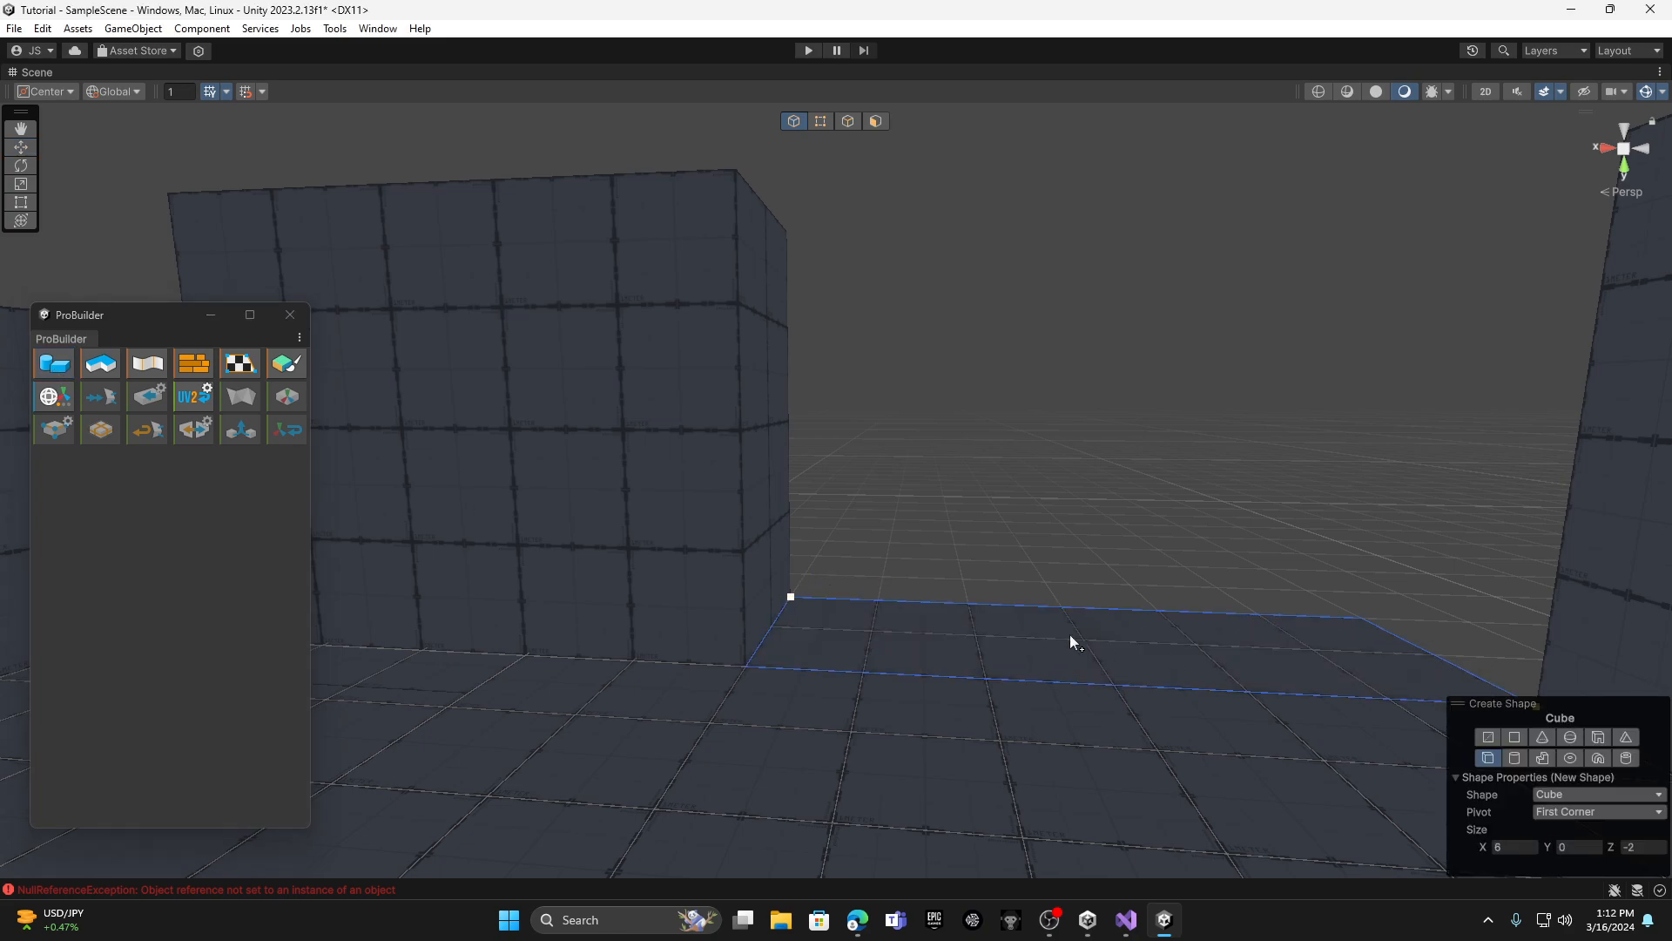
{"action": "left_click", "coordinate": [943, 212]}
{"action": "right_click_drag", "start_coordinate": [985, 436], "coordinate": [140, 516]}
{"action": "left_click", "coordinate": [529, 523]}
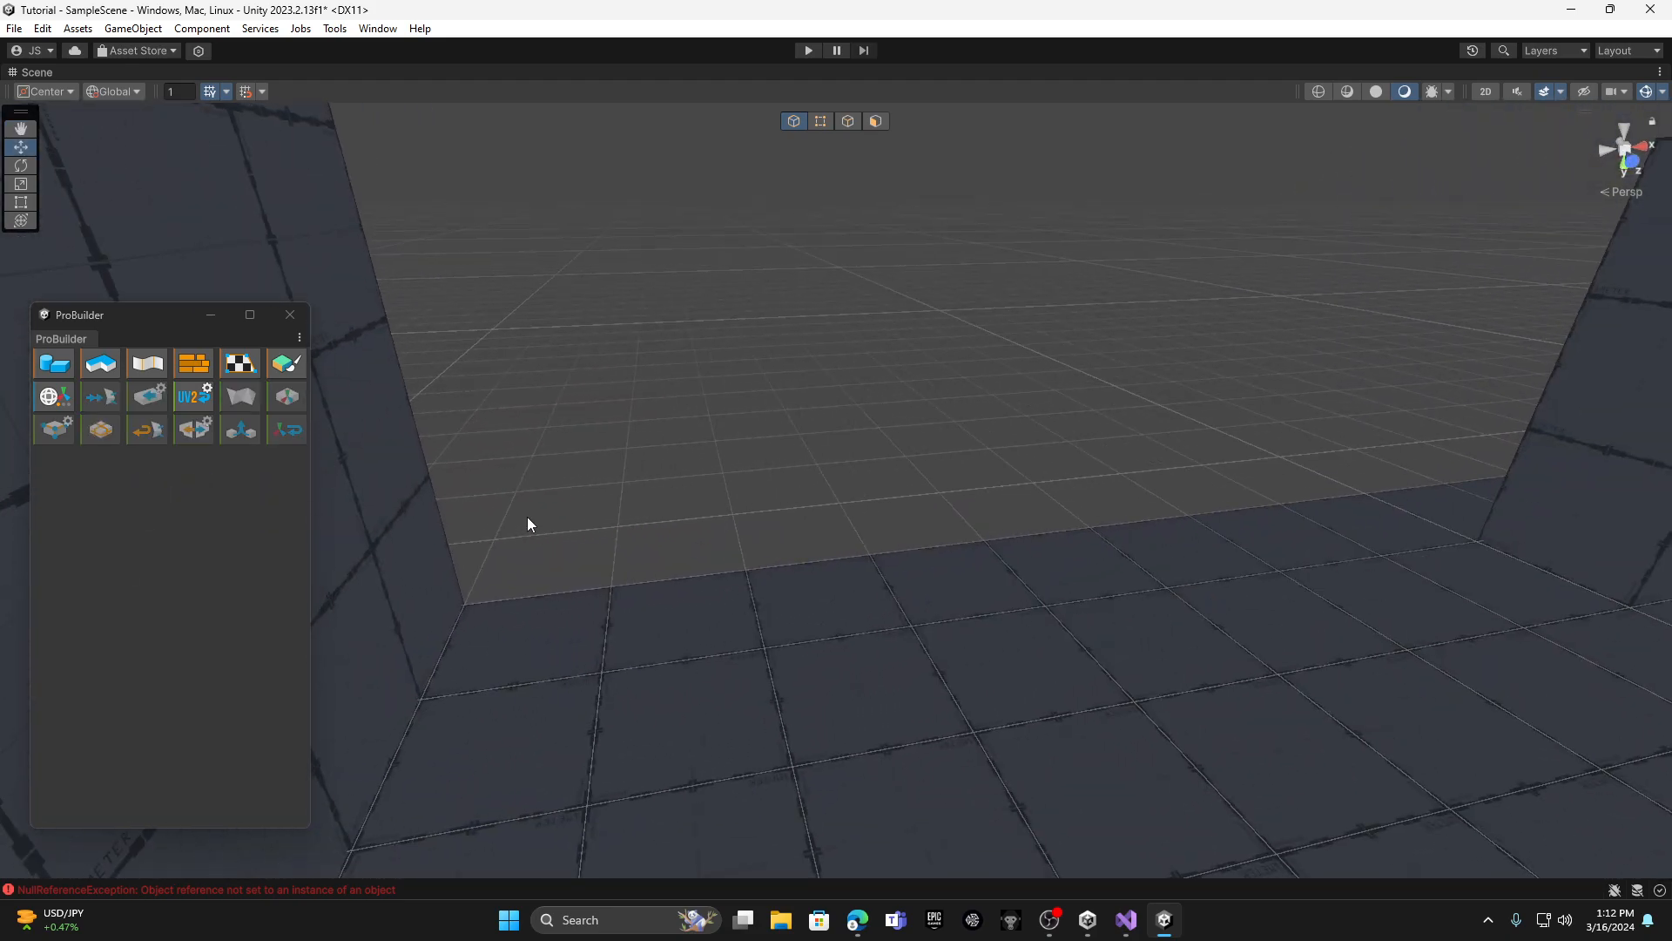
{"action": "left_click_drag", "start_coordinate": [571, 511], "coordinate": [572, 512]}
{"action": "right_click", "coordinate": [659, 649]}
{"action": "left_click", "coordinate": [568, 472]}
Build a long wall across the floor and place a block on top of it
{"action": "left_click", "coordinate": [54, 363]}
{"action": "left_click_drag", "start_coordinate": [519, 493], "coordinate": [1374, 518]}
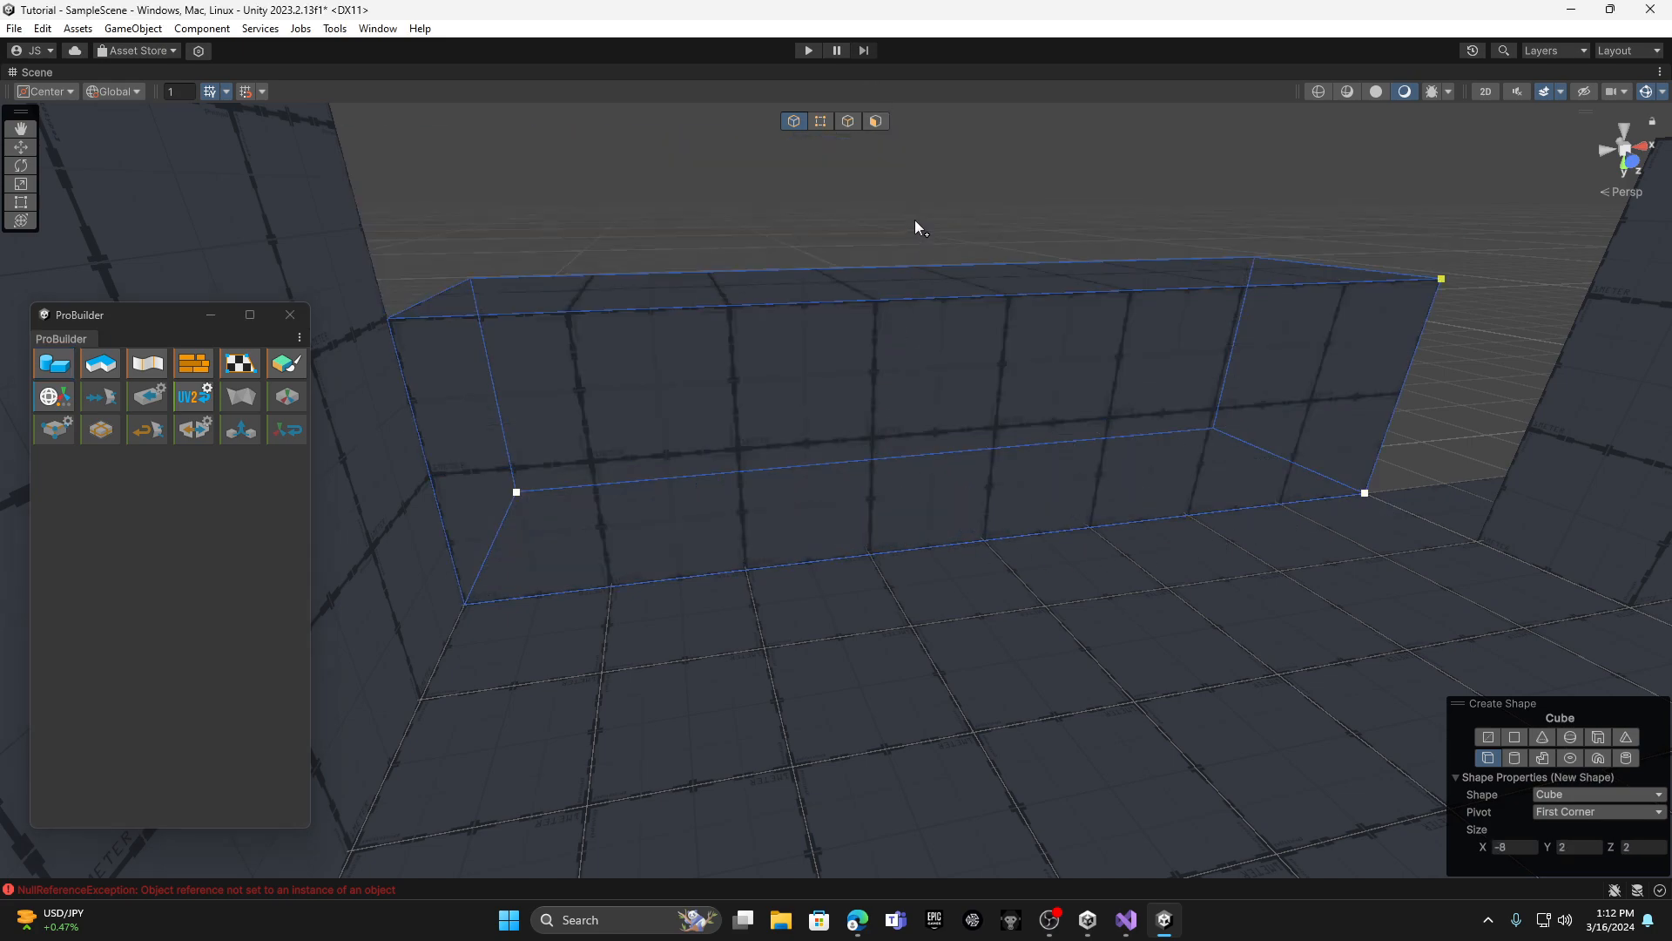
{"action": "left_click", "coordinate": [914, 214]}
{"action": "left_click", "coordinate": [58, 371]}
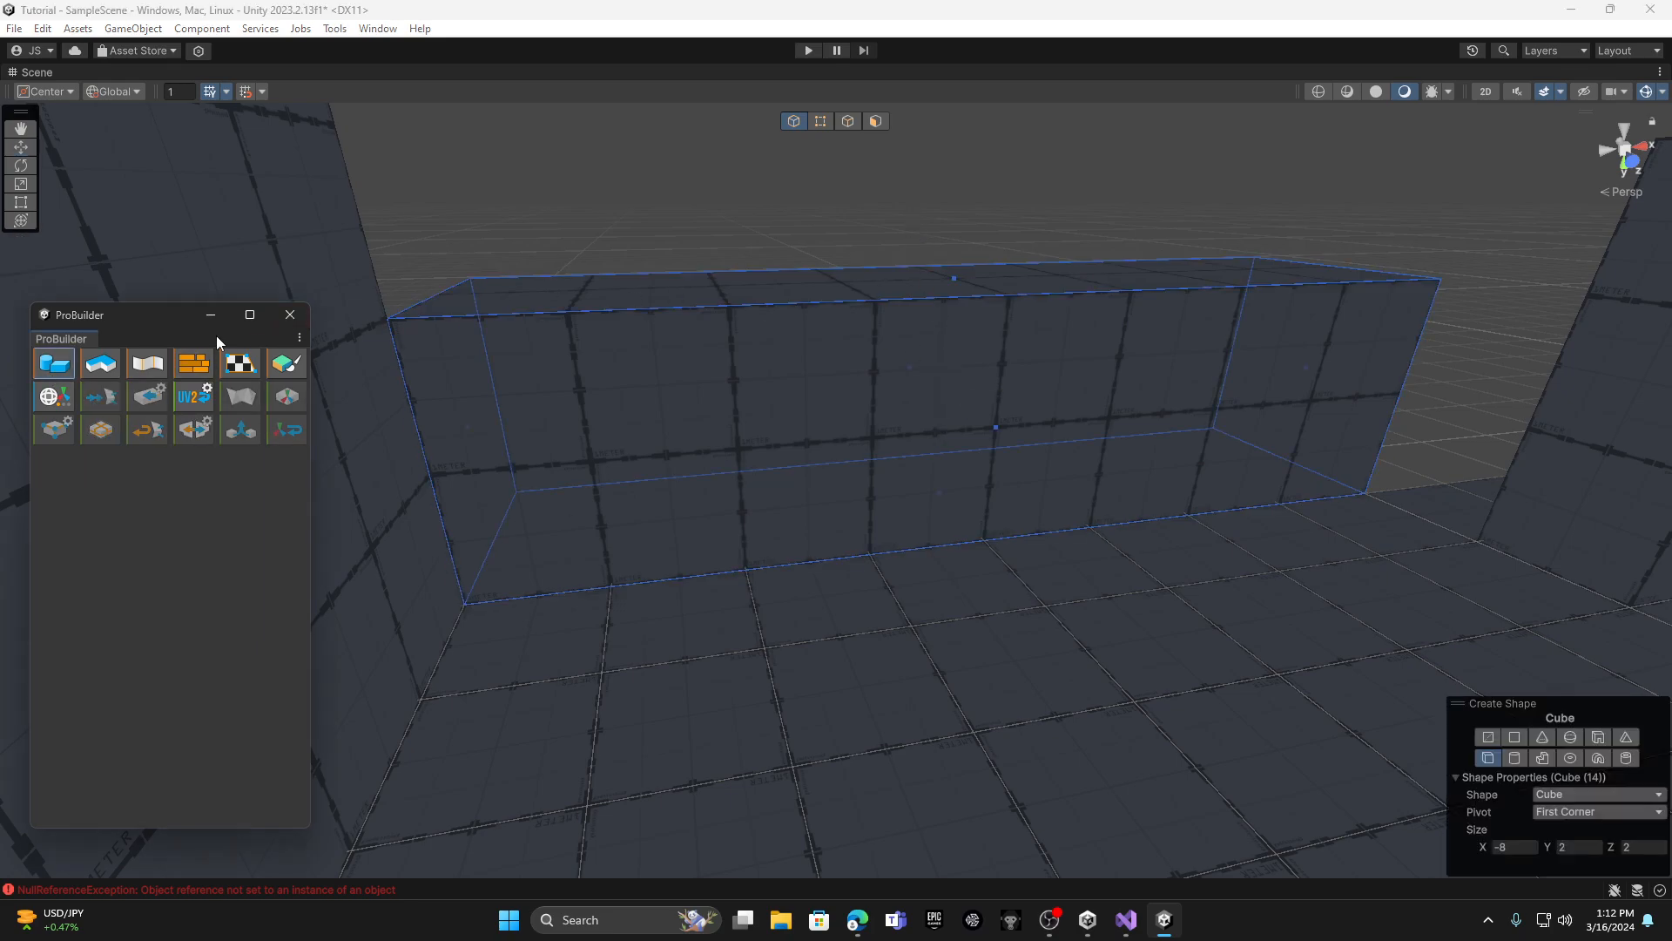
{"action": "left_click_drag", "start_coordinate": [906, 289], "coordinate": [895, 253]}
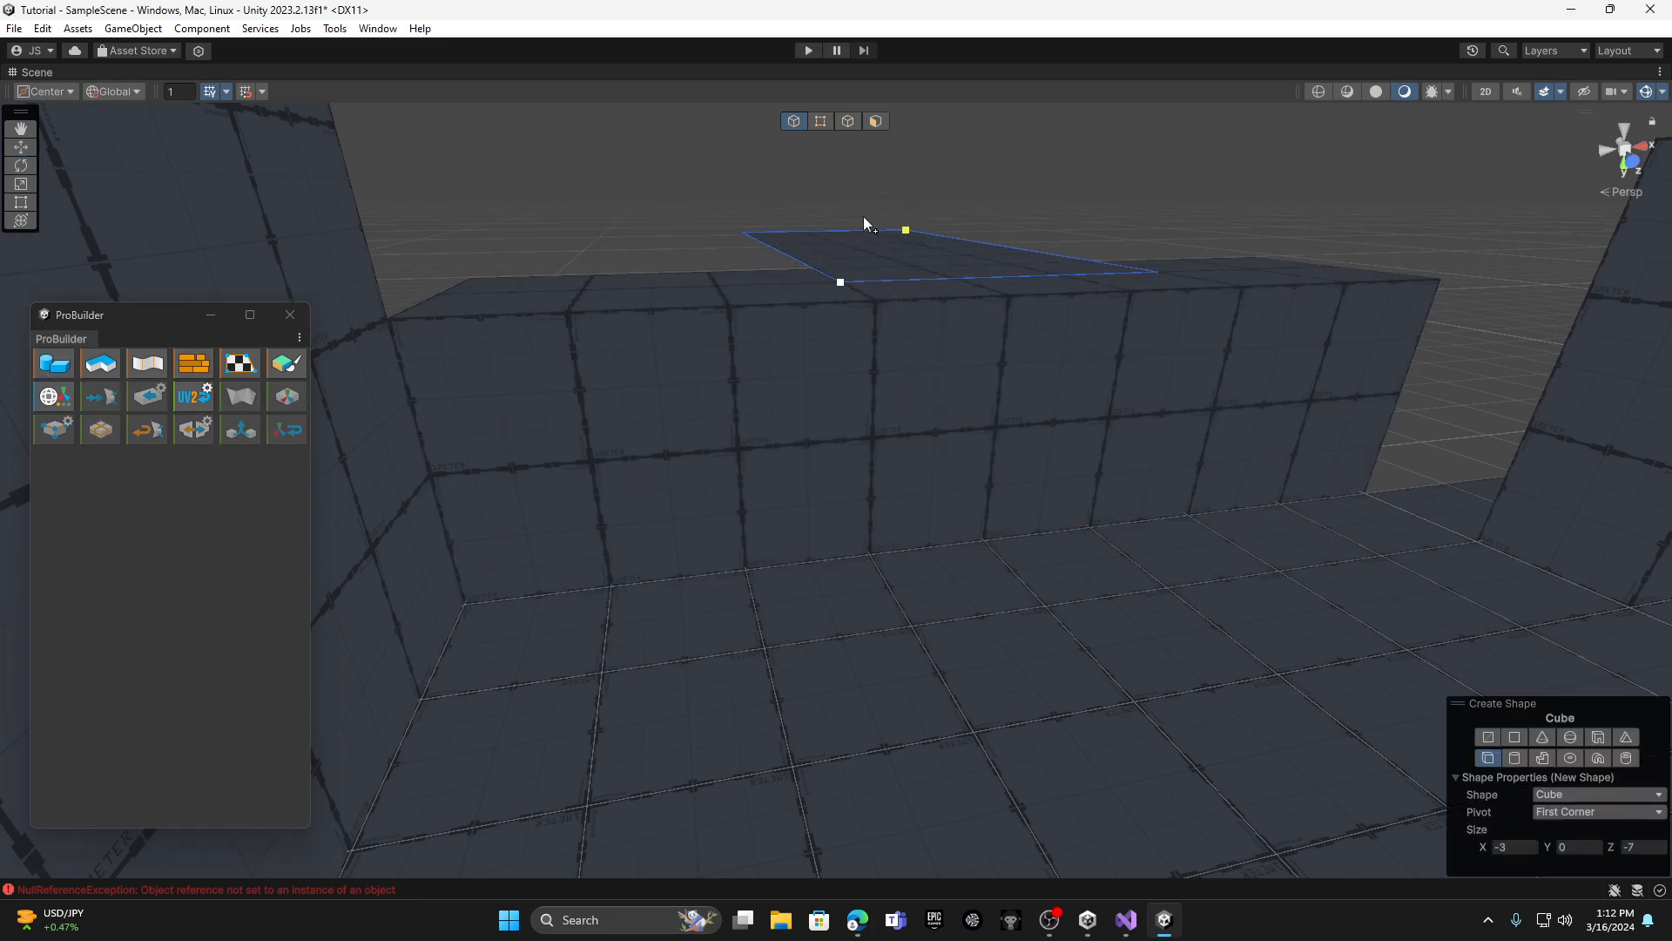
{"action": "left_click", "coordinate": [852, 154]}
{"action": "left_click_drag", "start_coordinate": [851, 148], "coordinate": [717, 529], "text": "alt"}
{"action": "left_click", "coordinate": [720, 533]}
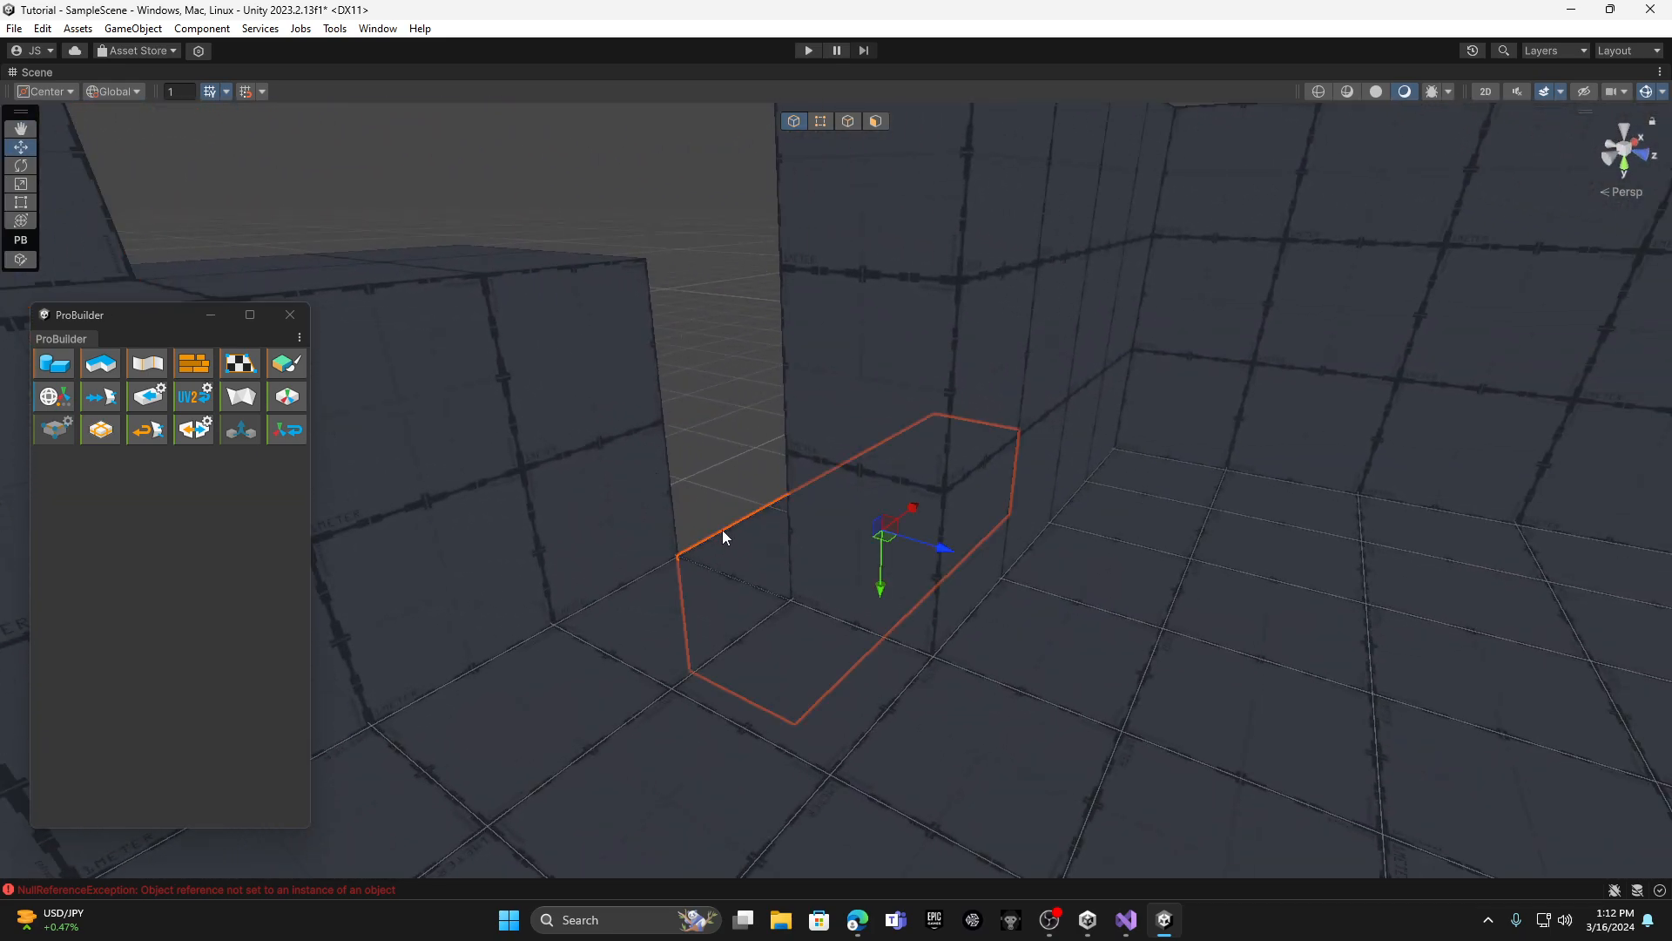
{"action": "left_click", "coordinate": [712, 505]}
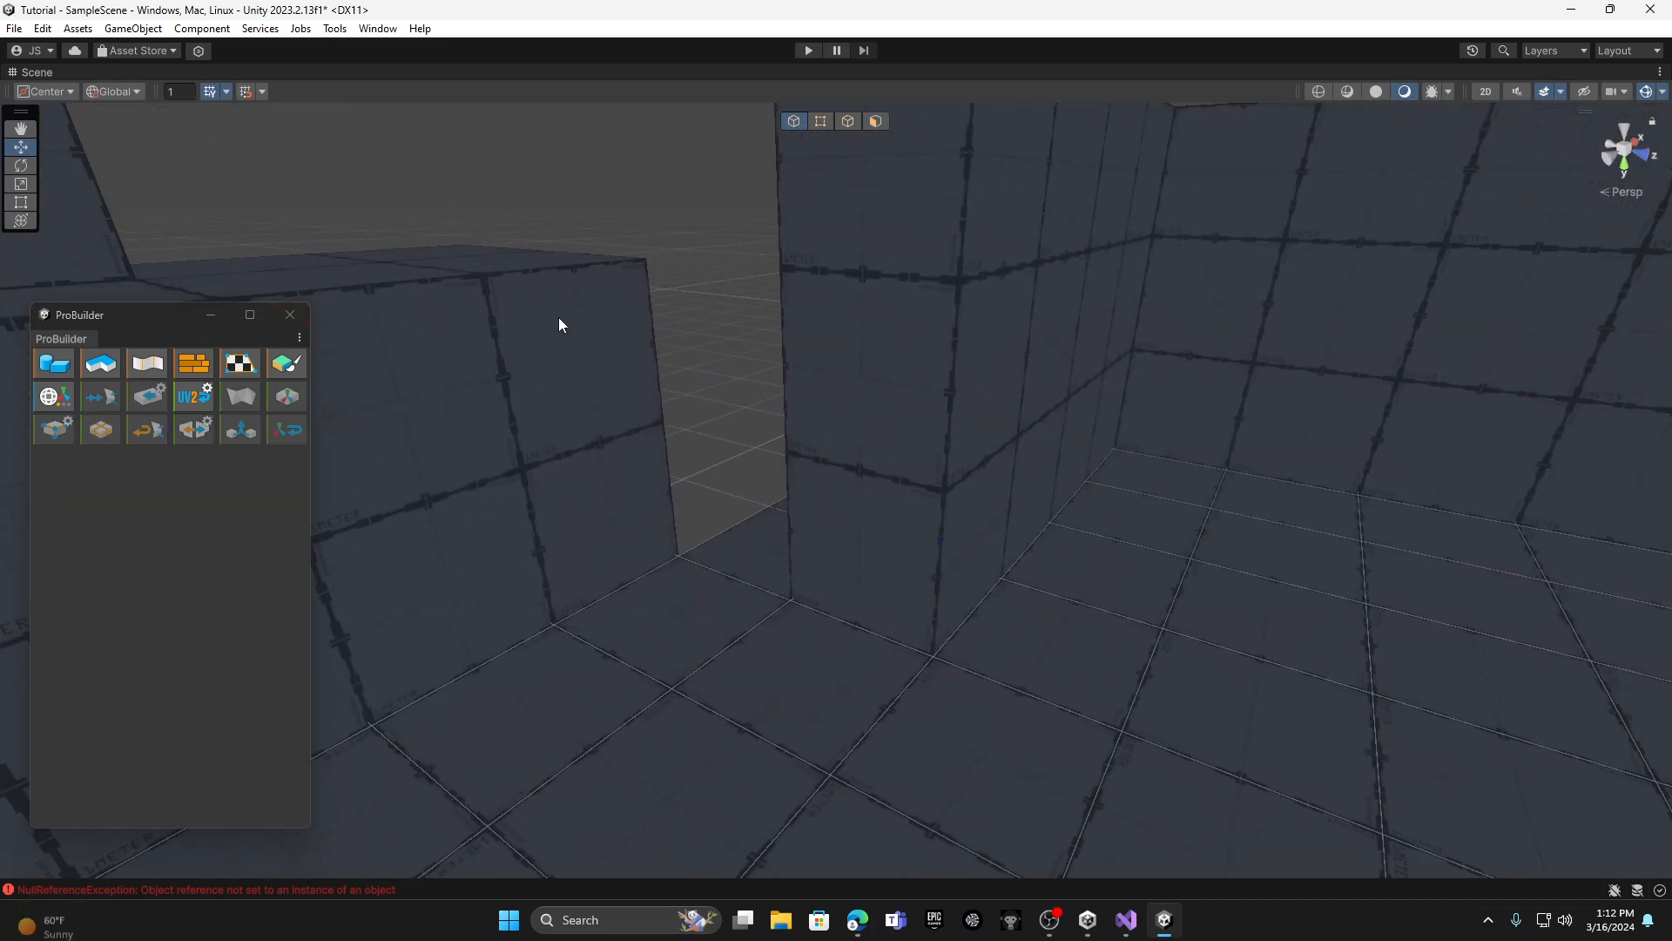
Close the ProBuilder panel and untick Maximize on the Scene tab to bring back the full layout
{"action": "left_click", "coordinate": [290, 314]}
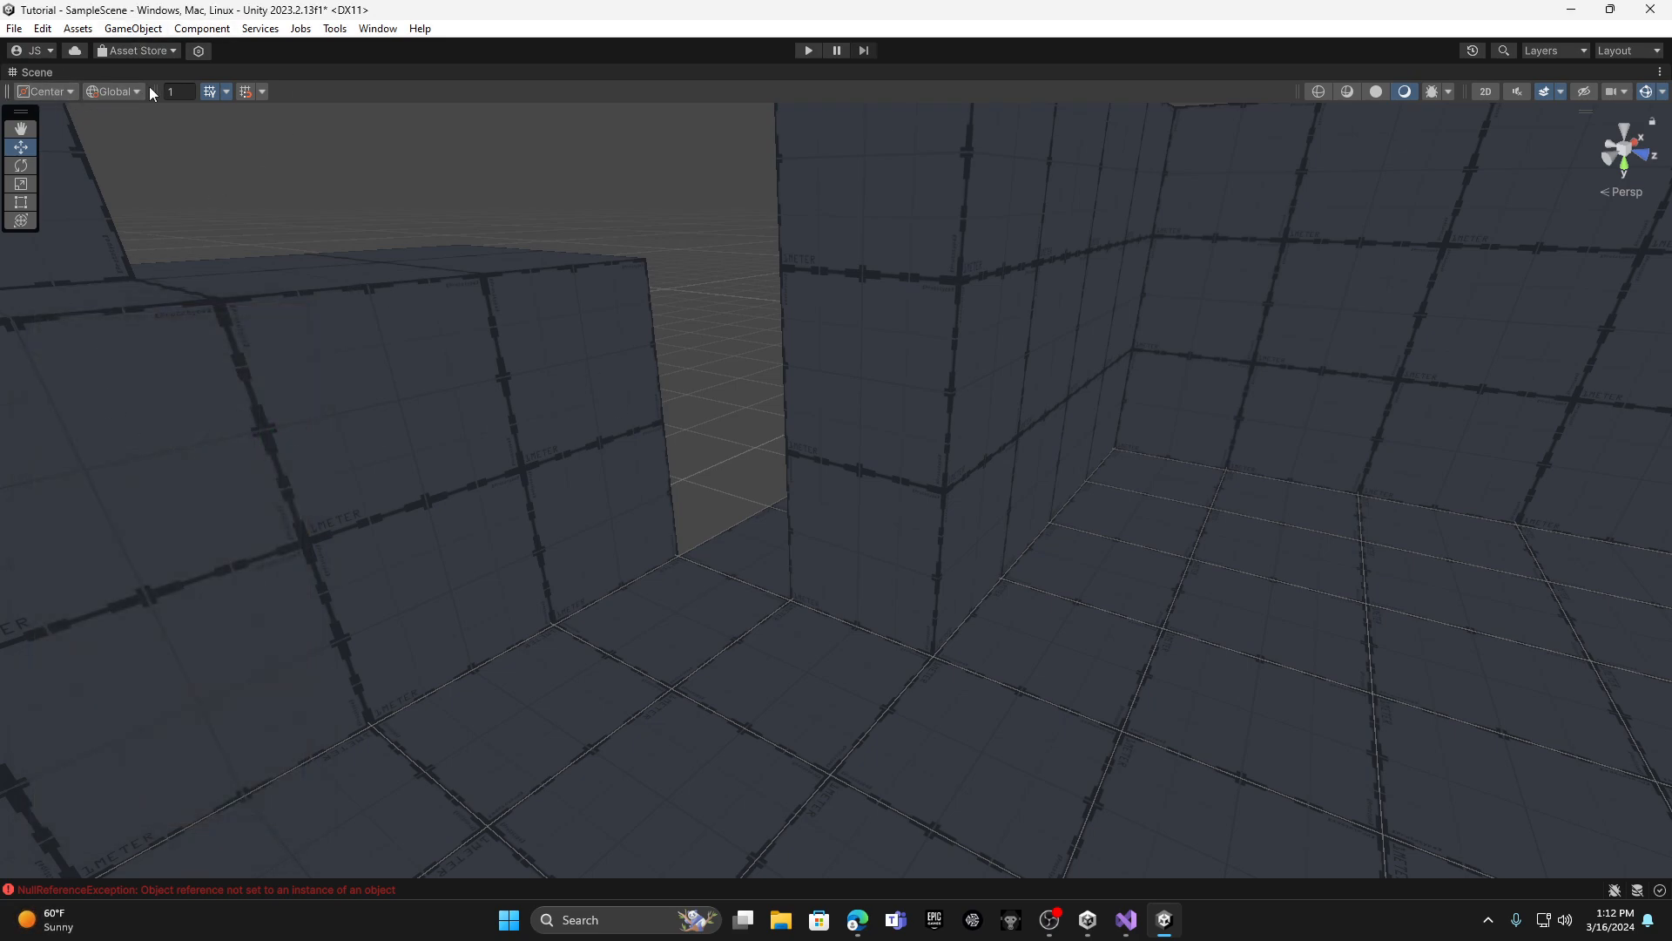
{"action": "right_click", "coordinate": [35, 74]}
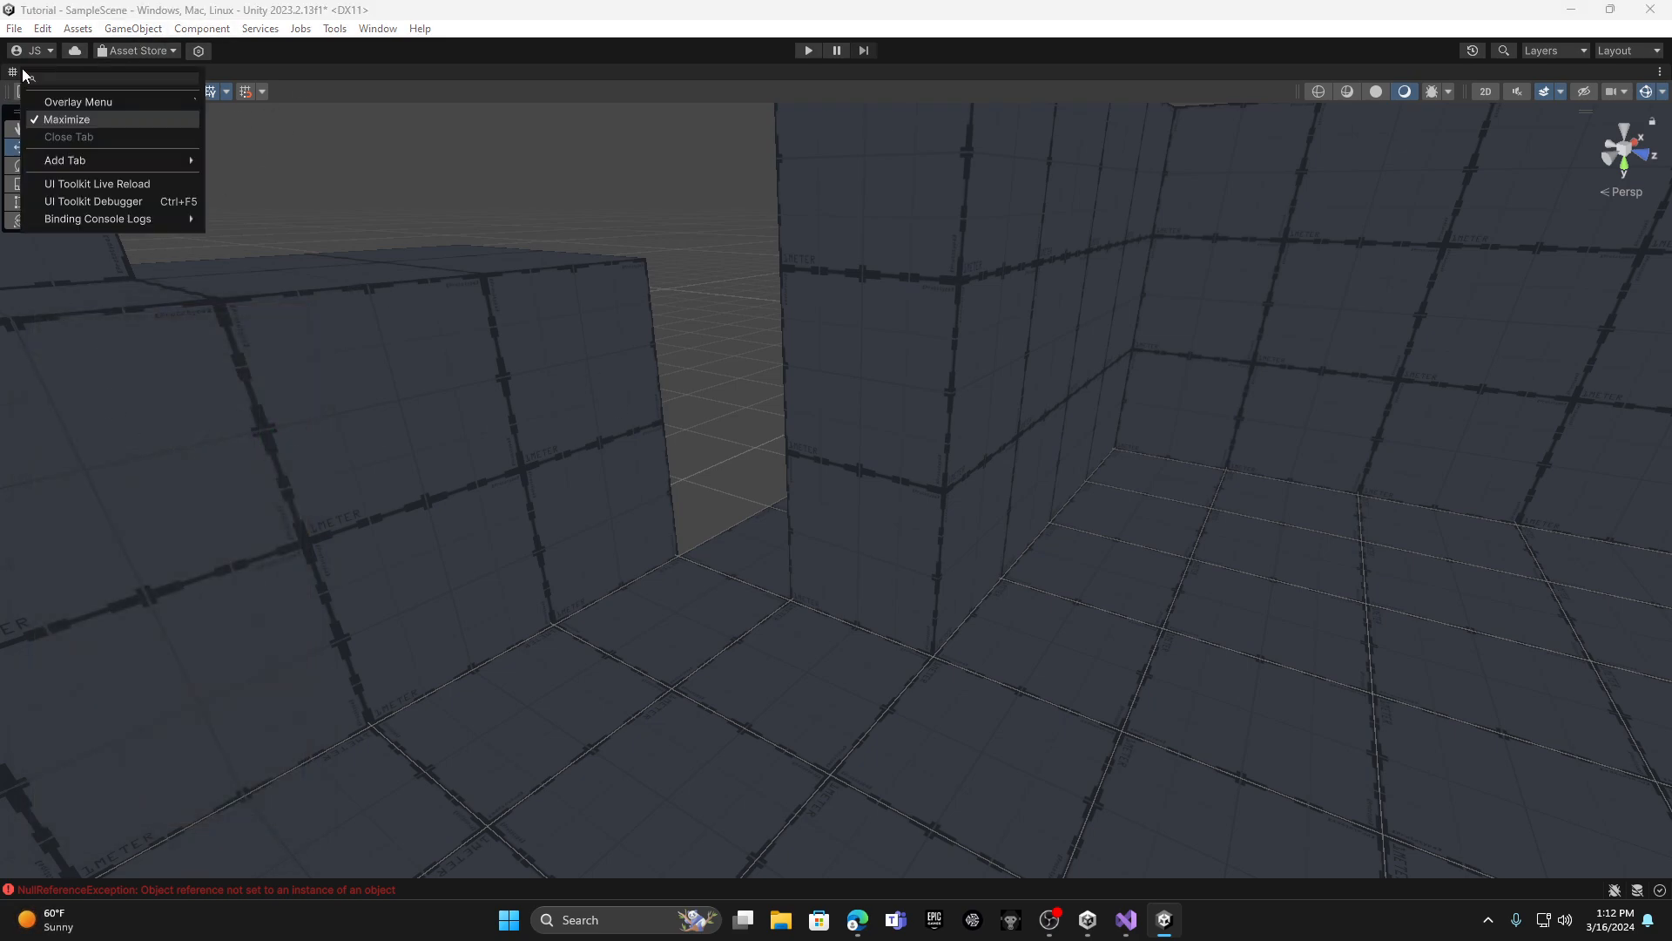
{"action": "left_click", "coordinate": [82, 122]}
{"action": "right_click_drag", "start_coordinate": [666, 267], "coordinate": [131, 315]}
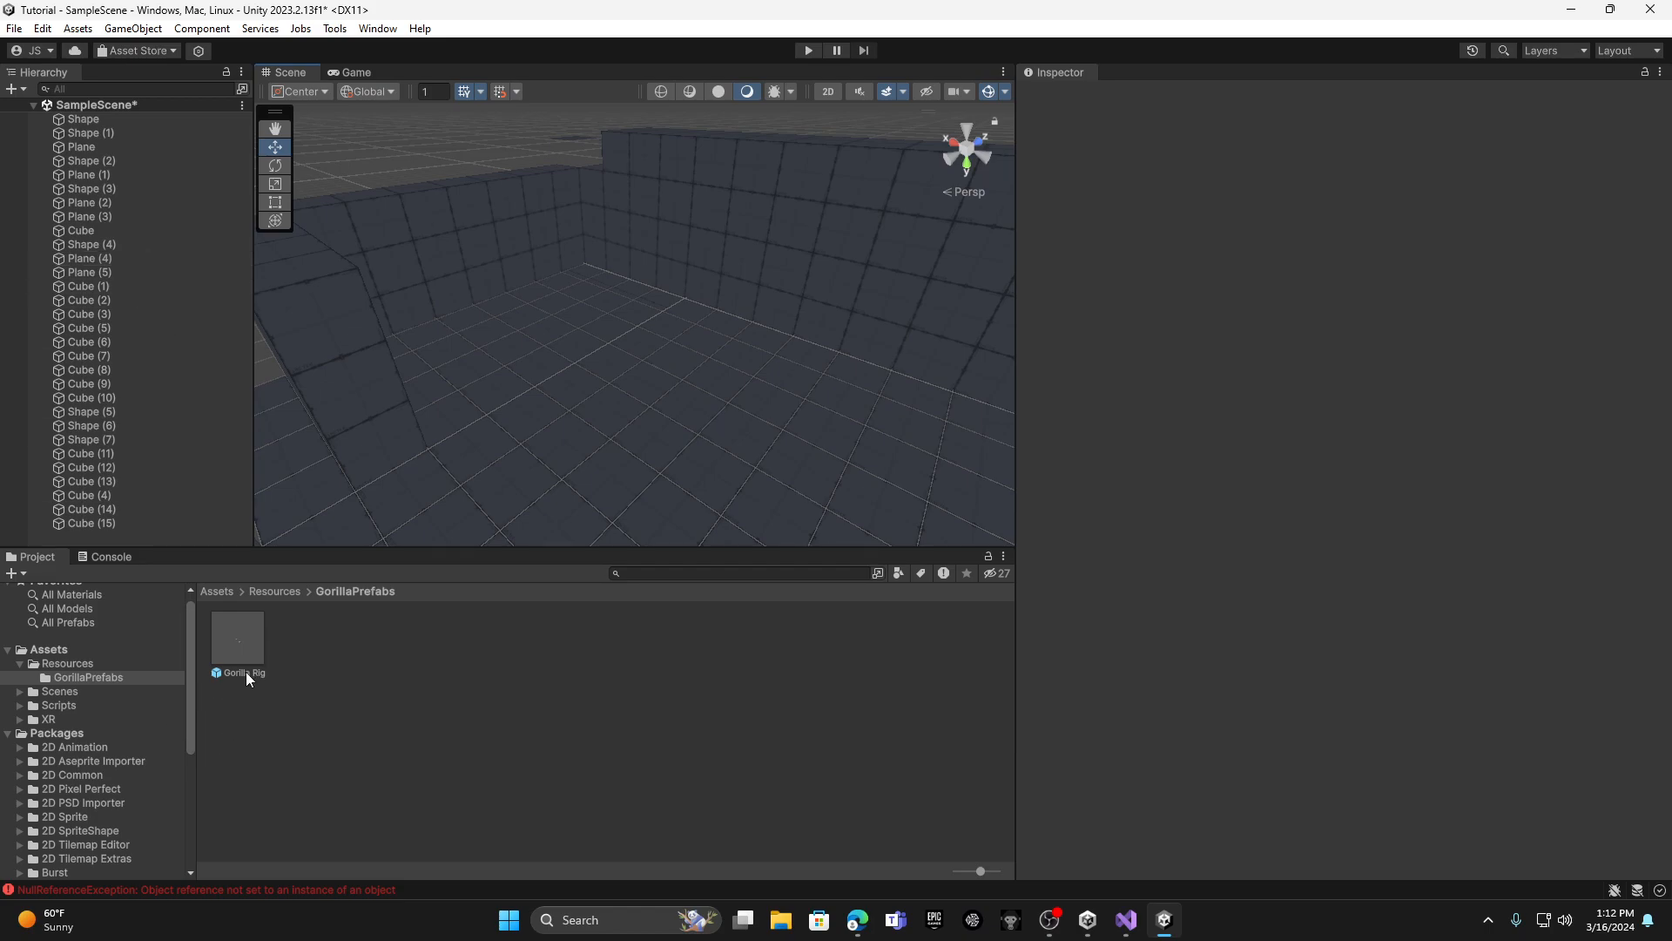
Drag the Gorilla Rig prefab into the Hierarchy and align it with the current view
{"action": "left_click_drag", "start_coordinate": [247, 612], "coordinate": [105, 531]}
{"action": "right_click_drag", "start_coordinate": [642, 381], "coordinate": [664, 336]}
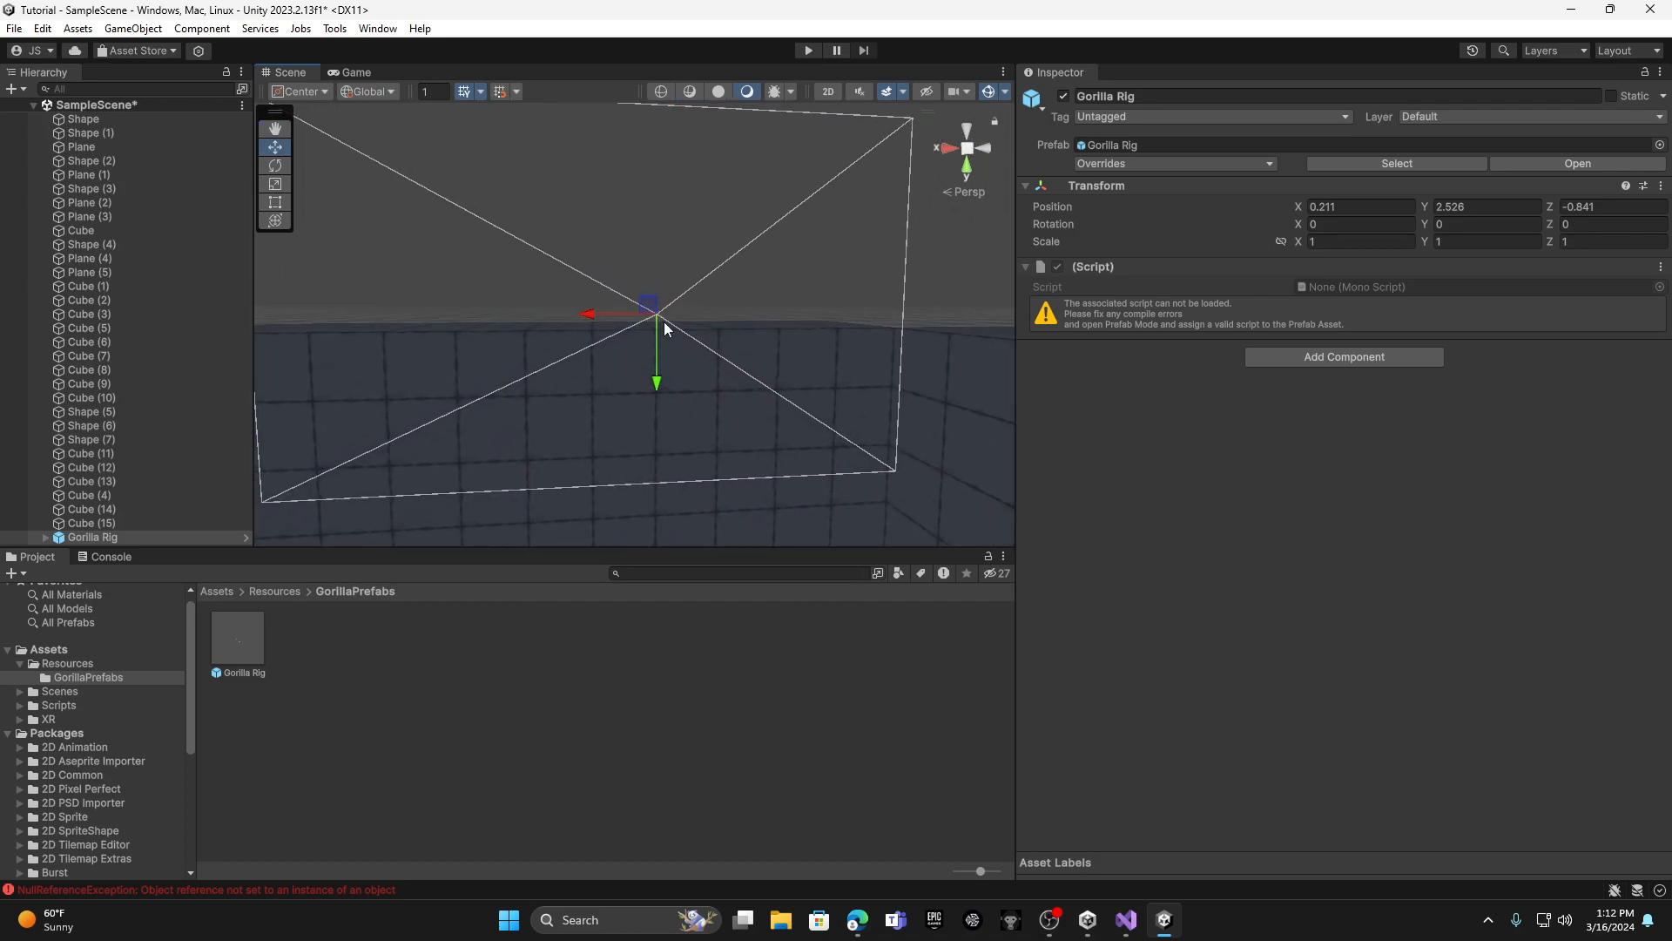
{"action": "right_click", "coordinate": [640, 309]}
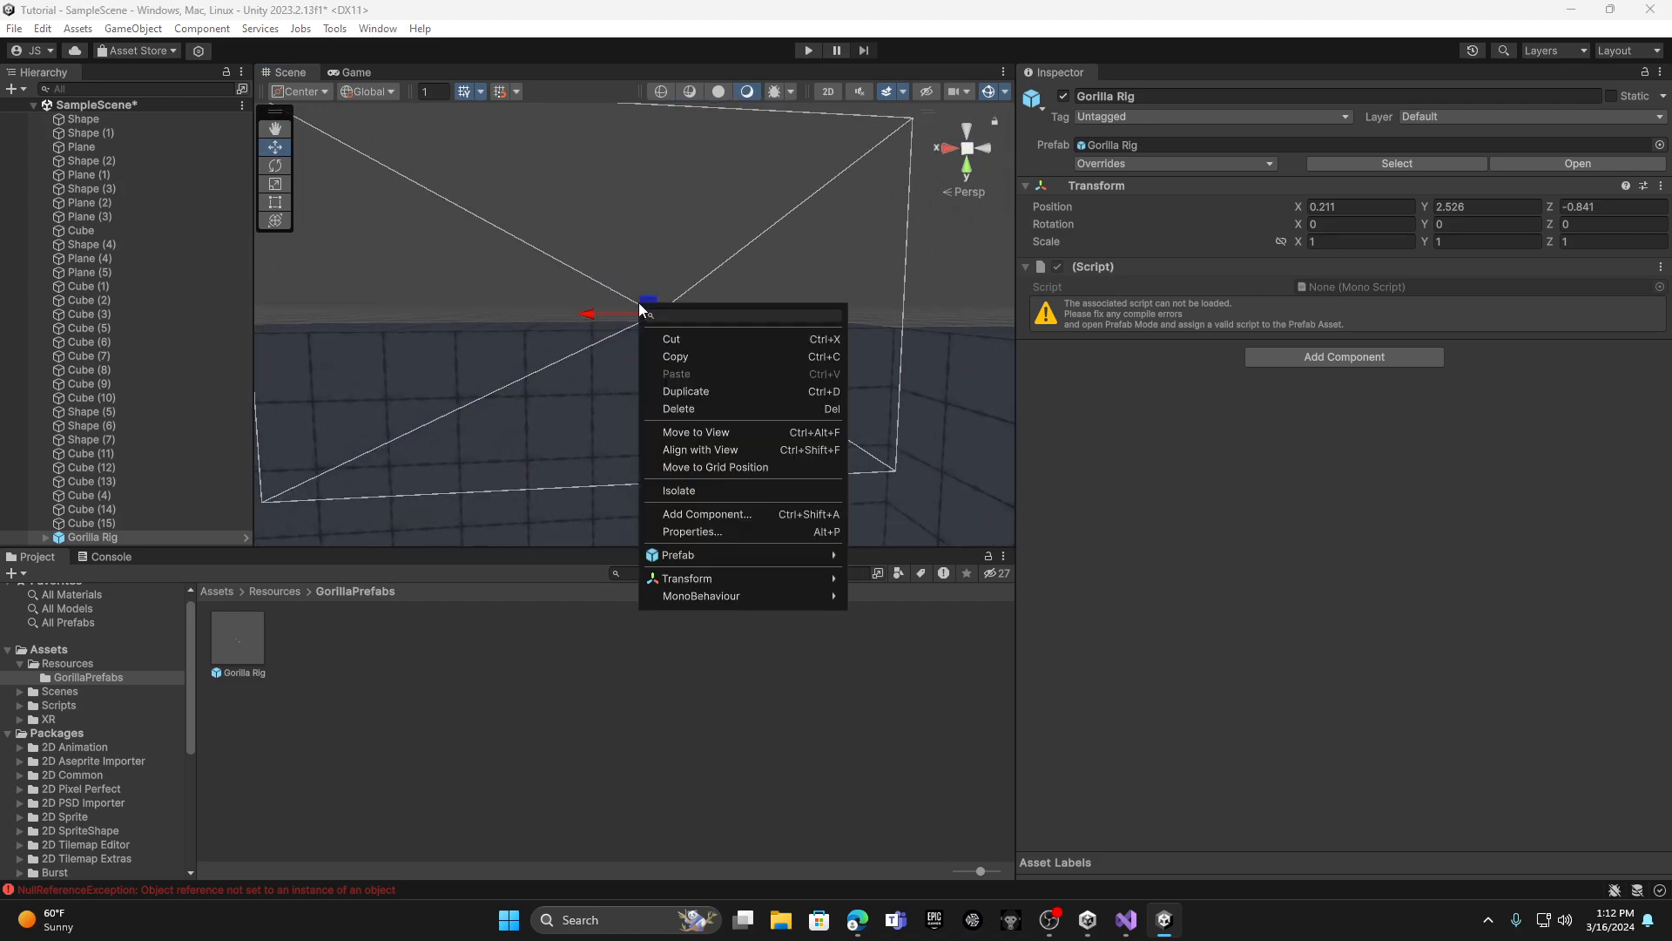
{"action": "left_click", "coordinate": [701, 450]}
Move the Gorilla Rig with the move gizmo so it sits on the greybox map floor
{"action": "right_click_drag", "start_coordinate": [702, 370], "coordinate": [651, 316]}
{"action": "left_click_drag", "start_coordinate": [598, 315], "coordinate": [686, 523]}
{"action": "mouse_move", "coordinate": [894, 378]}
{"action": "right_mouse_down"}
{"action": "mouse_move", "coordinate": [857, 479]}
{"action": "mouse_move", "coordinate": [328, 421]}
{"action": "mouse_move", "coordinate": [1231, 433]}
{"action": "mouse_move", "coordinate": [873, 392]}
{"action": "right_mouse_up"}
{"action": "left_click_drag", "start_coordinate": [770, 366], "coordinate": [632, 457]}
{"action": "left_click_drag", "start_coordinate": [661, 443], "coordinate": [730, 366]}
{"action": "right_click_drag", "start_coordinate": [858, 354], "coordinate": [471, 336]}
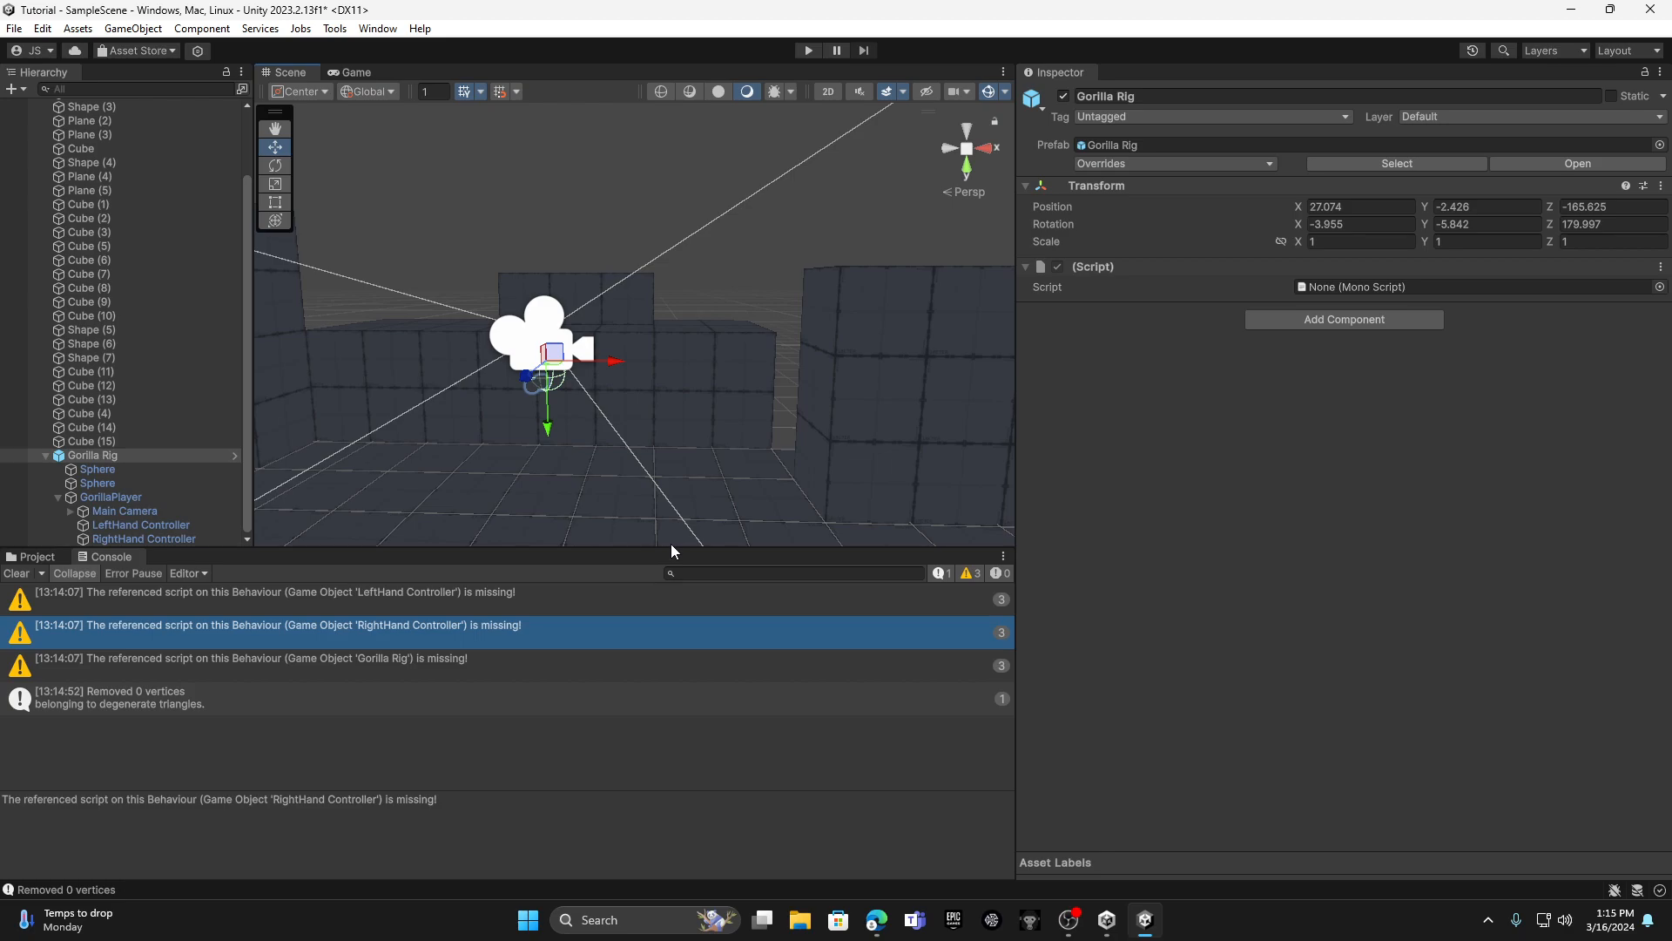
Show the project's asset files in the Project panel
{"action": "left_click", "coordinate": [32, 557]}
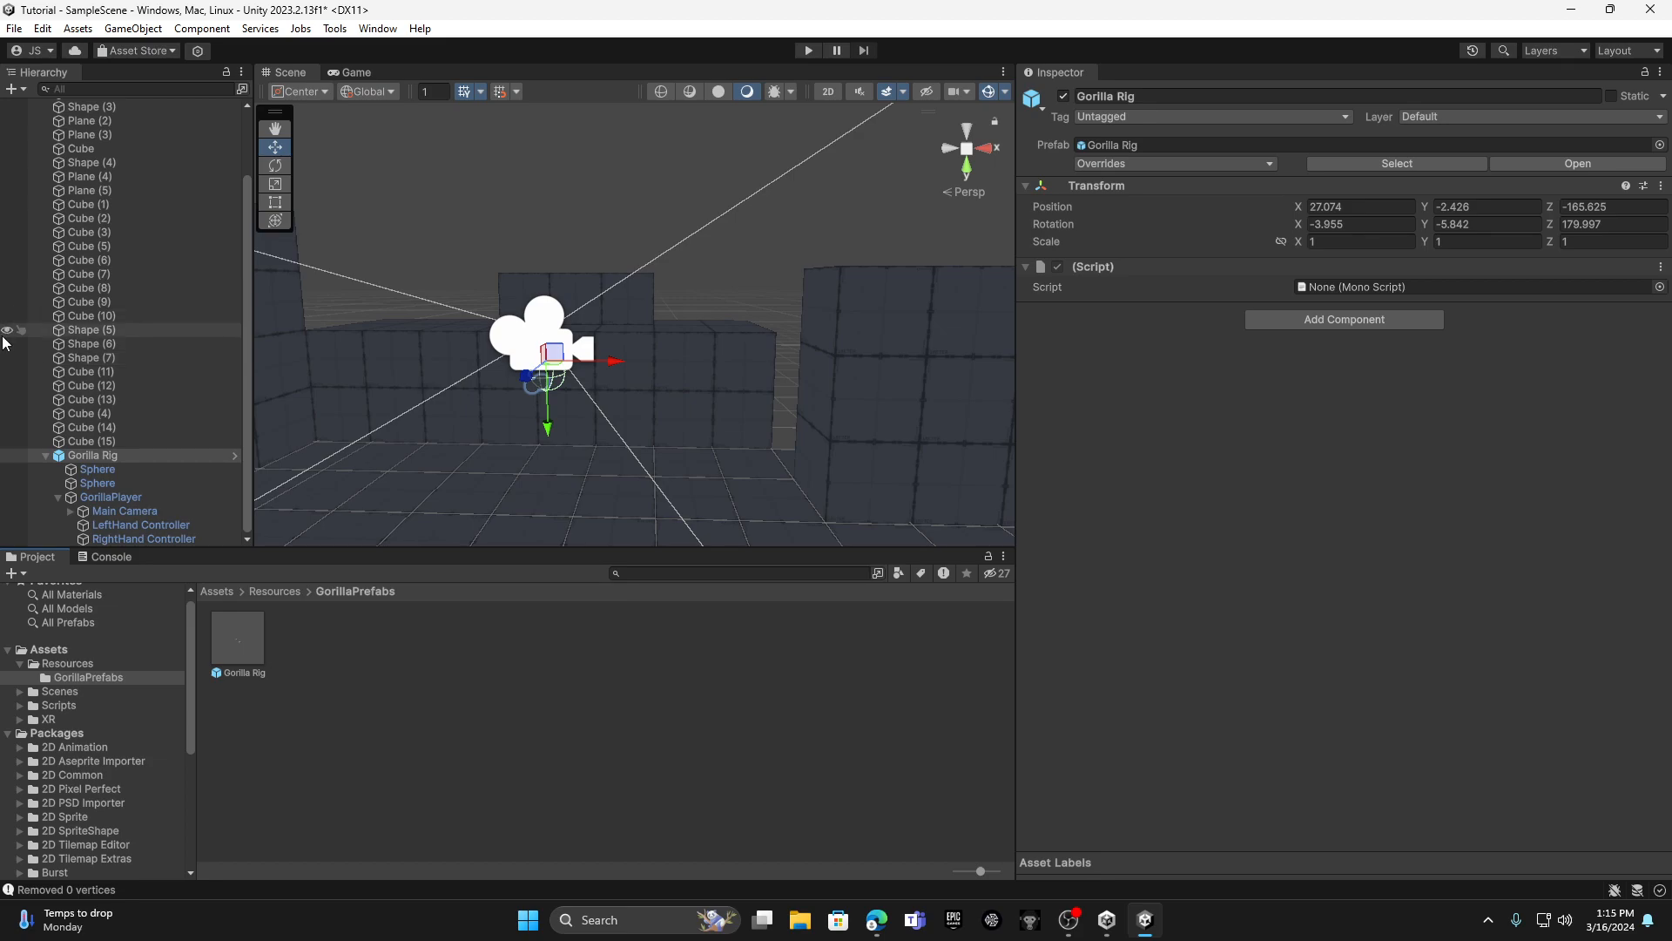
{"action": "scroll", "coordinate": [114, 714], "scroll_direction": "down", "scroll_amount": 1}
{"action": "mouse_move", "coordinate": [876, 922]}
Close the GitHub tab, add PUN 2 - FREE to My Assets, and open it in Unity
{"action": "left_click", "coordinate": [907, 810]}
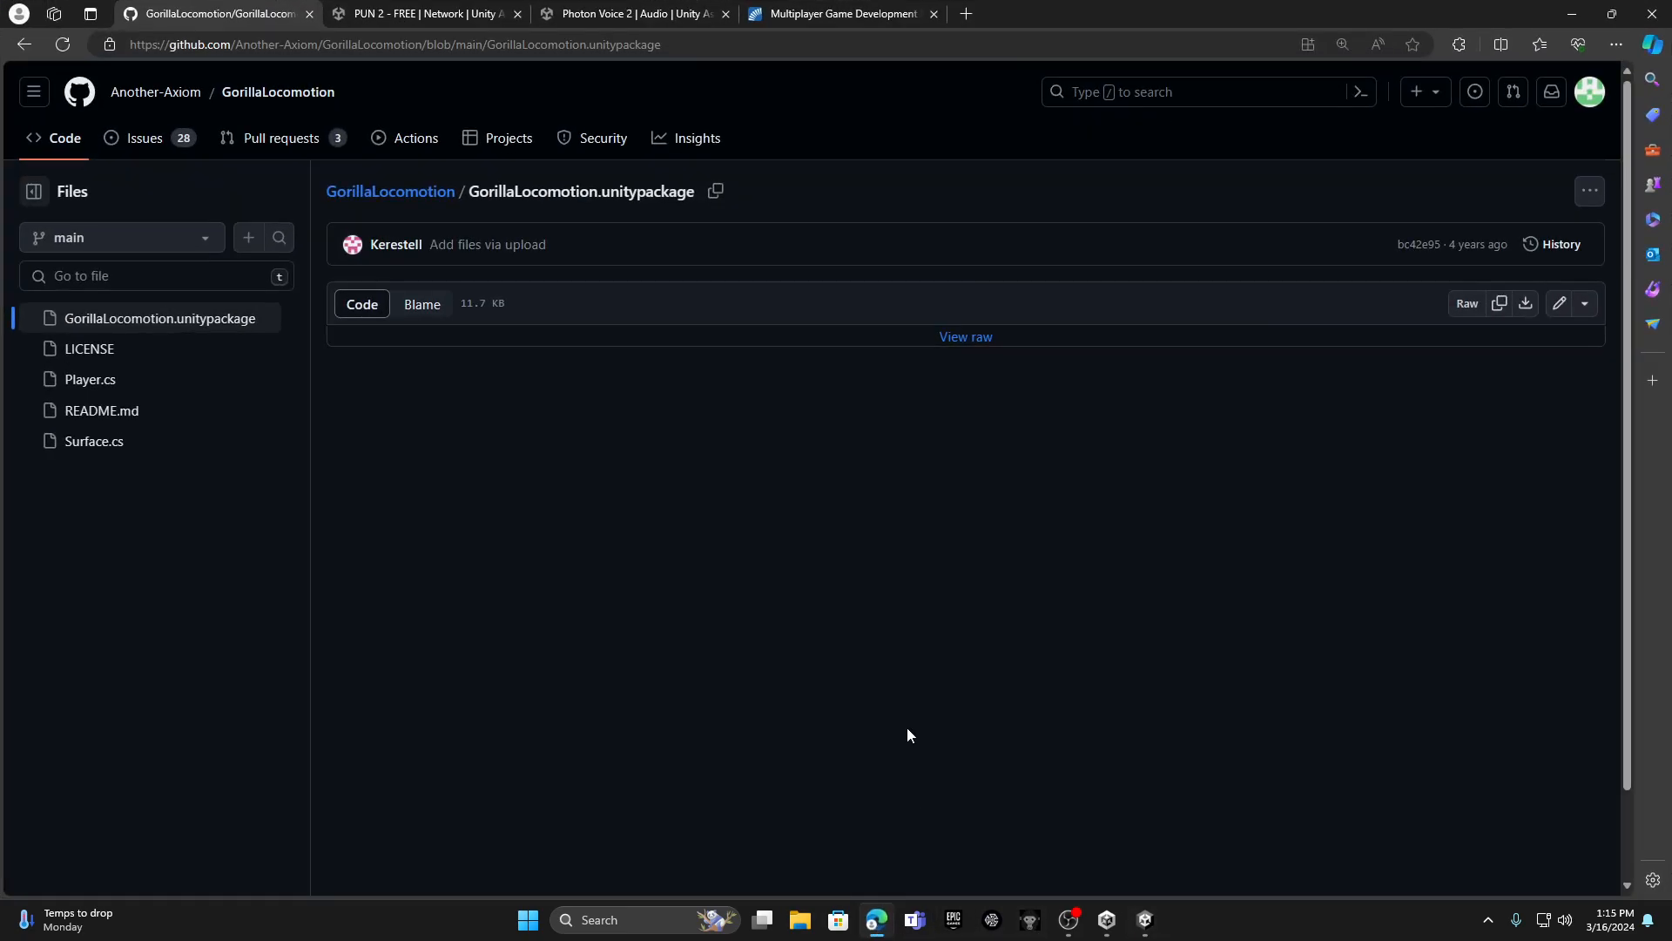
{"action": "left_click", "coordinate": [310, 14]}
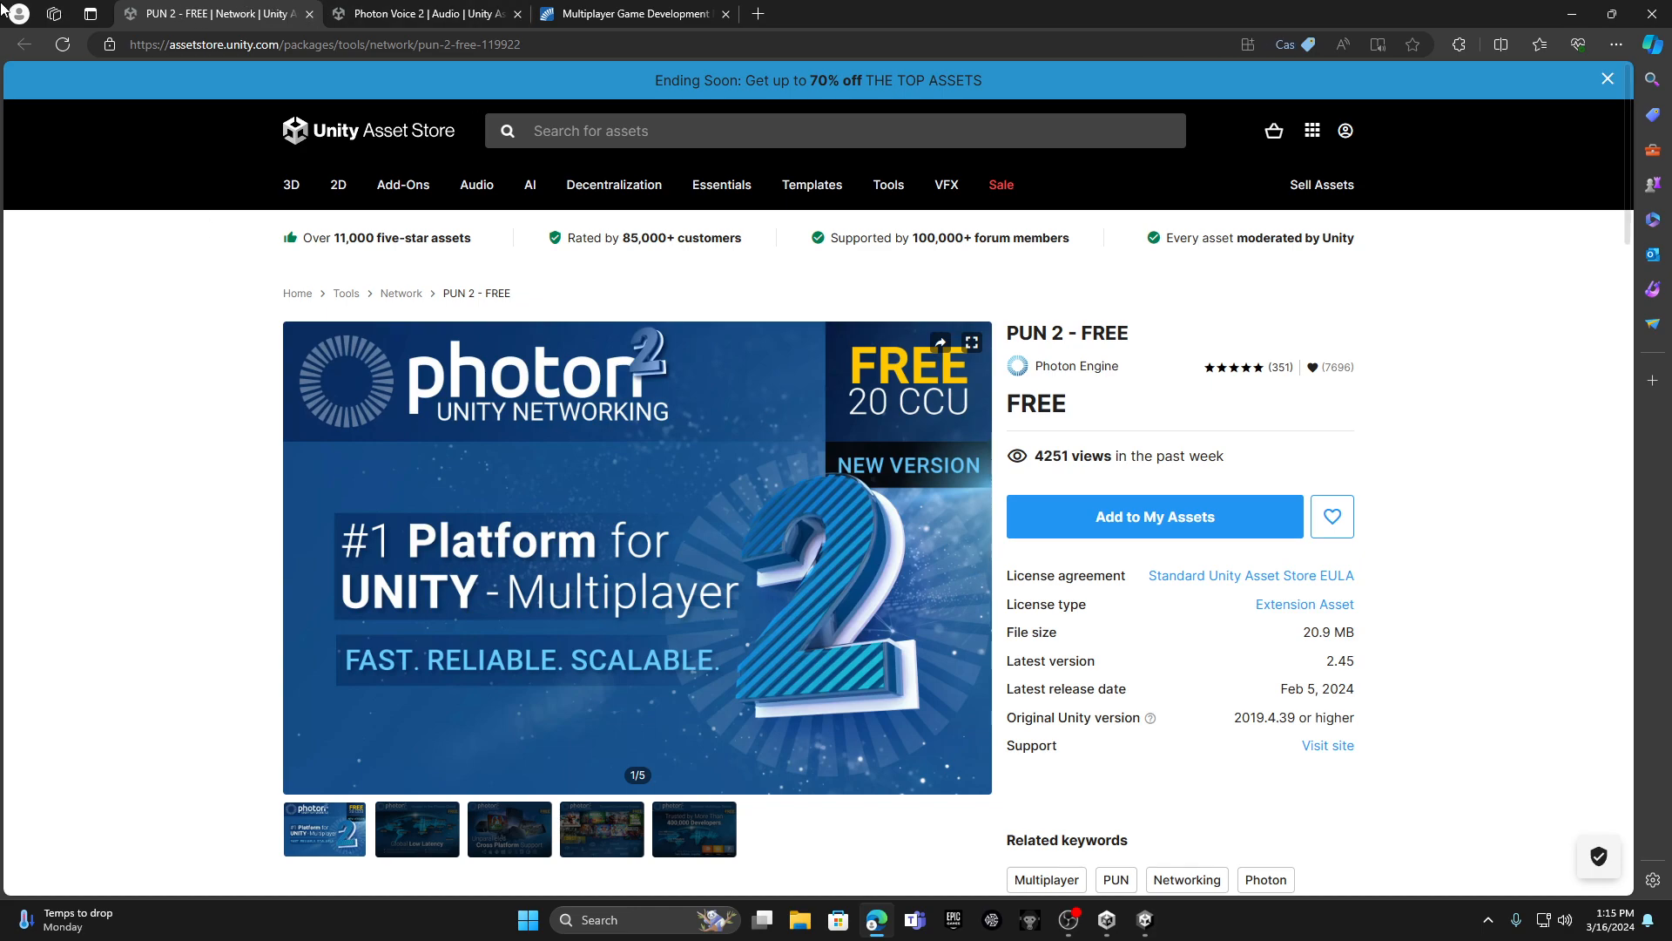
{"action": "left_click", "coordinate": [1104, 522]}
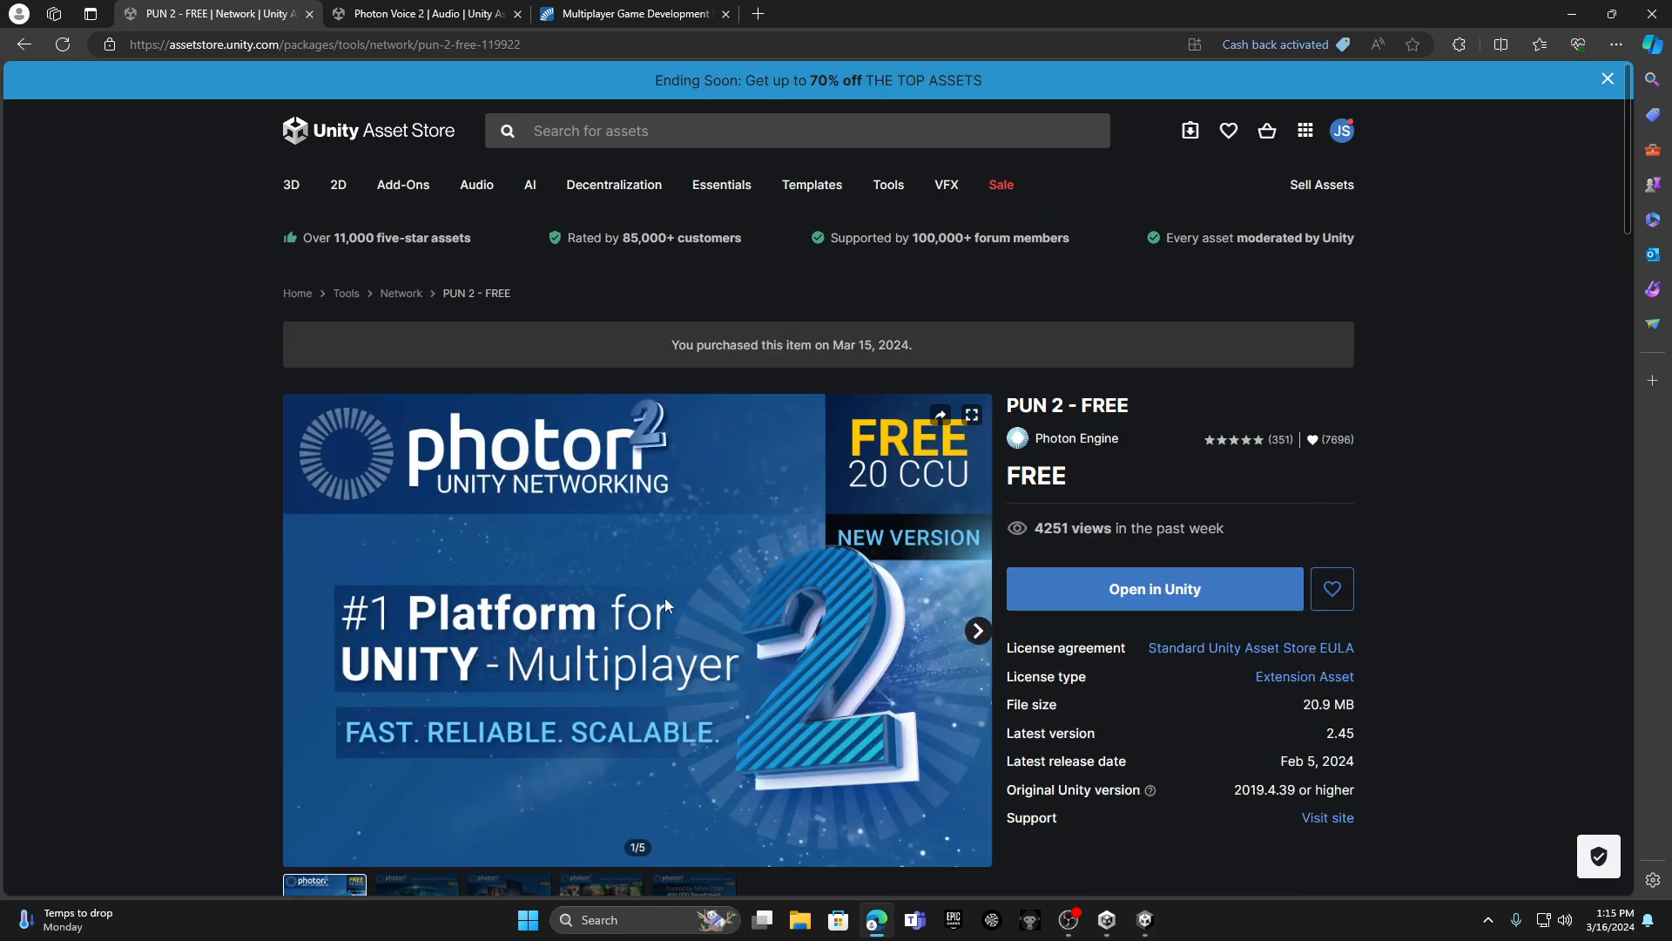
{"action": "left_click", "coordinate": [1184, 603]}
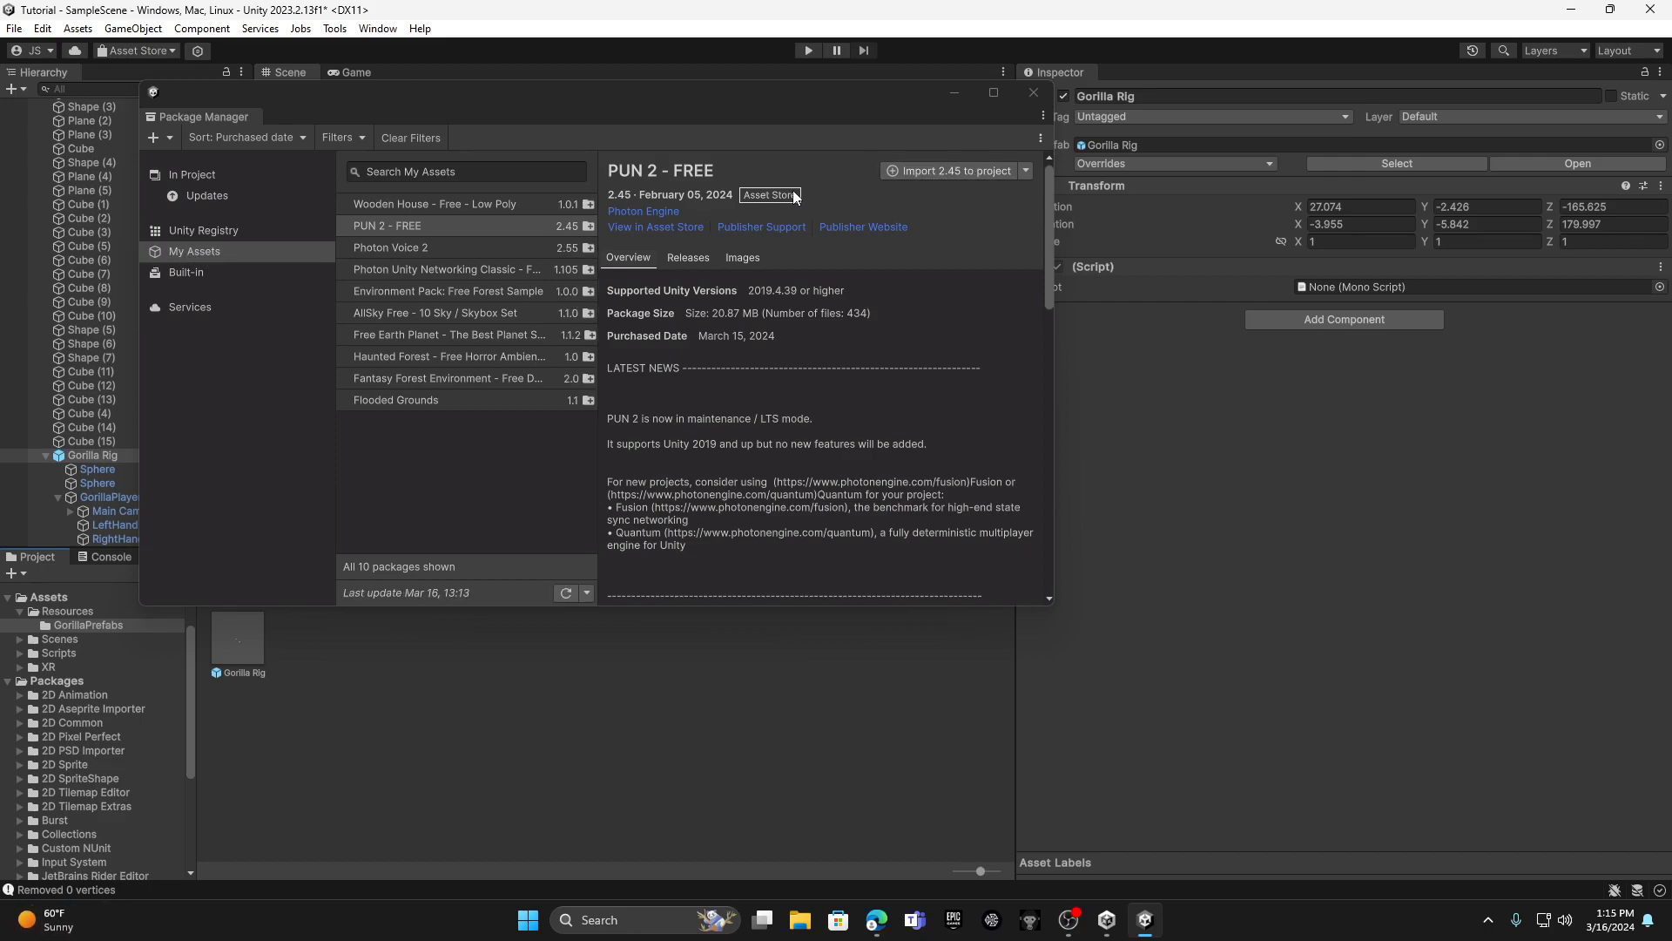
Import PUN 2 version 2.45 with all files, then minimize Package Manager, PUN Wizard and Unity
{"action": "left_click", "coordinate": [974, 172]}
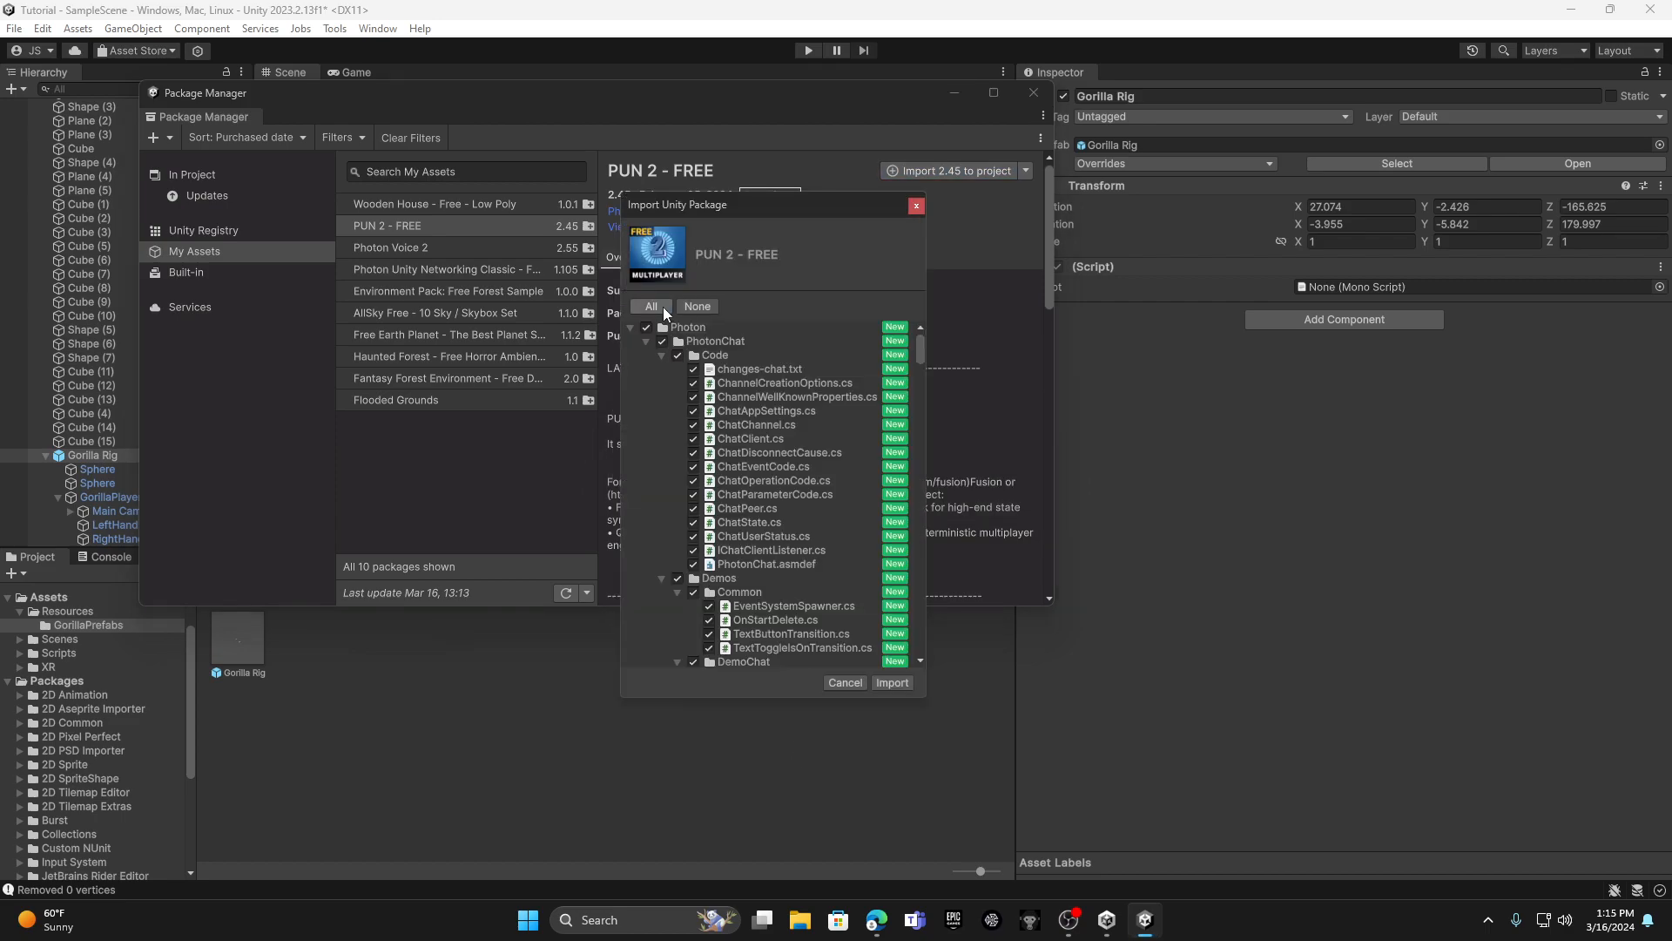
{"action": "left_click", "coordinate": [892, 683]}
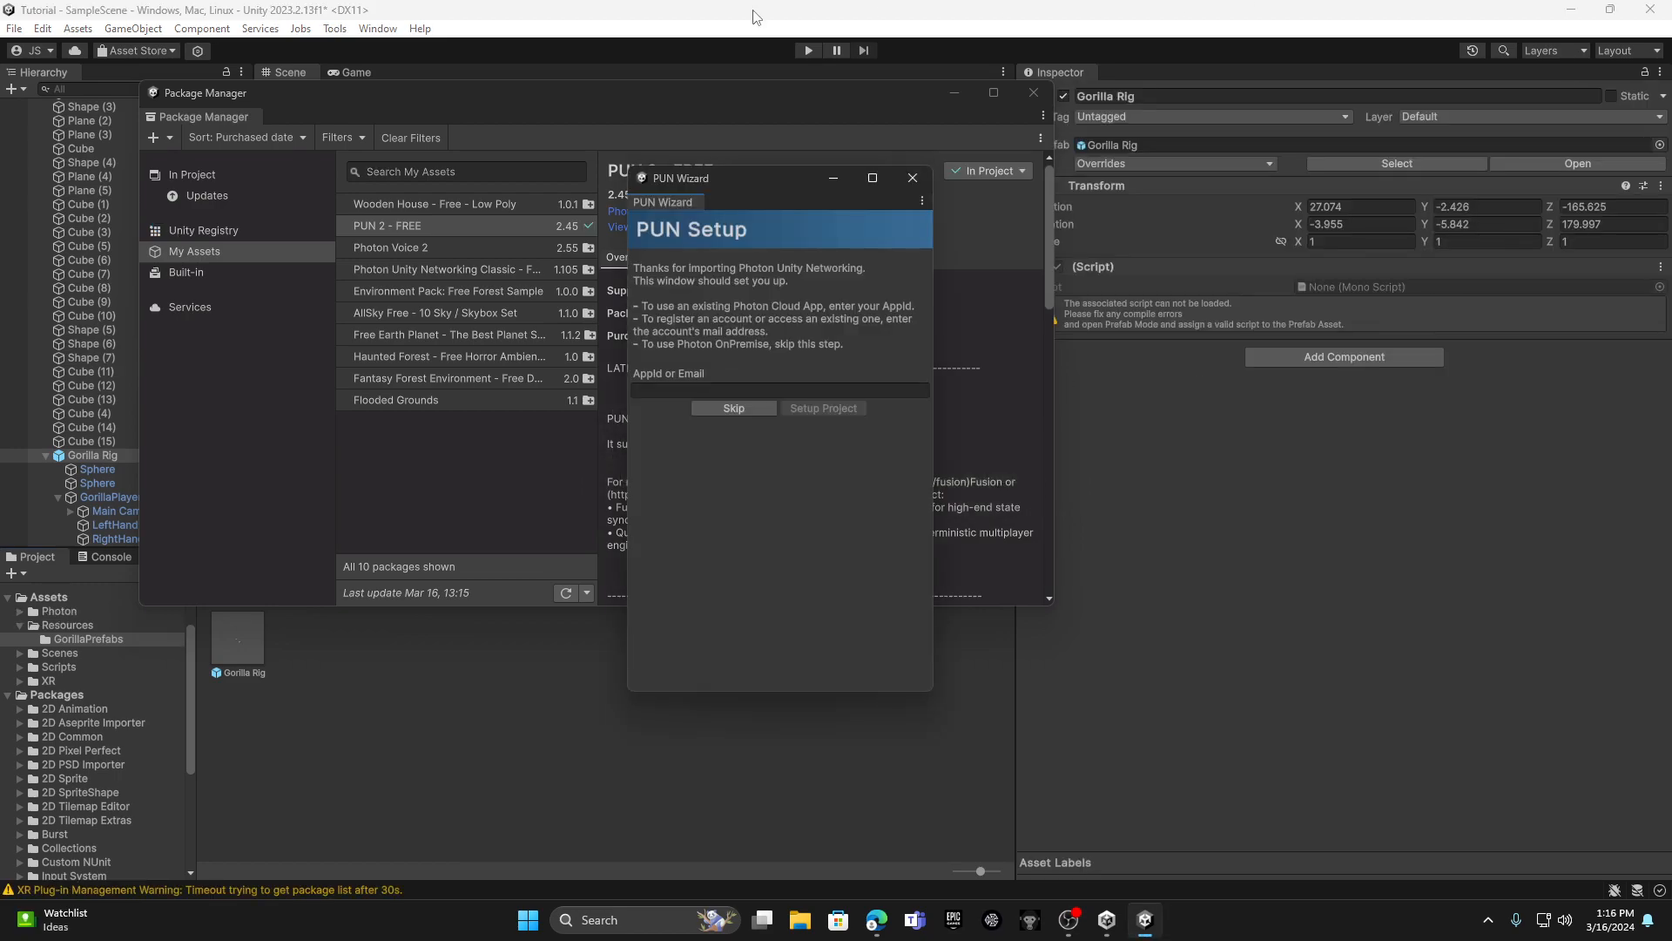
{"action": "left_click", "coordinate": [699, 164]}
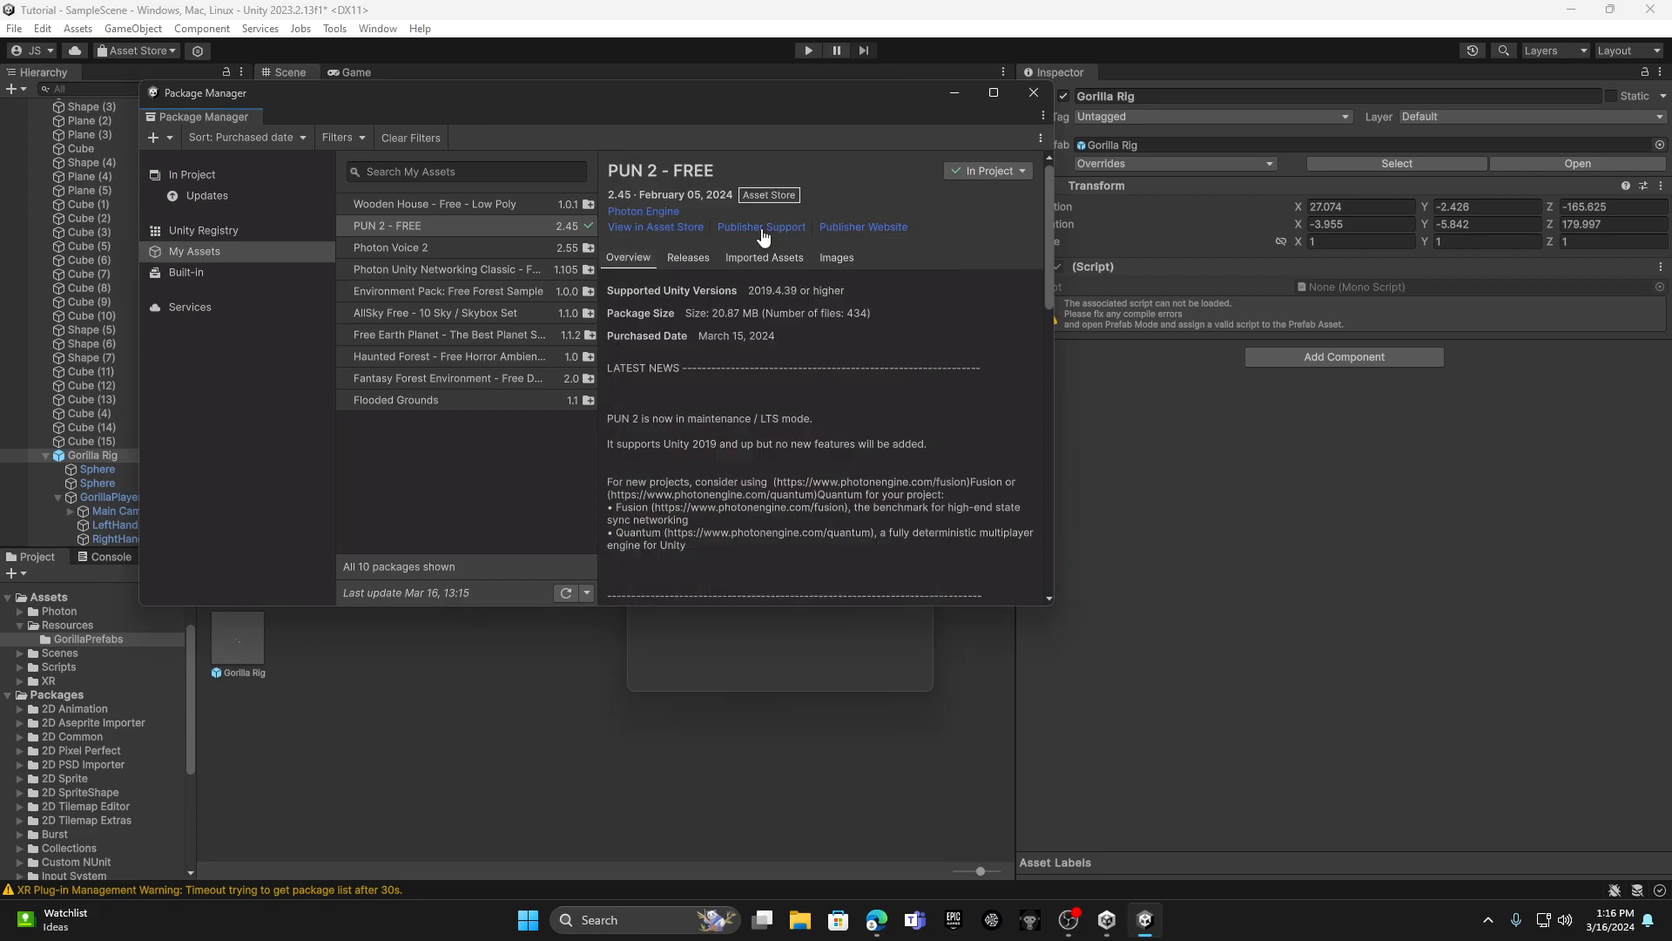
{"action": "left_click", "coordinate": [955, 93]}
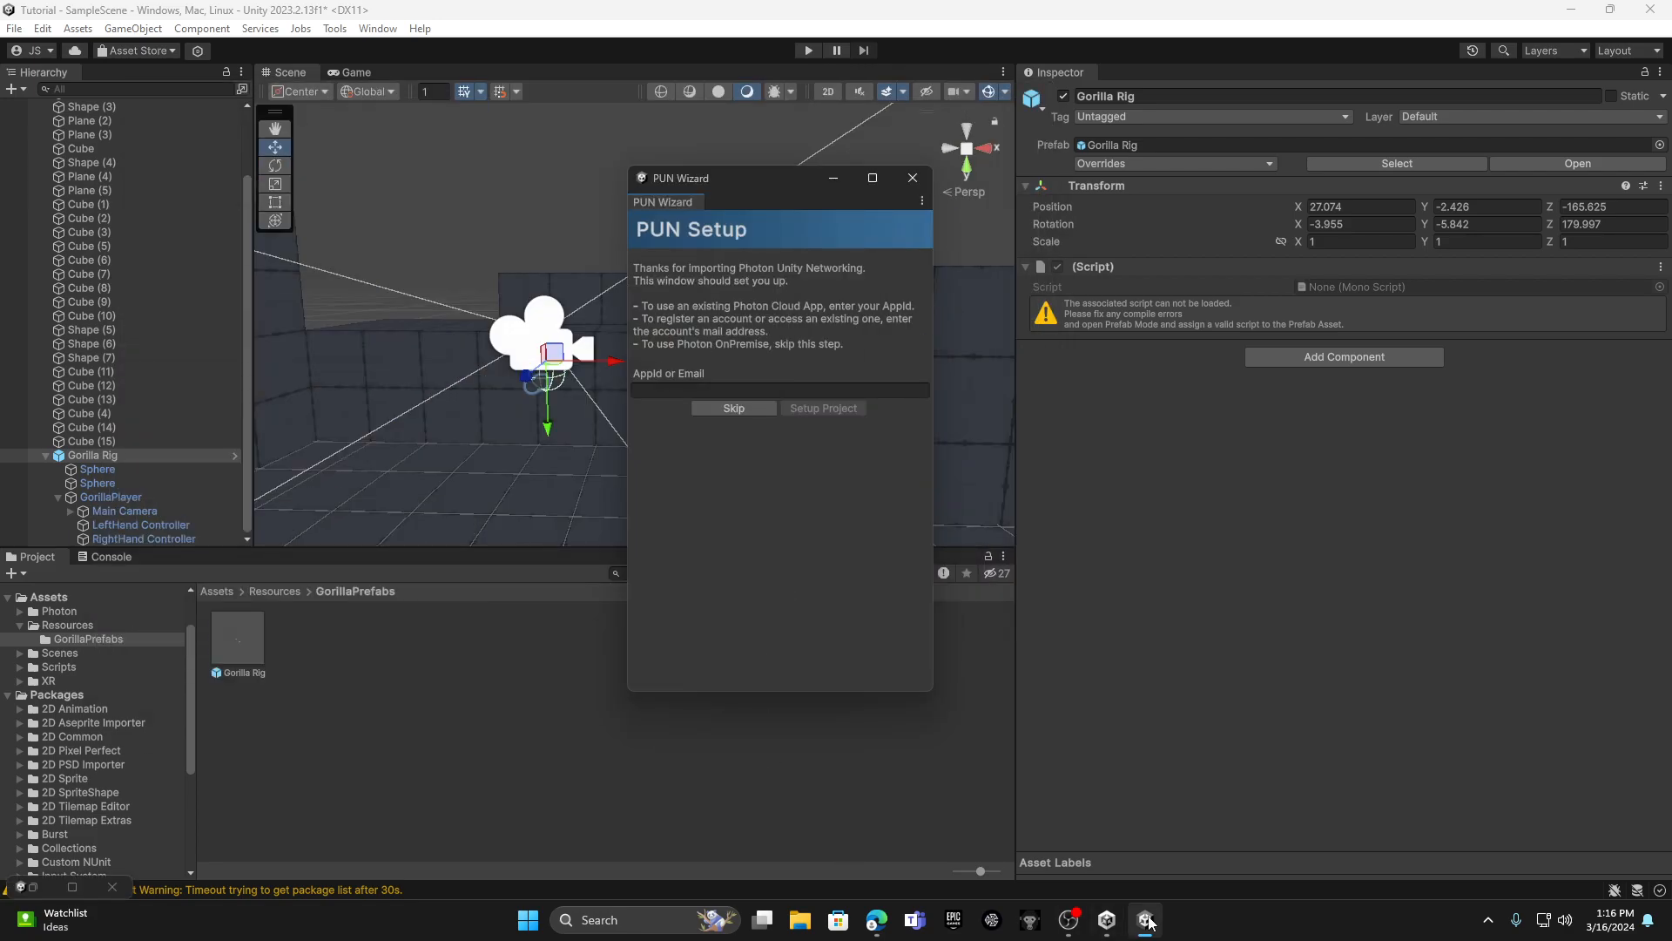
{"action": "mouse_move", "coordinate": [1148, 921]}
{"action": "left_click", "coordinate": [834, 178]}
{"action": "left_click", "coordinate": [1570, 9]}
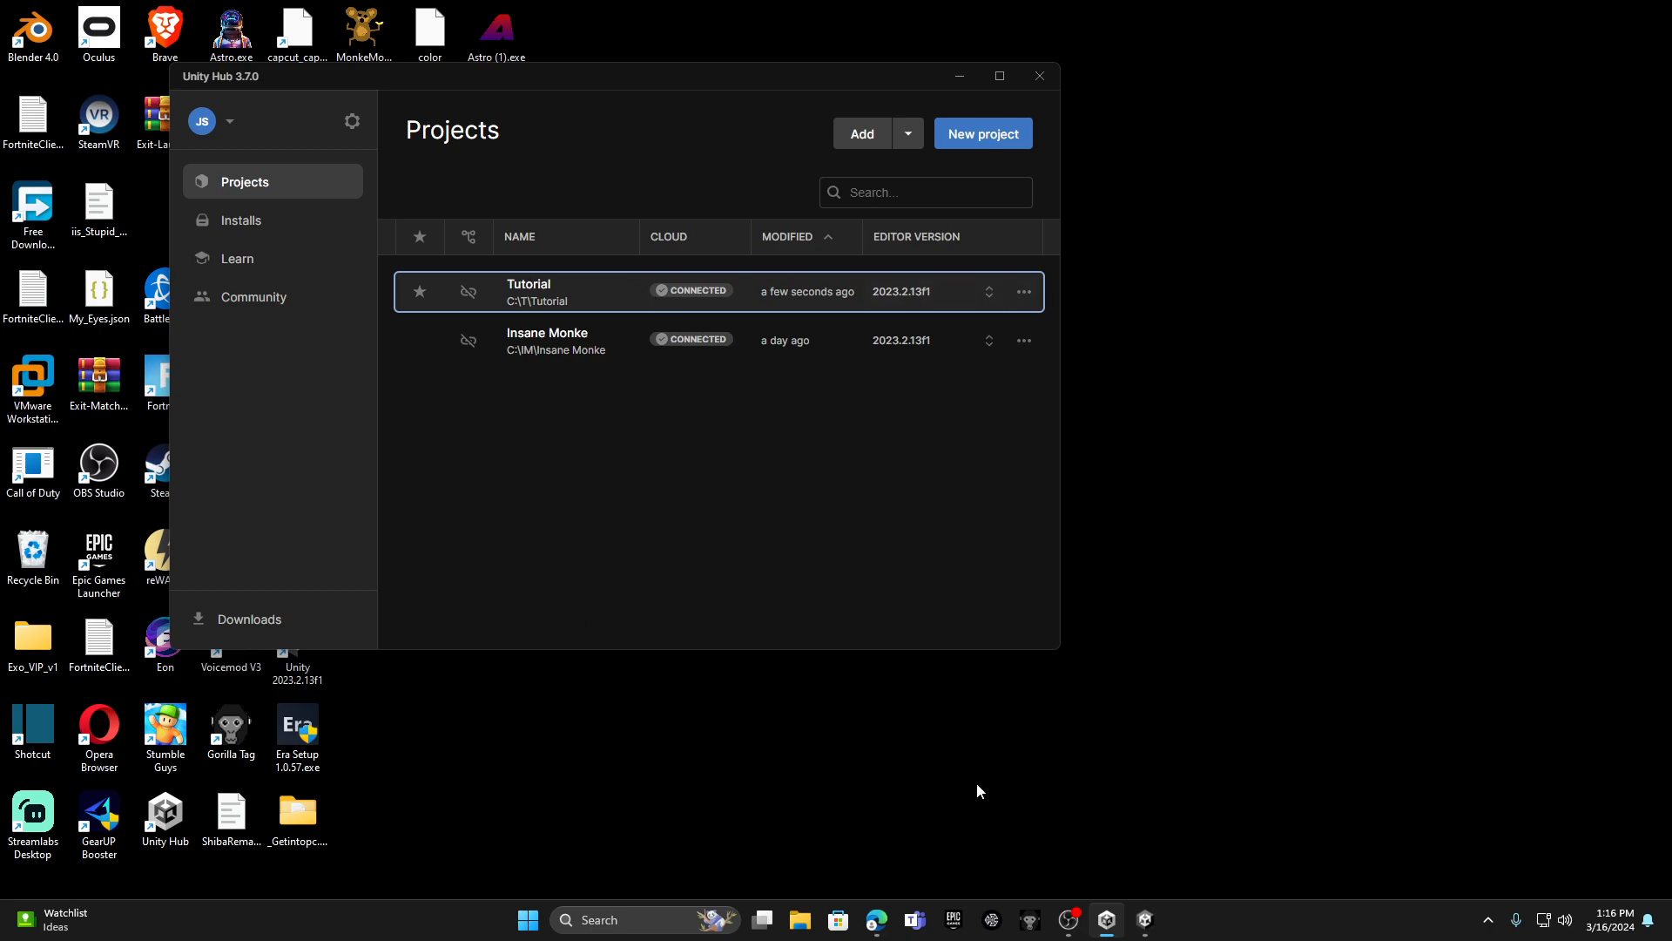
Go to the Photon engine site in the browser and open the Photon Cloud dashboard
{"action": "left_click", "coordinate": [876, 919]}
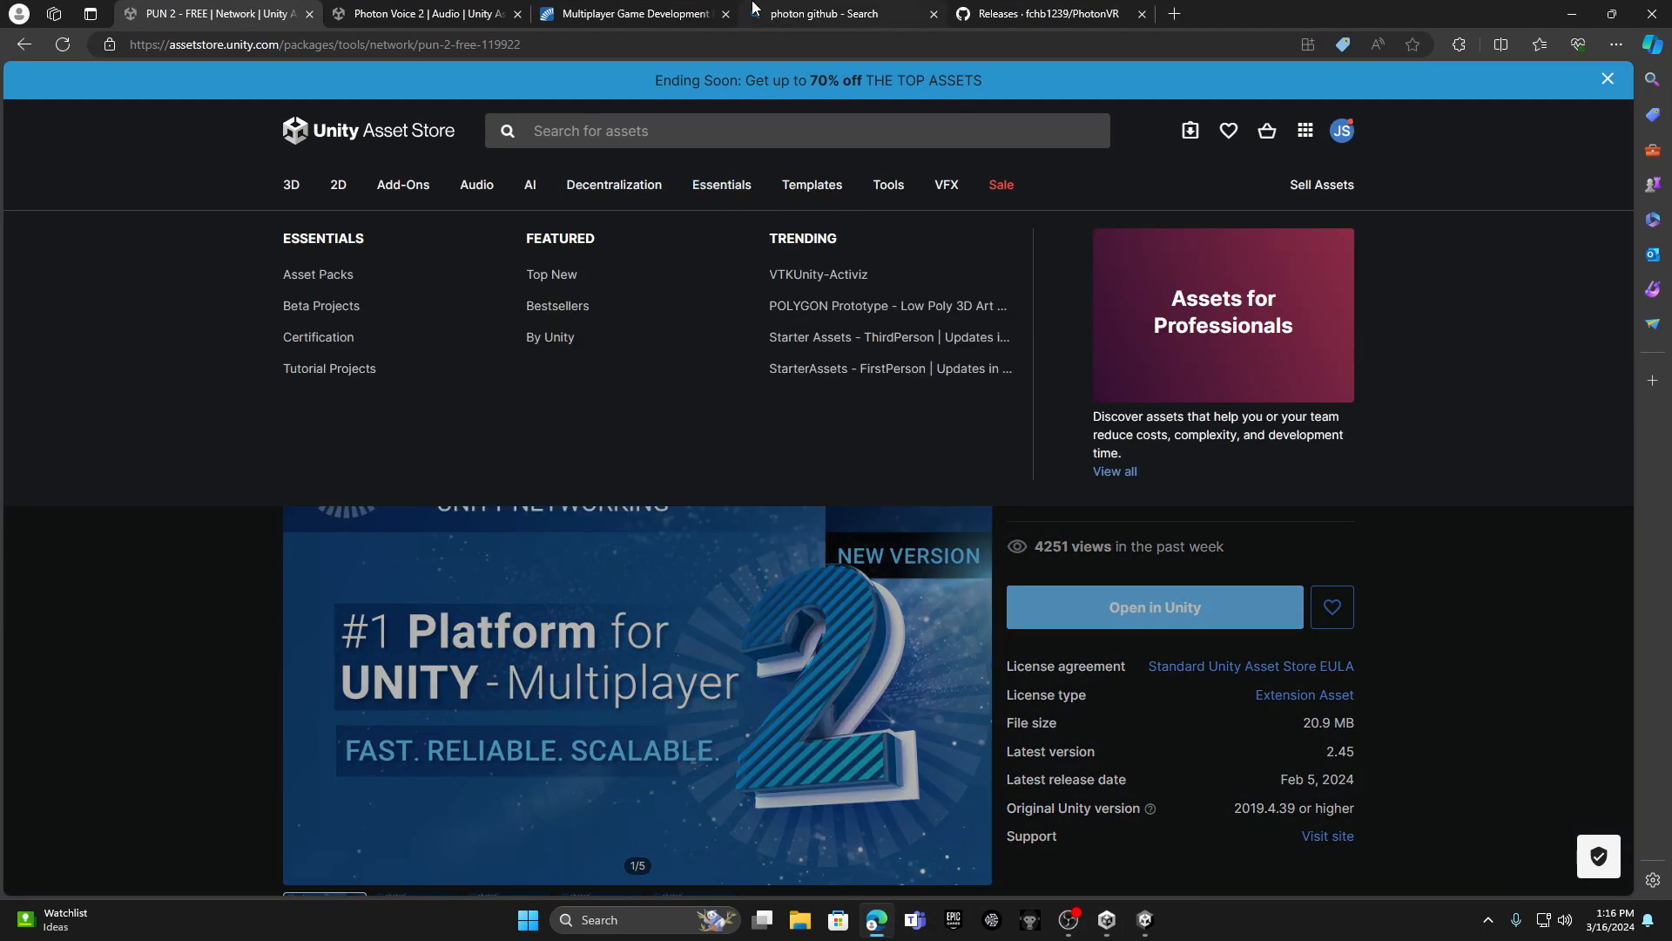
{"action": "left_click", "coordinate": [634, 13]}
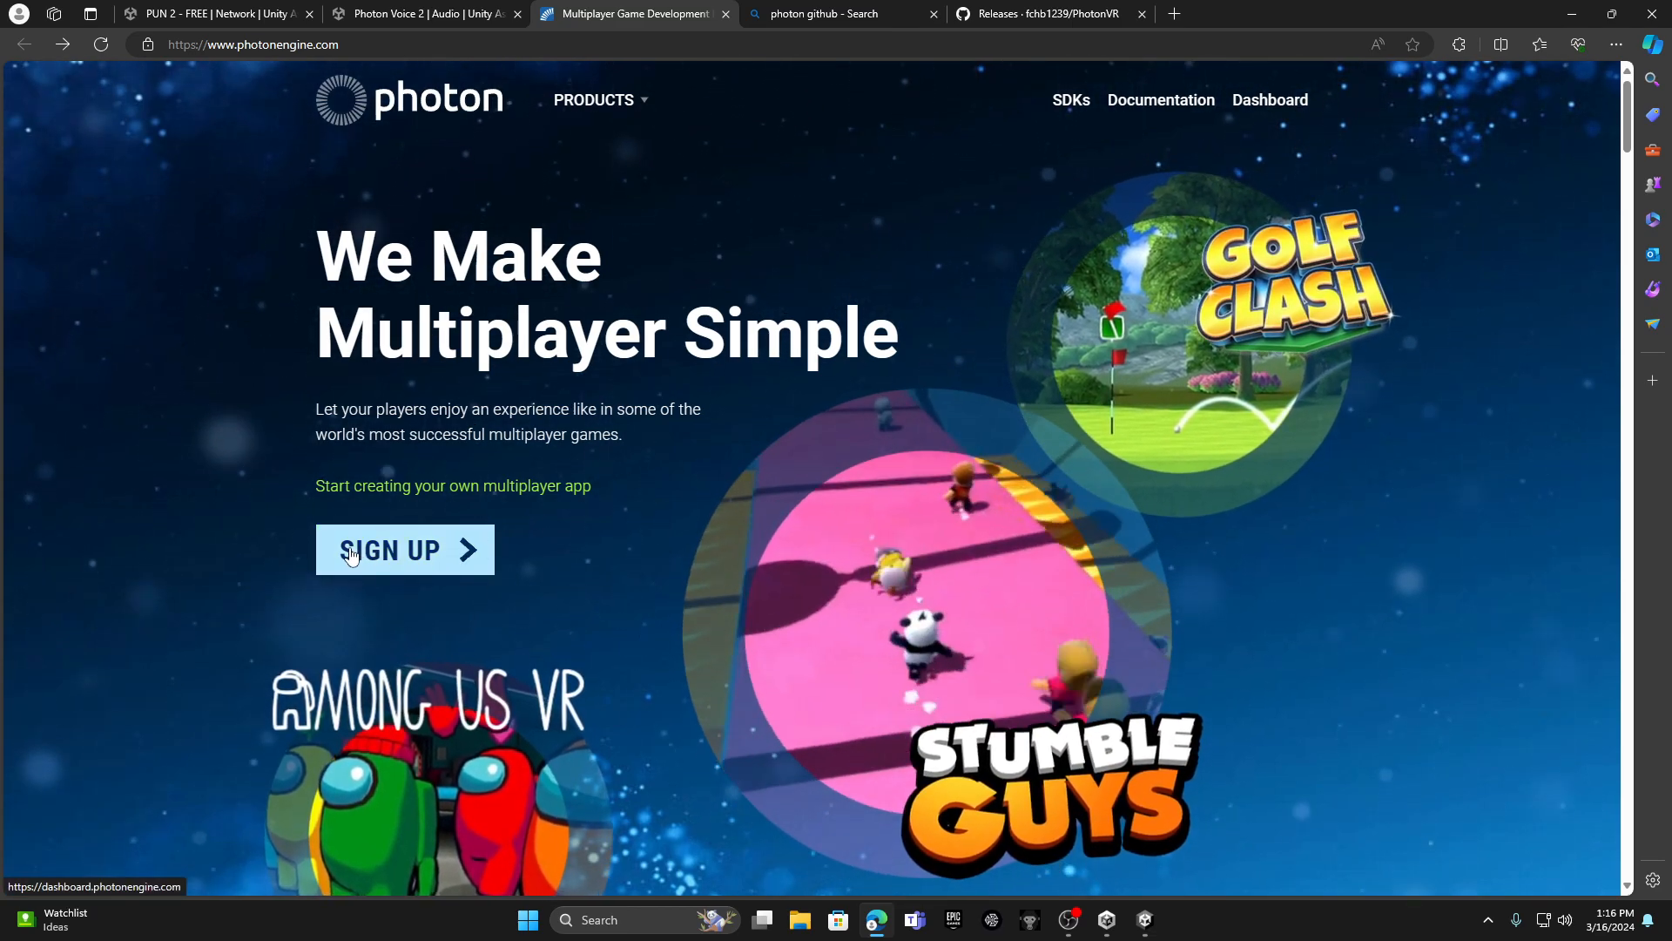
{"action": "left_click", "coordinate": [1297, 104]}
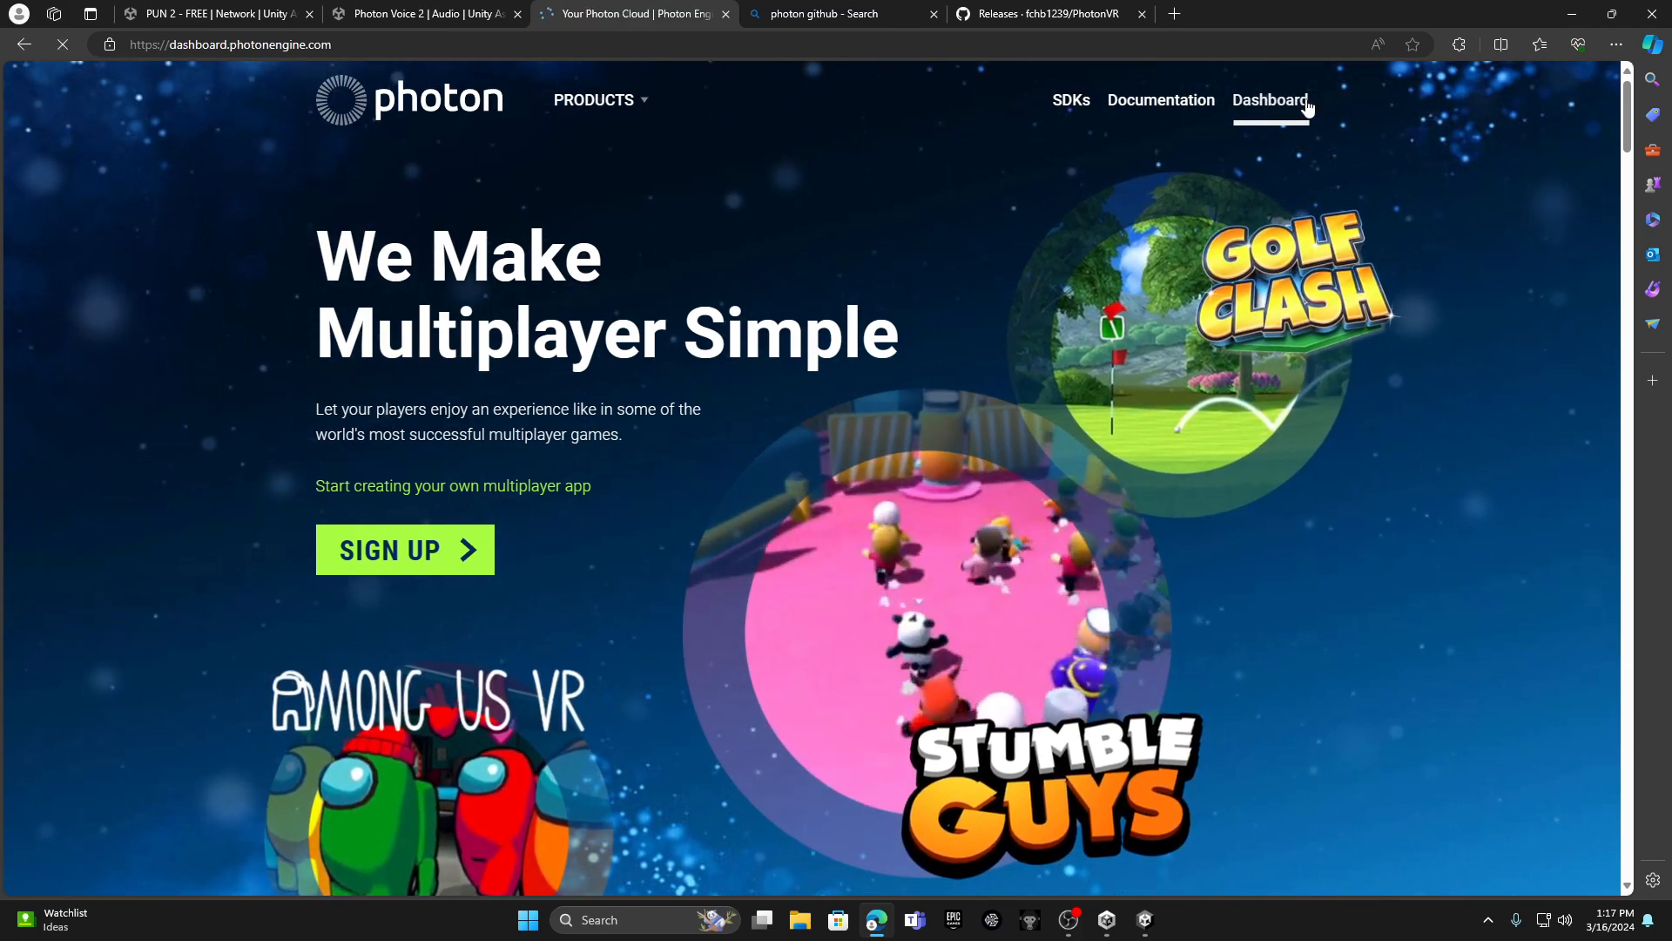
{"action": "scroll", "coordinate": [682, 239], "scroll_direction": "down", "scroll_amount": 2}
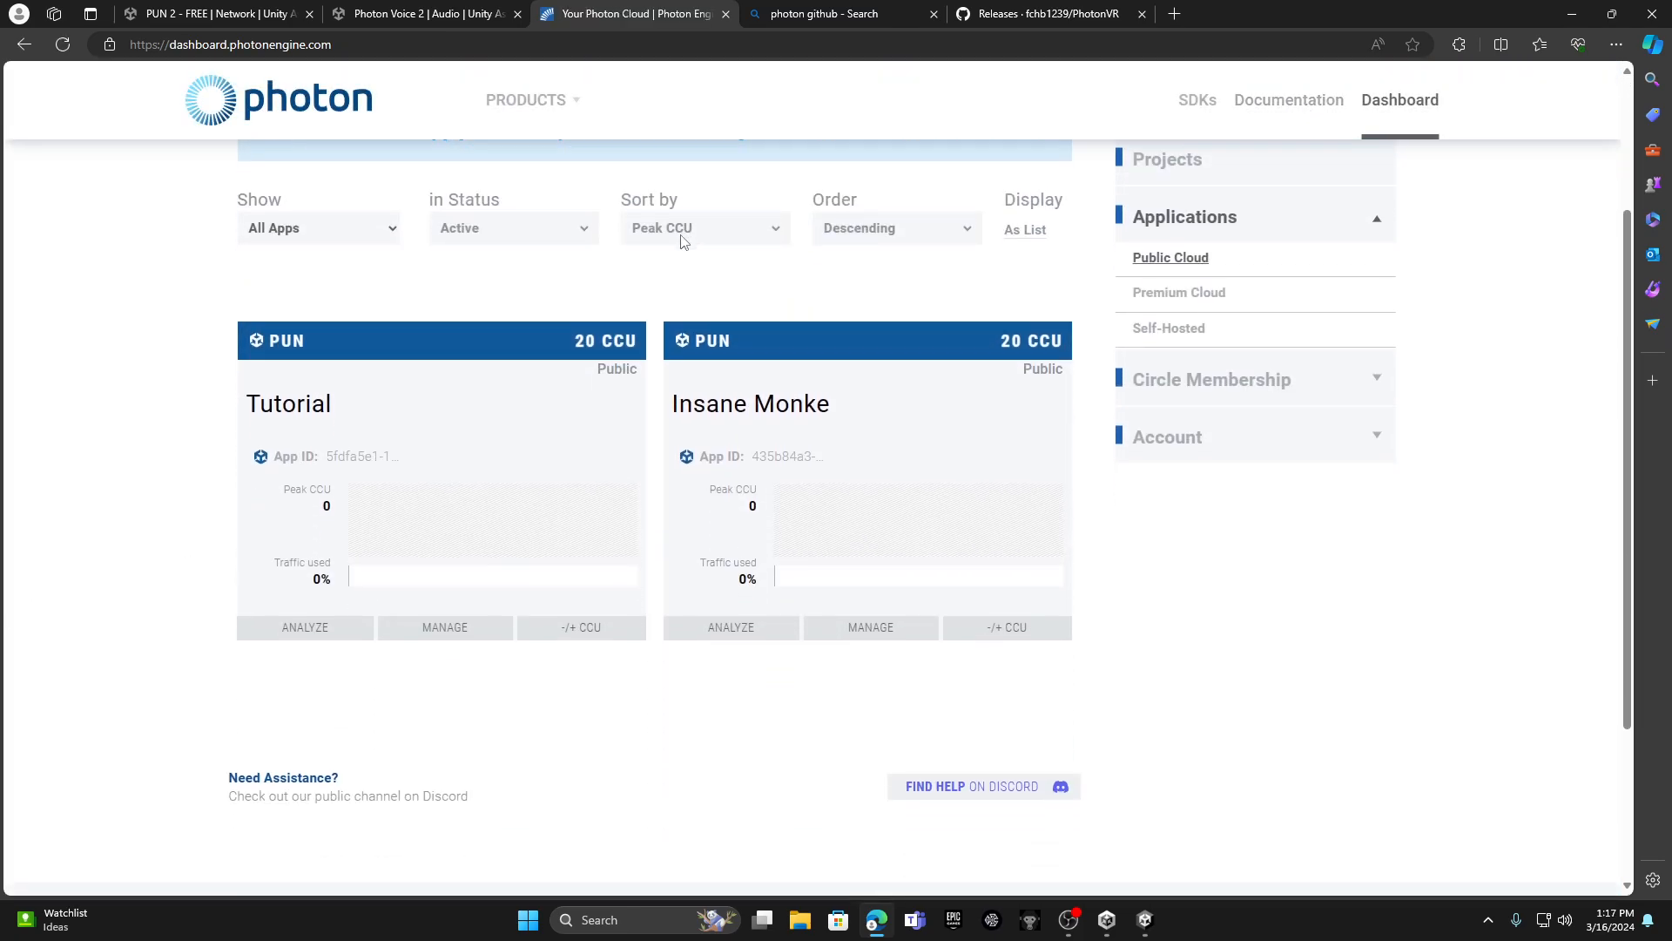
{"action": "scroll", "coordinate": [680, 248], "scroll_direction": "up", "scroll_amount": 3}
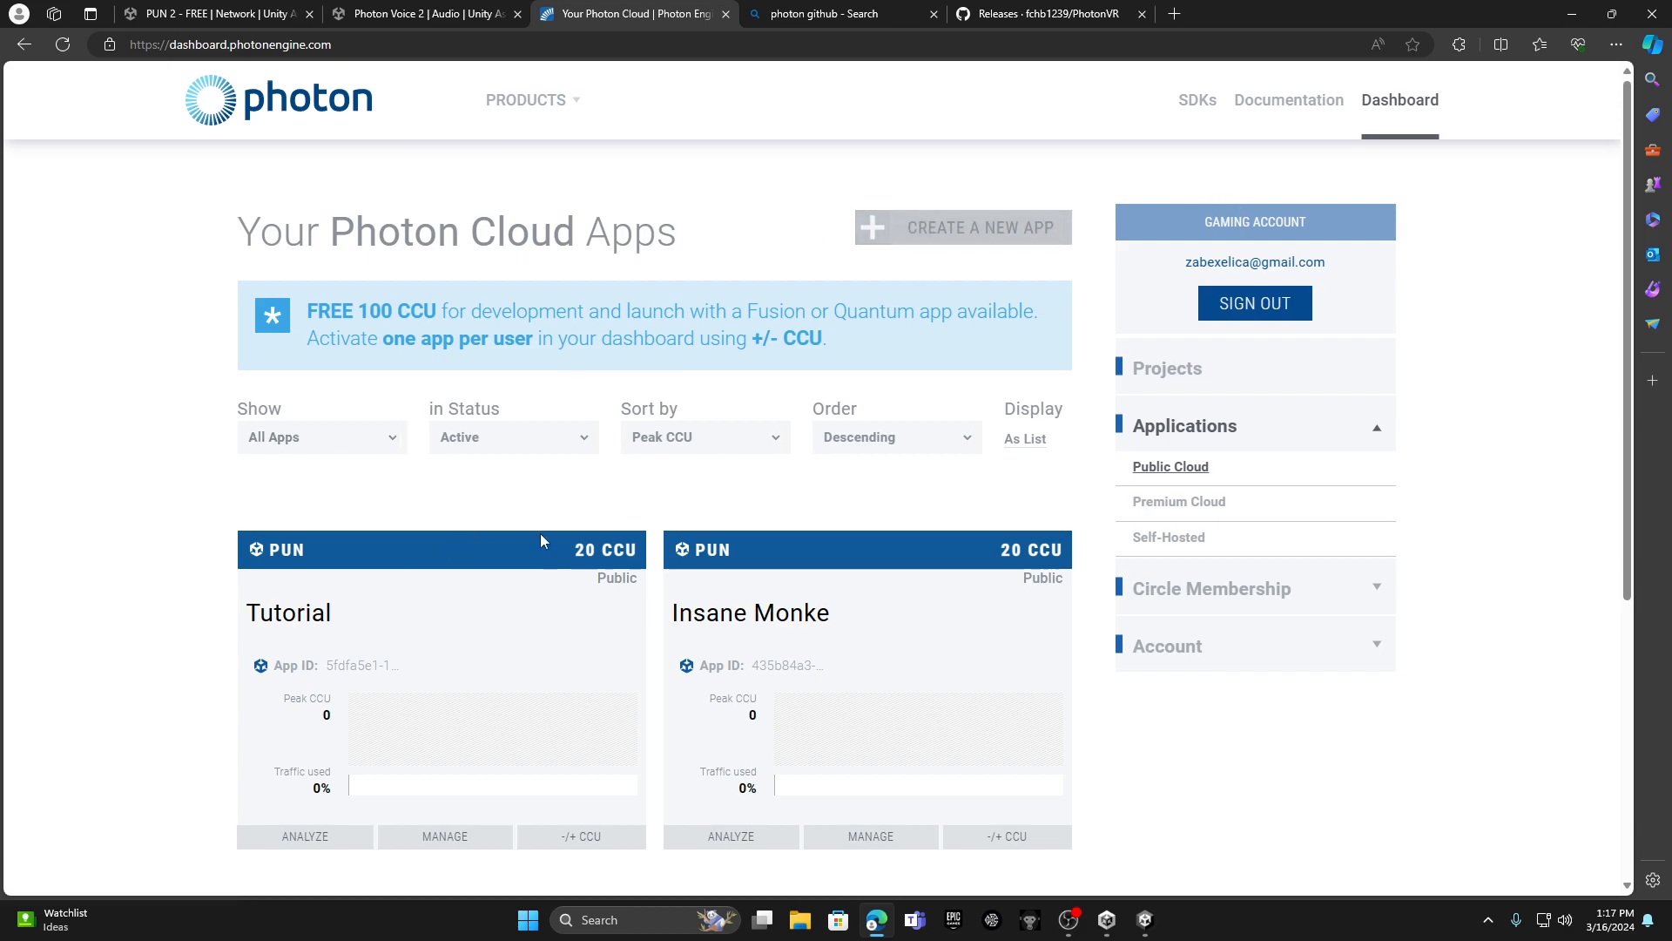
Create a new Photon application named Tutorial with the Pun SDK
{"action": "left_click", "coordinate": [941, 231]}
{"action": "scroll", "coordinate": [728, 659], "scroll_direction": "down", "scroll_amount": 2}
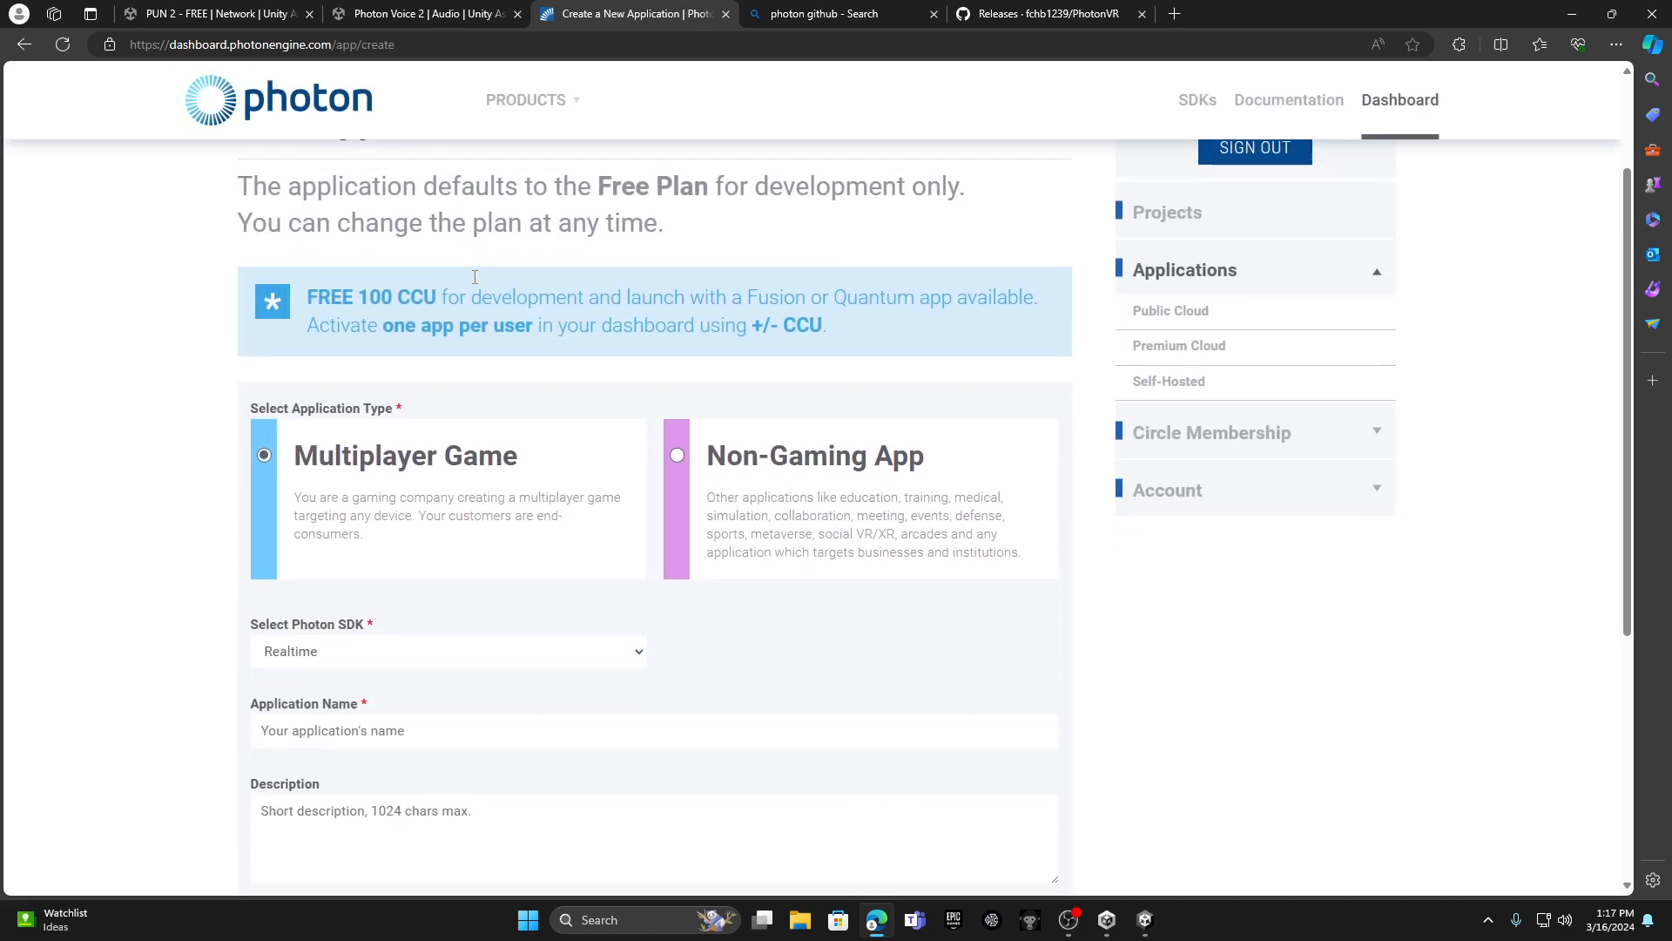
{"action": "scroll", "coordinate": [762, 348], "scroll_direction": "down", "scroll_amount": 4}
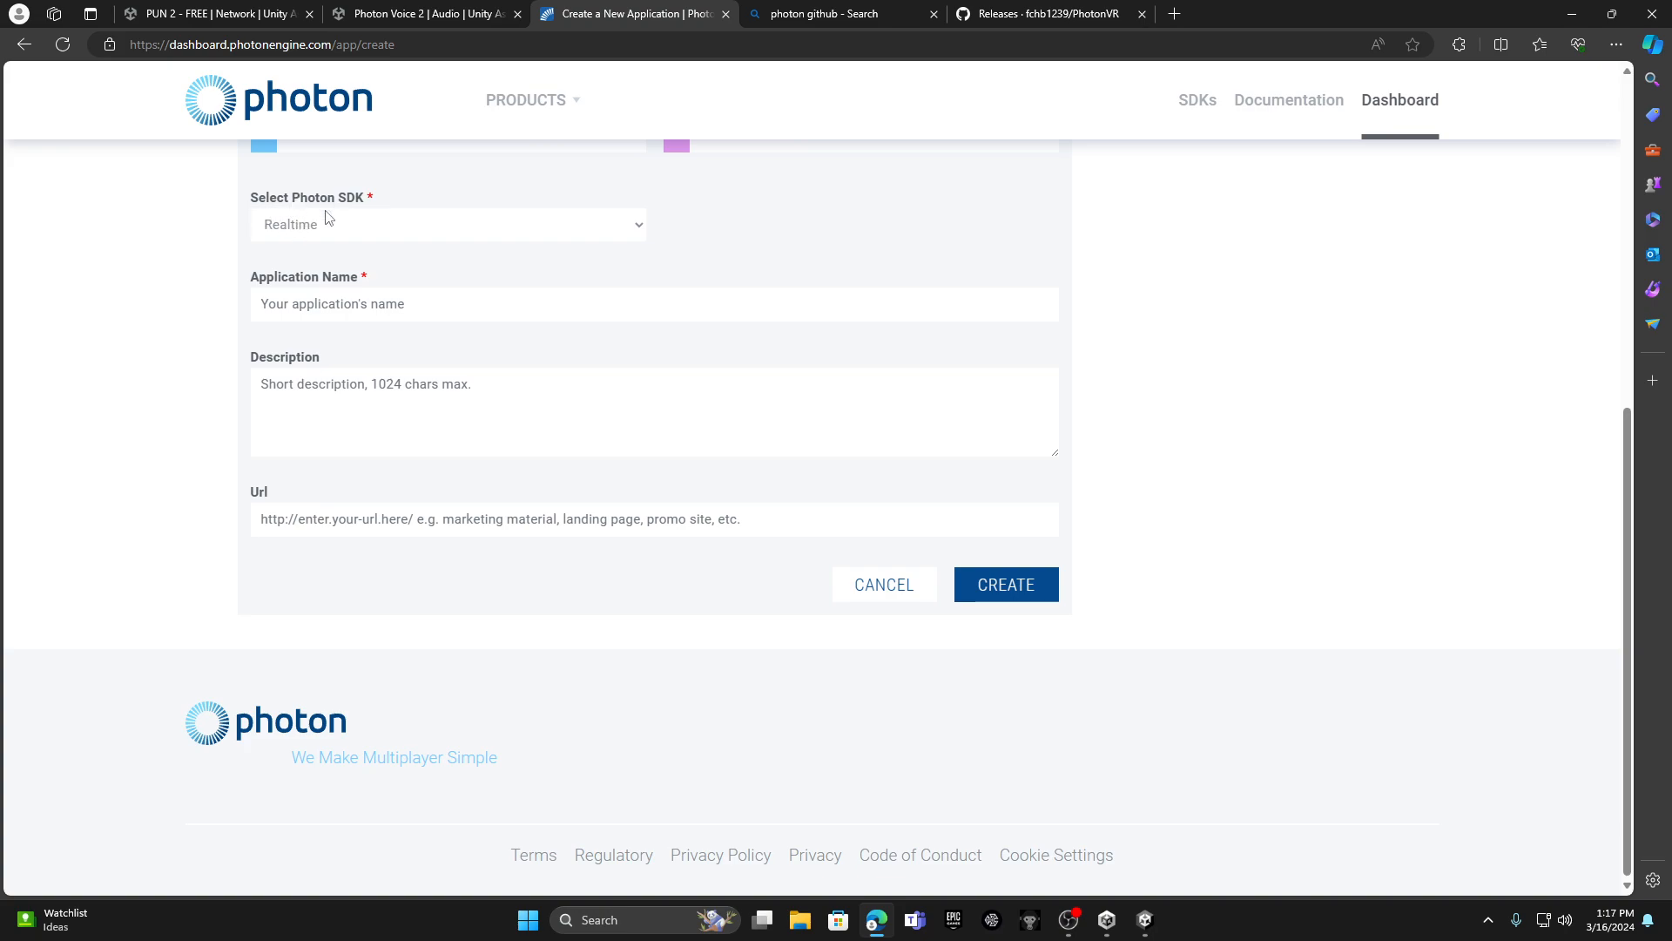
{"action": "left_click", "coordinate": [358, 223]}
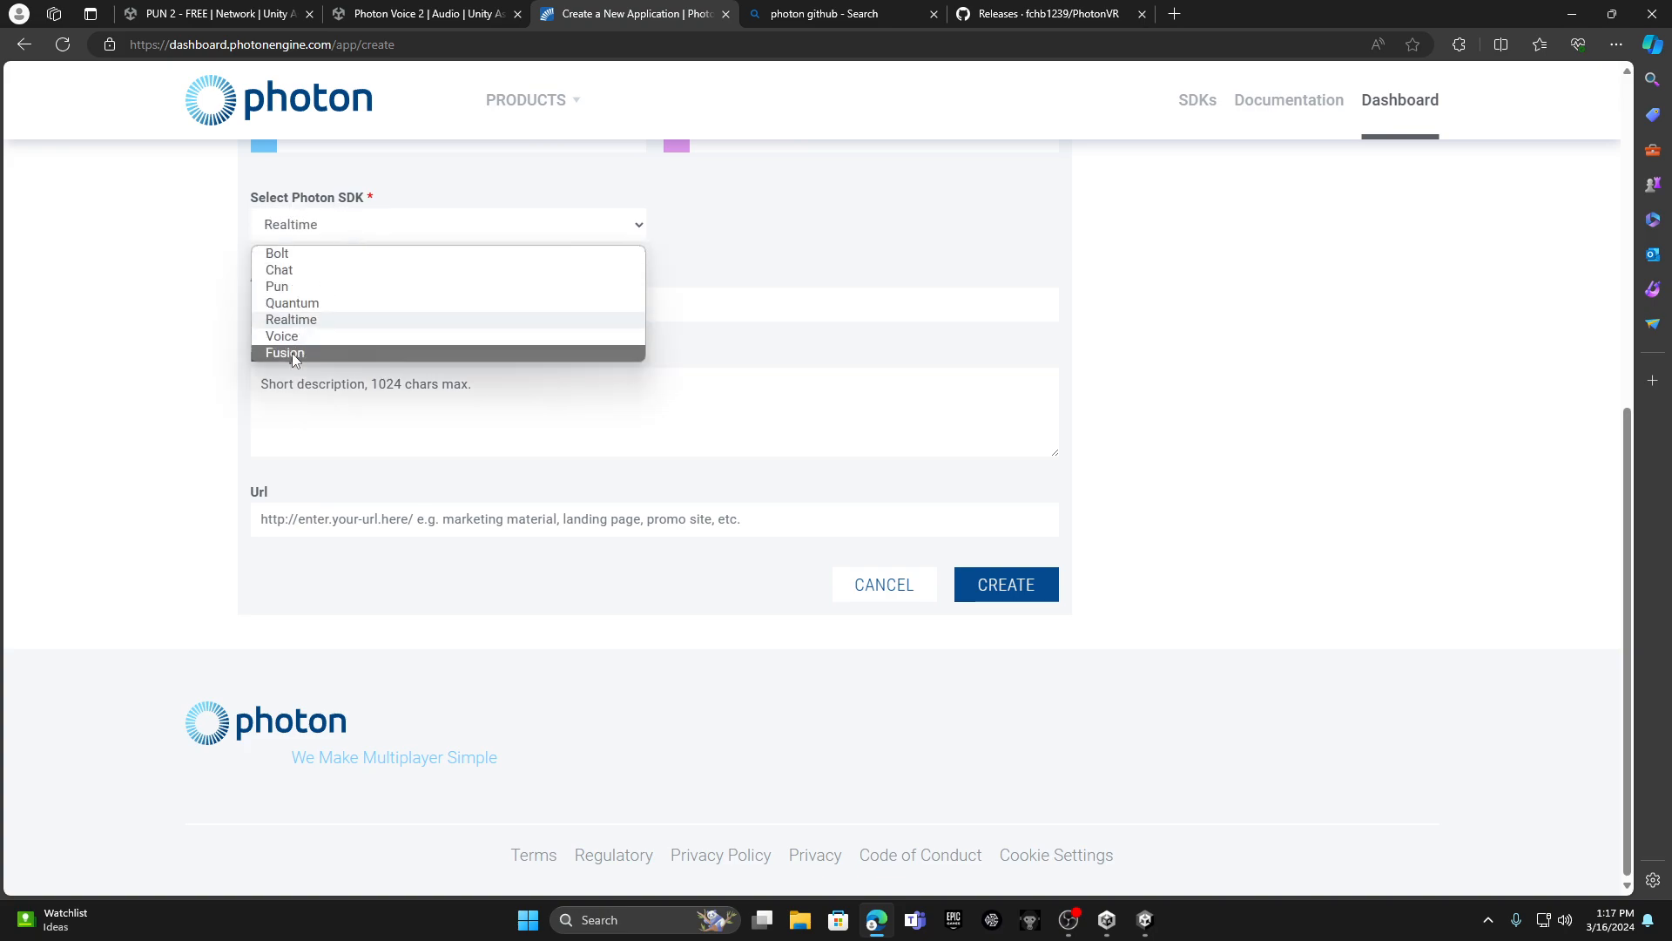
{"action": "left_click", "coordinate": [296, 291]}
{"action": "left_click", "coordinate": [385, 303]}
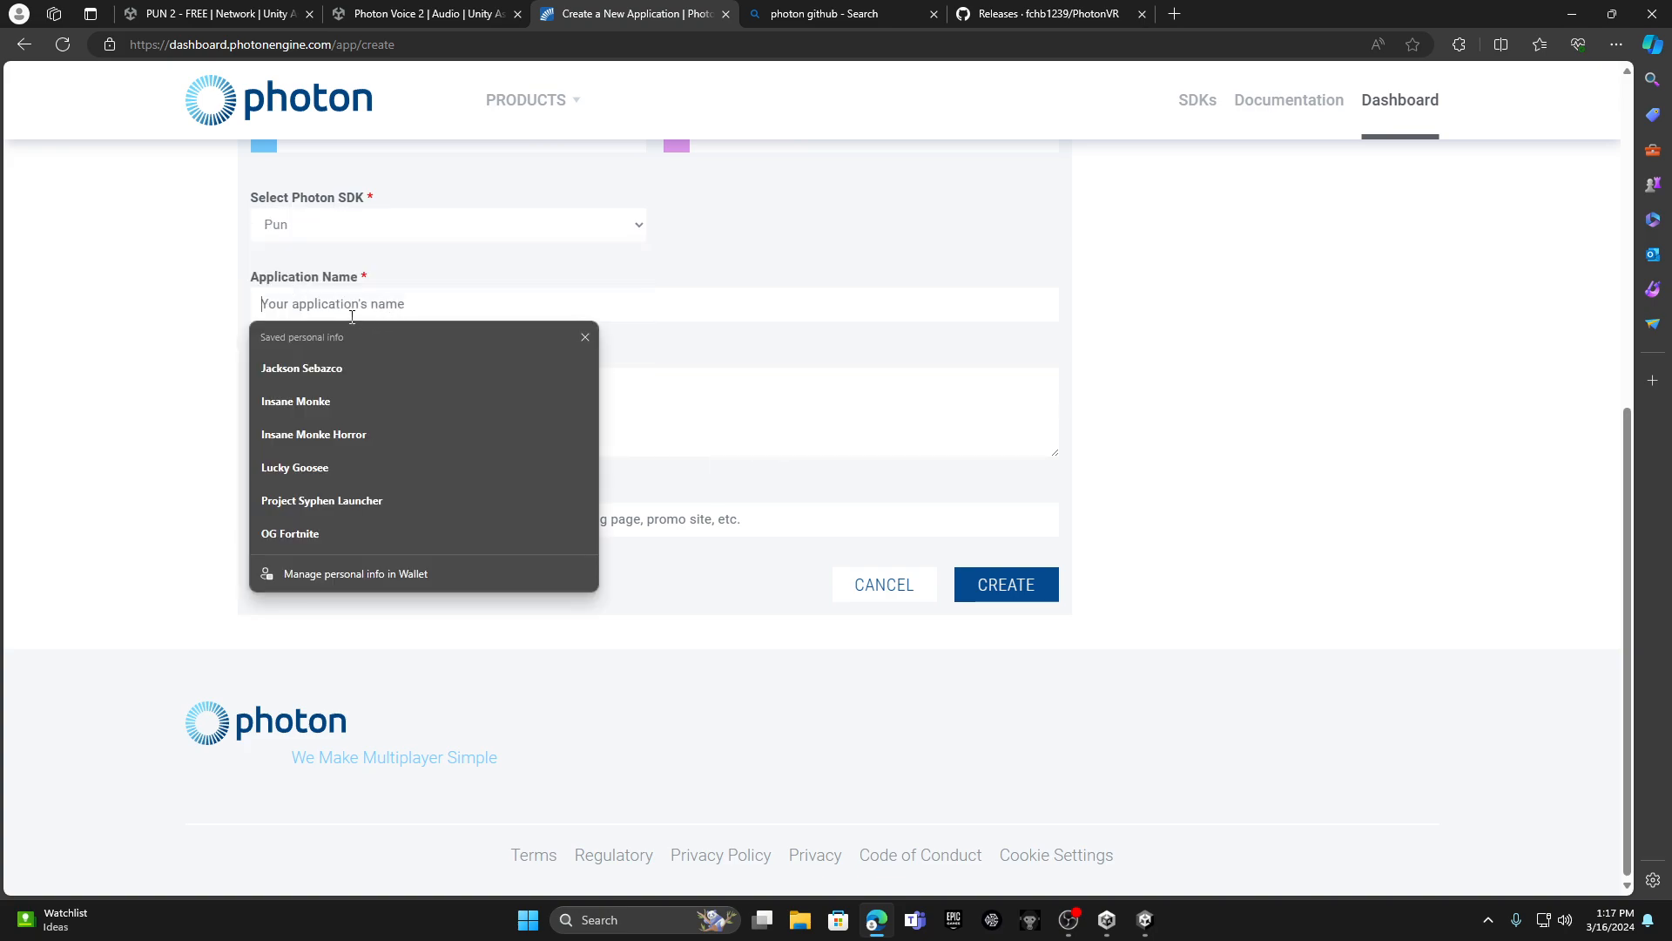
{"action": "type", "text": "Tut"}
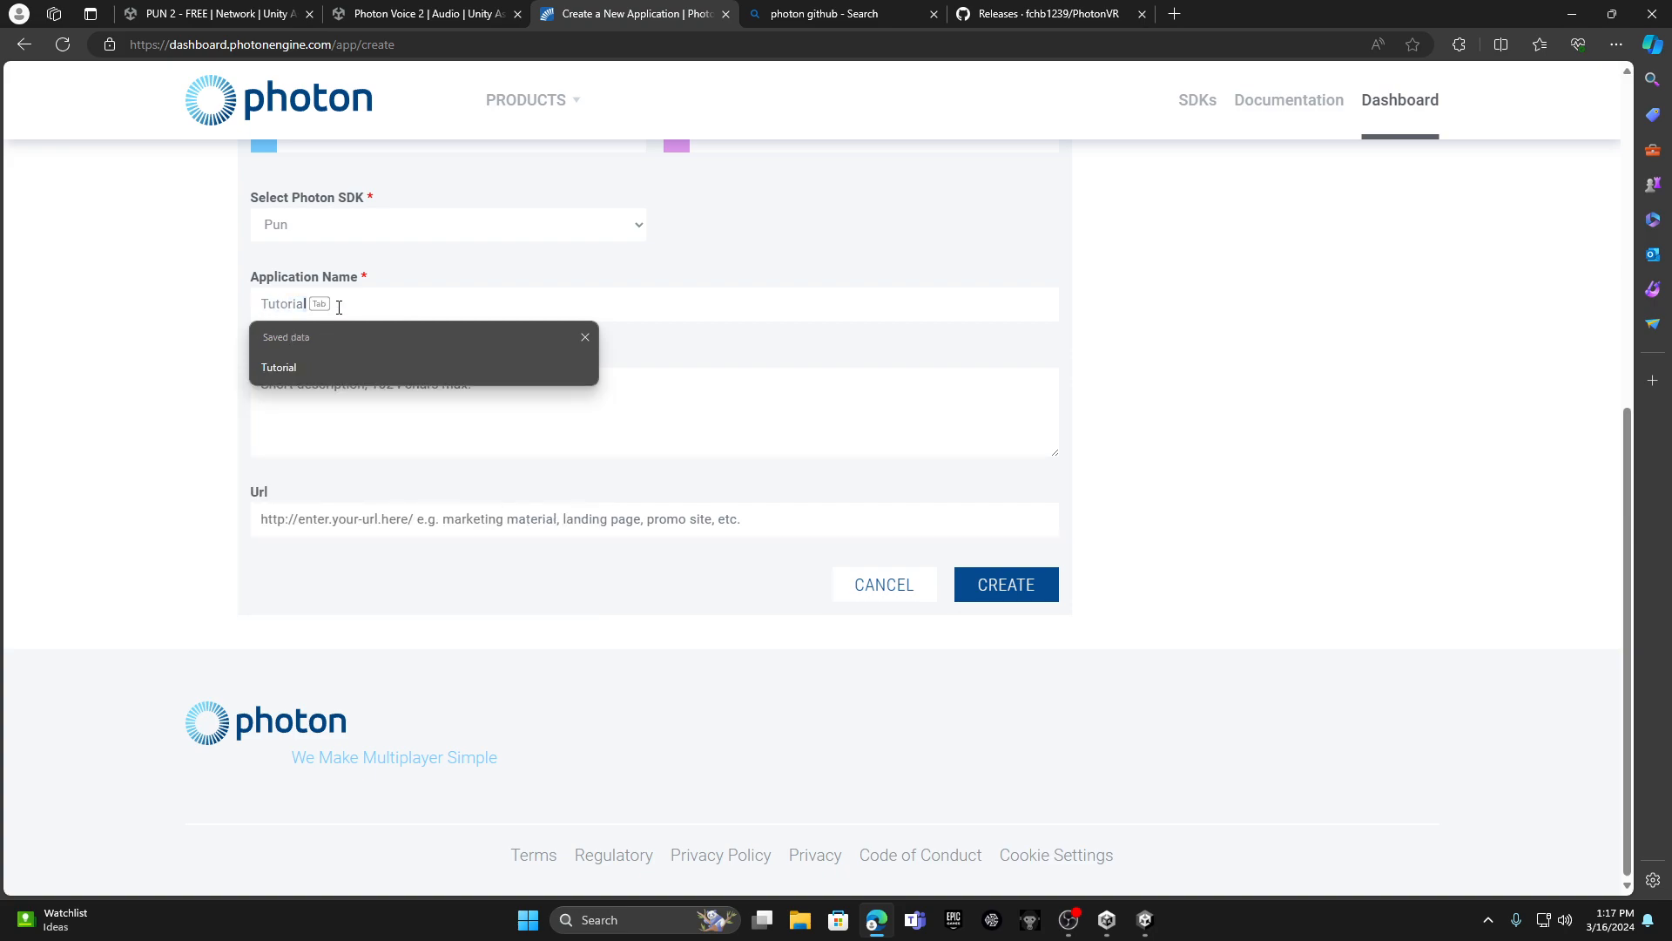
{"action": "key", "text": "Tab"}
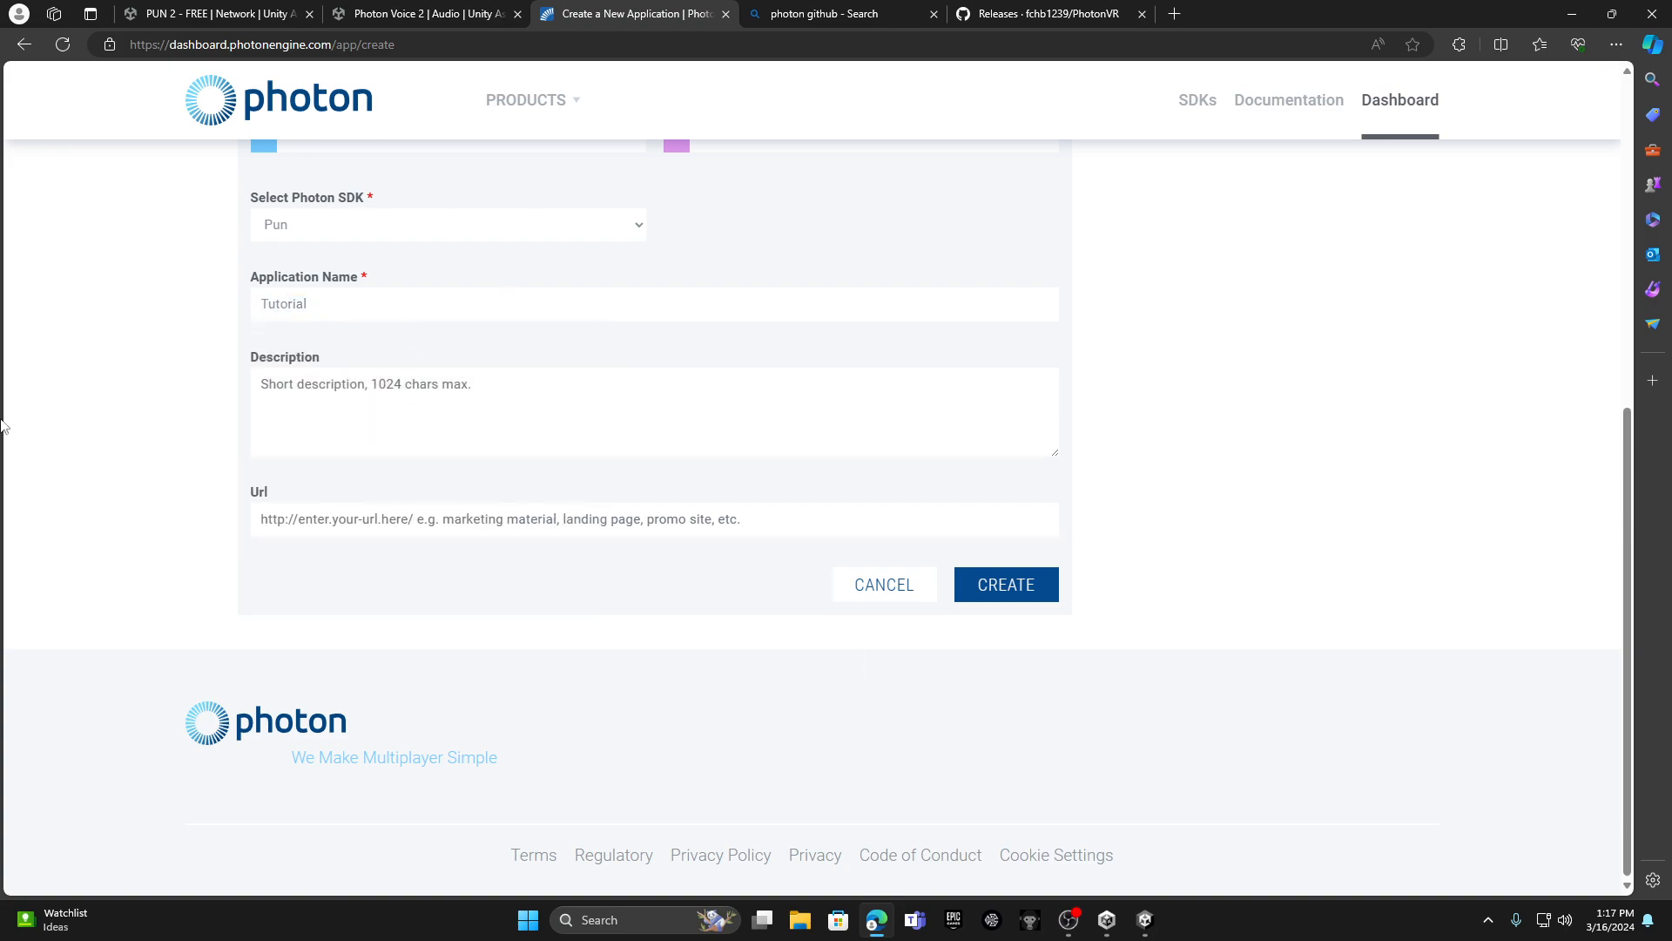
{"action": "left_click", "coordinate": [997, 585]}
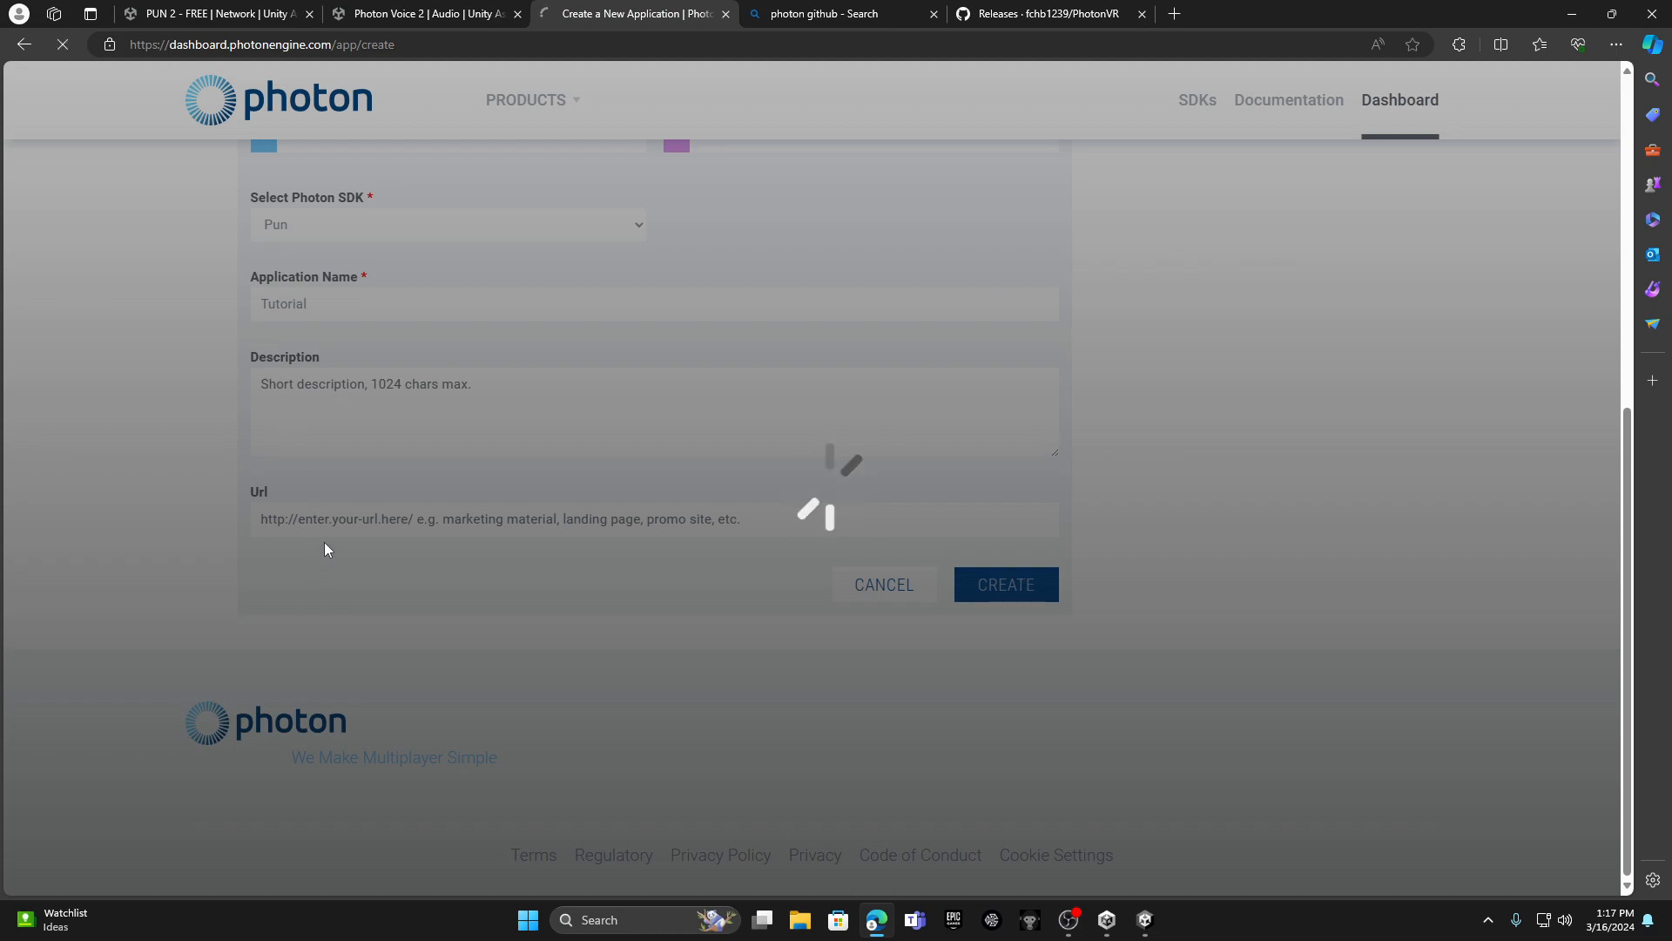
Copy the Tutorial app's App ID and paste it into Unity's PUN Setup wizard
{"action": "scroll", "coordinate": [523, 359], "scroll_direction": "down", "scroll_amount": 3}
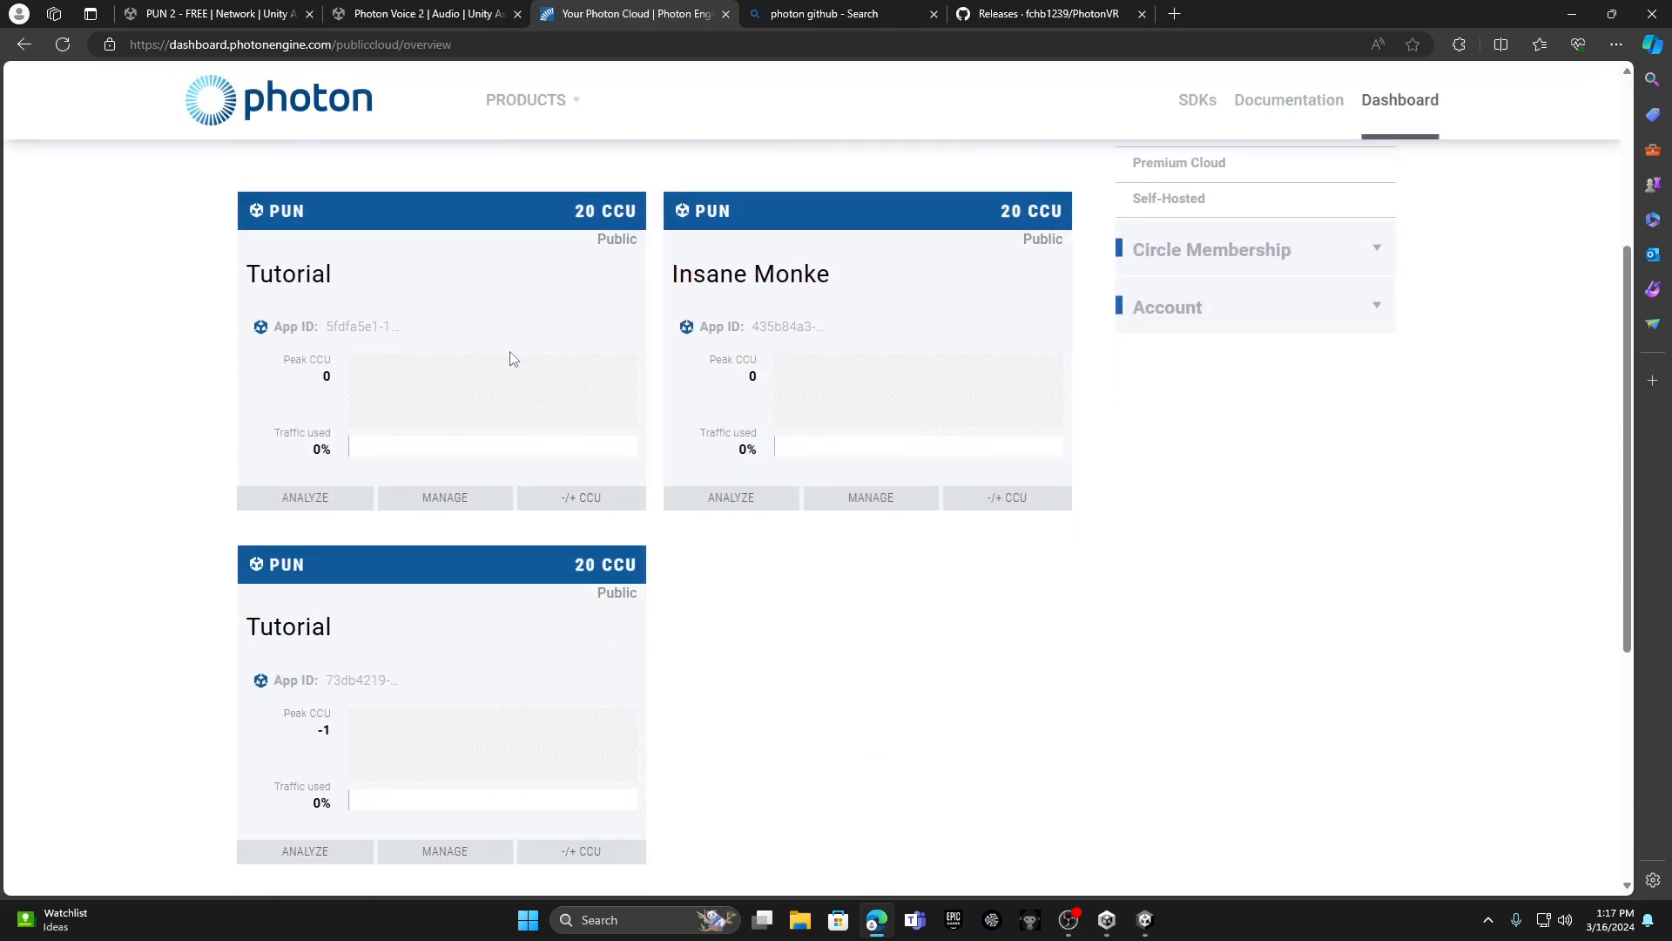
{"action": "scroll", "coordinate": [458, 429], "scroll_direction": "down", "scroll_amount": 5}
{"action": "scroll", "coordinate": [346, 288], "scroll_direction": "up", "scroll_amount": 2}
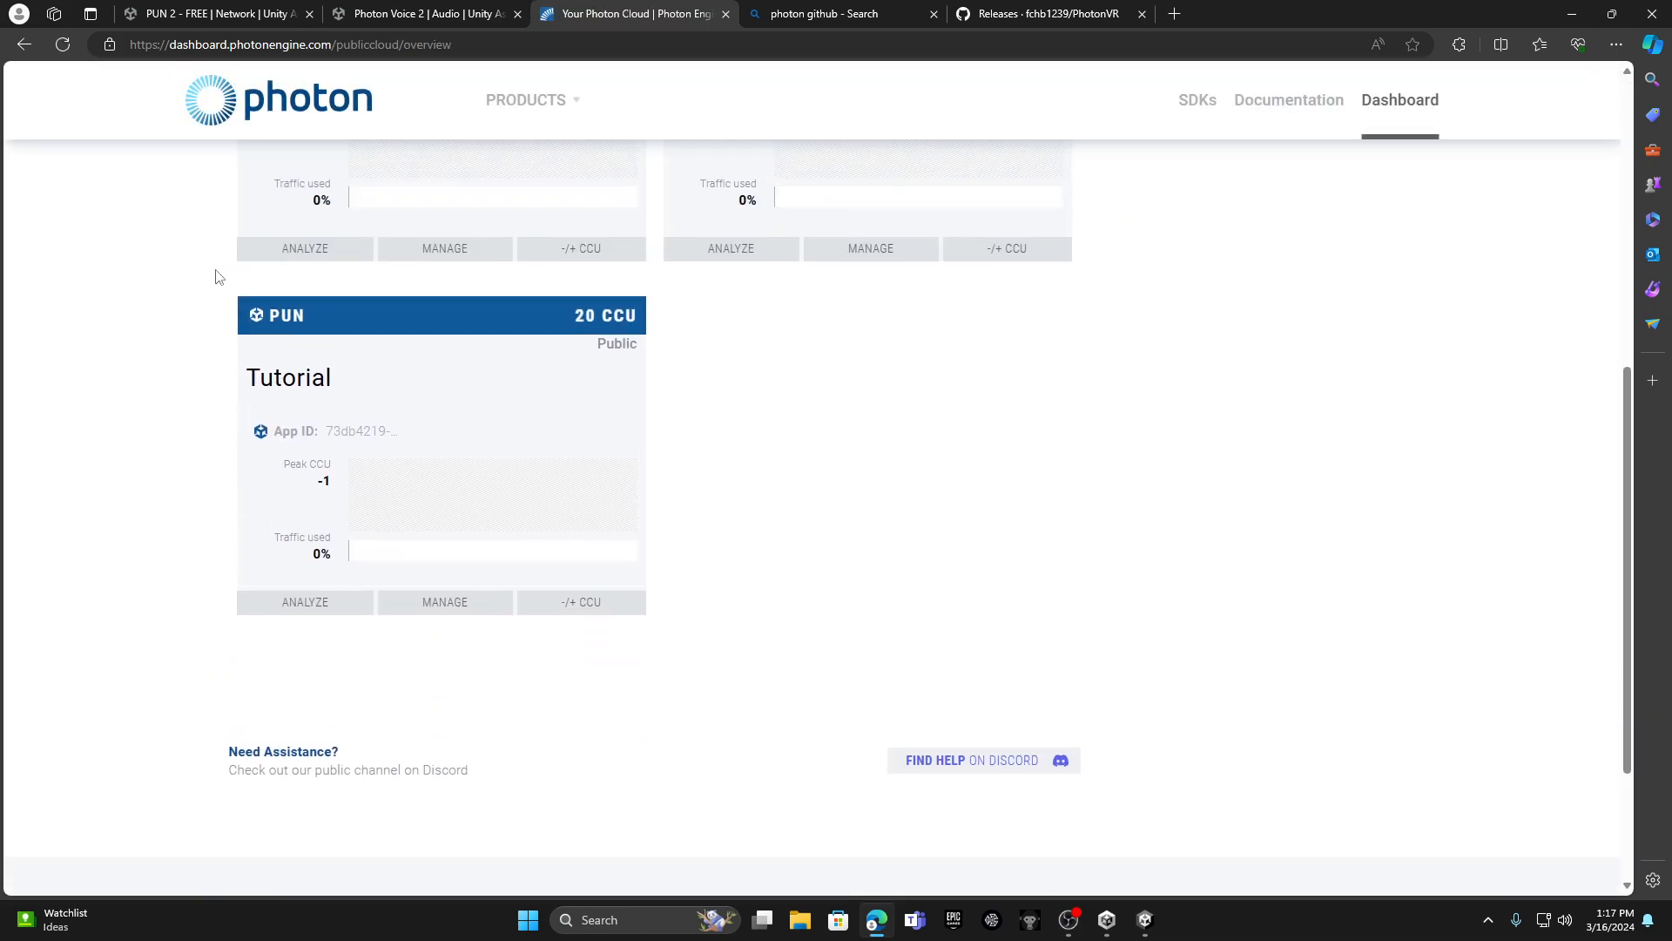
{"action": "left_click", "coordinate": [357, 431]}
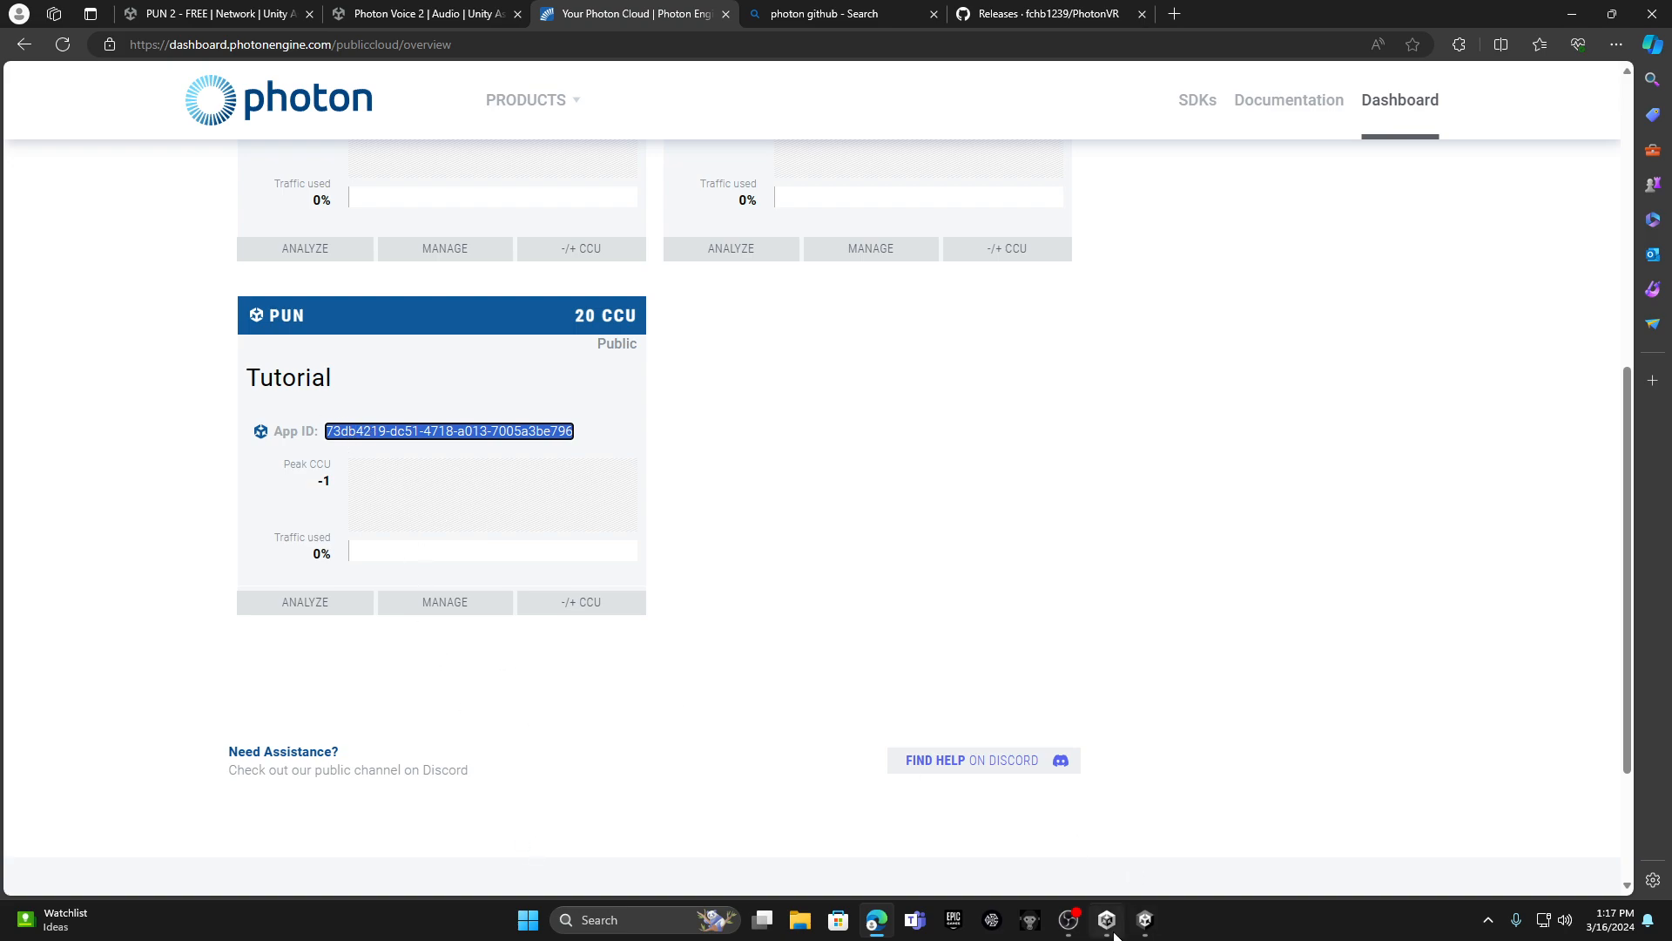
{"action": "left_click", "coordinate": [1144, 920]}
{"action": "left_click", "coordinate": [687, 390]}
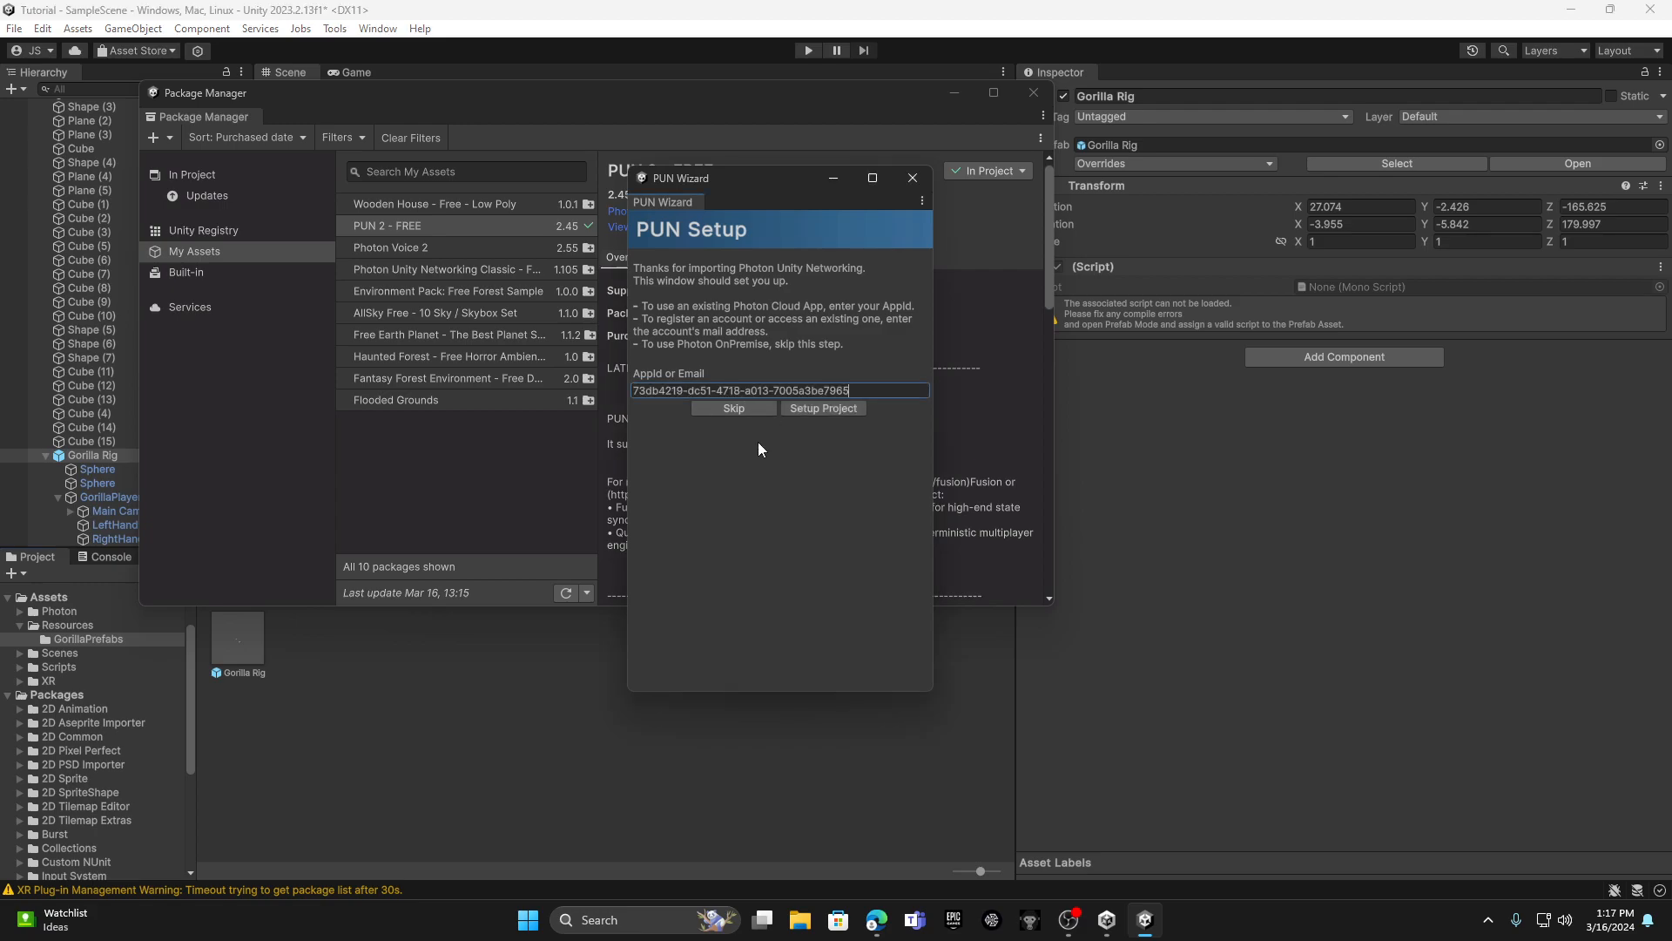
Run Setup Project with the App ID, then close the PUN Wizard and Package Manager
{"action": "left_click", "coordinate": [823, 408]}
{"action": "left_click", "coordinate": [731, 528]}
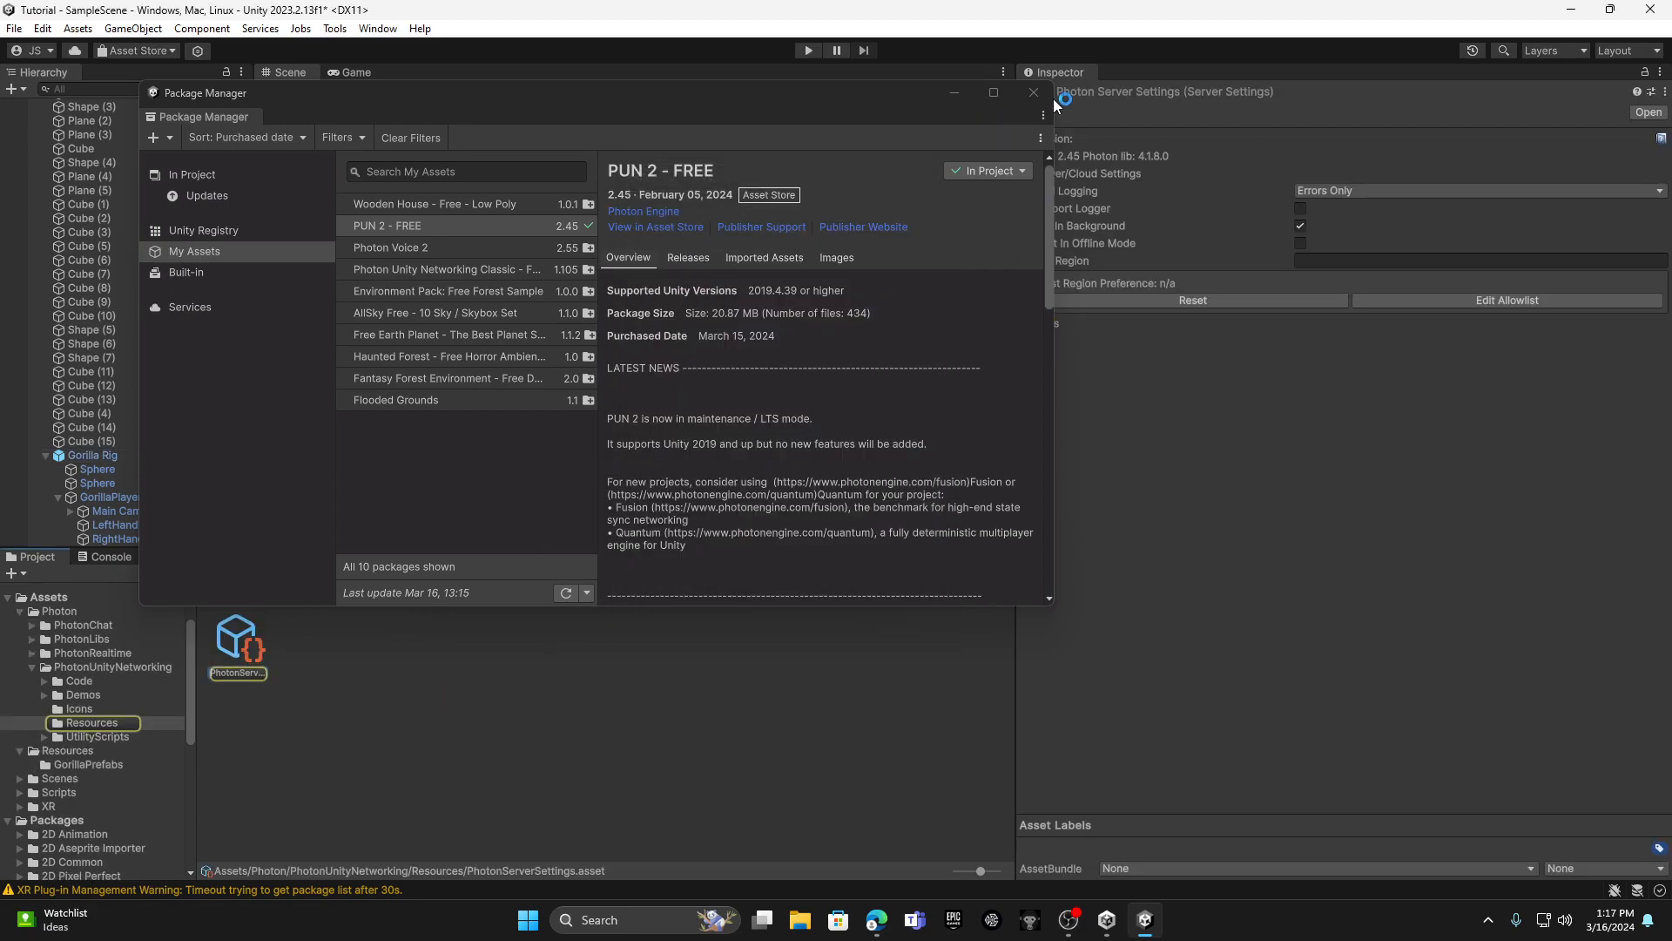
{"action": "left_click", "coordinate": [1033, 92]}
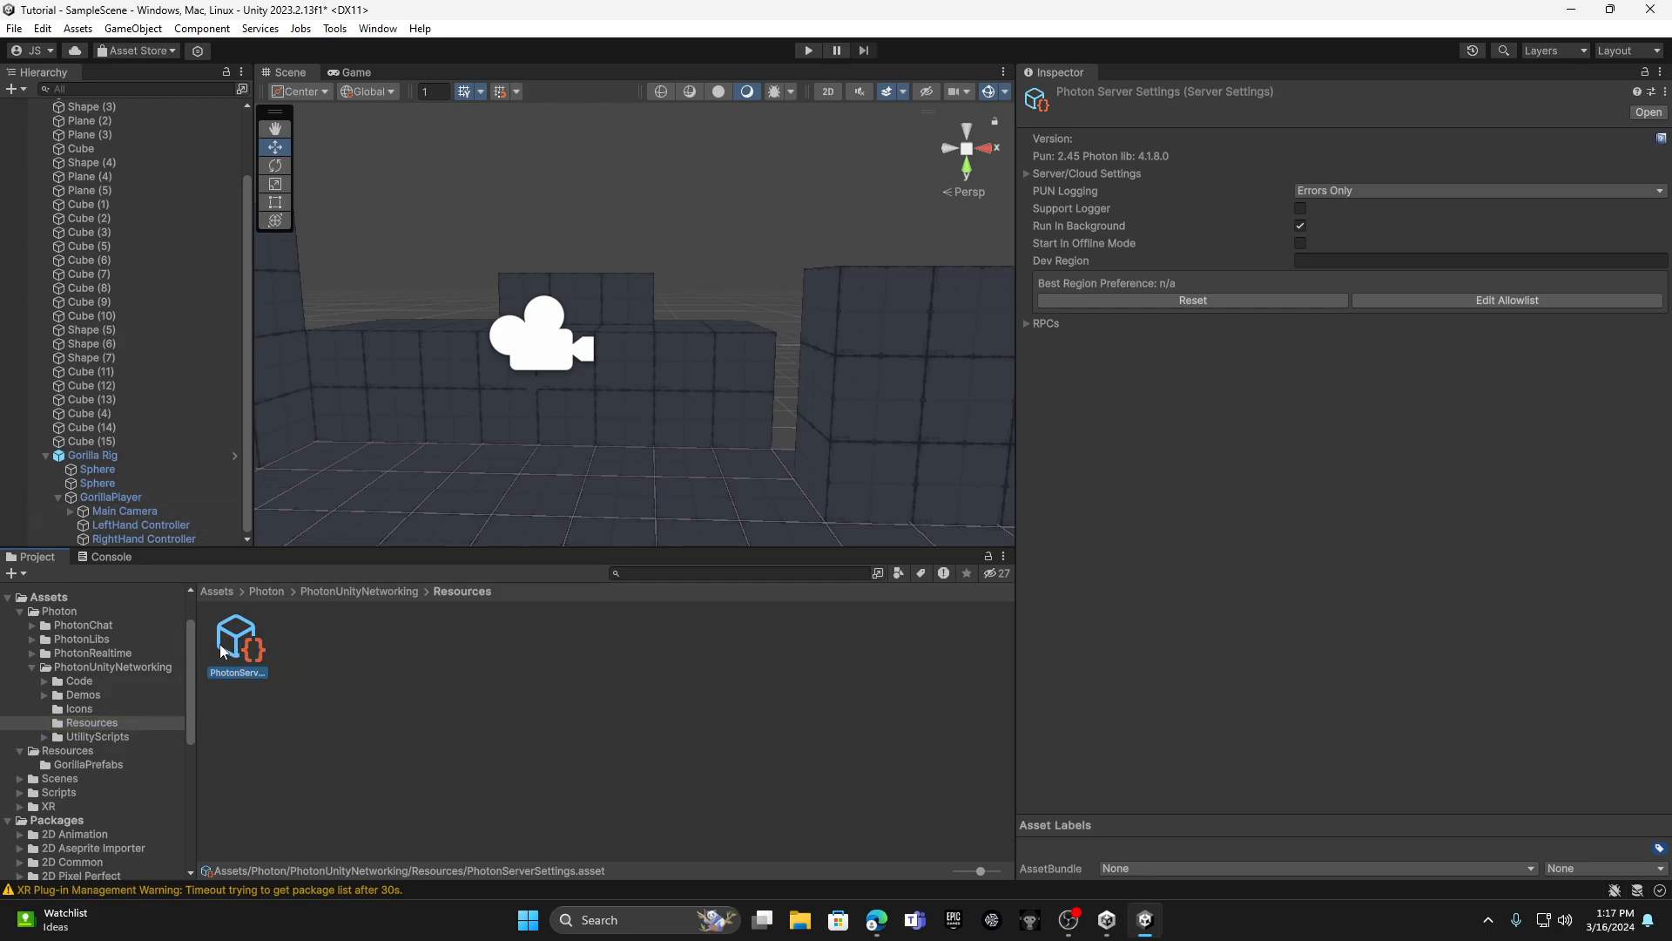
Minimize Unity and scroll back to the top of the Photon Dashboard page
{"action": "left_click", "coordinate": [1567, 9]}
{"action": "scroll", "coordinate": [805, 451], "scroll_direction": "up", "scroll_amount": 5}
{"action": "scroll", "coordinate": [806, 452], "scroll_direction": "up", "scroll_amount": 3}
Create another Photon application named Tutorial, choosing Voice as its SDK
{"action": "left_click", "coordinate": [978, 224]}
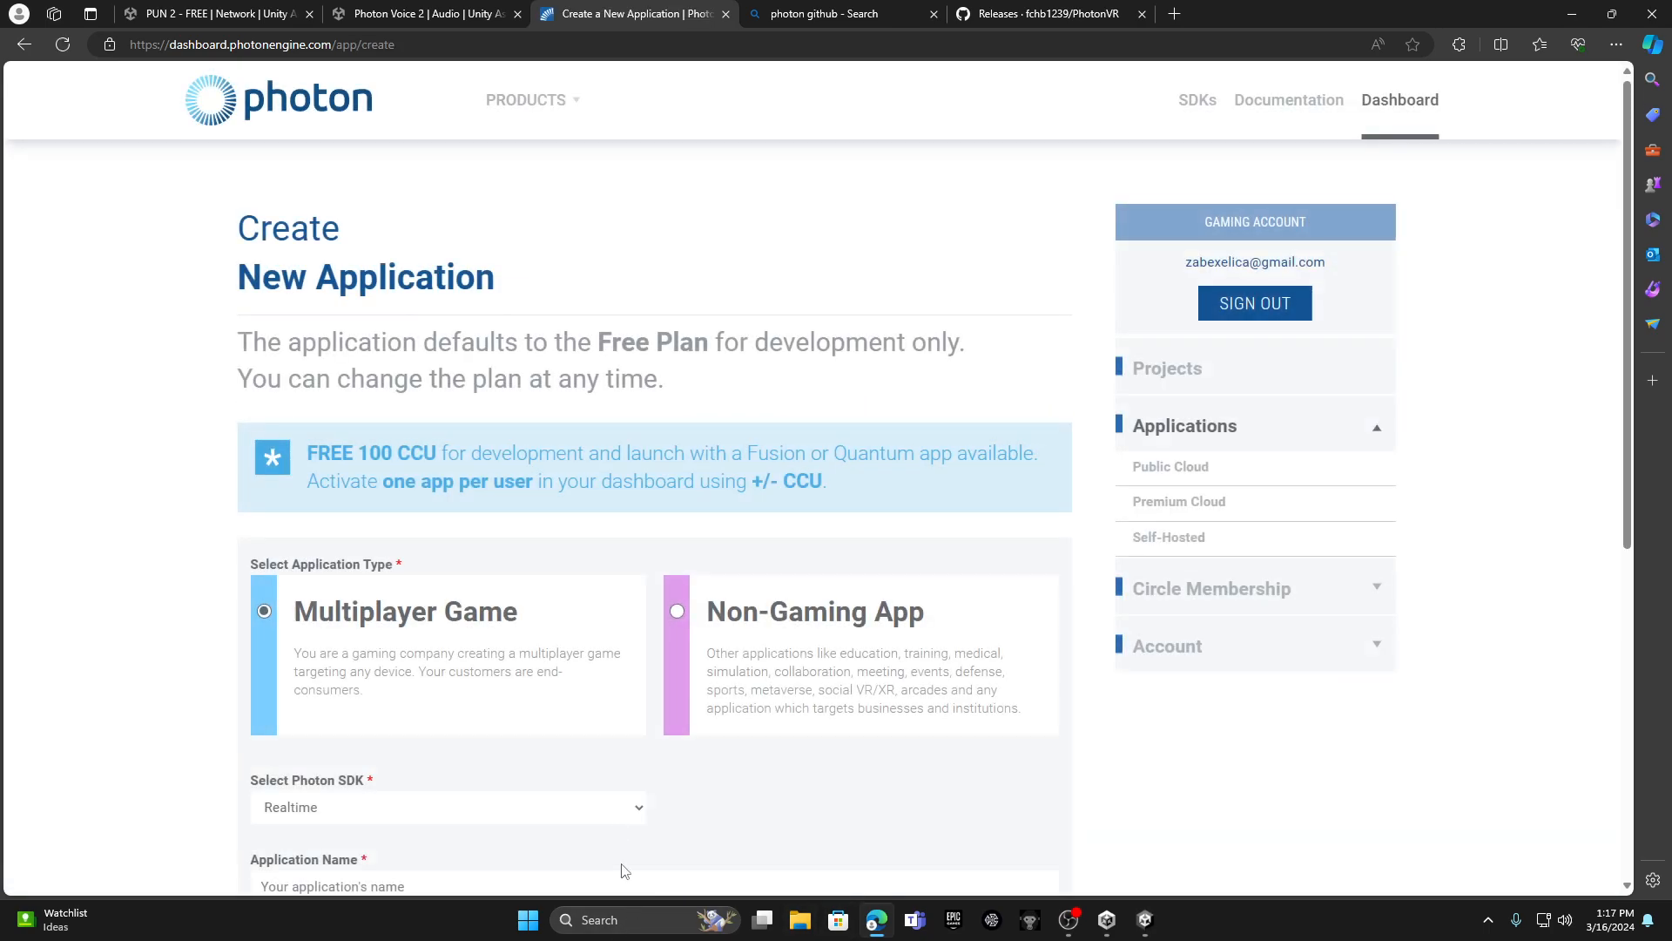
{"action": "scroll", "coordinate": [134, 388], "scroll_direction": "down", "scroll_amount": 5}
{"action": "left_click", "coordinate": [331, 391]}
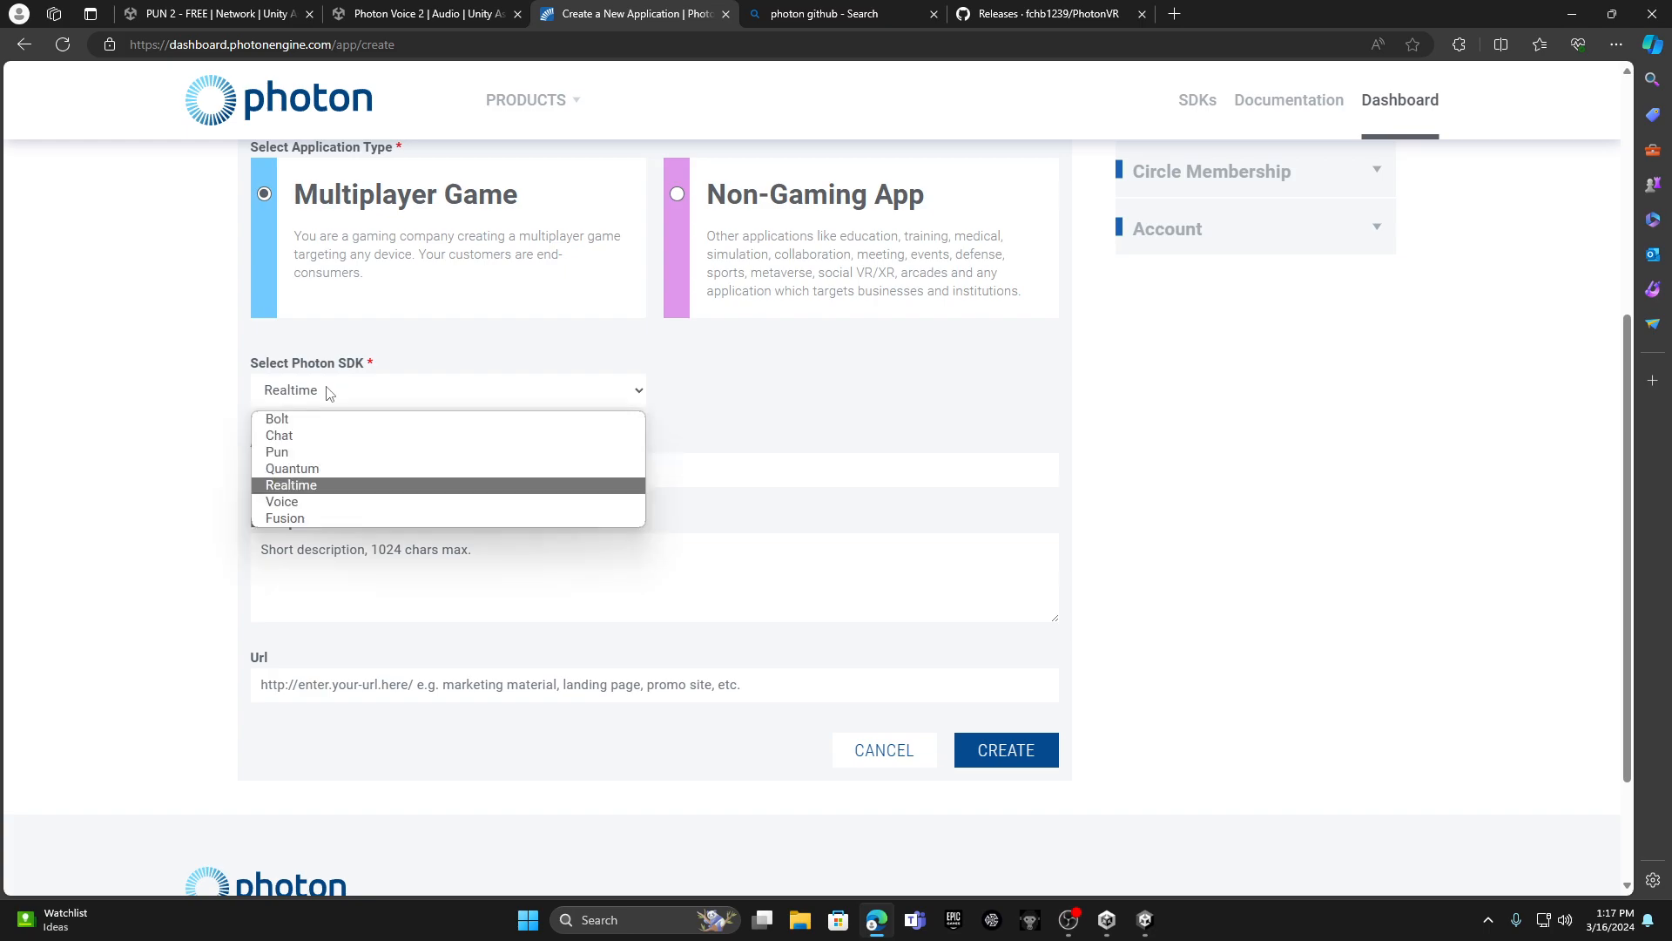
{"action": "left_click", "coordinate": [281, 501]}
{"action": "left_click", "coordinate": [401, 466]}
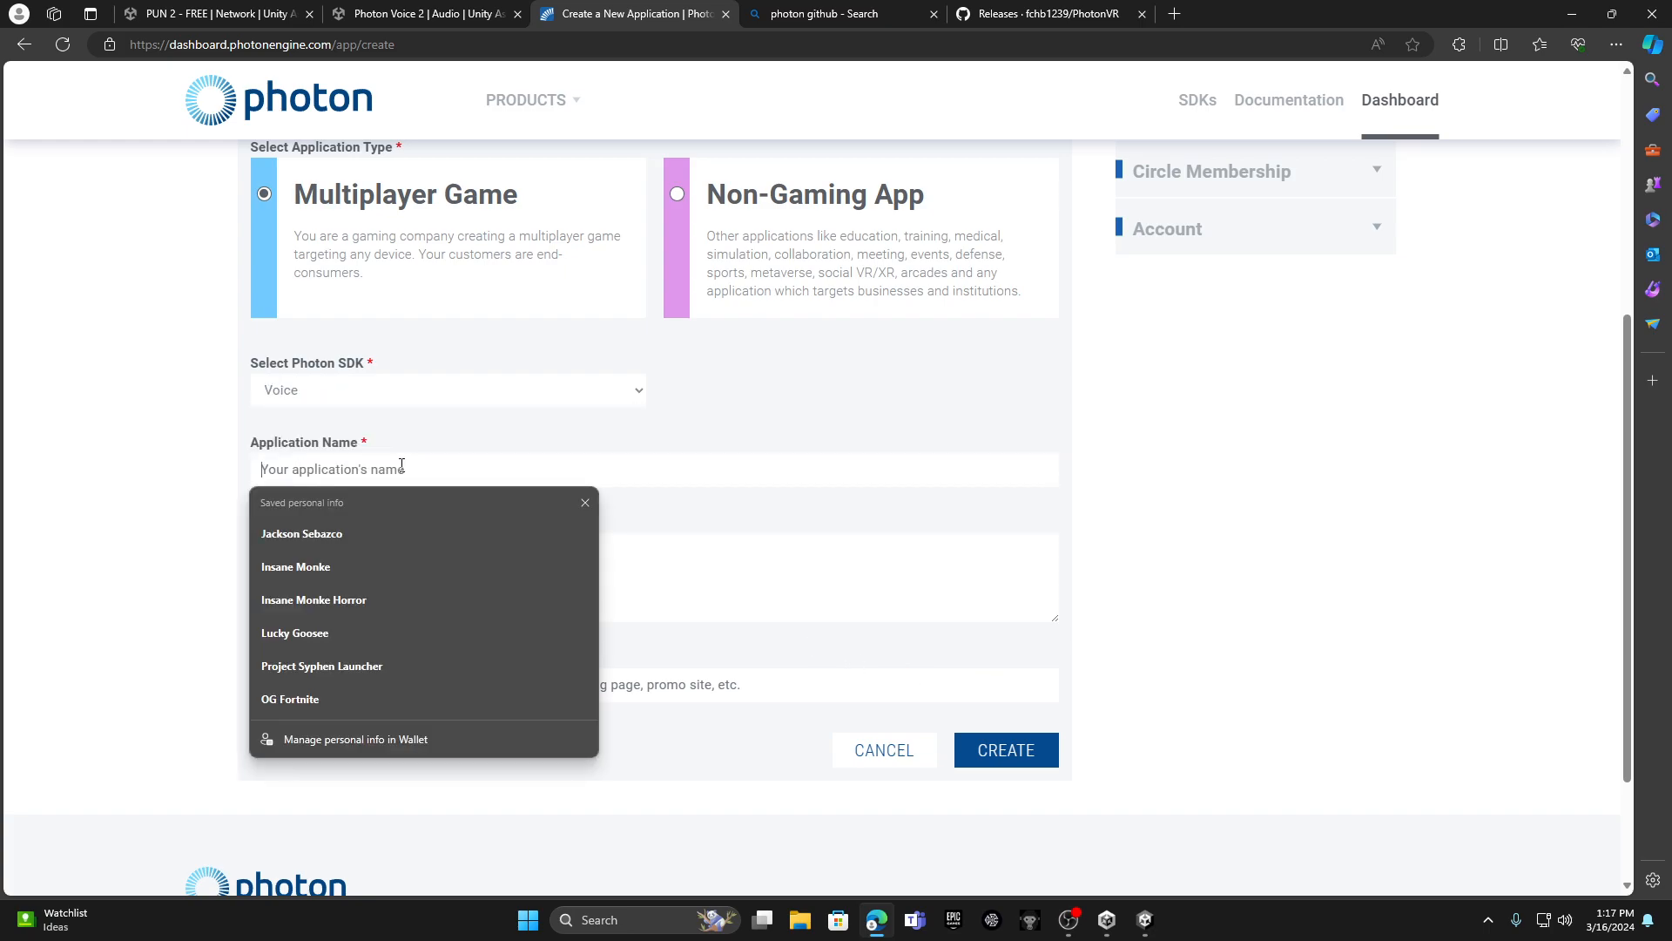
{"action": "type", "text": "Tutorial"}
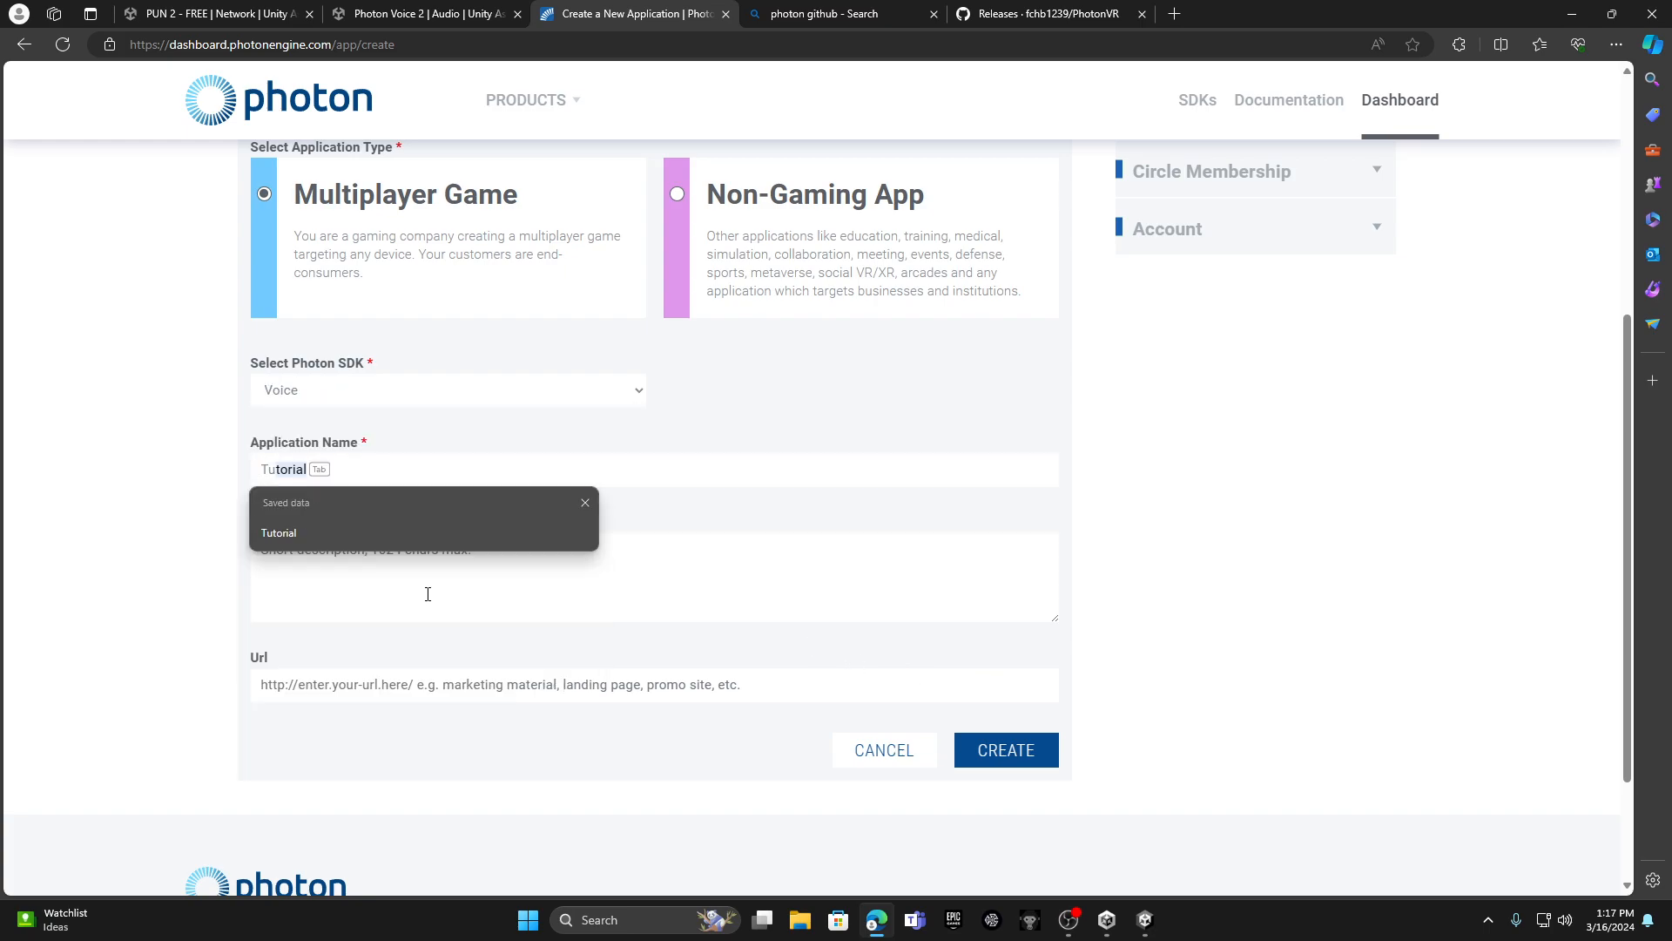
{"action": "left_click", "coordinate": [342, 533]}
{"action": "scroll", "coordinate": [309, 562], "scroll_direction": "down", "scroll_amount": 2}
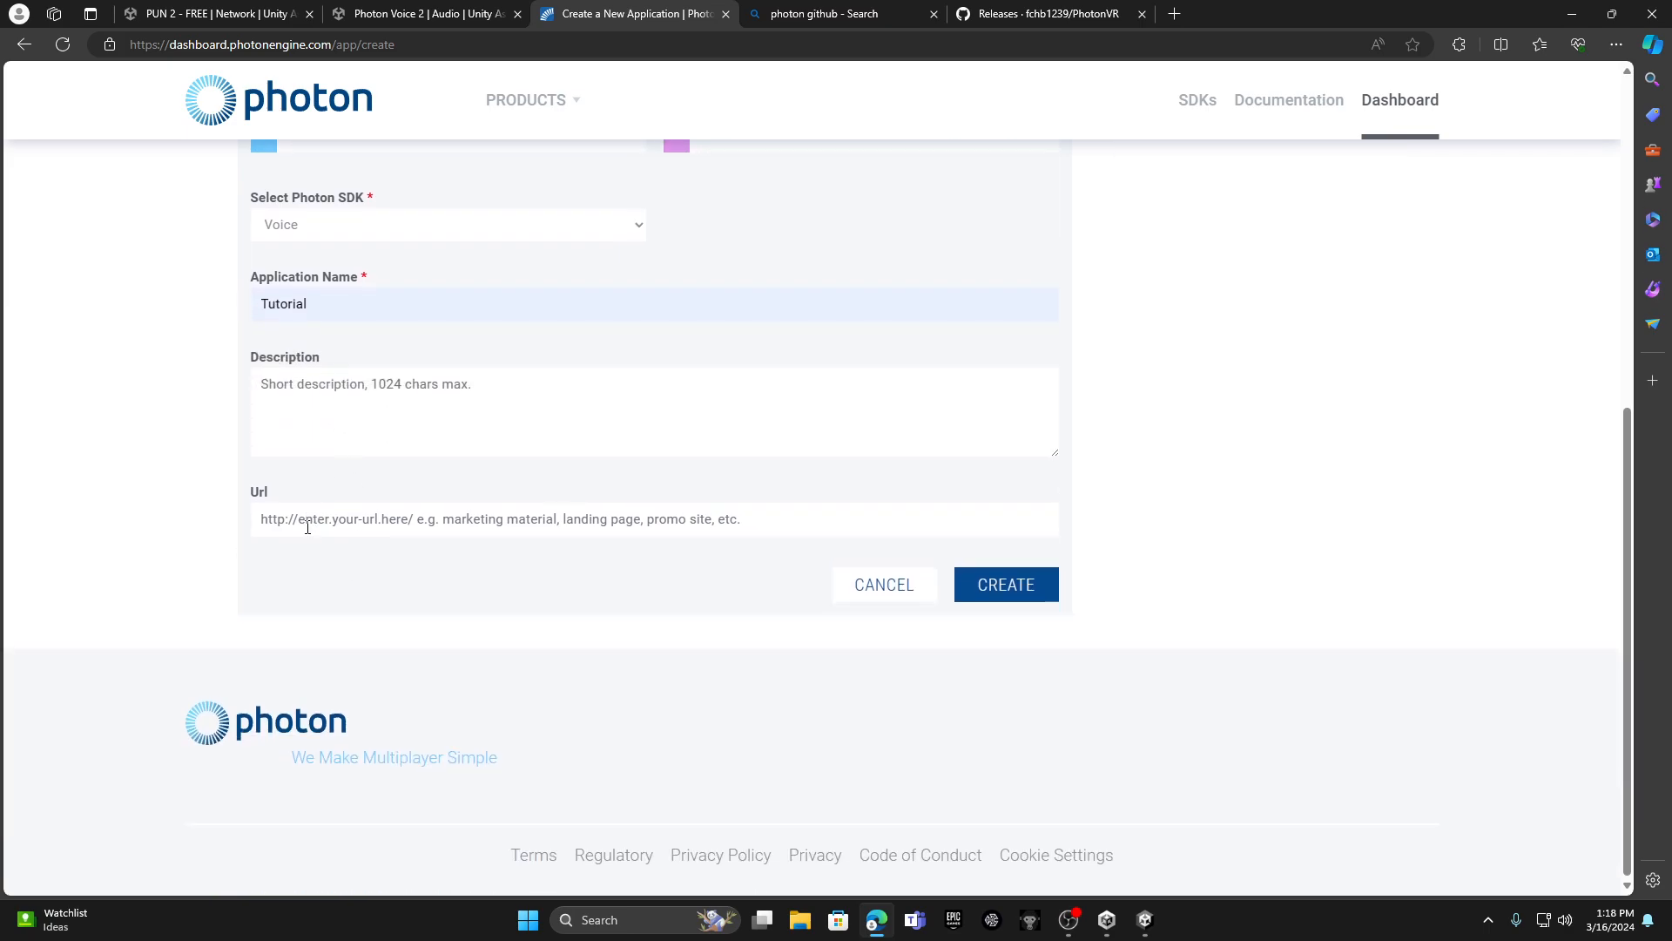
{"action": "left_click", "coordinate": [993, 584]}
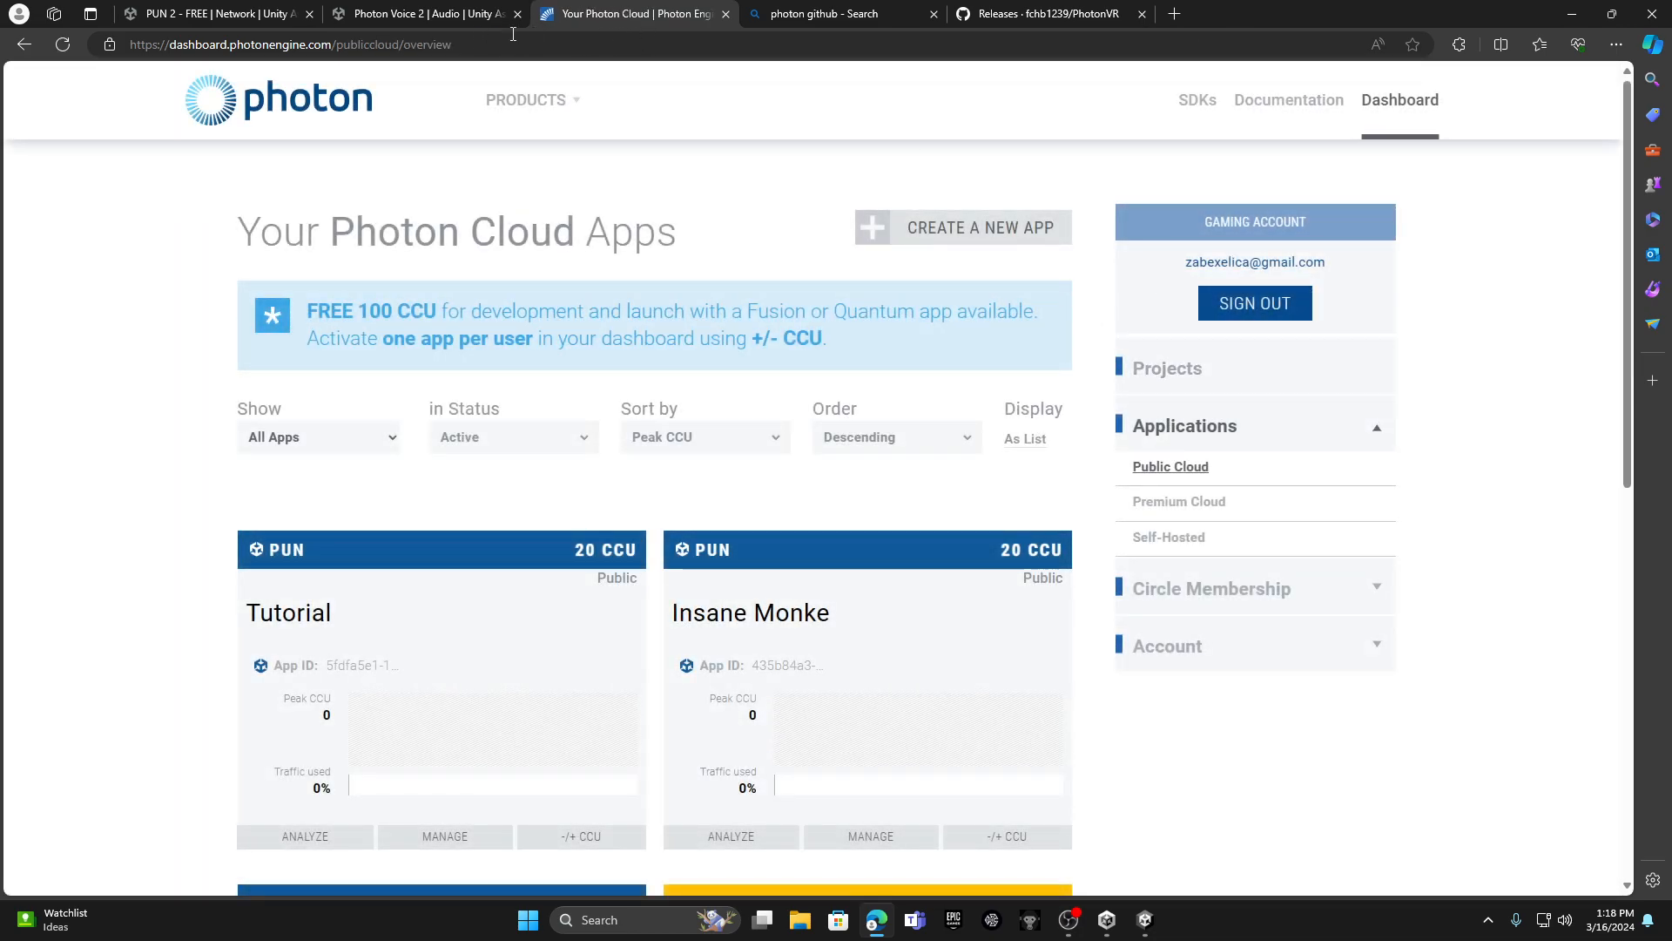
Open Photon Voice 2 from its Asset Store page in Unity and import all its files
{"action": "left_click", "coordinate": [418, 13]}
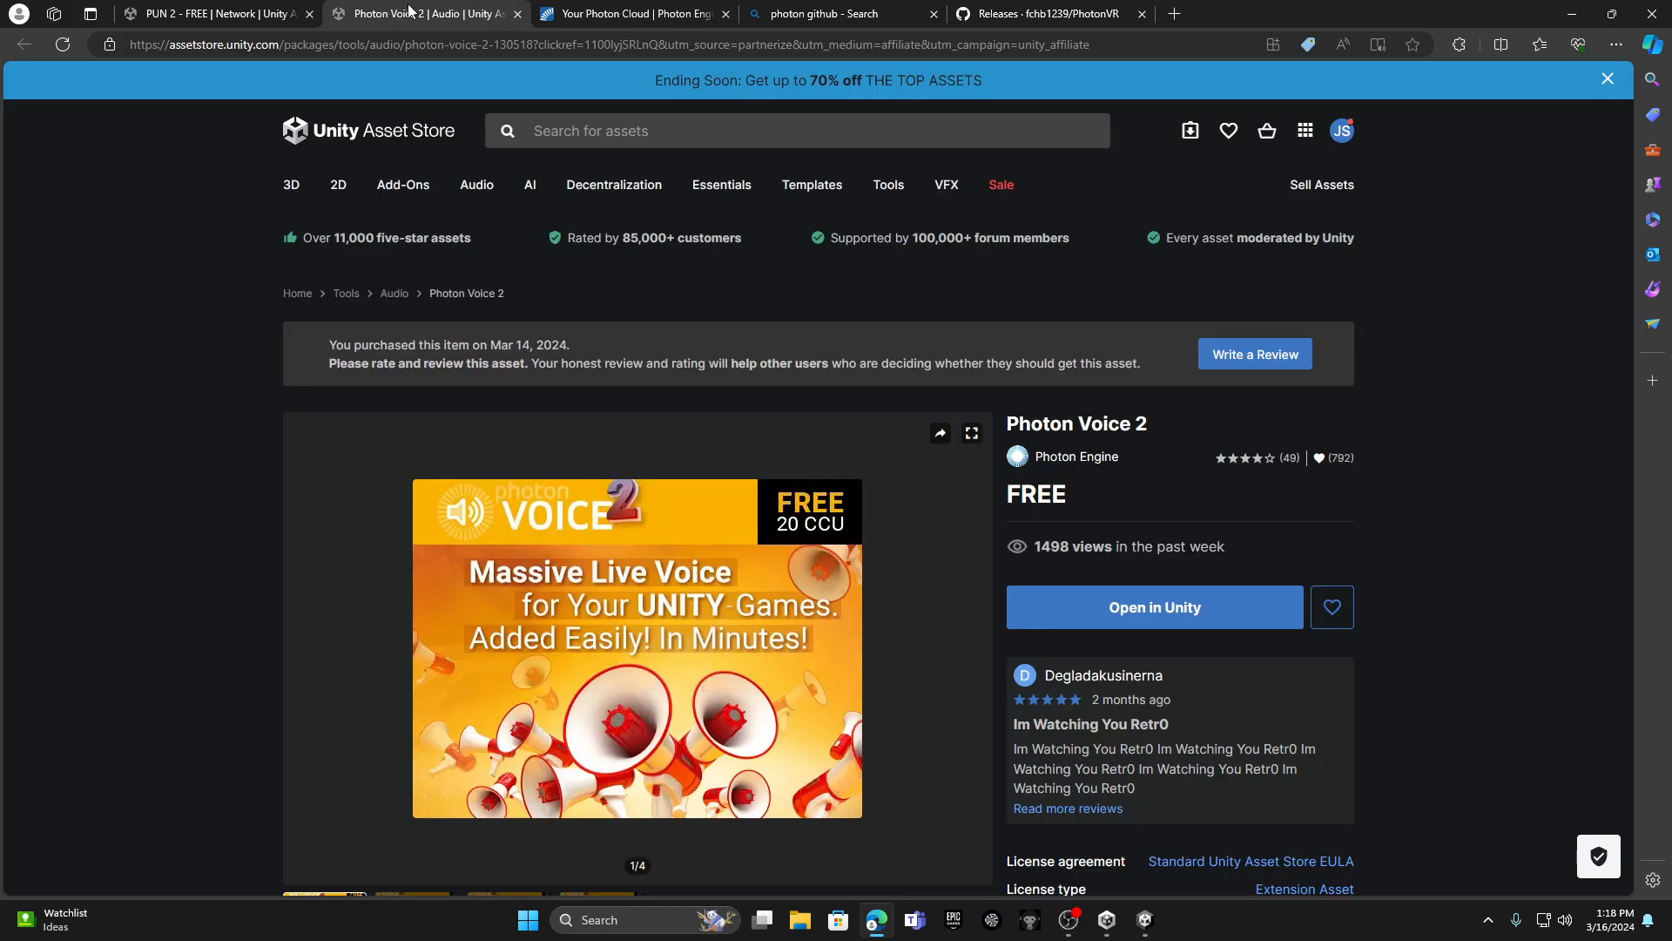
{"action": "scroll", "coordinate": [586, 268], "scroll_direction": "down", "scroll_amount": 2}
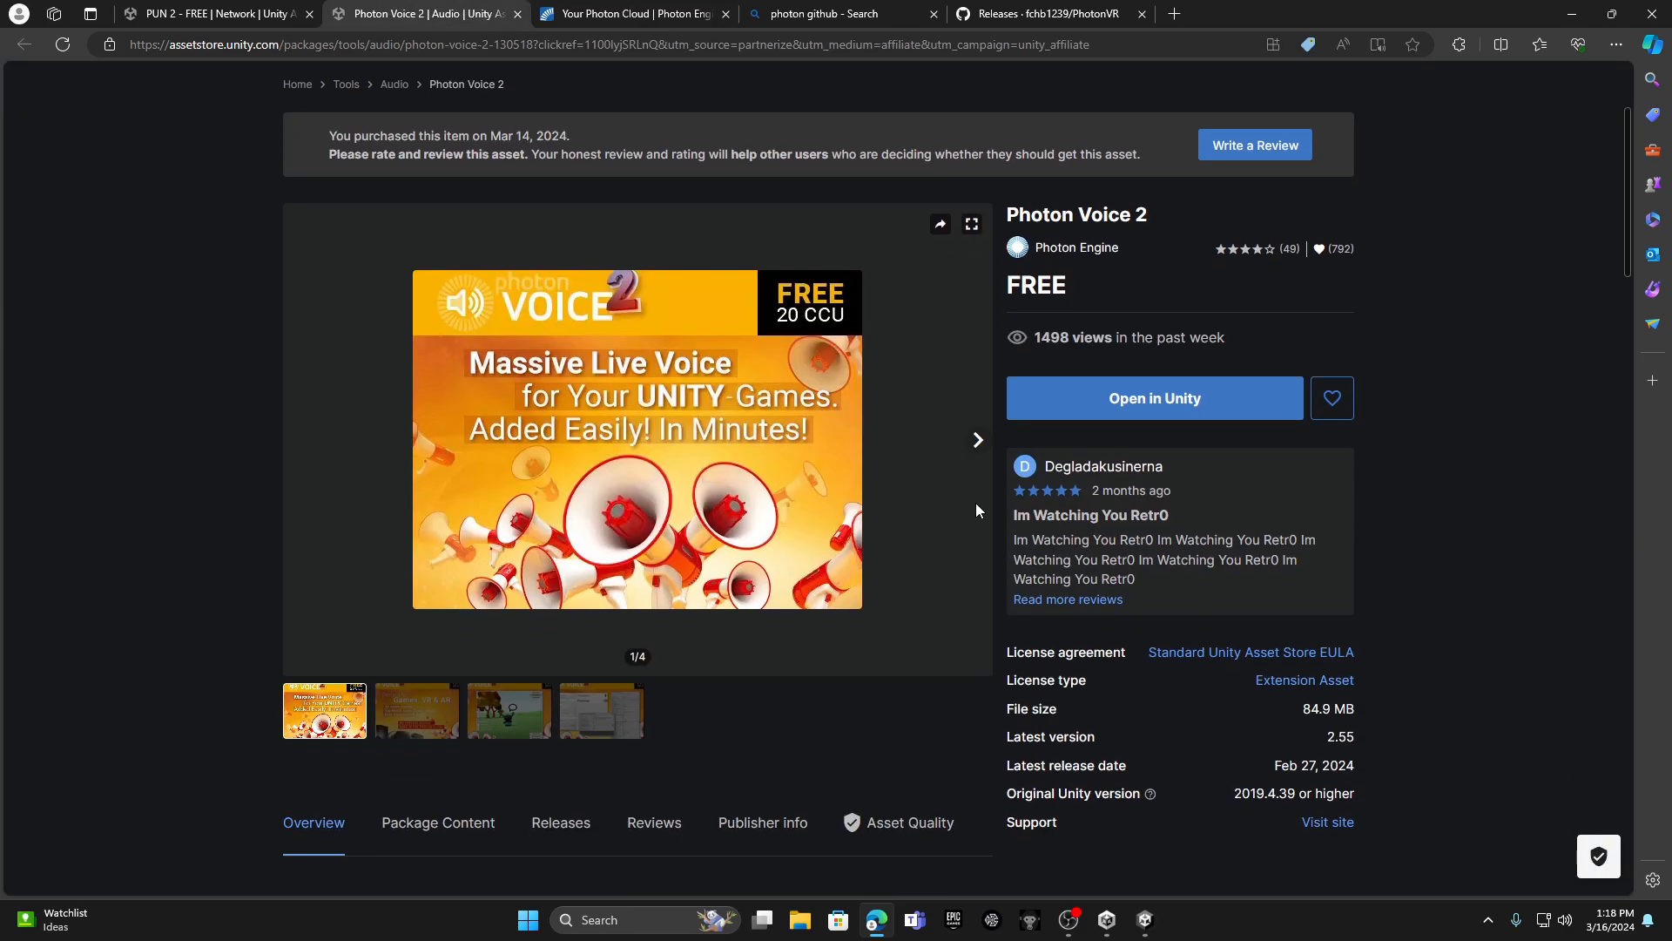
{"action": "left_click", "coordinate": [1155, 398]}
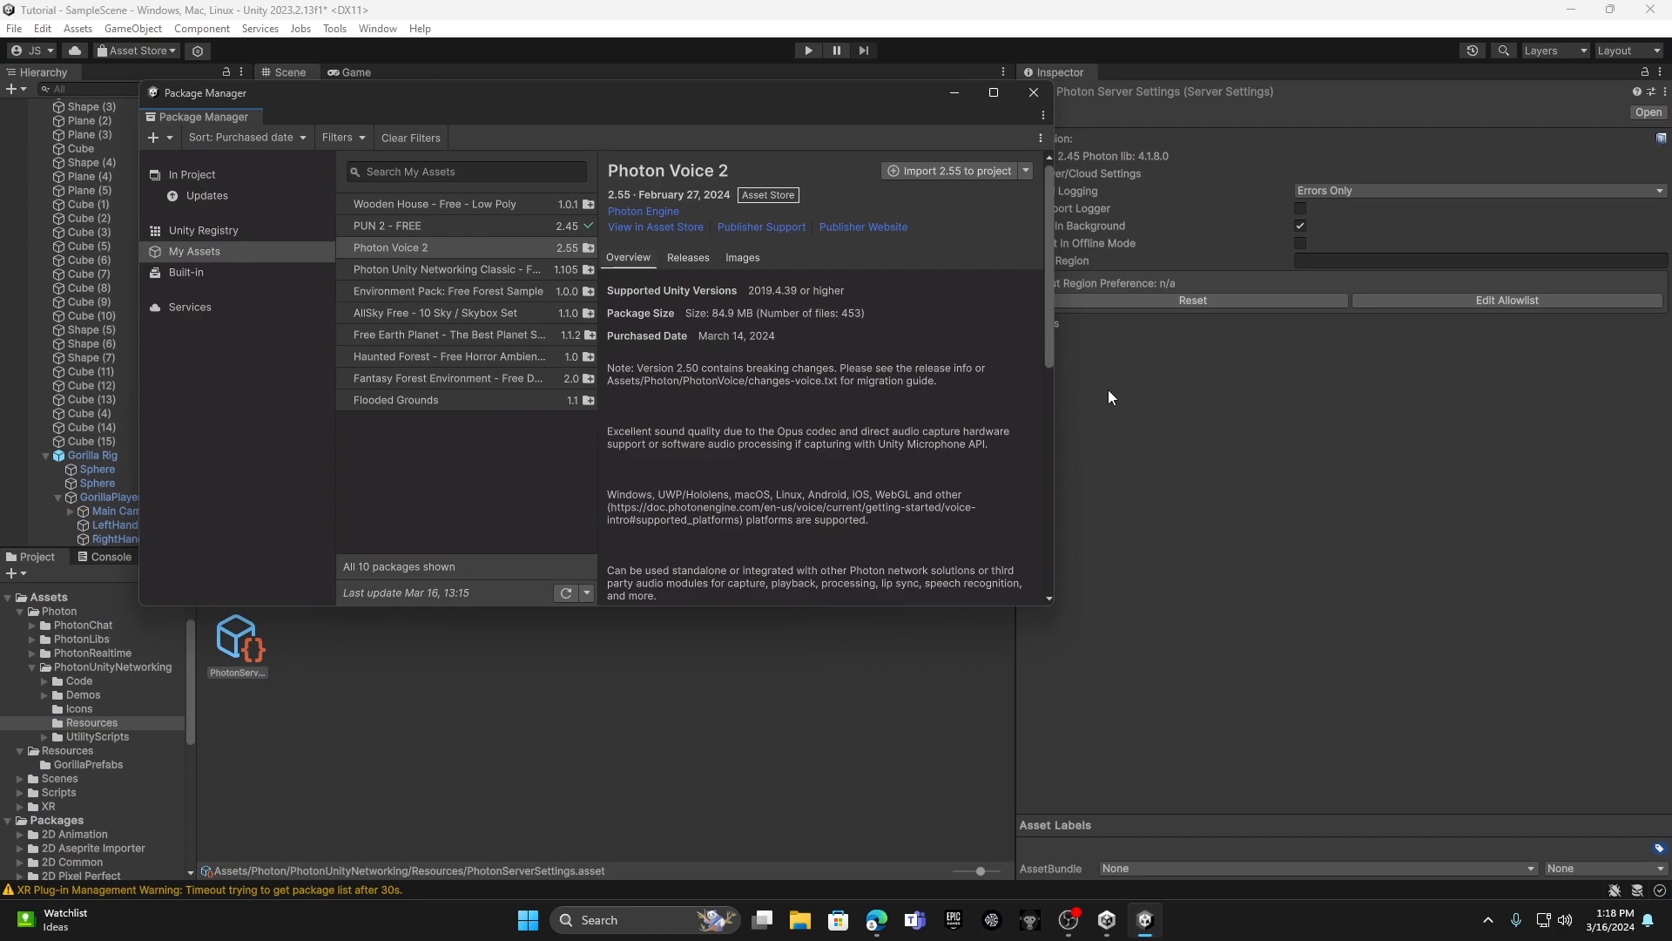
{"action": "left_click", "coordinate": [900, 170]}
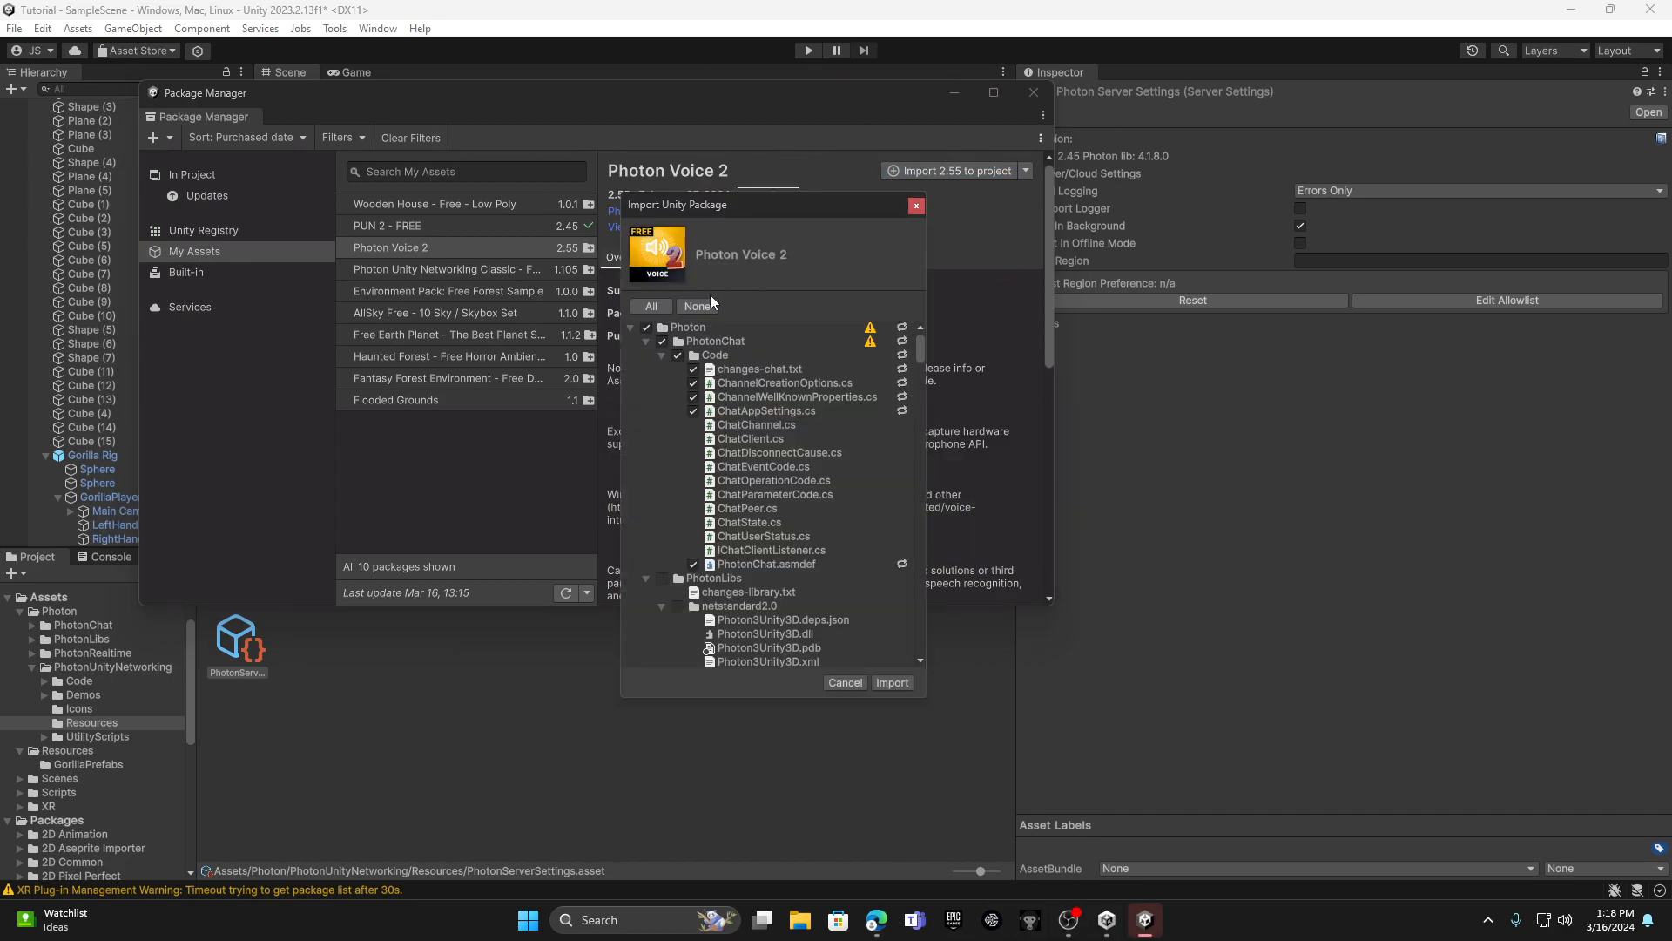
{"action": "left_click", "coordinate": [904, 683]}
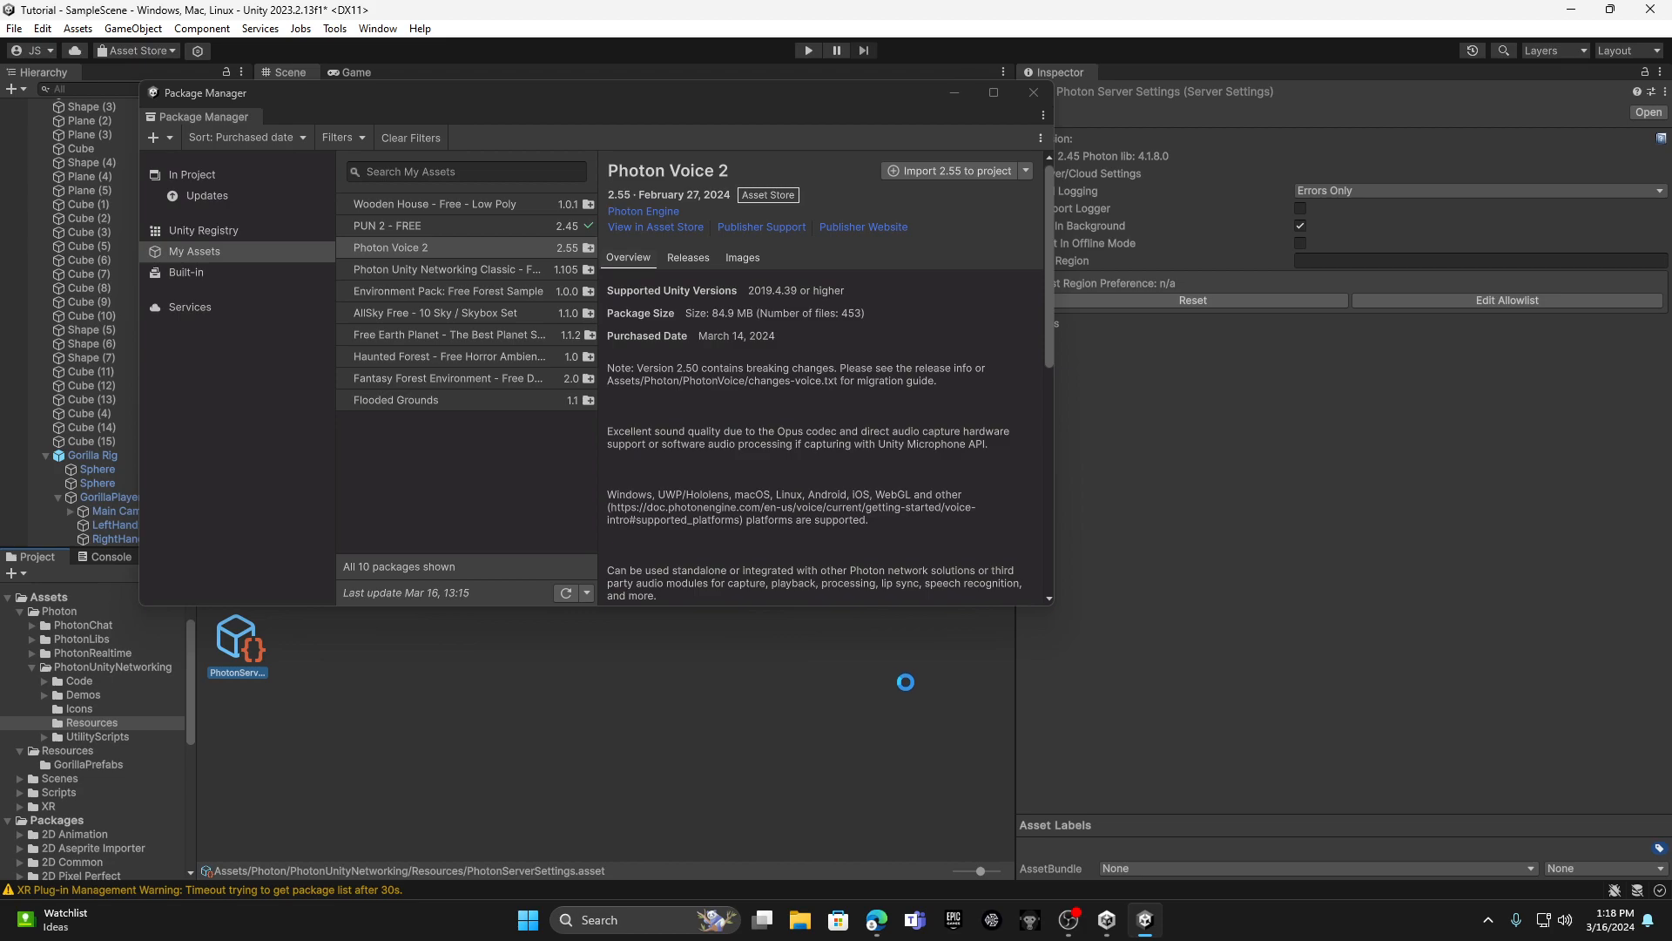
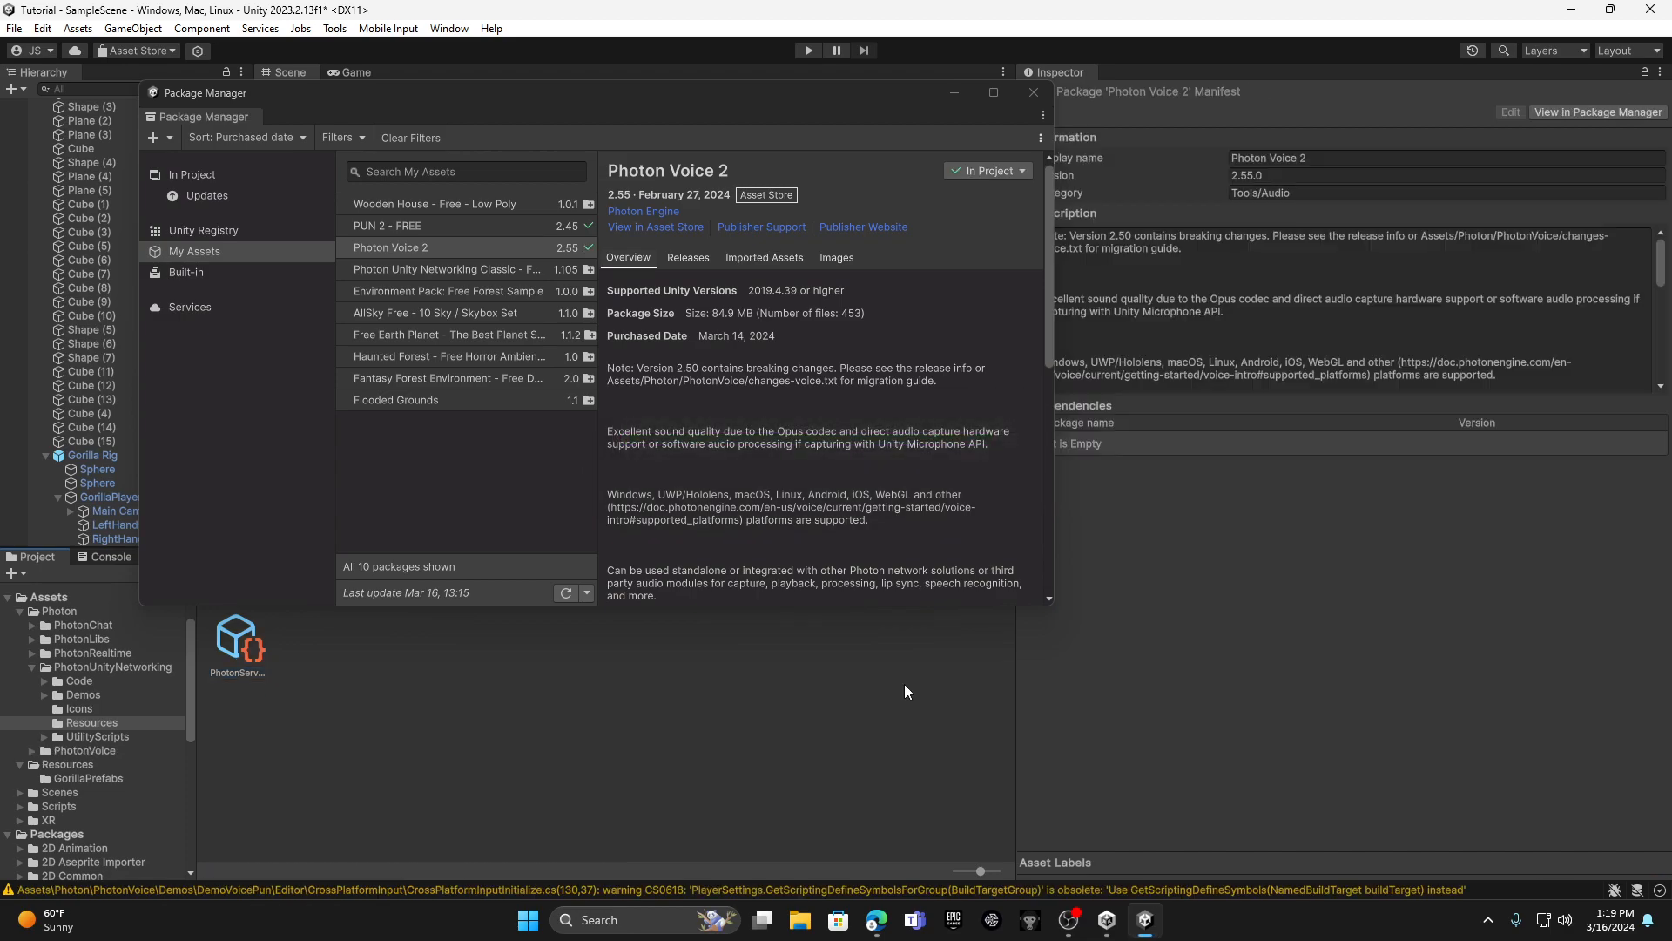
Close the Package Manager and show the top-level Assets folder in the Project panel
{"action": "left_click", "coordinate": [1035, 93]}
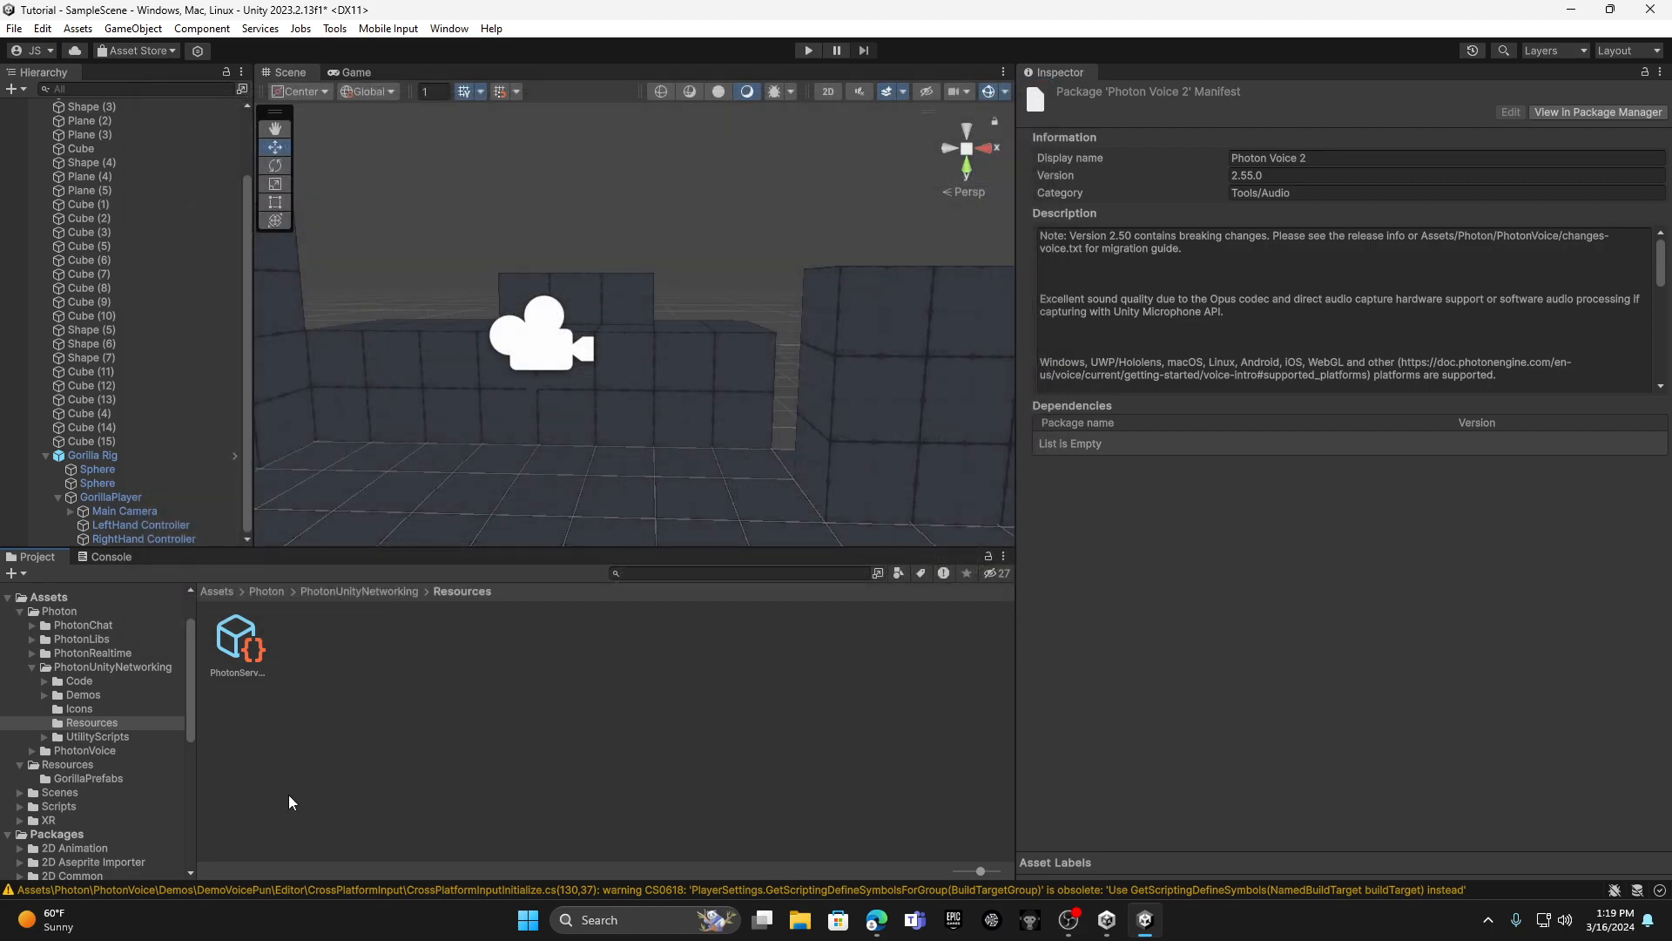
{"action": "left_click", "coordinate": [52, 598]}
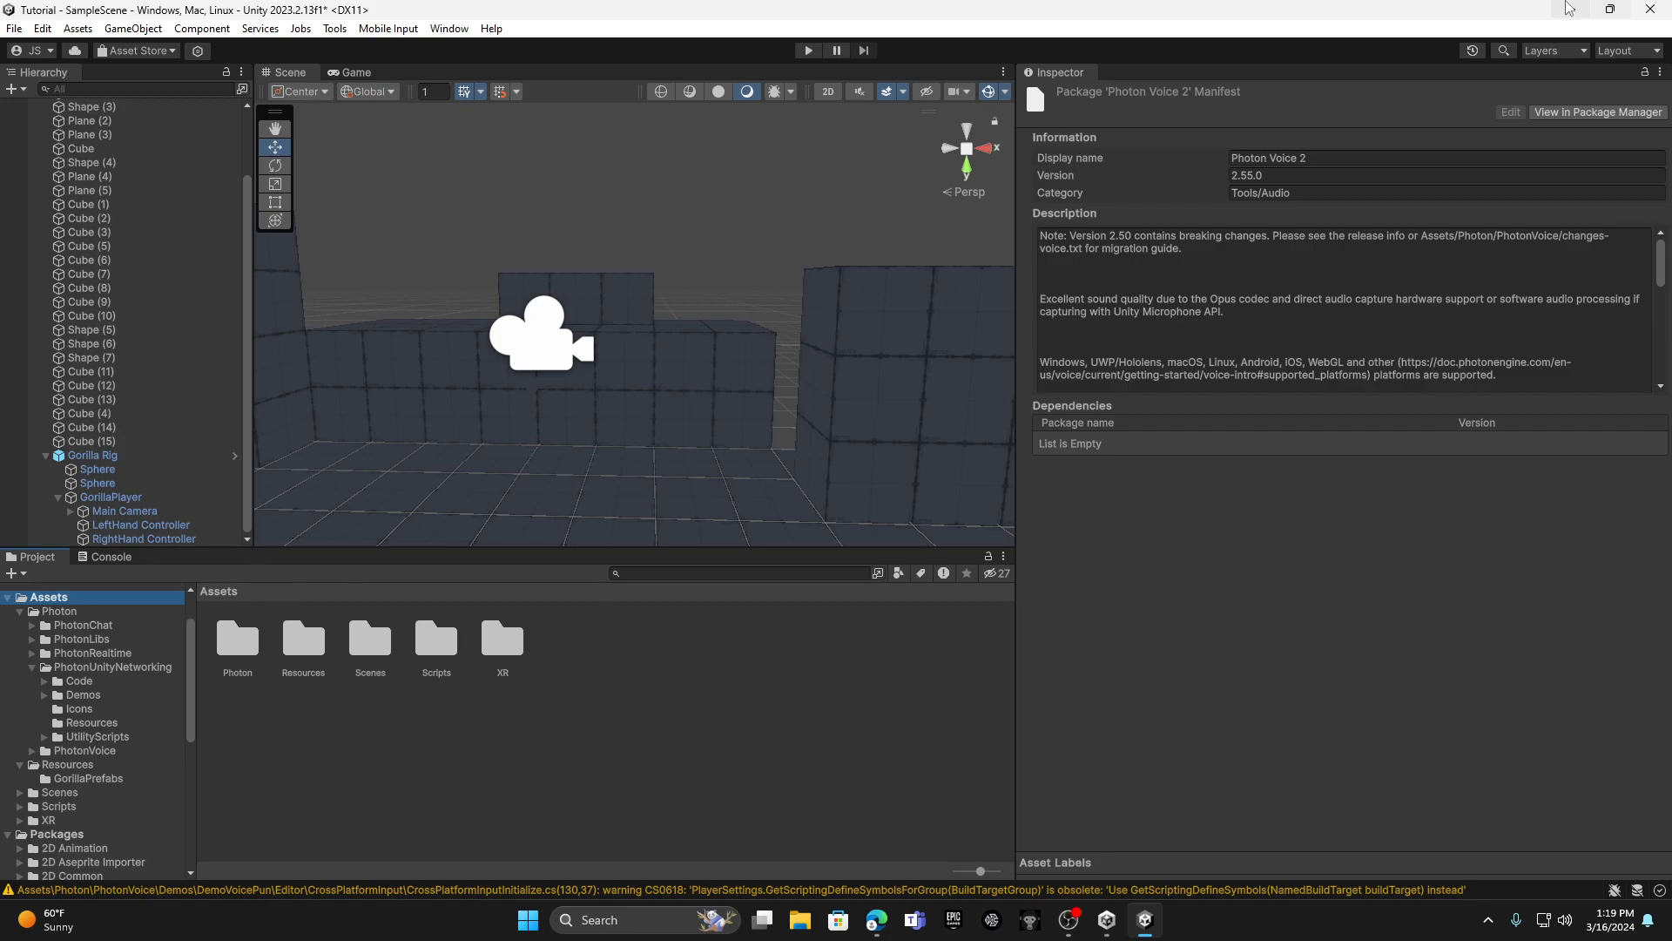
{"action": "left_click", "coordinate": [1571, 9]}
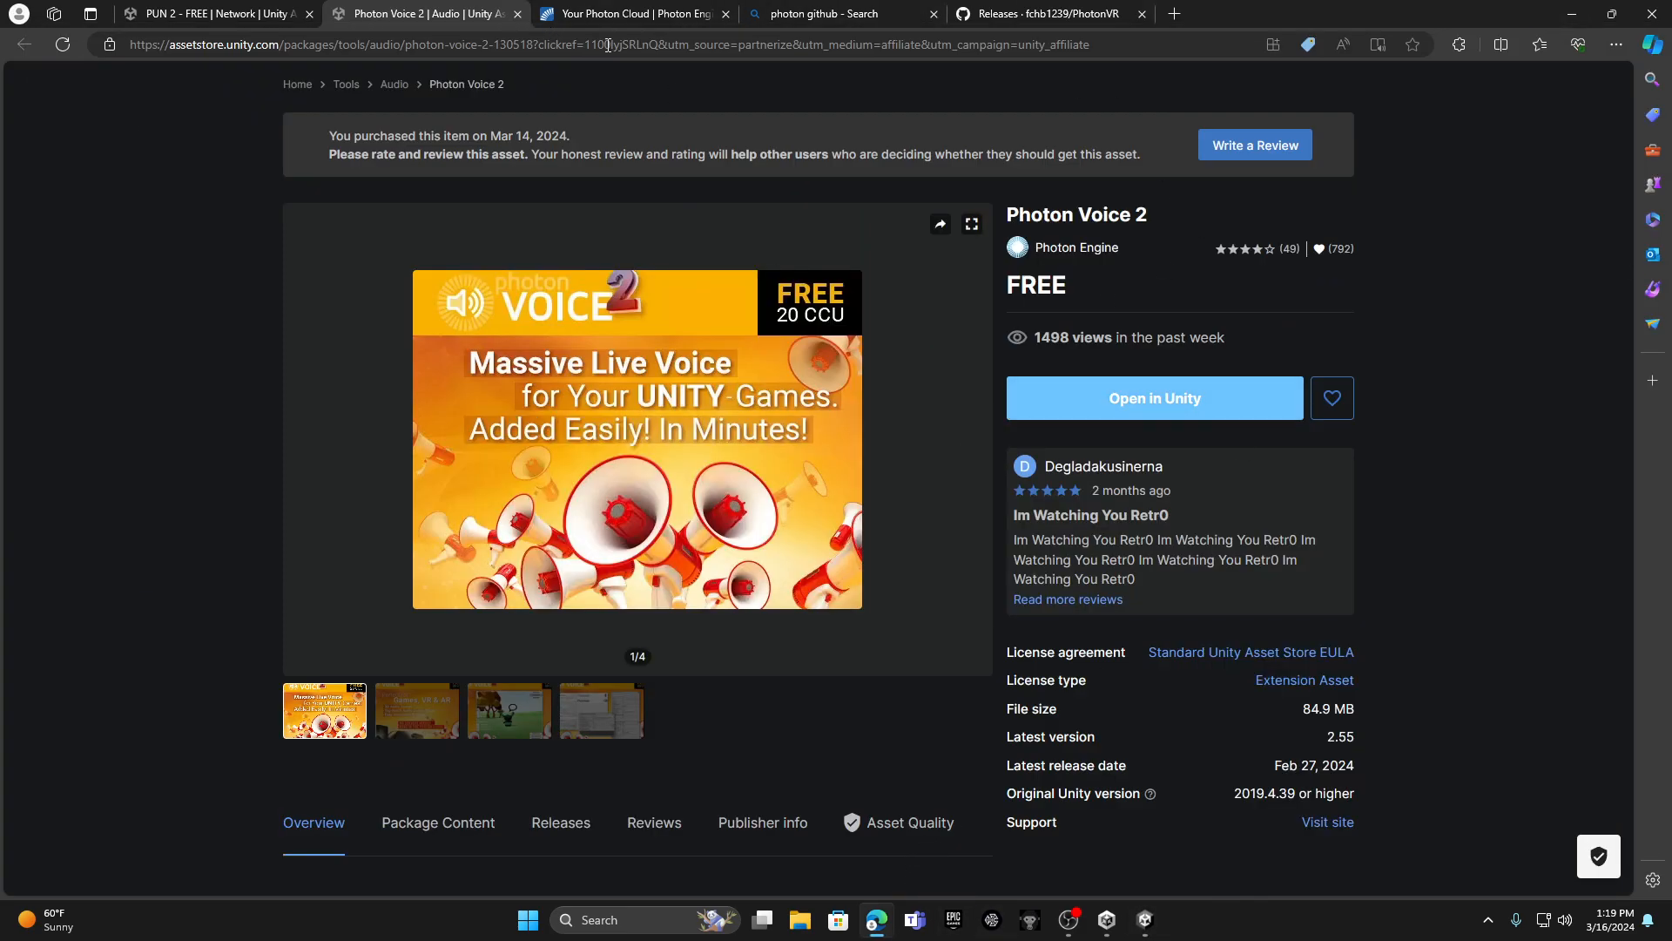
Download PhotonVR_09082023.unitypackage from the PhotonVR 0.0.5 pre-release and show it in Downloads
{"action": "left_click", "coordinate": [1028, 10]}
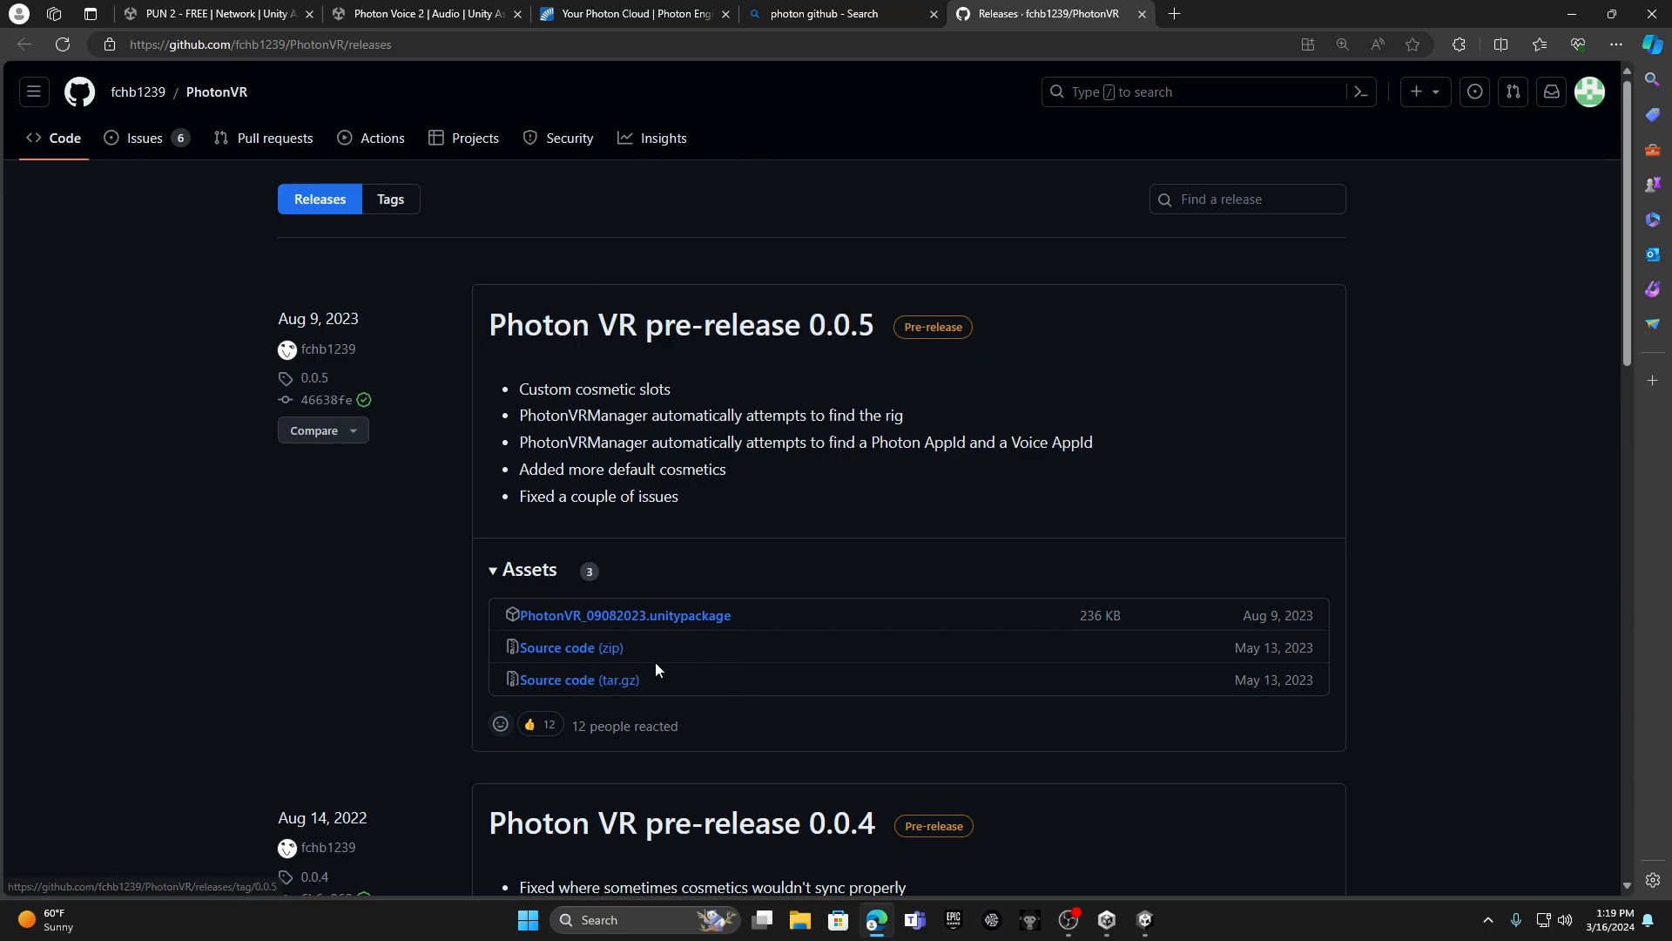
{"action": "left_click", "coordinate": [610, 616]}
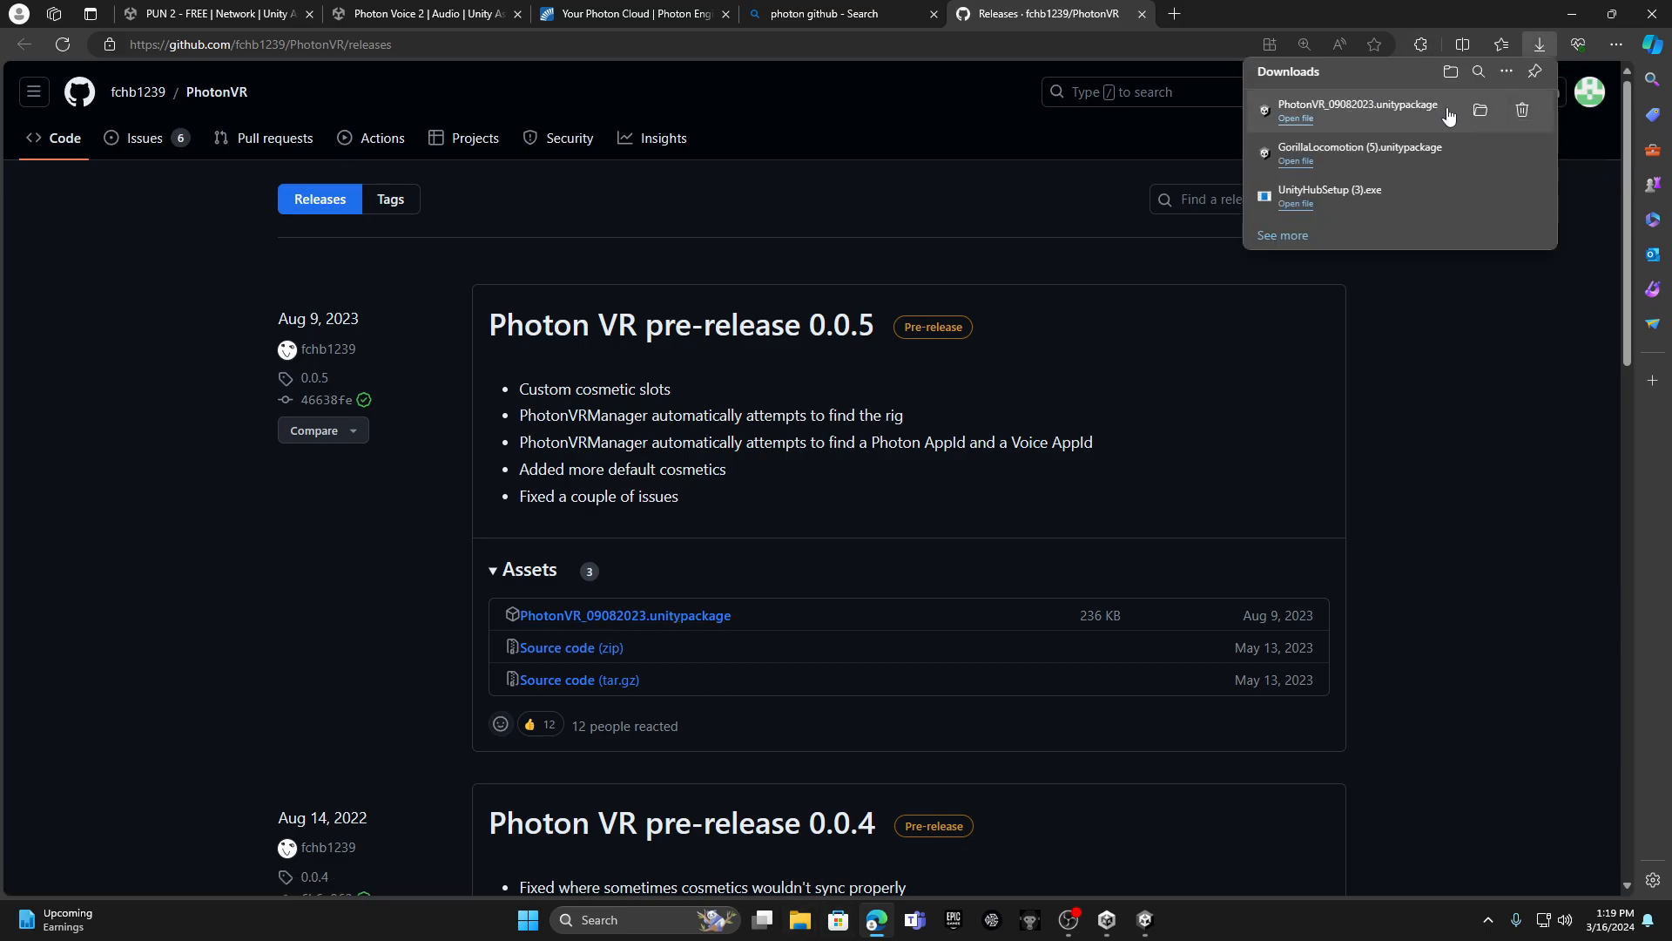
{"action": "left_click", "coordinate": [1480, 110]}
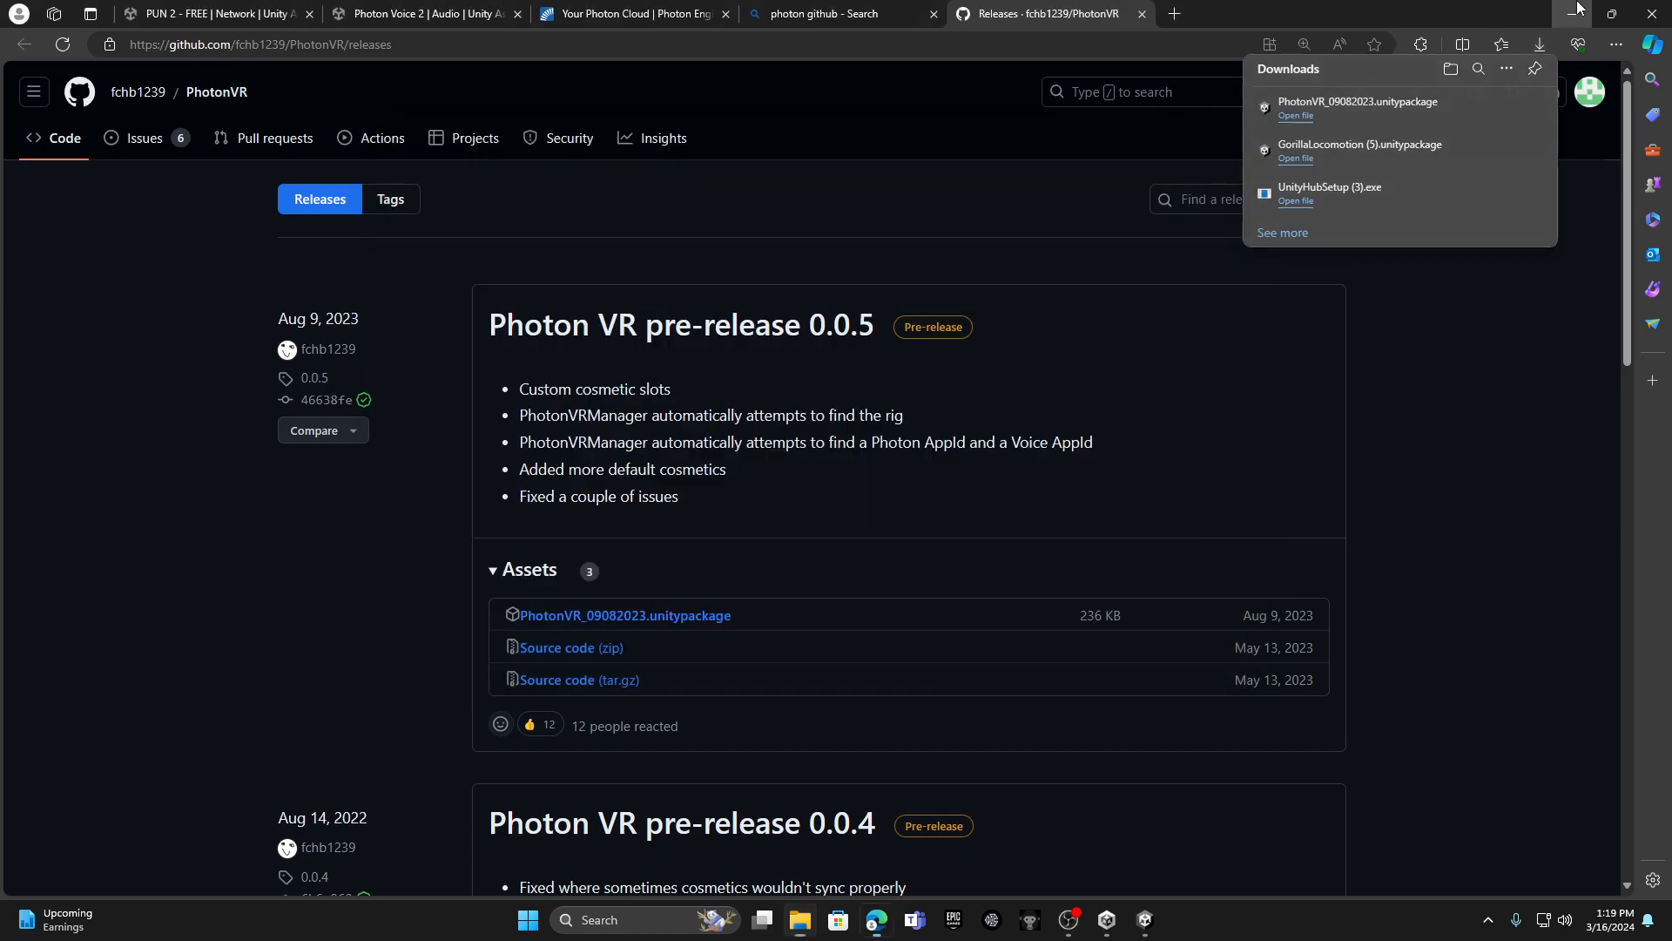
{"action": "left_click", "coordinate": [1575, 13]}
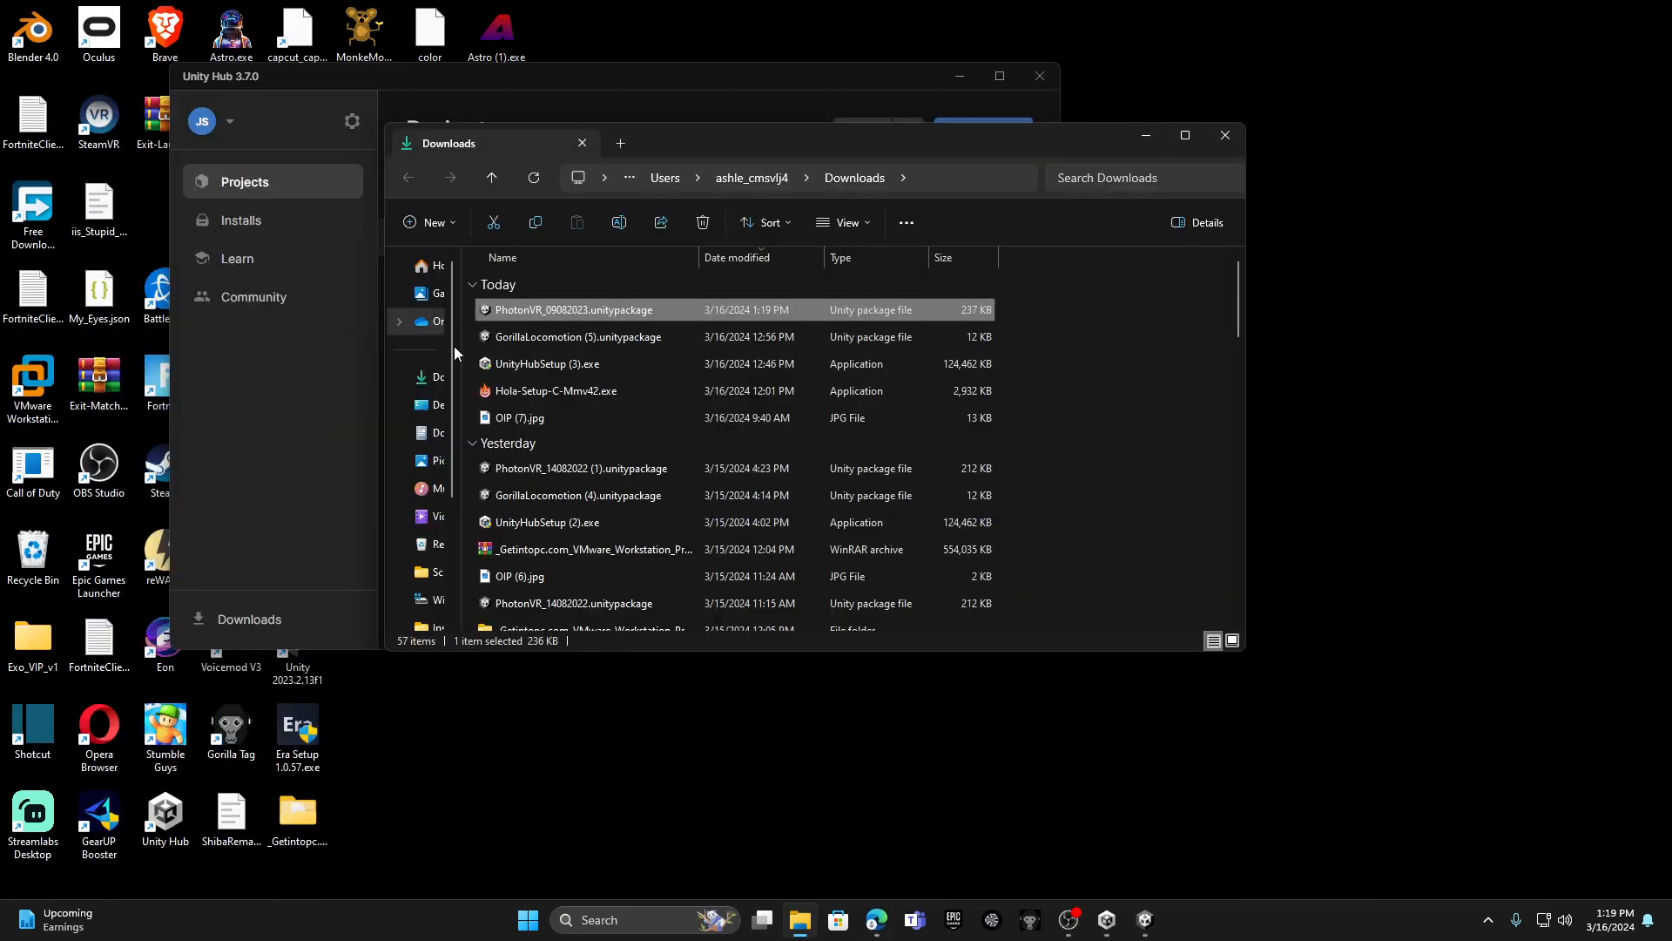
Drop PhotonVR_09082023.unitypackage into Assets, import all files, and allow script updates for just these files
{"action": "left_click", "coordinate": [1146, 926]}
{"action": "left_click", "coordinate": [801, 920]}
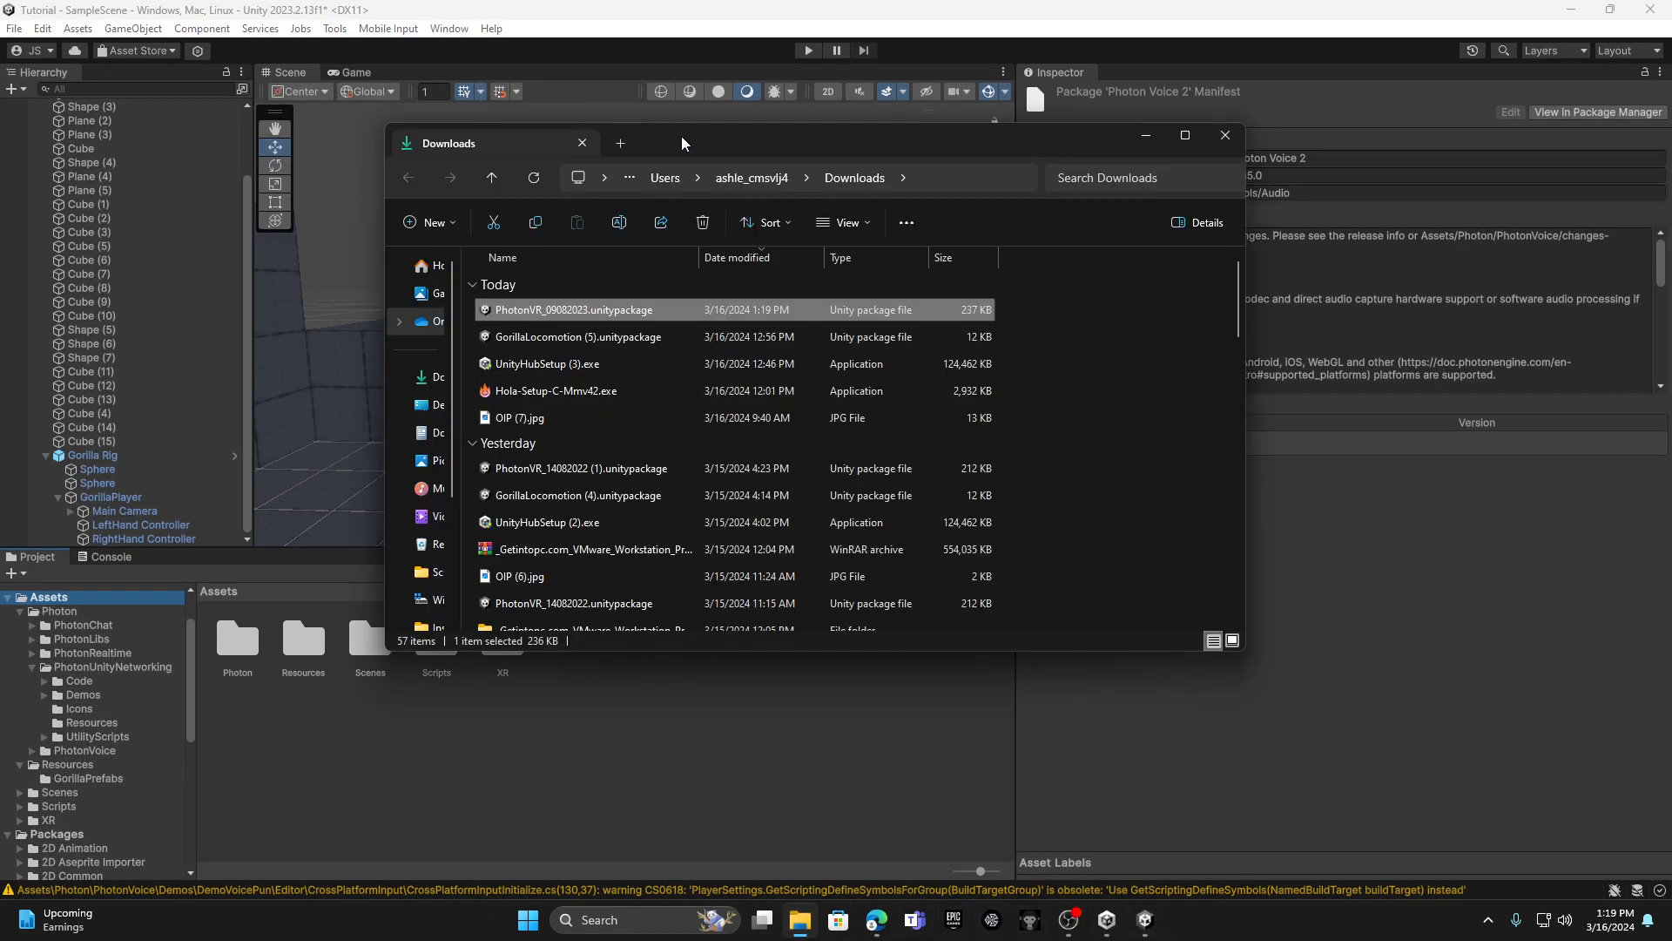
{"action": "left_click_drag", "start_coordinate": [683, 141], "coordinate": [1051, 103]}
{"action": "left_click_drag", "start_coordinate": [906, 271], "coordinate": [607, 680]}
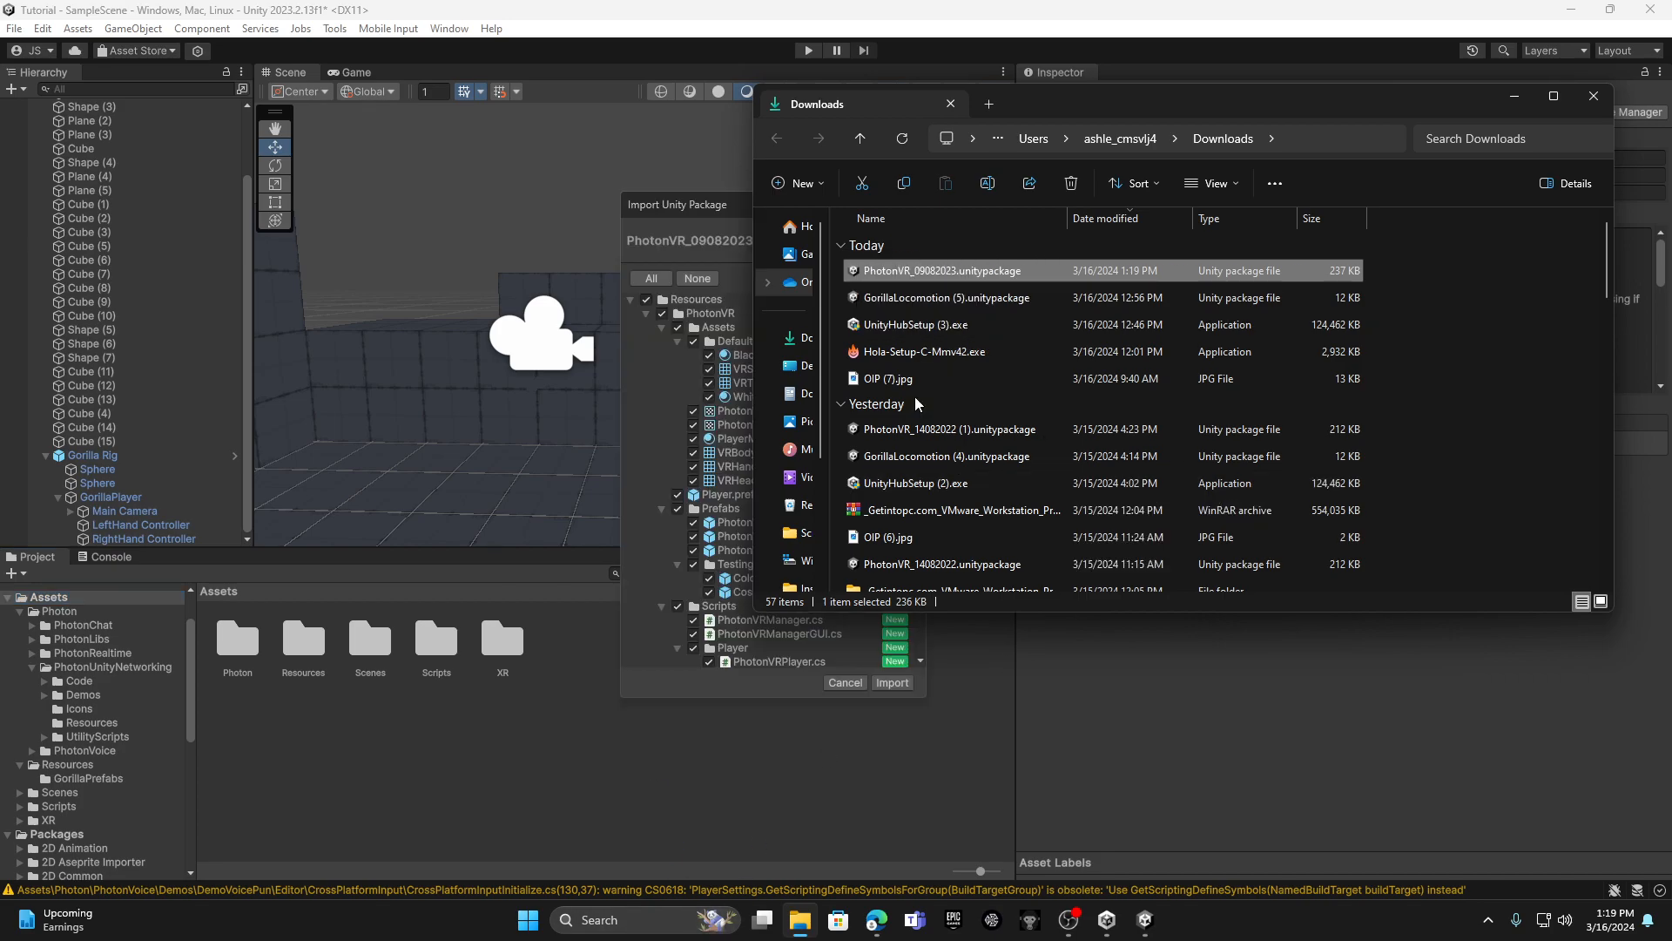
{"action": "left_click", "coordinate": [1594, 97]}
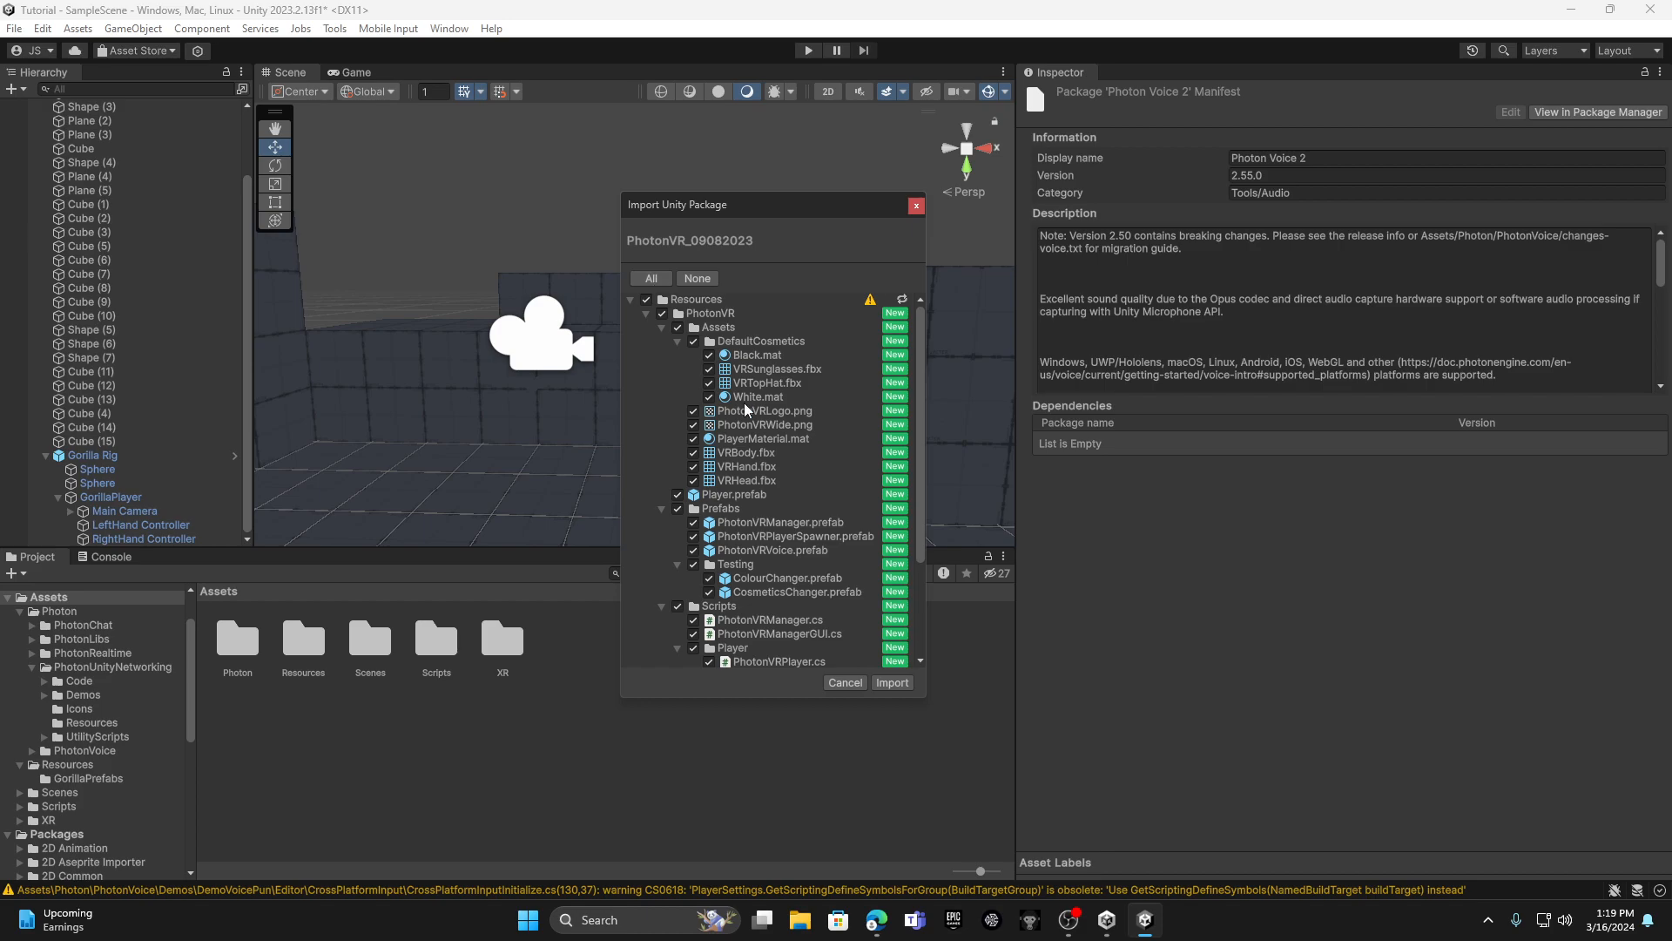
{"action": "left_click", "coordinate": [892, 682]}
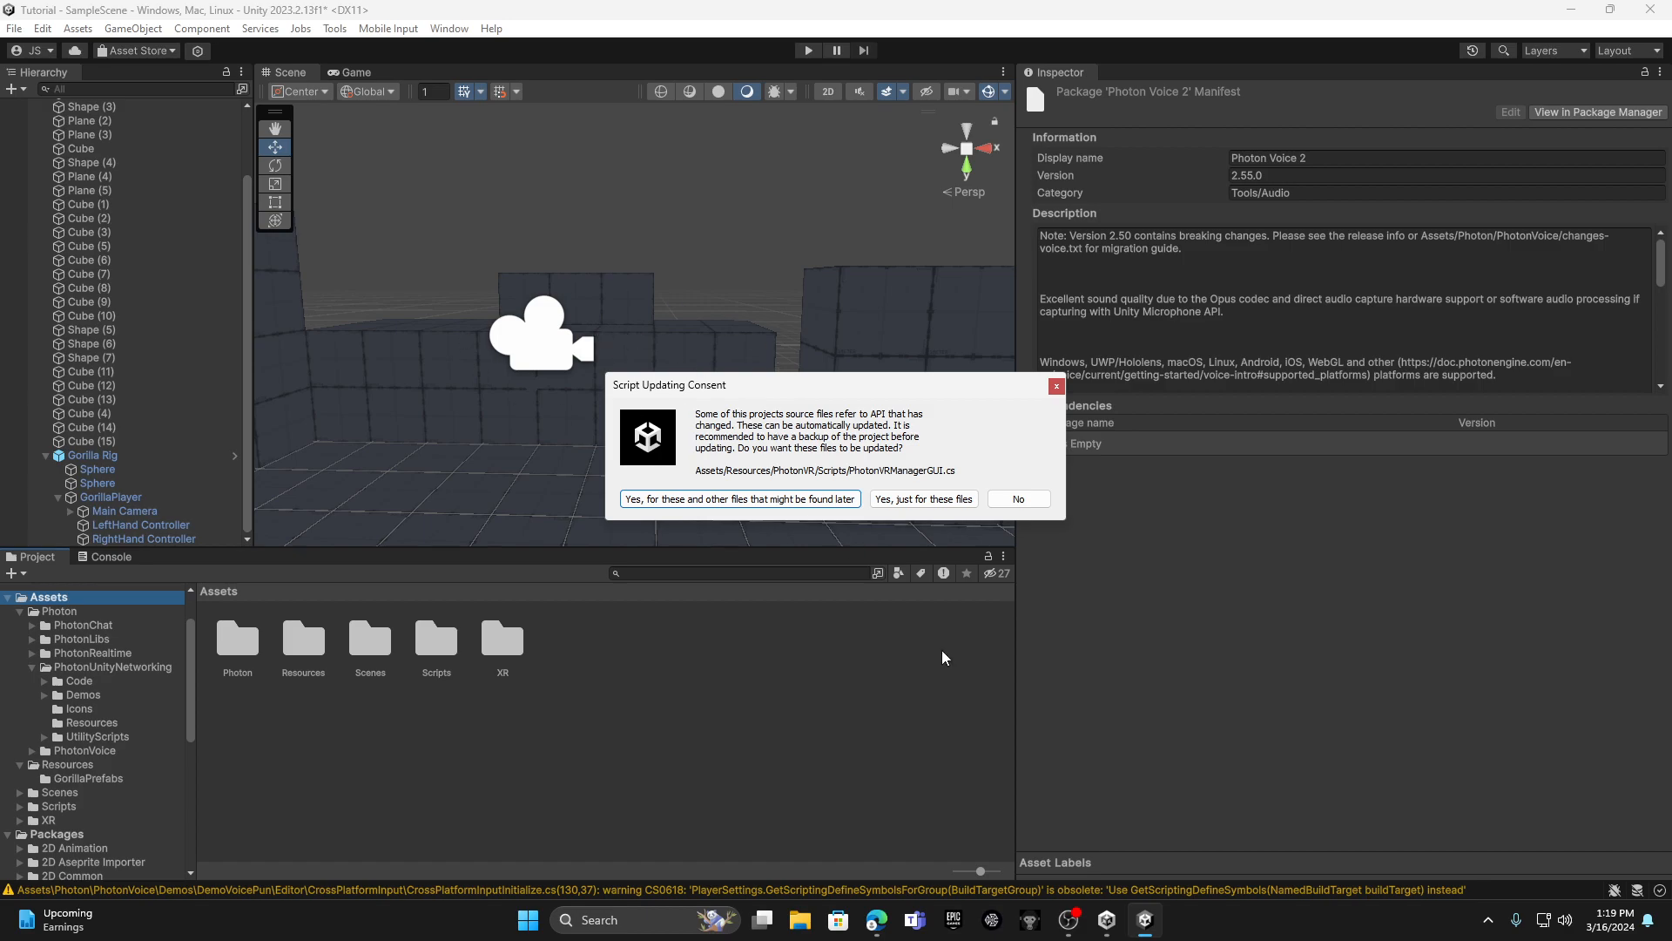
{"action": "left_click", "coordinate": [933, 500]}
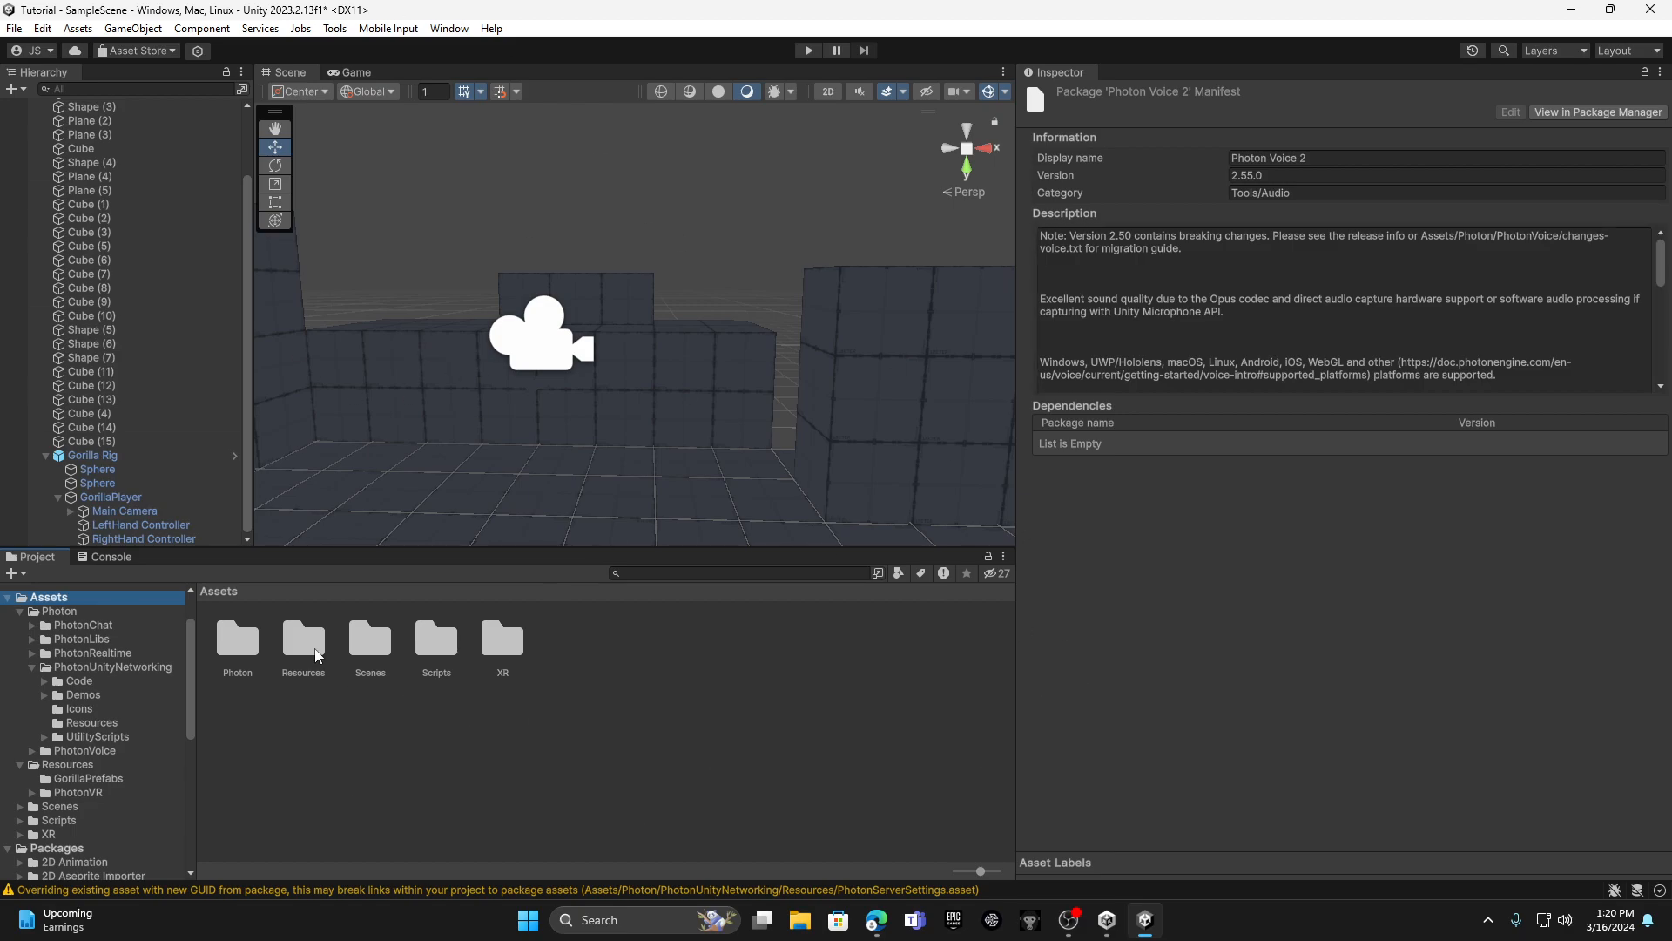
Open Resources > PhotonVR > Prefabs and place the first PhotonVR prefab into the scene
{"action": "double_click", "coordinate": [303, 641]}
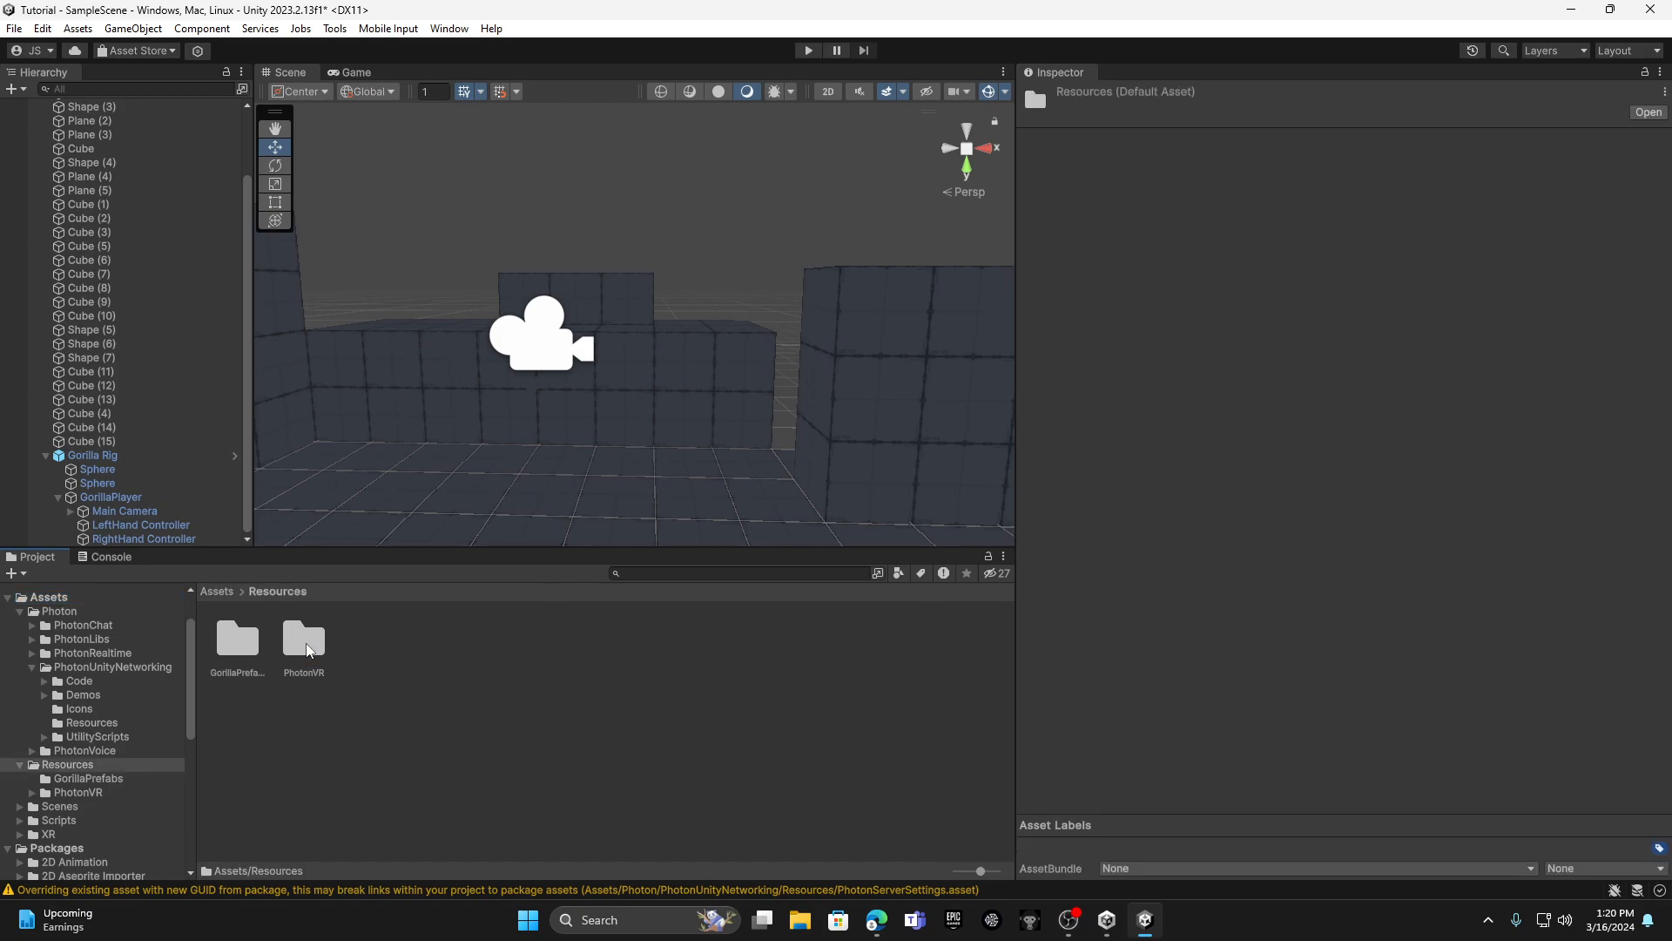
{"action": "double_click", "coordinate": [305, 642]}
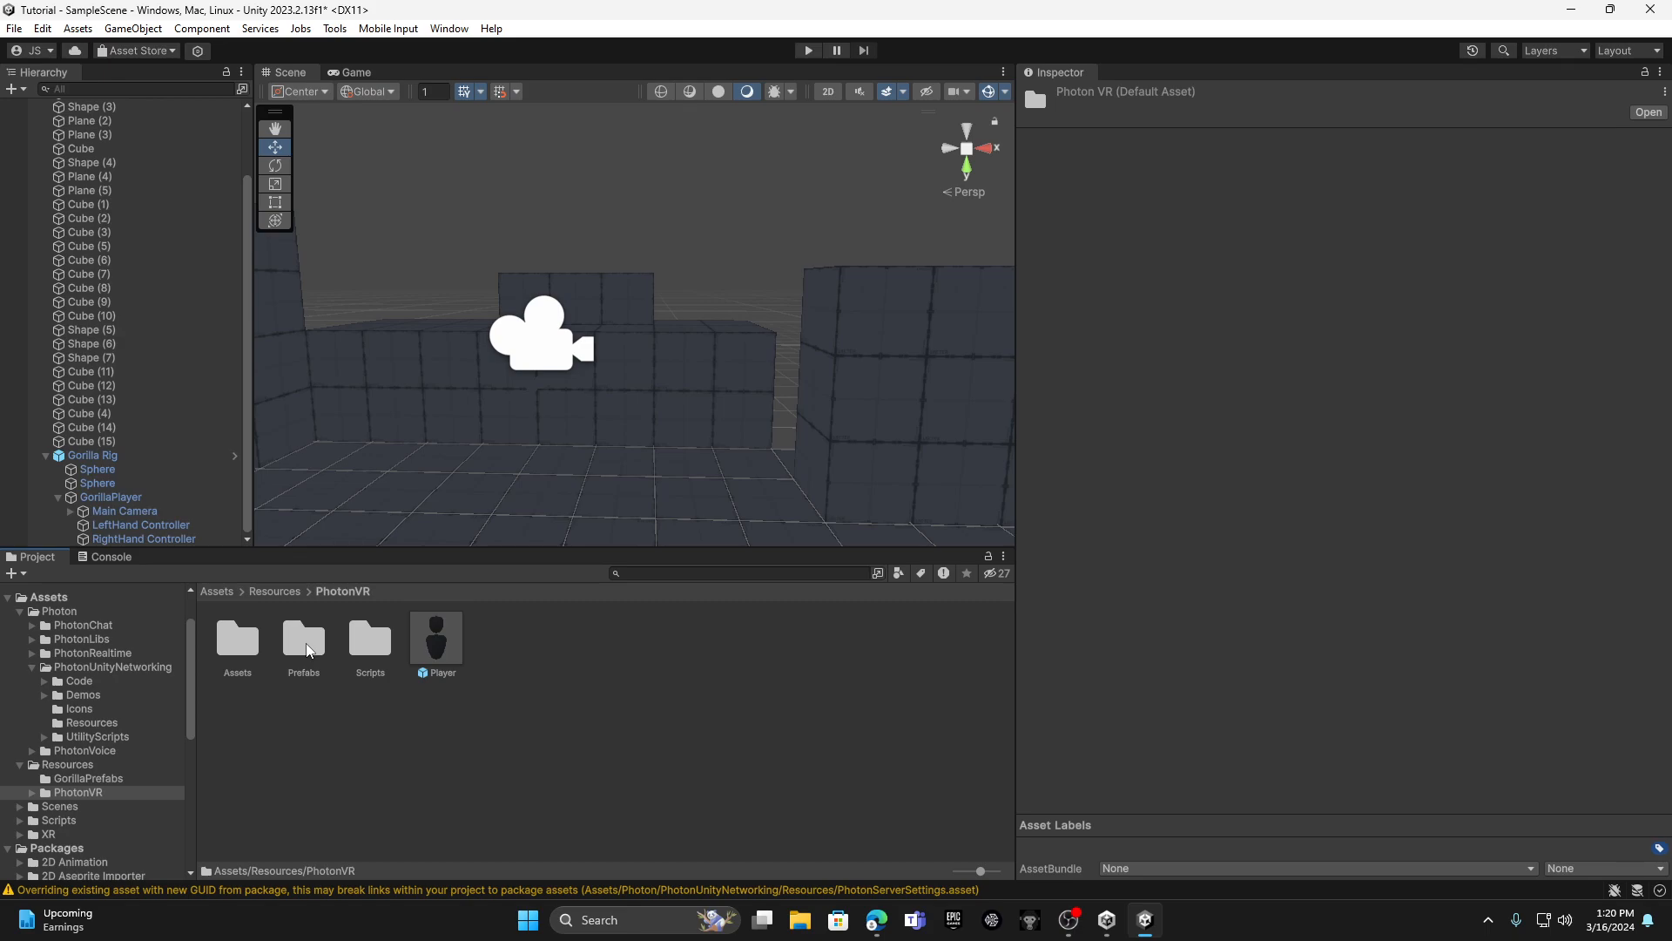
{"action": "double_click", "coordinate": [304, 643]}
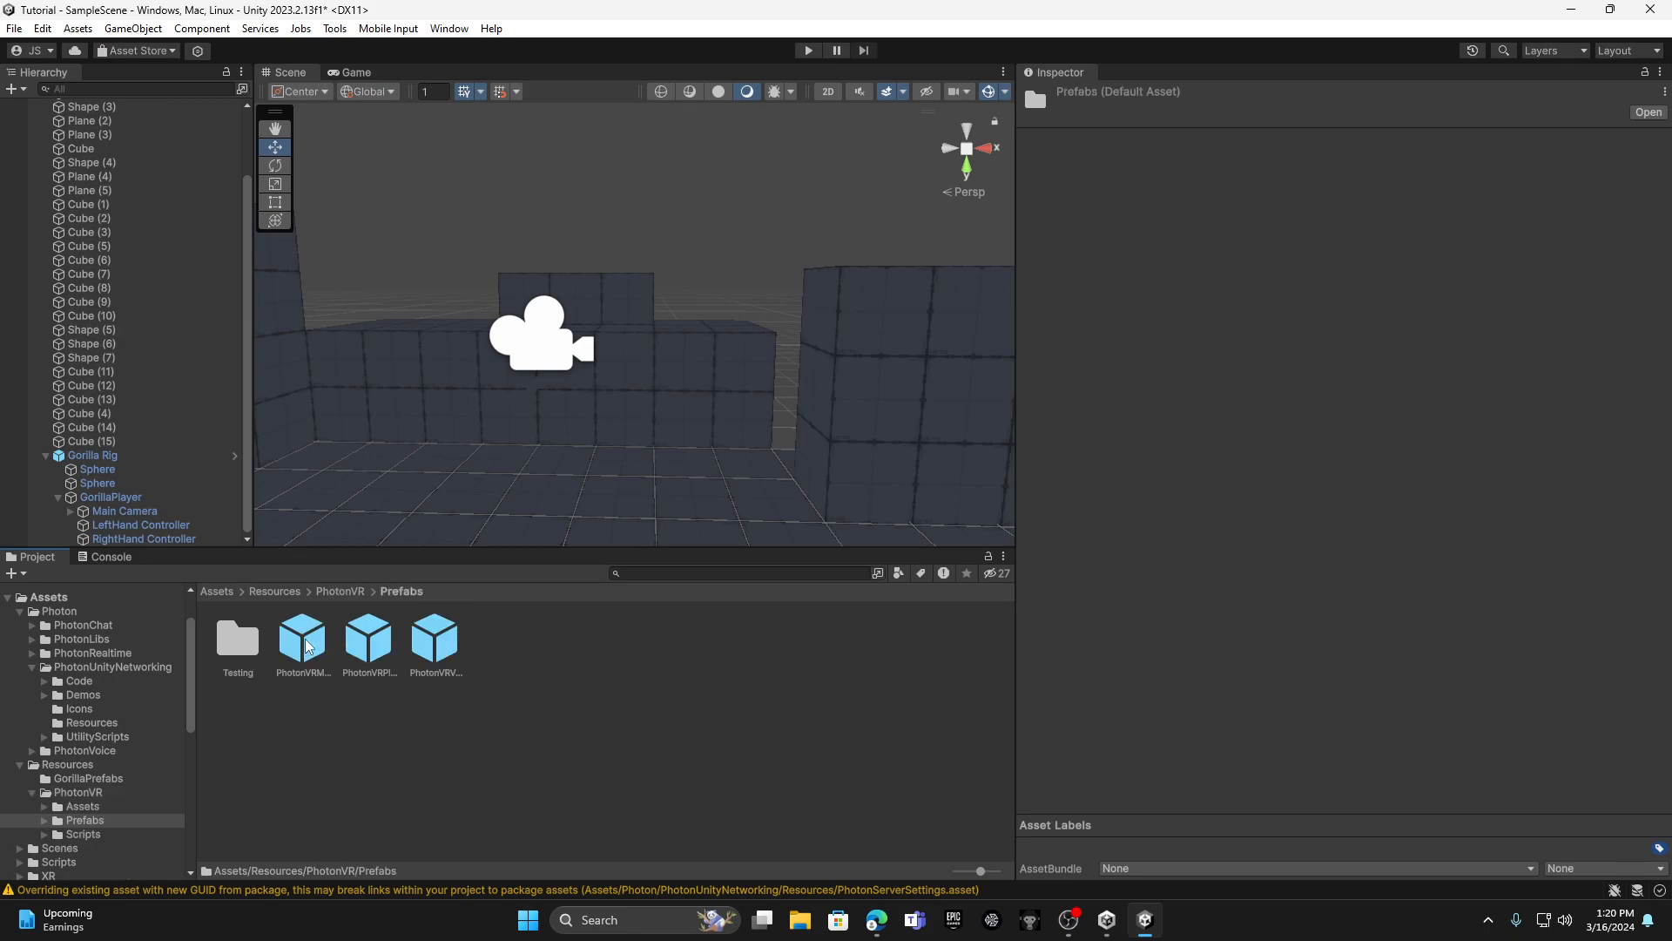
{"action": "left_click_drag", "start_coordinate": [303, 643], "coordinate": [366, 653]}
{"action": "left_click", "coordinate": [995, 393]}
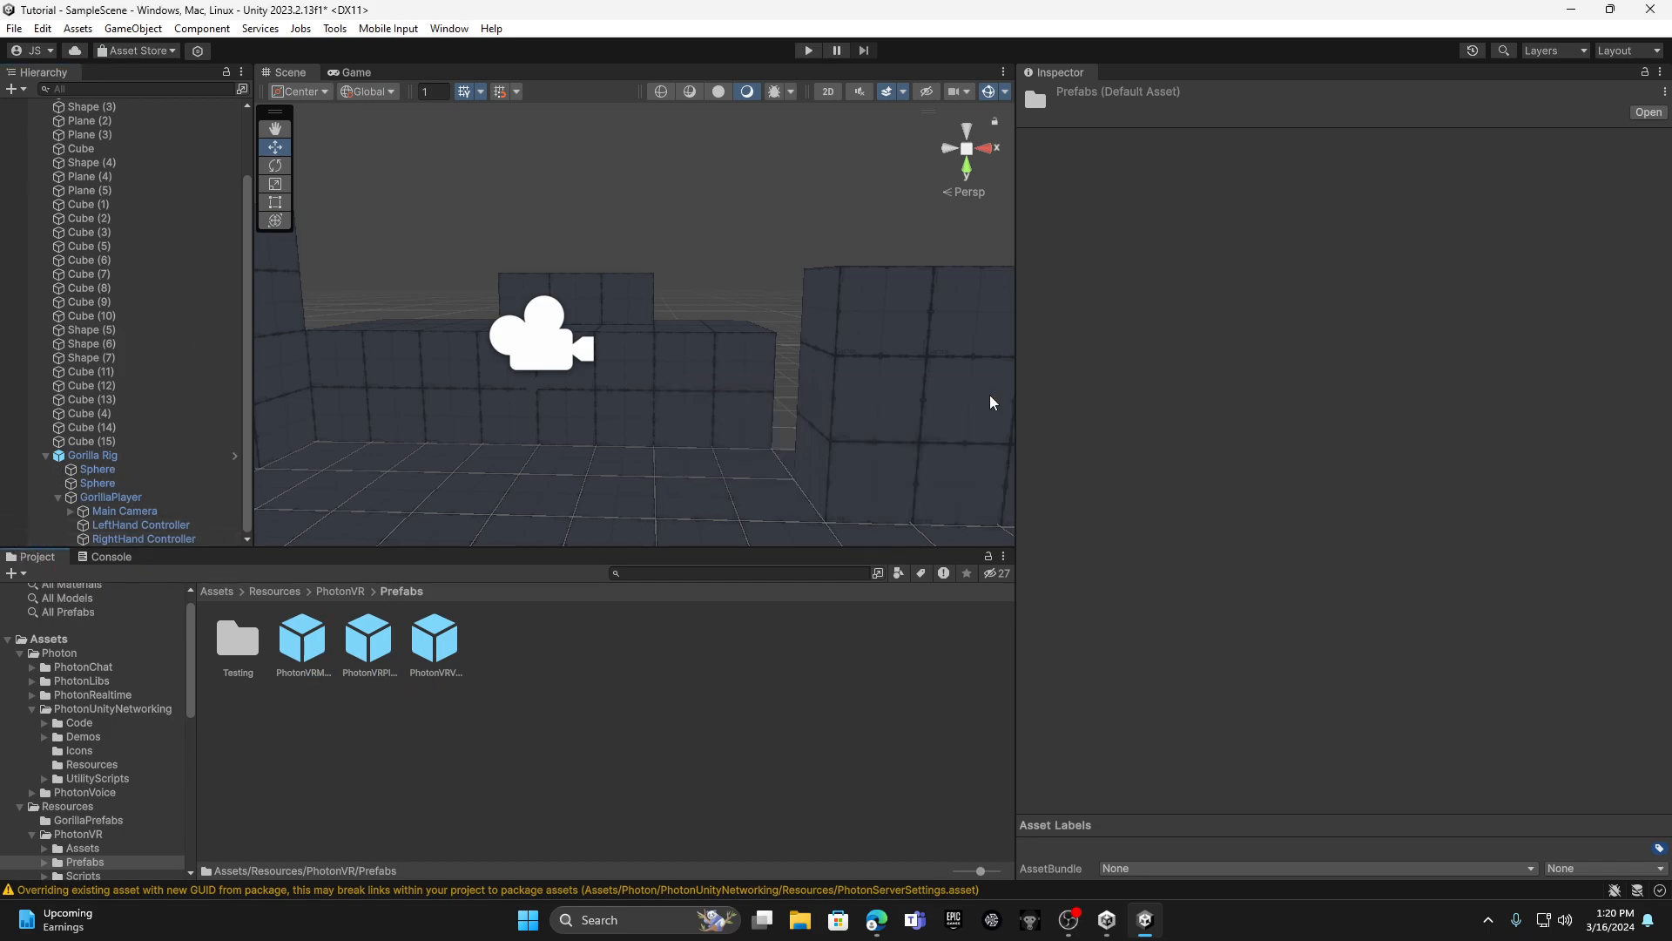
{"action": "left_click", "coordinate": [45, 456]}
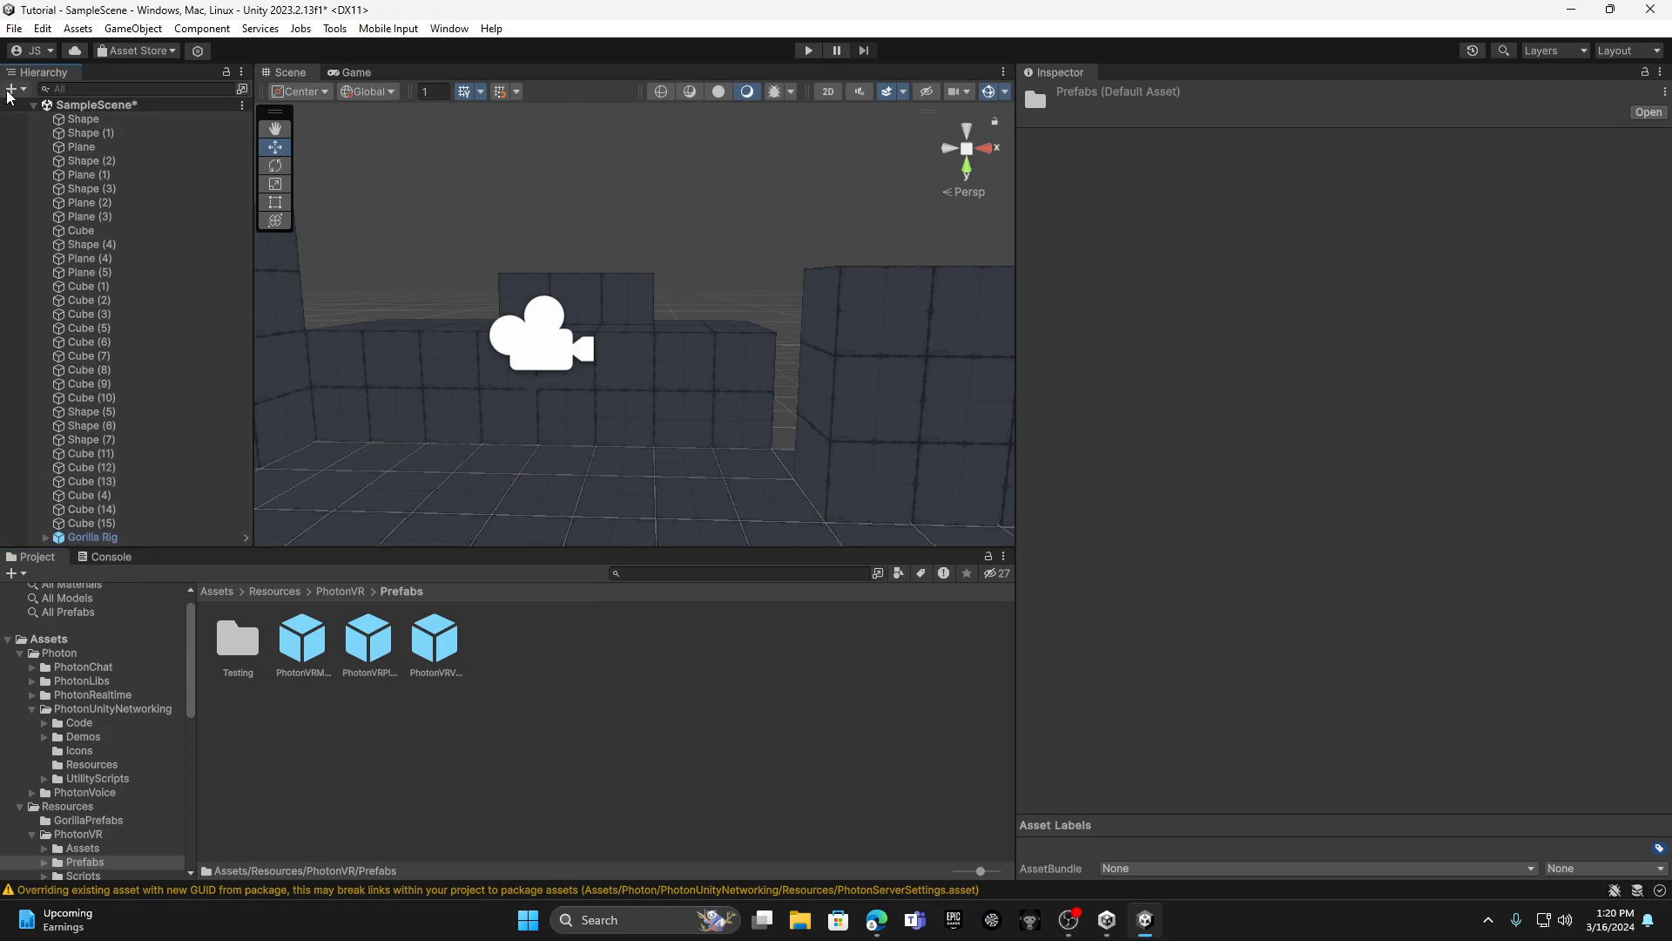
{"action": "left_click", "coordinate": [32, 105]}
{"action": "left_click", "coordinate": [31, 109]}
{"action": "left_click", "coordinate": [30, 109]}
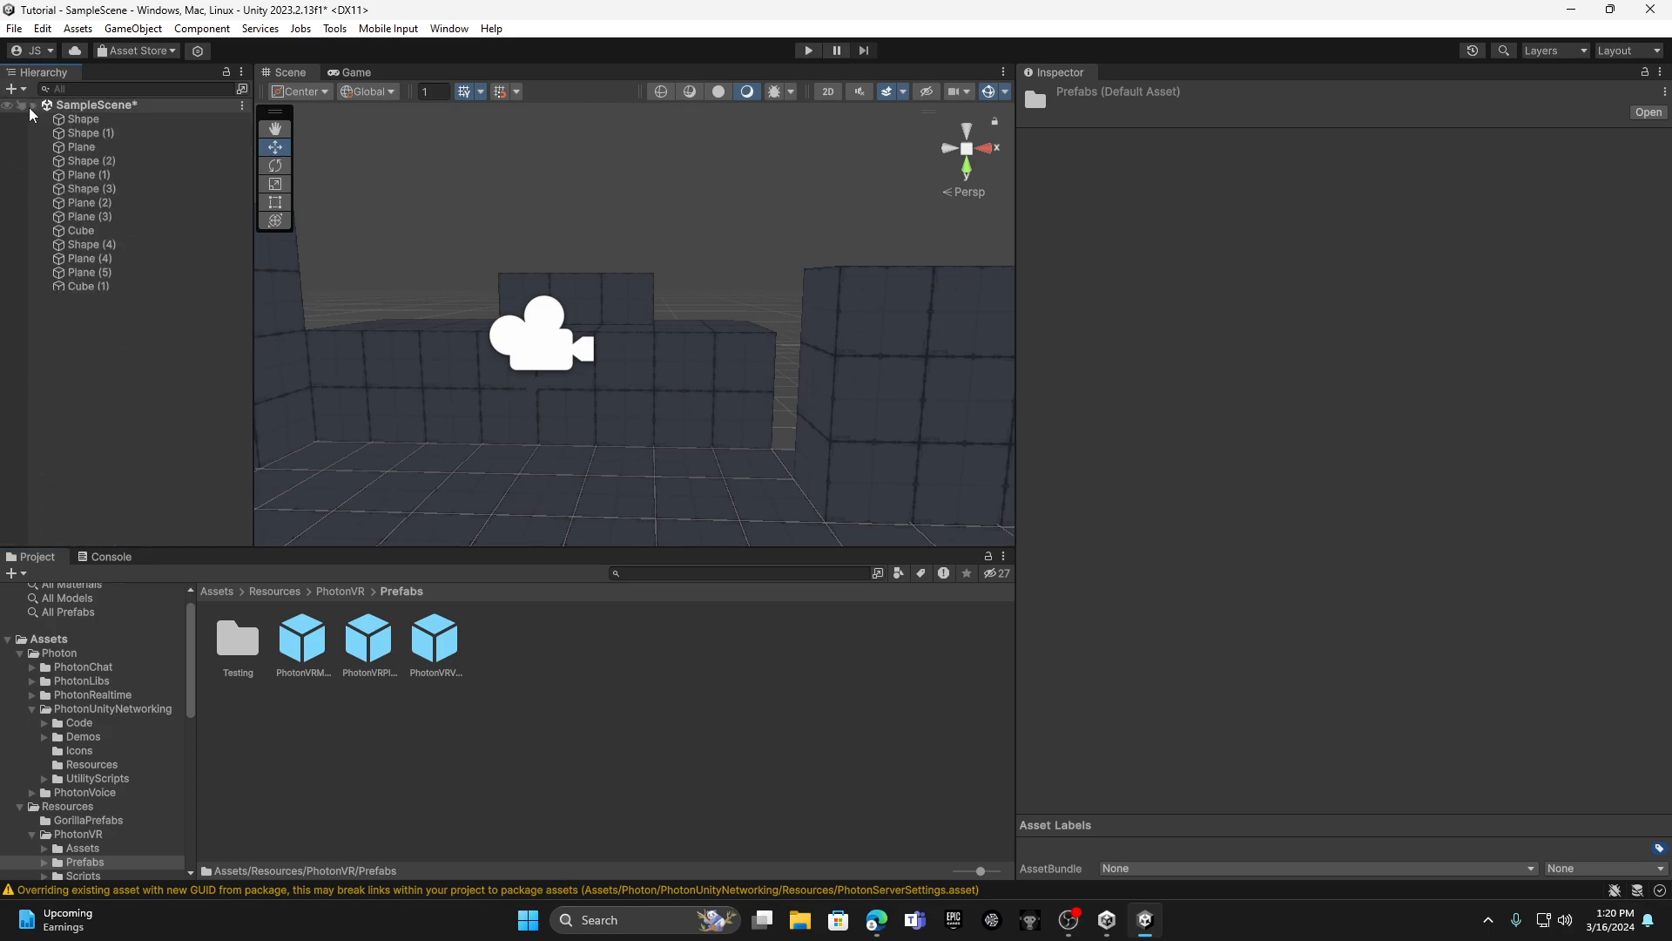
Add the PhotonVRManager prefab to the SampleScene Hierarchy
{"action": "left_click_drag", "start_coordinate": [354, 634], "coordinate": [59, 298]}
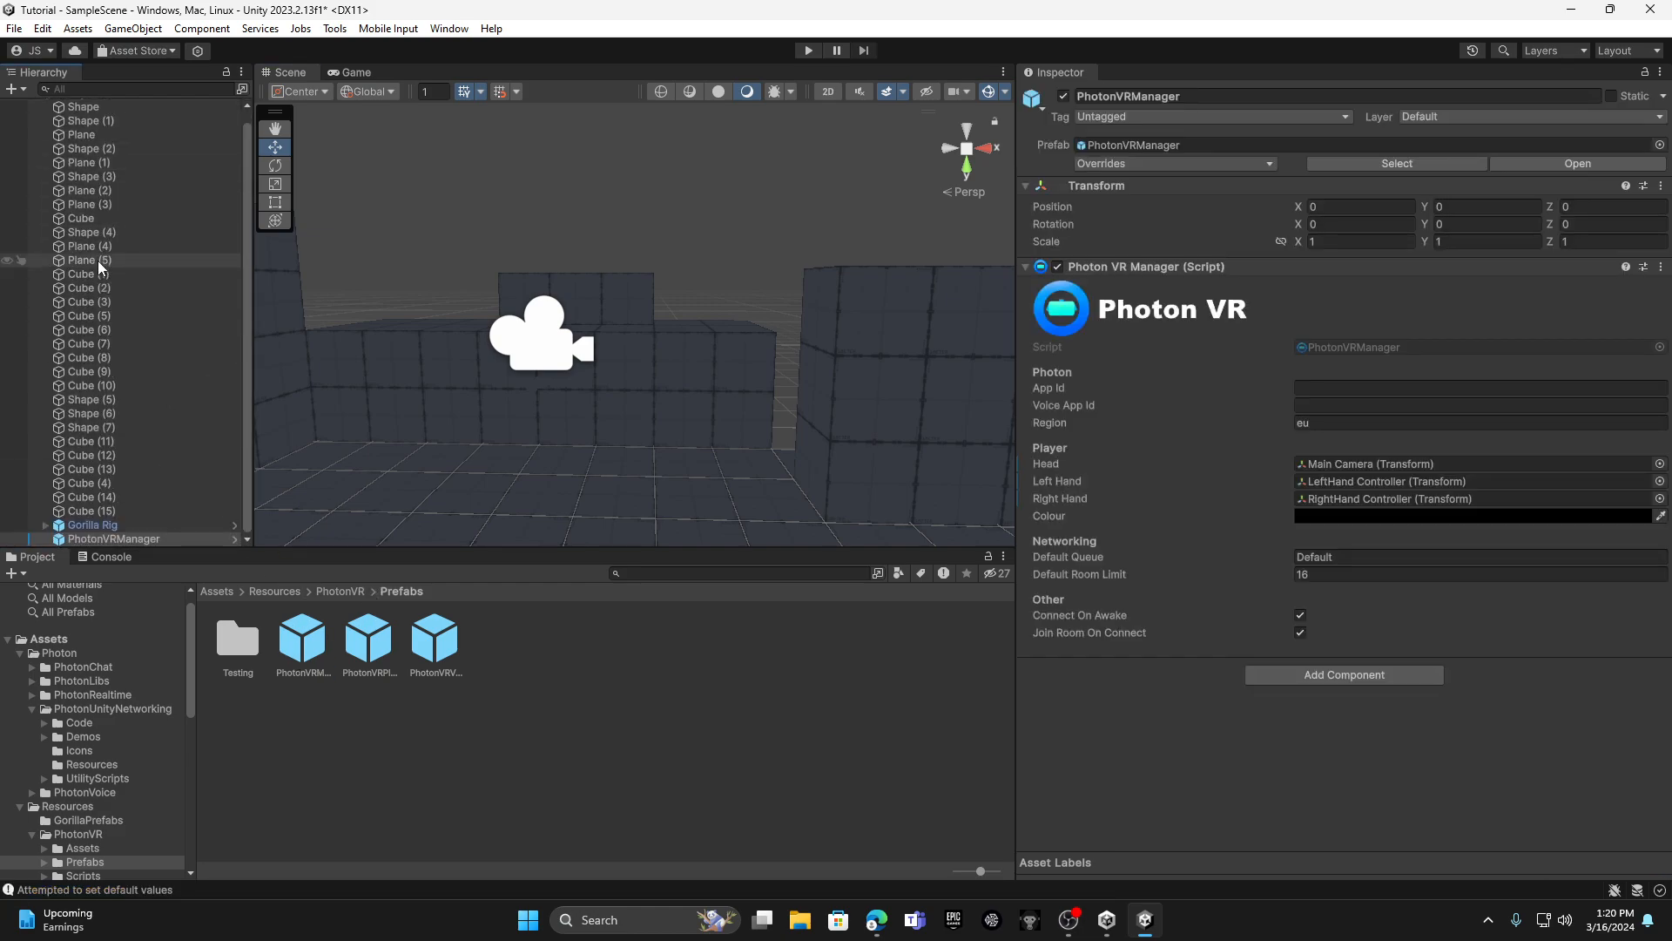
{"action": "left_click_drag", "start_coordinate": [303, 640], "coordinate": [29, 513]}
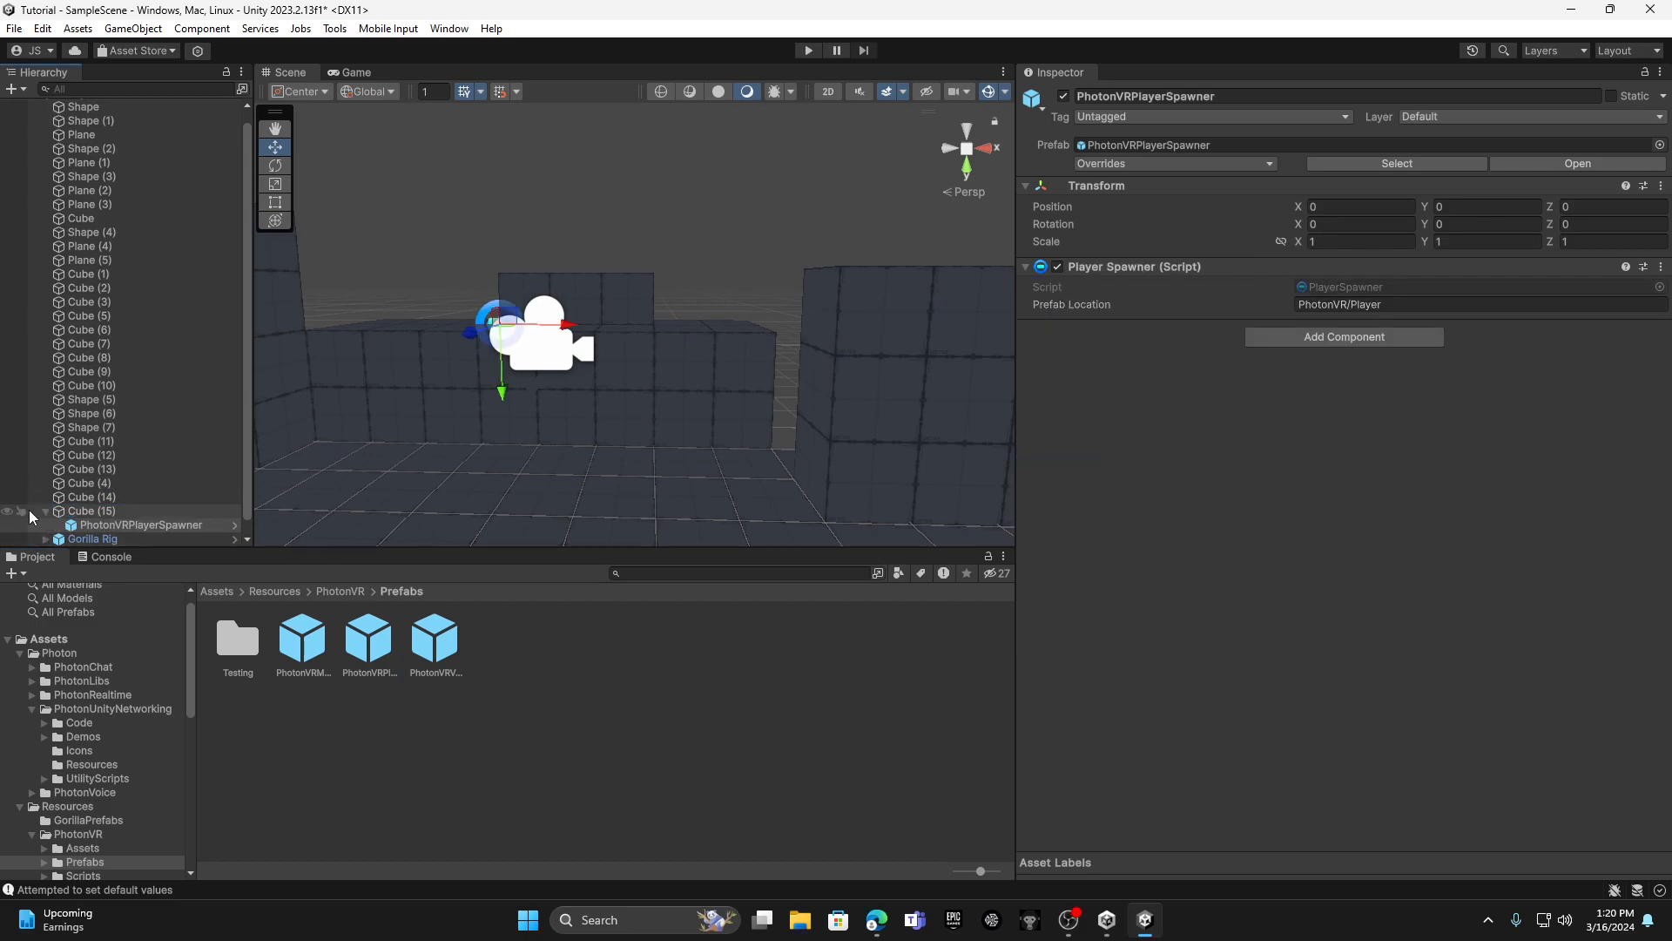
{"action": "right_click", "coordinate": [97, 522]}
{"action": "left_click", "coordinate": [162, 411]}
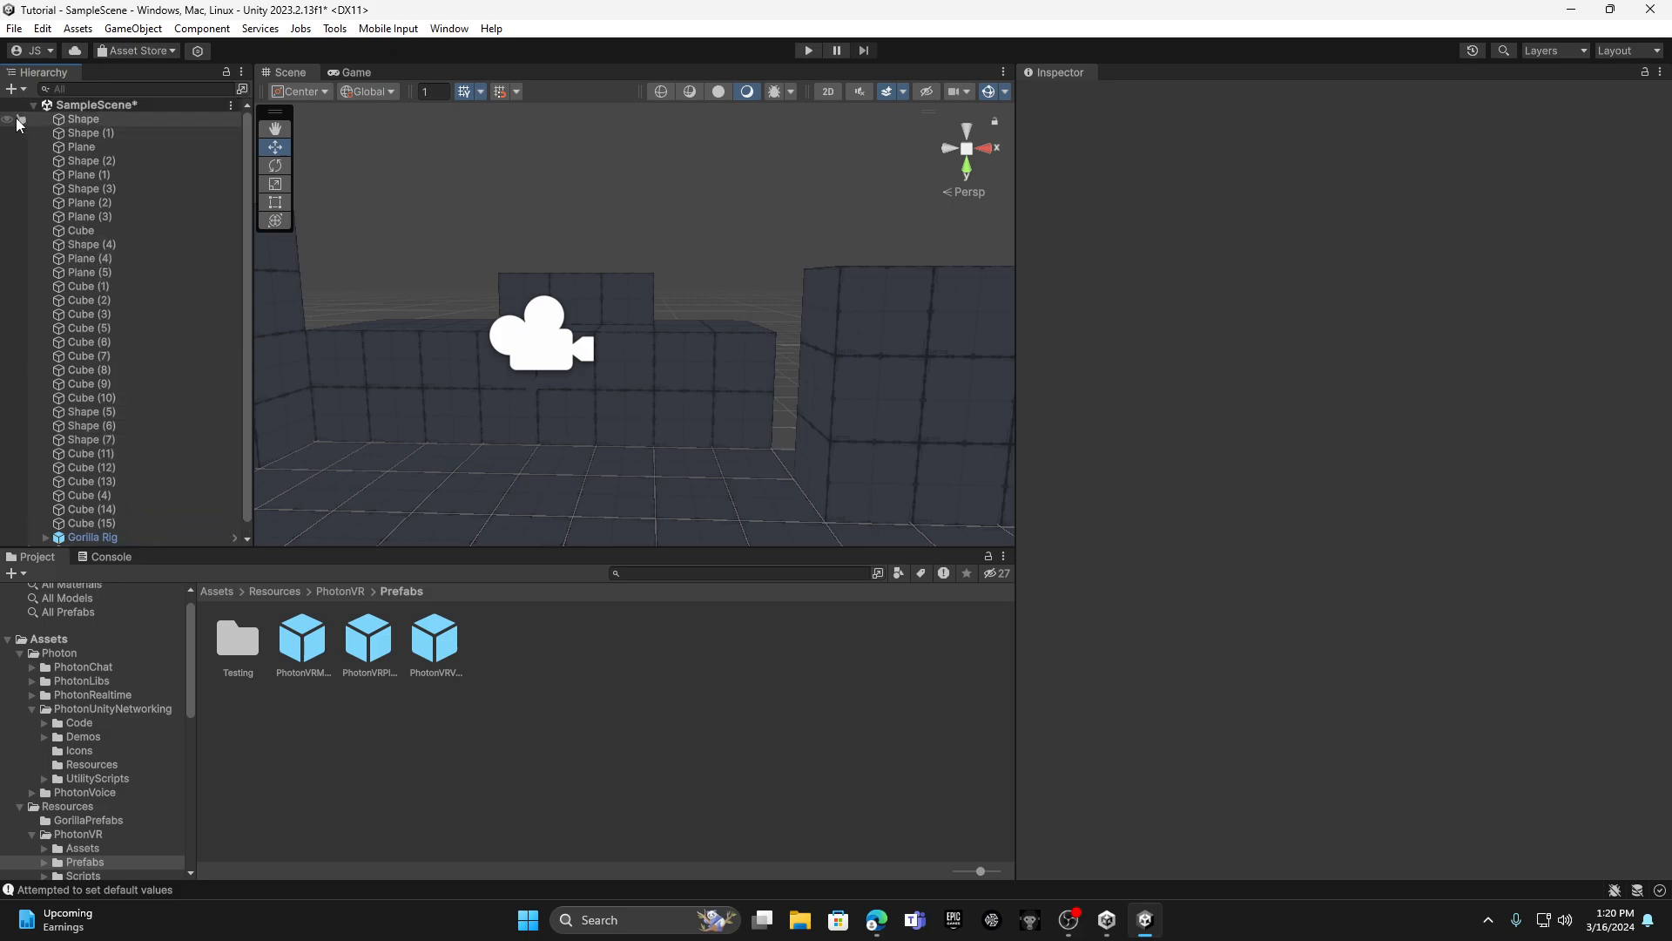
{"action": "left_click", "coordinate": [34, 105]}
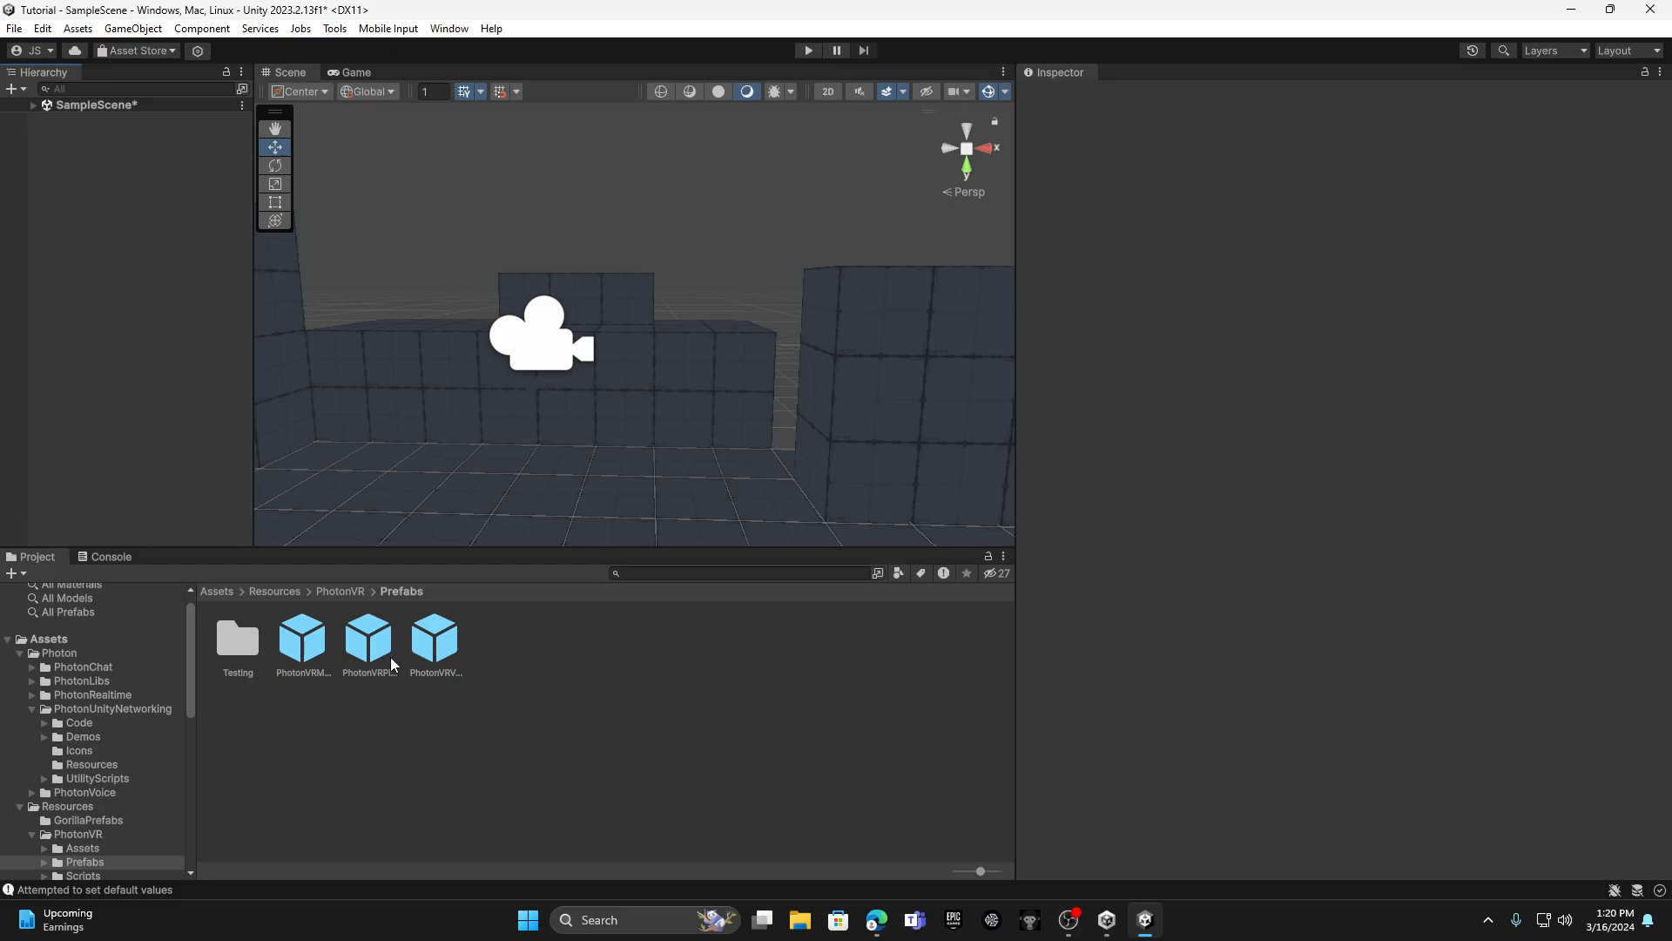
Add the PhotonVRPlayerSpawner and PhotonVRVoice prefabs and inspect the PhotonVRManager settings
{"action": "left_click_drag", "start_coordinate": [388, 655], "coordinate": [92, 327]}
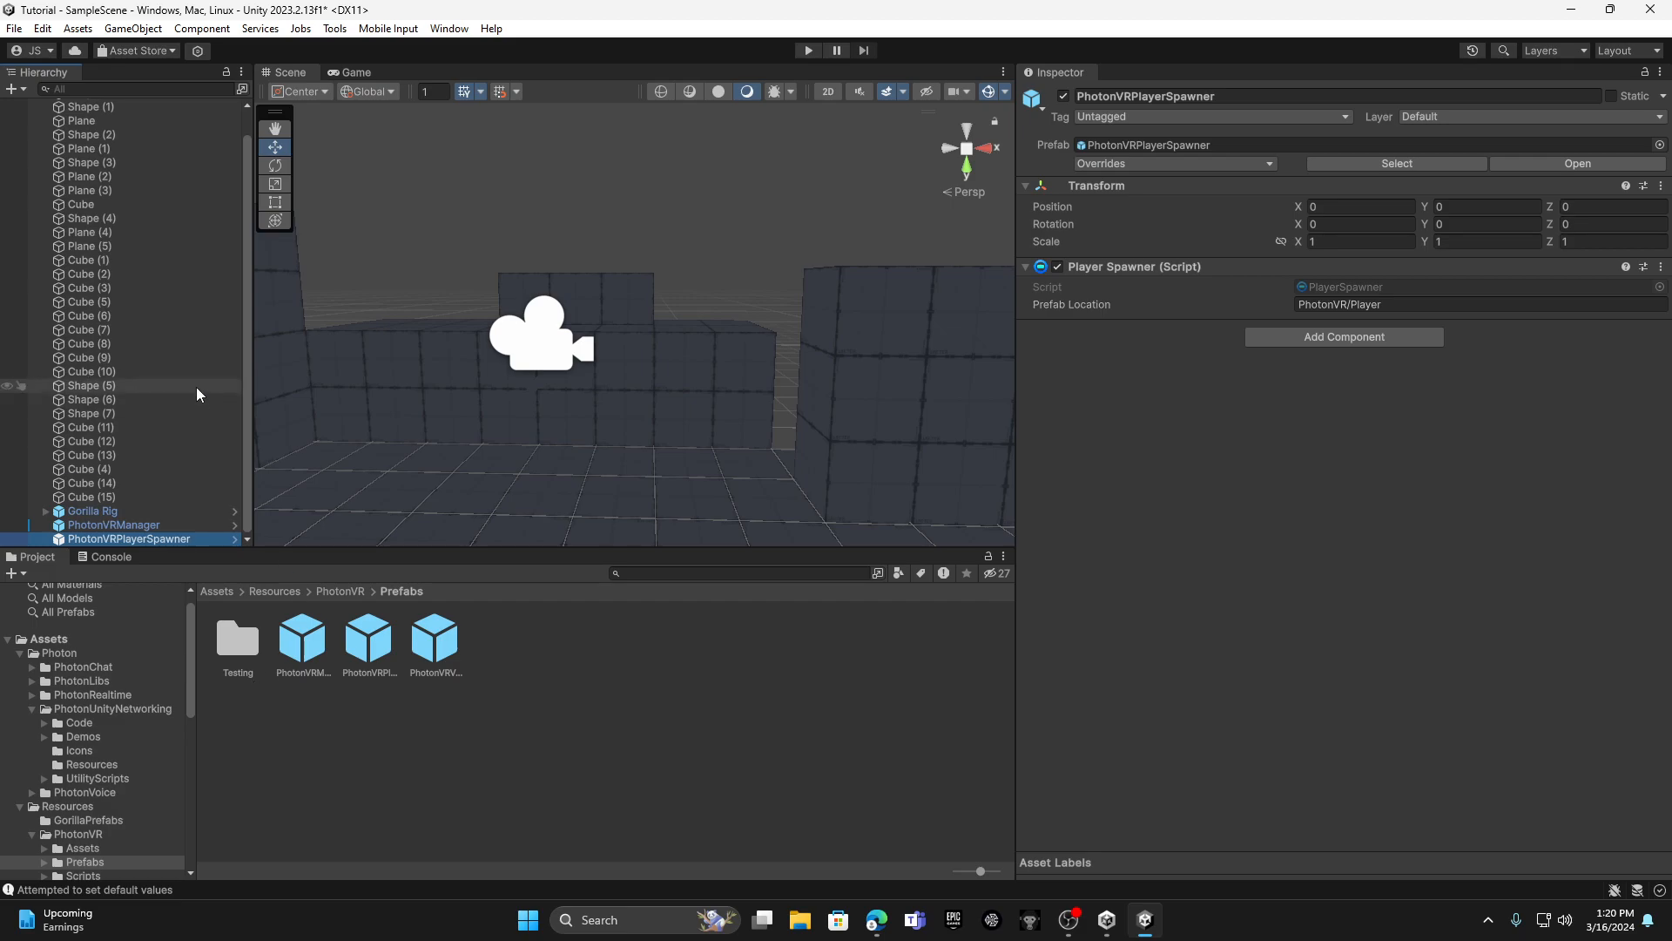
{"action": "scroll", "coordinate": [165, 366], "scroll_direction": "up", "scroll_amount": 2}
{"action": "left_click", "coordinate": [34, 105]}
{"action": "left_click_drag", "start_coordinate": [425, 671], "coordinate": [52, 317]}
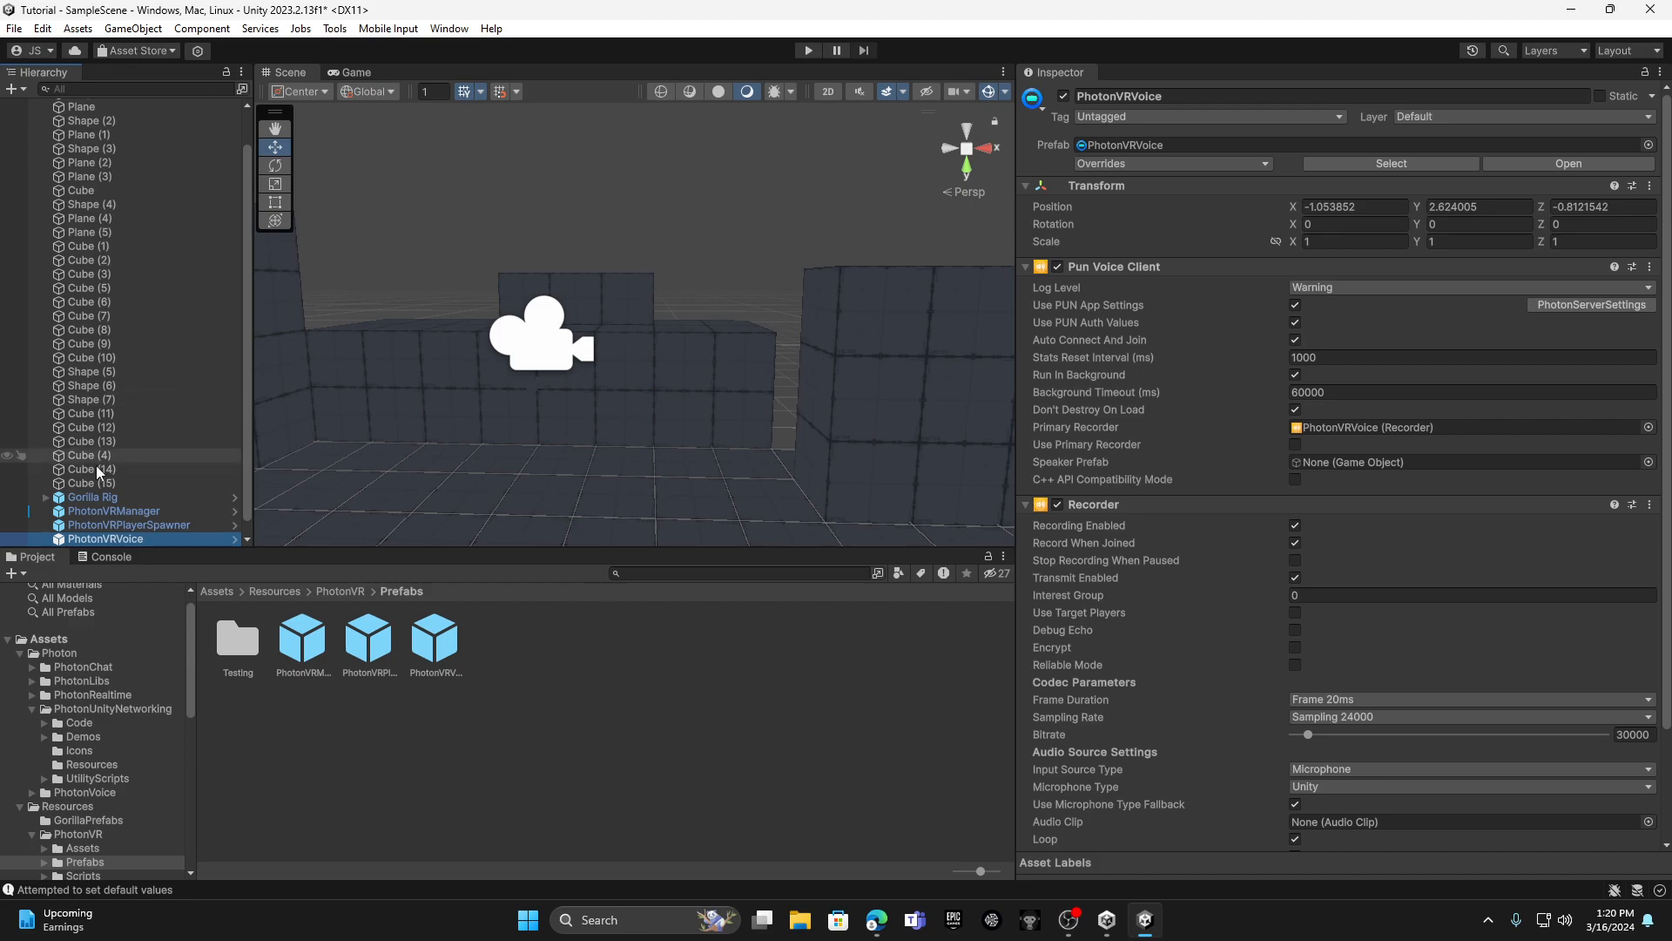
{"action": "left_click", "coordinate": [103, 511]}
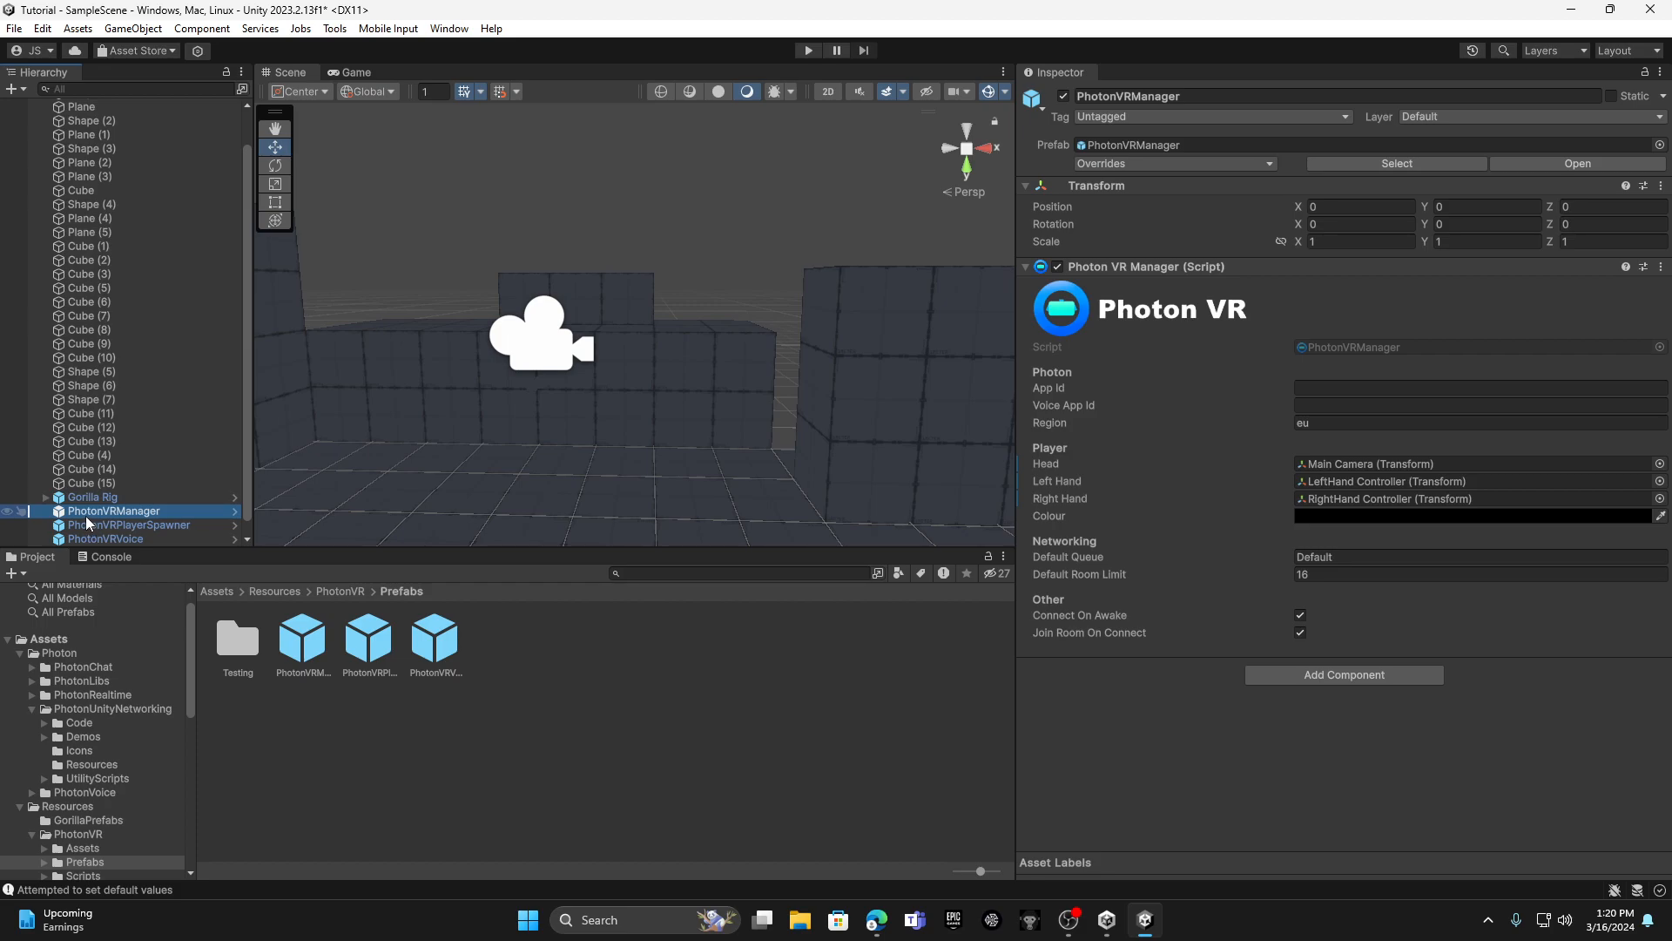
{"action": "scroll", "coordinate": [135, 457], "scroll_direction": "down", "scroll_amount": 1}
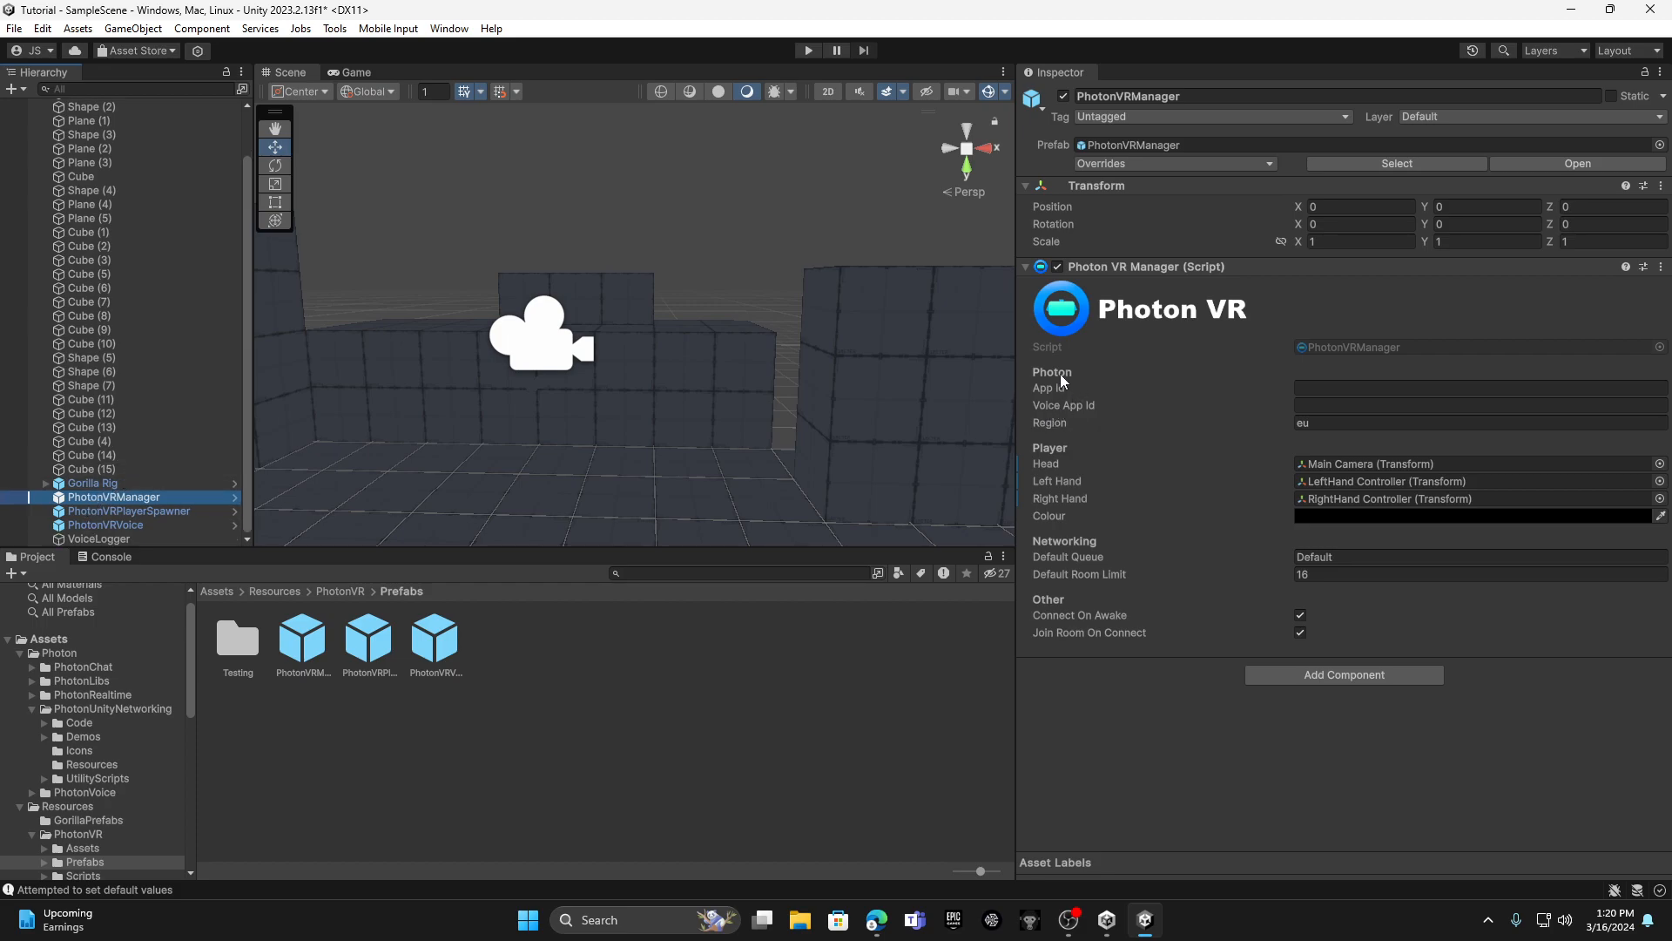
Paste the dashboard's PUN App ID into the manager's App Id and set Region to us
{"action": "left_click", "coordinate": [1316, 388]}
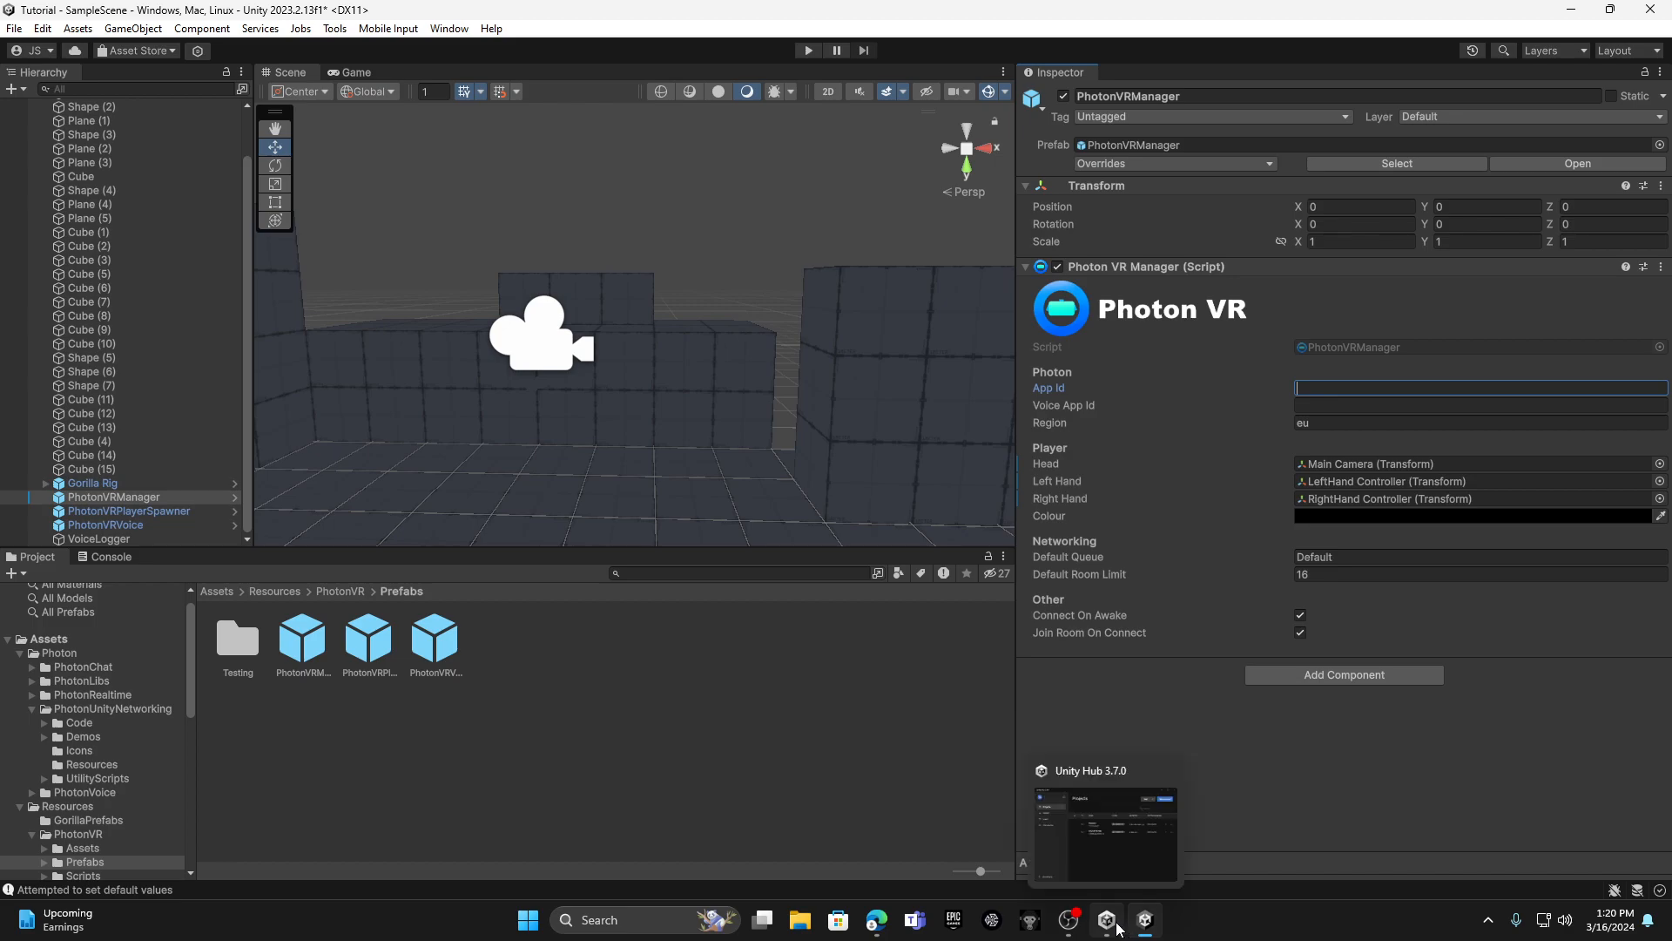
{"action": "left_click", "coordinate": [877, 920]}
{"action": "left_click", "coordinate": [853, 15]}
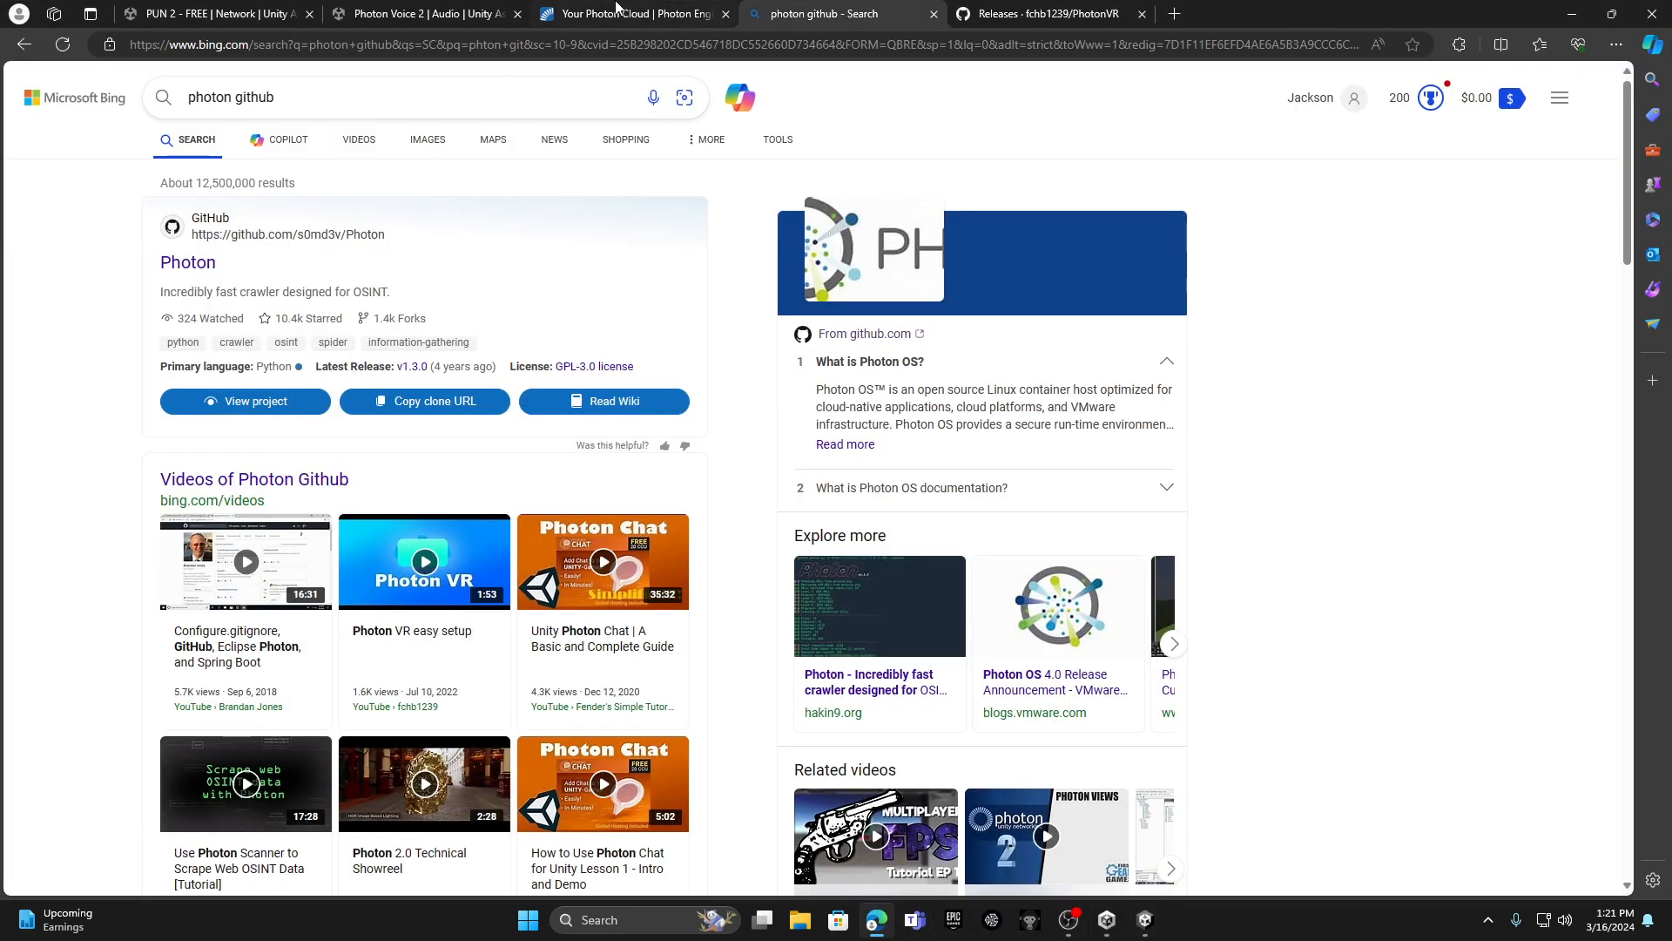
{"action": "left_click", "coordinate": [585, 13]}
{"action": "scroll", "coordinate": [409, 545], "scroll_direction": "down", "scroll_amount": 9}
{"action": "scroll", "coordinate": [296, 567], "scroll_direction": "up", "scroll_amount": 10}
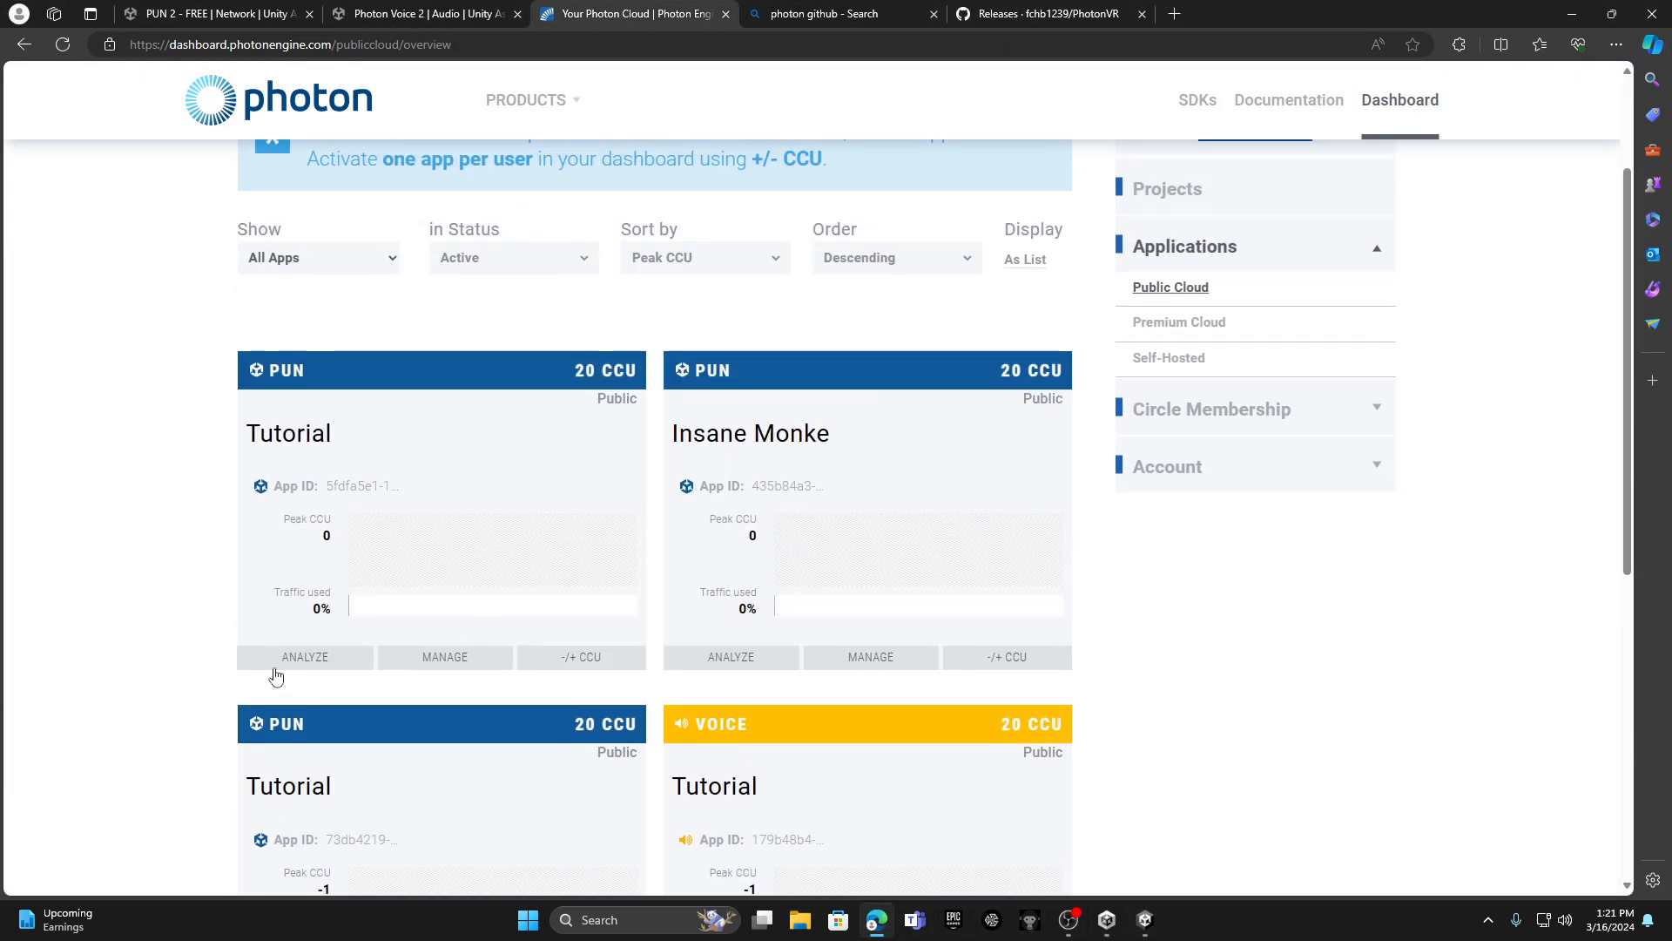
{"action": "scroll", "coordinate": [311, 617], "scroll_direction": "down", "scroll_amount": 7}
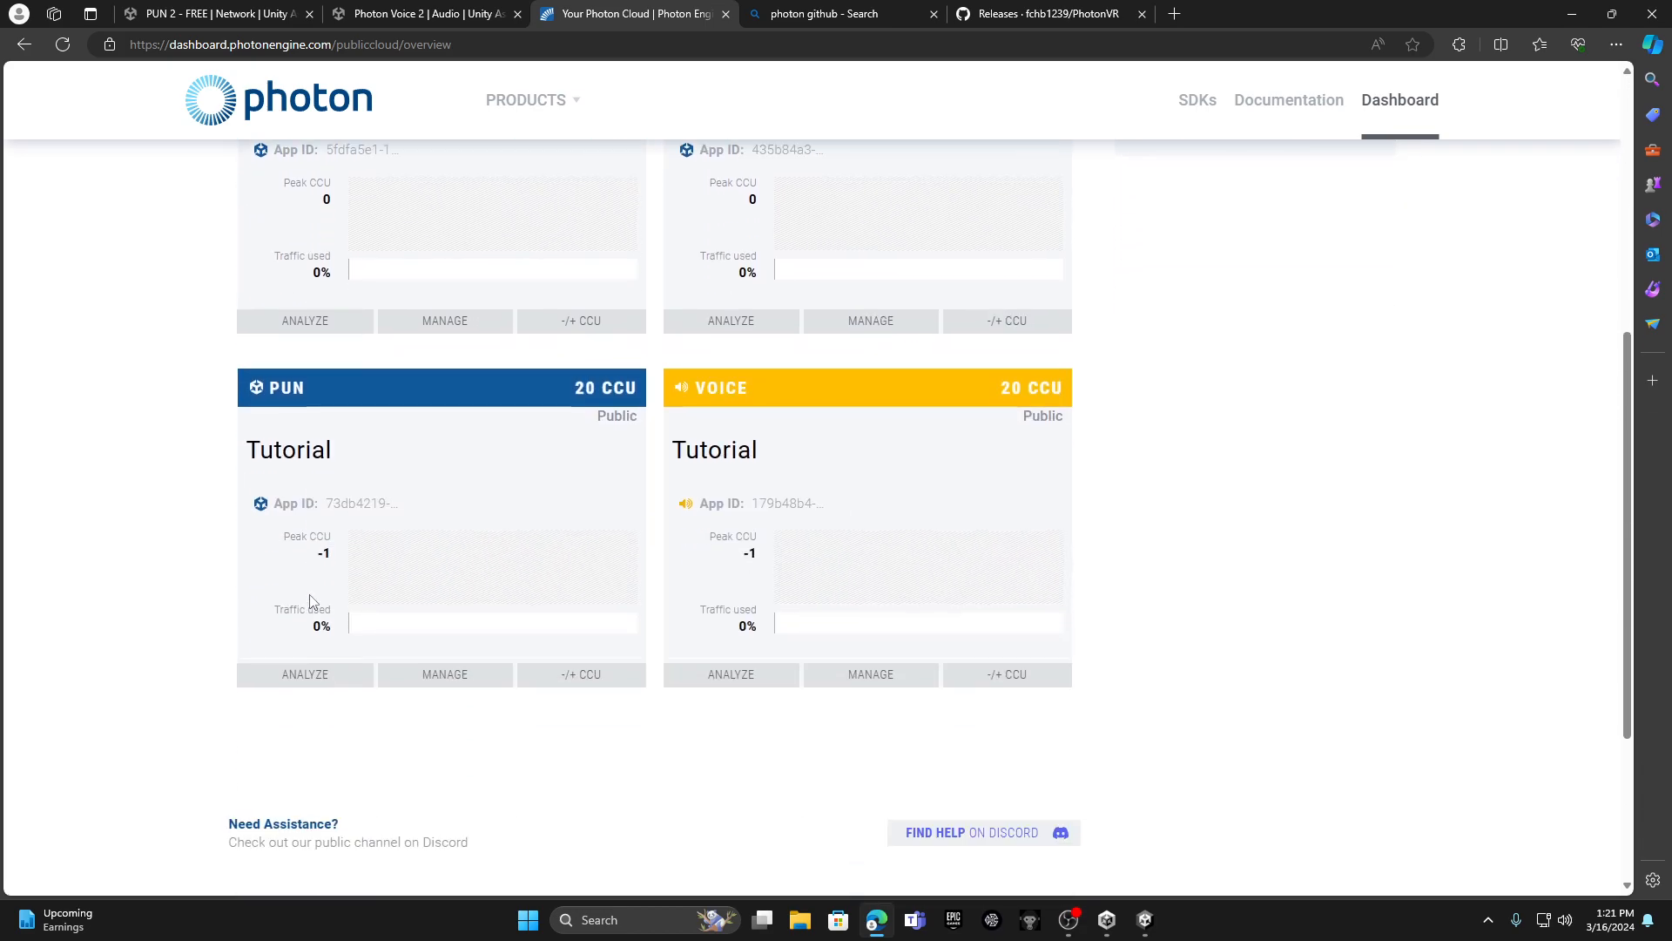
{"action": "left_click", "coordinate": [355, 397]}
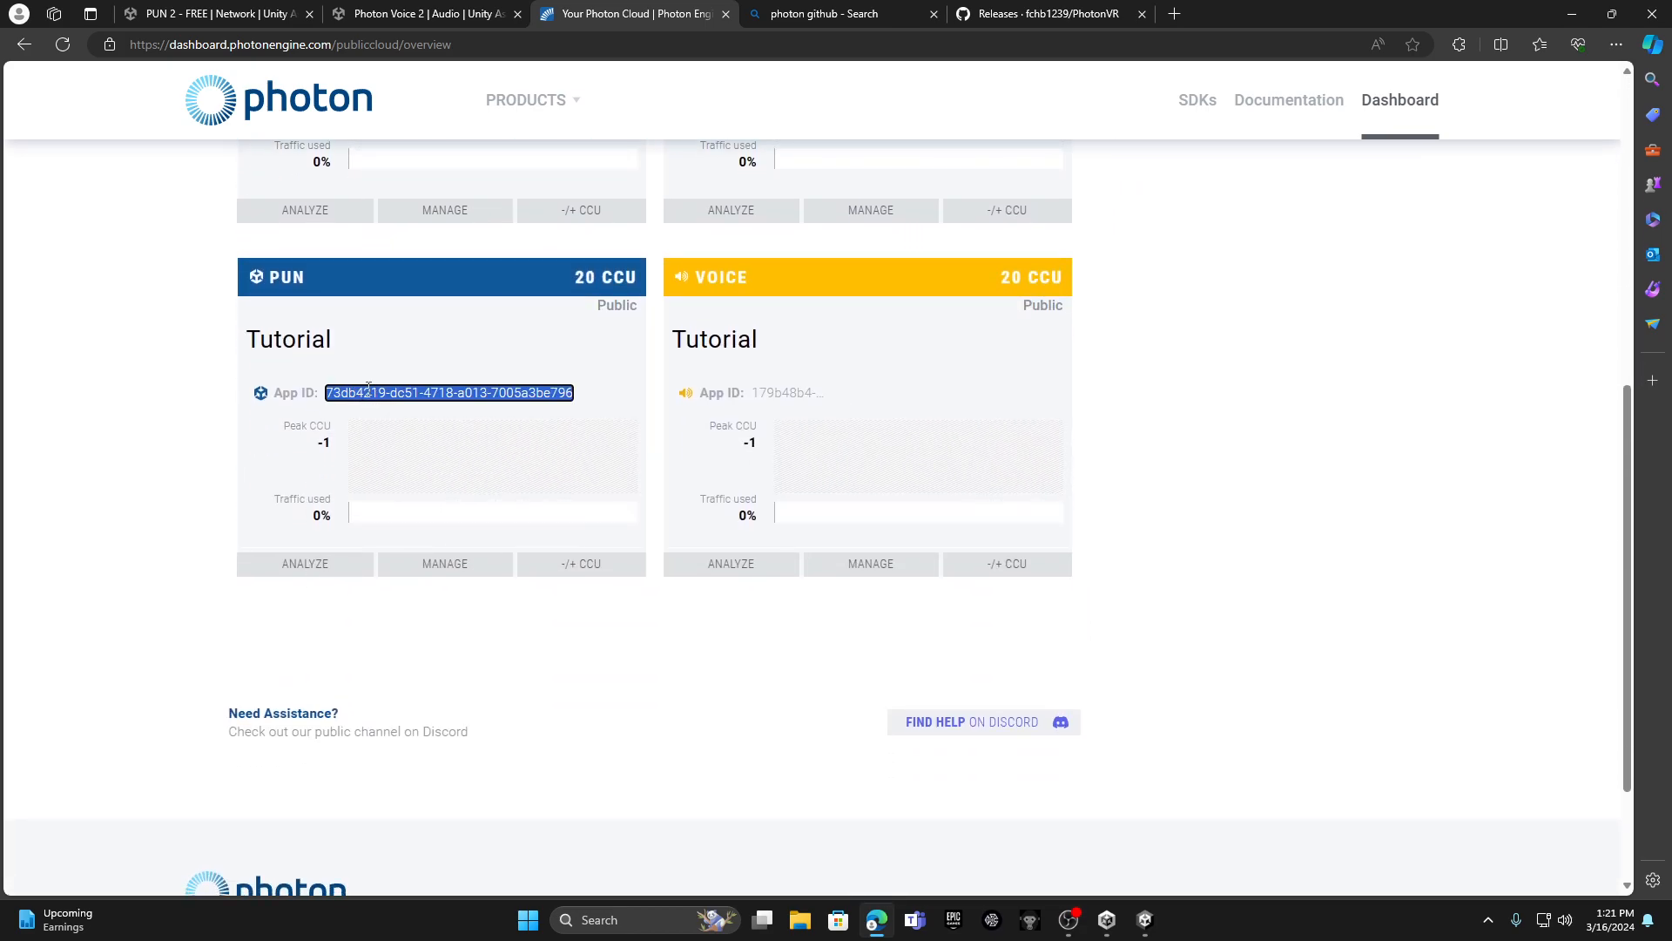
{"action": "left_click", "coordinate": [1572, 13]}
{"action": "key", "text": "ctrl+v"}
{"action": "left_click", "coordinate": [1338, 426]}
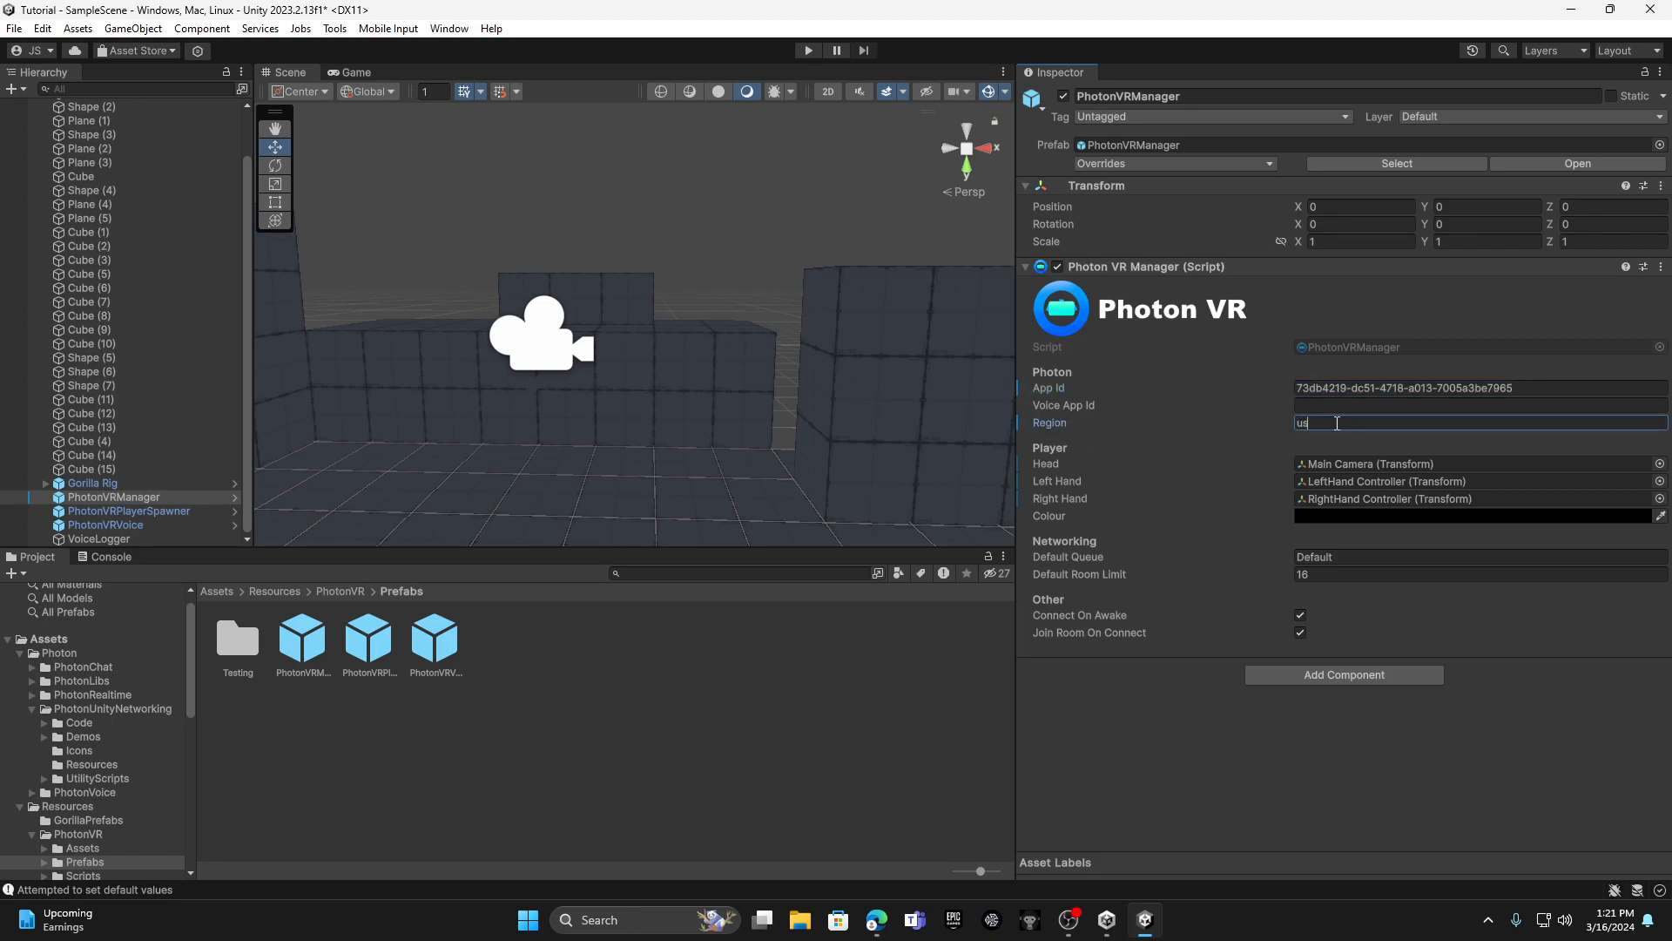
Paste the dashboard's Voice App ID into the manager's Voice App Id field
{"action": "left_click", "coordinate": [876, 920]}
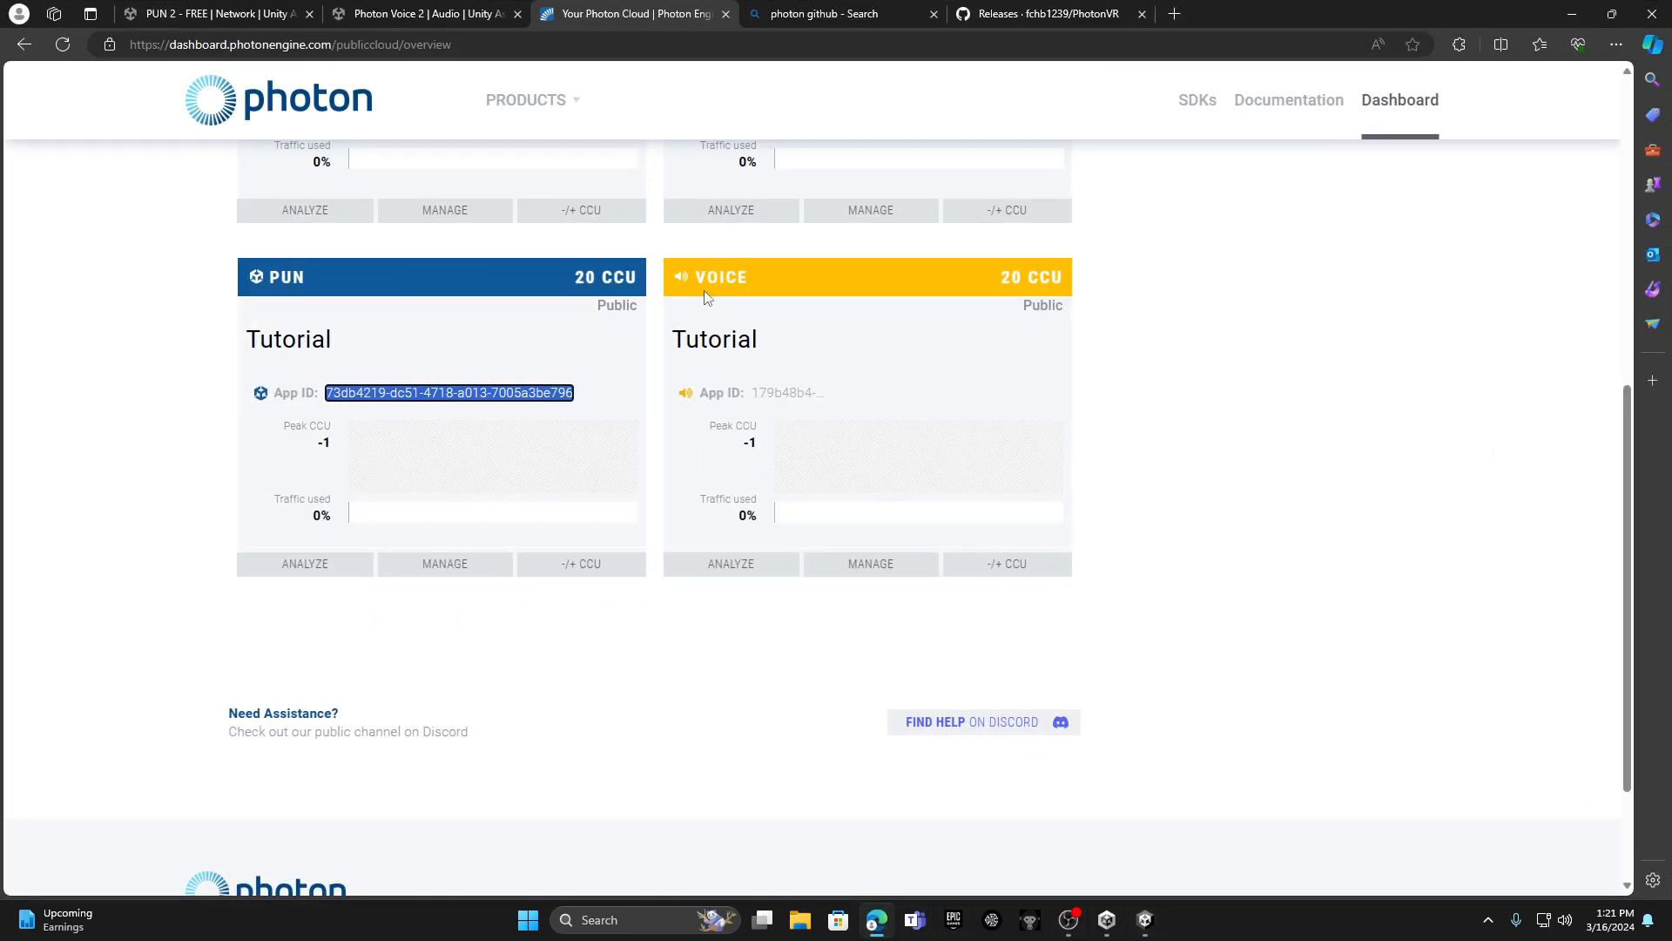
{"action": "left_click", "coordinate": [792, 397]}
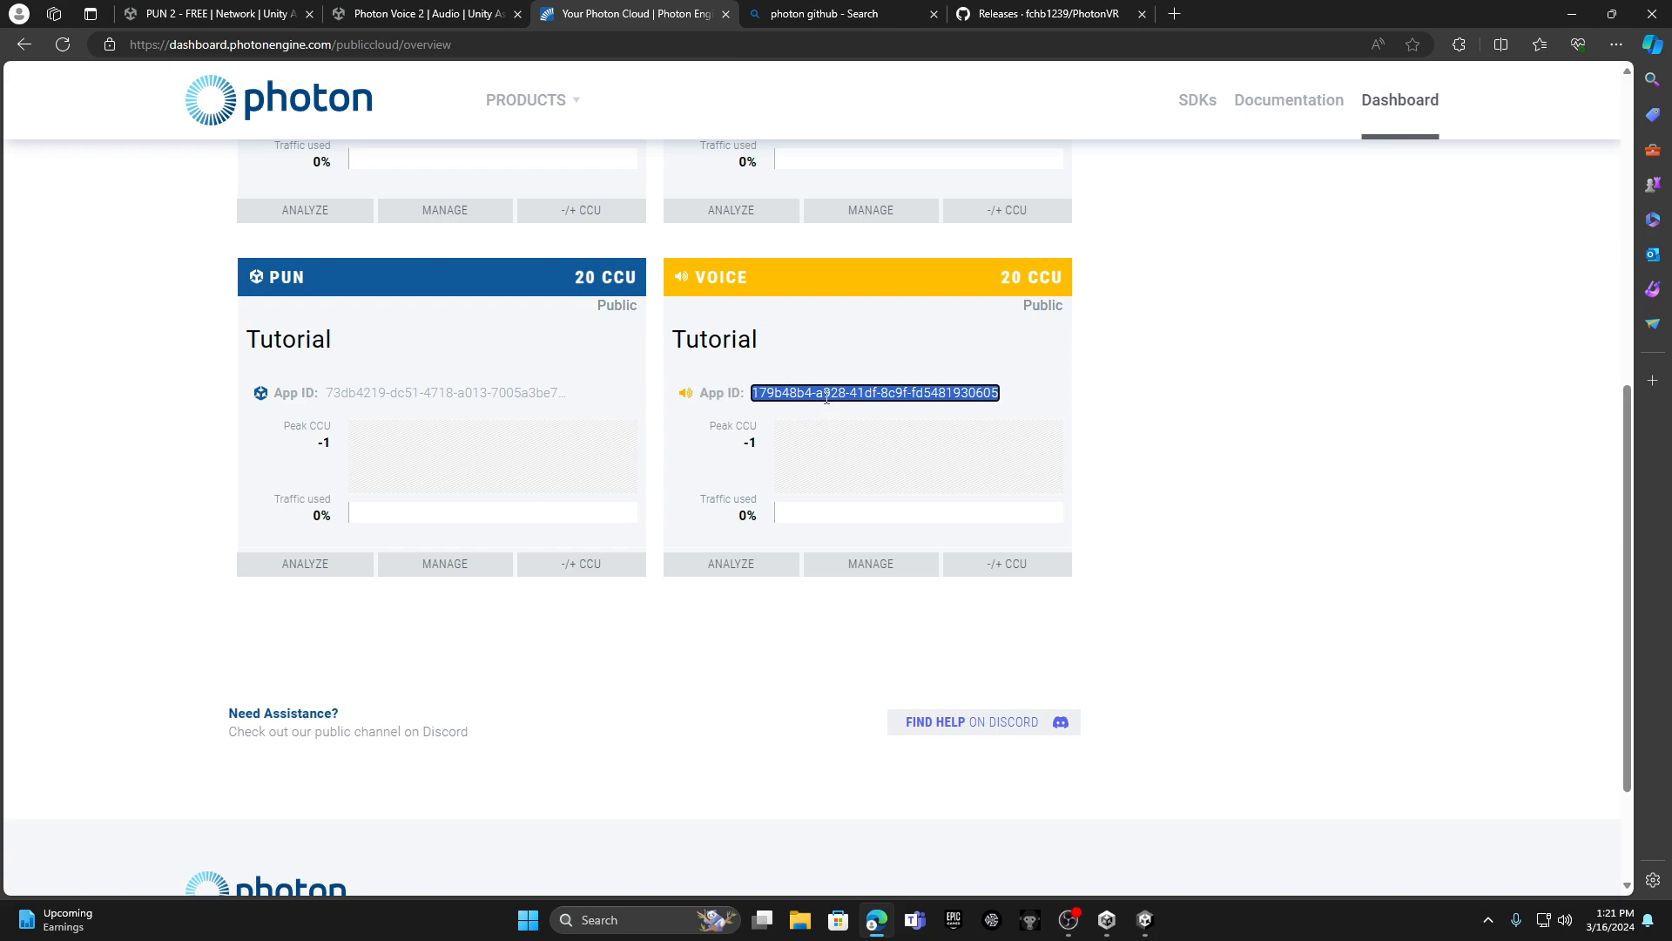
{"action": "key", "text": "alt+Tab"}
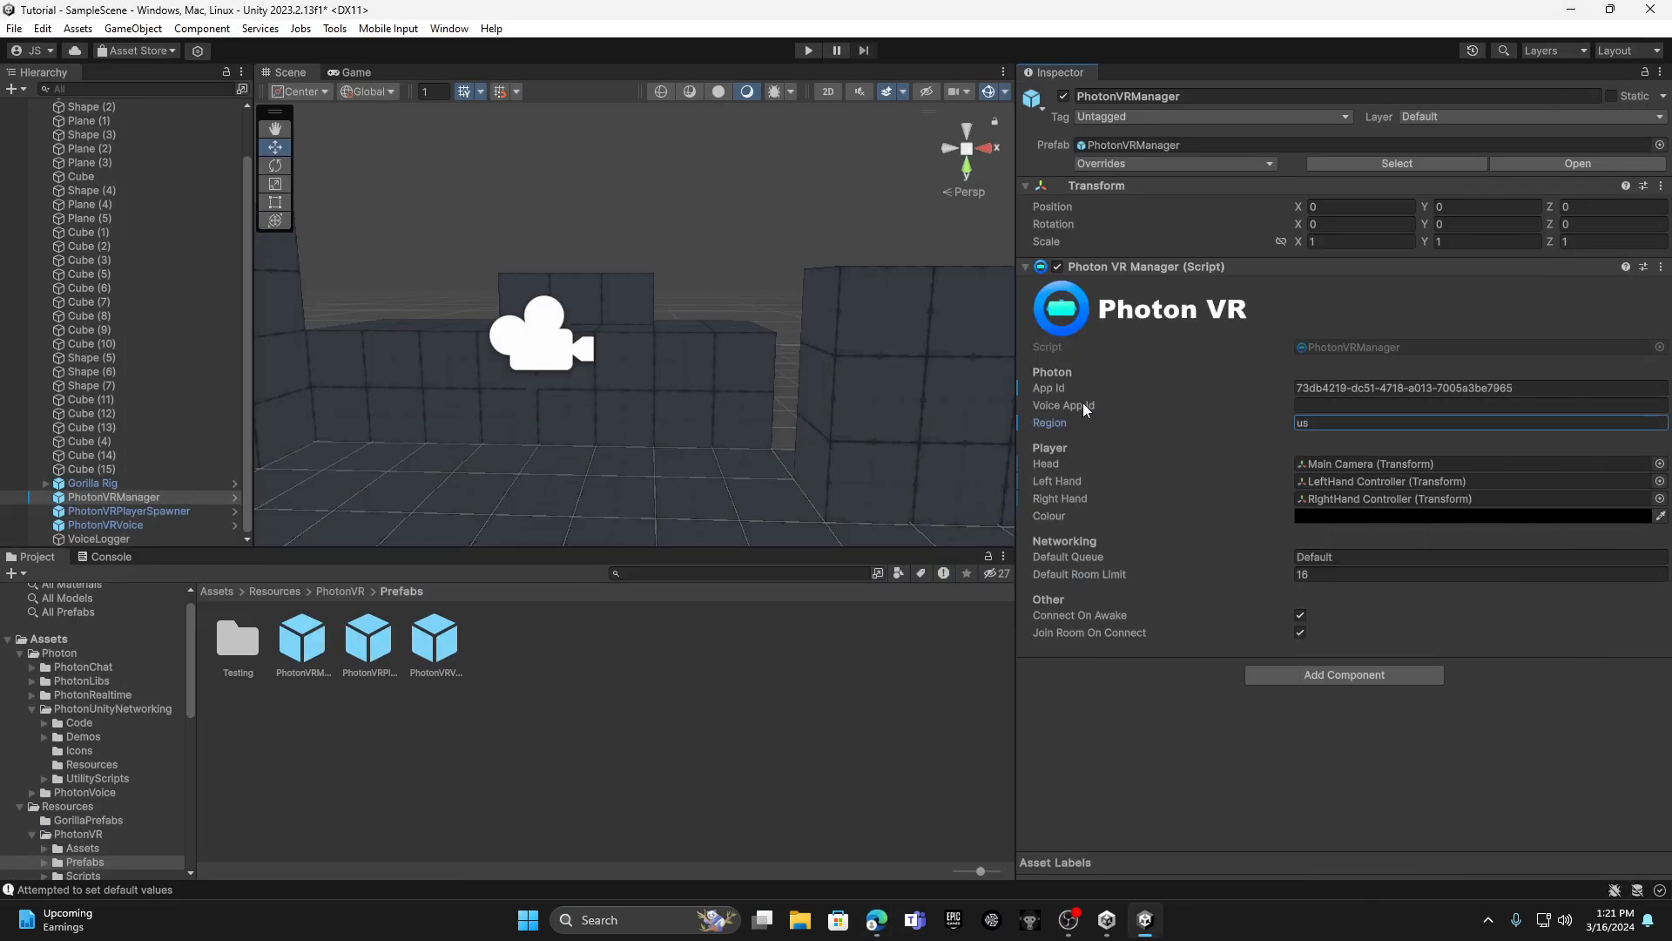
{"action": "left_click", "coordinate": [1214, 411]}
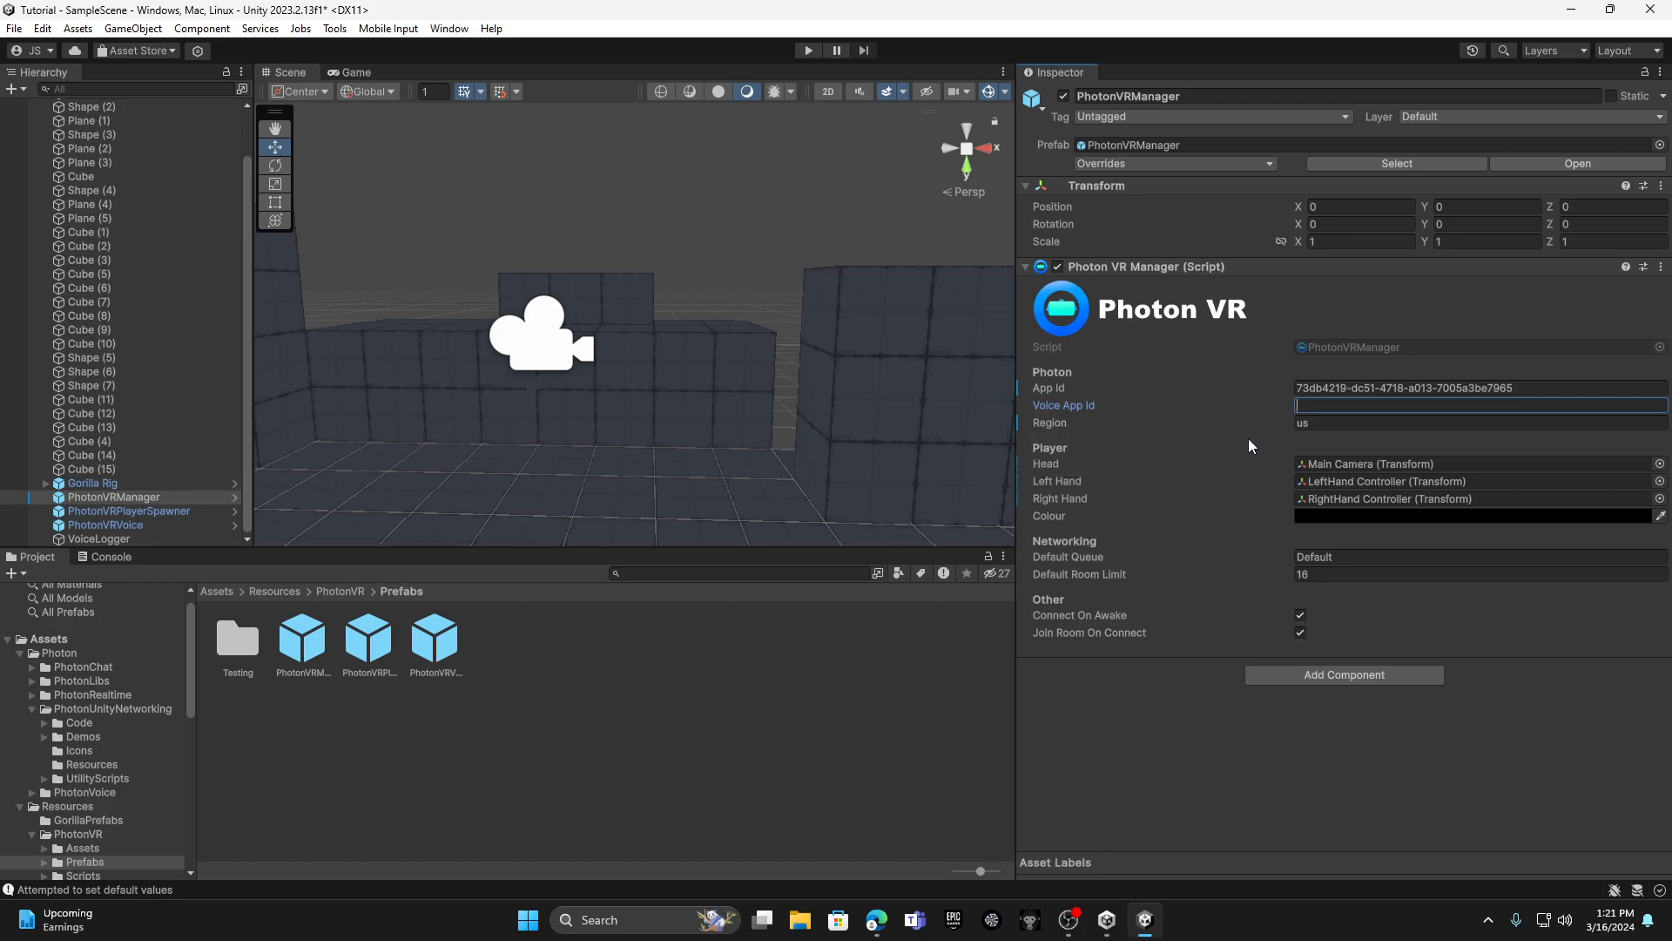
{"action": "key", "text": "ctrl+v"}
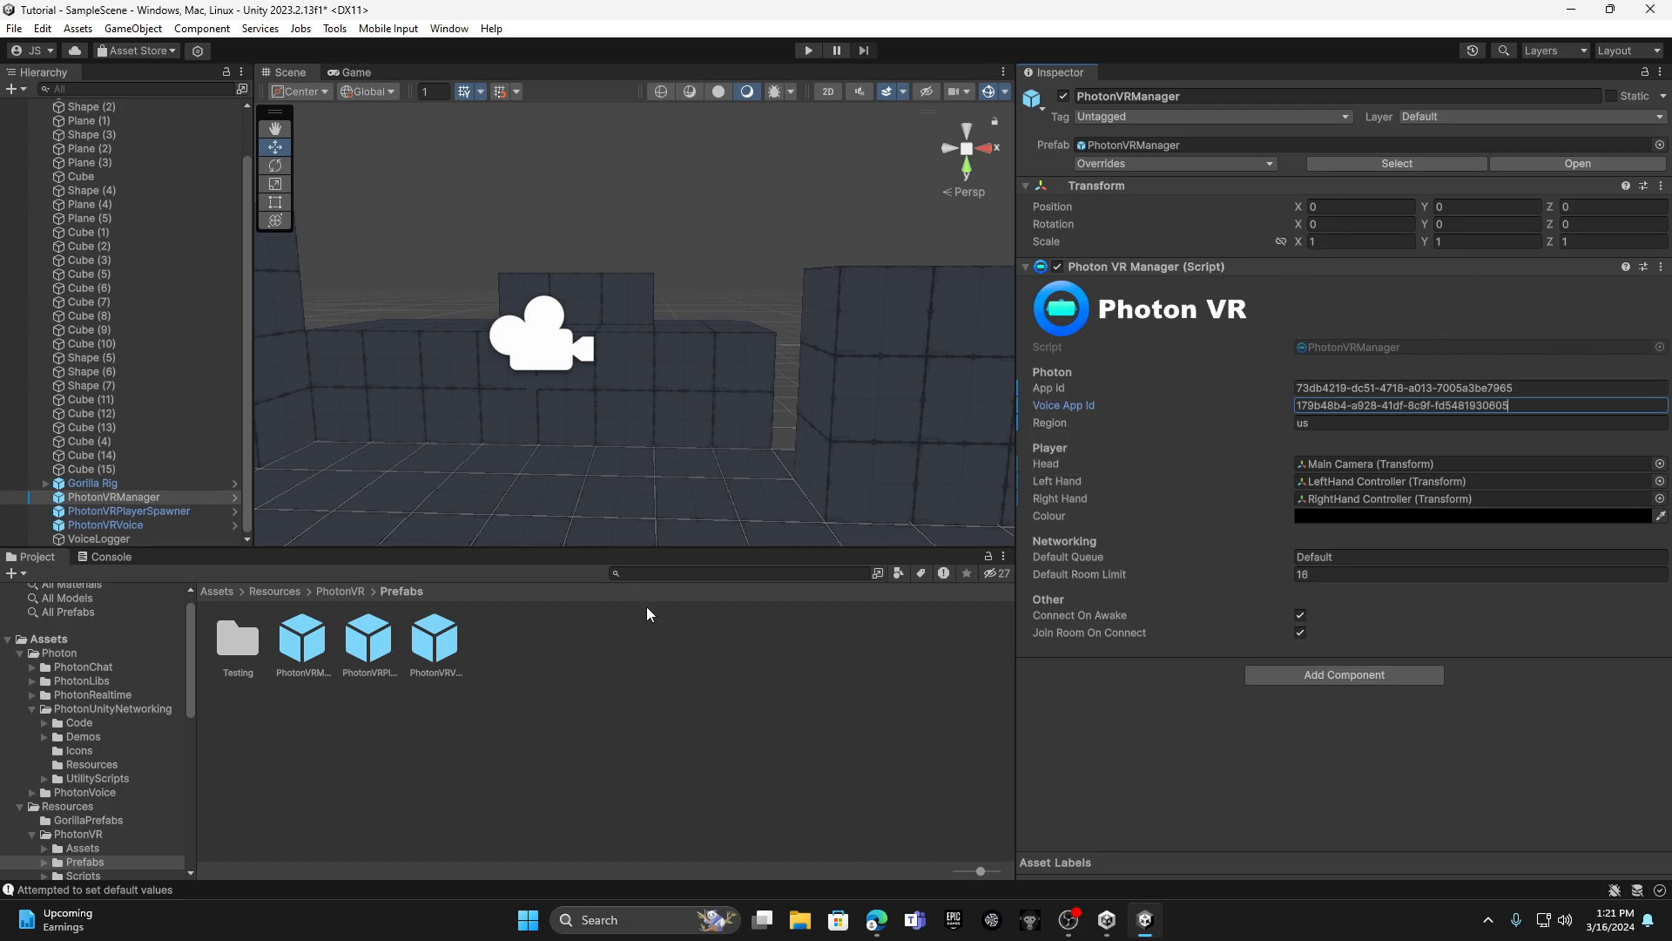
Expand Gorilla Rig and try dropping Main Camera onto the PhotonVRPlayerSpawner, dismissing the warning
{"action": "left_click", "coordinate": [46, 482]}
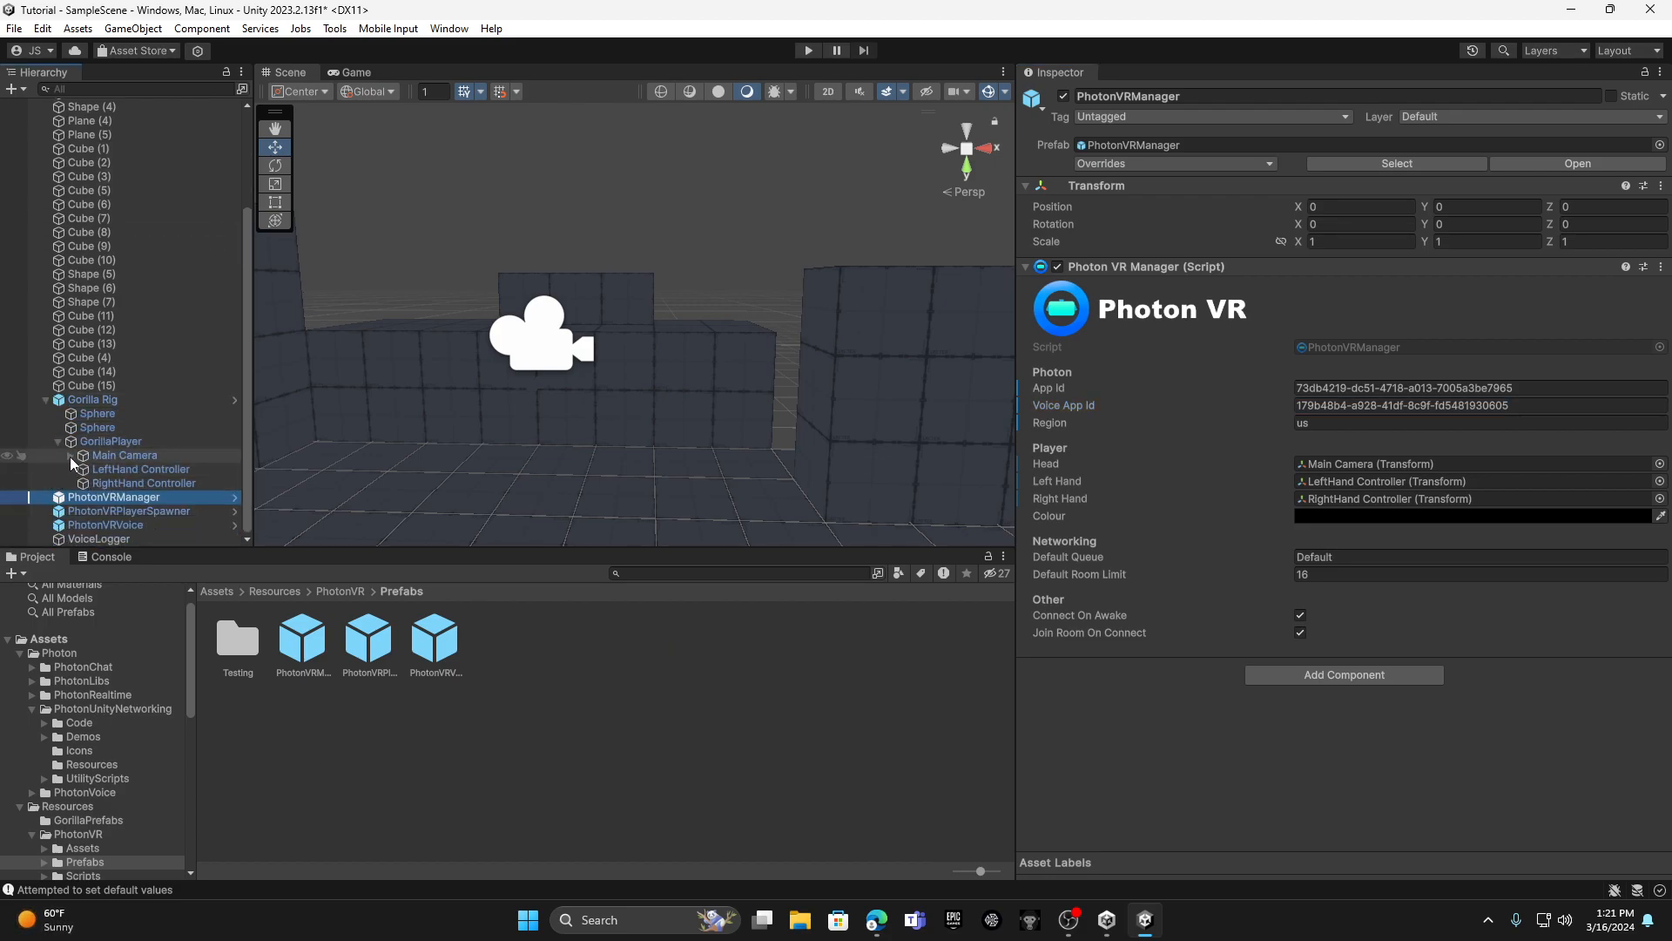
{"action": "left_click", "coordinate": [130, 455]}
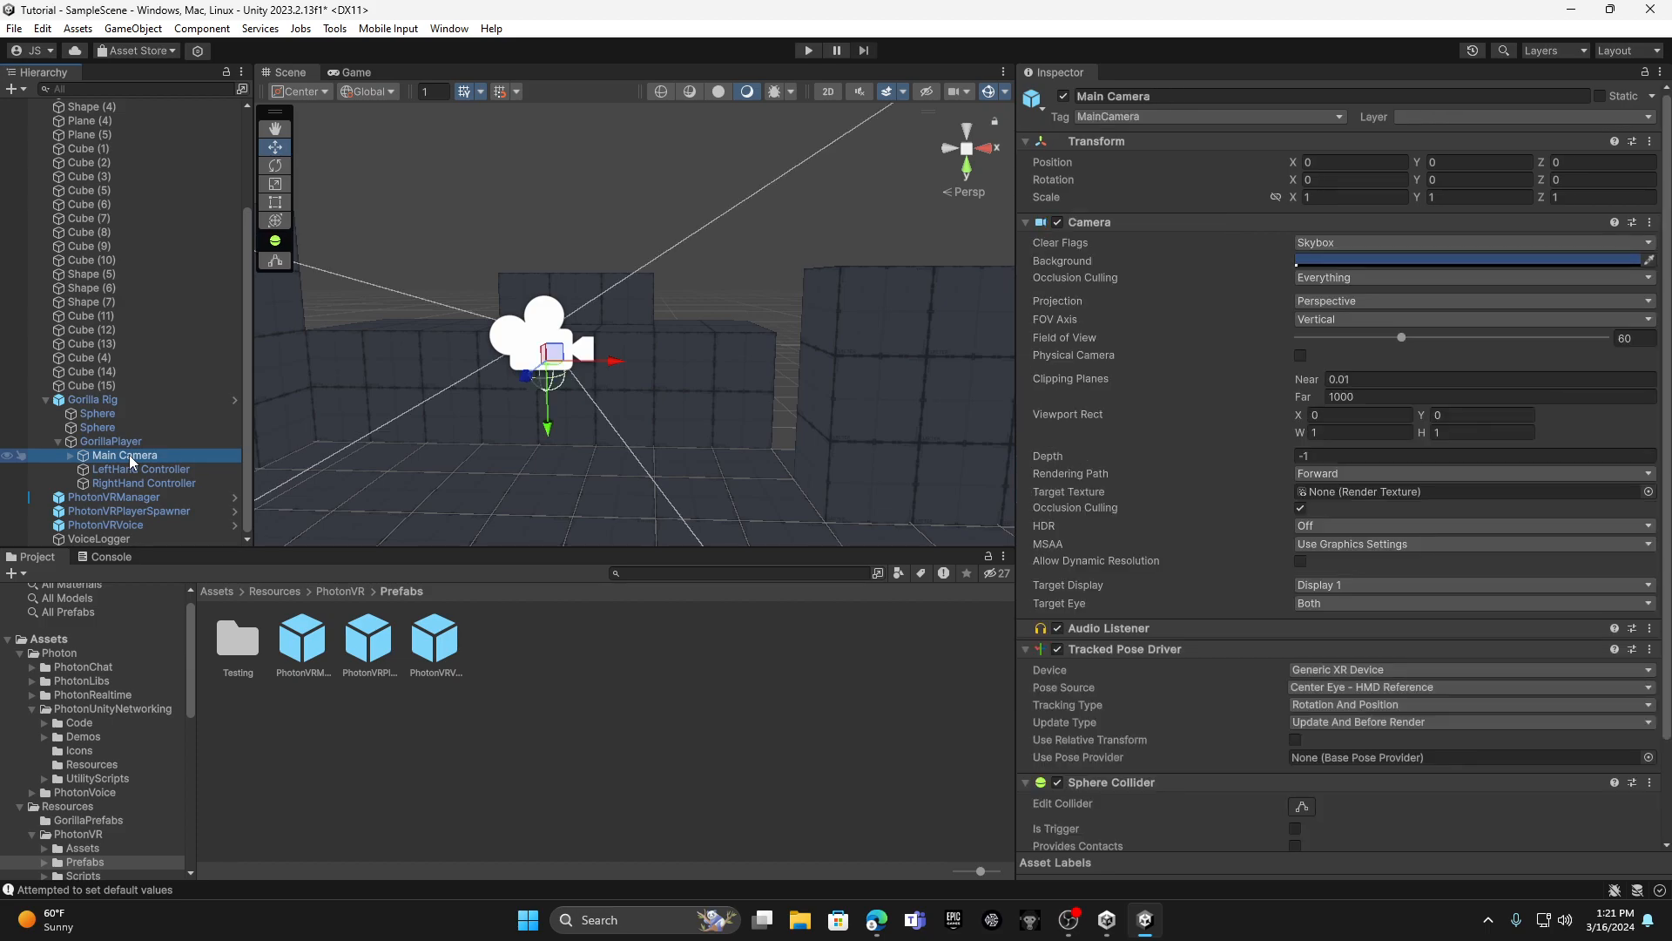
{"action": "left_click", "coordinate": [95, 516]}
{"action": "left_click_drag", "start_coordinate": [115, 453], "coordinate": [325, 306]}
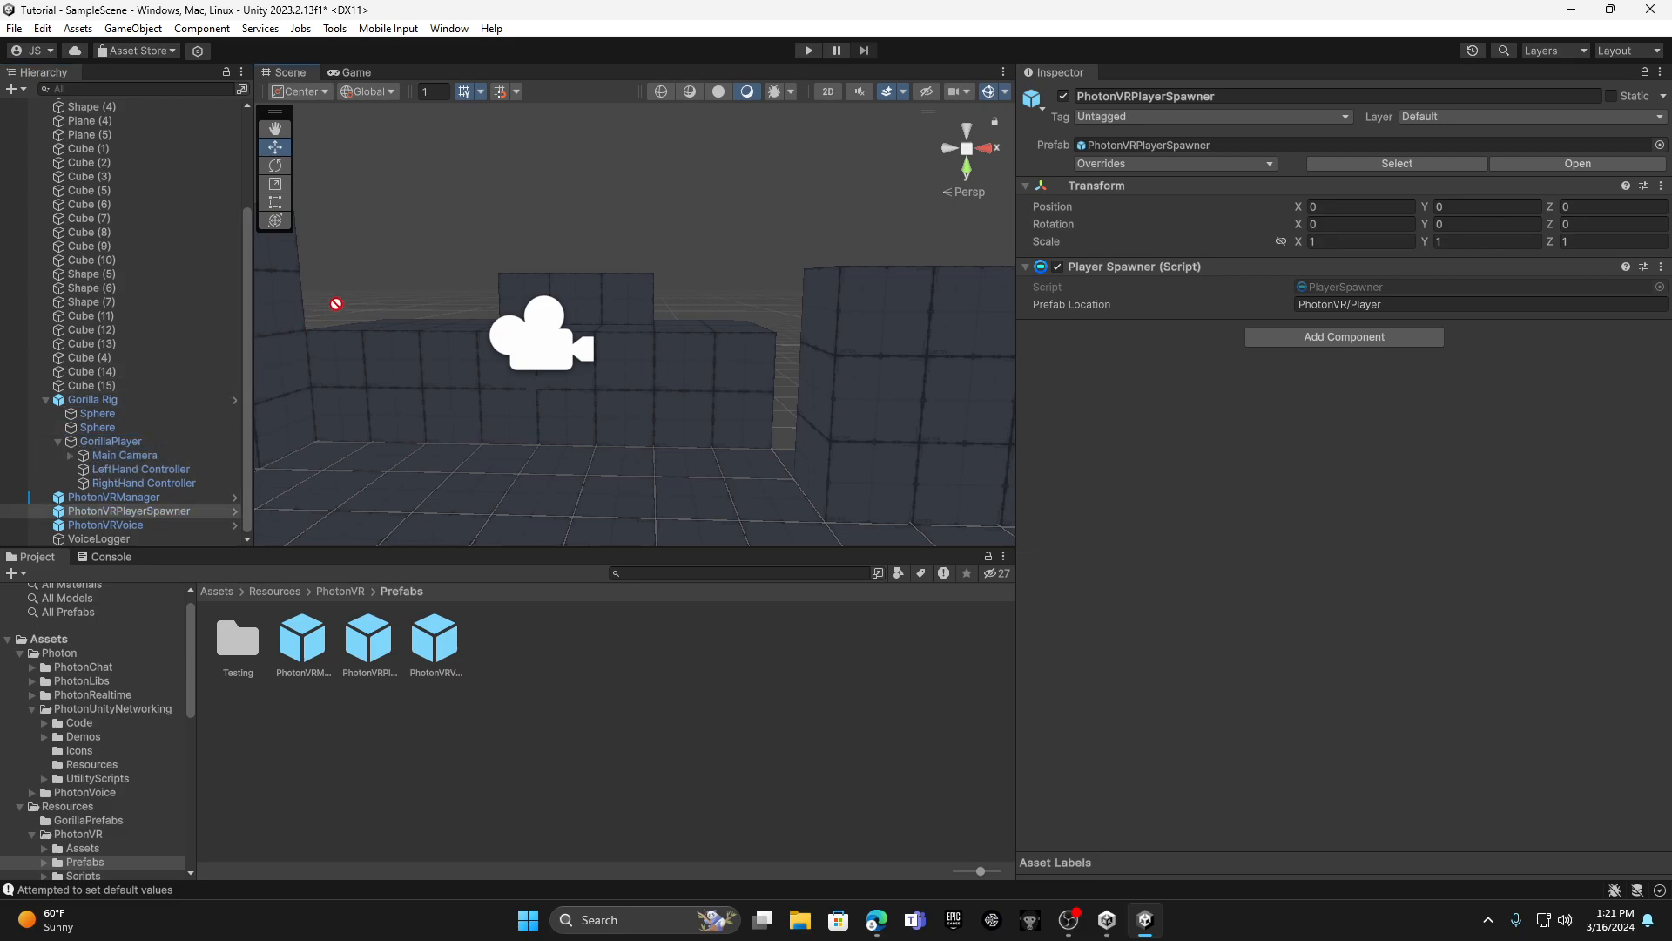
{"action": "left_click_drag", "start_coordinate": [842, 225], "coordinate": [114, 512]}
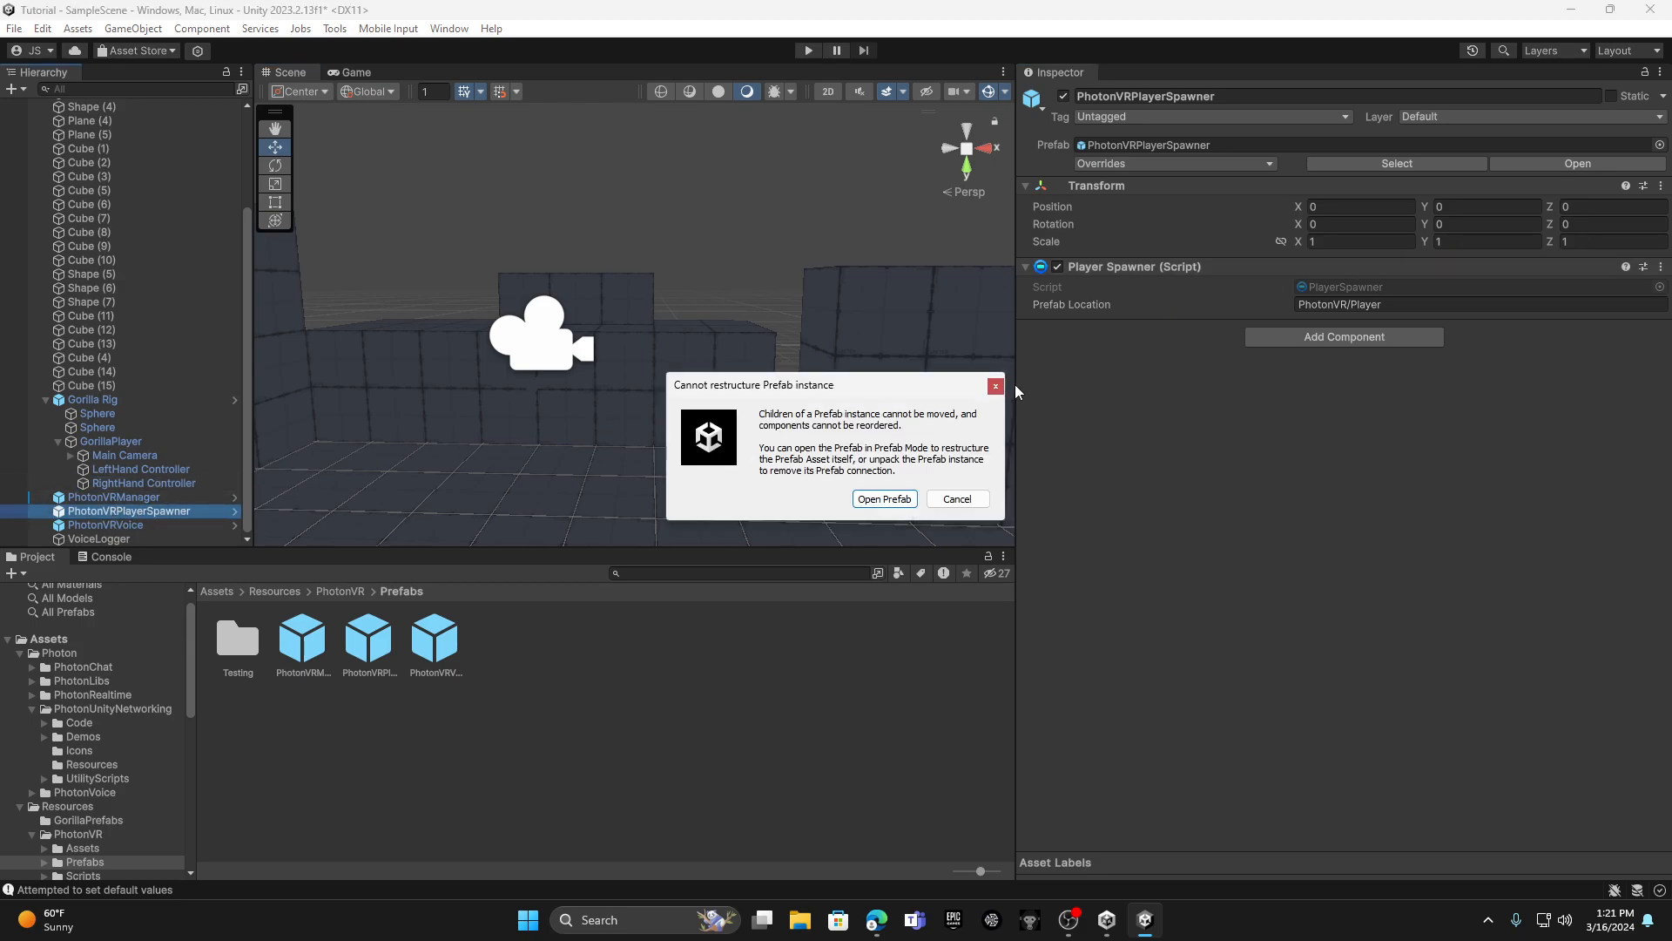
{"action": "left_click", "coordinate": [996, 385]}
{"action": "left_click", "coordinate": [118, 497]}
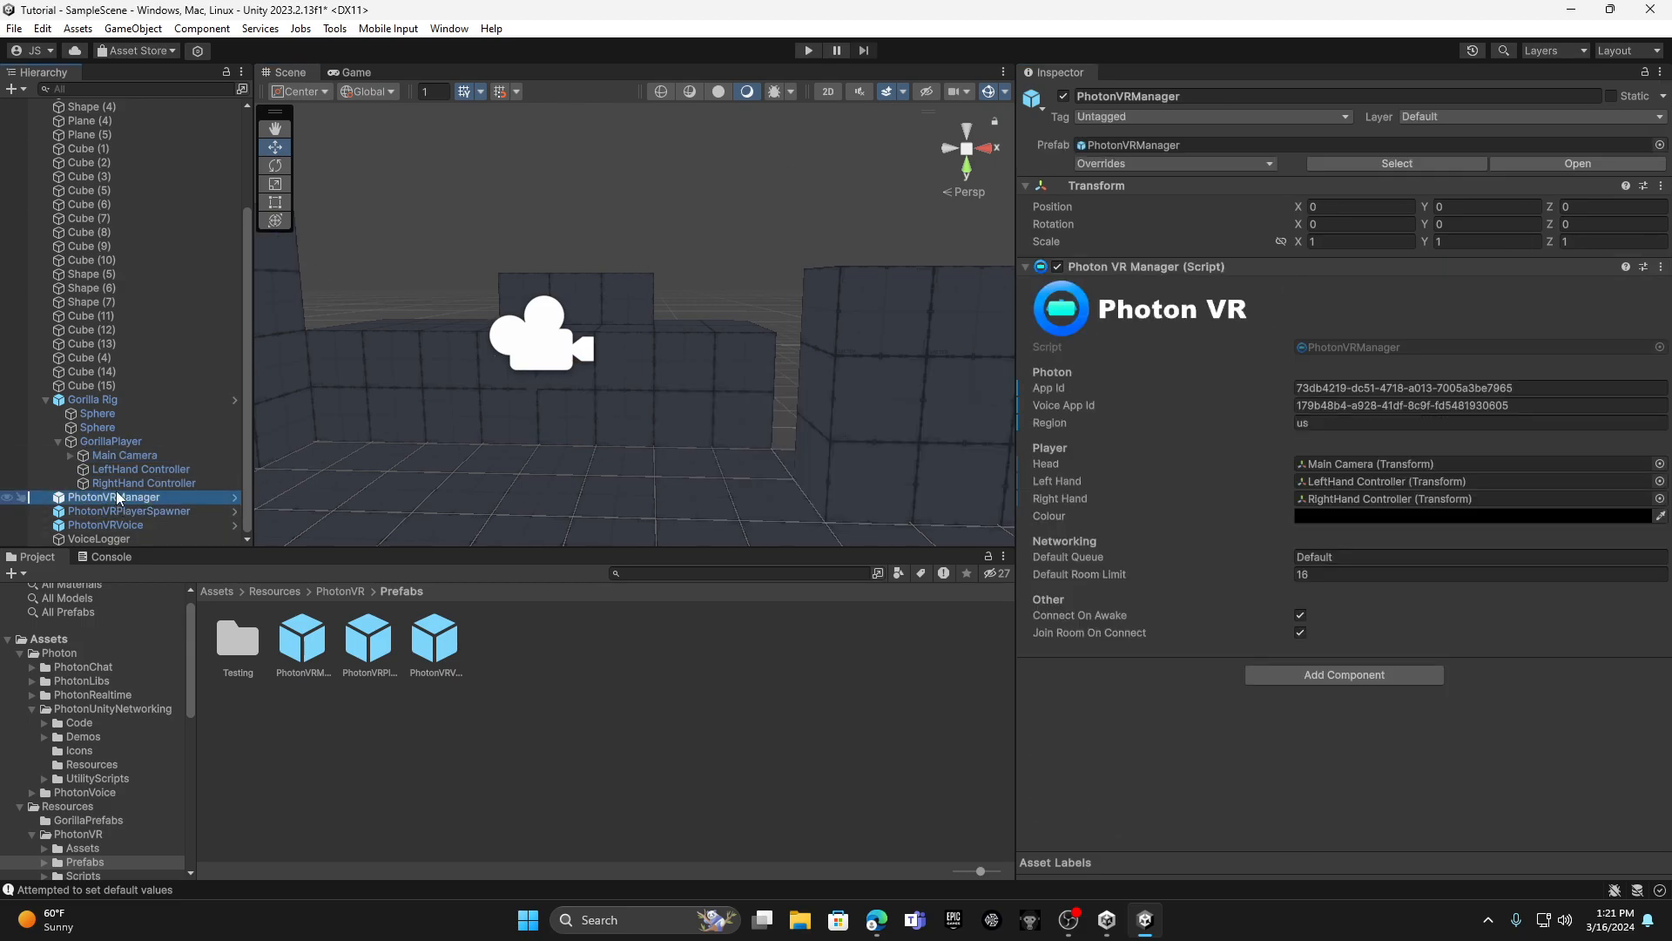
Link Main Camera to Head and LeftHand Controller to Left Hand, then drag RightHand Controller over
{"action": "left_click_drag", "start_coordinate": [116, 453], "coordinate": [1501, 418]}
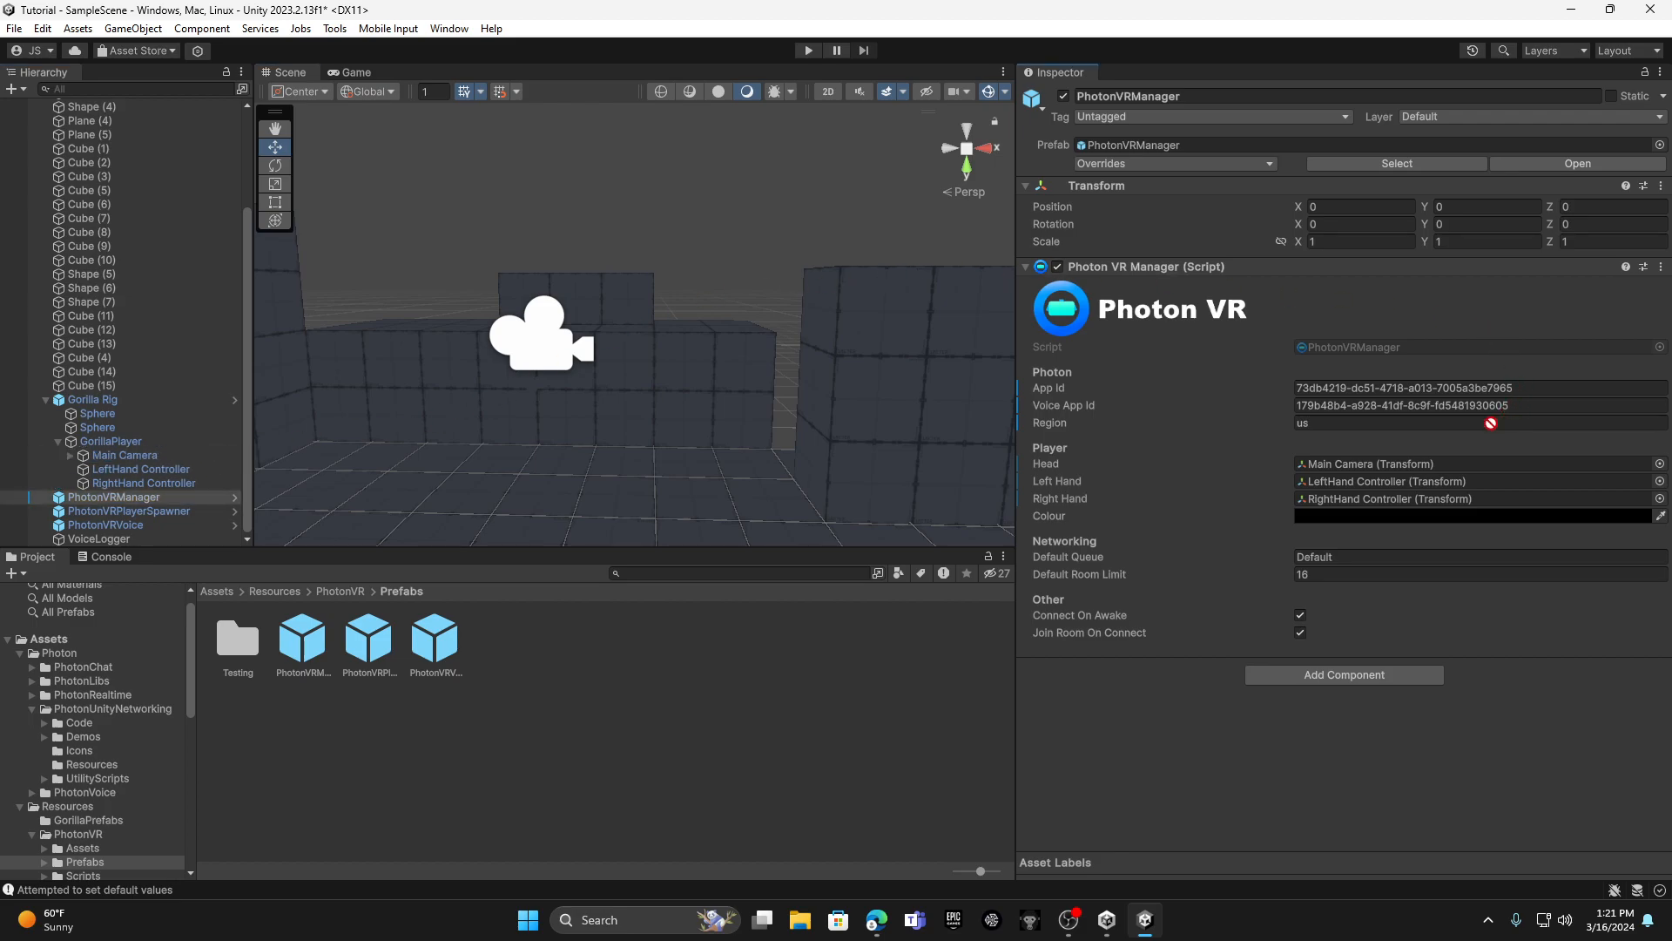
{"action": "left_click_drag", "start_coordinate": [1295, 464], "coordinate": [1351, 462]}
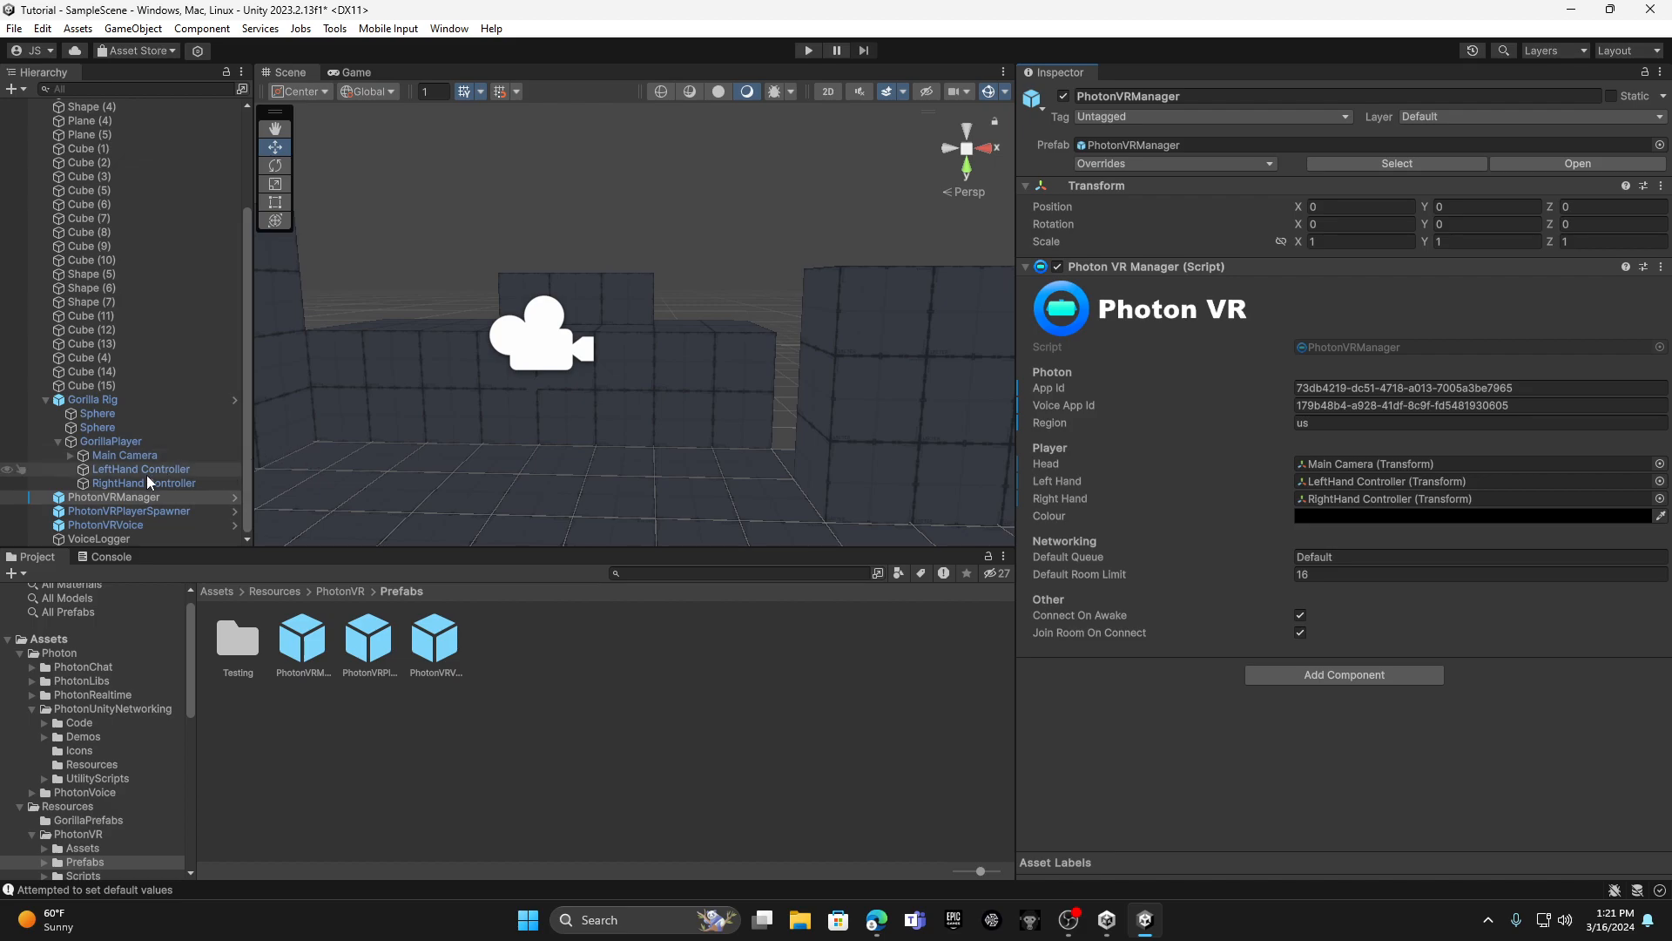
{"action": "left_click_drag", "start_coordinate": [112, 467], "coordinate": [1336, 479]}
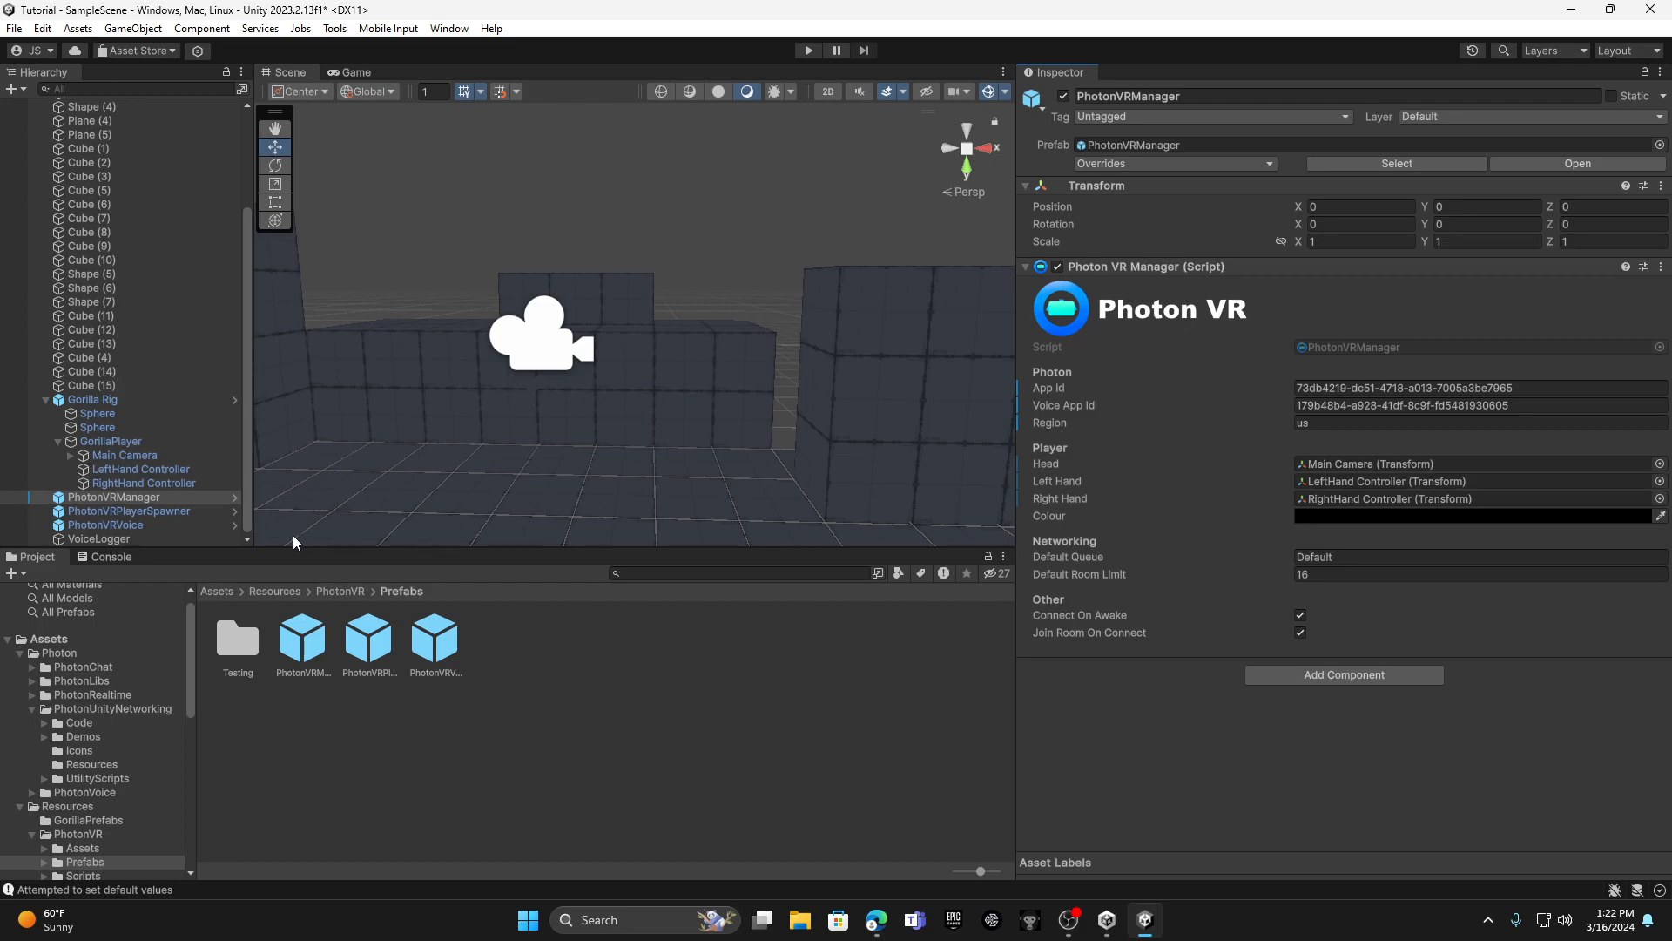
{"action": "left_click_drag", "start_coordinate": [126, 484], "coordinate": [1147, 497]}
Assign RightHand Controller to Right Hand and set the player Colour to blue (0008FF)
{"action": "left_click_drag", "start_coordinate": [1258, 487], "coordinate": [1376, 505]}
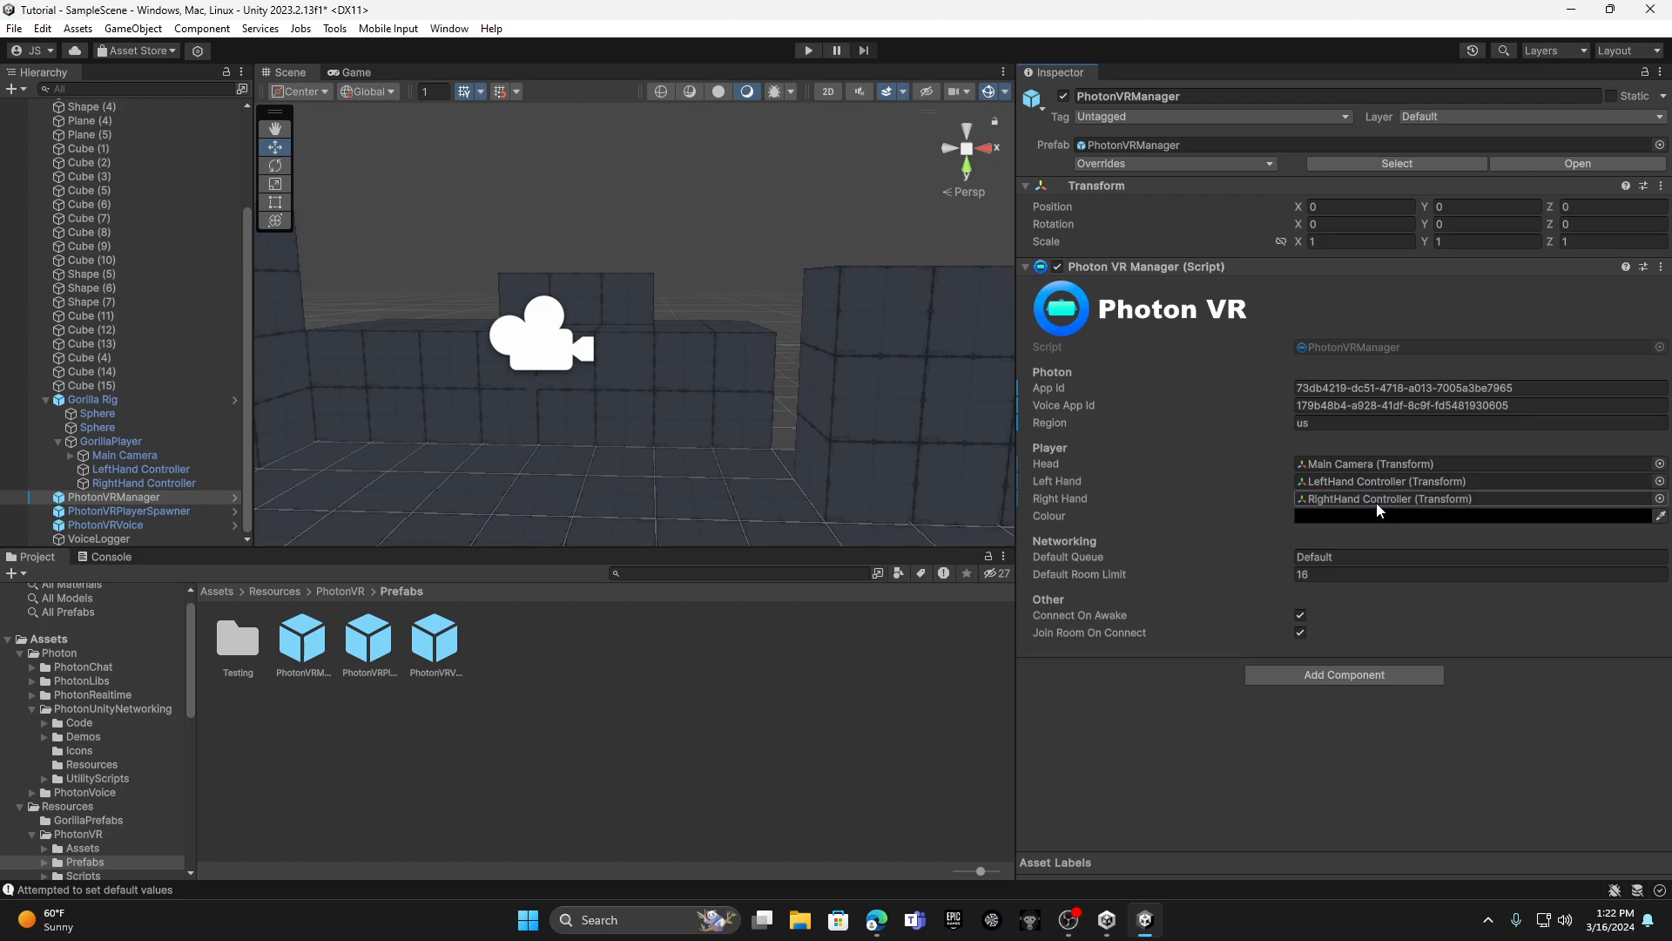
{"action": "left_click", "coordinate": [1366, 516]}
{"action": "mouse_move", "coordinate": [1549, 612]}
{"action": "left_mouse_down"}
{"action": "mouse_move", "coordinate": [1518, 525]}
{"action": "mouse_move", "coordinate": [1527, 718]}
{"action": "mouse_move", "coordinate": [1423, 686]}
{"action": "mouse_move", "coordinate": [1437, 641]}
{"action": "mouse_move", "coordinate": [1549, 537]}
{"action": "left_mouse_up"}
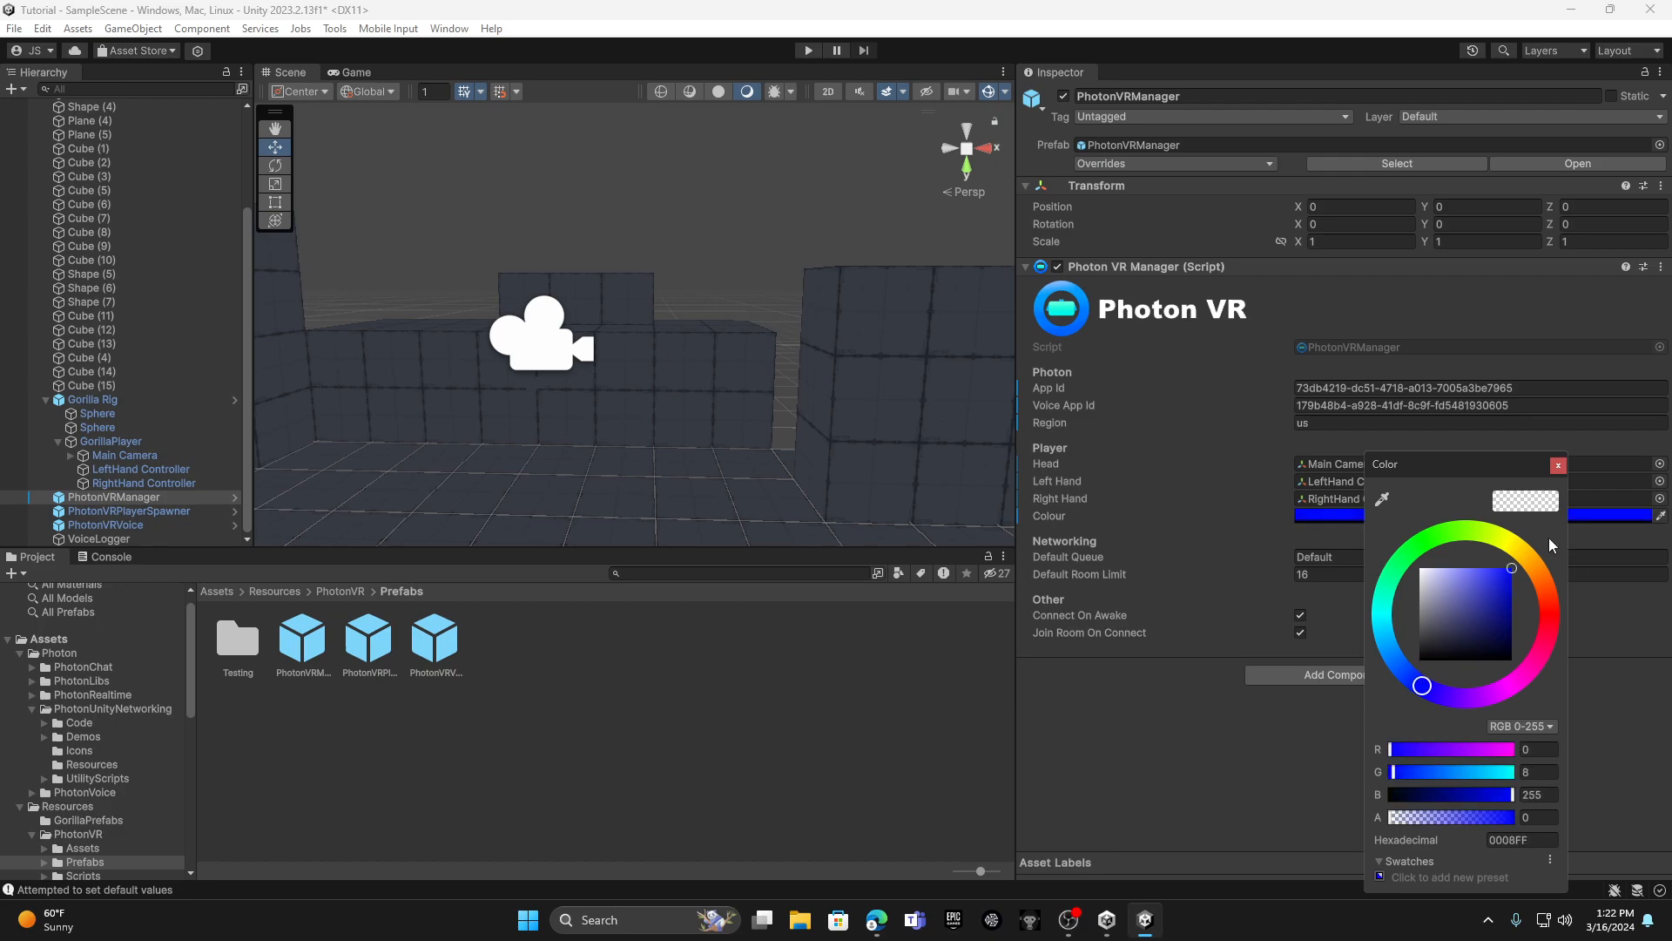
{"action": "left_click", "coordinate": [1558, 465]}
{"action": "left_click_drag", "start_coordinate": [576, 231], "coordinate": [421, 174], "text": "alt"}
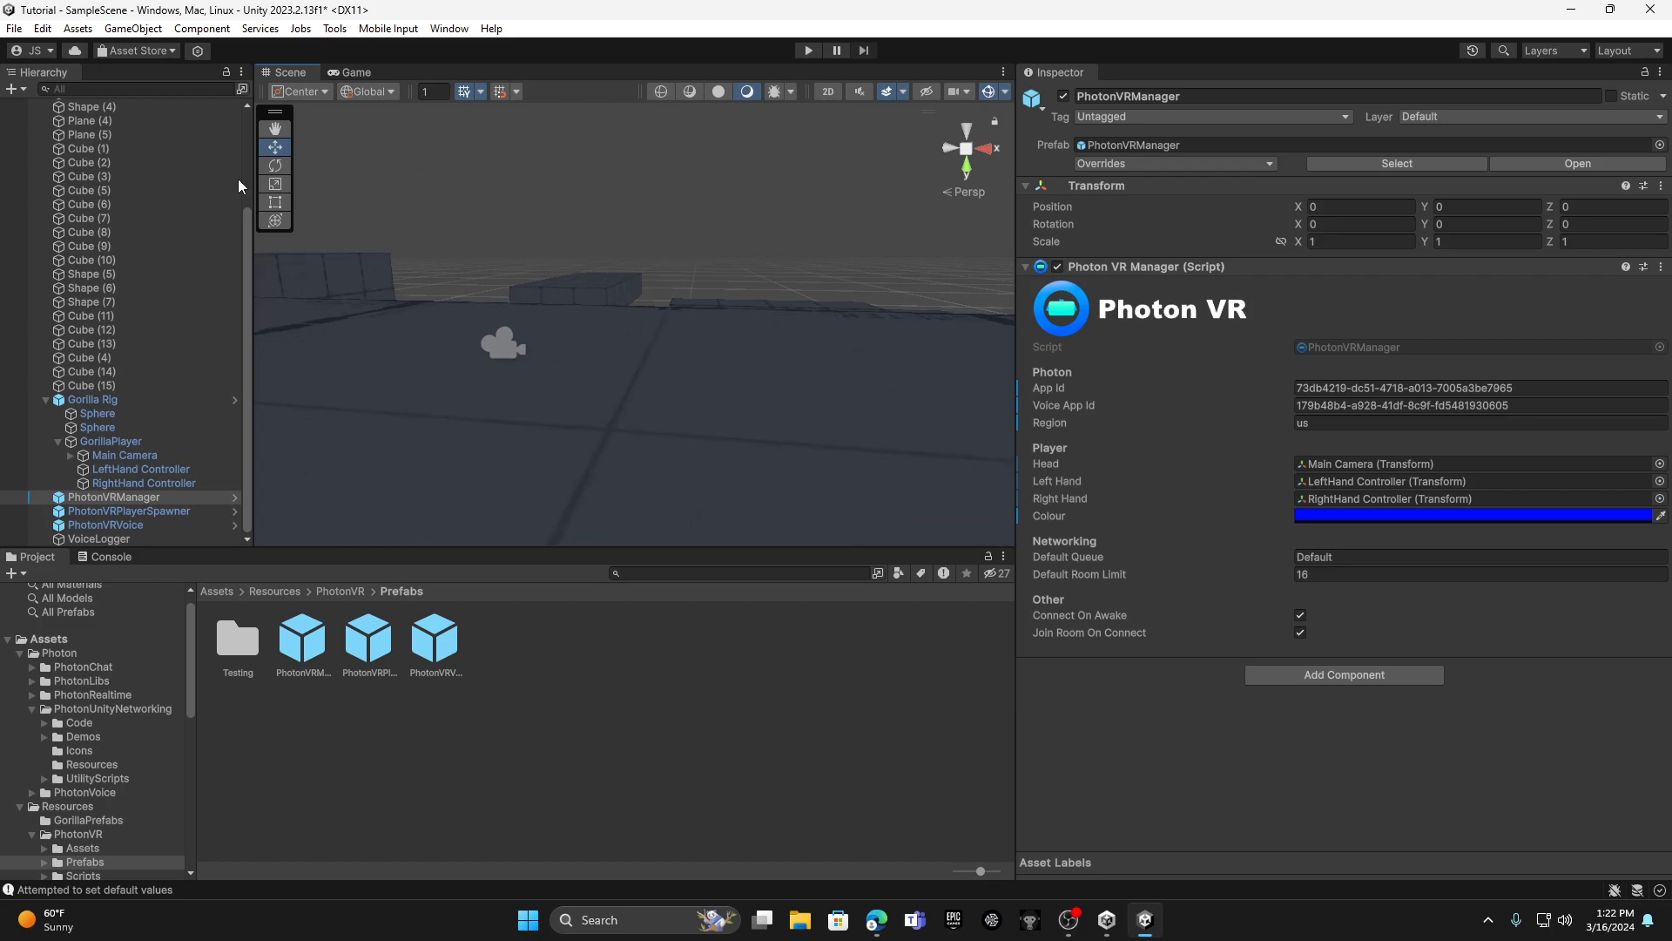
{"action": "right_click_drag", "start_coordinate": [394, 259], "coordinate": [961, 210]}
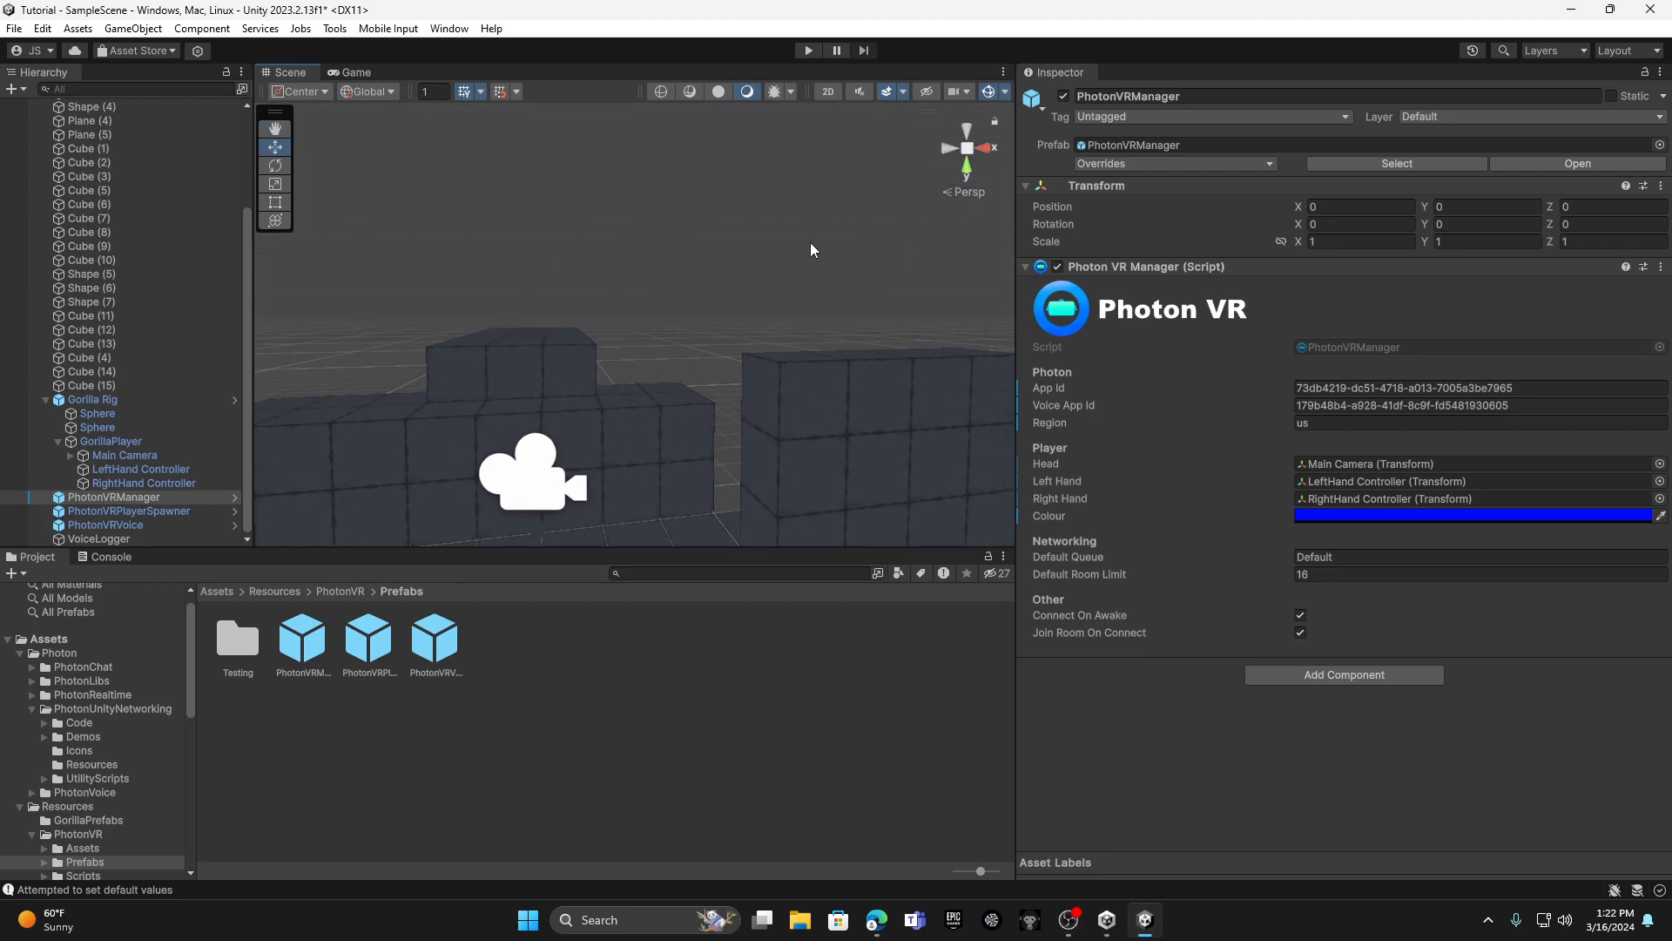
{"action": "left_click", "coordinate": [582, 920]}
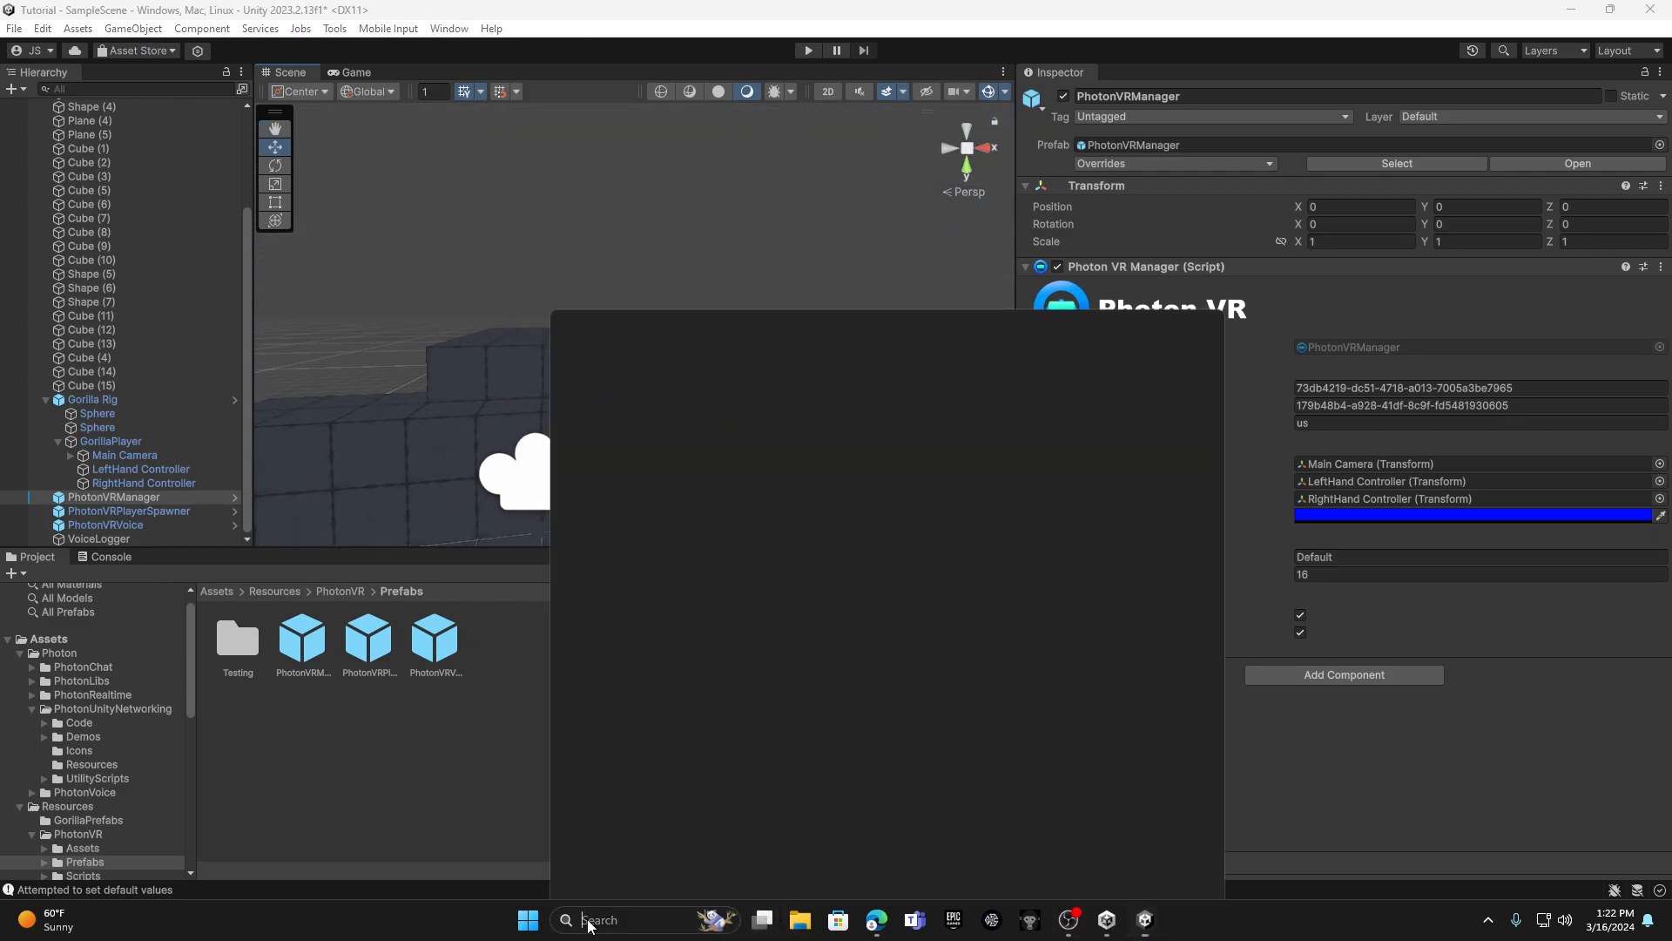
{"action": "type", "text": "i"}
{"action": "key", "text": "BackSpace"}
{"action": "type", "text": "o"}
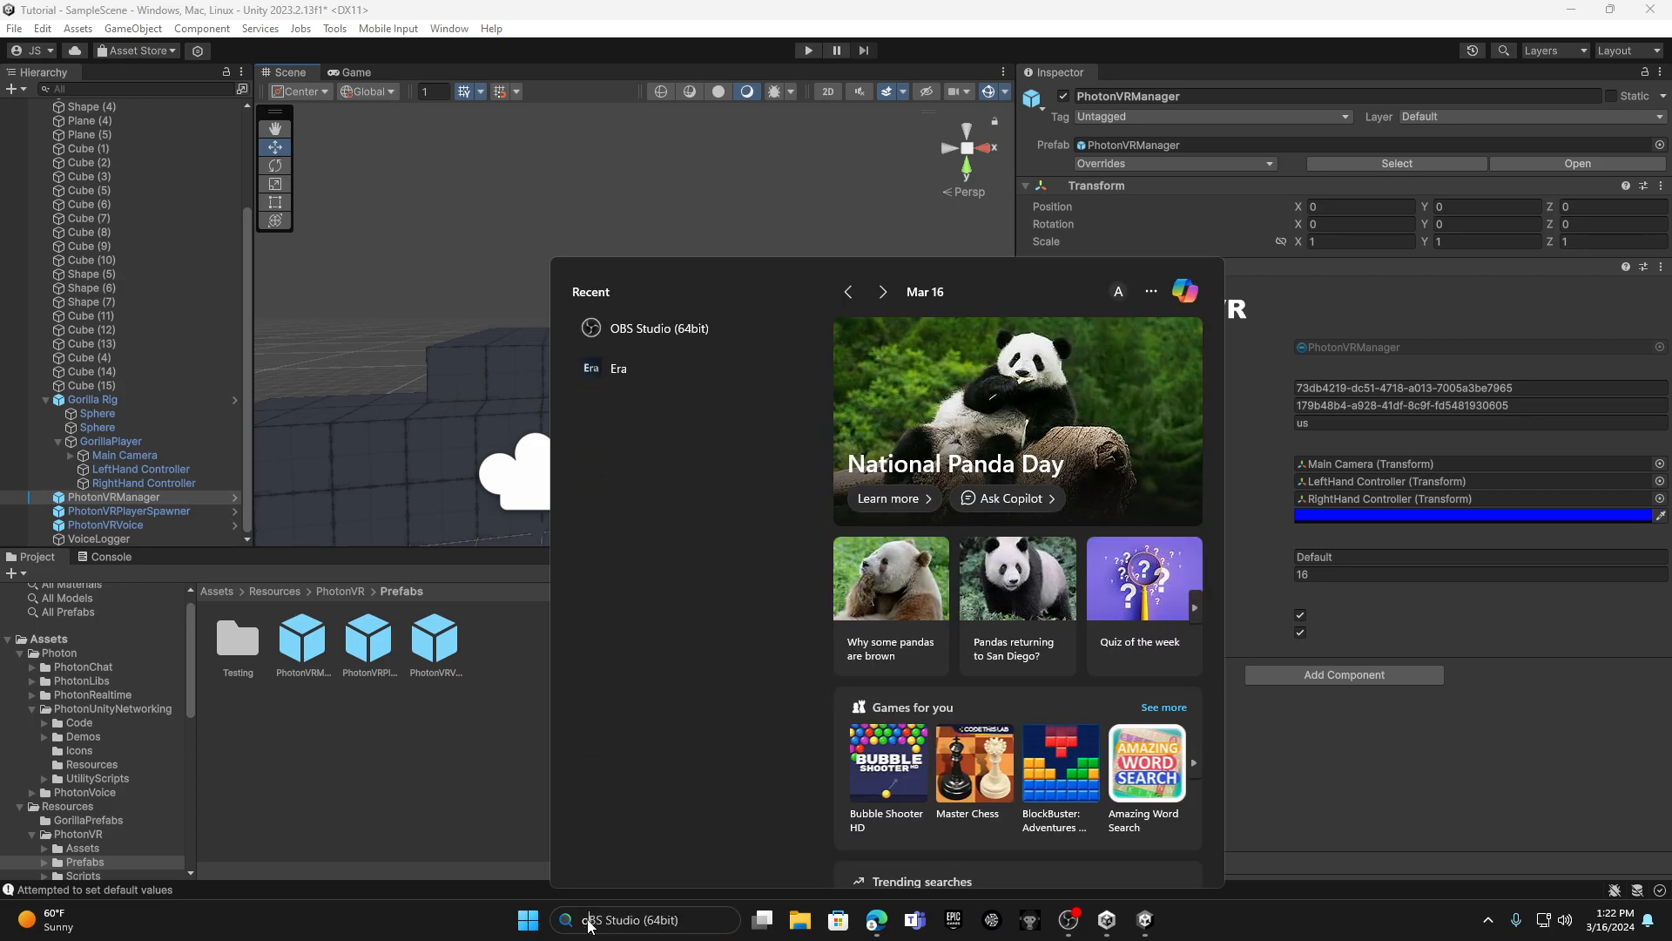
{"action": "type", "text": "culus"}
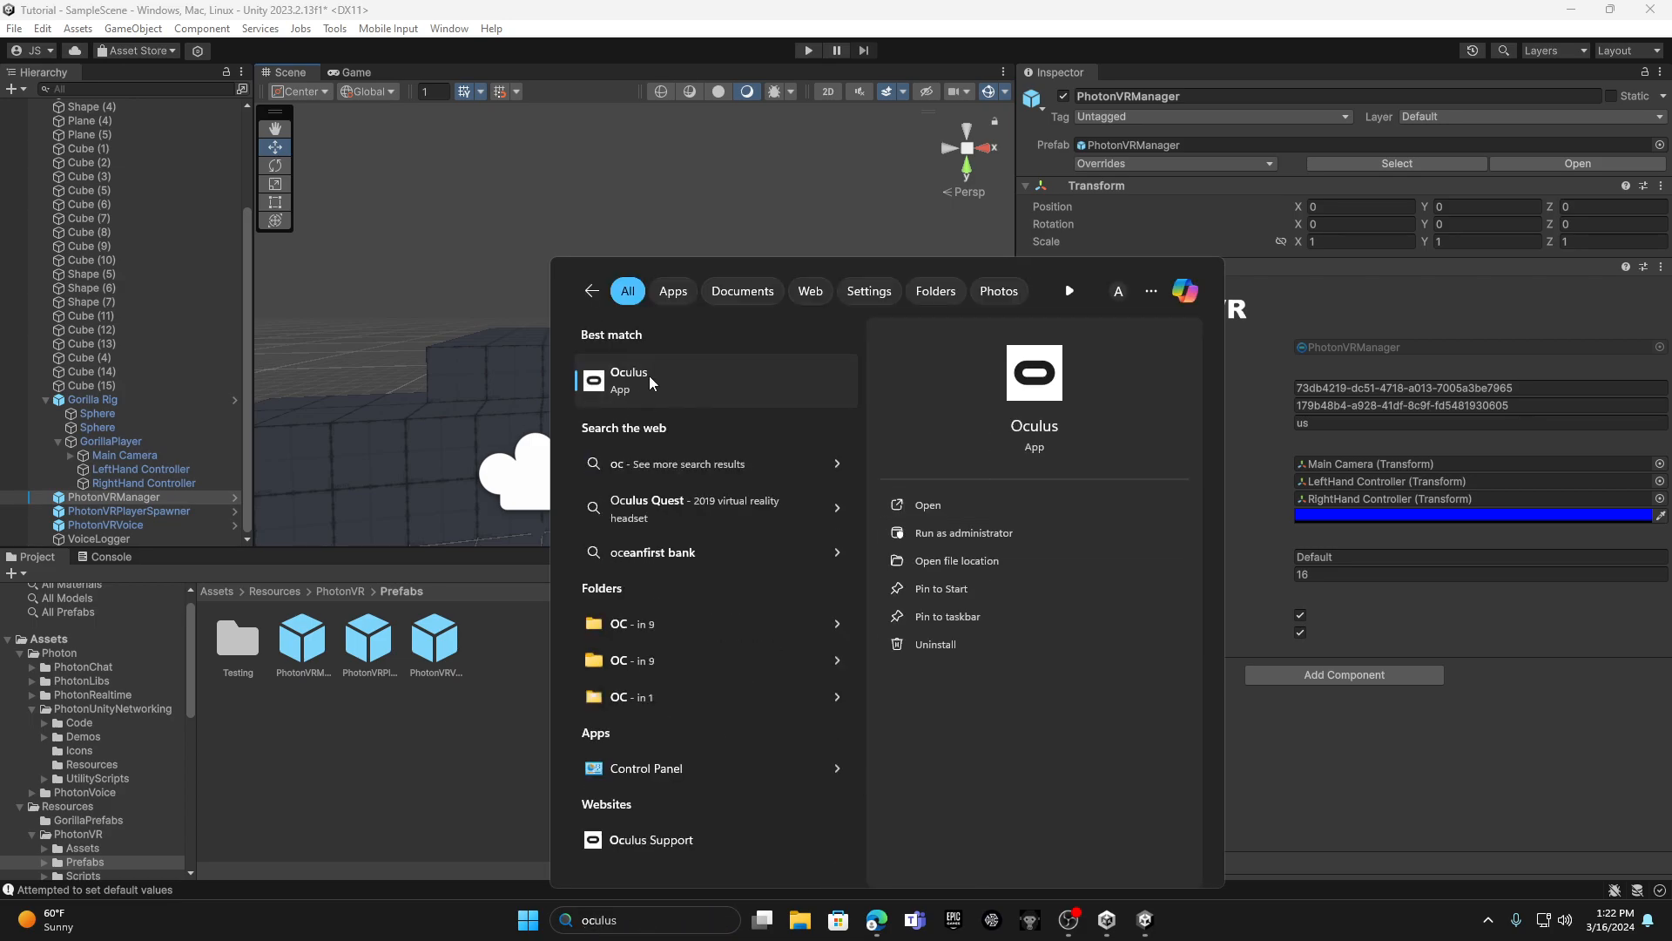
{"action": "left_click", "coordinate": [414, 366]}
{"action": "right_click_drag", "start_coordinate": [414, 363], "coordinate": [398, 427]}
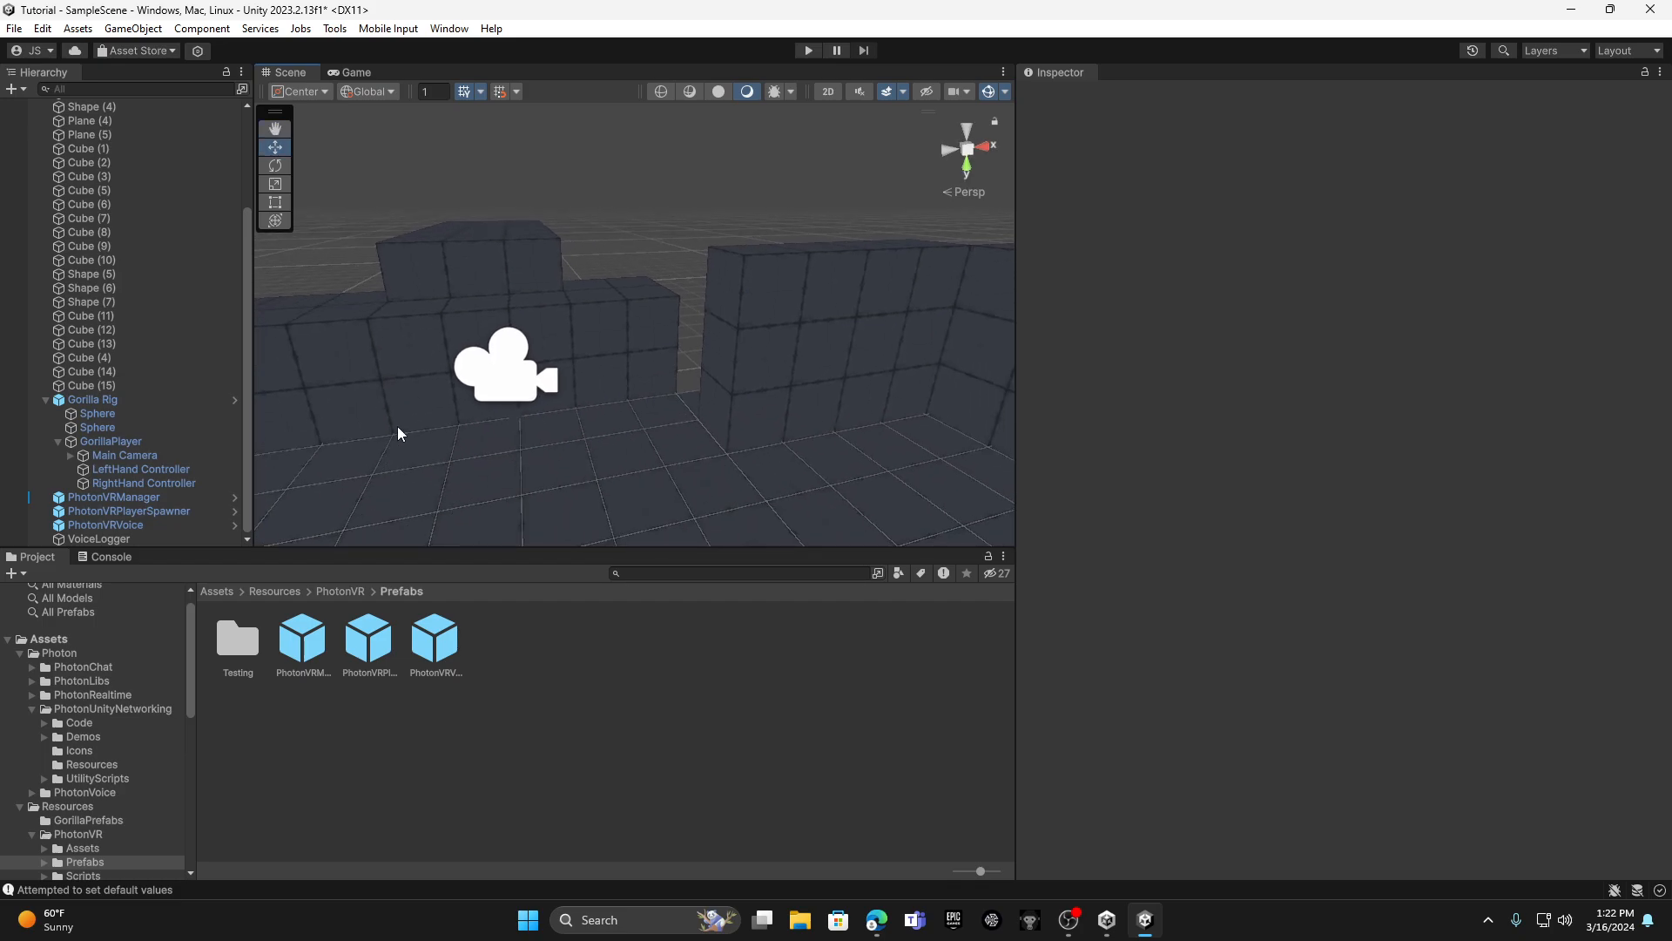
Play-test SampleScene, dismissing the Photon warning and TMP Importer, then pause and stop
{"action": "left_click", "coordinate": [807, 52]}
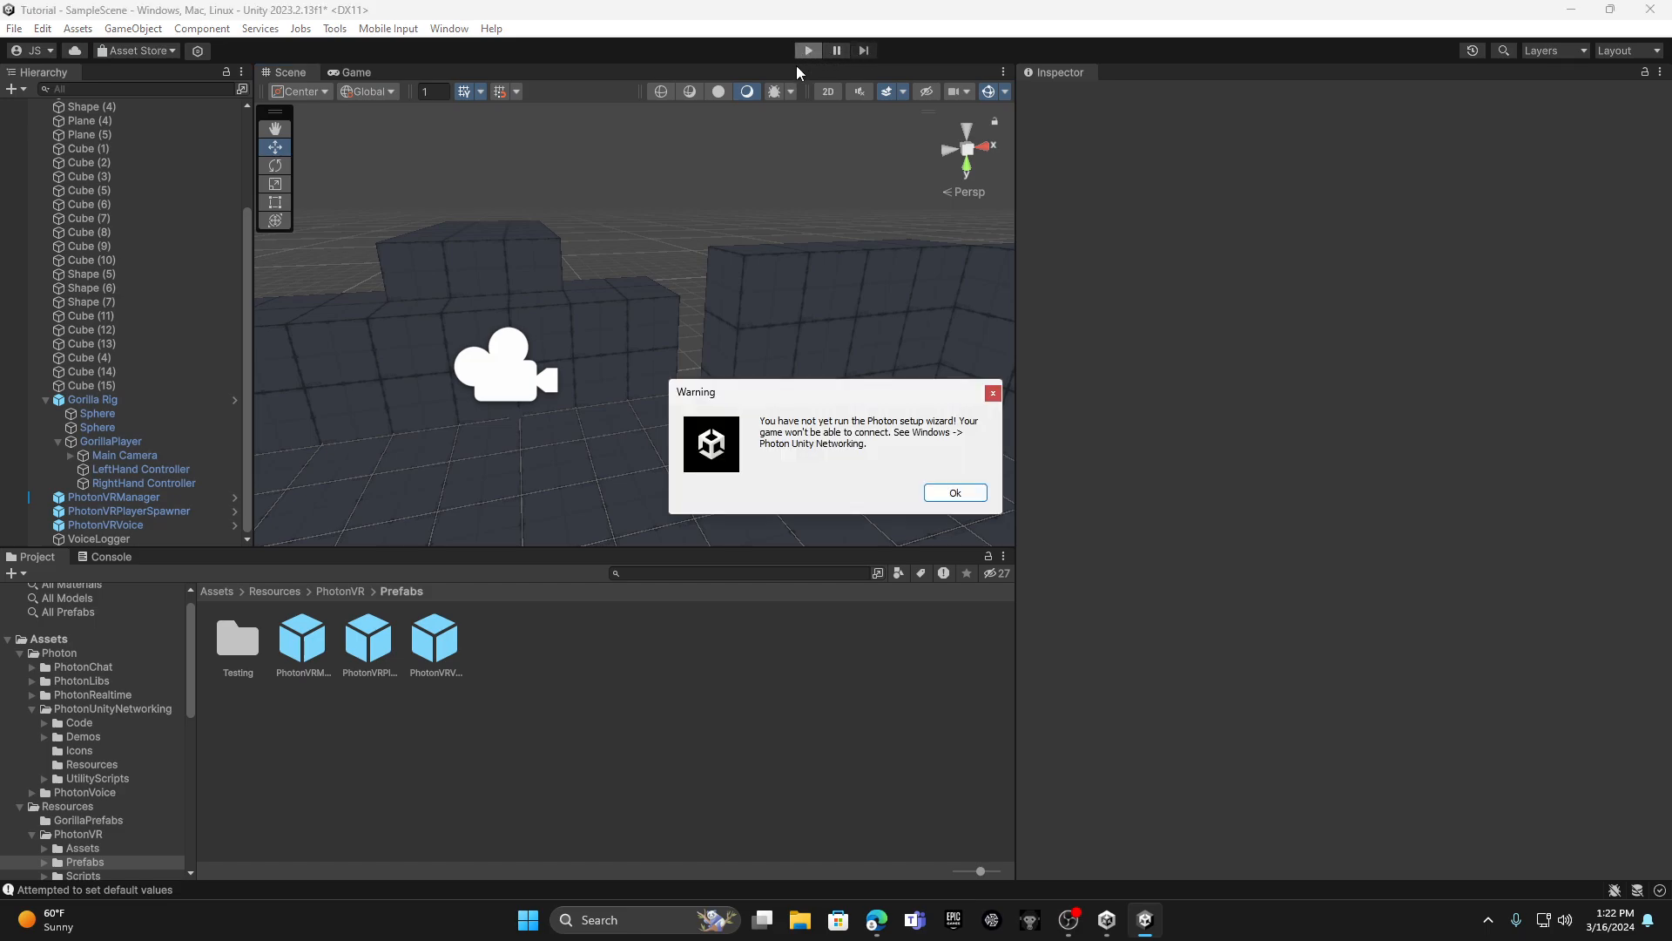
{"action": "left_click", "coordinate": [955, 493]}
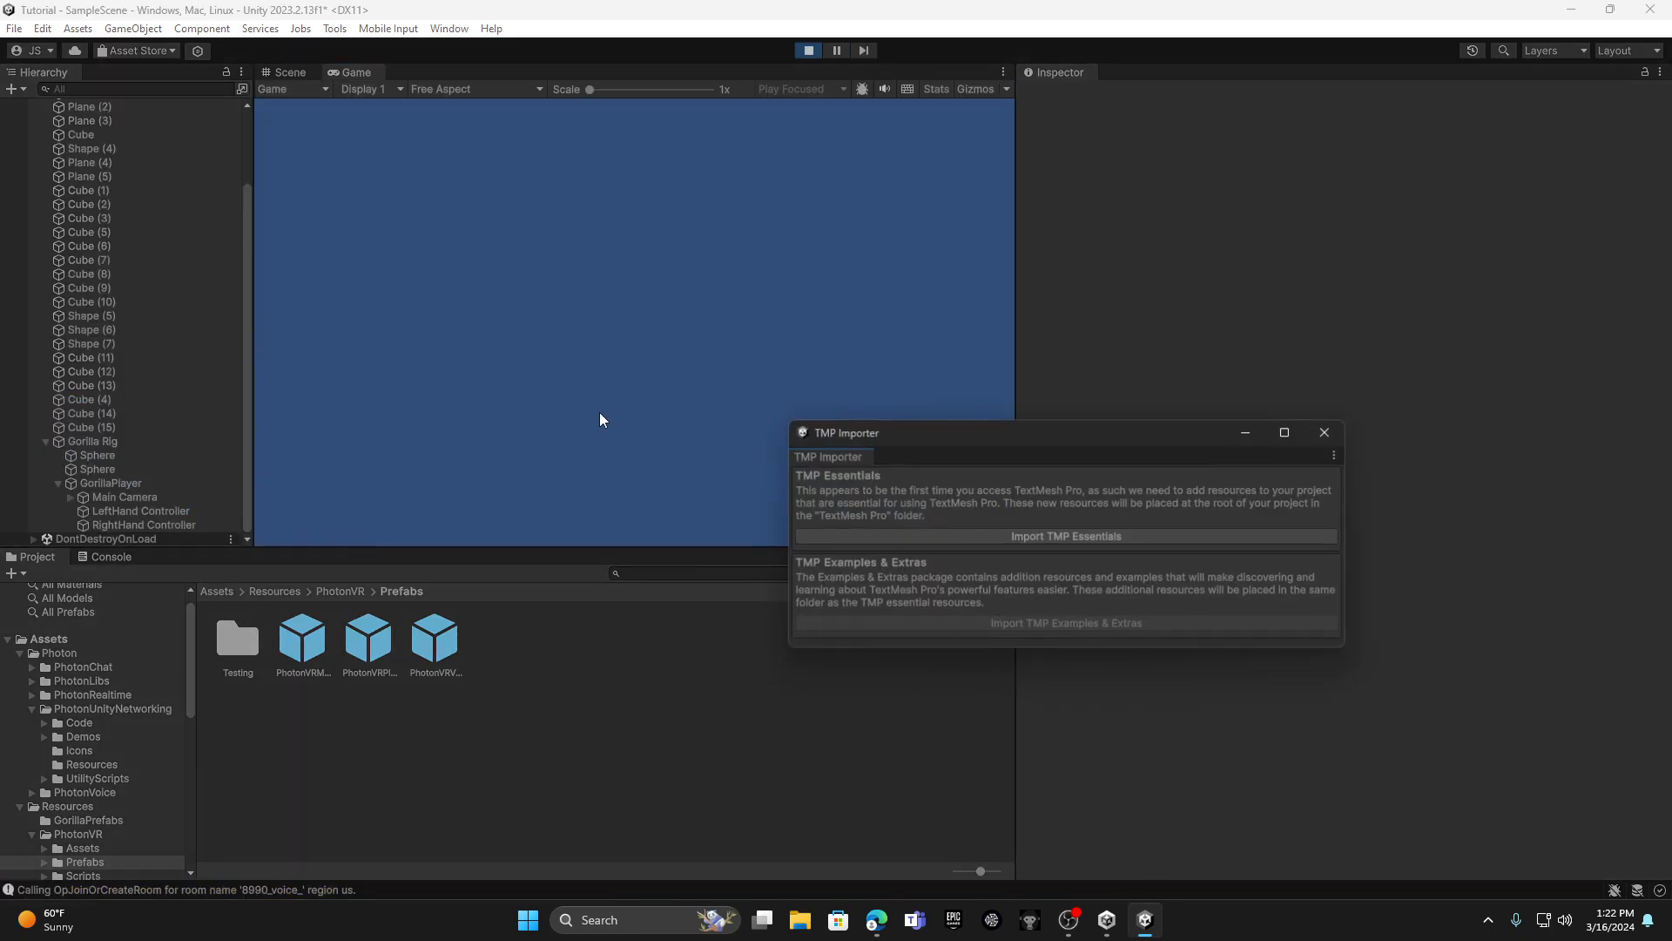
{"action": "left_click", "coordinate": [1325, 433]}
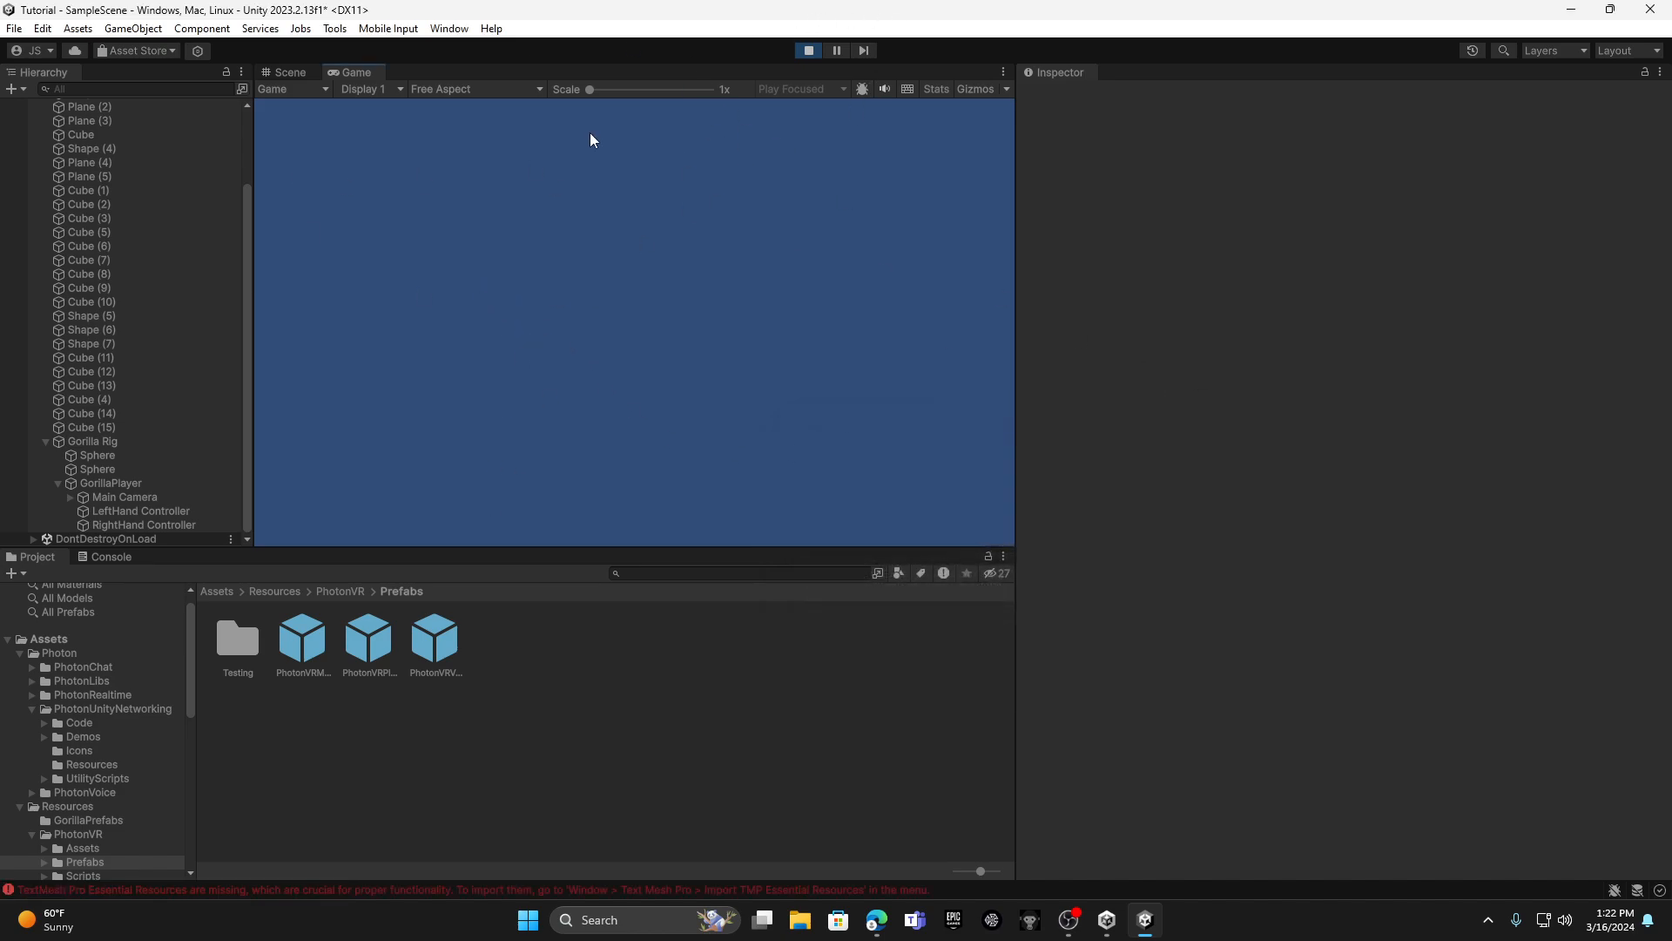
{"action": "left_click", "coordinate": [840, 55]}
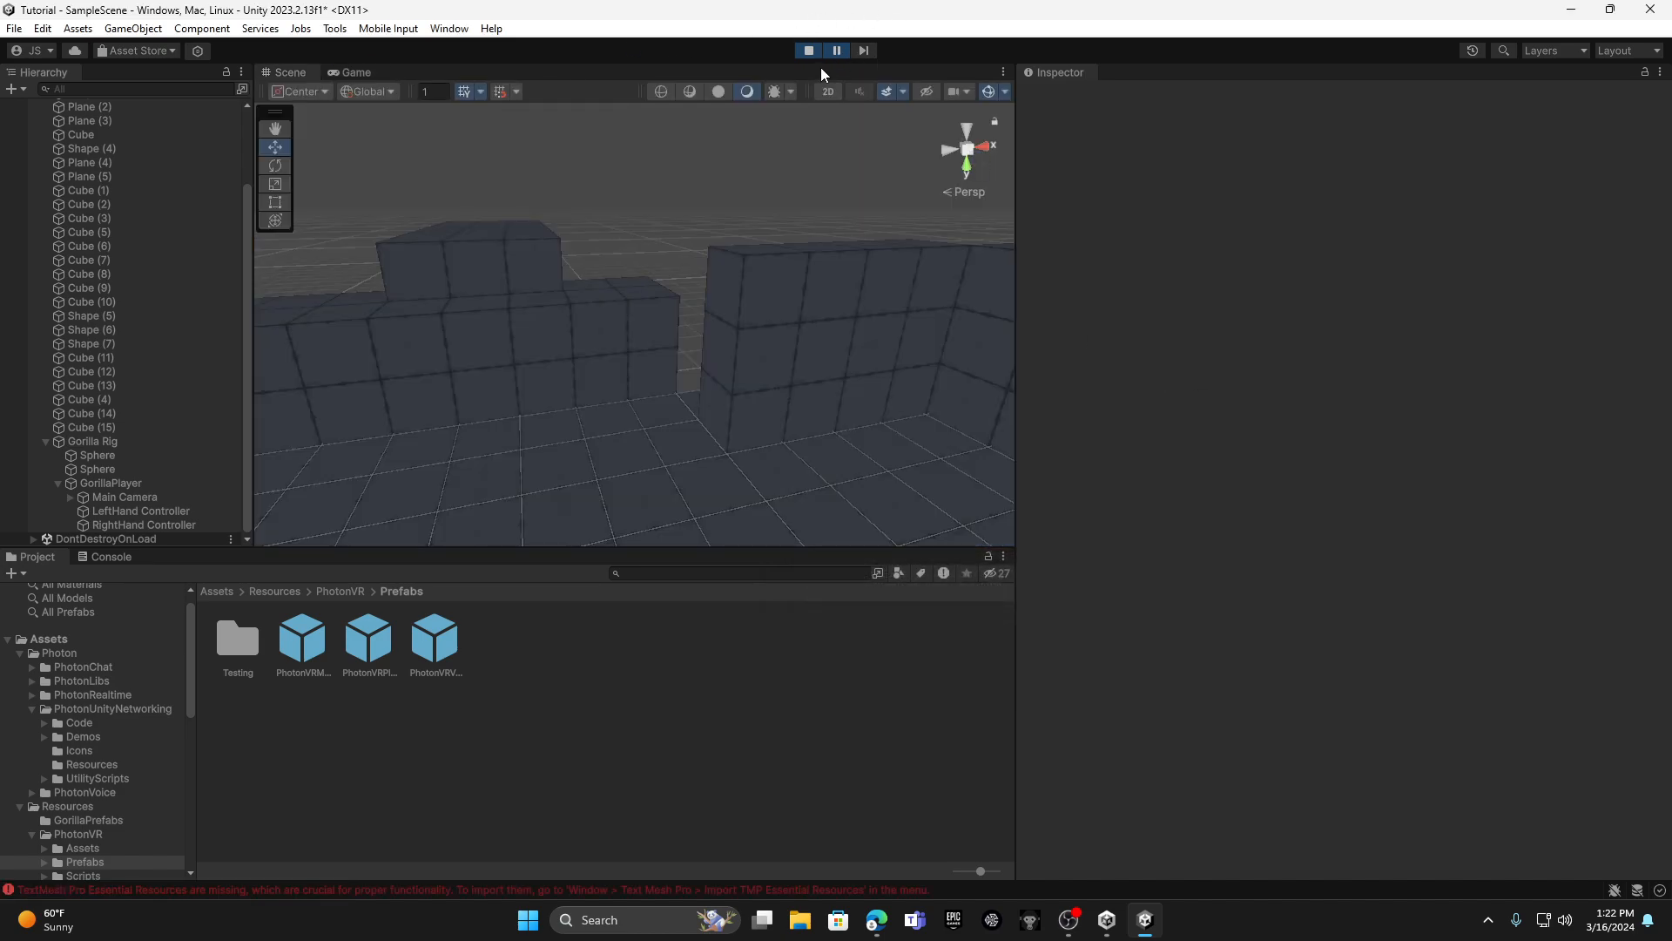
{"action": "left_click", "coordinate": [809, 49]}
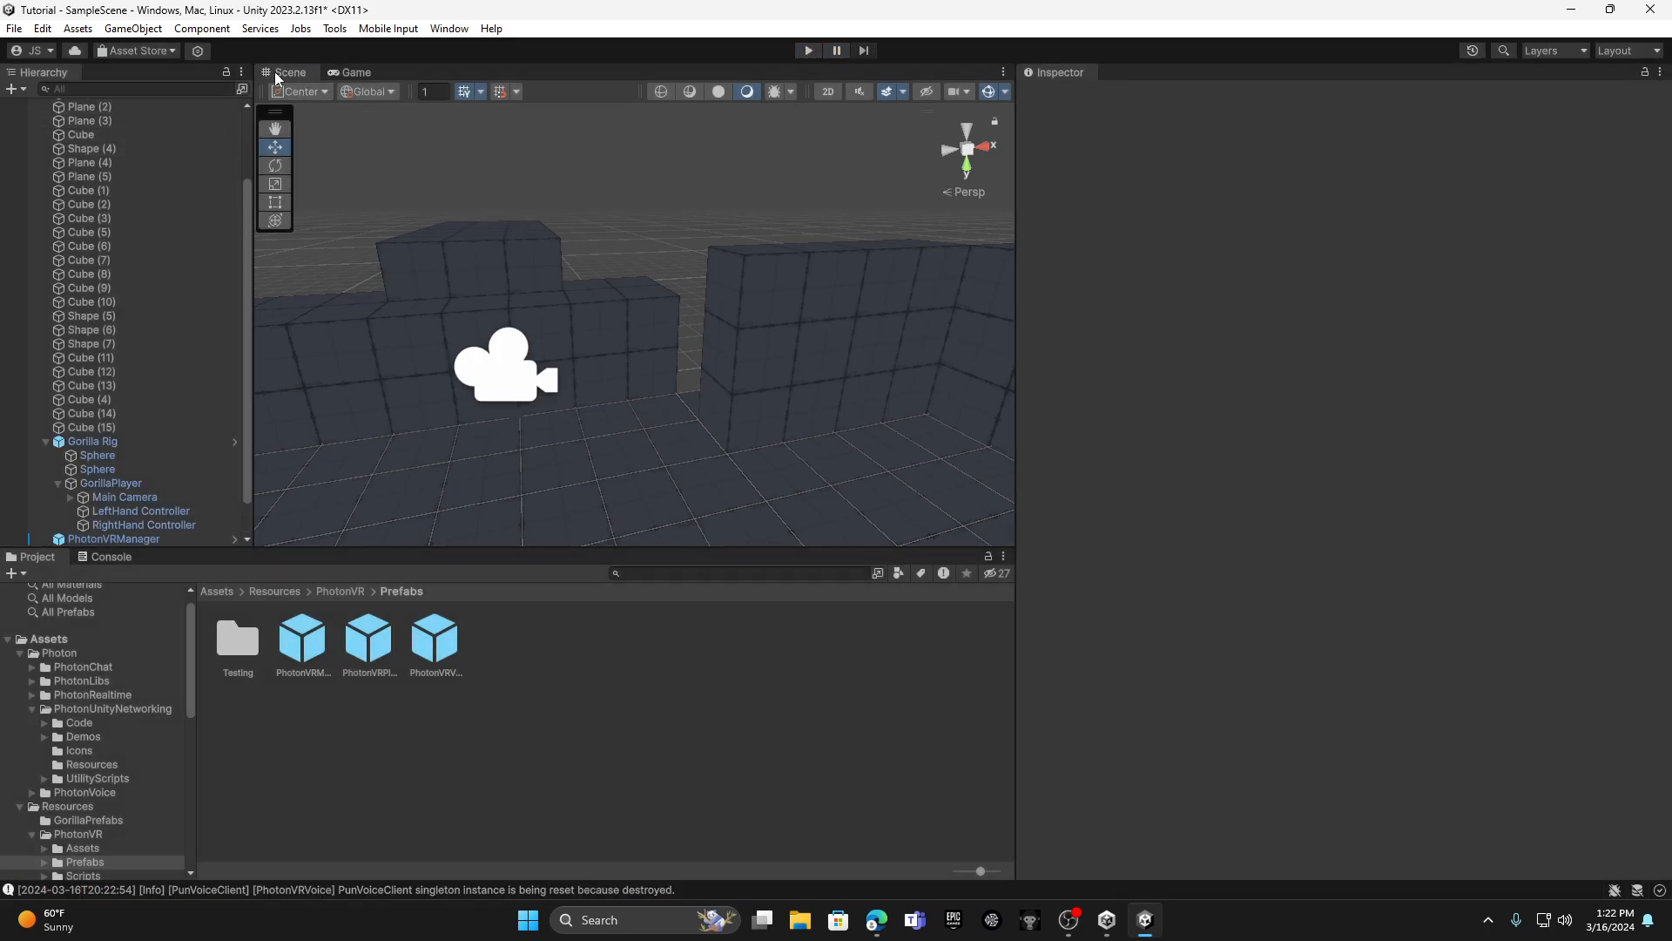
{"action": "scroll", "coordinate": [52, 209], "scroll_direction": "up", "scroll_amount": 3}
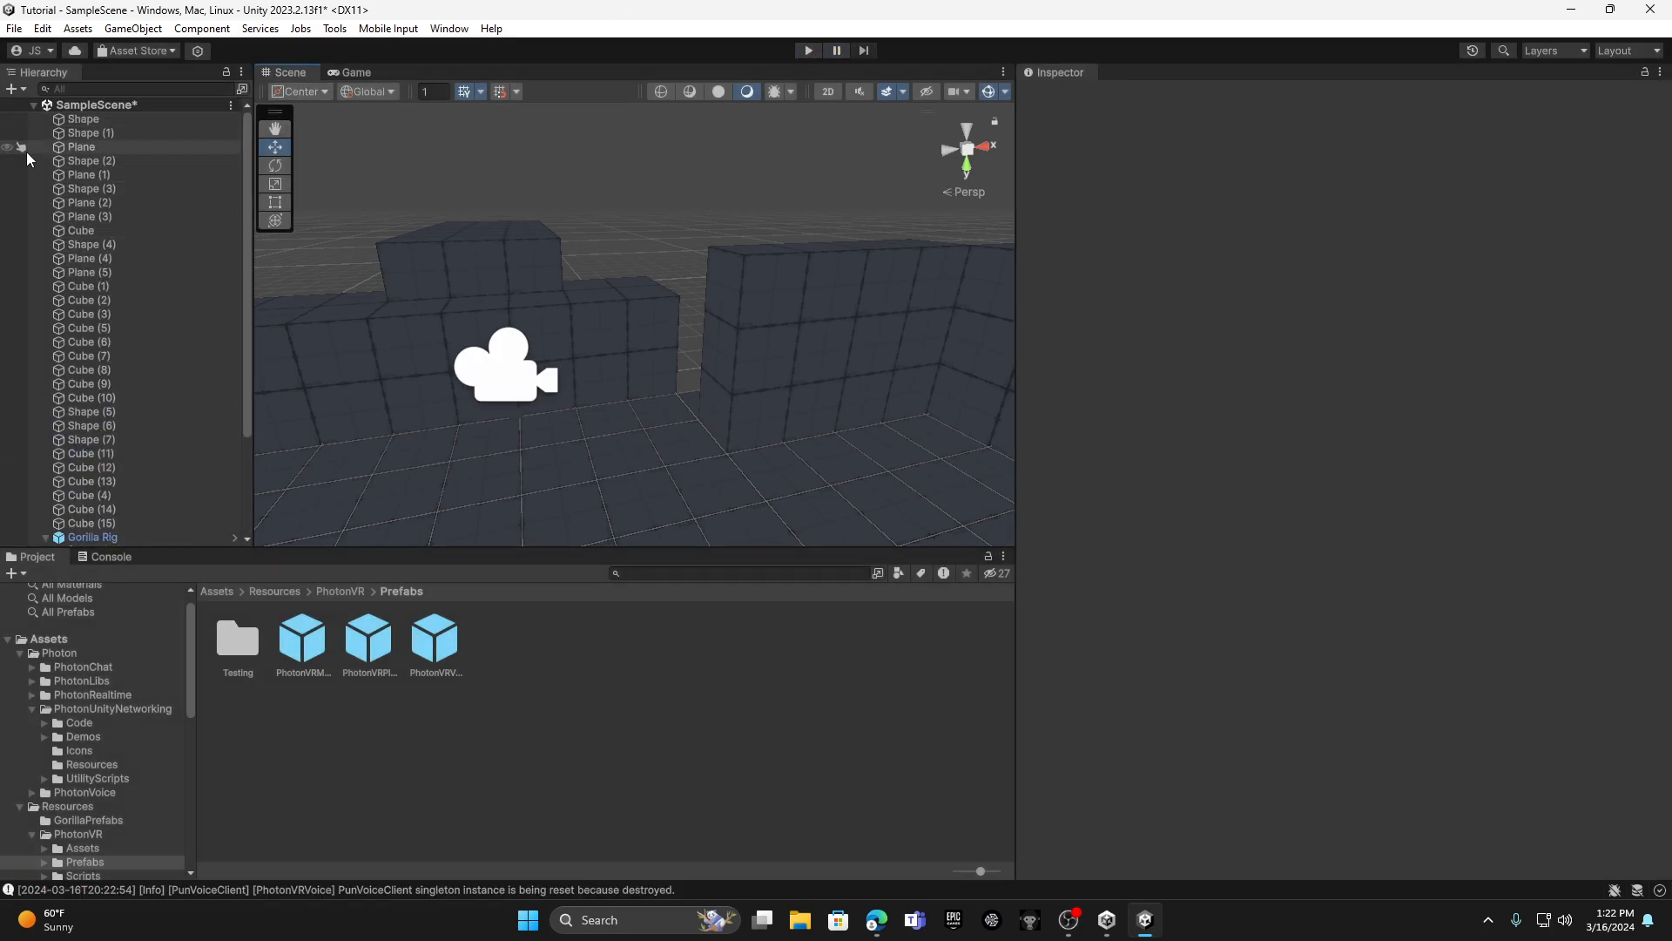
Close the editor without saving, remove Tutorial from Unity Hub's list, and open Insane Monke
{"action": "left_click", "coordinate": [1650, 9]}
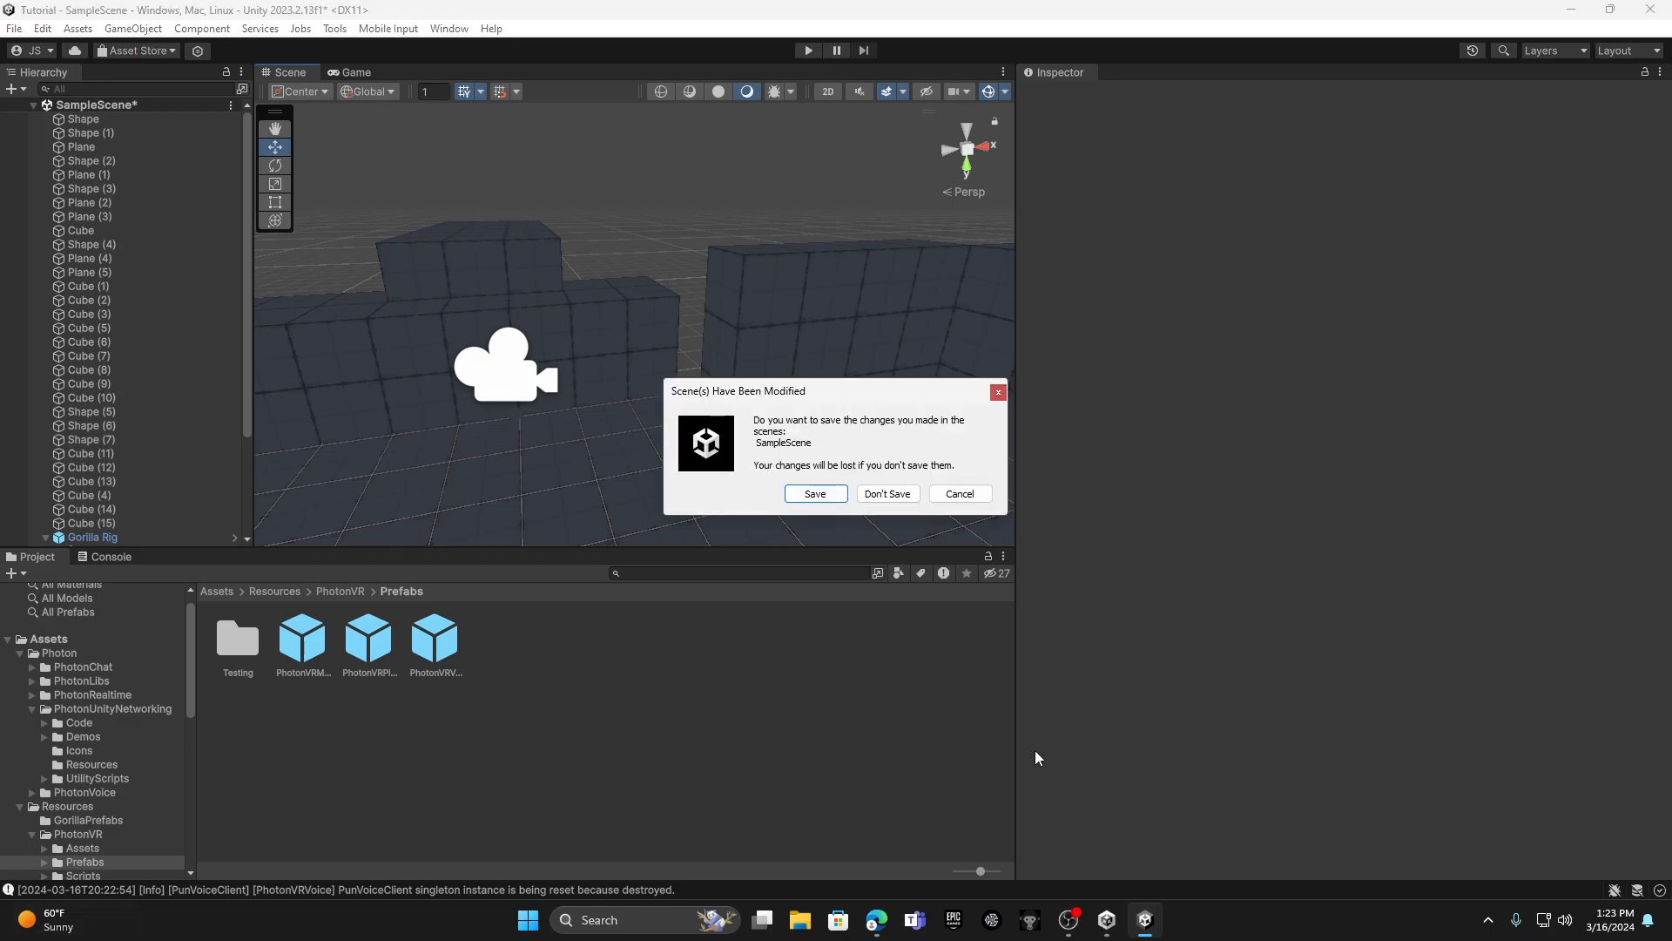
{"action": "left_click", "coordinate": [892, 492]}
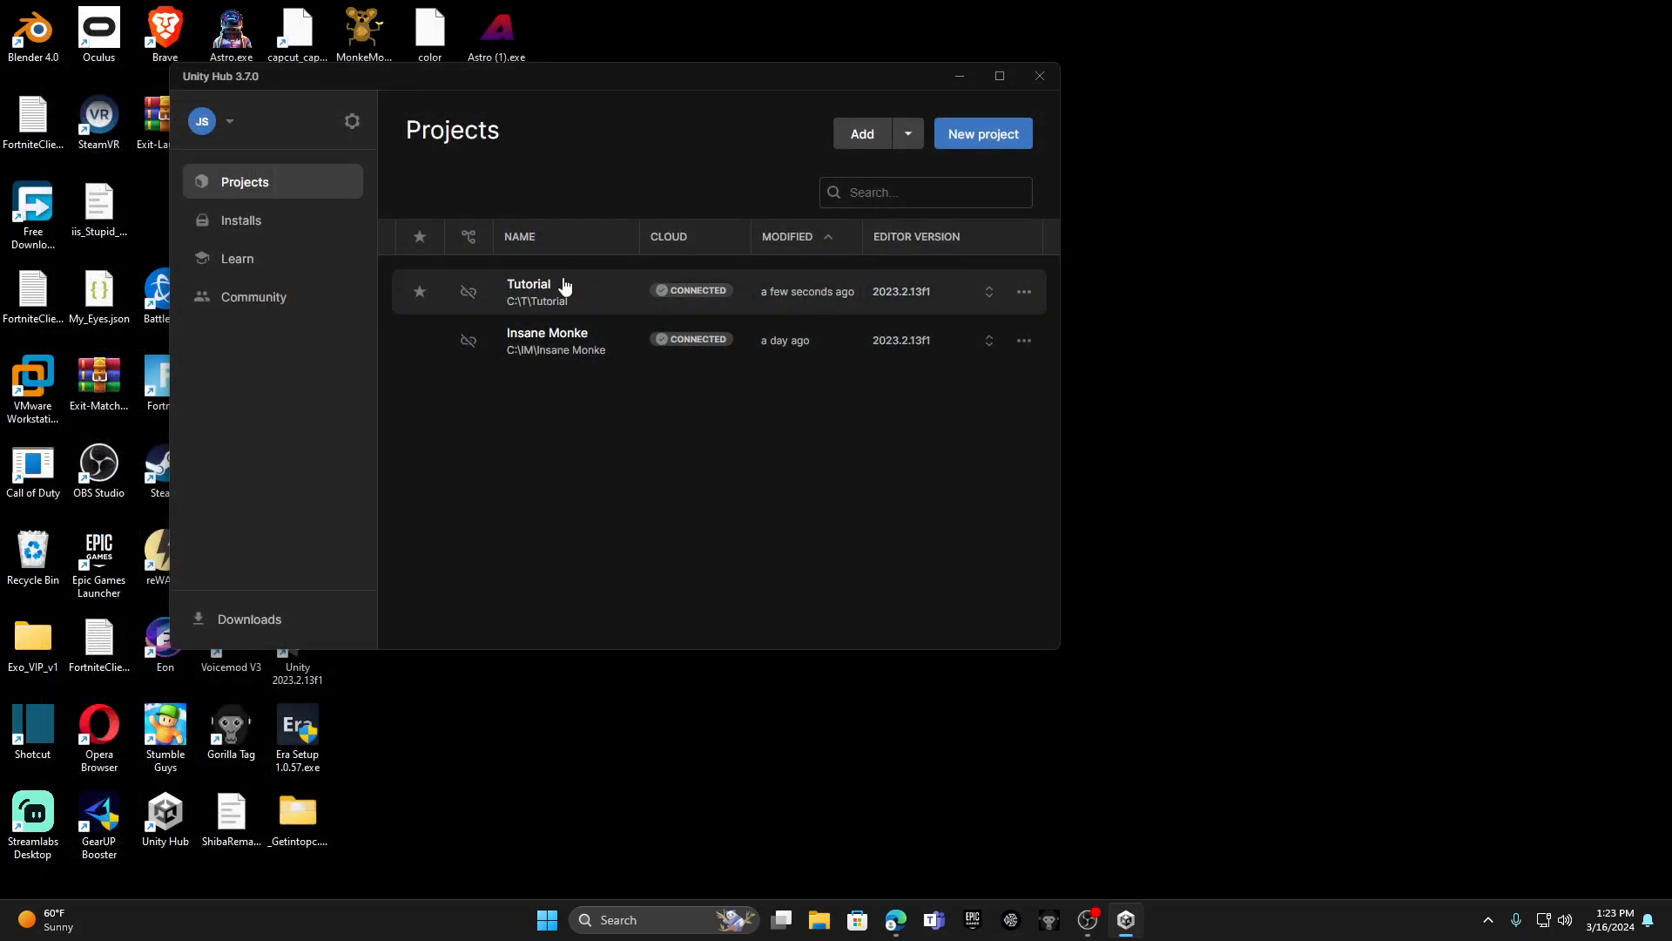
{"action": "right_click", "coordinate": [564, 280]}
{"action": "left_click", "coordinate": [610, 427]}
{"action": "left_click", "coordinate": [455, 431]}
{"action": "left_click", "coordinate": [764, 431]}
{"action": "left_click", "coordinate": [496, 307]}
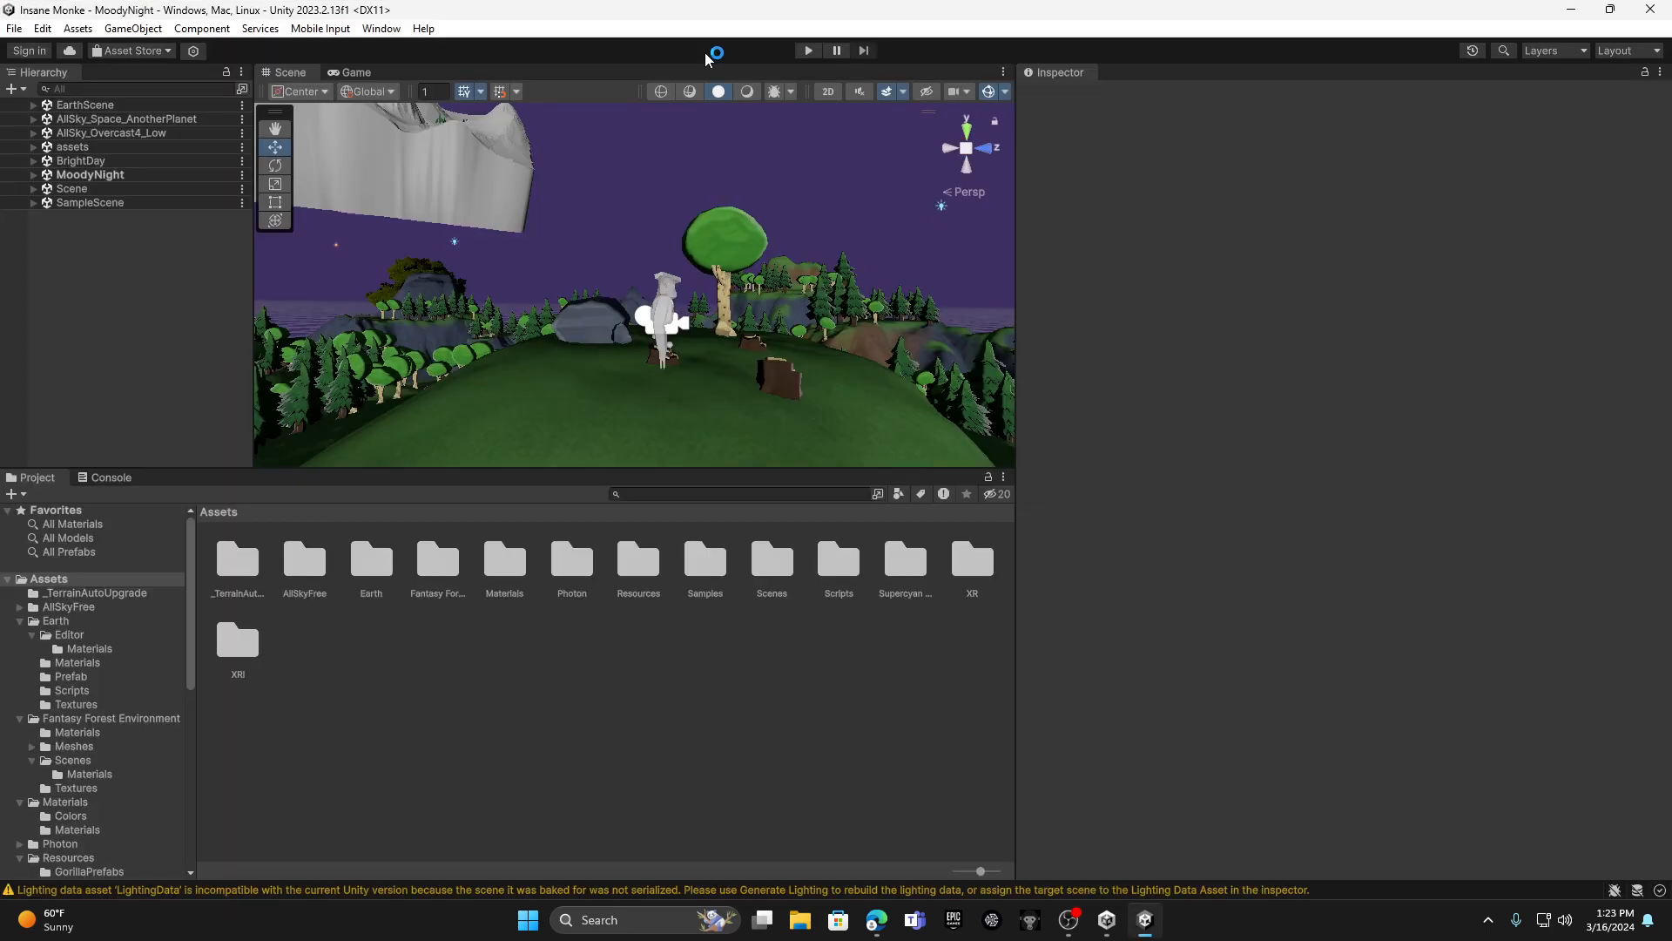
Select the color changing monkey and move it to a new spot on the forest hill
{"action": "right_click_drag", "start_coordinate": [688, 265], "coordinate": [506, 297]}
{"action": "key", "text": "w"}
{"action": "left_click", "coordinate": [572, 272]}
{"action": "left_click_drag", "start_coordinate": [570, 296], "coordinate": [450, 289]}
{"action": "right_click_drag", "start_coordinate": [827, 263], "coordinate": [634, 300]}
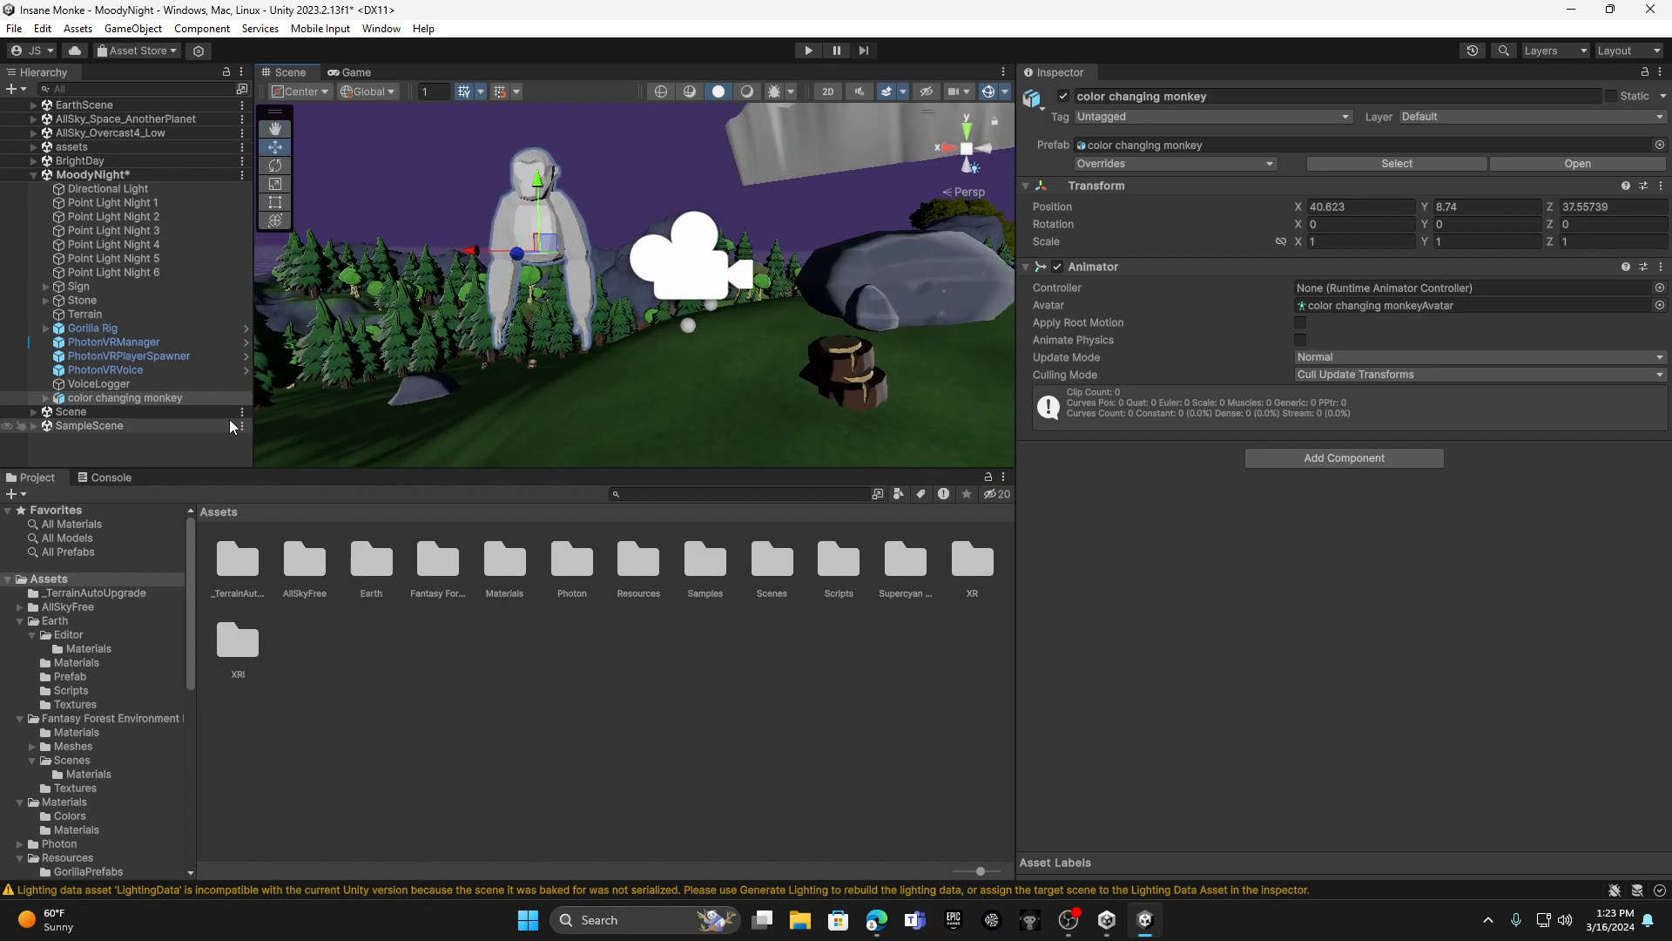
{"action": "mouse_move", "coordinate": [357, 261]}
{"action": "right_mouse_down"}
{"action": "mouse_move", "coordinate": [338, 266]}
{"action": "mouse_move", "coordinate": [366, 259]}
{"action": "right_mouse_up"}
{"action": "right_click_drag", "start_coordinate": [356, 68], "coordinate": [367, 93]}
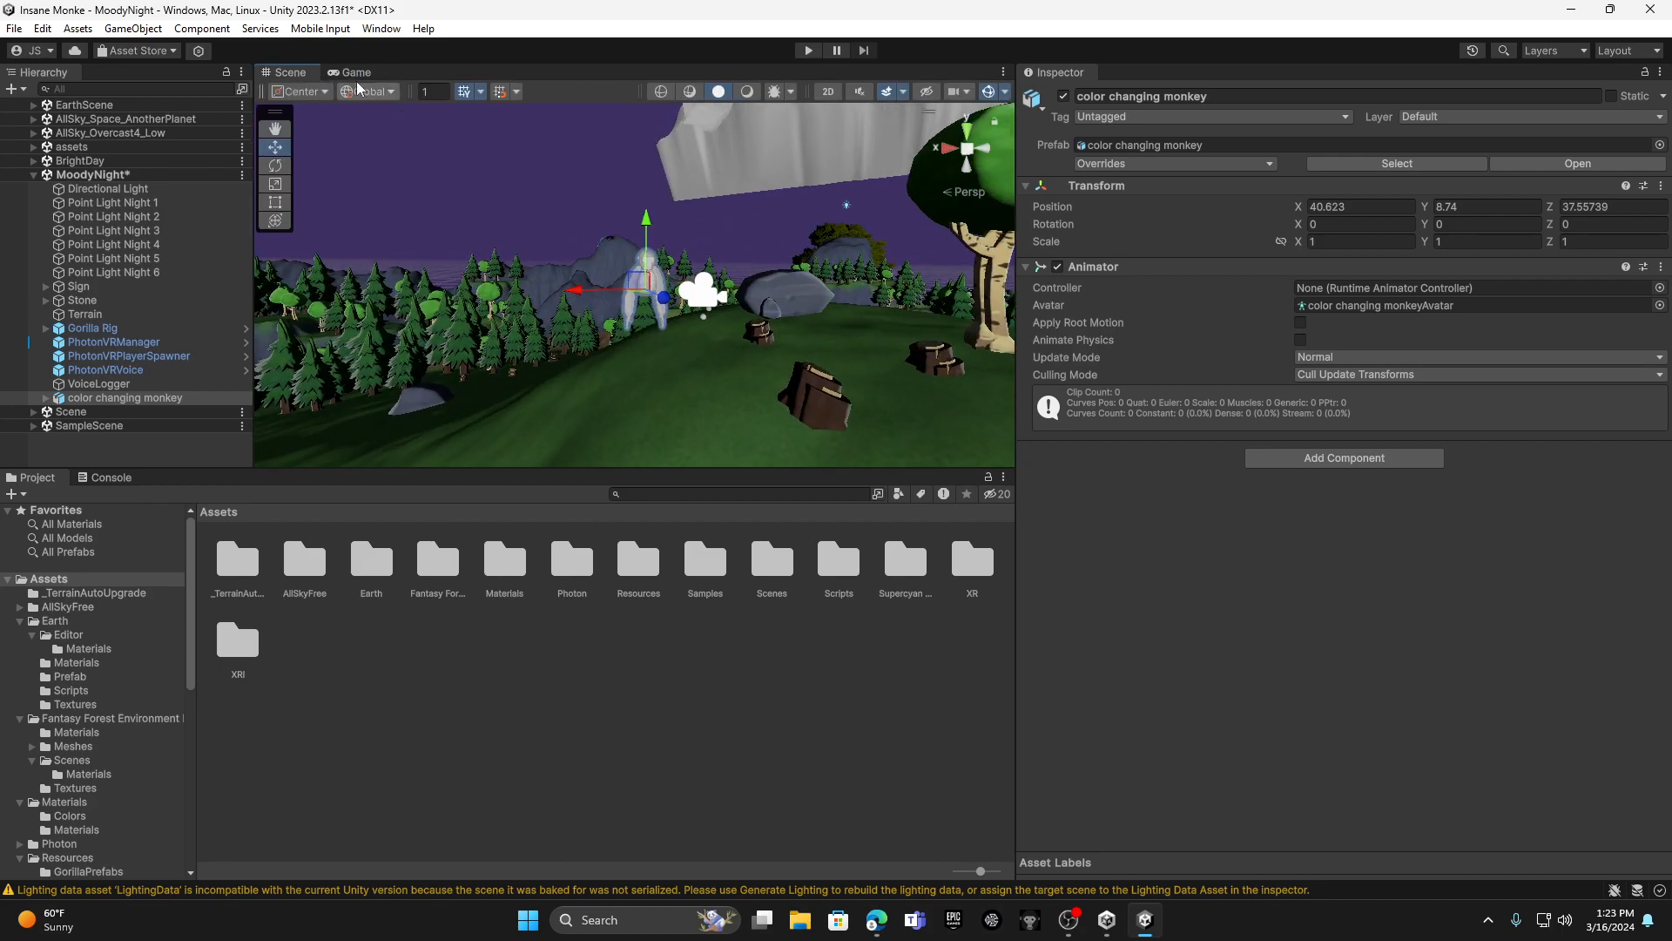
Check the Game view, then fly around the floating grey mountain, trees and terrain
{"action": "left_click", "coordinate": [356, 74]}
{"action": "left_click", "coordinate": [287, 72]}
{"action": "right_click_drag", "start_coordinate": [728, 223], "coordinate": [656, 263]}
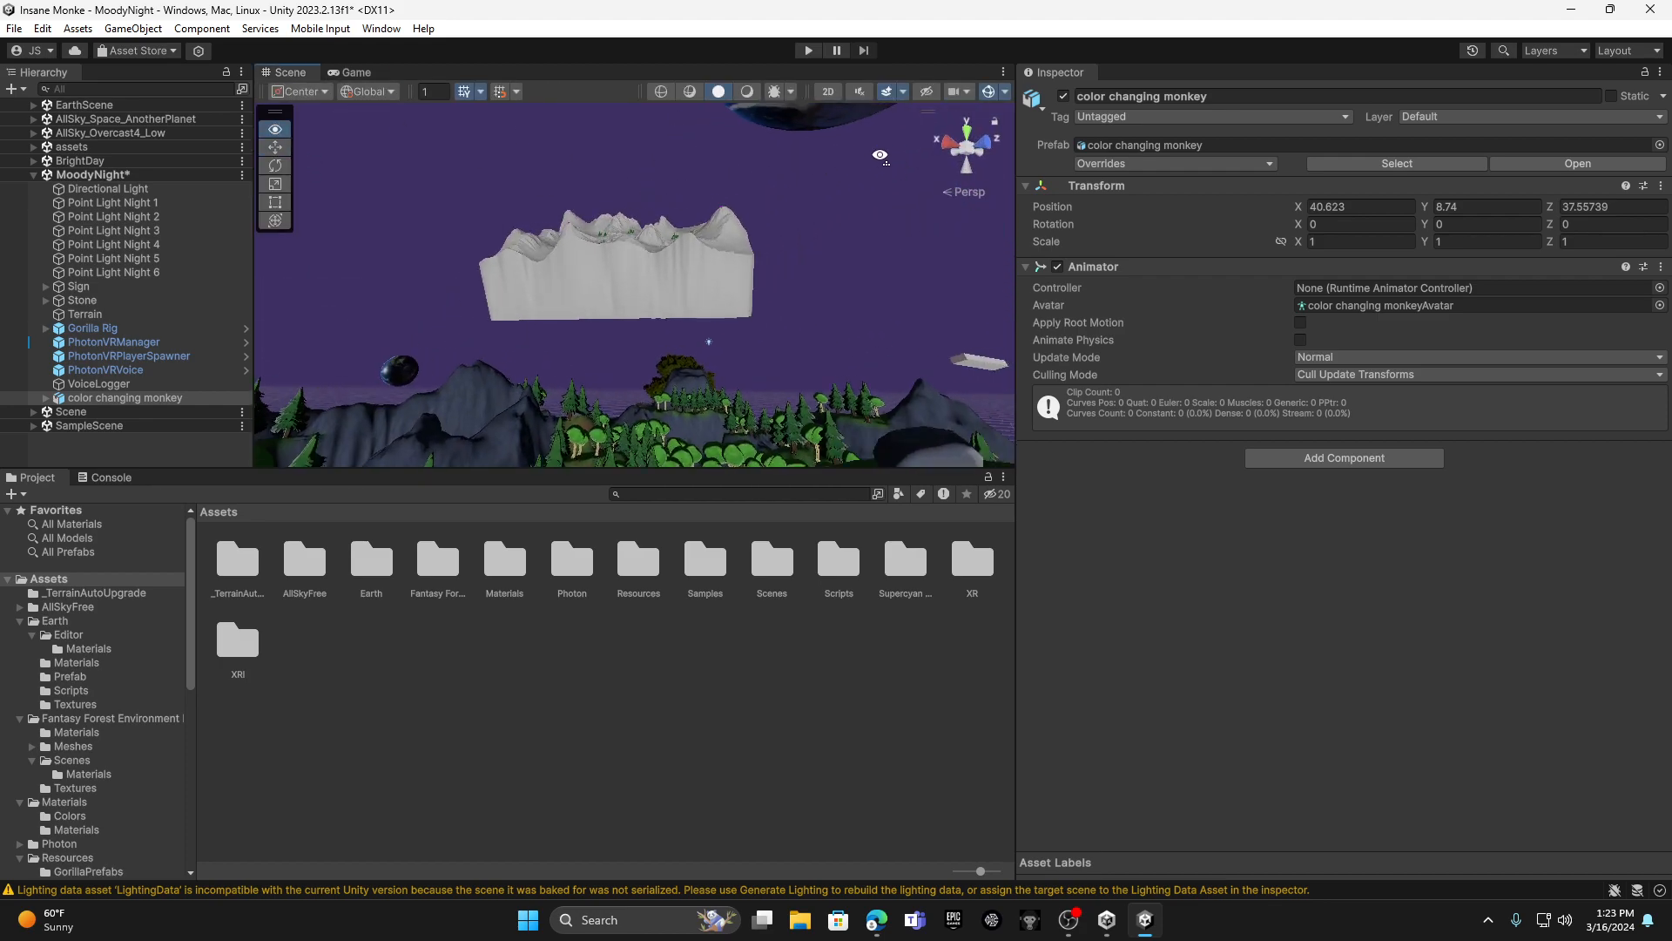
{"action": "left_click", "coordinate": [656, 263]}
{"action": "right_click_drag", "start_coordinate": [728, 207], "coordinate": [593, 156]}
{"action": "right_click_drag", "start_coordinate": [514, 115], "coordinate": [1359, 566]}
{"action": "left_click", "coordinate": [381, 28]}
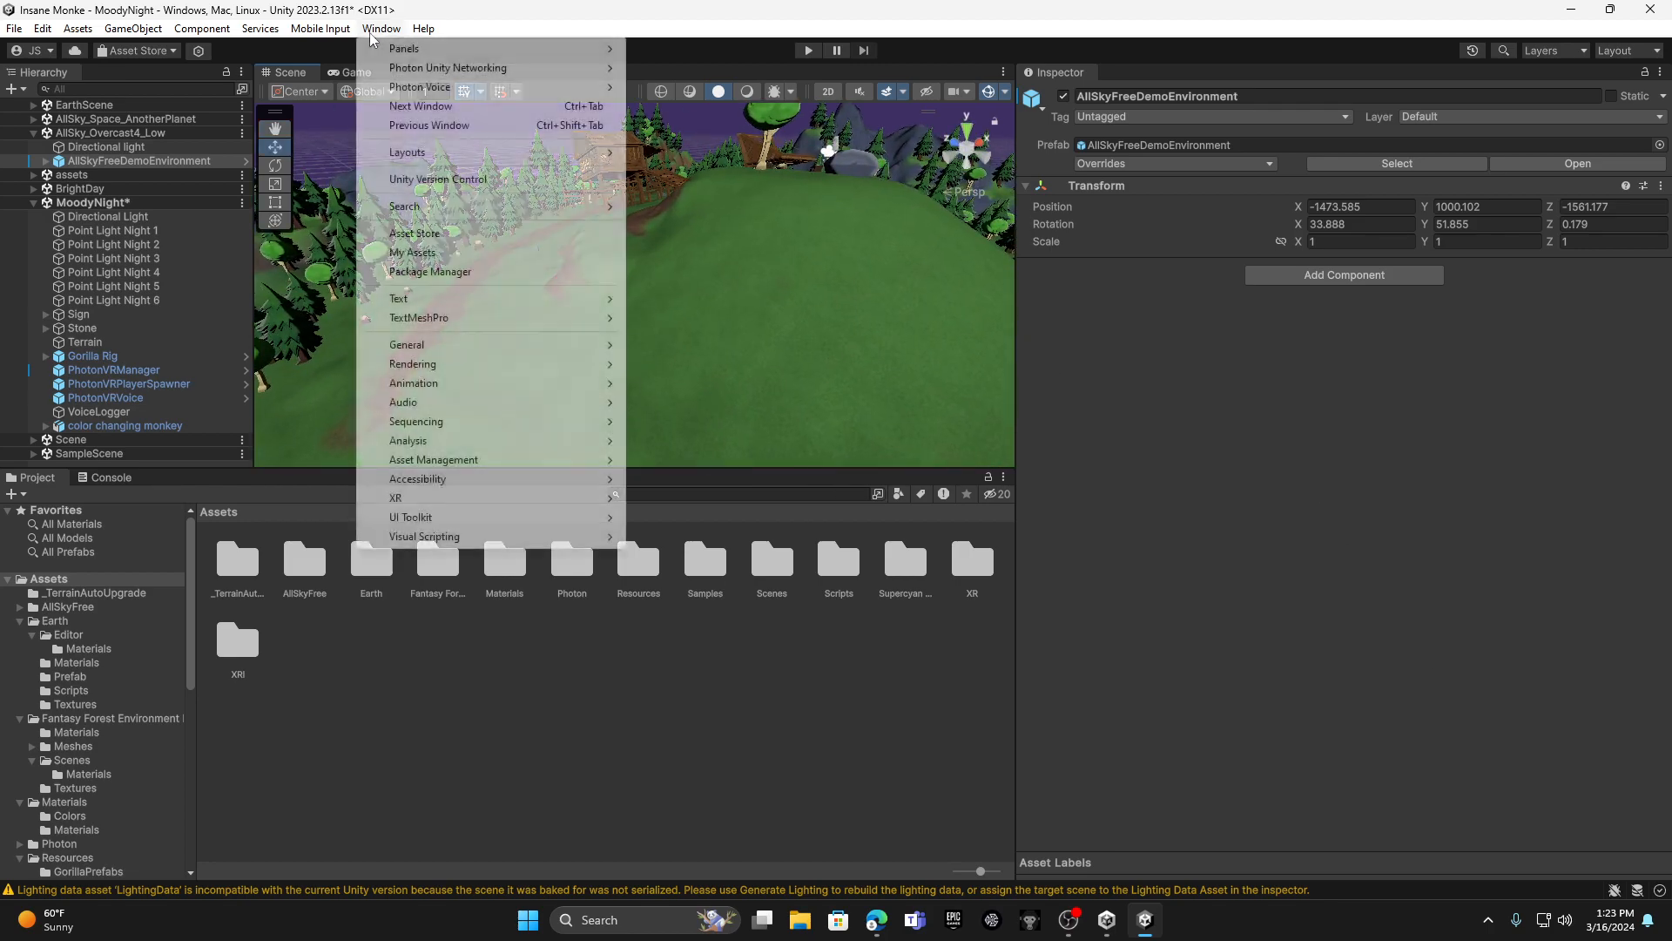
{"action": "mouse_move", "coordinate": [321, 28]}
{"action": "left_click", "coordinate": [488, 244]}
{"action": "right_click_drag", "start_coordinate": [582, 284], "coordinate": [1098, 312]}
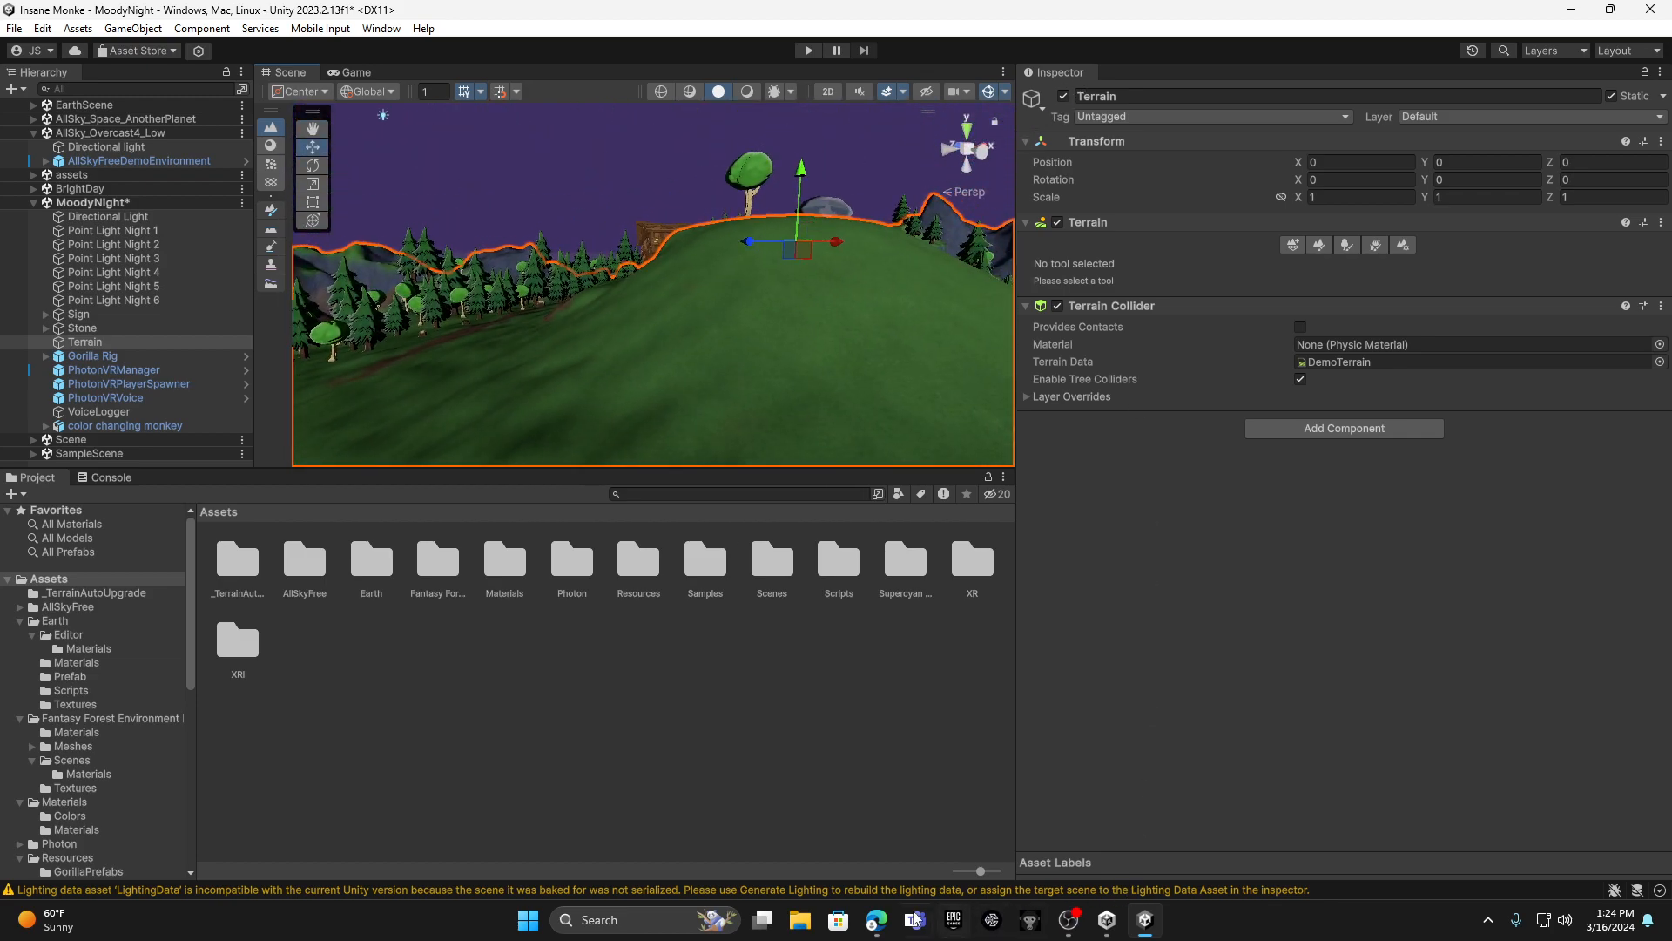
{"action": "left_click", "coordinate": [876, 919]}
Open the Unity Asset Store in a new Edge tab
{"action": "left_click", "coordinate": [1172, 16]}
{"action": "type", "text": "unit"}
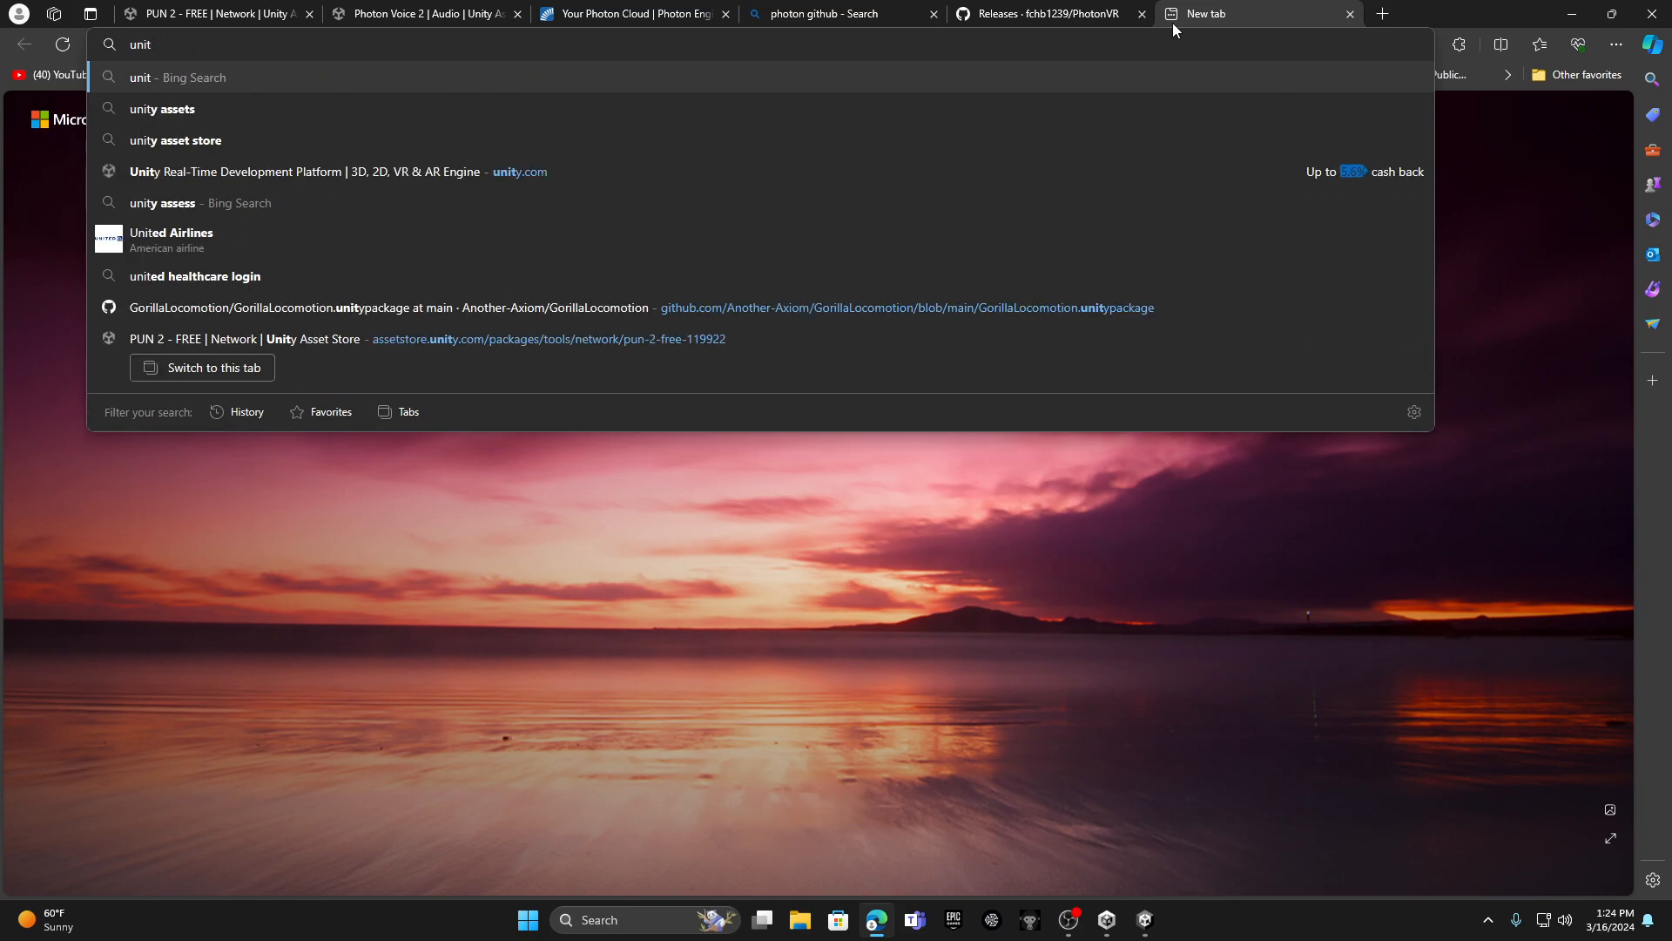
{"action": "type", "text": "y ass"}
{"action": "left_click", "coordinate": [263, 83]}
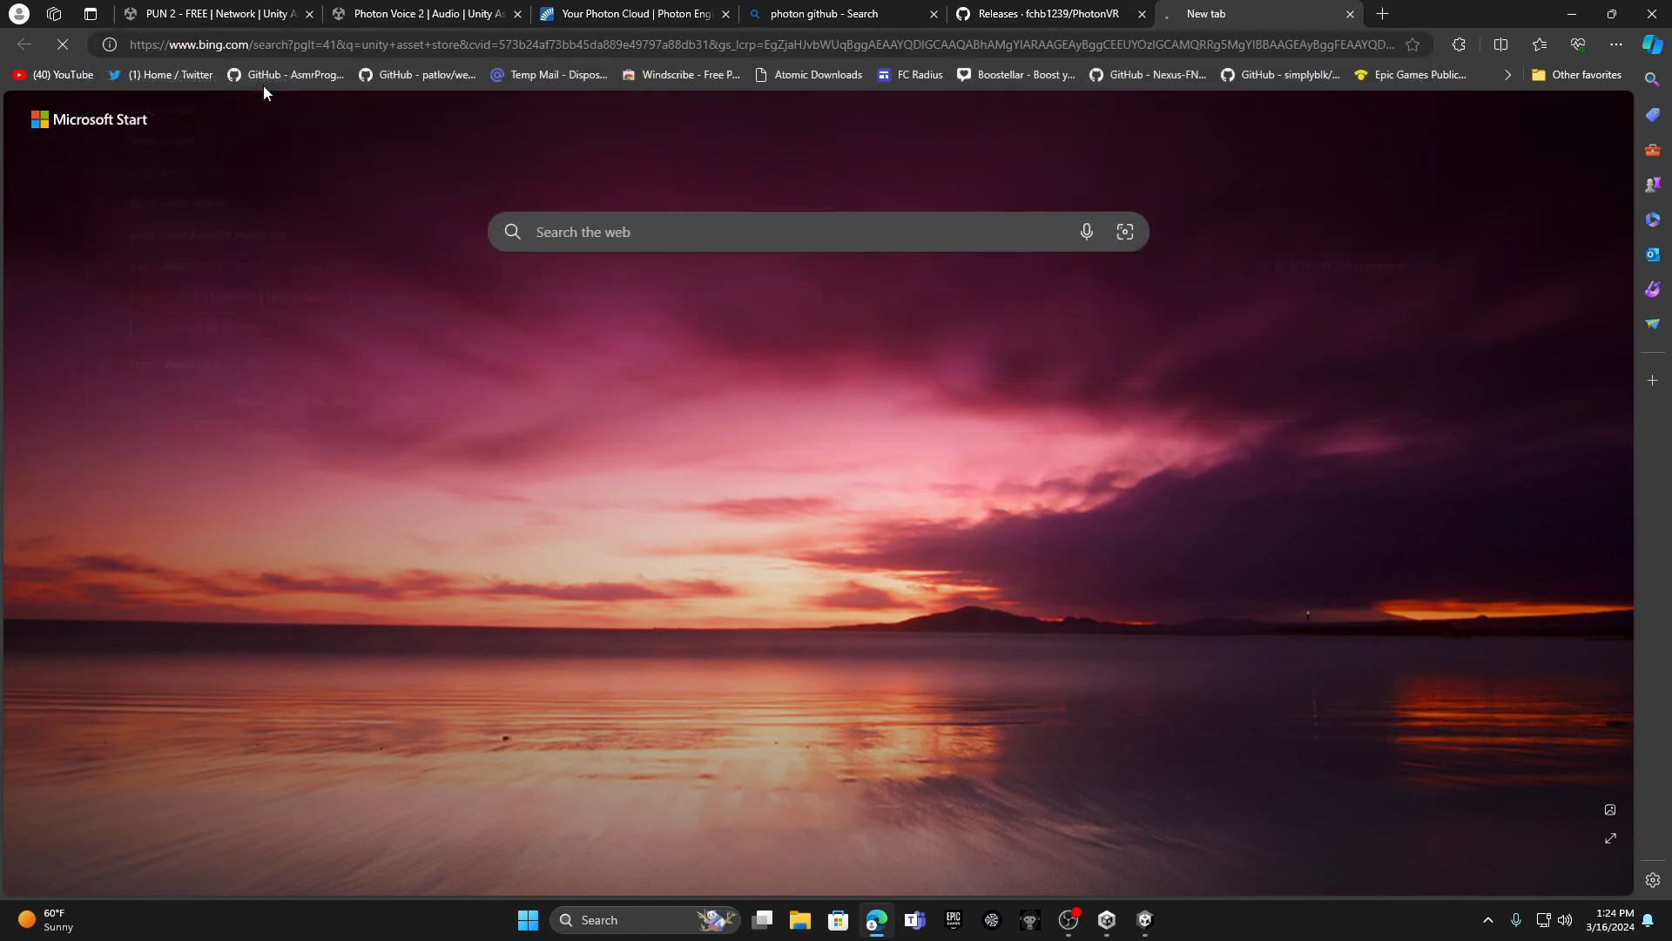
{"action": "left_click", "coordinate": [253, 249]}
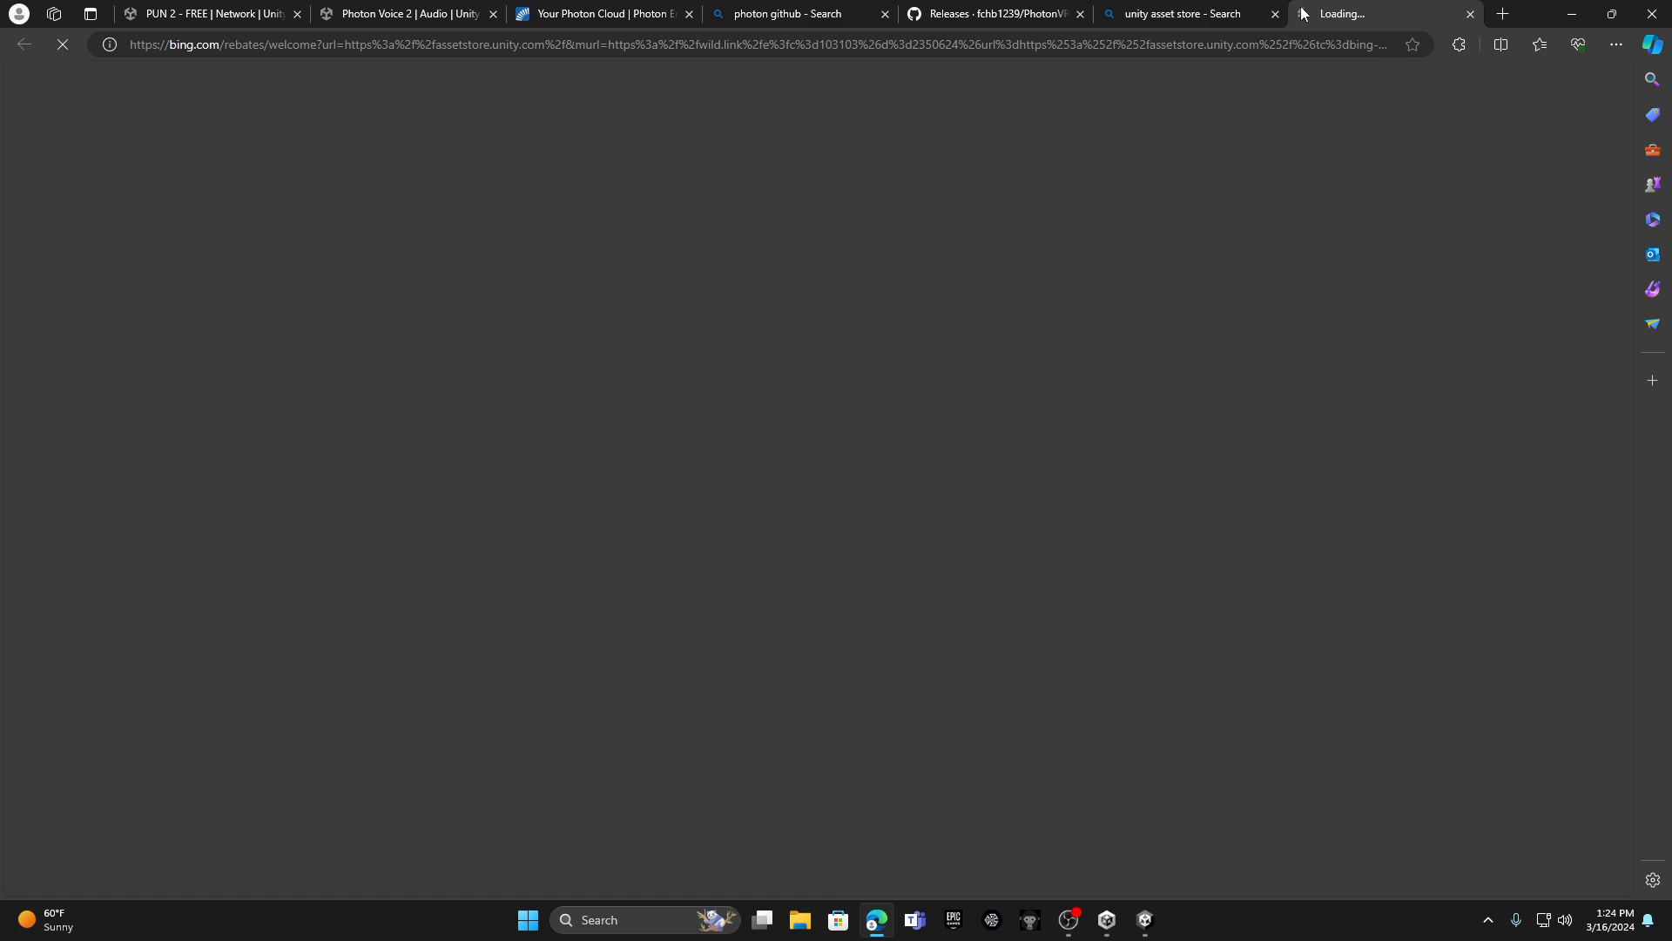
{"action": "left_click", "coordinate": [1275, 14]}
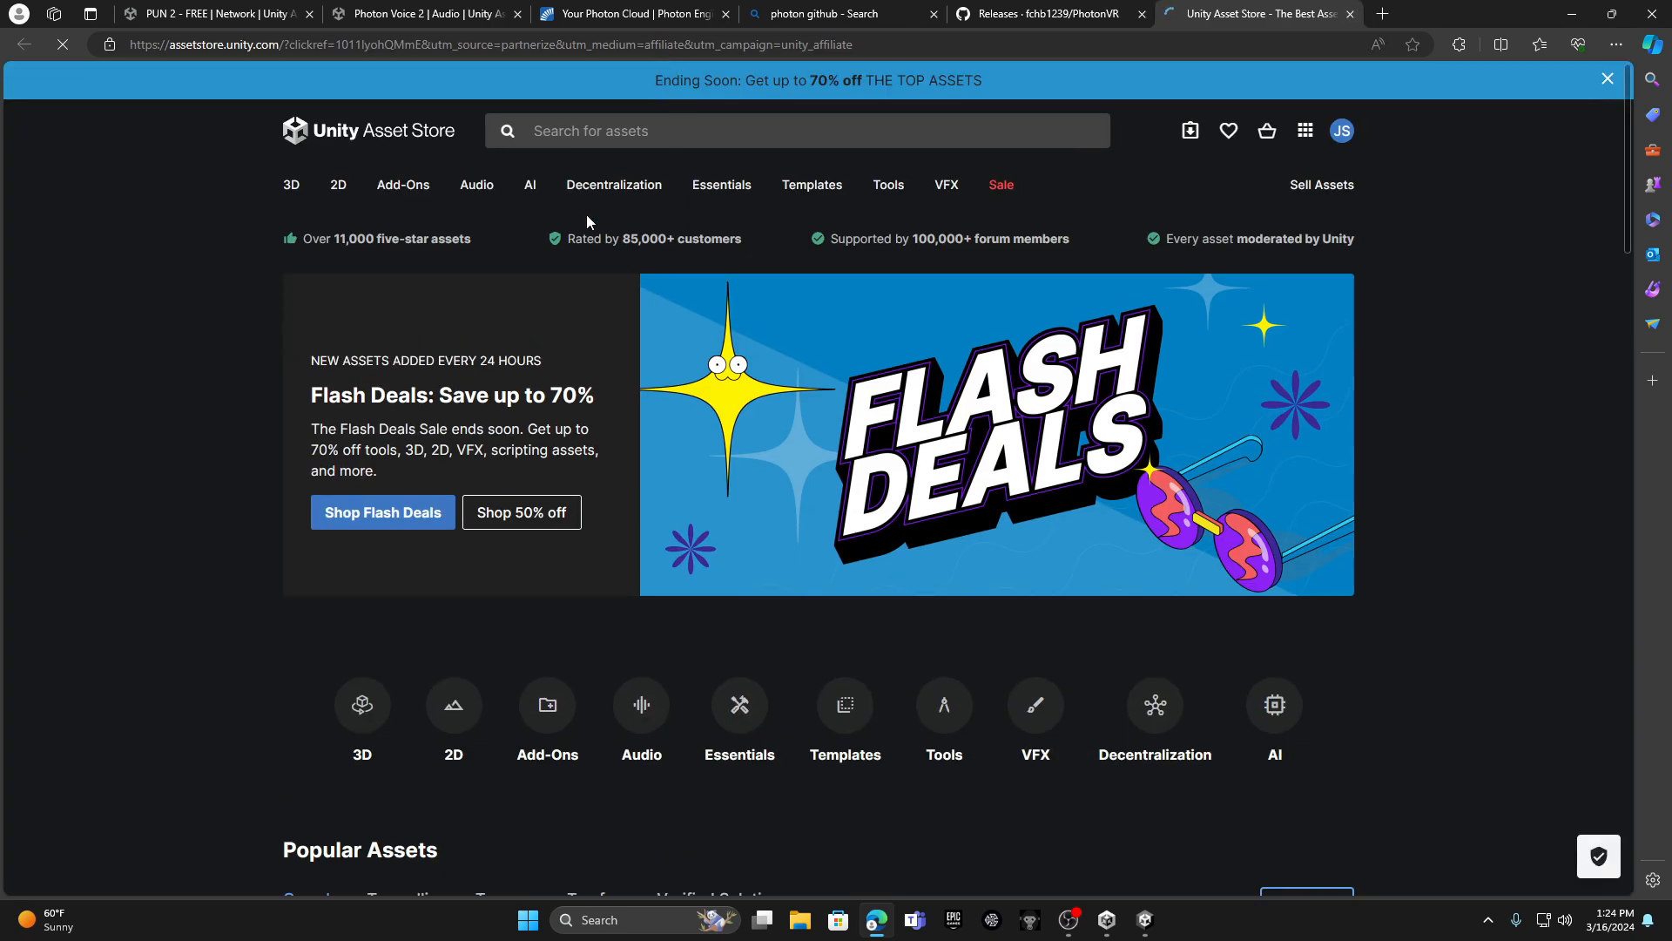
Search the Asset Store for 'Forest Map' and browse the results
{"action": "left_click", "coordinate": [609, 131]}
{"action": "type", "text": "Forest Map"}
{"action": "key", "text": "Return"}
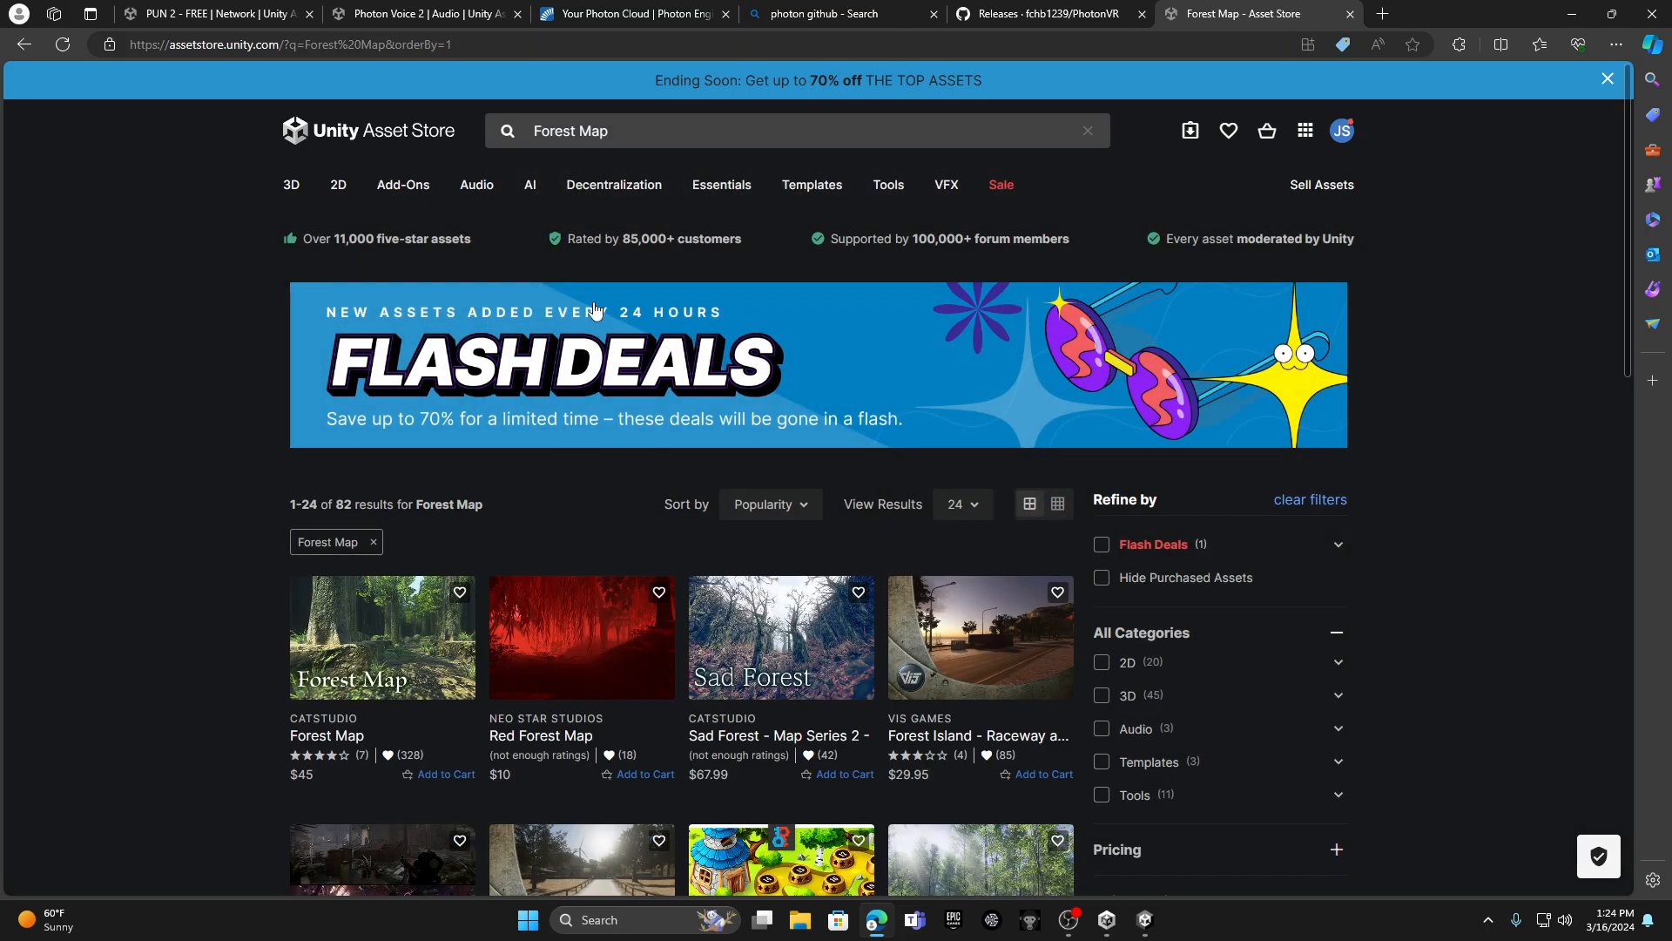
{"action": "scroll", "coordinate": [442, 369], "scroll_direction": "down", "scroll_amount": 5}
{"action": "mouse_move", "coordinate": [352, 484]}
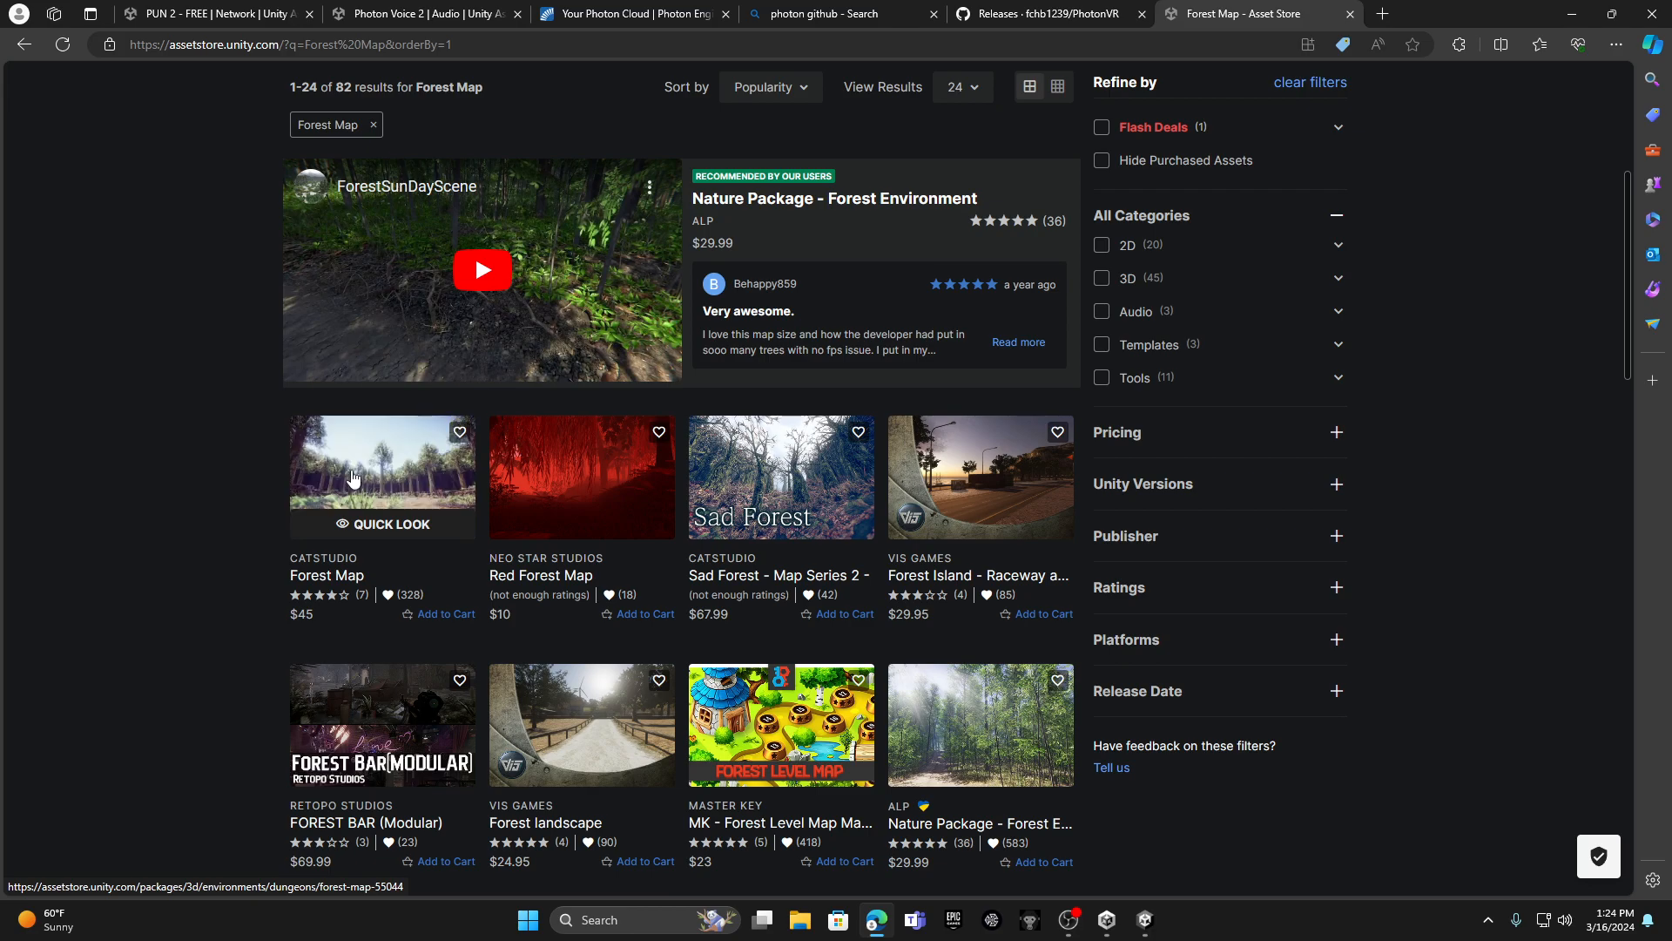
{"action": "scroll", "coordinate": [352, 481], "scroll_direction": "up", "scroll_amount": 5}
Change the search to 'Forest Free' and look through the 82 results
{"action": "left_click", "coordinate": [664, 131]}
{"action": "key", "text": "BackSpace"}
{"action": "key", "text": "BackSpace"}
{"action": "key", "text": "BackSpace"}
{"action": "key", "text": "BackSpace"}
{"action": "type", "text": "Free"}
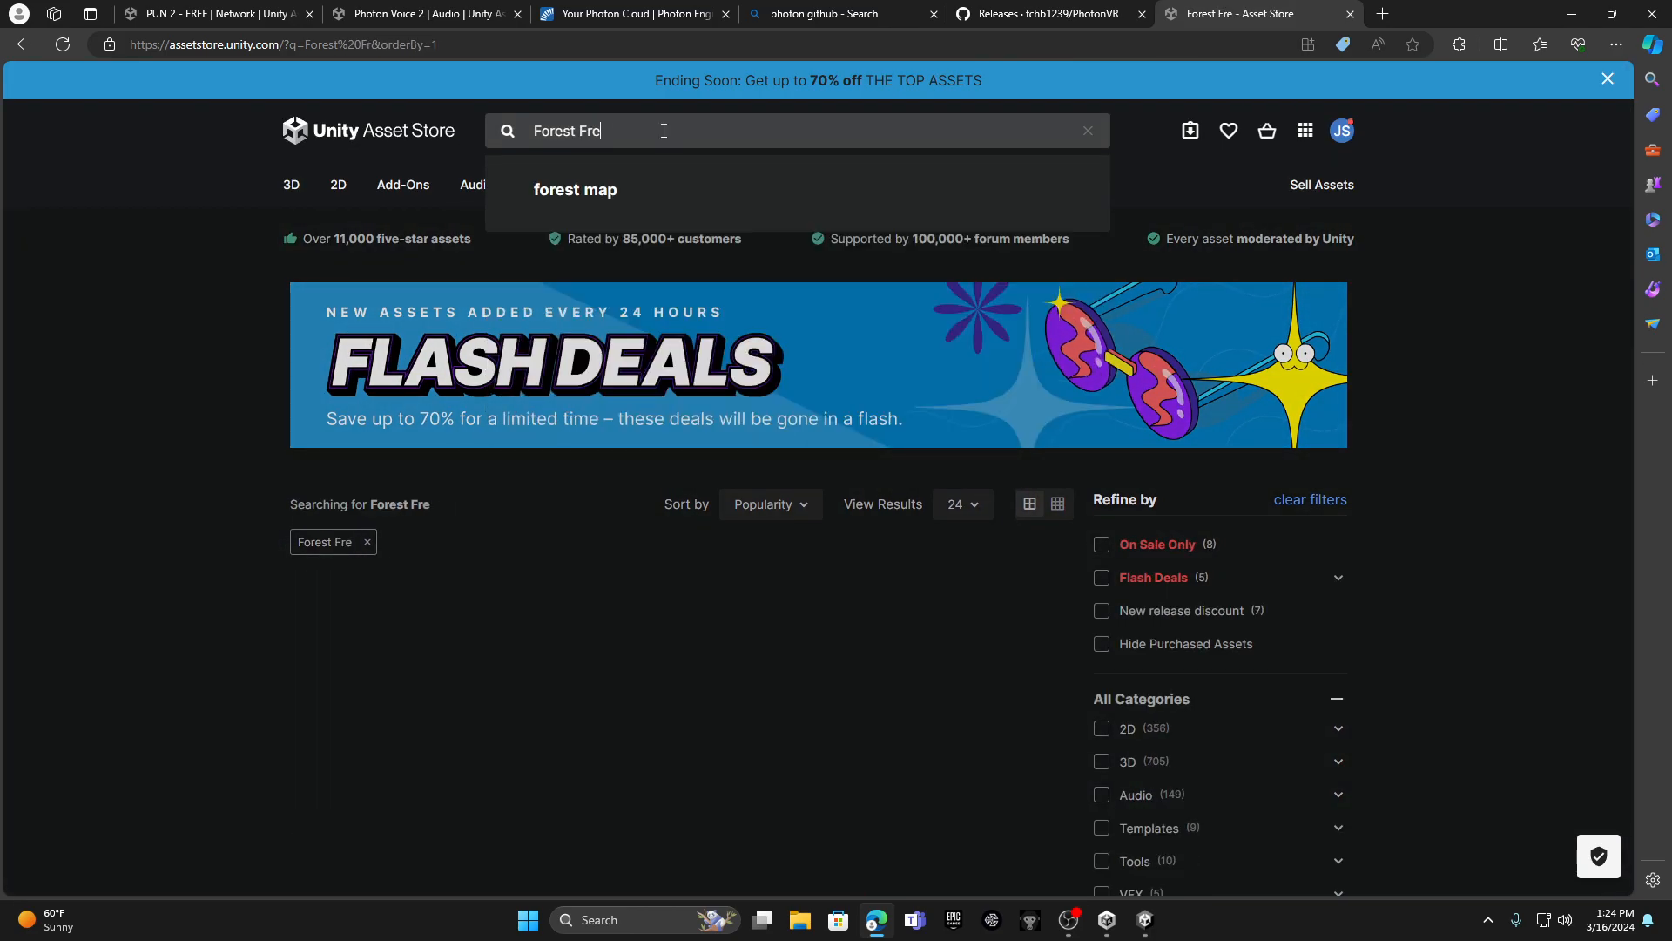
{"action": "key", "text": "Return"}
{"action": "scroll", "coordinate": [724, 470], "scroll_direction": "down", "scroll_amount": 3}
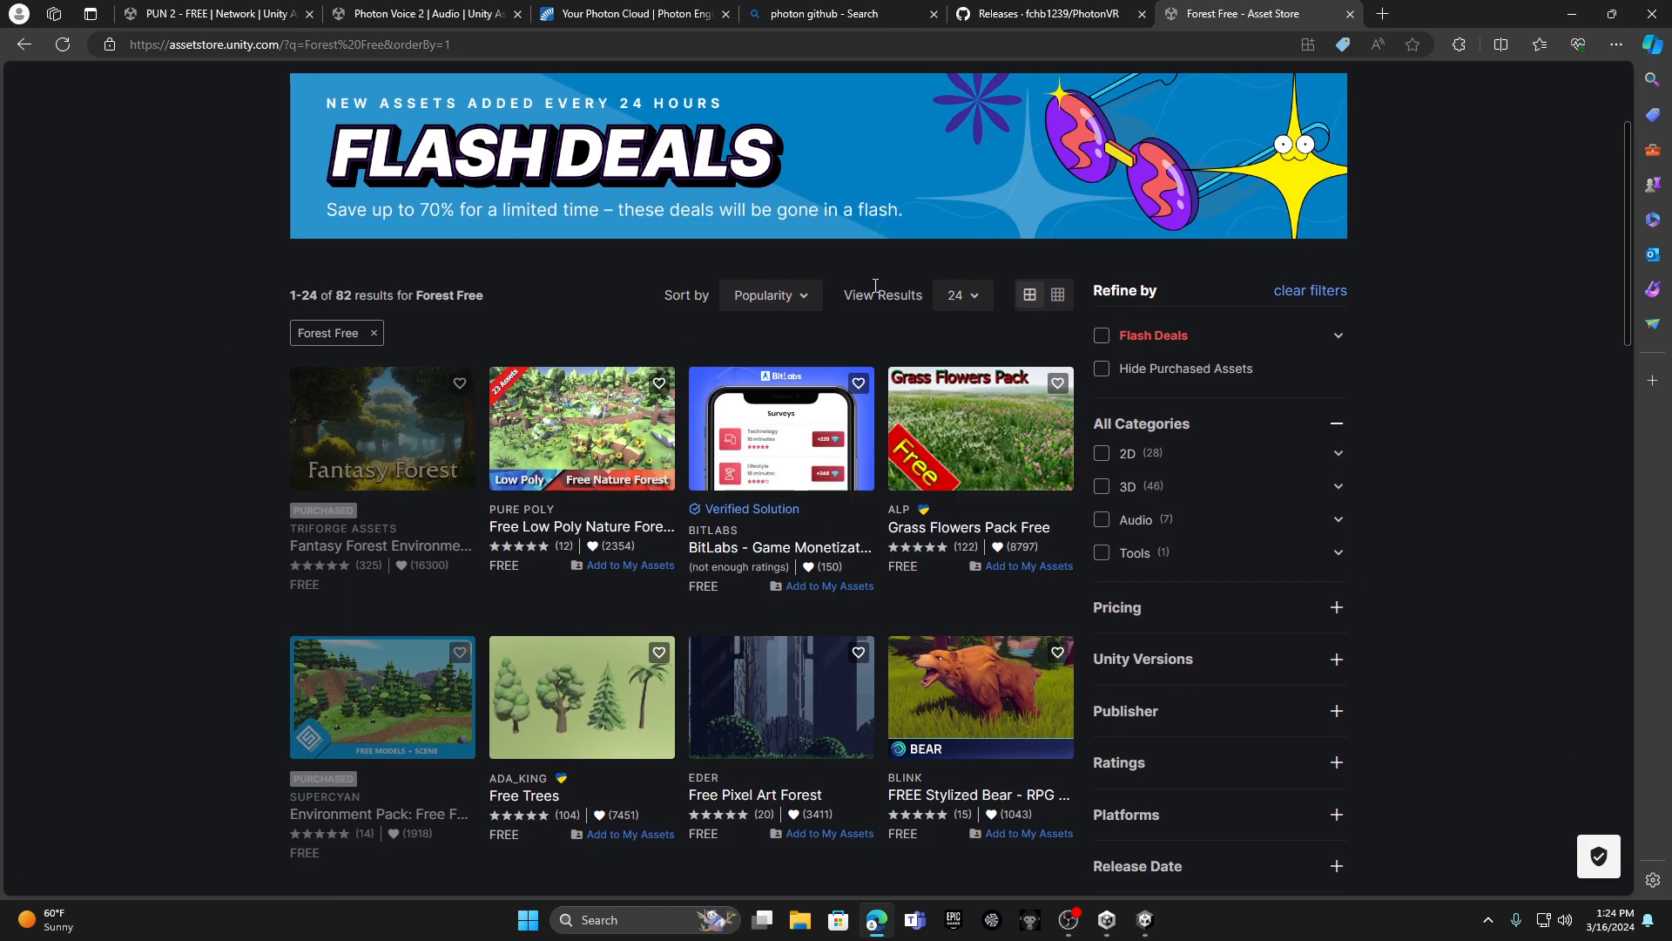
{"action": "scroll", "coordinate": [255, 510], "scroll_direction": "up", "scroll_amount": 3}
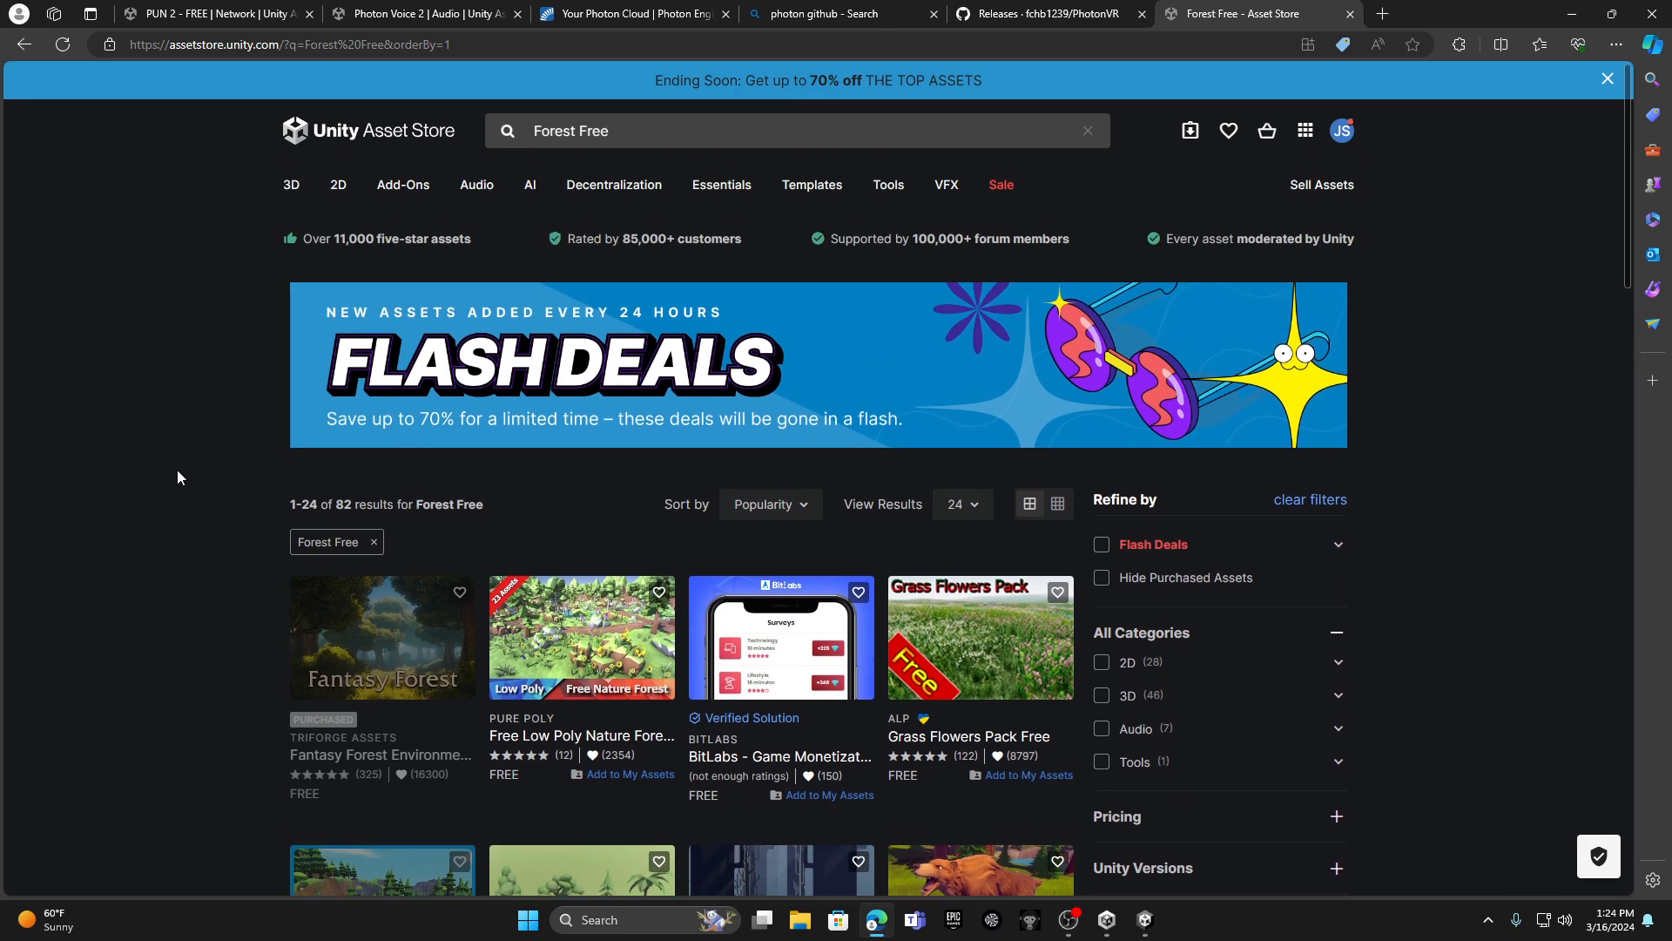
Close the Asset Store tab, minimize Edge, and fly through the MoodyNight scene
{"action": "left_click", "coordinate": [1351, 16]}
{"action": "left_click", "coordinate": [1573, 12]}
{"action": "right_click_drag", "start_coordinate": [488, 235], "coordinate": [1605, 158]}
{"action": "key", "text": "w"}
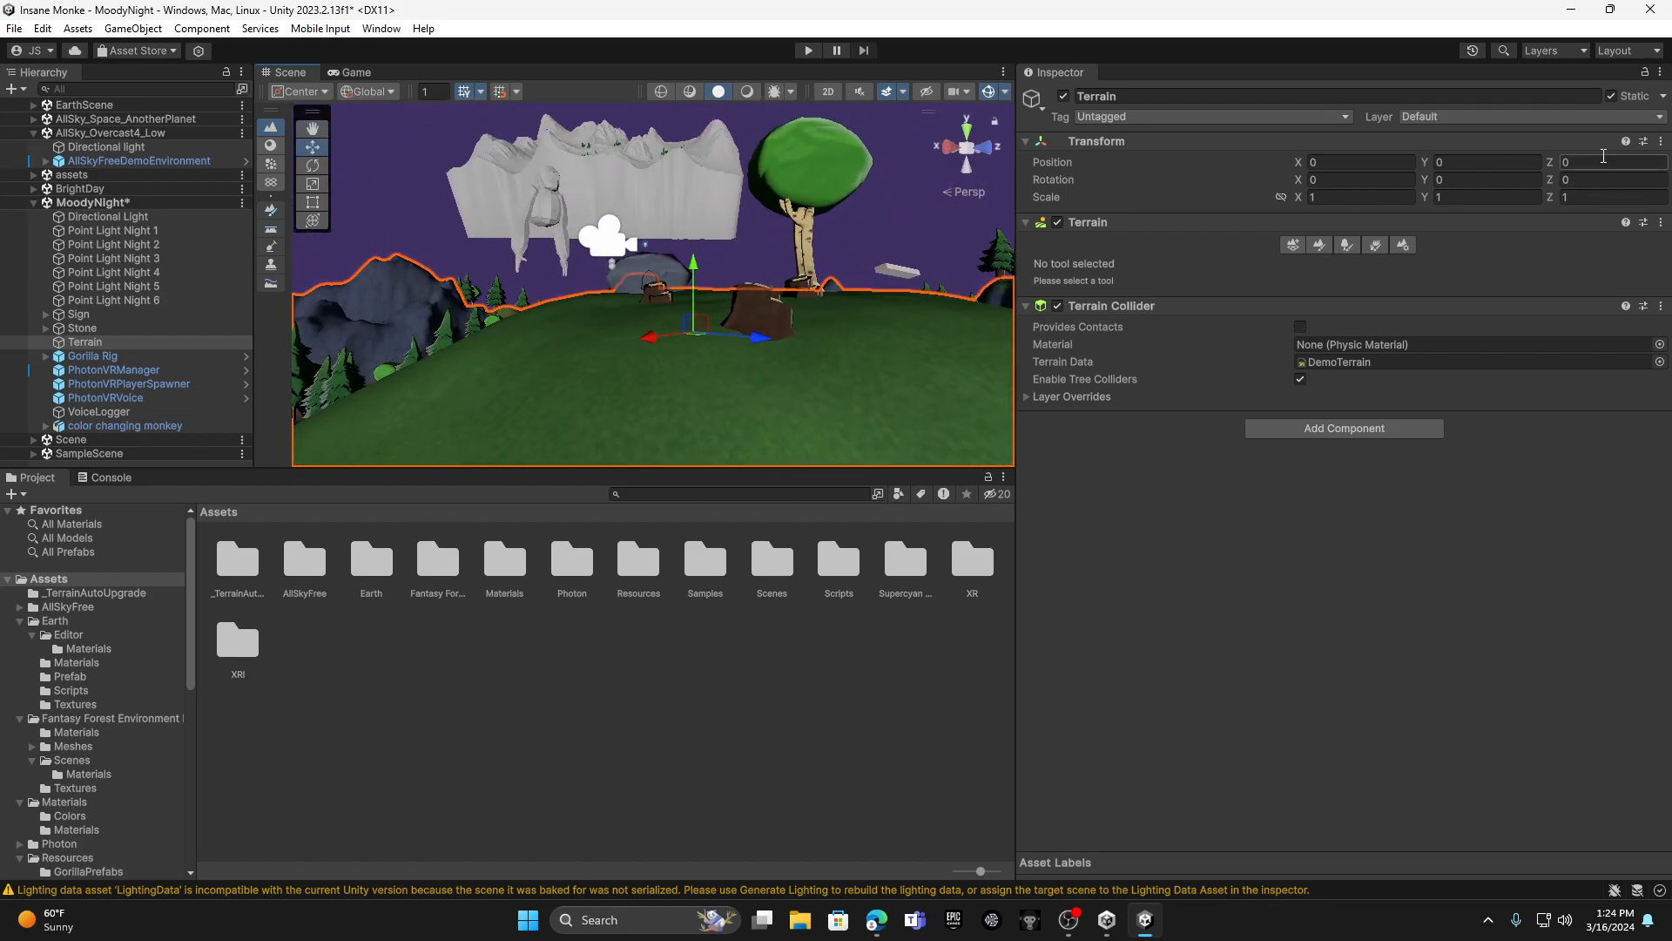
Run a Windows search for 'oculos', which opens a Bing results tab
{"action": "key", "text": "w"}
{"action": "right_click_drag", "start_coordinate": [574, 305], "coordinate": [694, 186]}
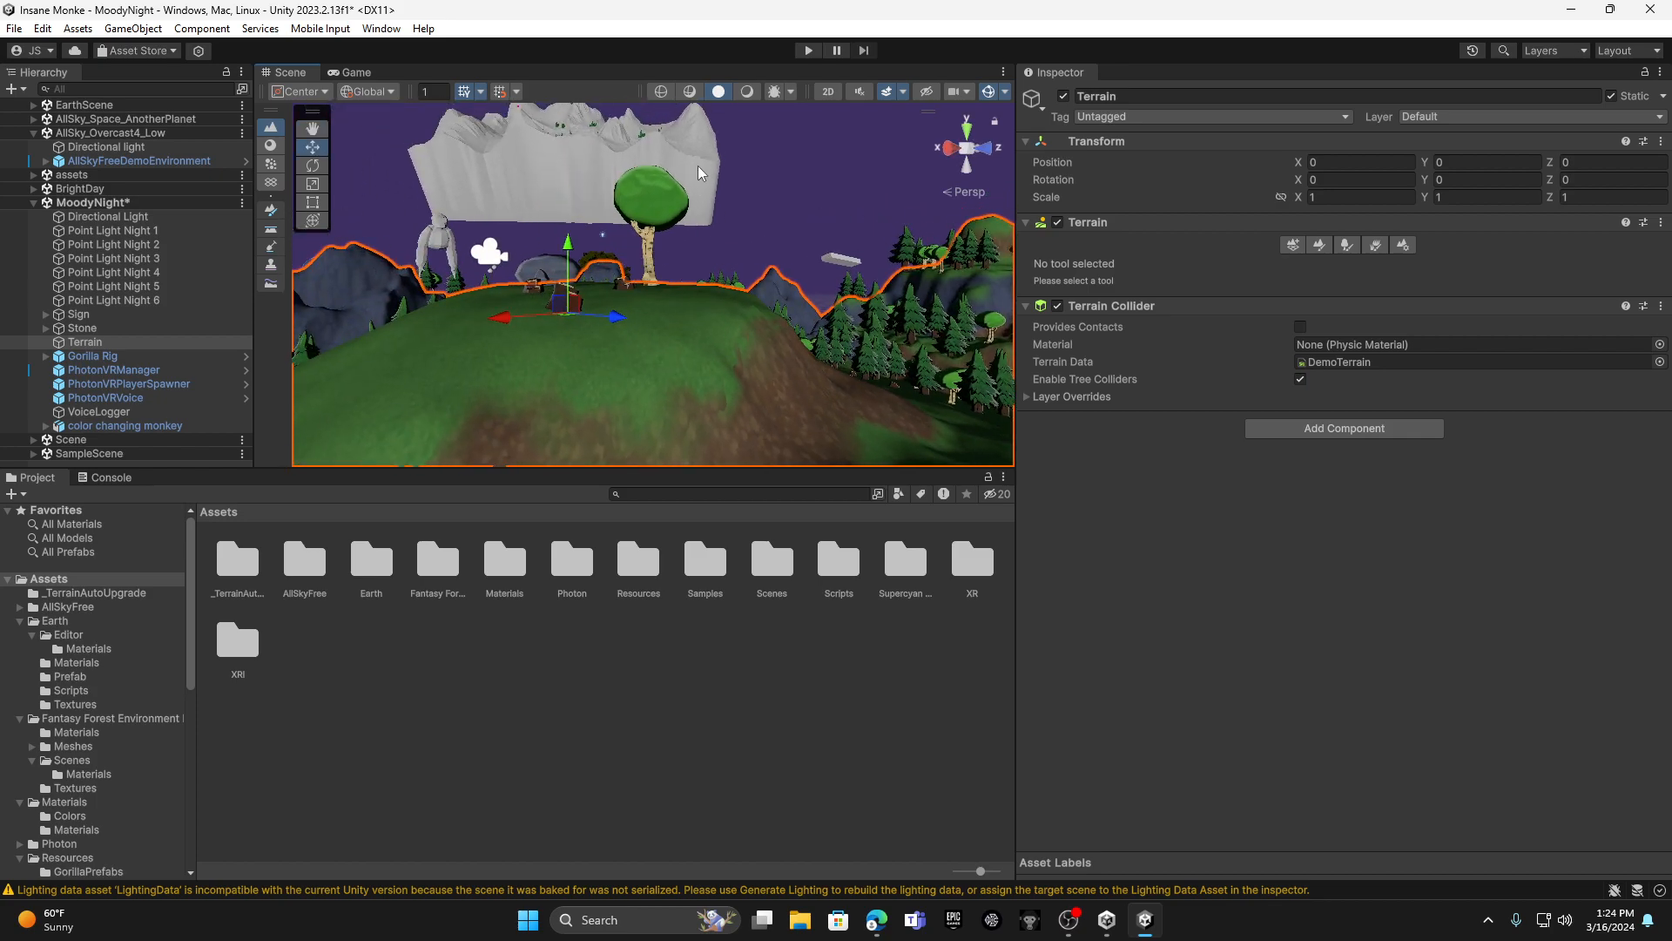
{"action": "left_click", "coordinate": [625, 918]}
{"action": "type", "text": "opco"}
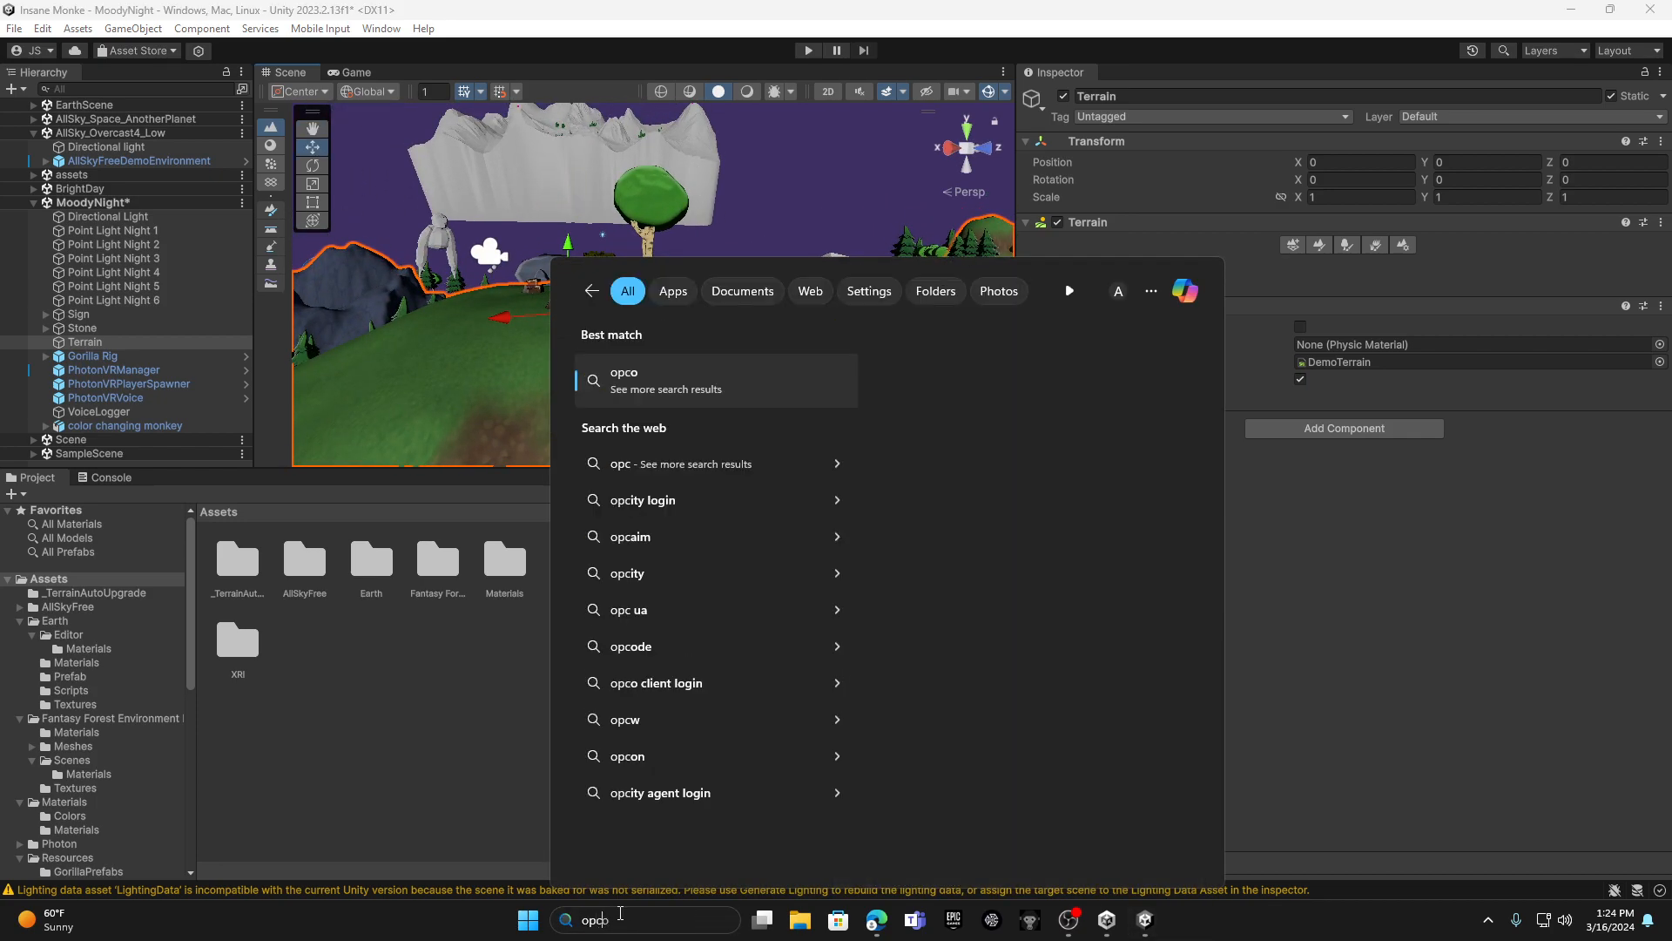
{"action": "key", "text": "BackSpace"}
{"action": "type", "text": "oculos"}
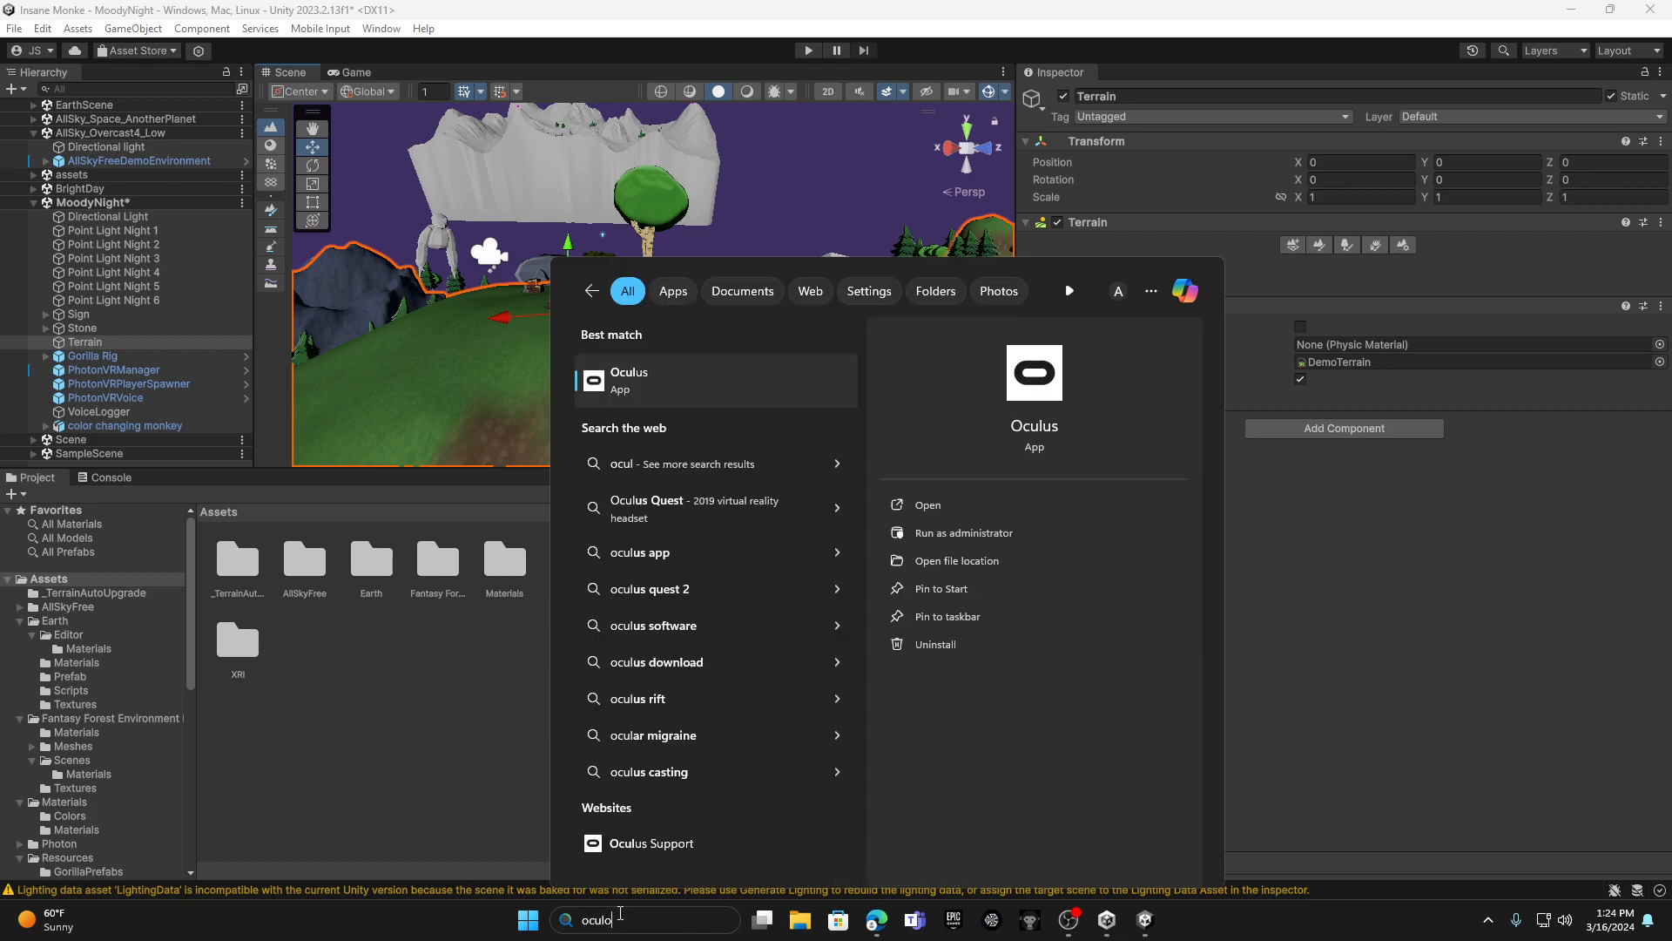
{"action": "key", "text": "Return"}
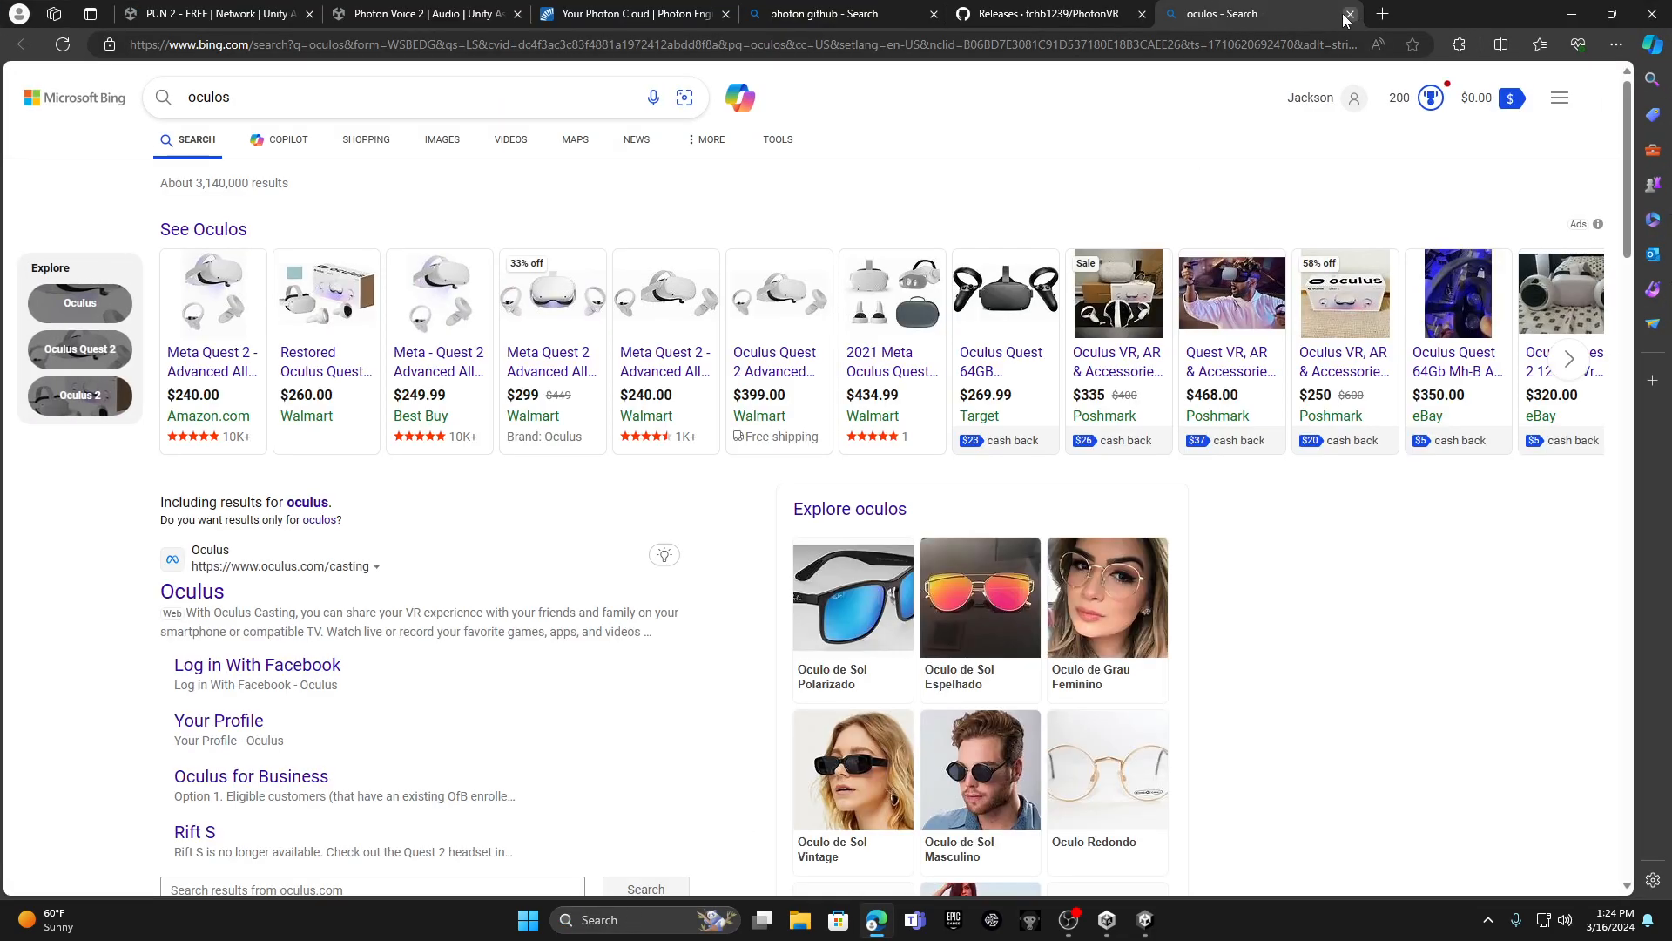
Close the stray Bing tab, minimize the browser, and search Windows for 'oculus'
{"action": "left_click", "coordinate": [1356, 15]}
{"action": "left_click", "coordinate": [1571, 15]}
{"action": "left_click", "coordinate": [623, 919]}
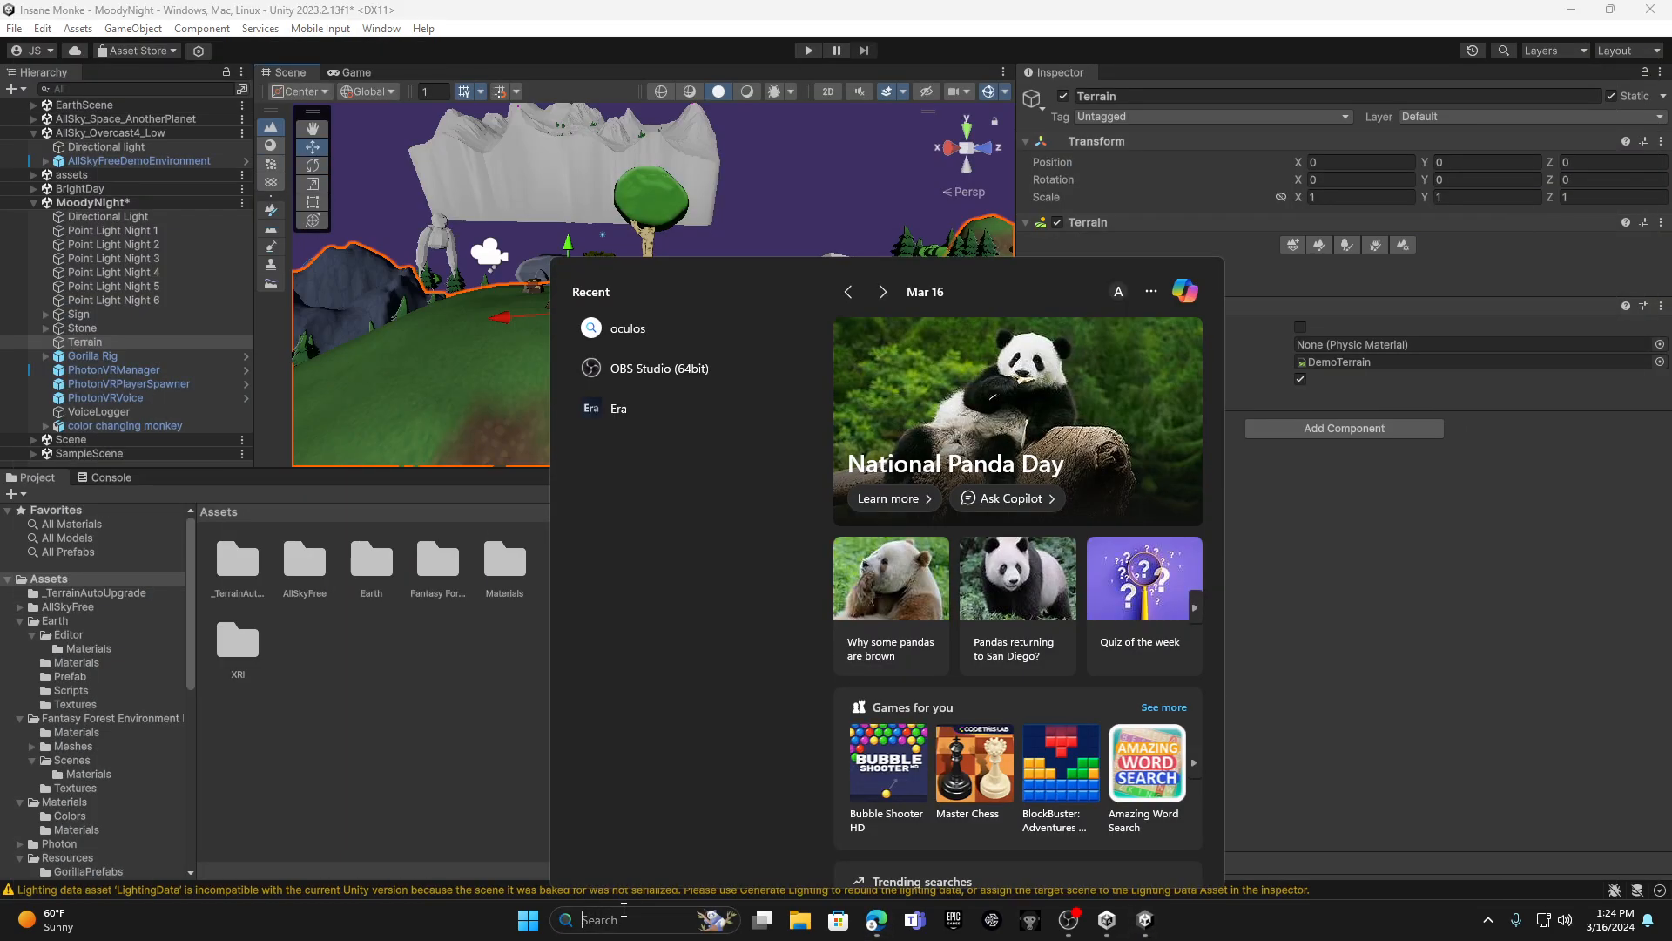
{"action": "type", "text": "oculus"}
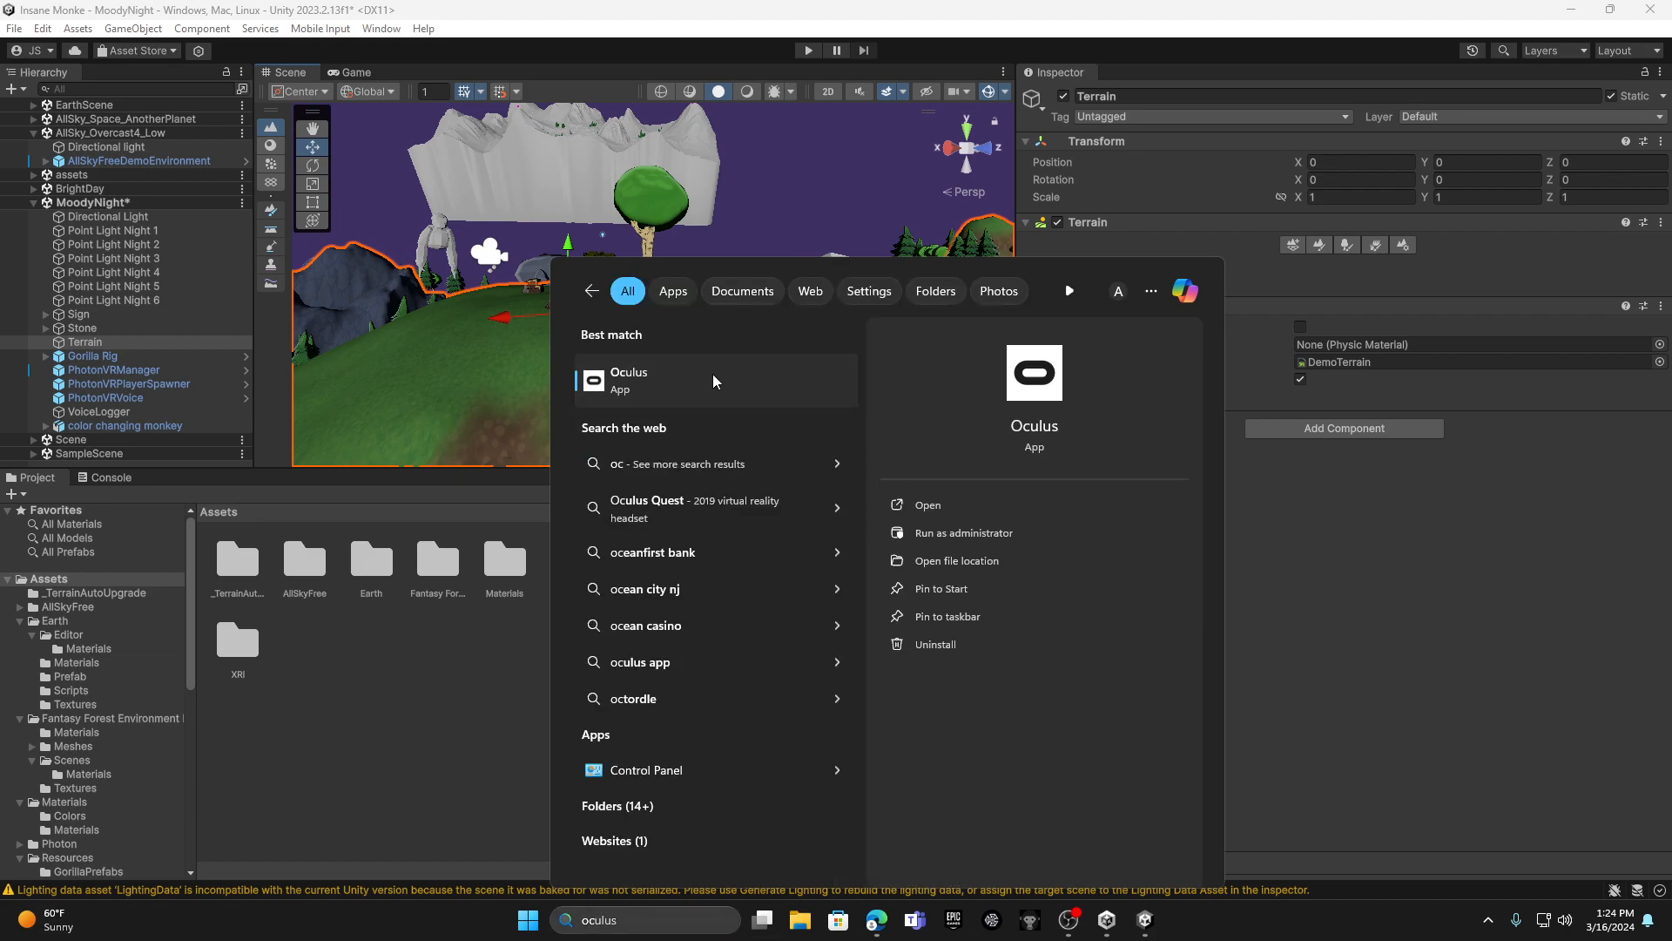
Launch the Oculus desktop app from the 'oculus' best match
{"action": "left_click", "coordinate": [712, 381]}
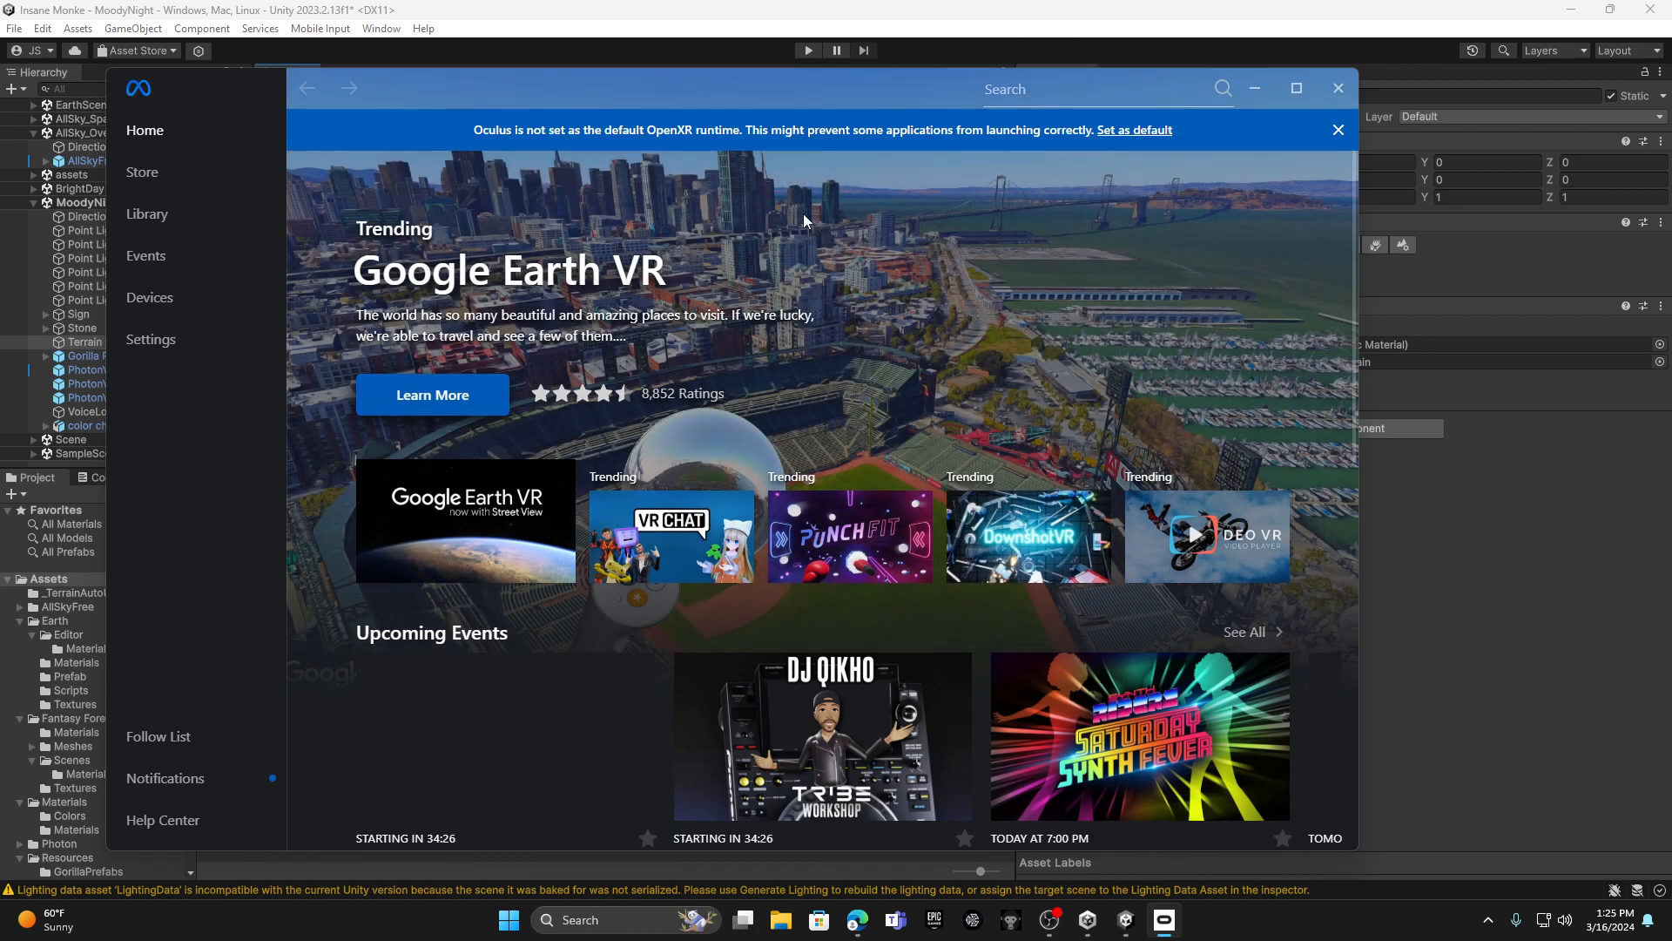
Minimize Oculus, play-test MoodyNight past the Photon warning, then stop and close TMP Importer
{"action": "left_click", "coordinate": [1256, 88]}
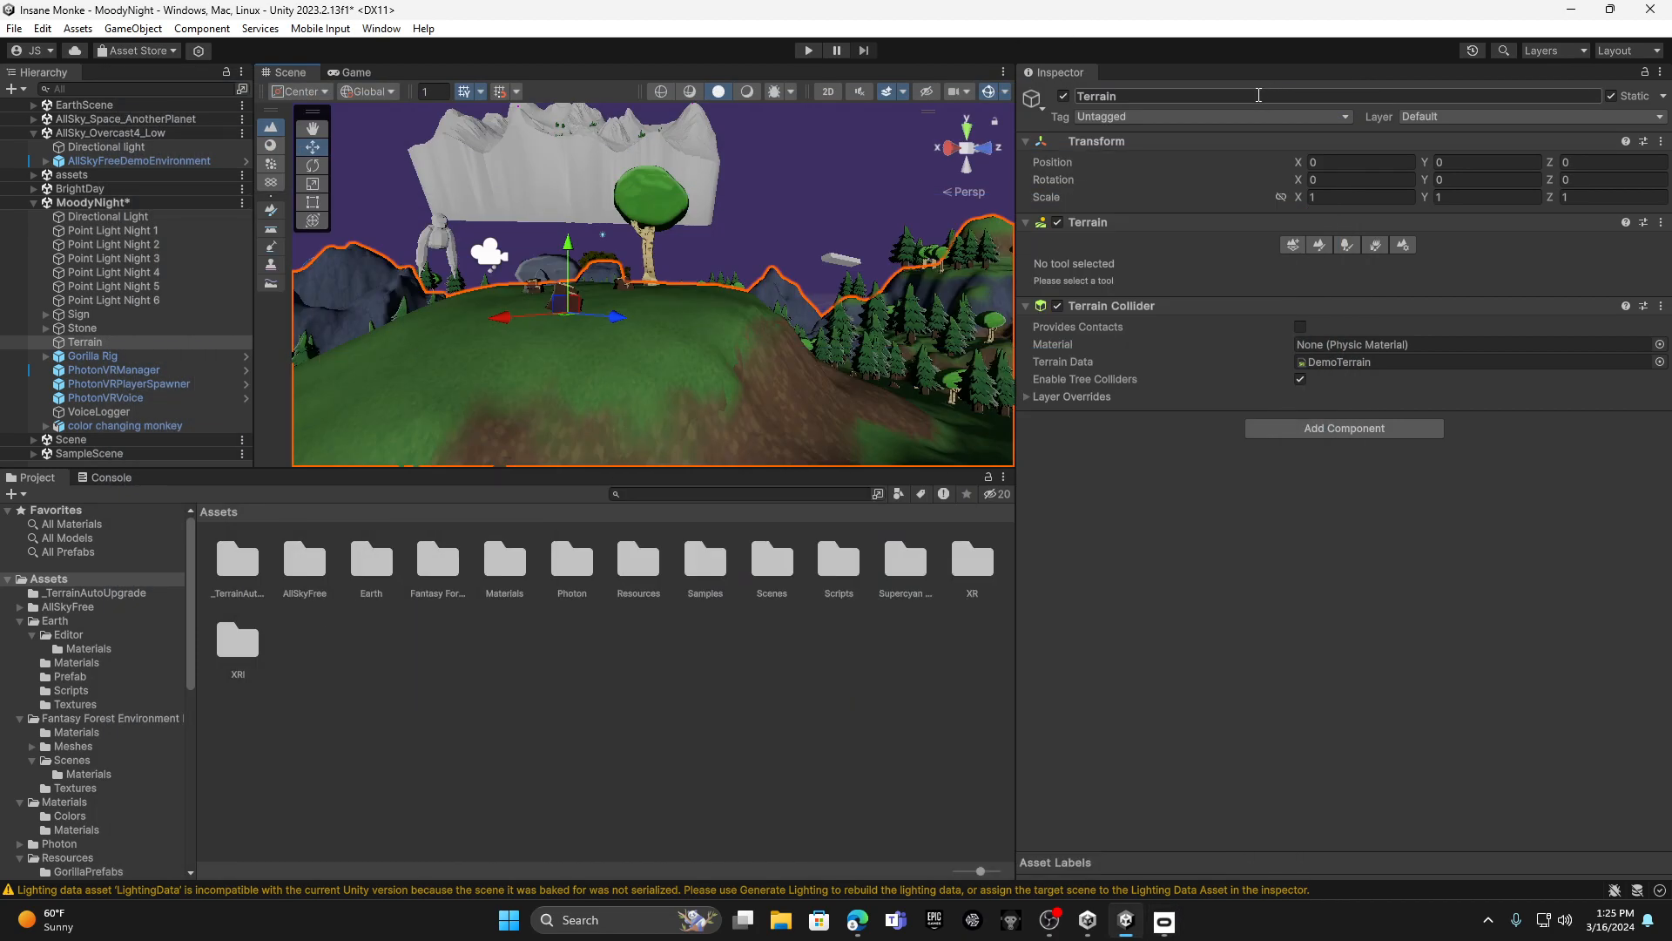
{"action": "left_click", "coordinate": [806, 51]}
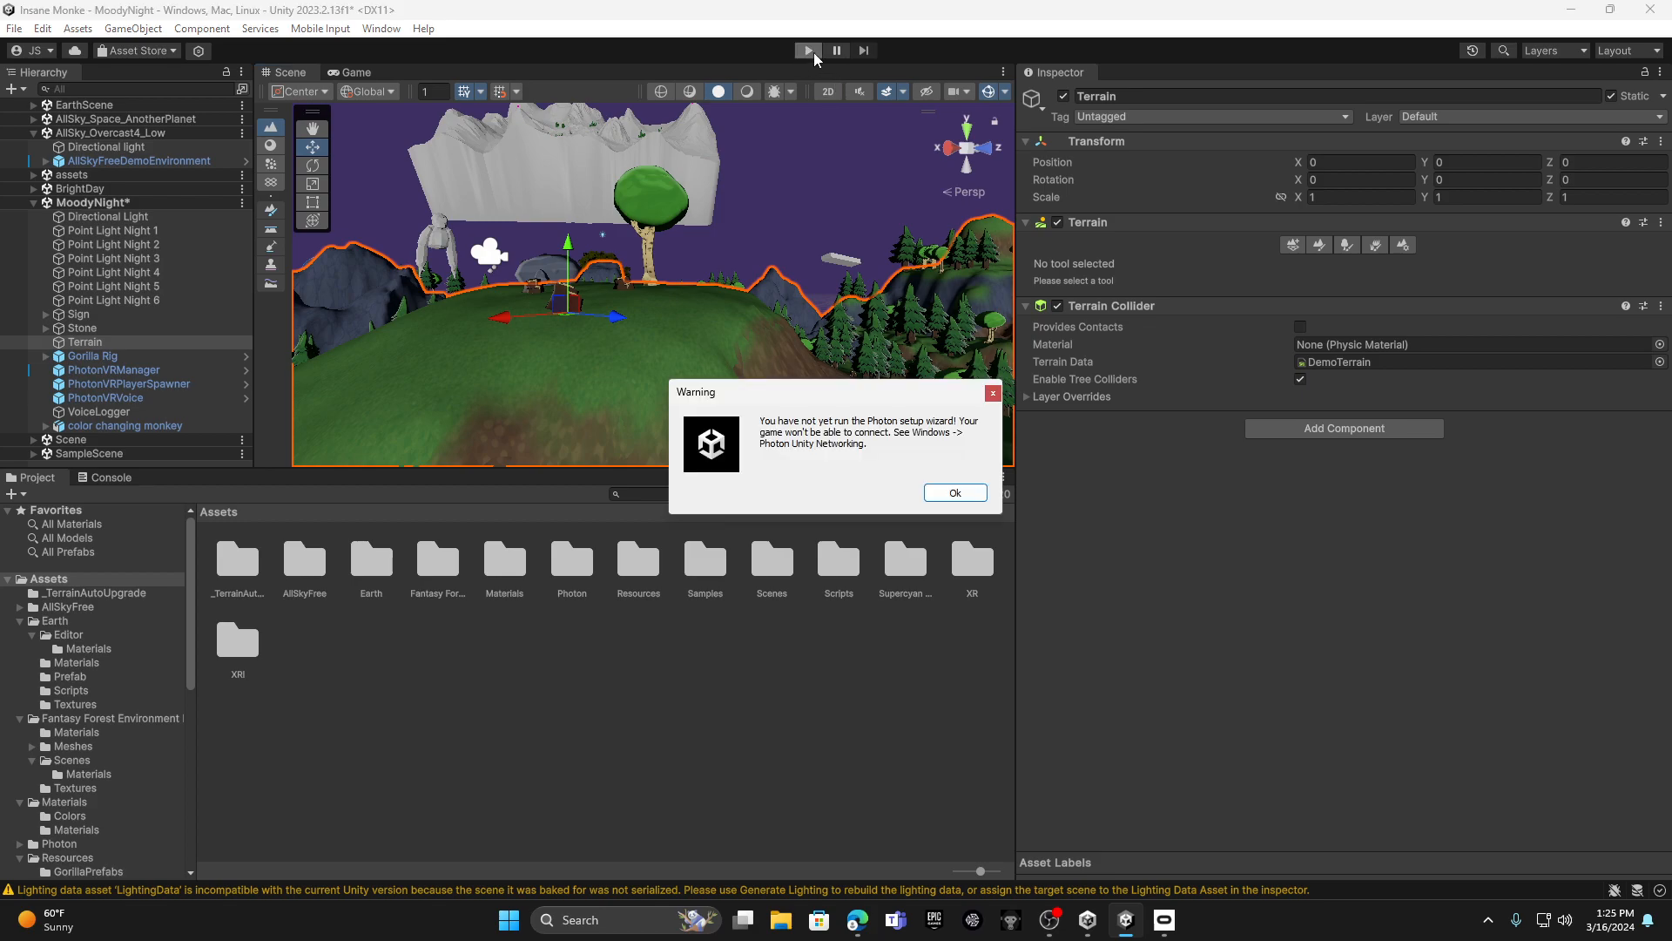
{"action": "left_click", "coordinate": [956, 493]}
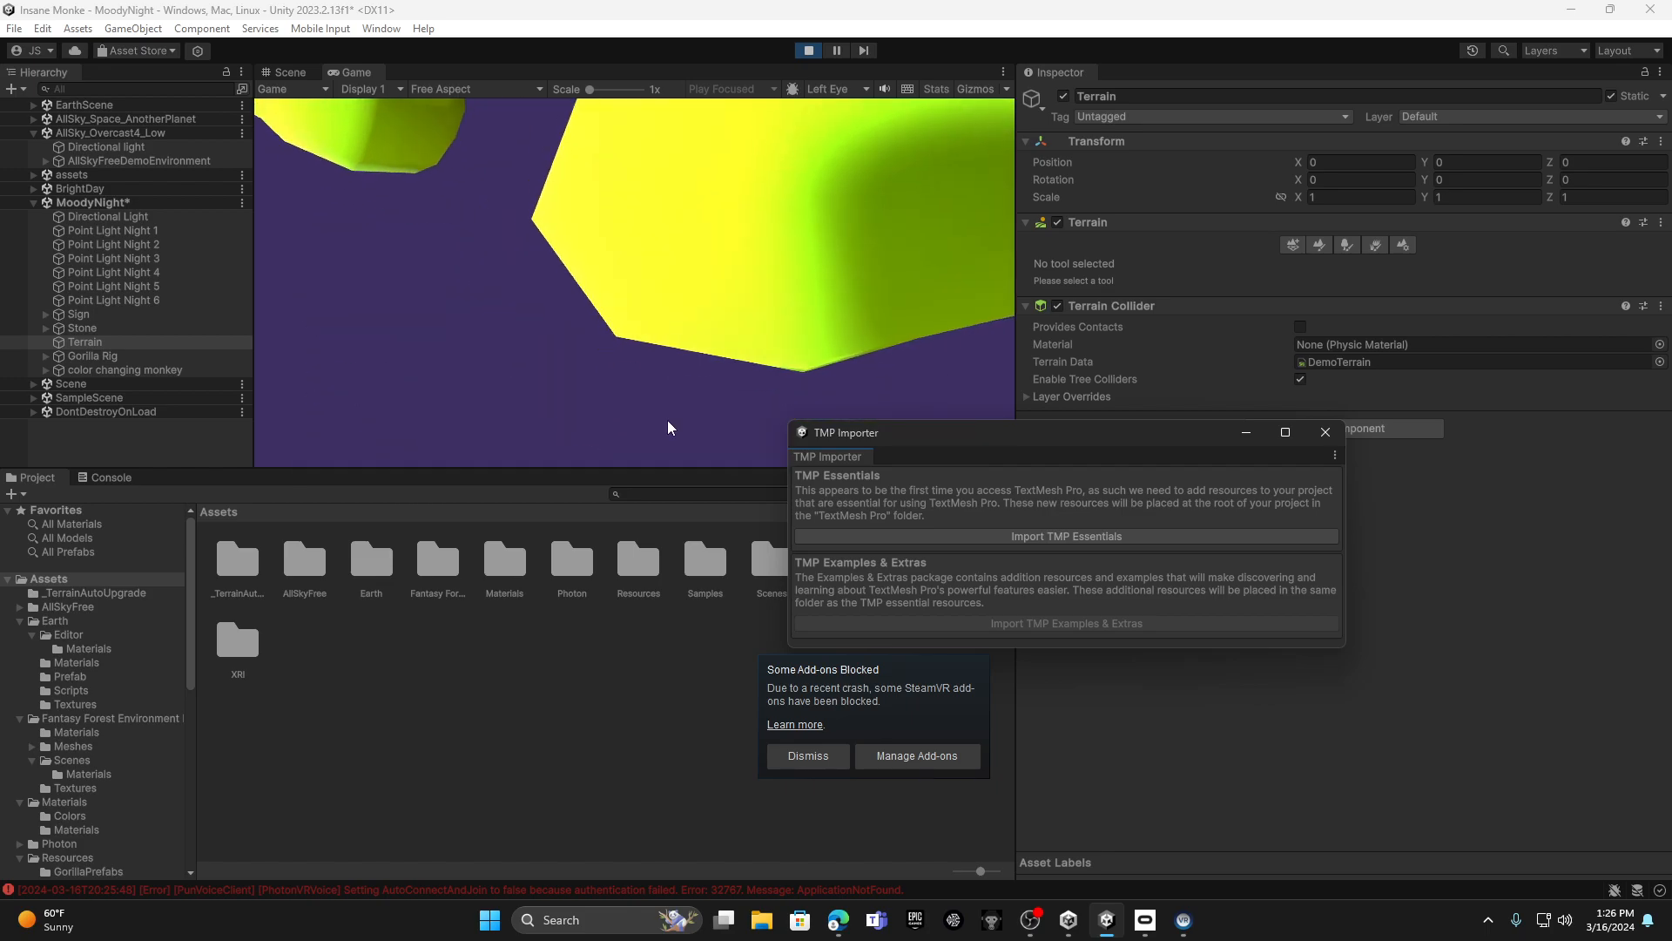
{"action": "left_click", "coordinate": [809, 52]}
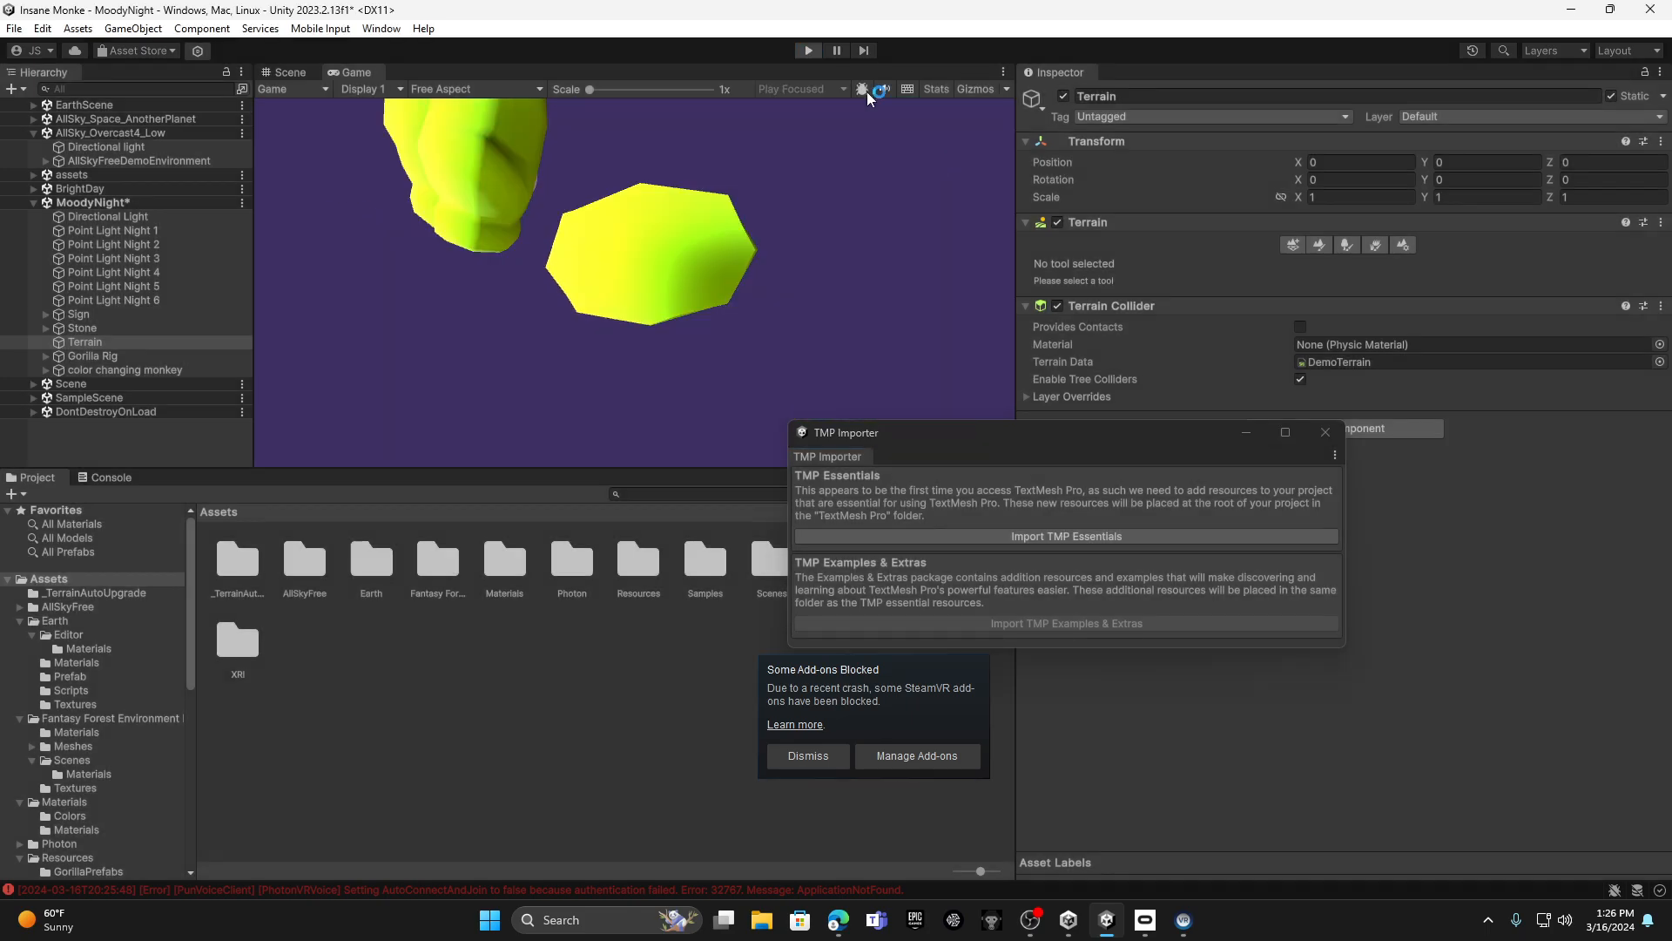
{"action": "left_click", "coordinate": [1338, 433]}
{"action": "left_click", "coordinate": [1338, 433]}
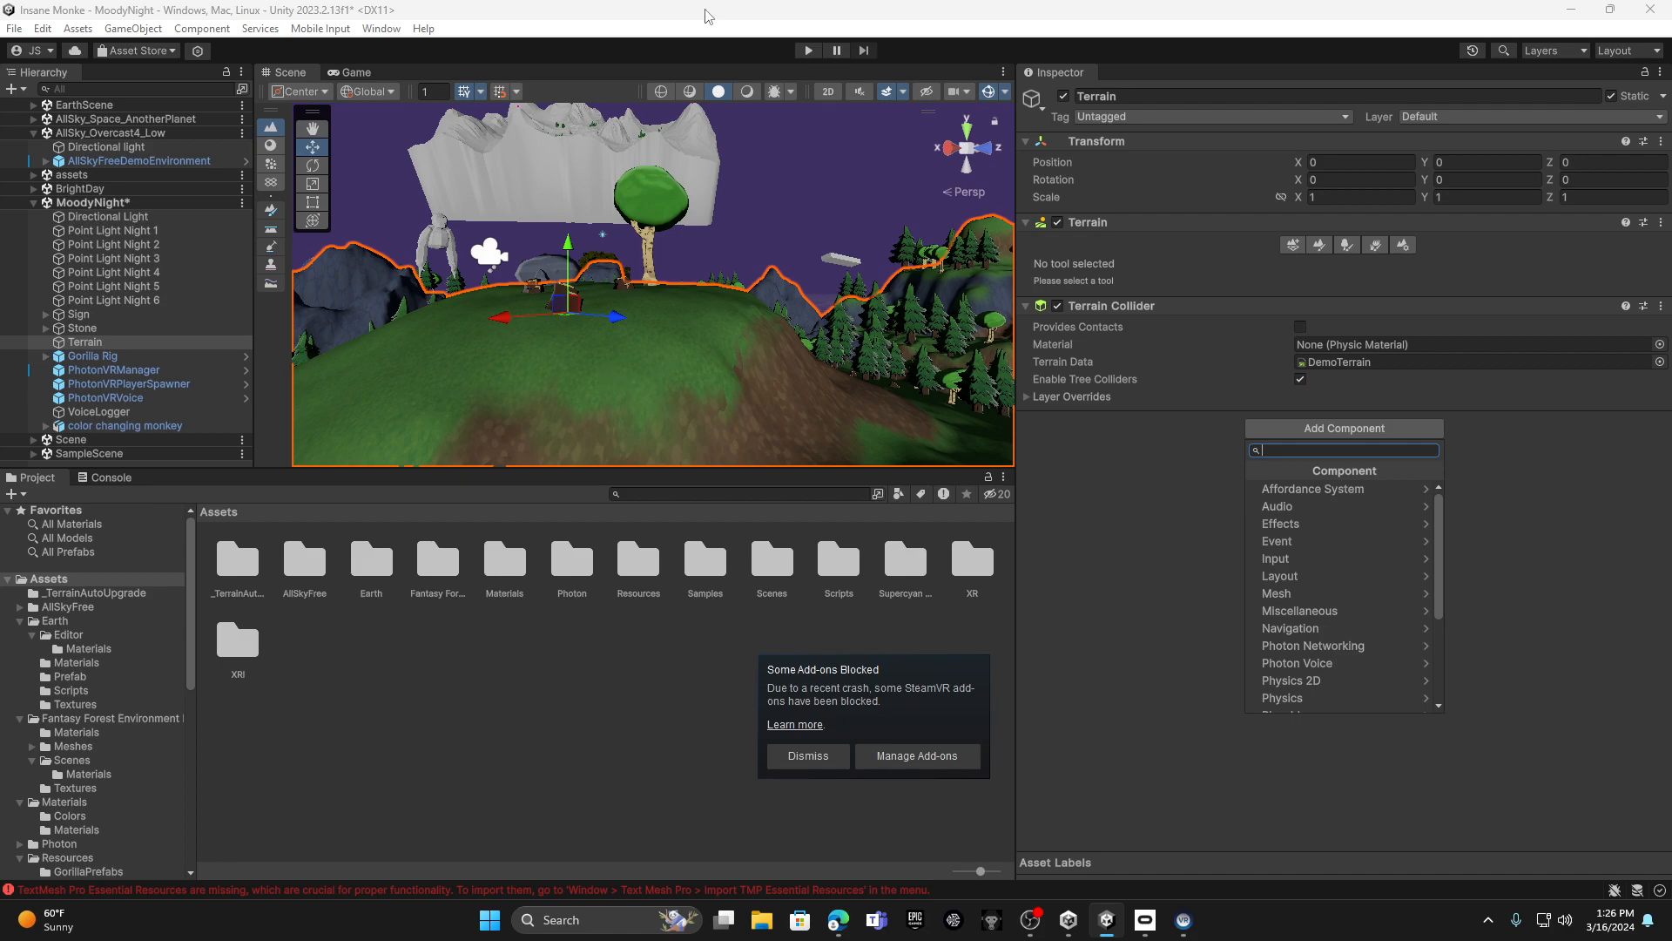
Fly over the forest hill, dismiss the SteamVR add-ons notice, and close Unity without saving
{"action": "right_click_drag", "start_coordinate": [756, 281], "coordinate": [843, 257]}
{"action": "key", "text": "w"}
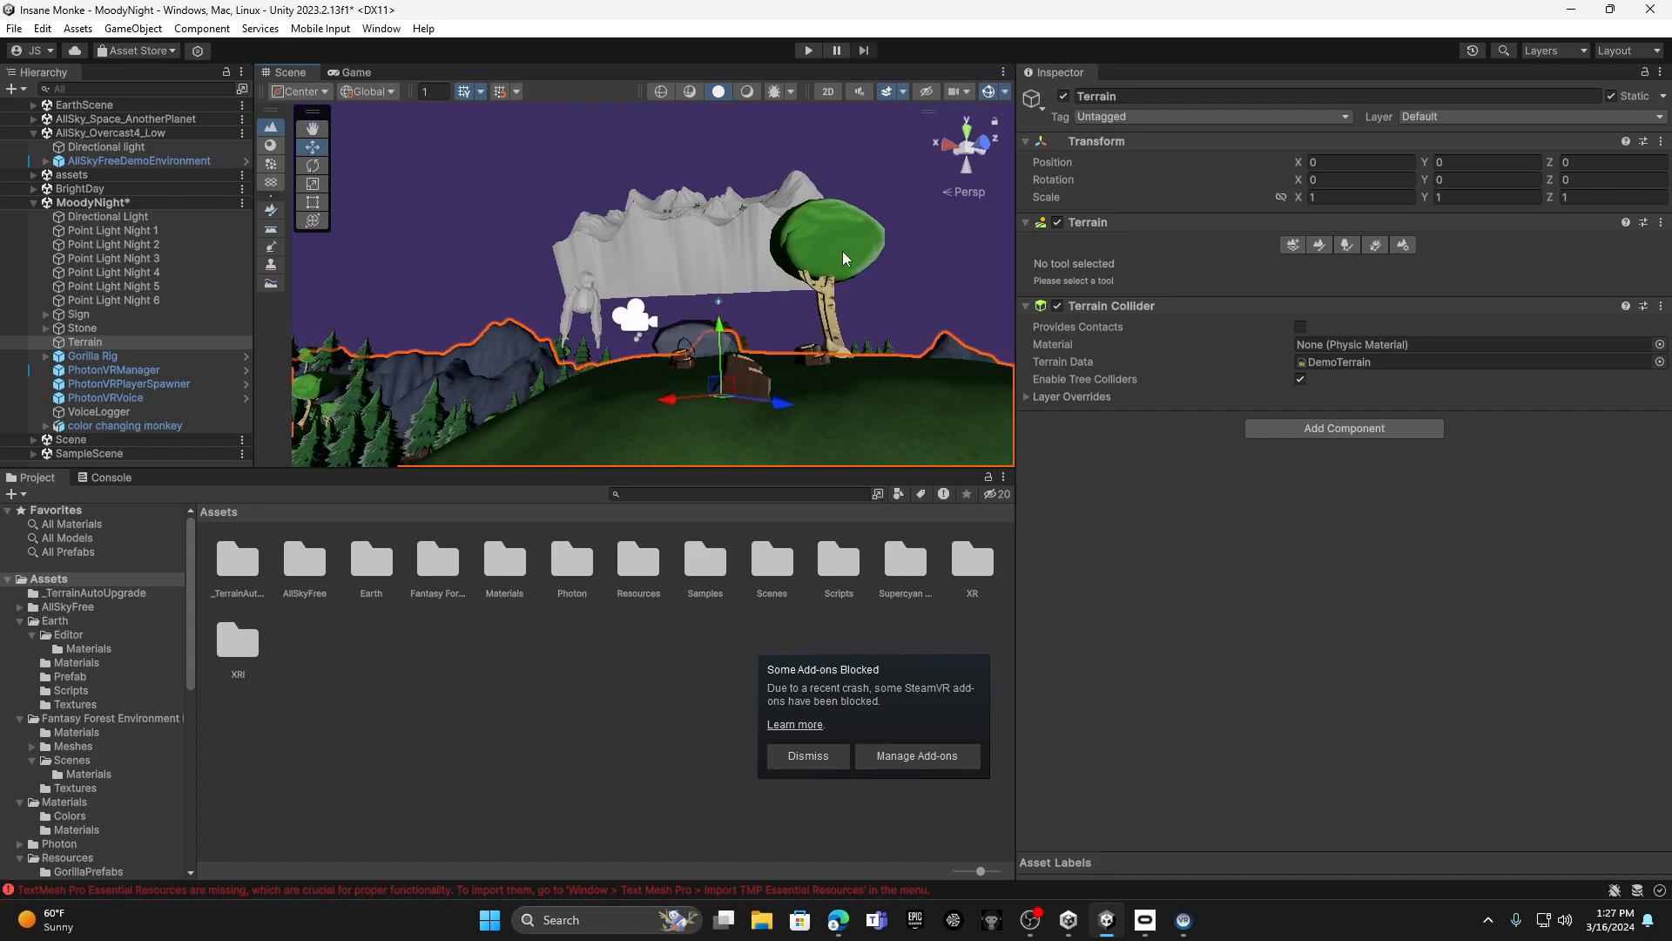
{"action": "left_click", "coordinate": [14, 27]}
{"action": "left_click", "coordinate": [807, 755]}
{"action": "left_click", "coordinate": [1652, 9]}
{"action": "left_click", "coordinate": [900, 487]}
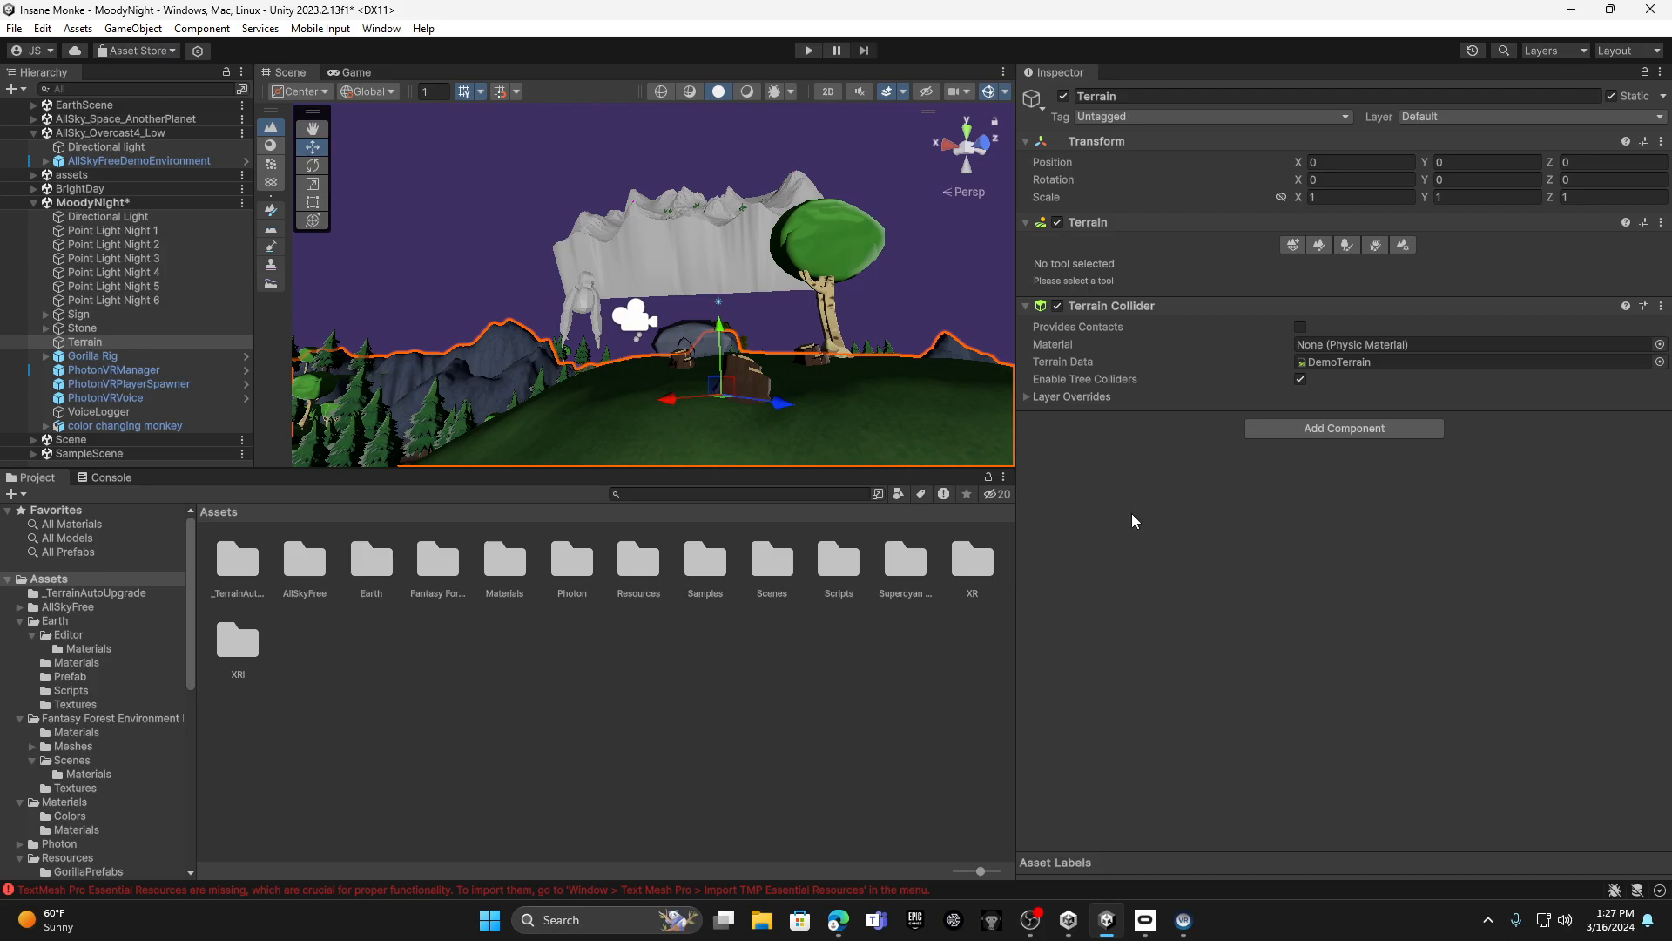